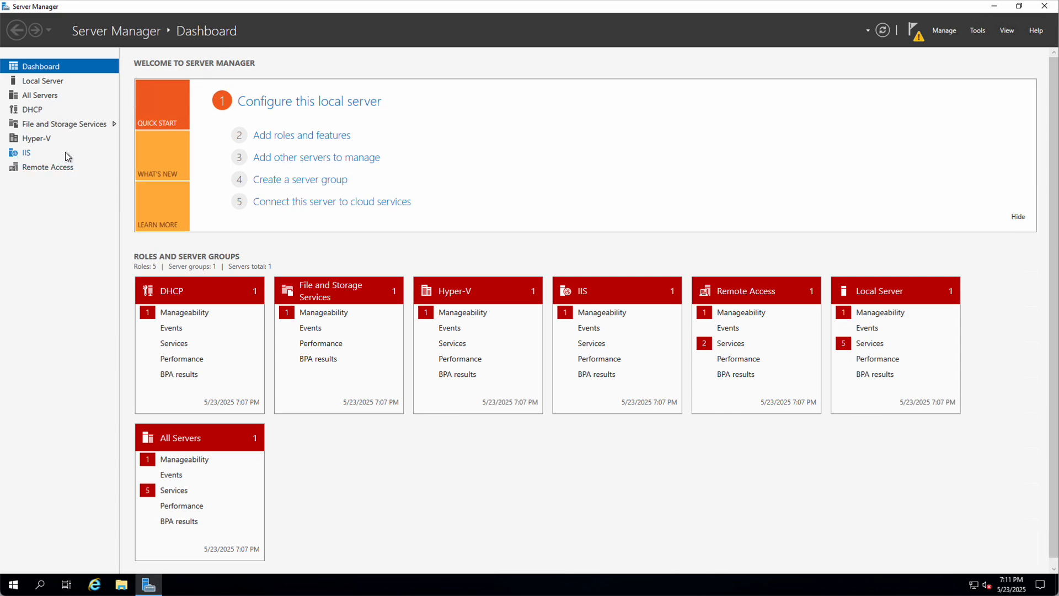
Step: Launch Edge and finish first-run setup without signing in, importing data, or personalized experiences
click(995, 8)
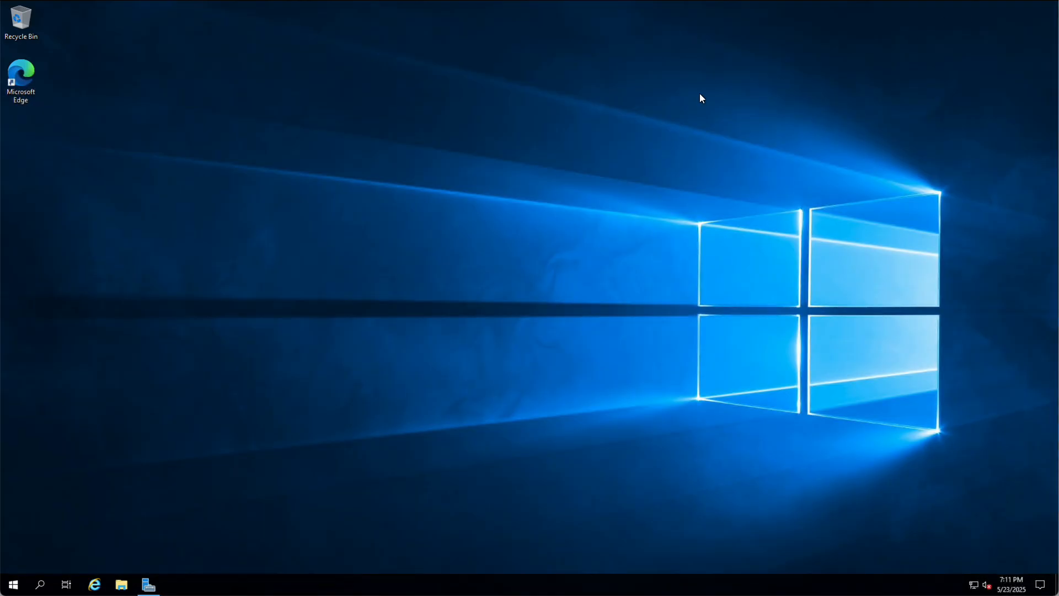
double_click(18, 74)
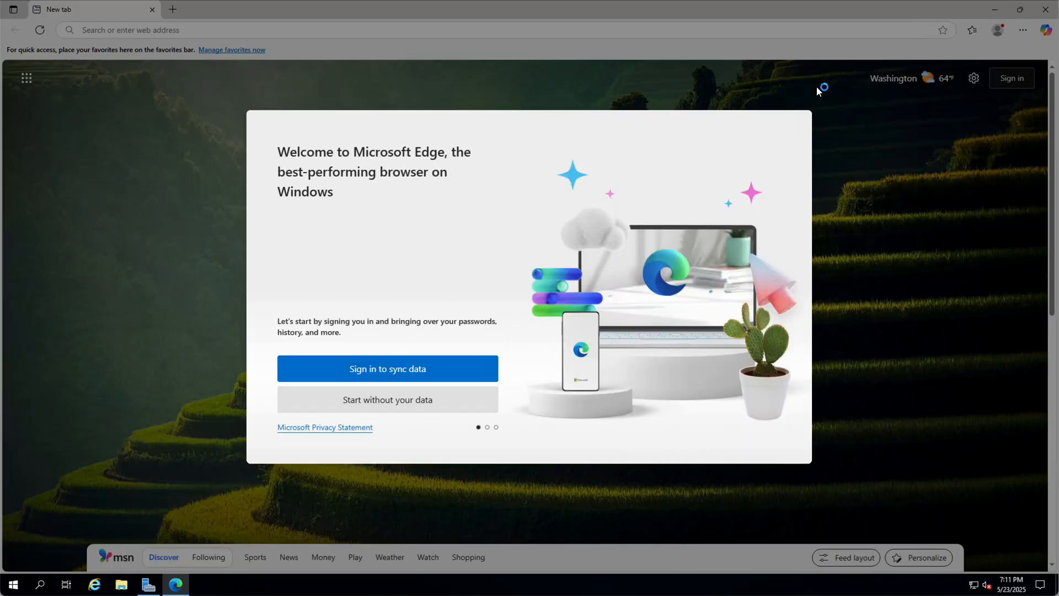
click(393, 402)
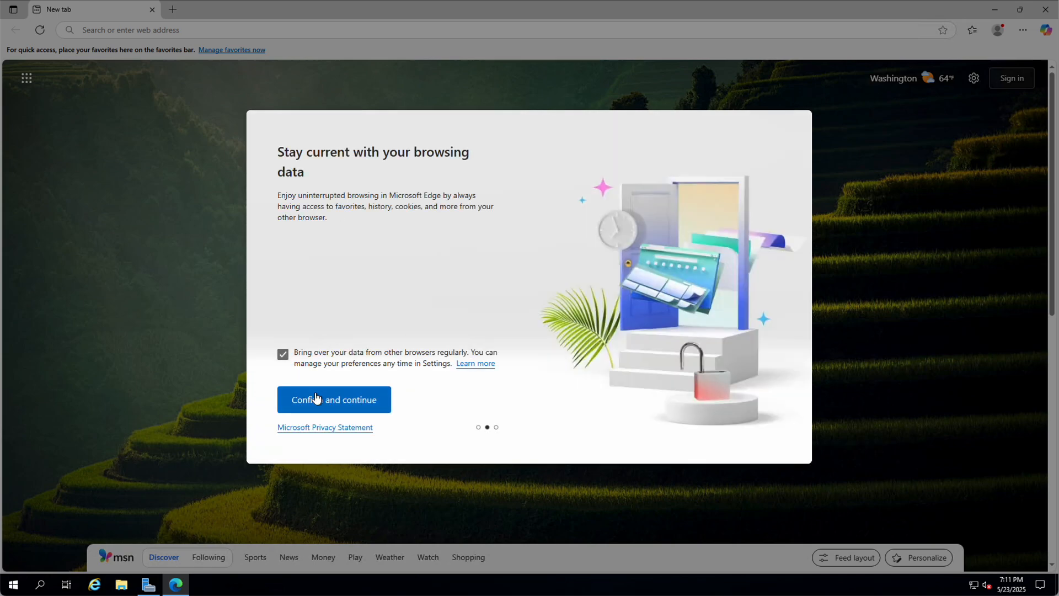
click(282, 353)
click(348, 401)
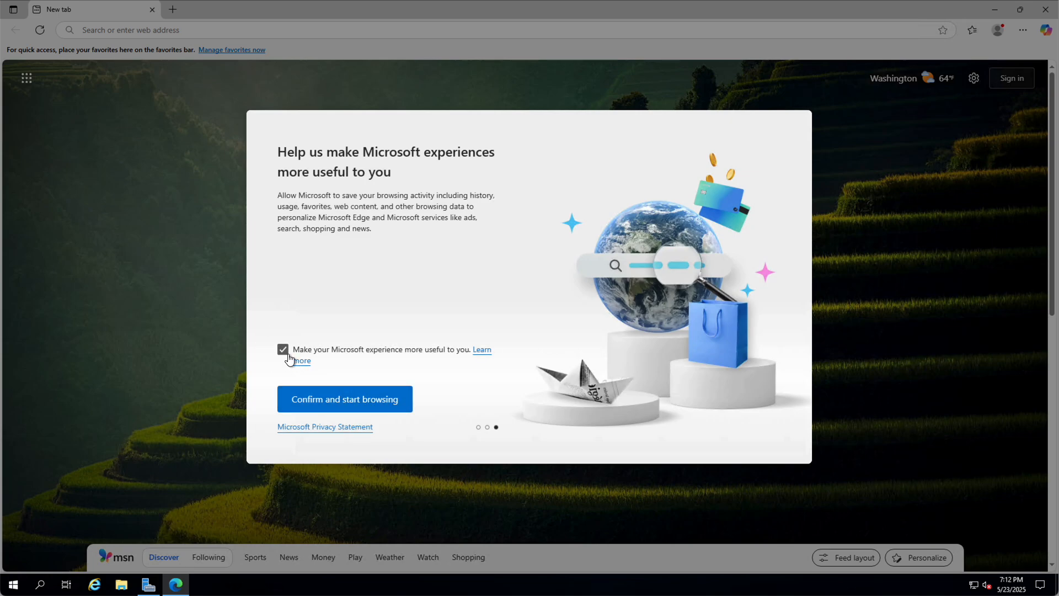
click(282, 351)
click(350, 396)
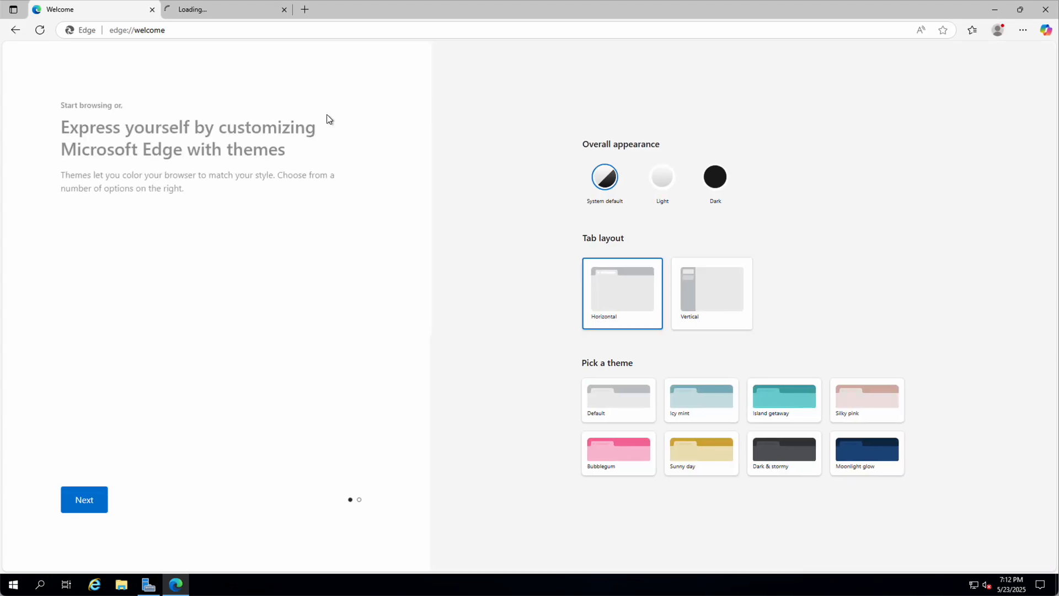
click(88, 498)
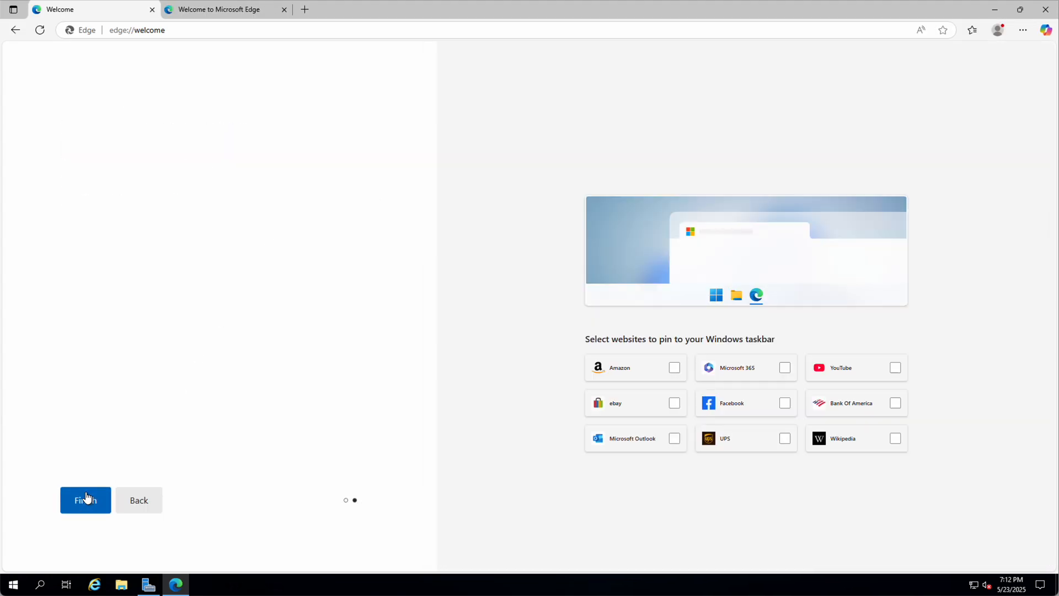
click(87, 501)
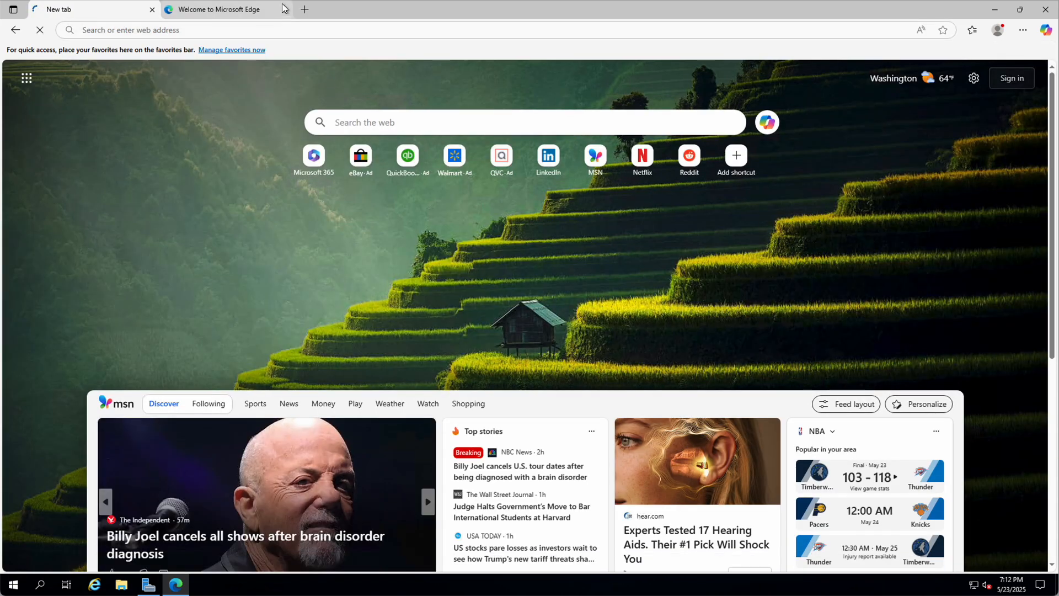
Step: Close the Welcome tab and go to asulearn.appstate.edu
click(284, 9)
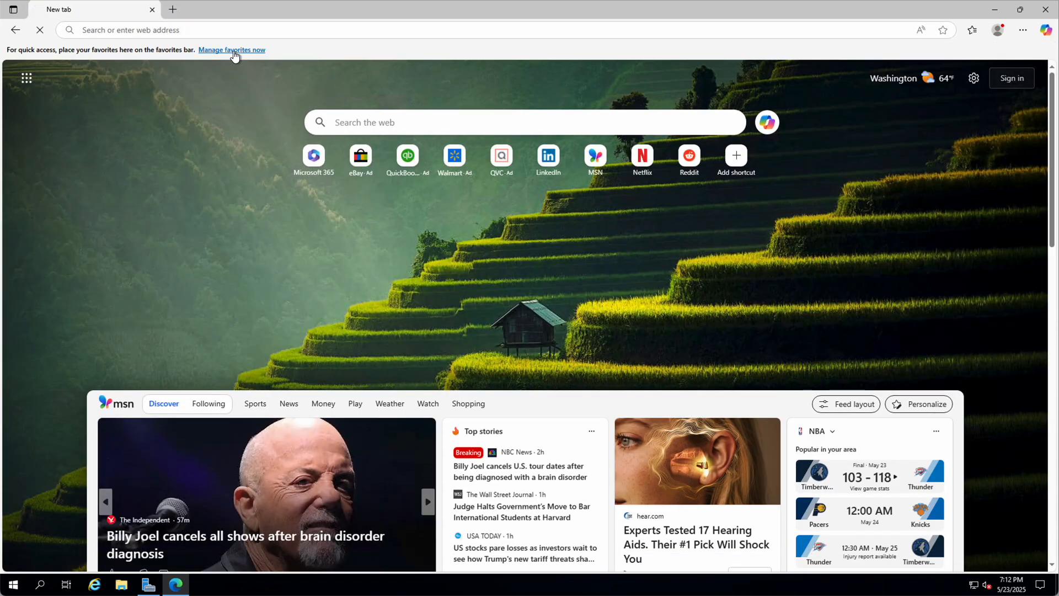
click(134, 31)
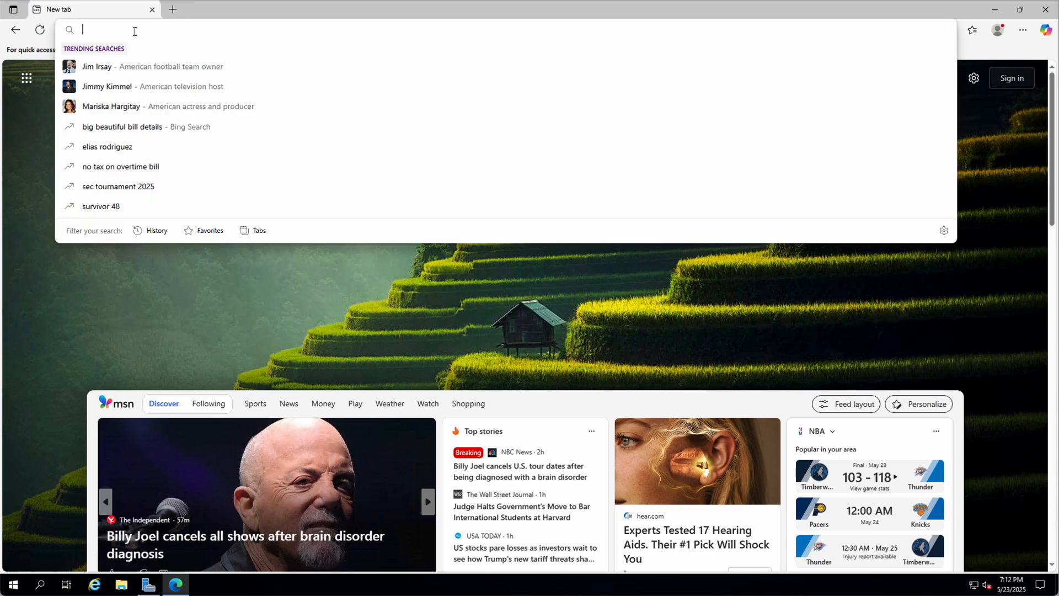
text(asu)
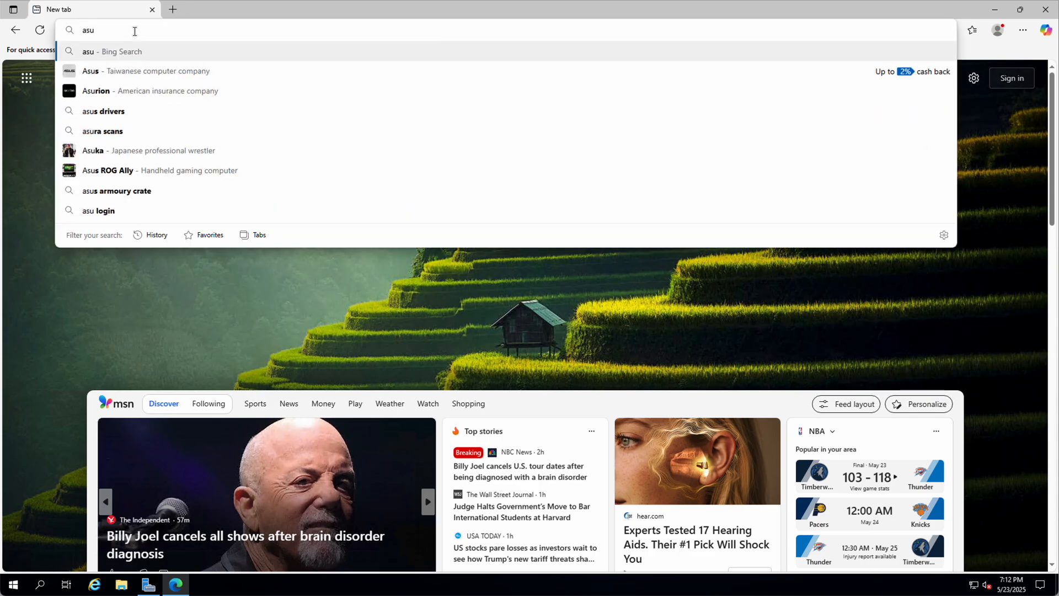
text(learn.)
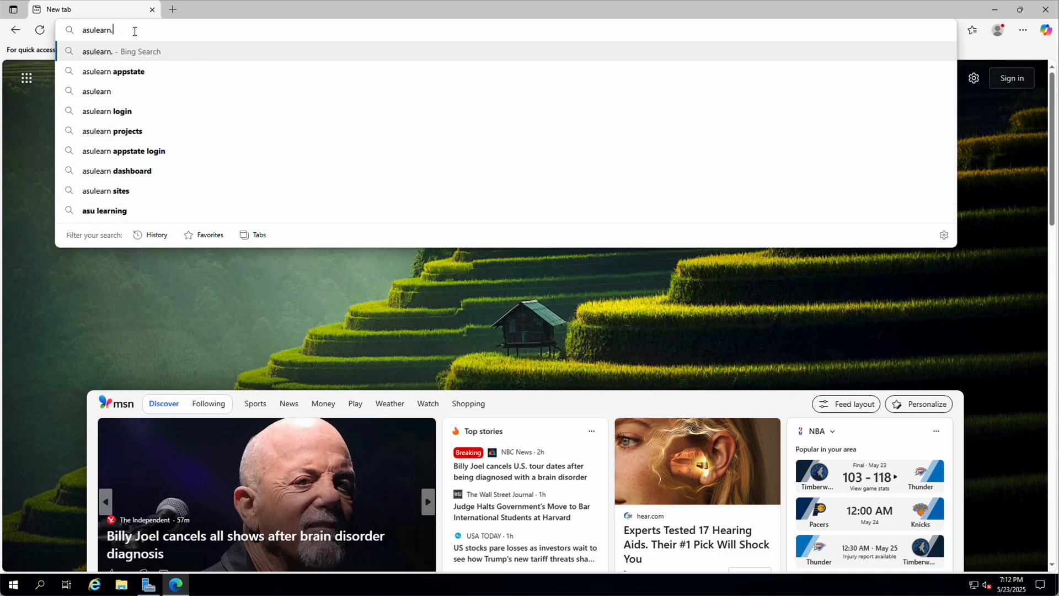
text(appstate.edu)
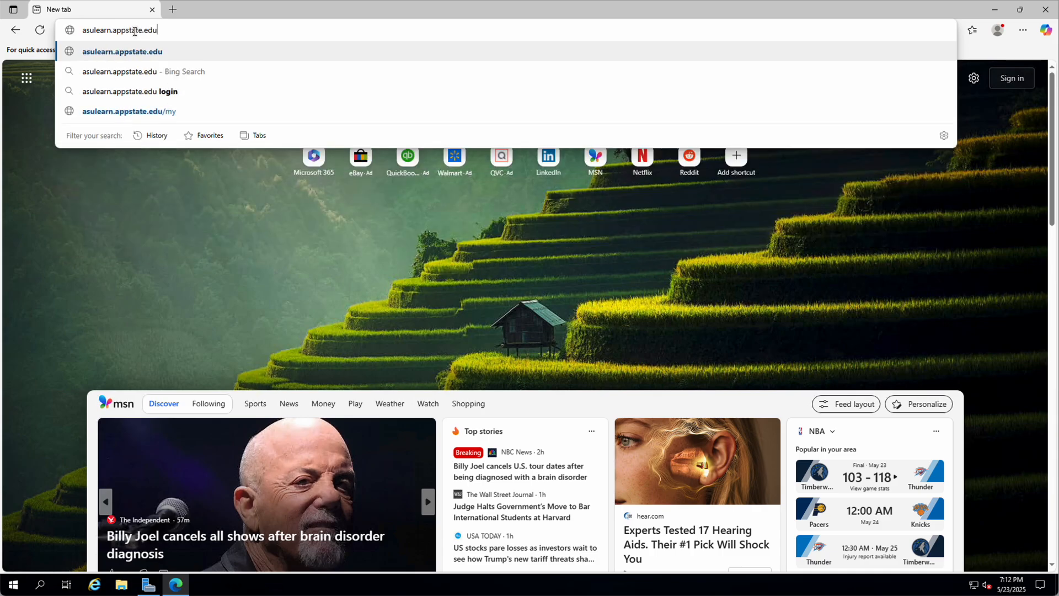
key(Return)
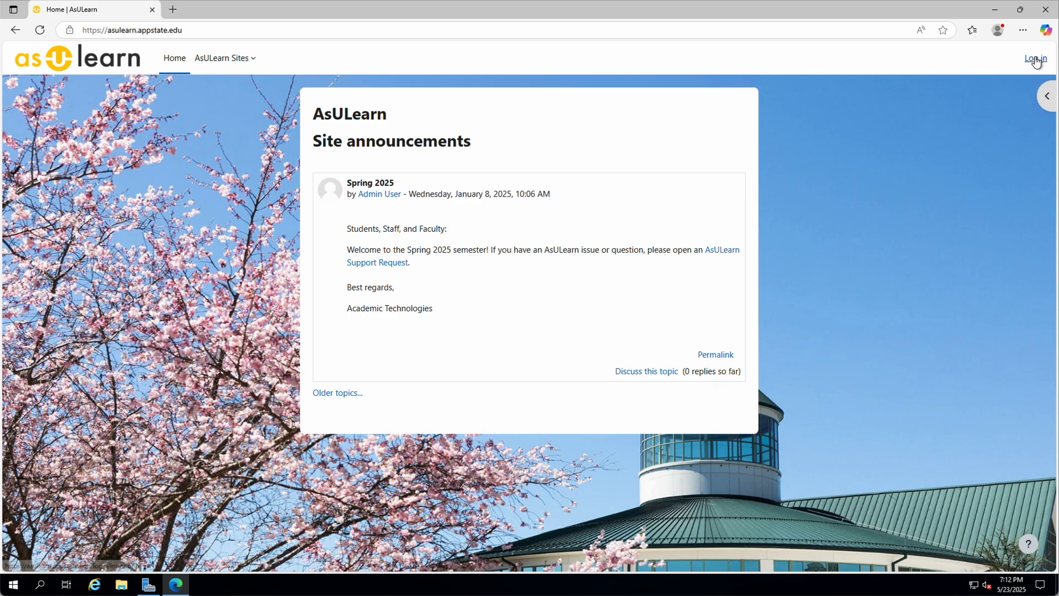
Step: Log in with the university username and password, never save it, and approve Duo
click(1030, 59)
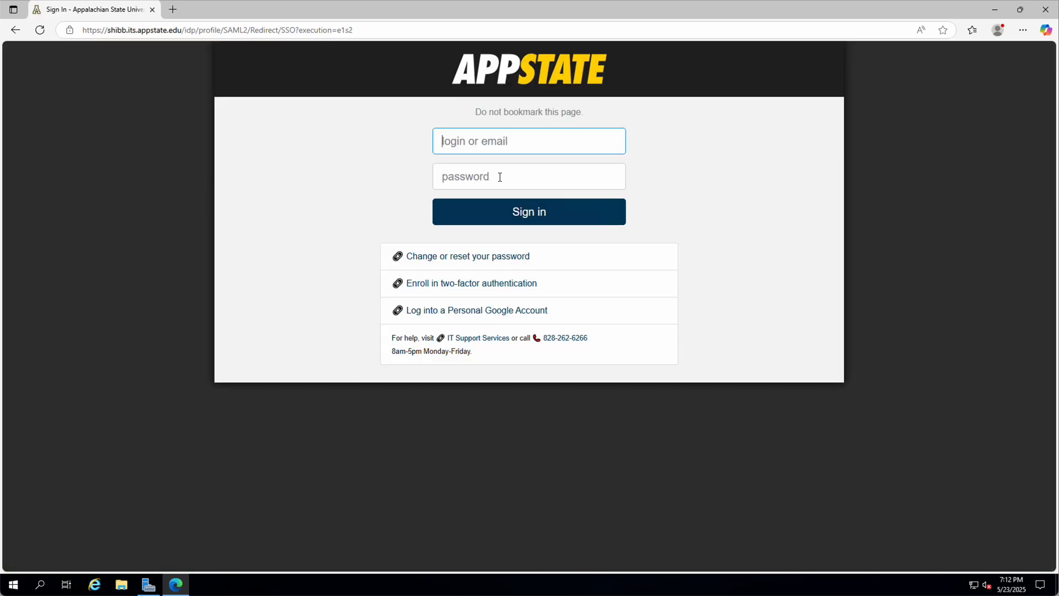
key(Tab)
text(•)
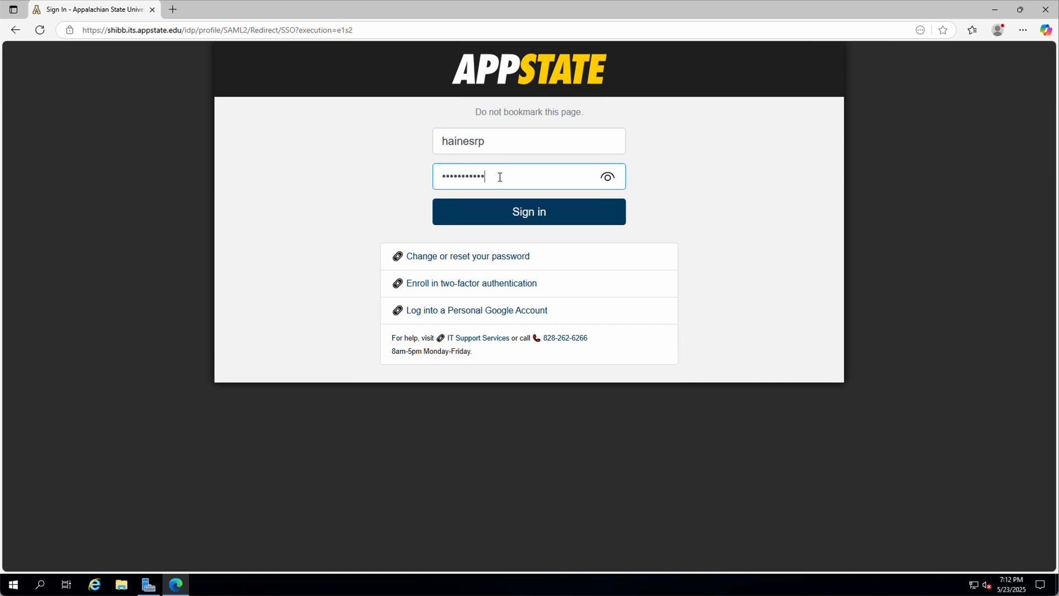
key(Return)
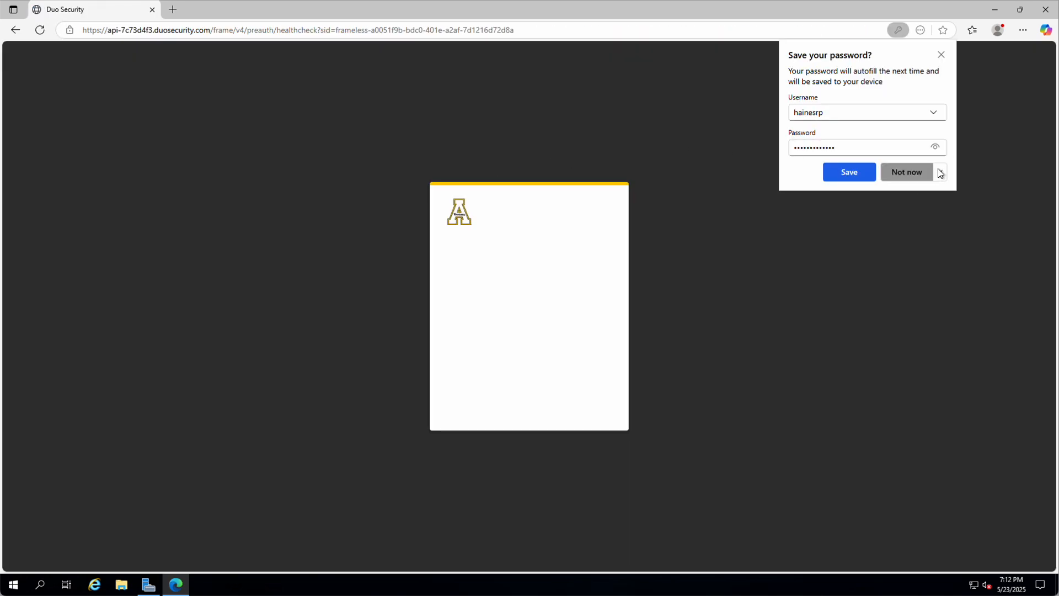
click(940, 172)
click(905, 207)
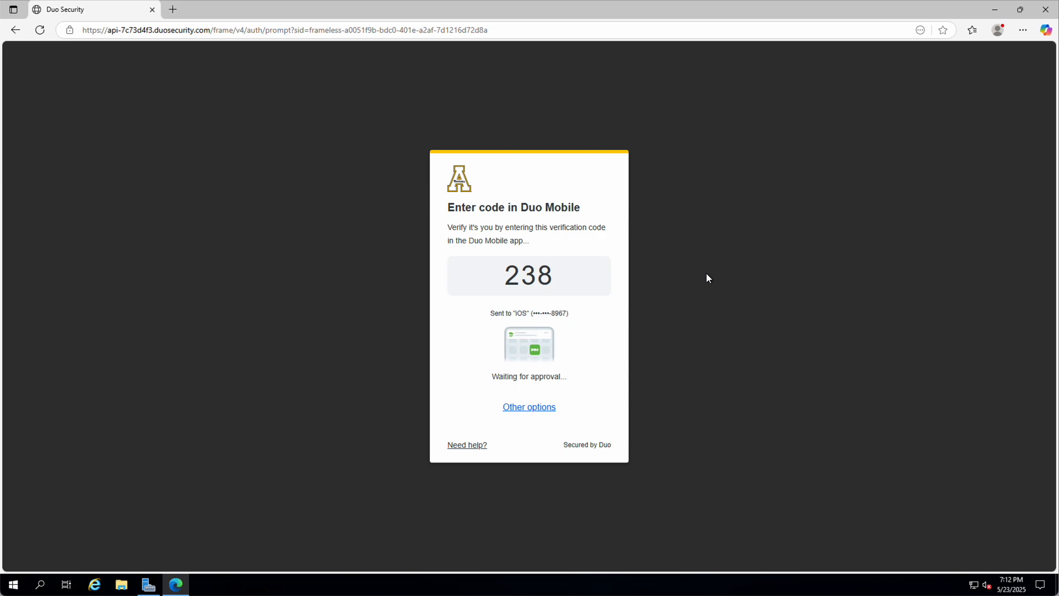
click(532, 317)
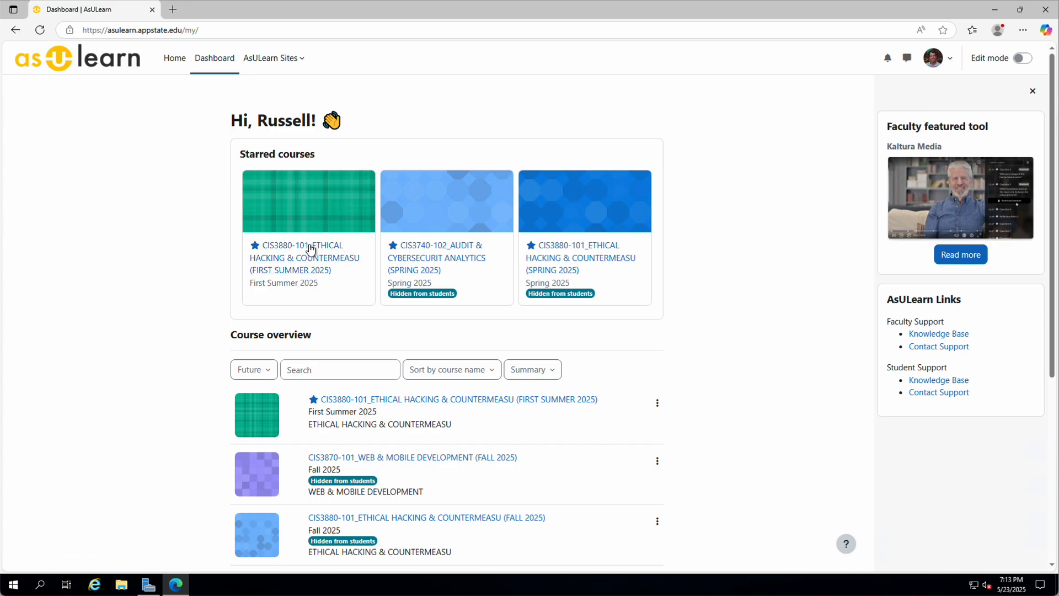
Step: Open the CIS3880-101 First Summer 2025 course and its Network Traffic Analysis assignment
click(273, 250)
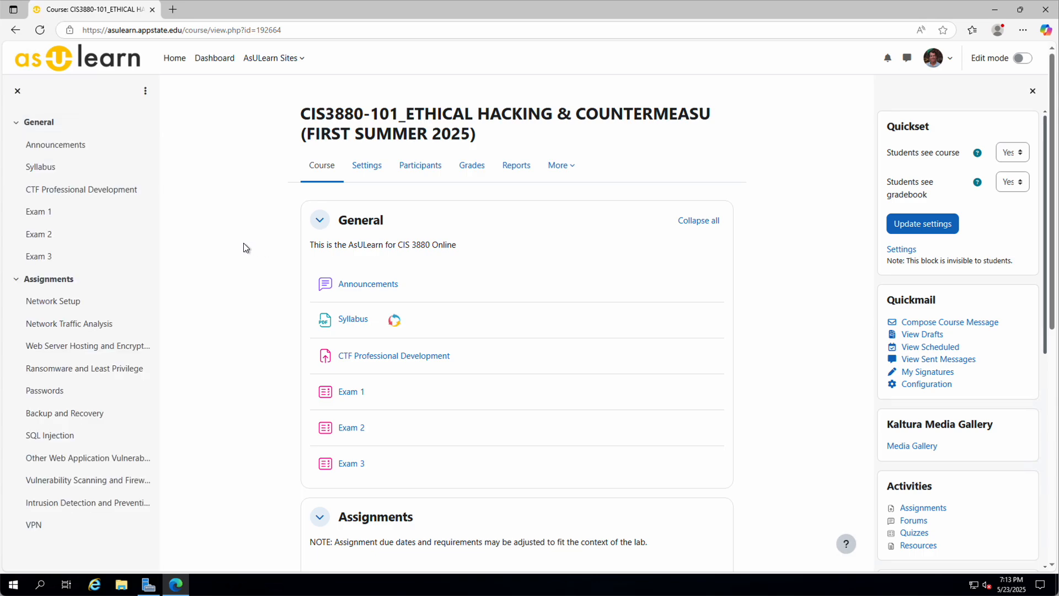
scroll(253, 265, down, 8)
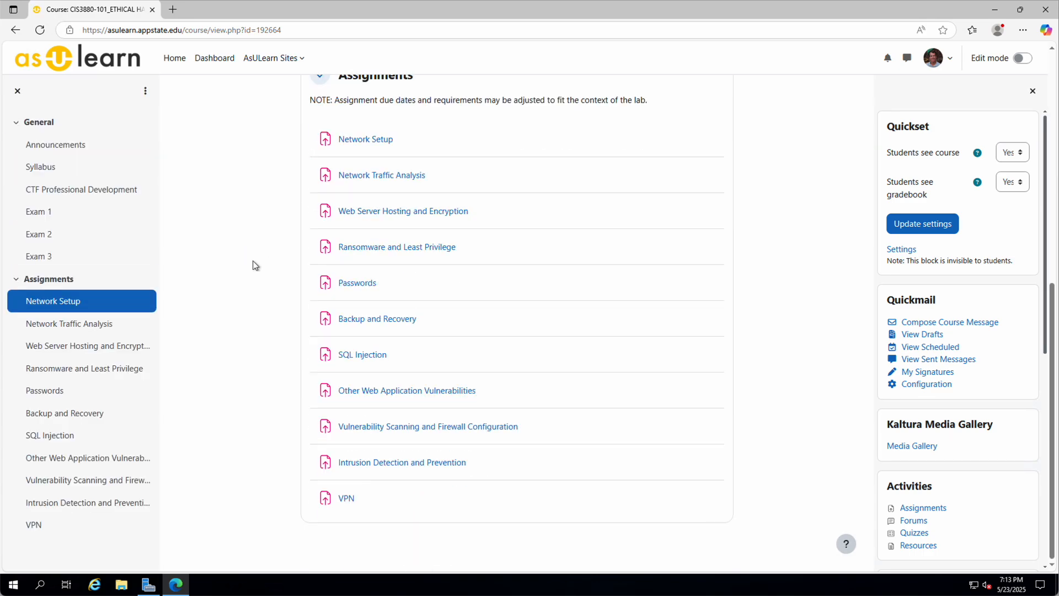
click(357, 182)
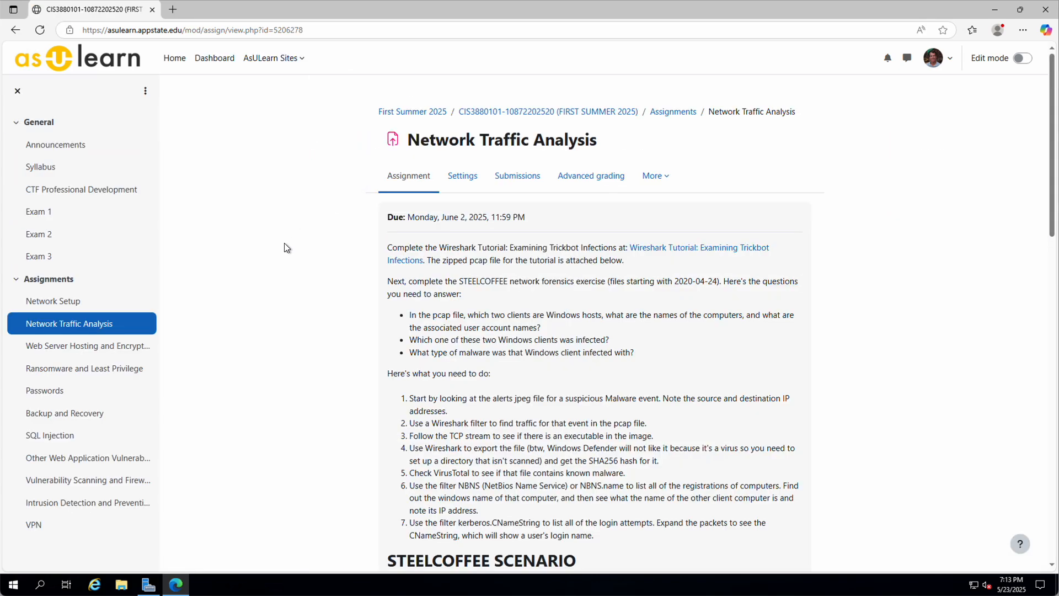
scroll(283, 250, down, 8)
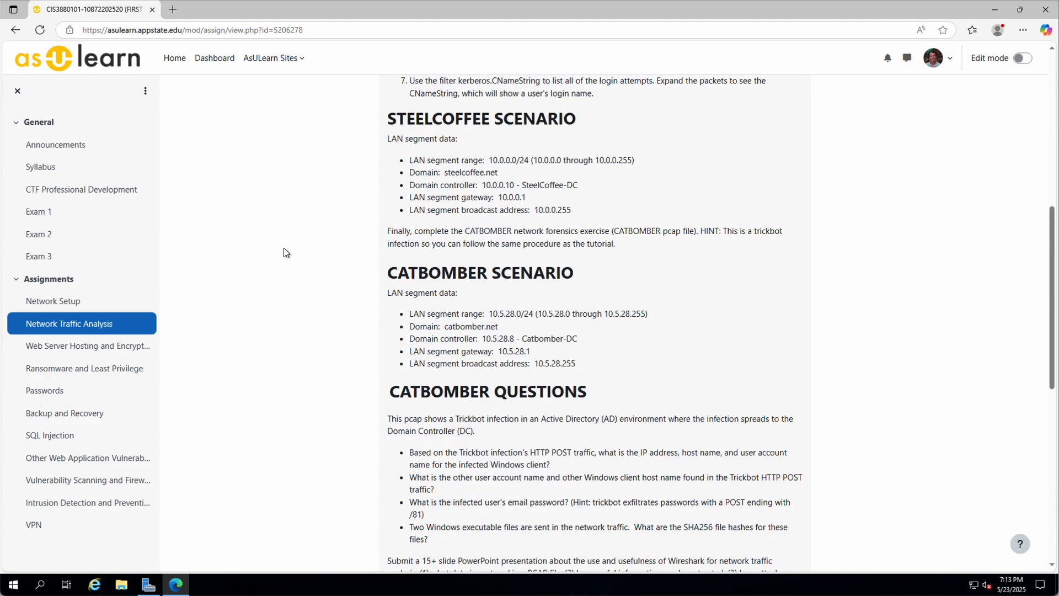
scroll(283, 247, up, 6)
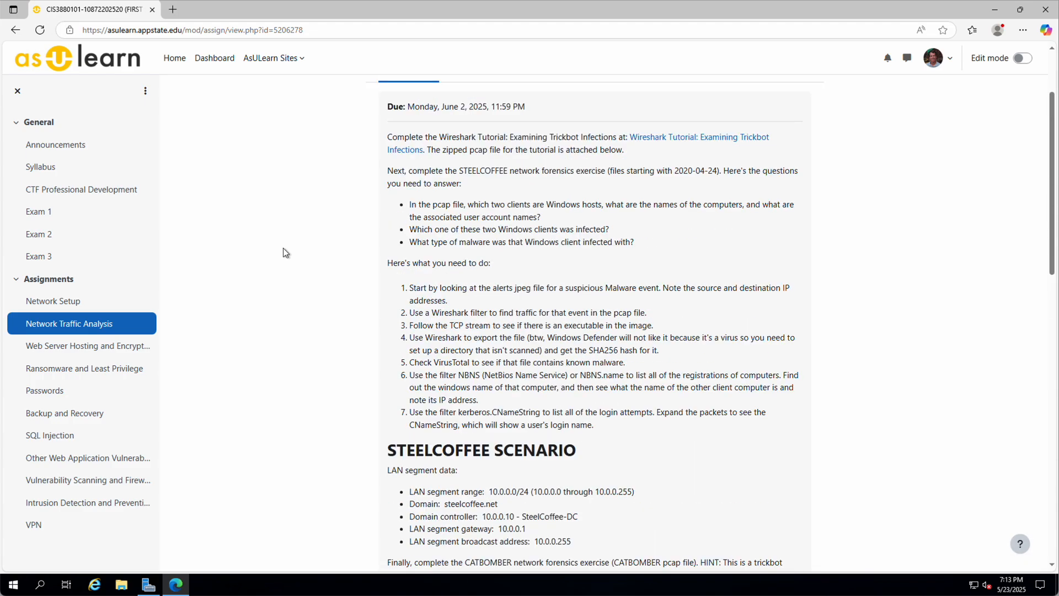
Step: Open the Wireshark tutorial link in a new tab, dismiss its cookie notice, and return
right_click(651, 141)
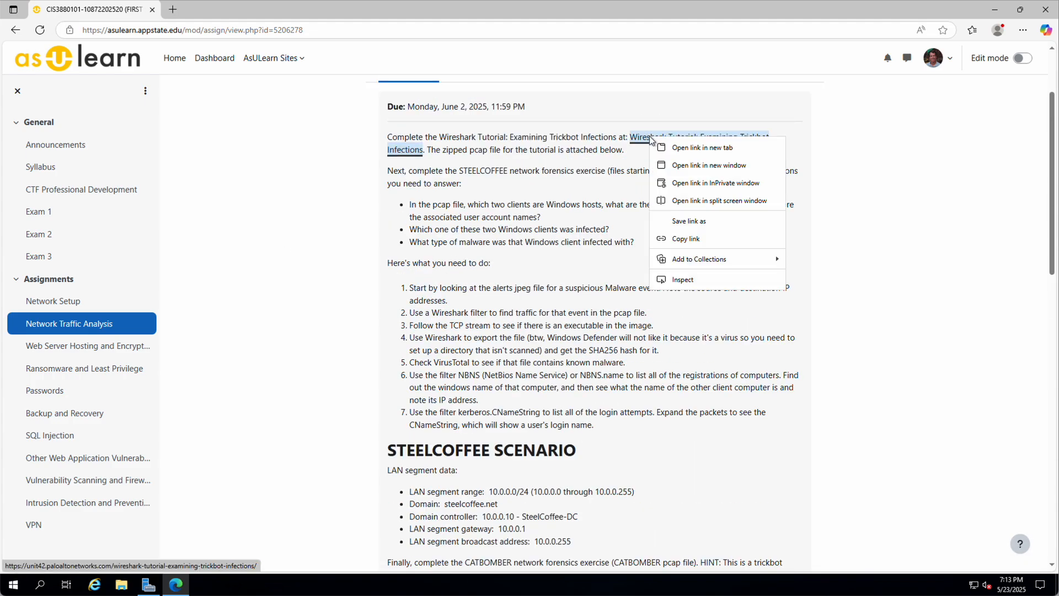
click(684, 148)
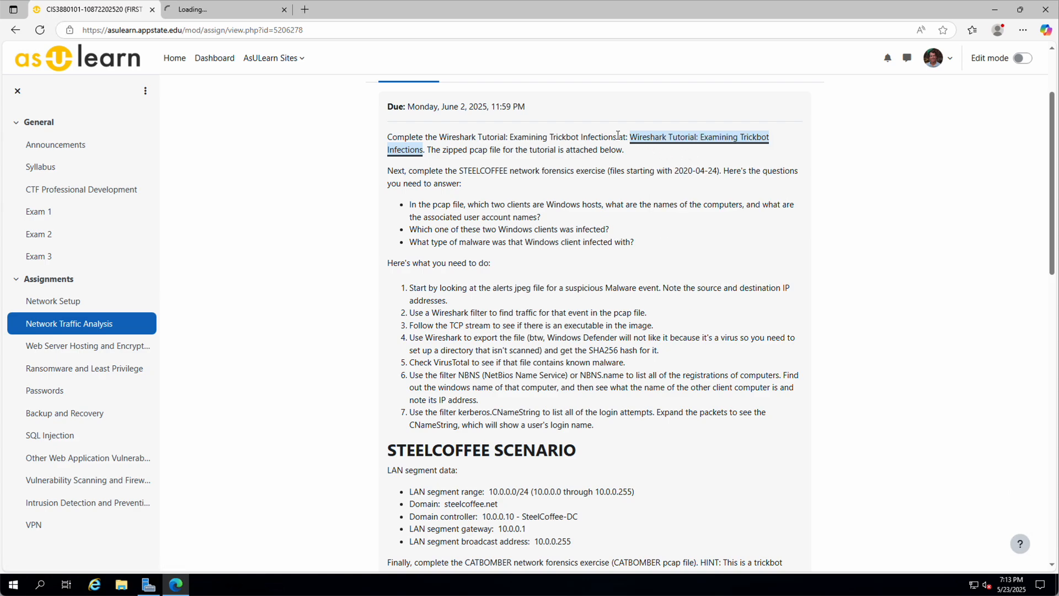
click(215, 12)
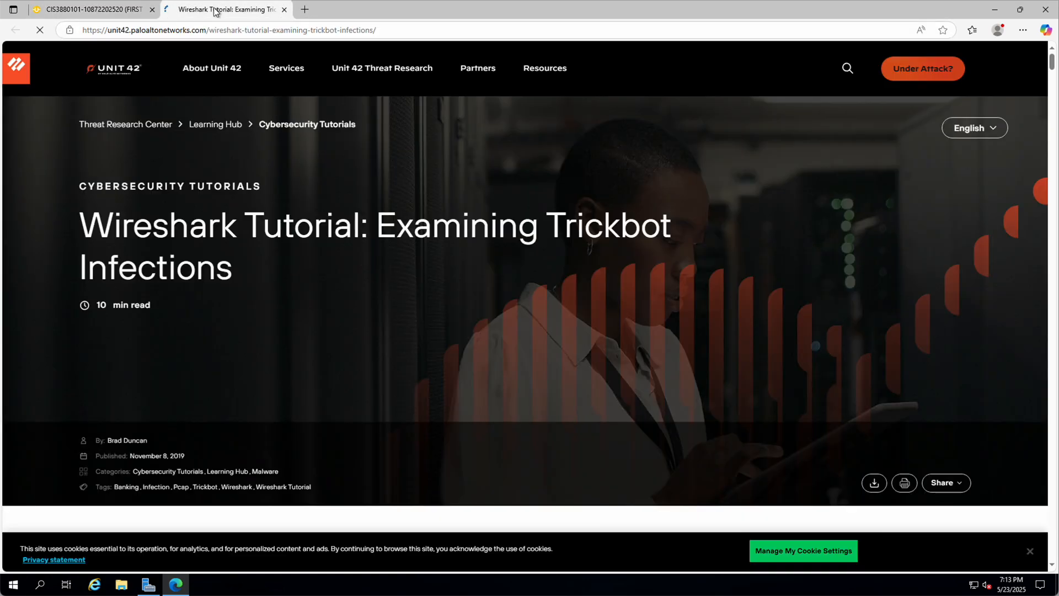
click(1029, 552)
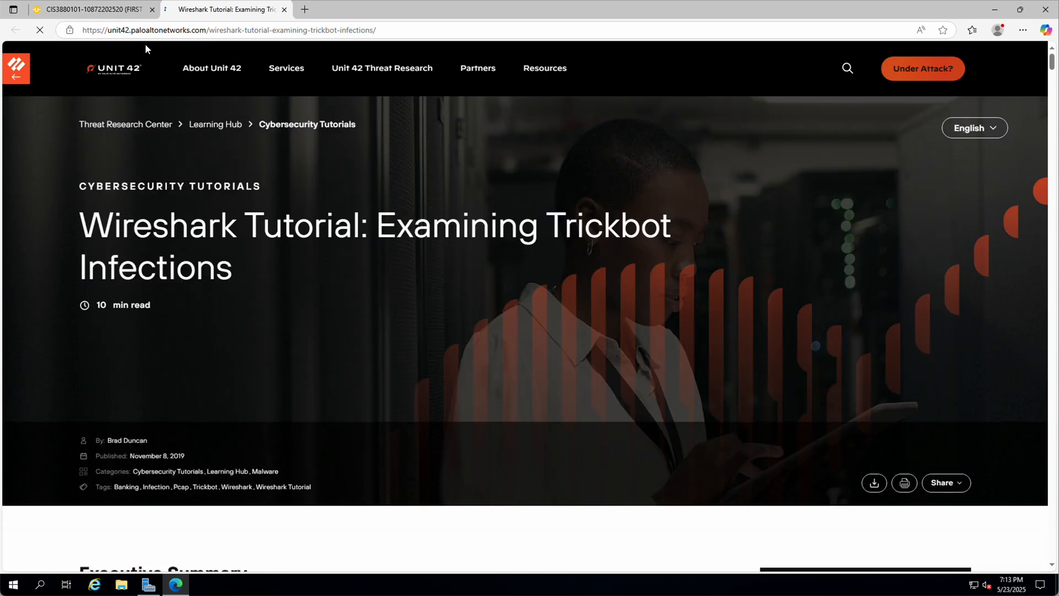
click(100, 10)
scroll(537, 317, down, 12)
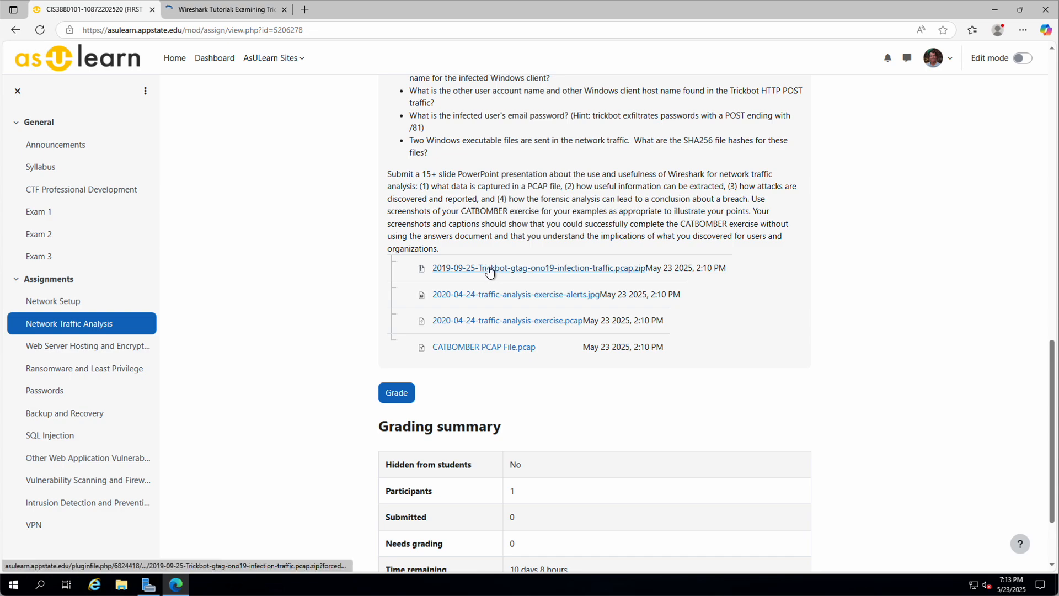
Step: Save 2019-09-25-Trickbot-gtag-ono19-infection-traffic.pcap.zip to Downloads and show it in its folder
click(486, 269)
right_click(486, 269)
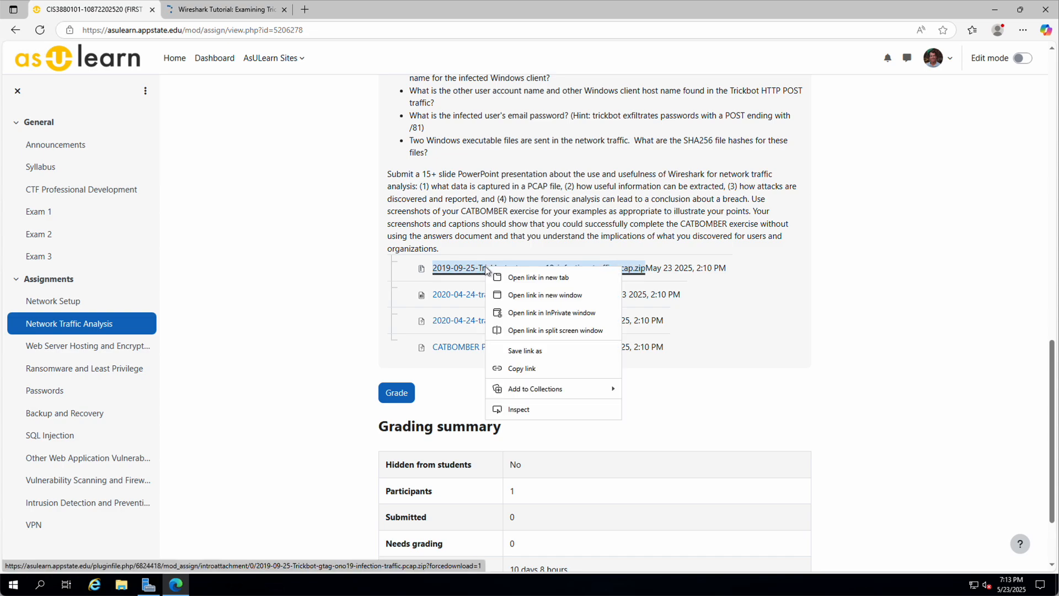
click(527, 351)
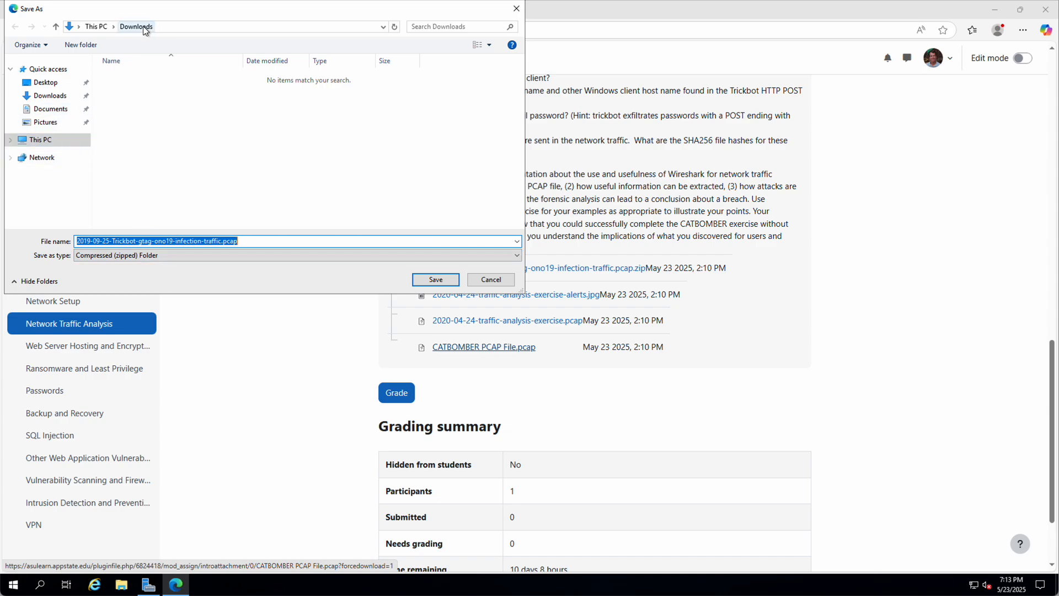
click(436, 280)
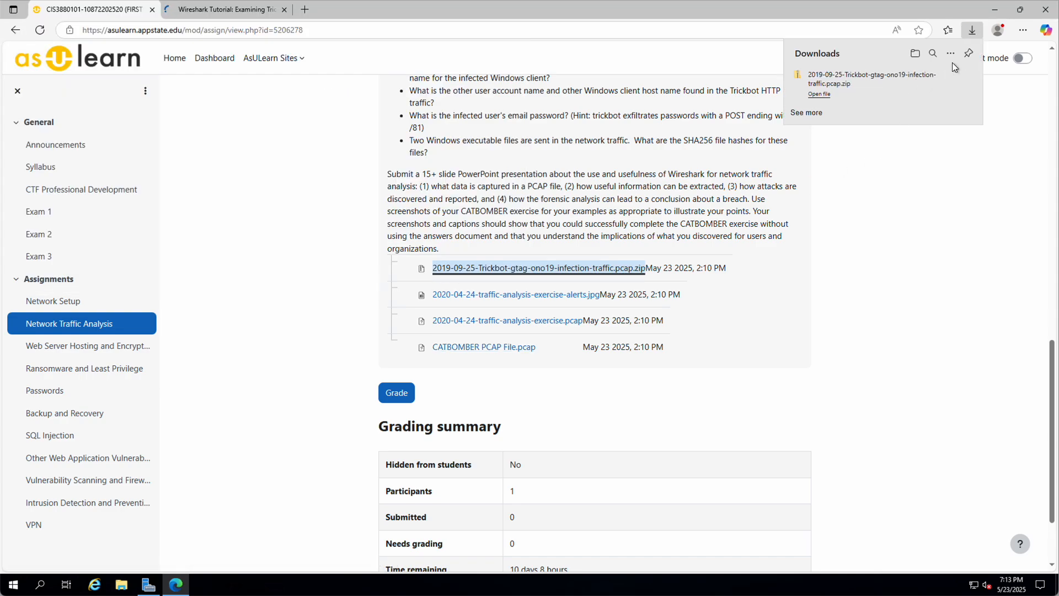
click(949, 78)
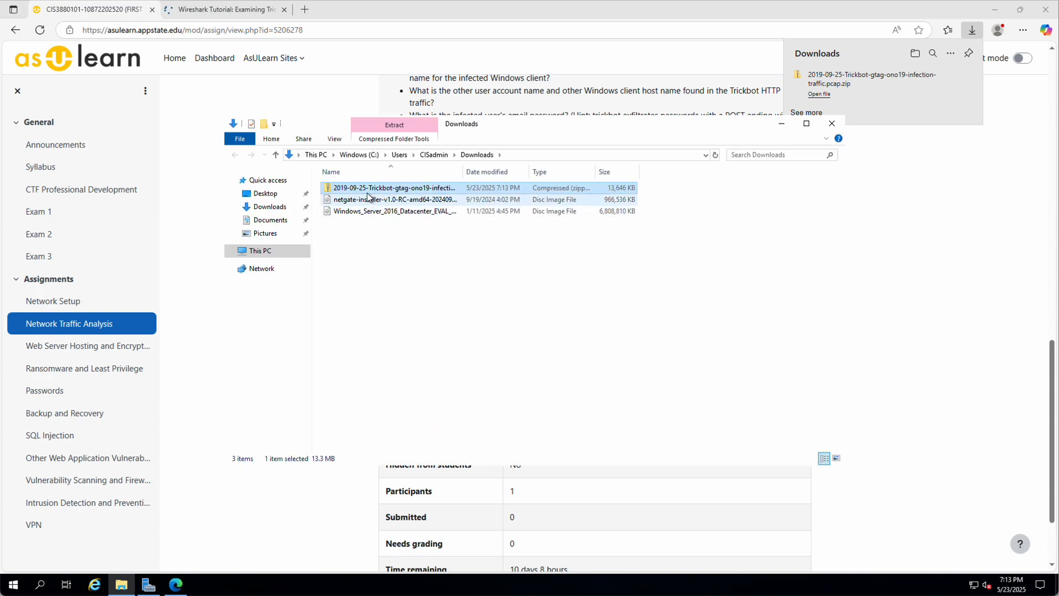
Step: Extract the Trickbot zip into Downloads with 7-Zip Extract Here, entering its password
double_click(370, 188)
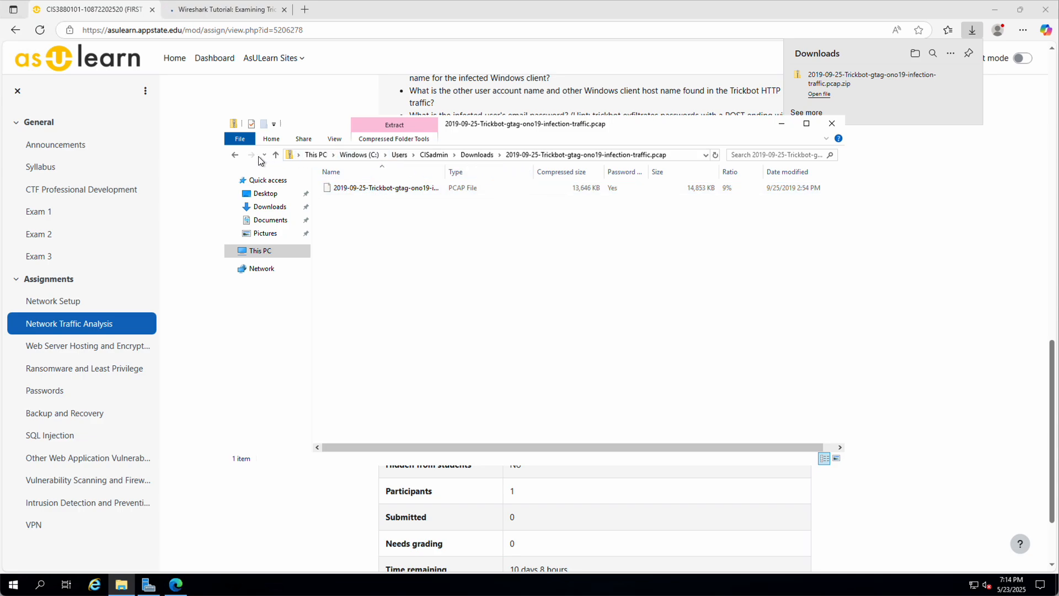
click(275, 160)
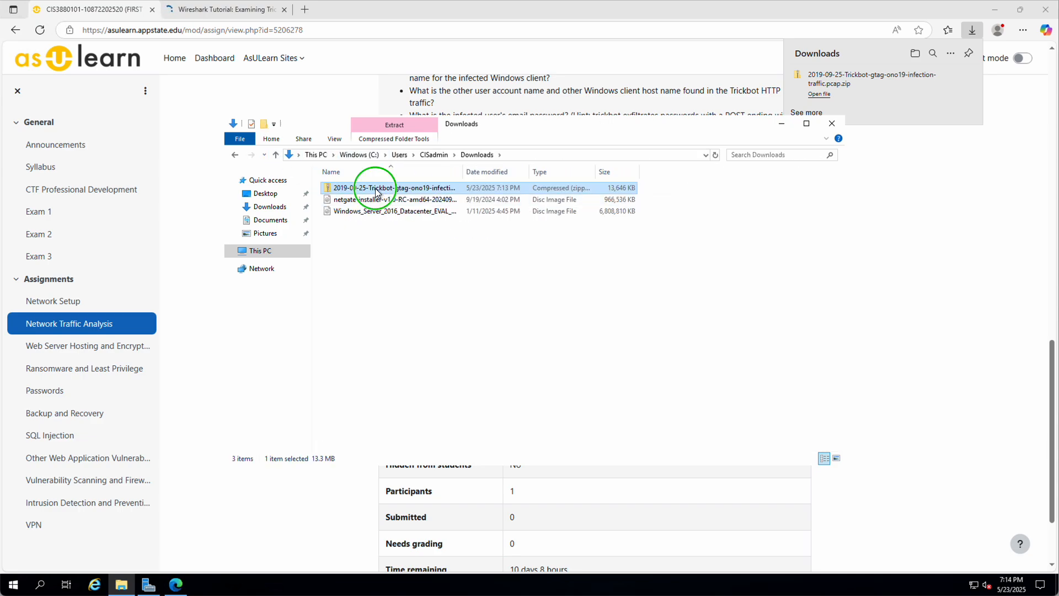
right_click(377, 190)
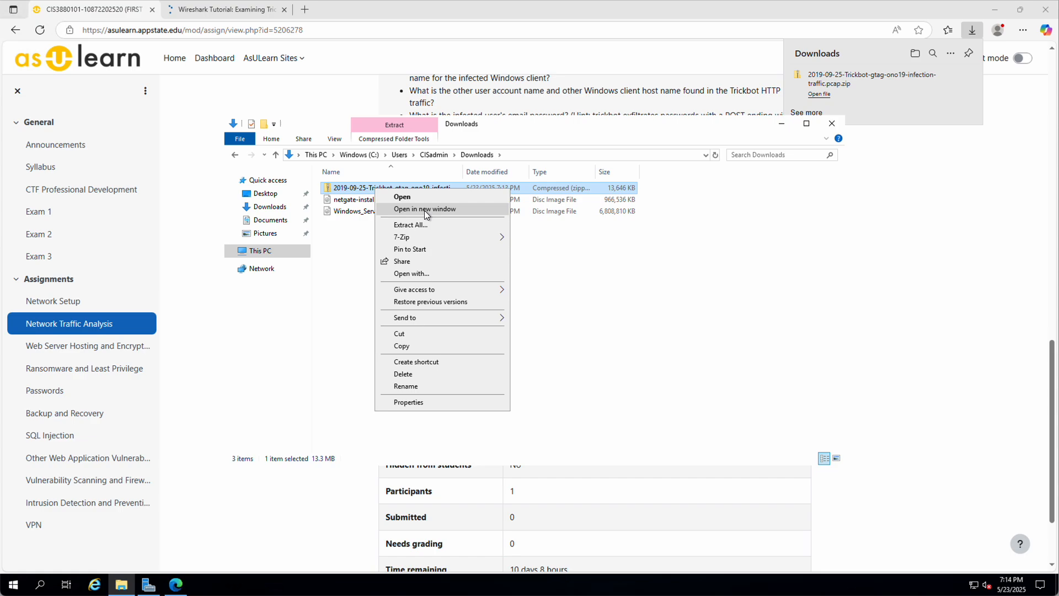
mouse_move(438, 237)
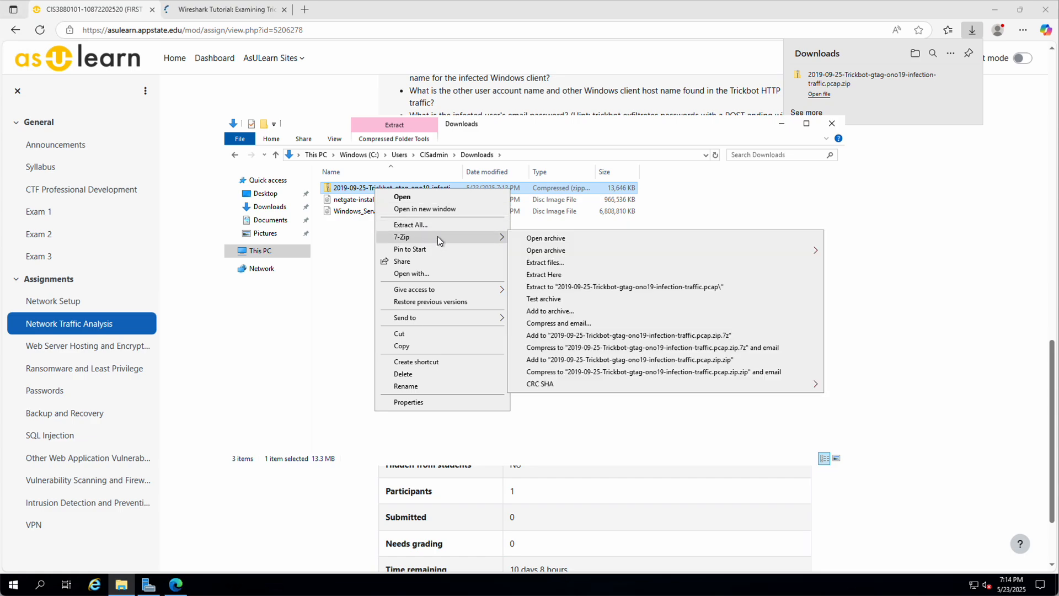
click(551, 274)
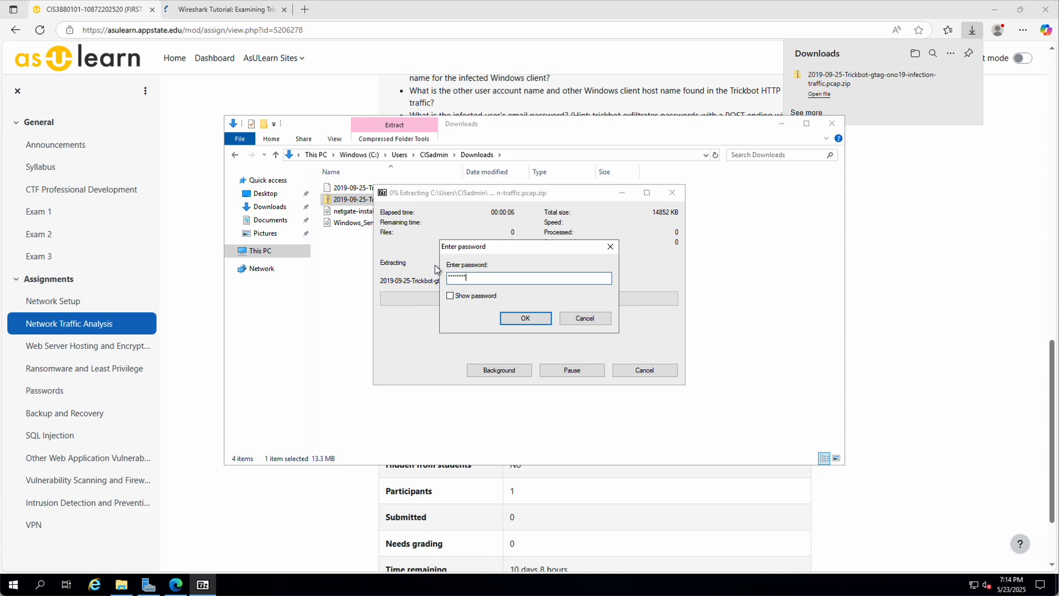
click(449, 296)
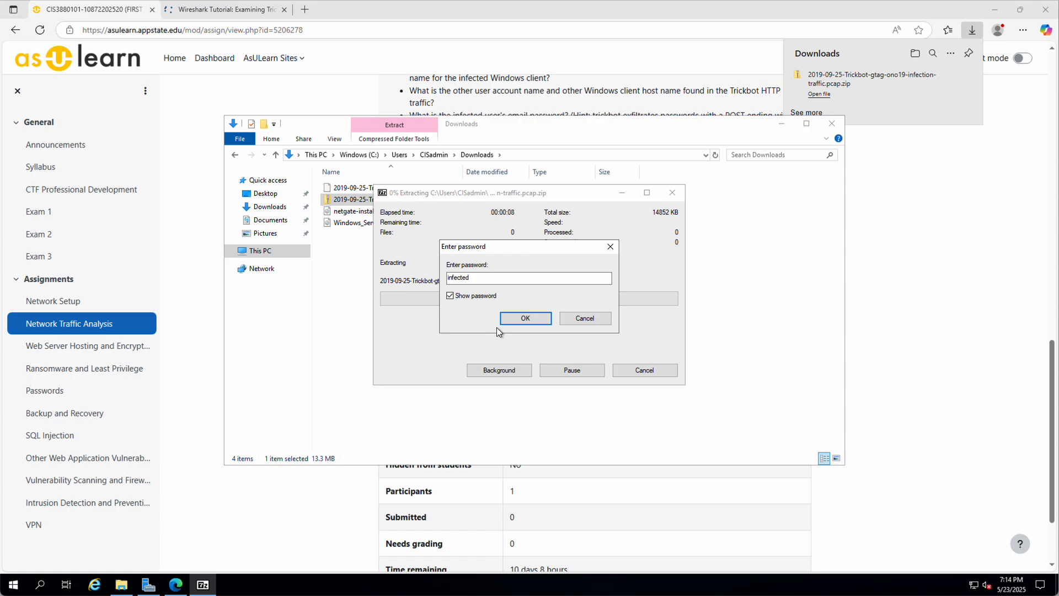
click(527, 318)
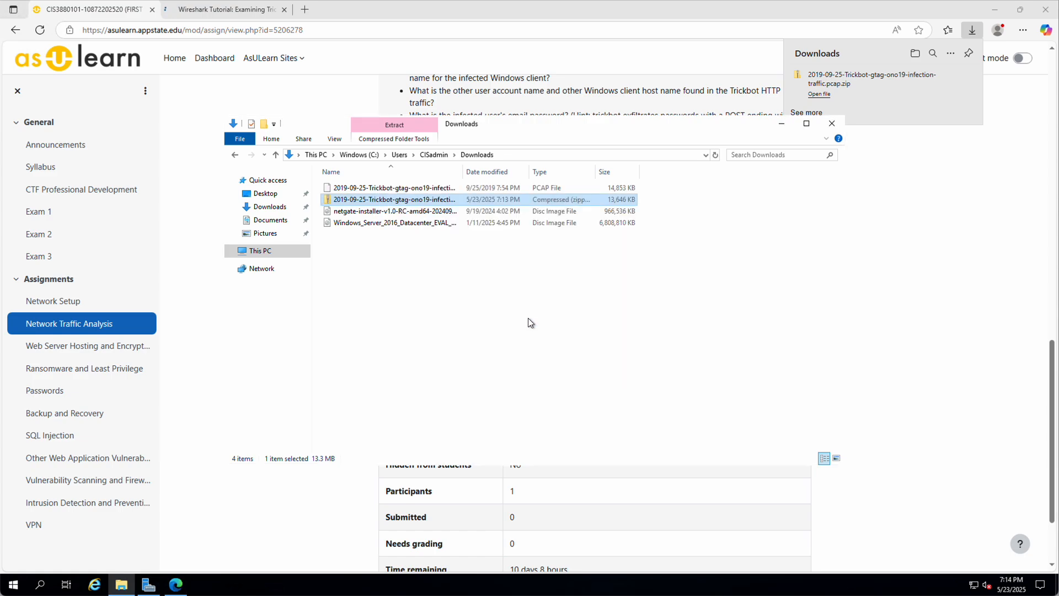
Step: Delete the zip file and return to the Unit 42 Wireshark tutorial tab
right_click(362, 204)
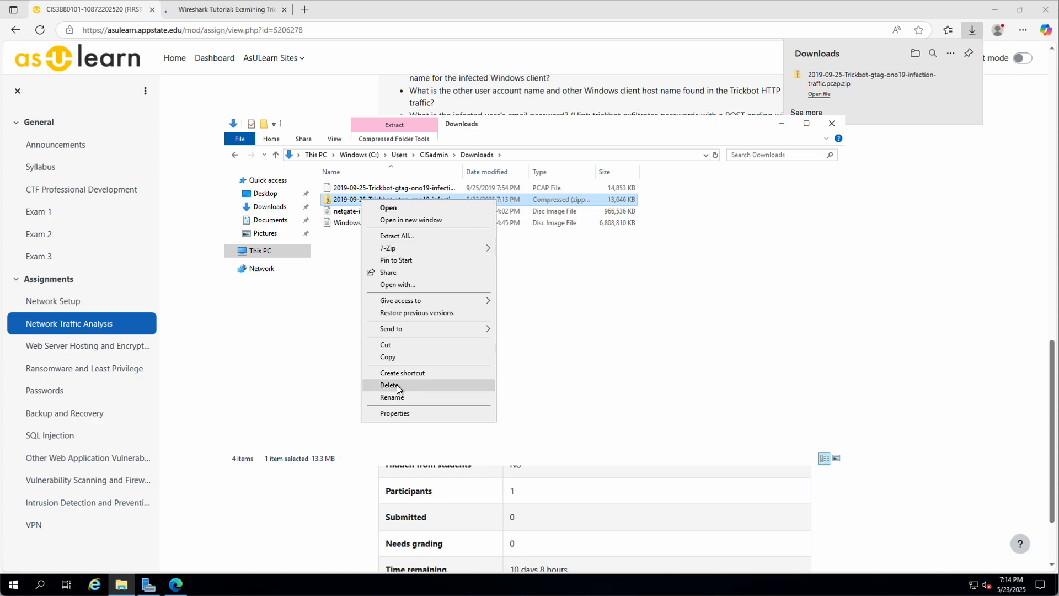
click(389, 385)
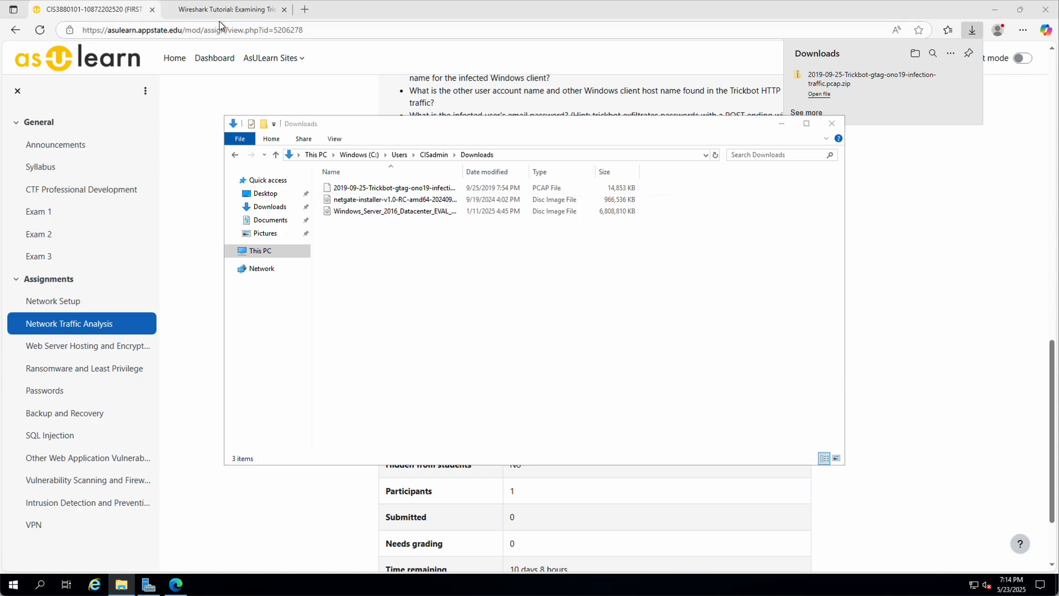
click(199, 9)
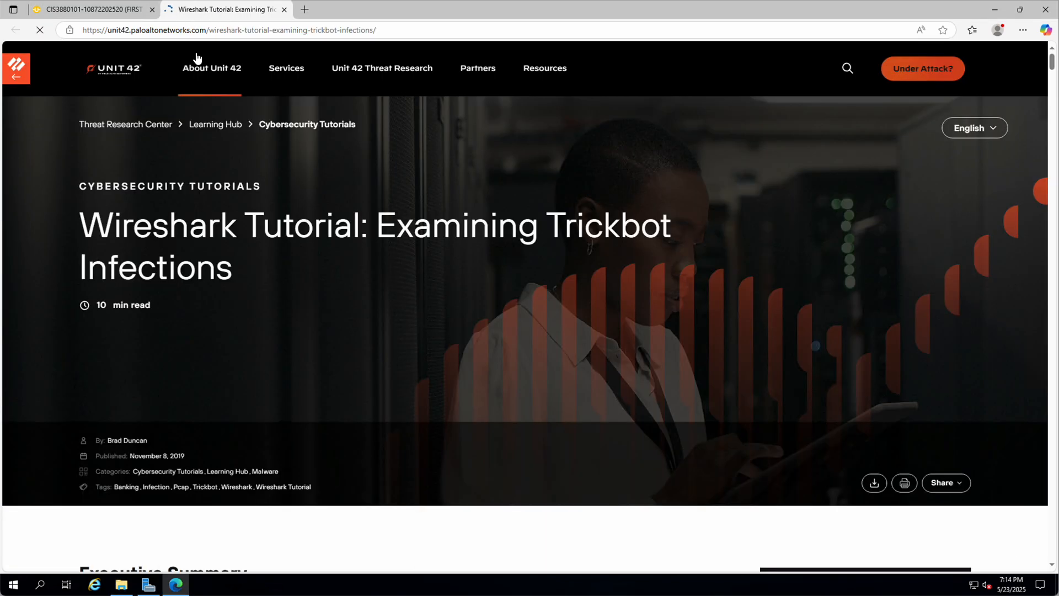
drag(83, 225, 237, 224)
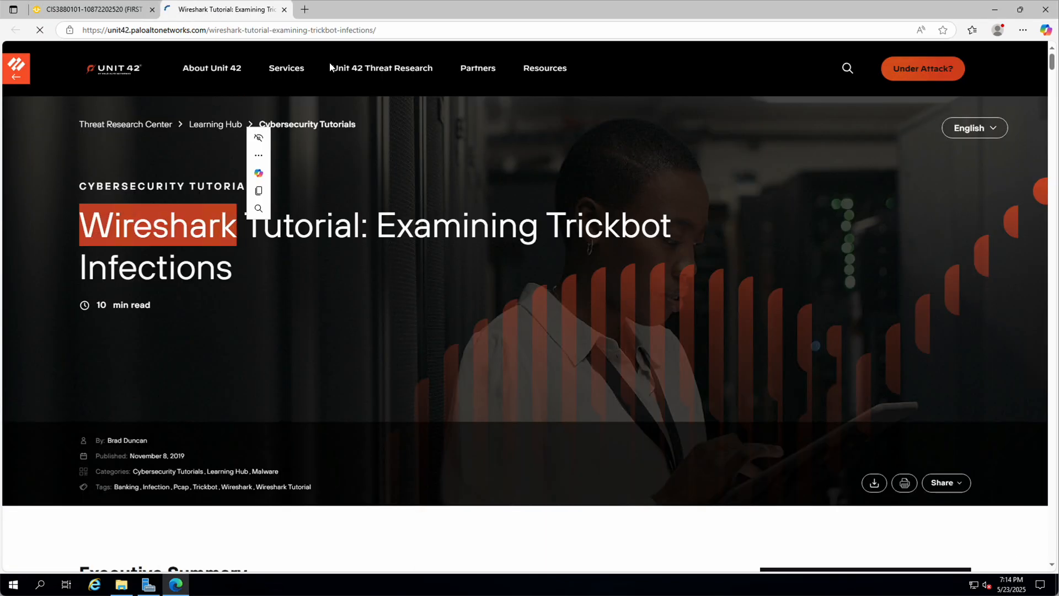
click(304, 10)
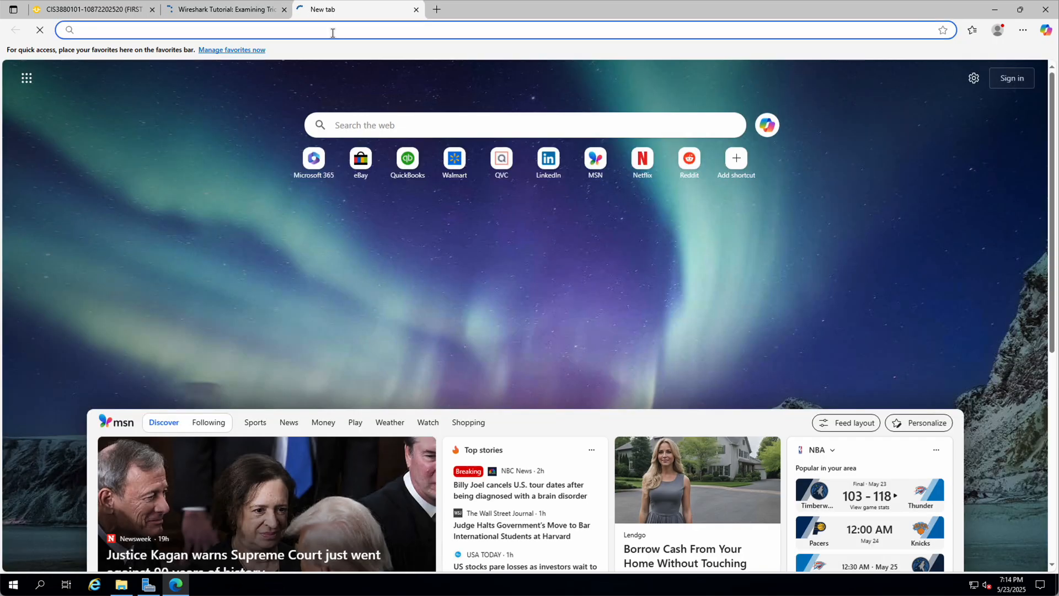
Step: Search for 'wireshark download' and open the official Download - Wireshark page
text(wireshark)
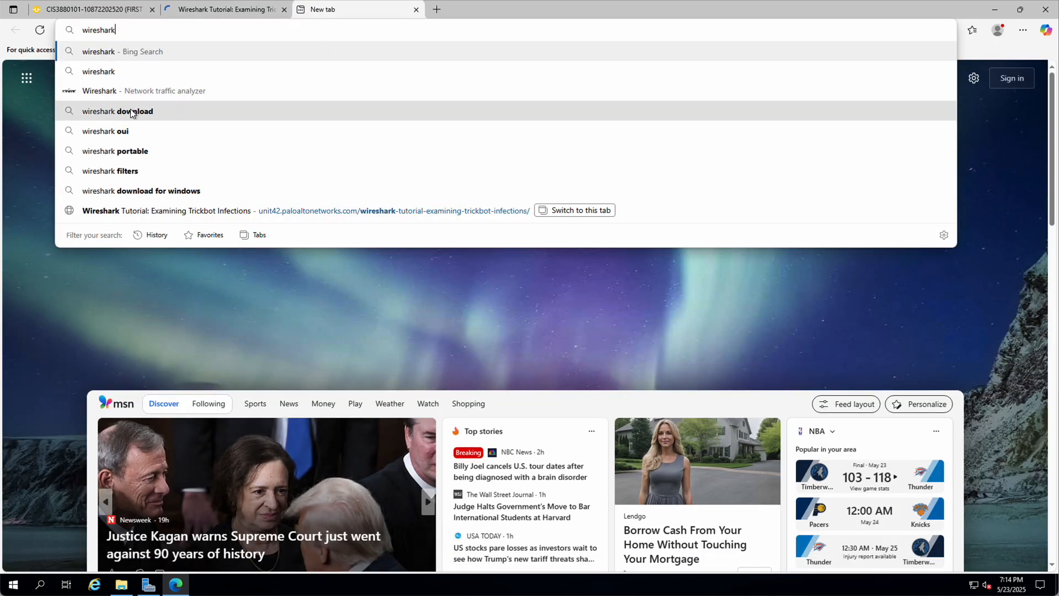
click(131, 111)
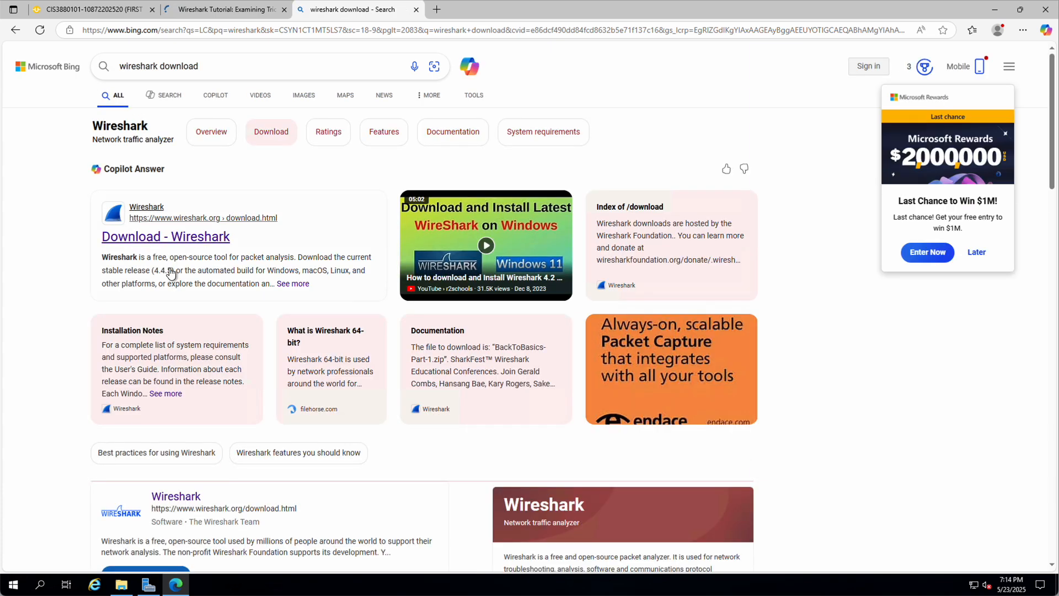
click(134, 237)
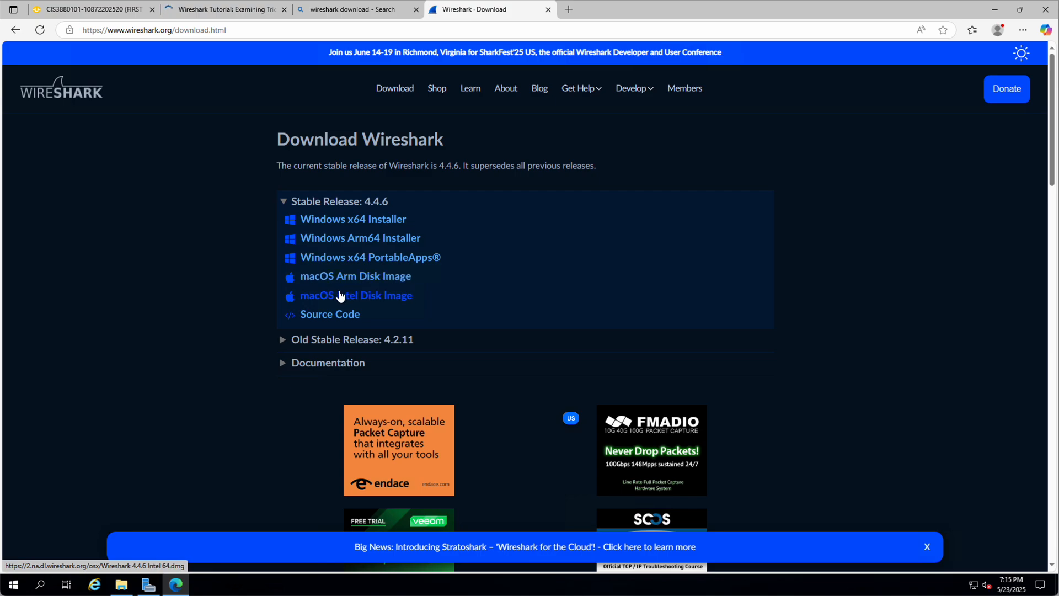
Step: Download the Wireshark 4.4.6 Windows x64 installer and run it
click(312, 222)
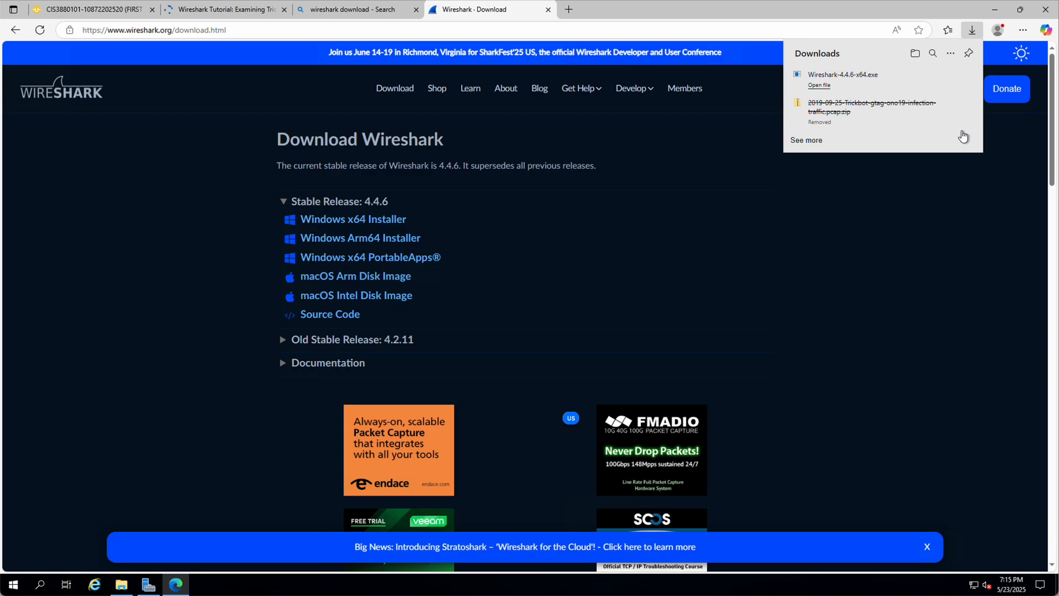
click(813, 86)
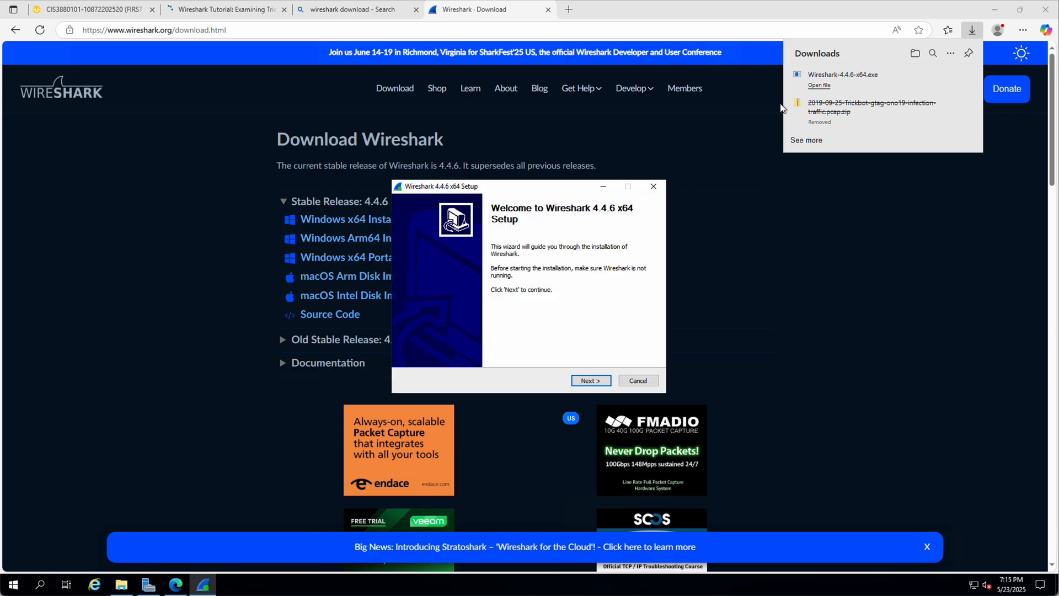
Step: Accept Wireshark 4.4.6 defaults, keep Npcap 1.79, skip USBPcap, and begin installation
click(593, 380)
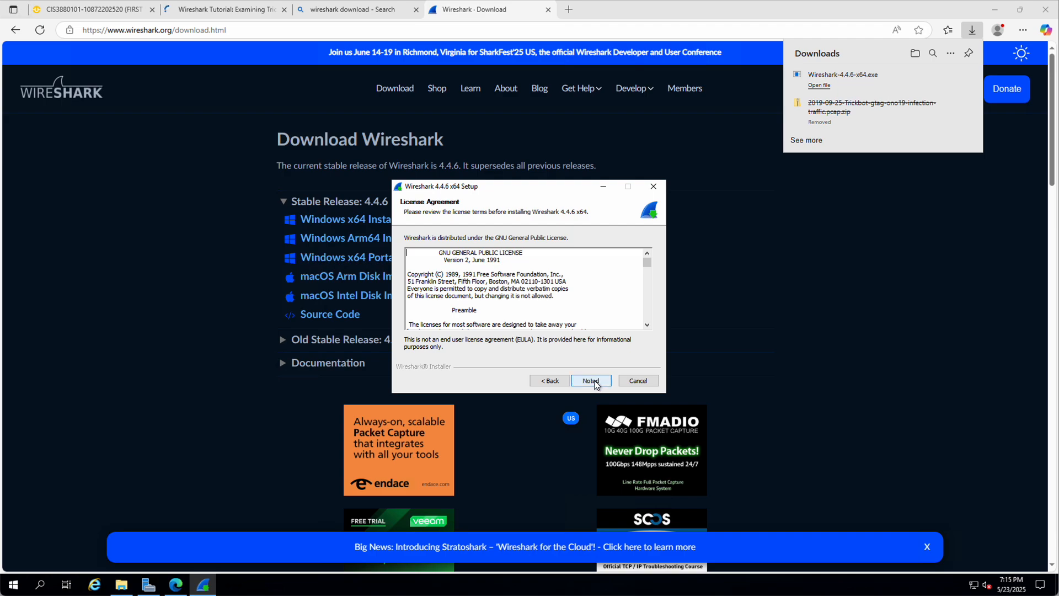
click(595, 384)
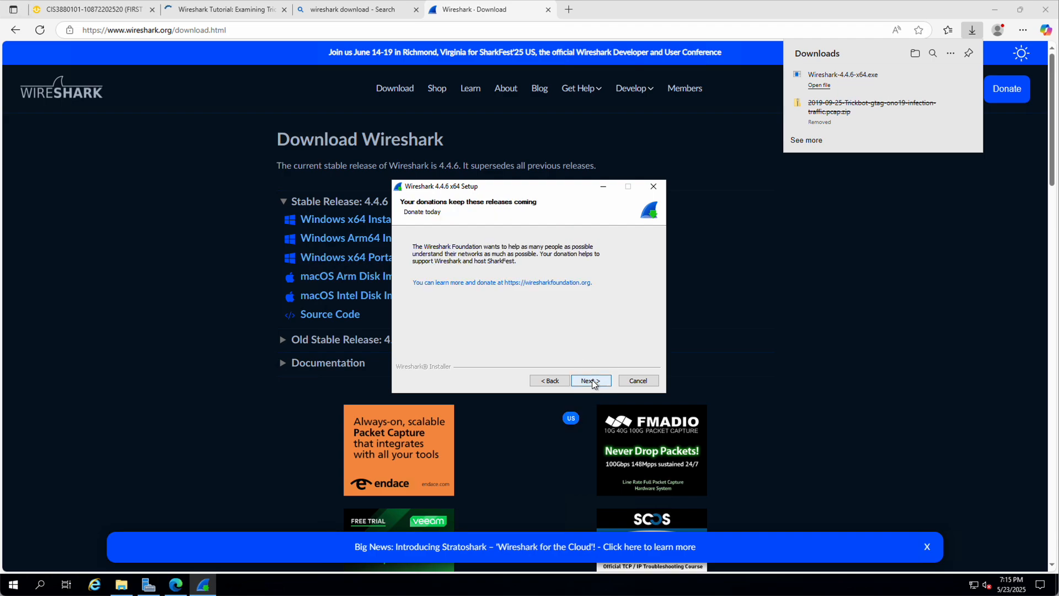
click(593, 384)
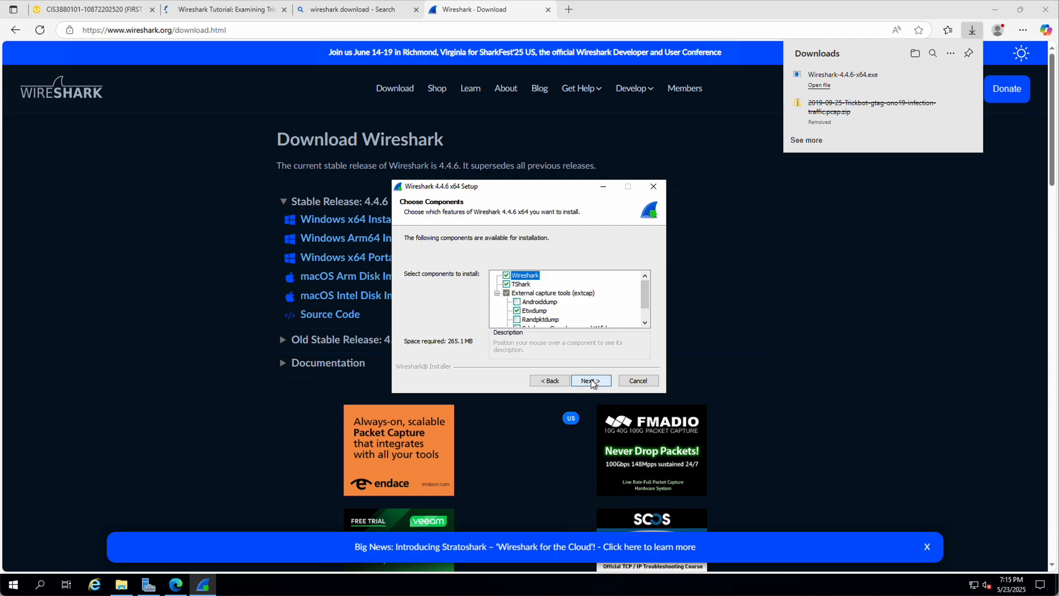
click(593, 383)
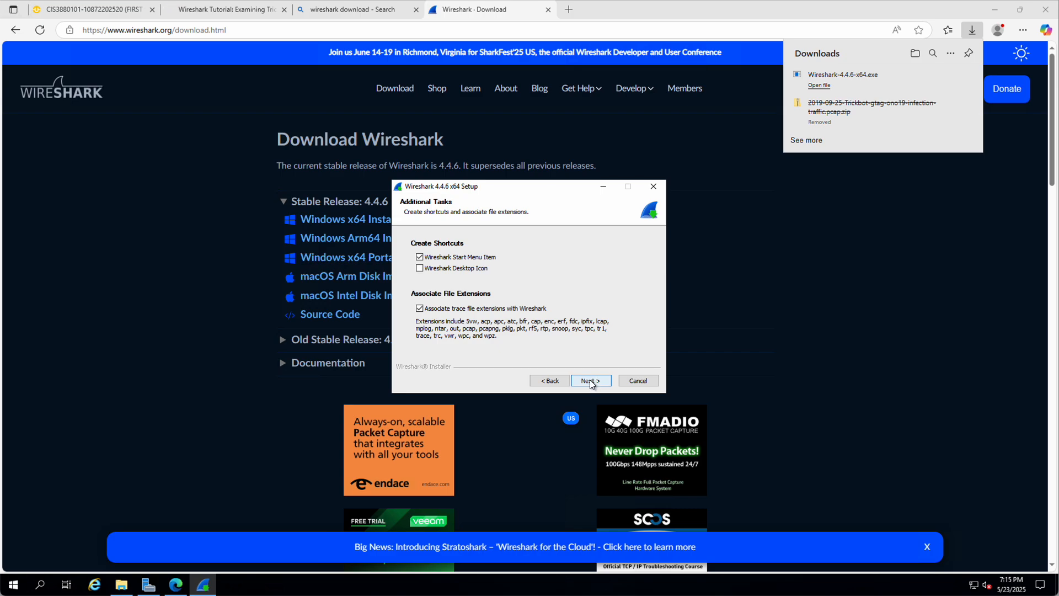
click(591, 381)
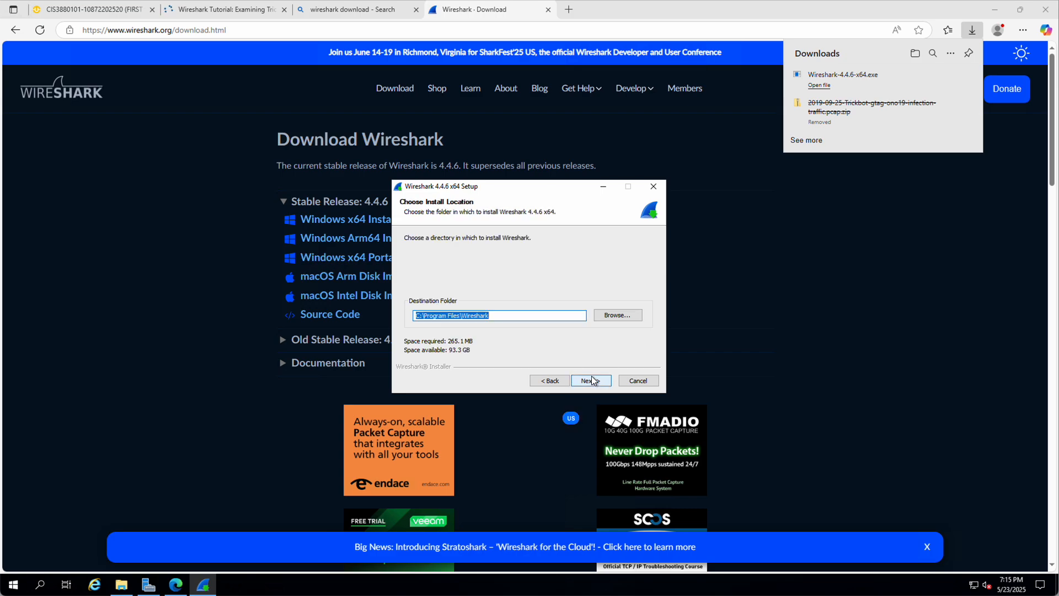
click(592, 381)
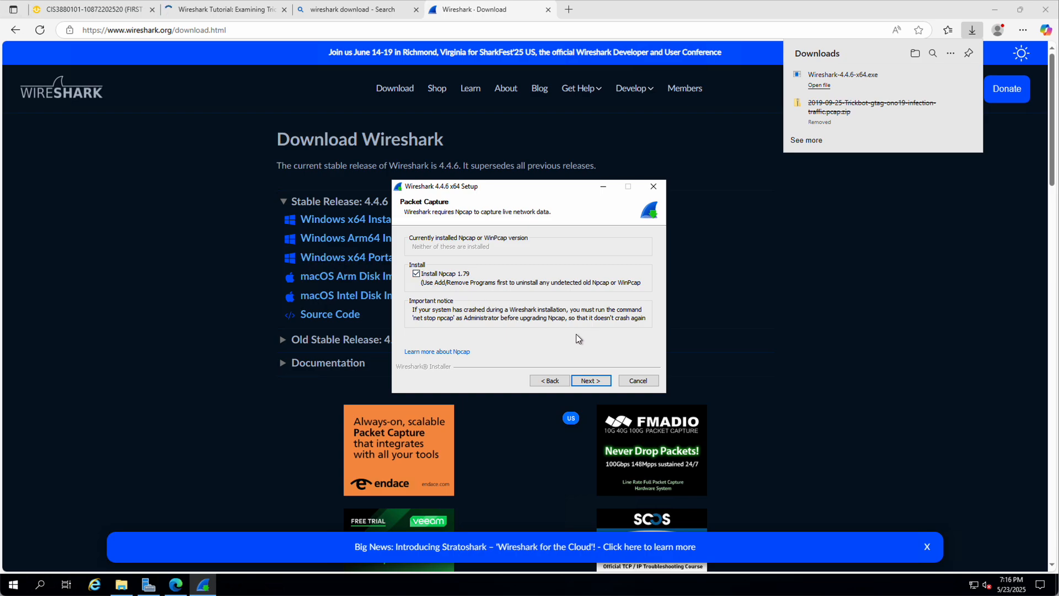
click(589, 381)
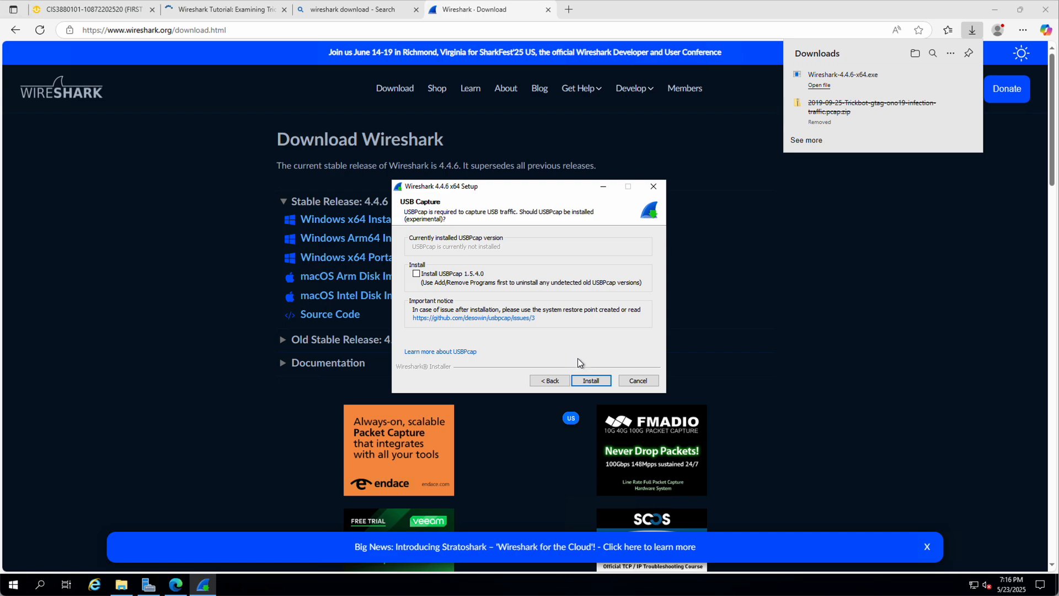
click(596, 380)
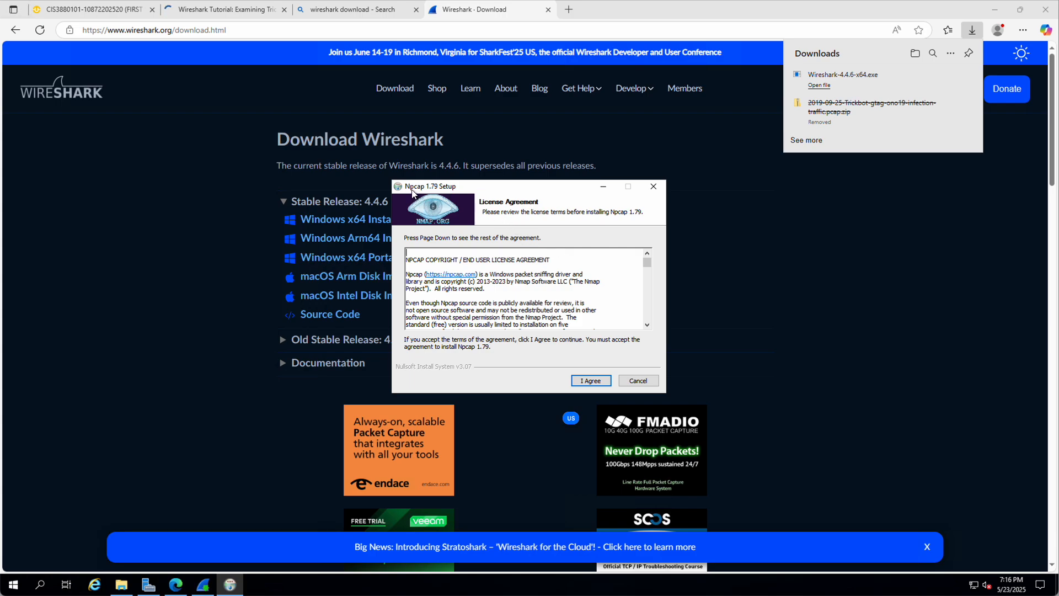
Step: Install Npcap 1.79 with its license accepted and default options
click(593, 381)
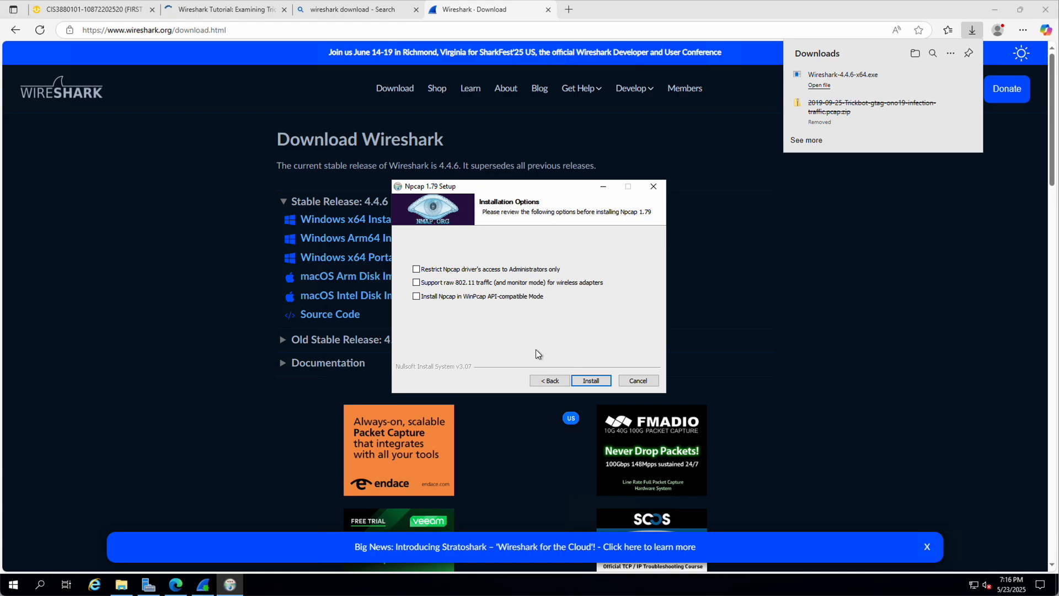
click(591, 381)
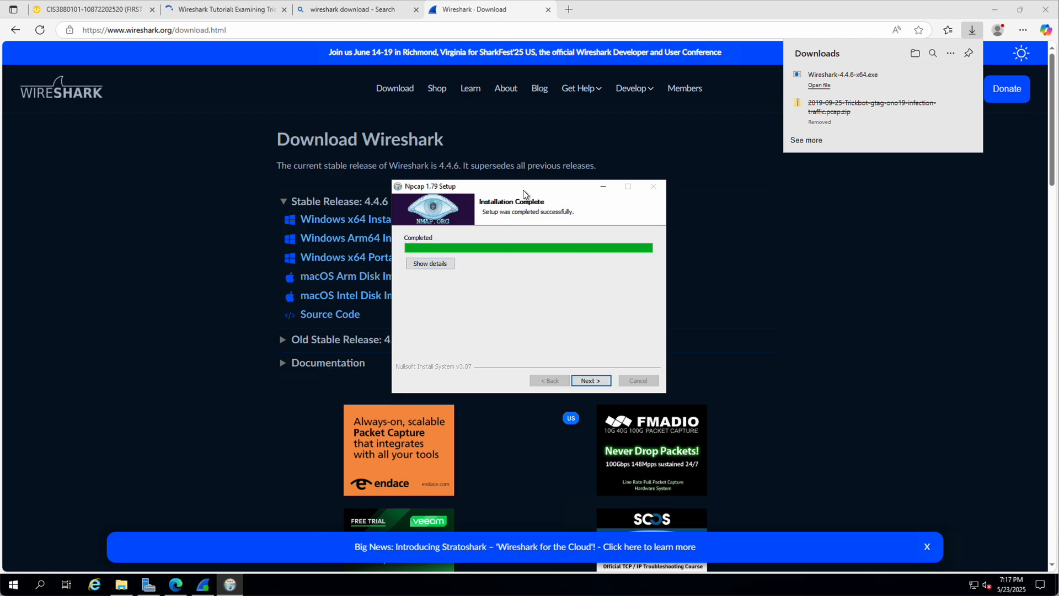
click(599, 382)
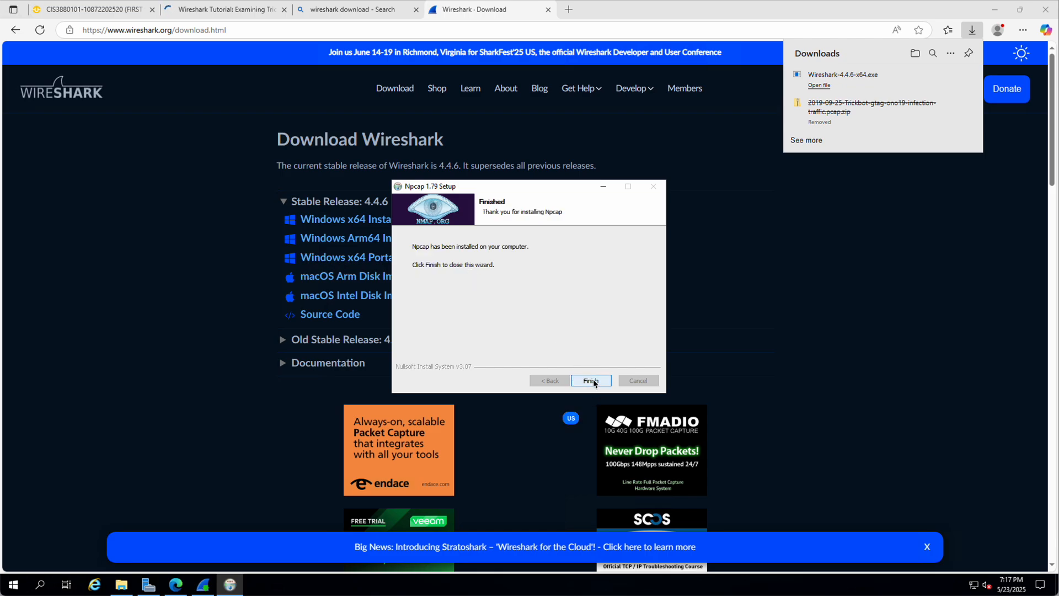
click(593, 380)
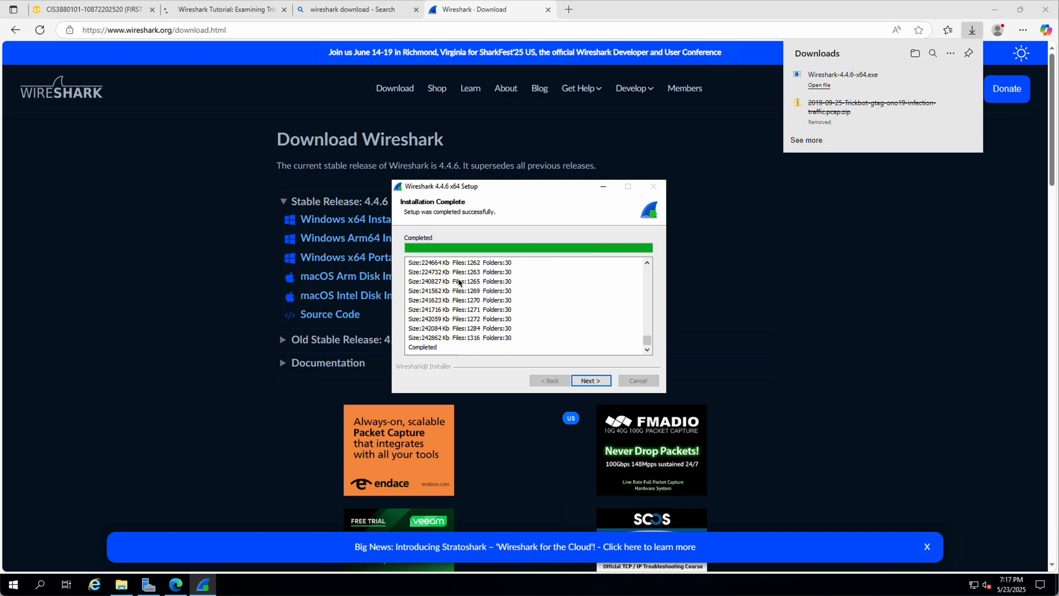
Step: Complete the Wireshark installer and open the Downloads folder
click(590, 380)
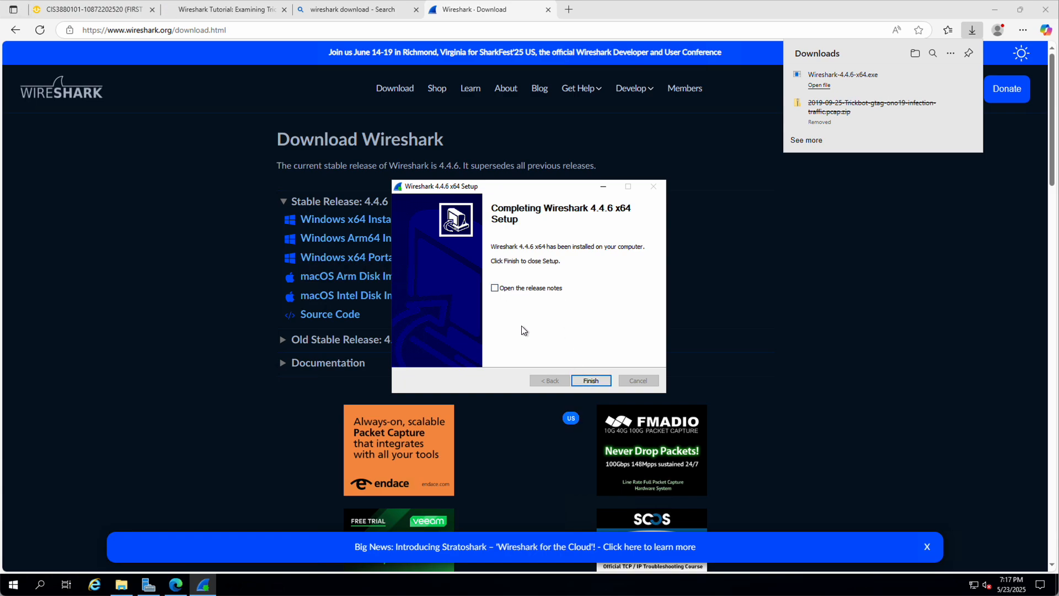
click(591, 382)
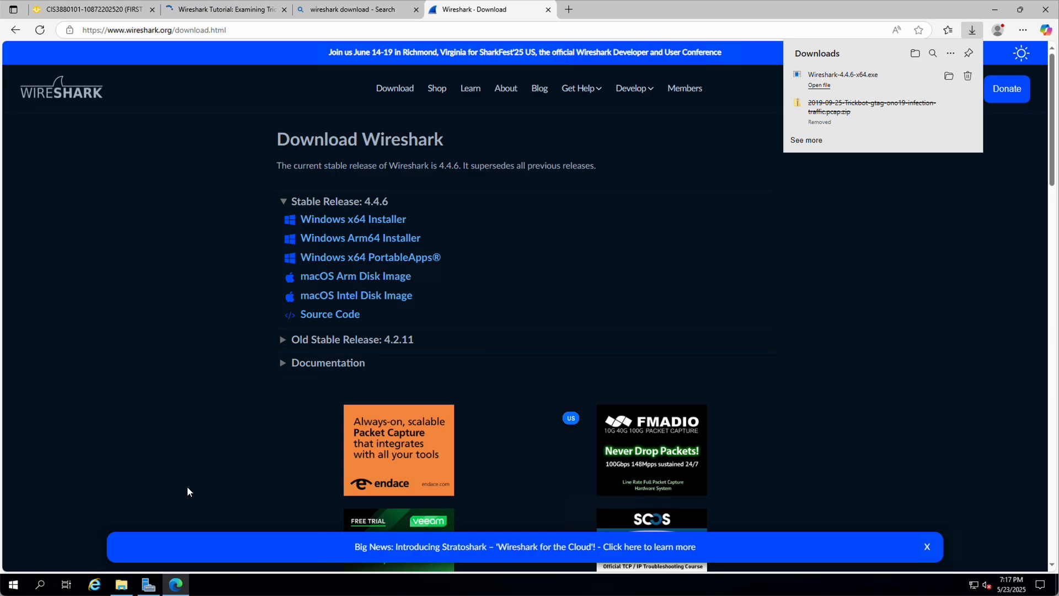
click(121, 584)
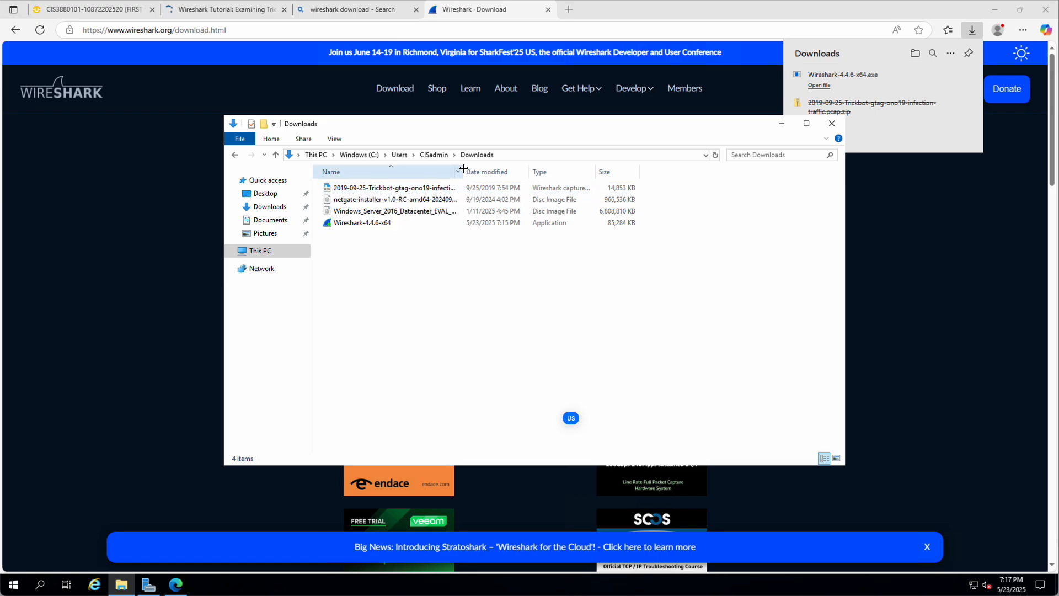
Step: Widen the Name column, select the Trickbot capture, and launch Wireshark from Start
drag(463, 168, 555, 168)
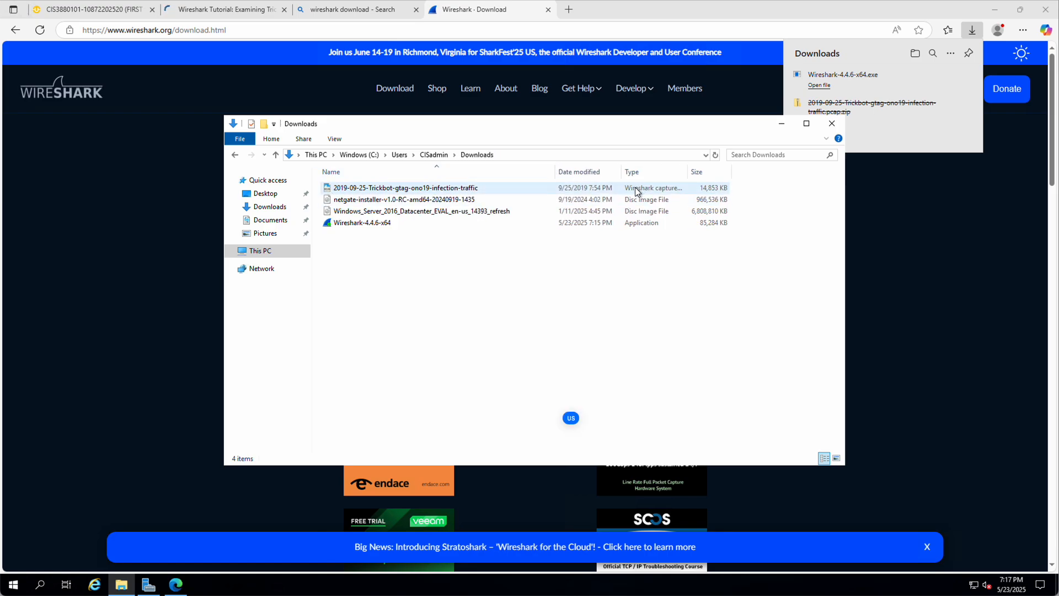
click(399, 191)
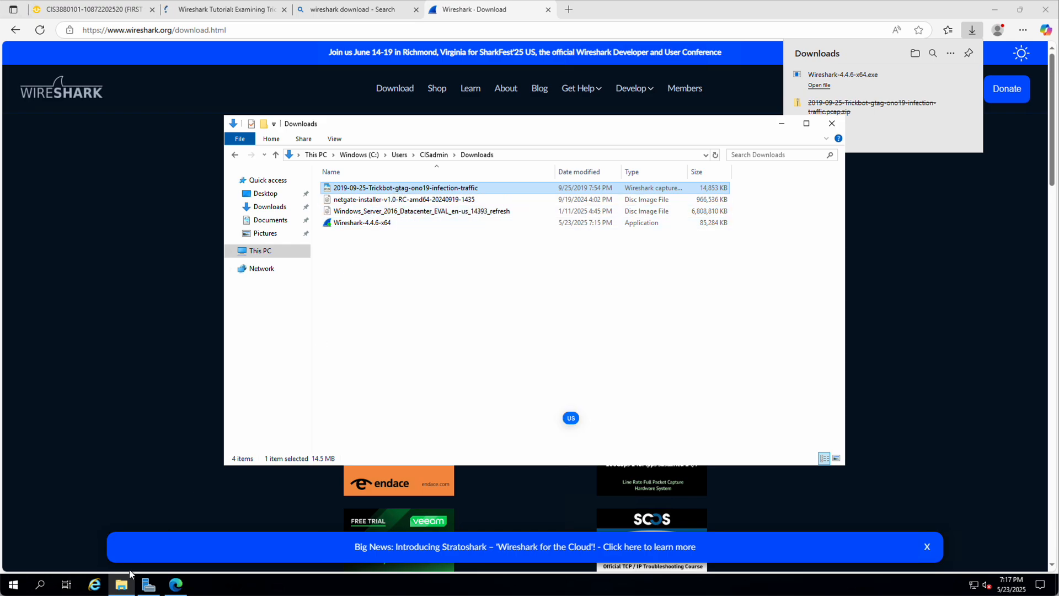
click(12, 587)
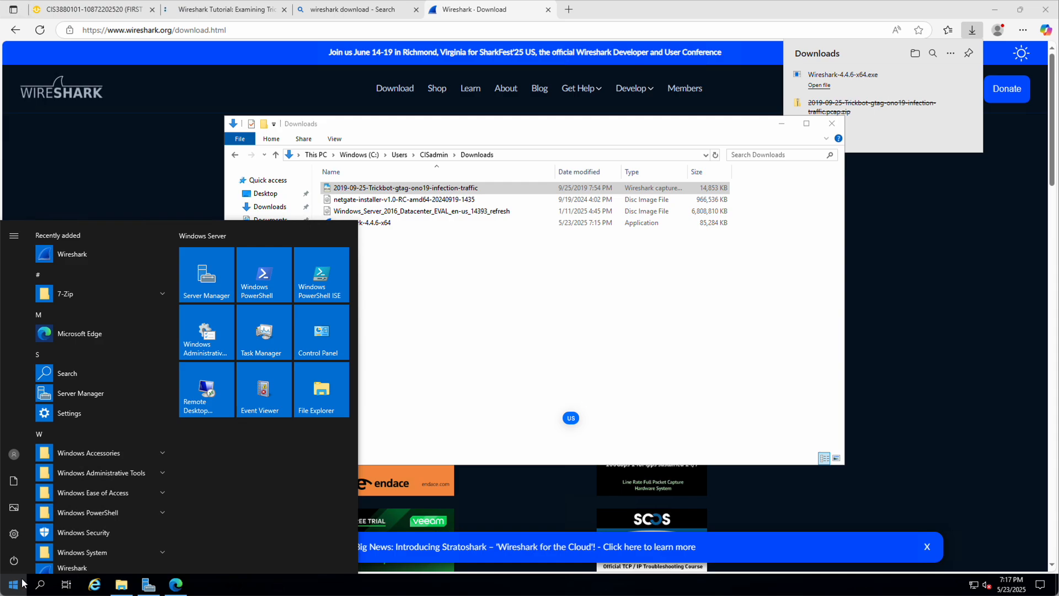
click(46, 255)
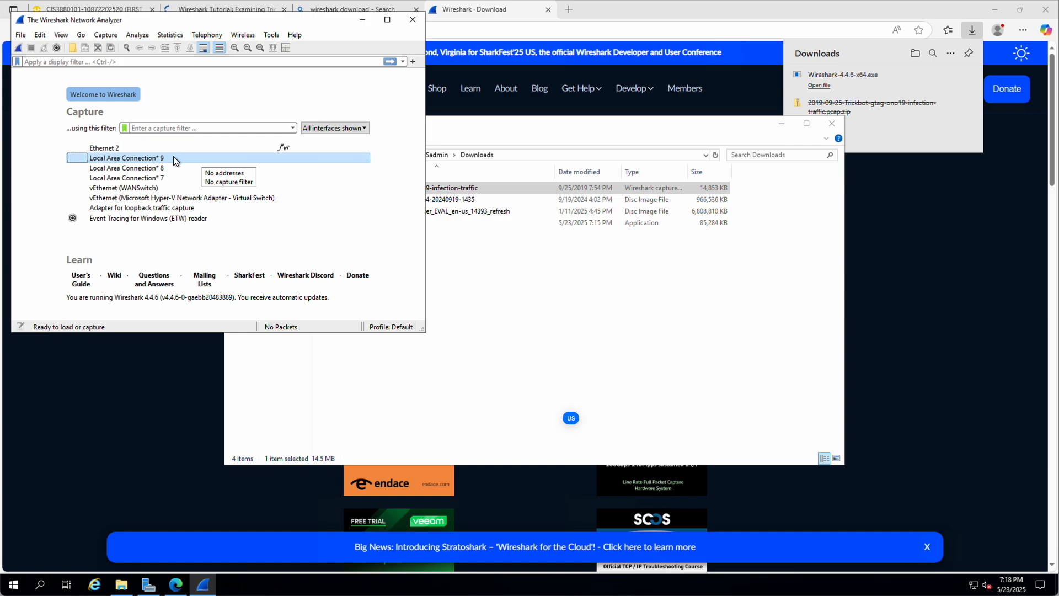
Step: Start a live packet capture on the Ethernet 2 interface
click(123, 148)
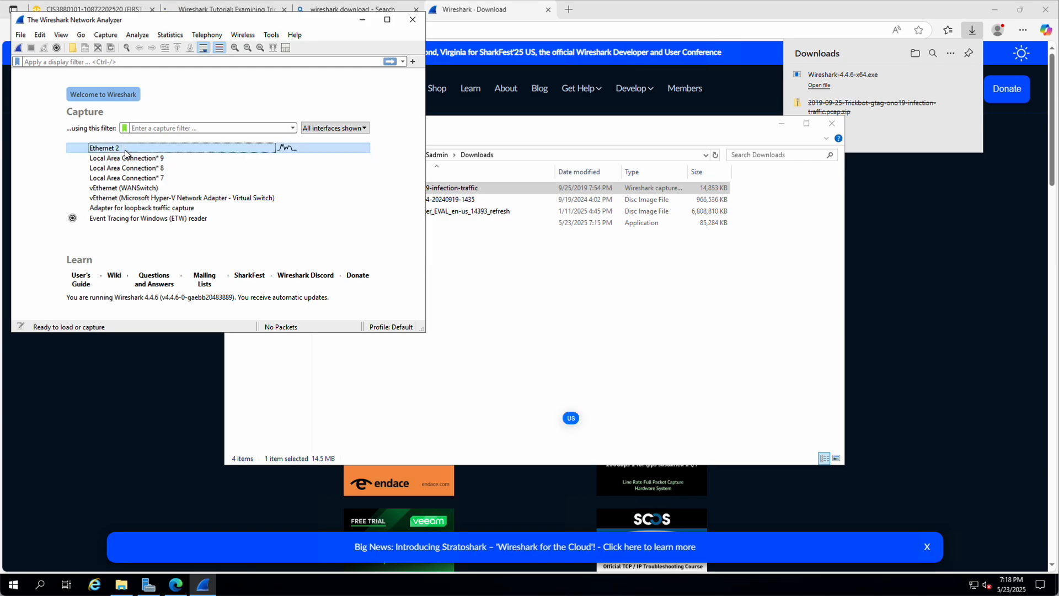
click(104, 148)
mouse_move(125, 148)
double_click(104, 148)
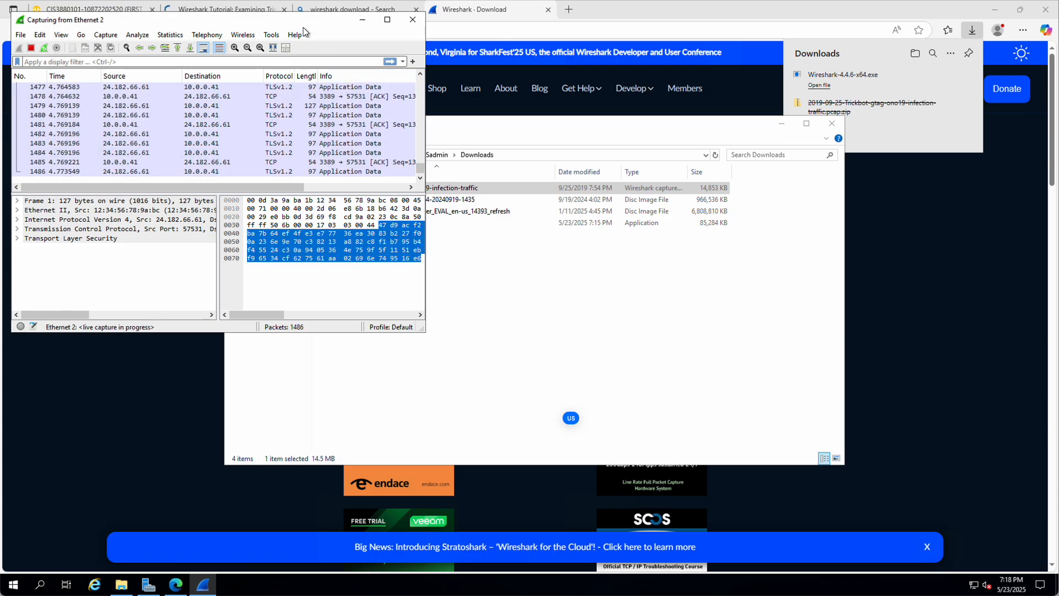
Step: Restore Edge and snap it to the right half beside the running capture
mouse_move(287, 20)
mouse_down()
mouse_move(740, 130)
mouse_move(432, 134)
mouse_move(330, 156)
mouse_move(292, 22)
mouse_up()
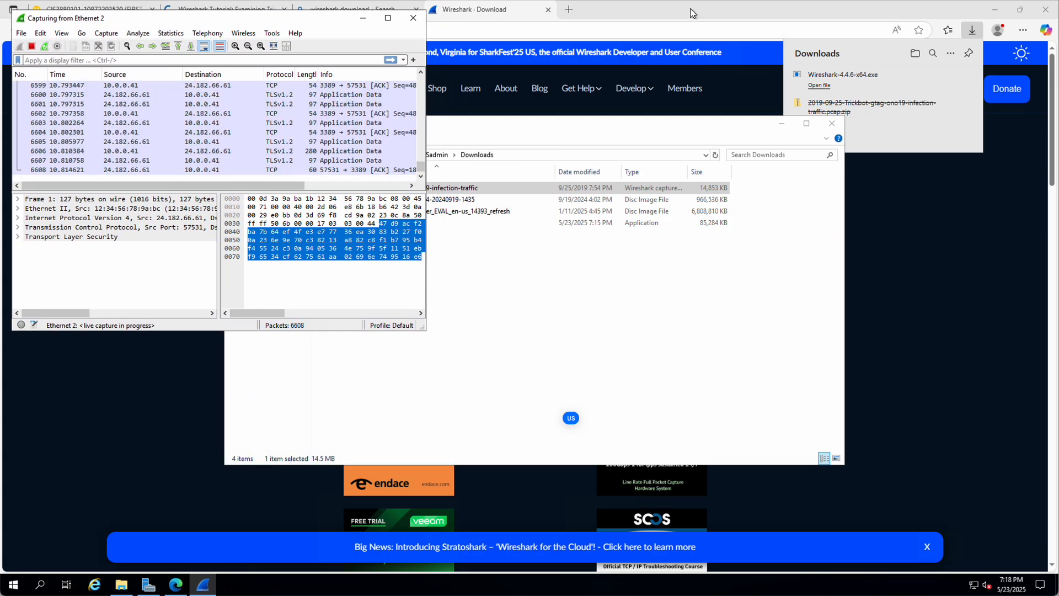
click(690, 8)
click(1019, 9)
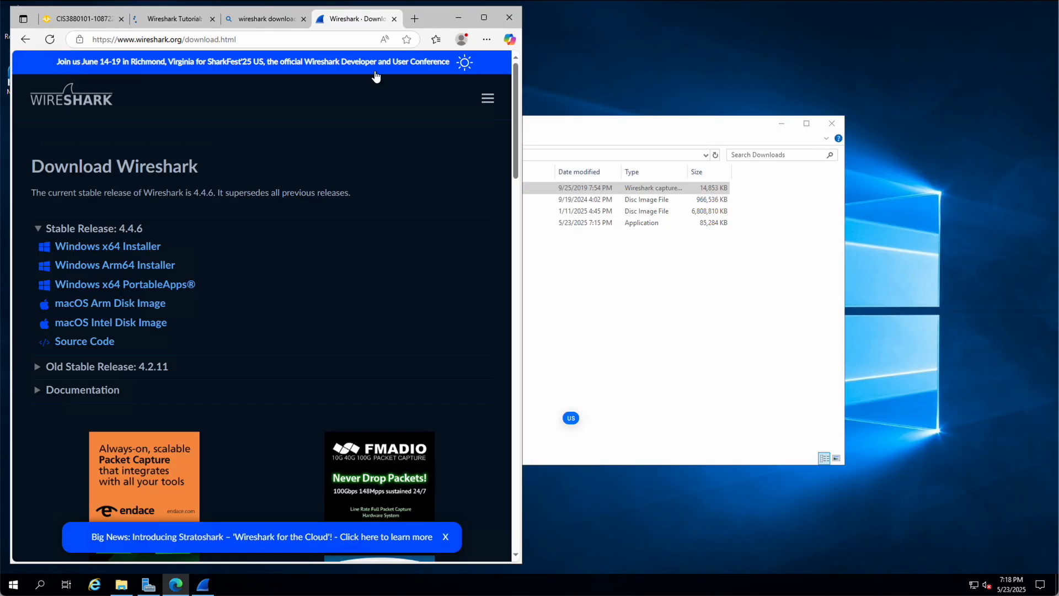
drag(442, 15, 899, 17)
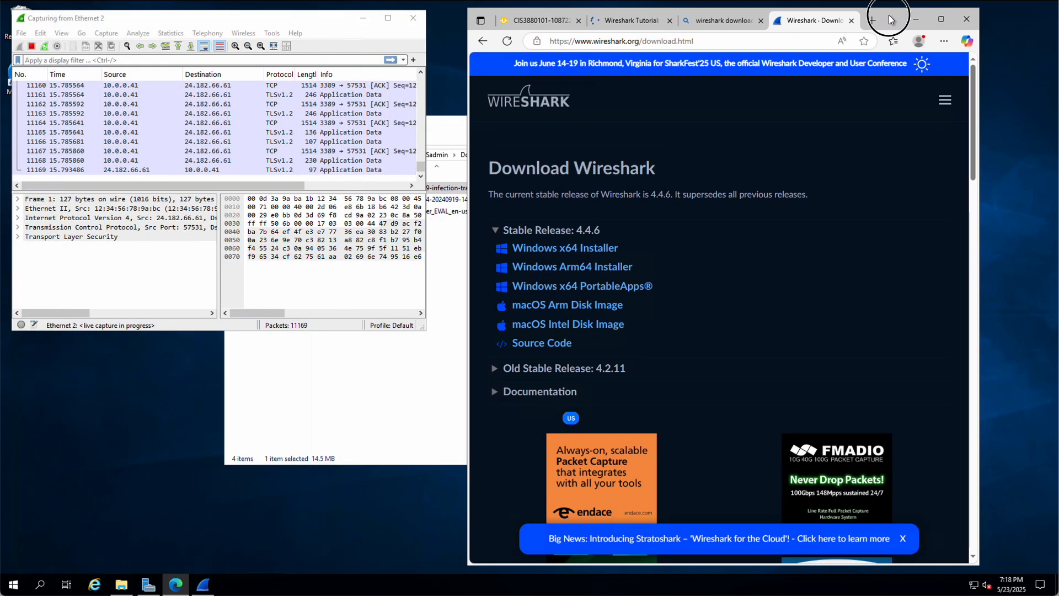
Step: Close the Wireshark download and search result tabs, leaving a fresh new tab
click(853, 21)
click(760, 20)
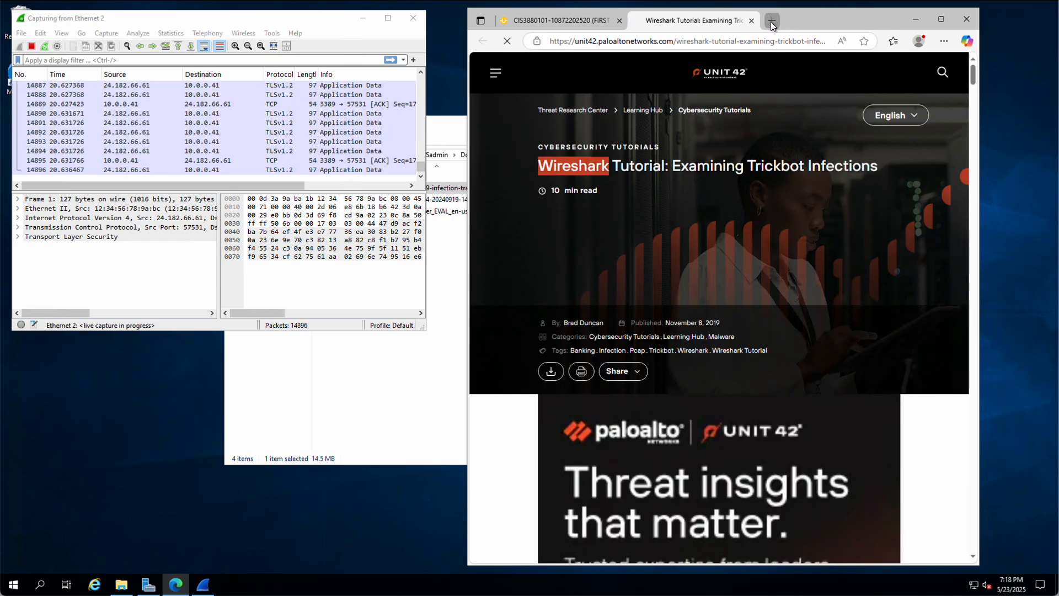
click(770, 21)
click(624, 41)
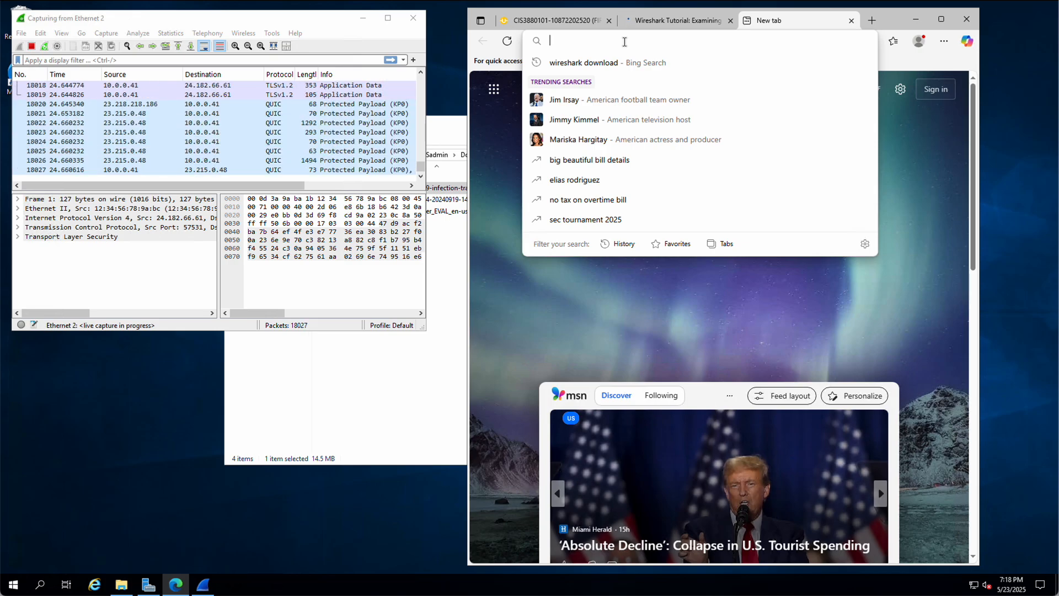
Step: Load it315.girlsgeekout.org and submit its form with a first and last name
text(it)
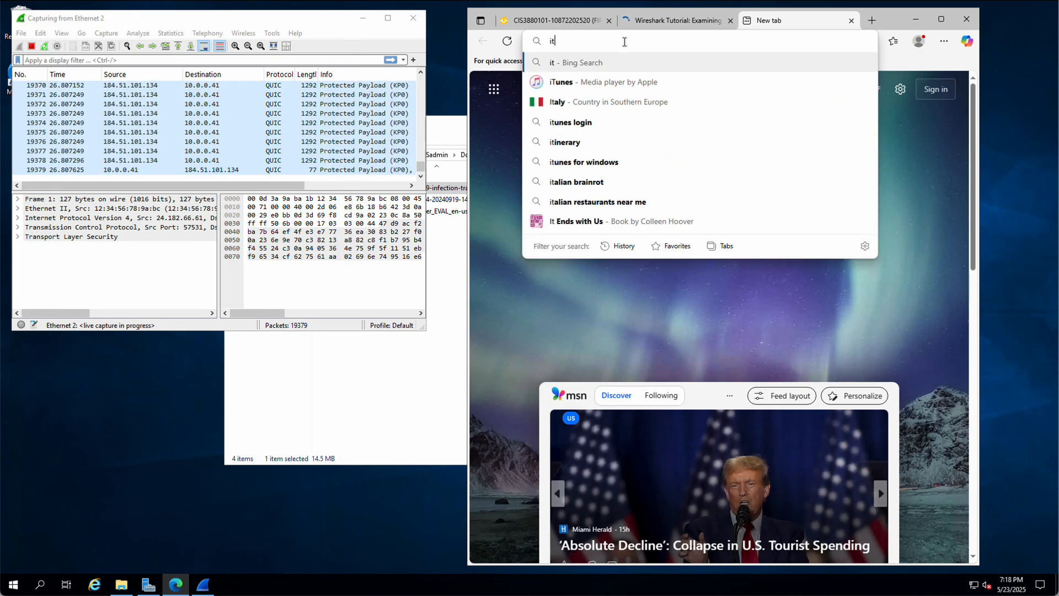
text(315.)
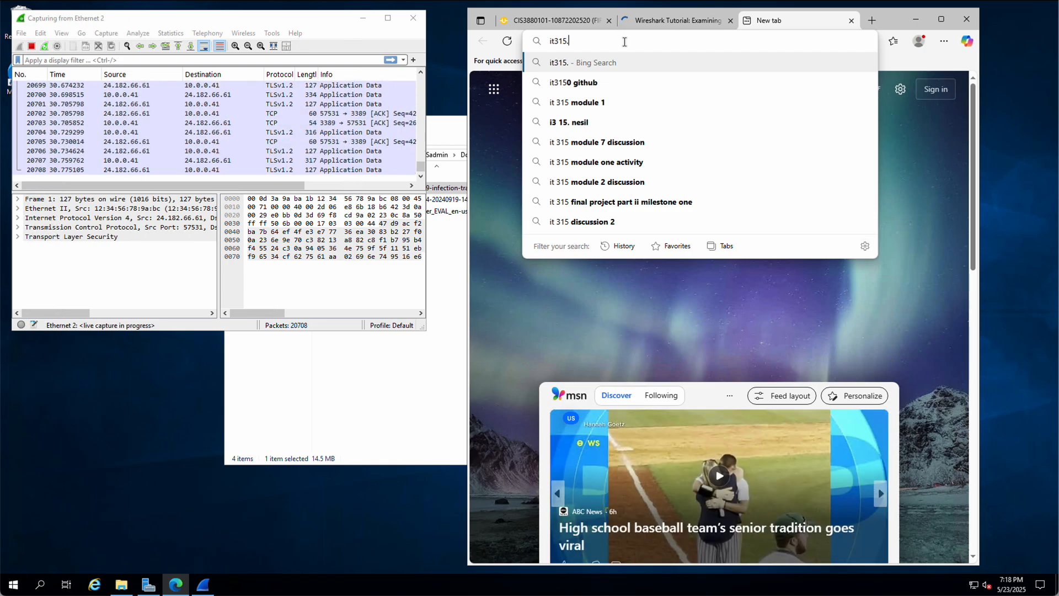
text(girlsge)
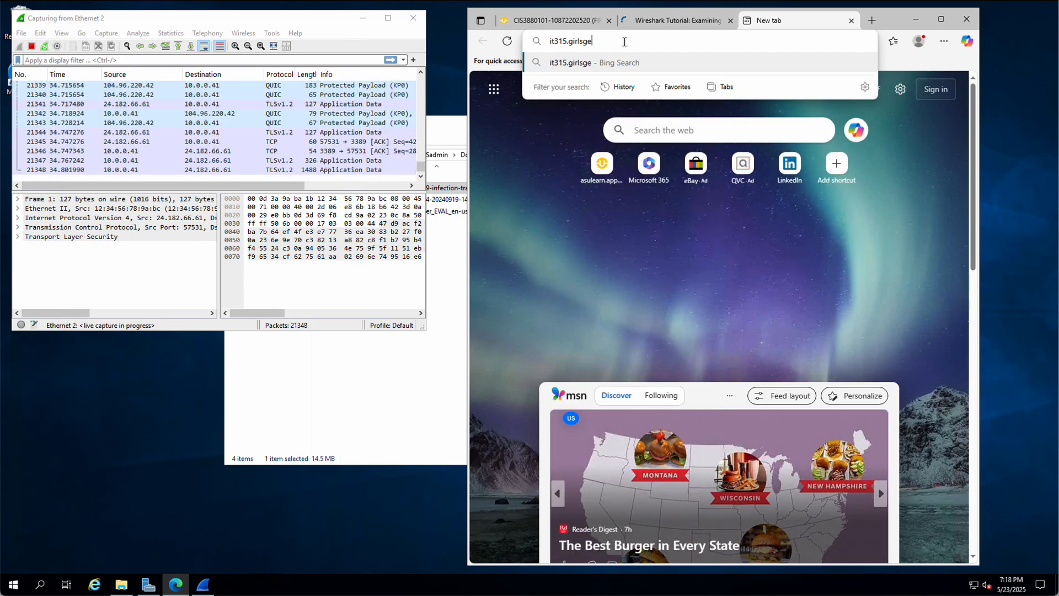
text(ekout.or)
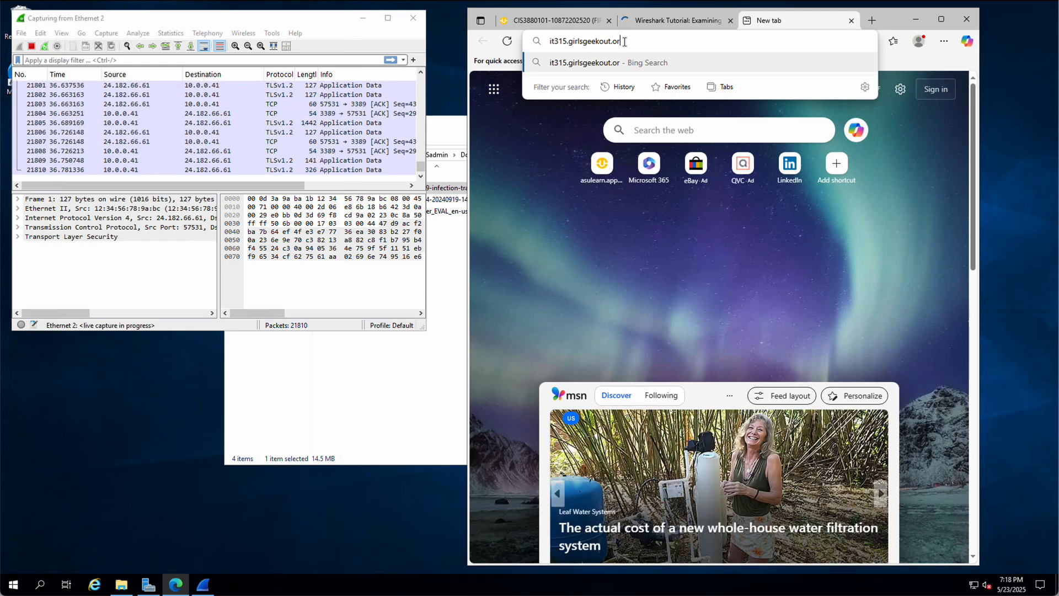
text(g)
key(Return)
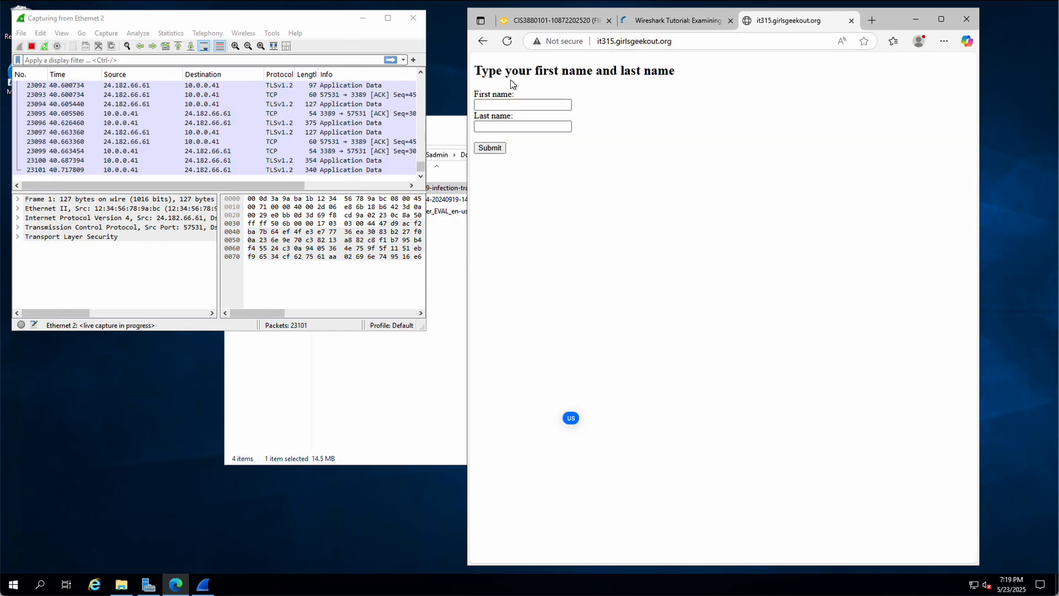
click(495, 103)
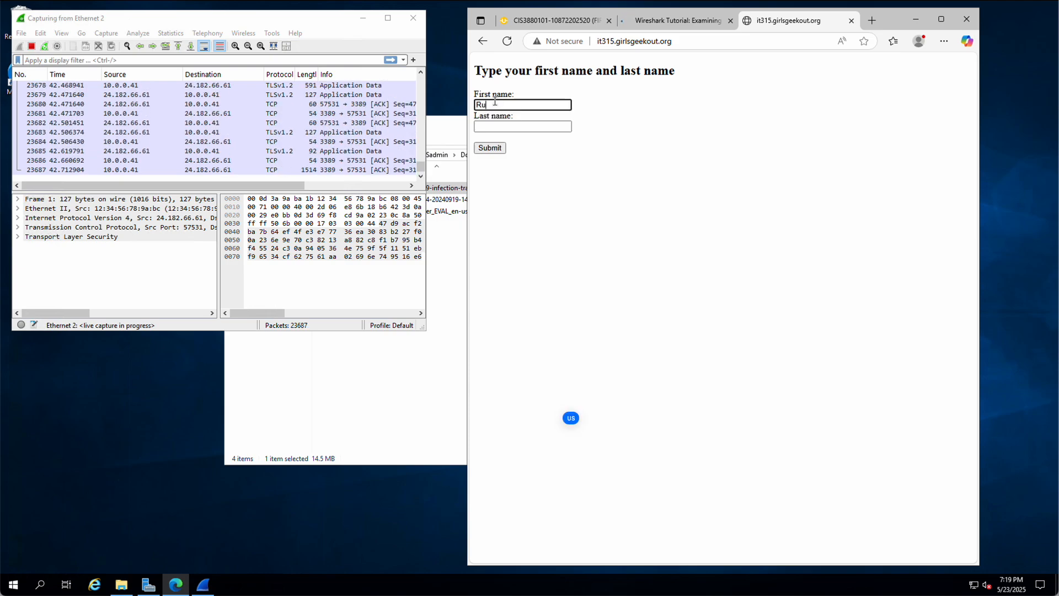
key(Tab)
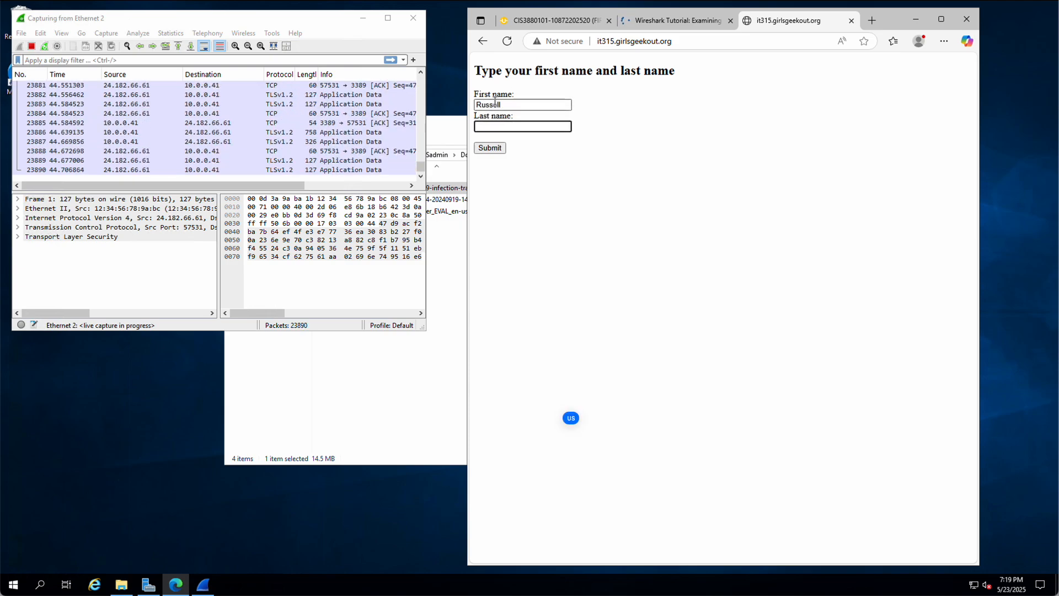
click(489, 148)
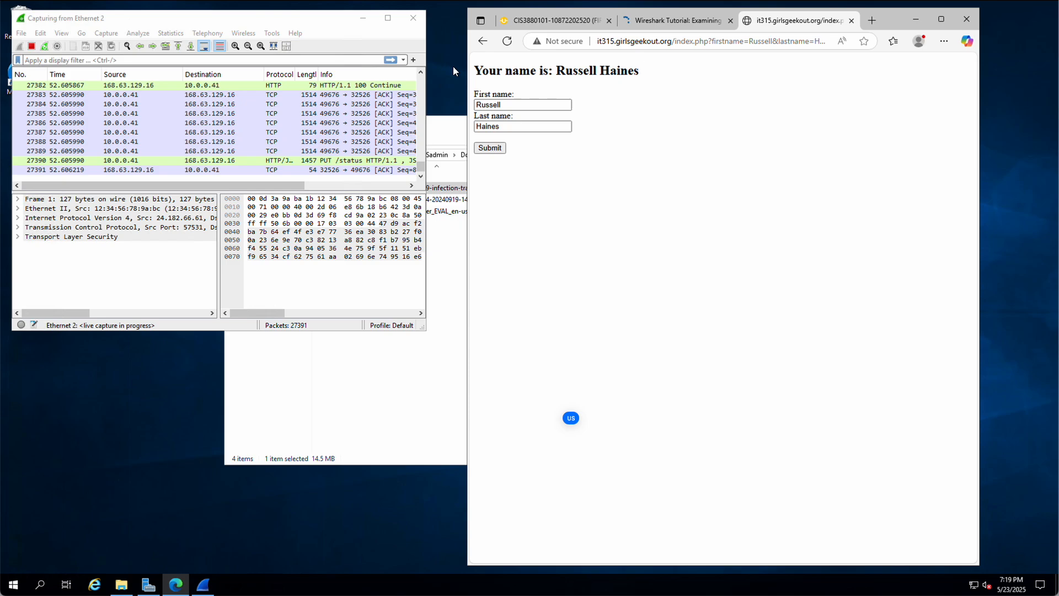
Step: Check the site's Not secure connection details, then return to Wireshark
click(559, 41)
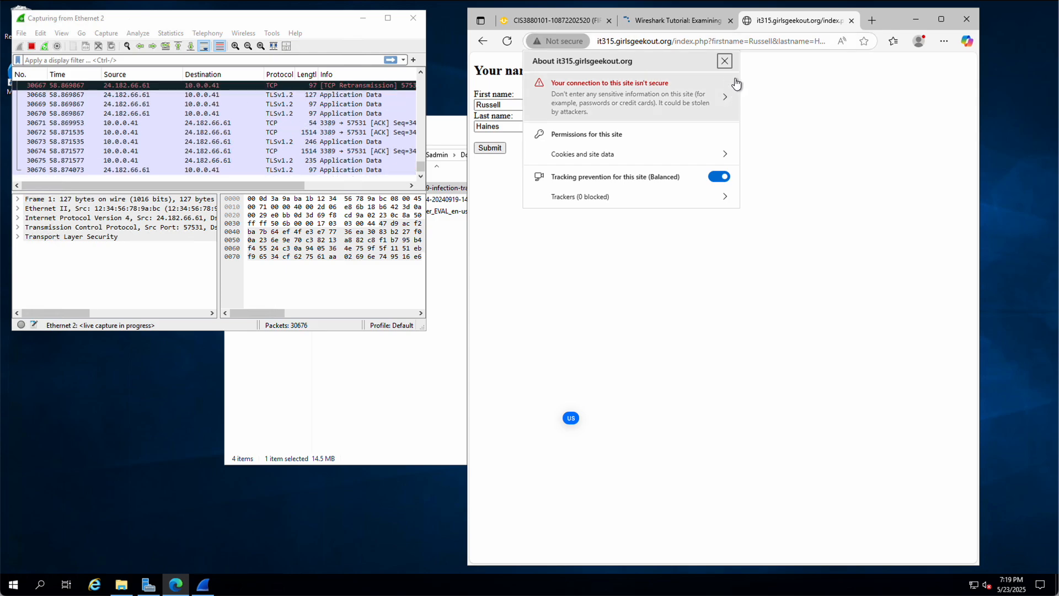
click(724, 60)
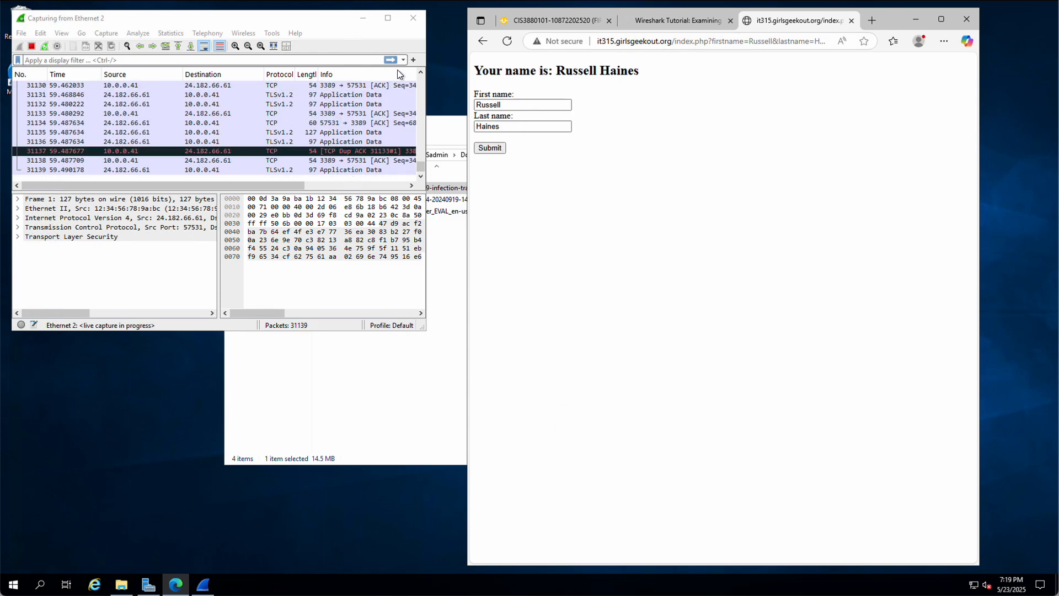
click(330, 45)
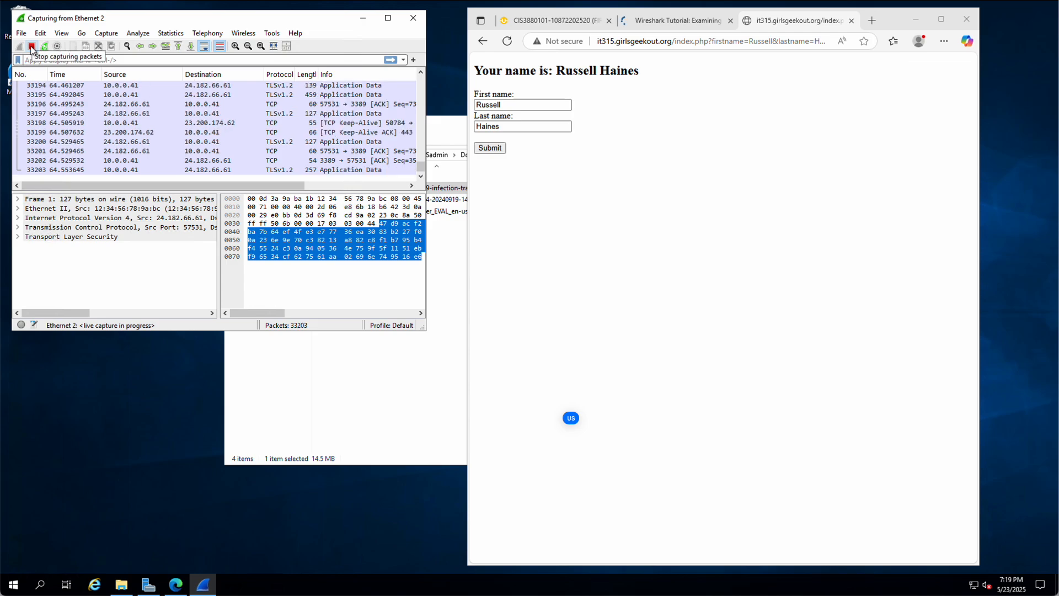
Step: Stop the capture at 33,323 packets and enlarge the Wireshark window
click(31, 46)
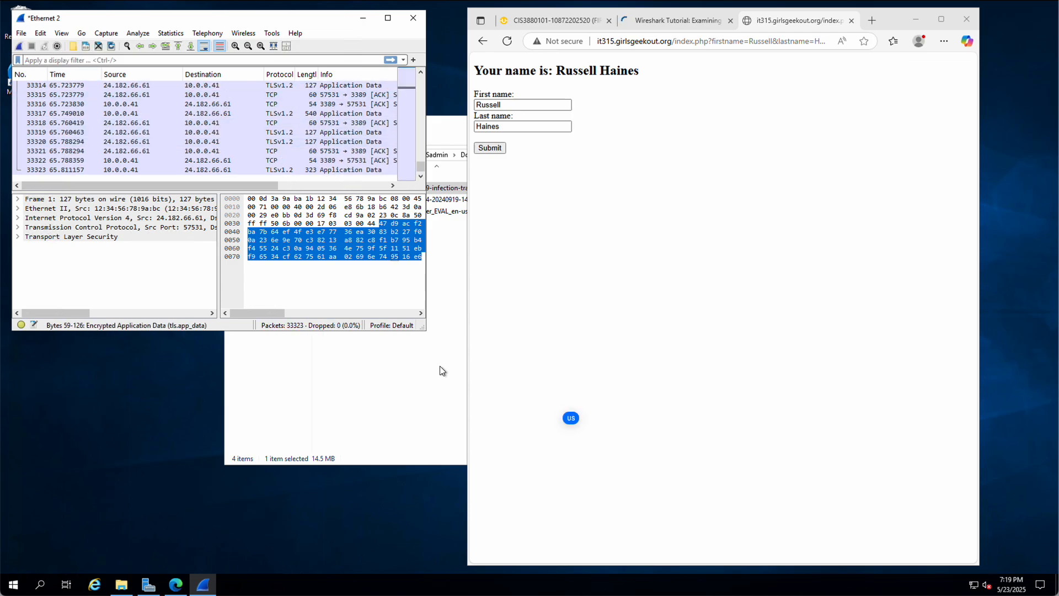
drag(424, 330, 853, 526)
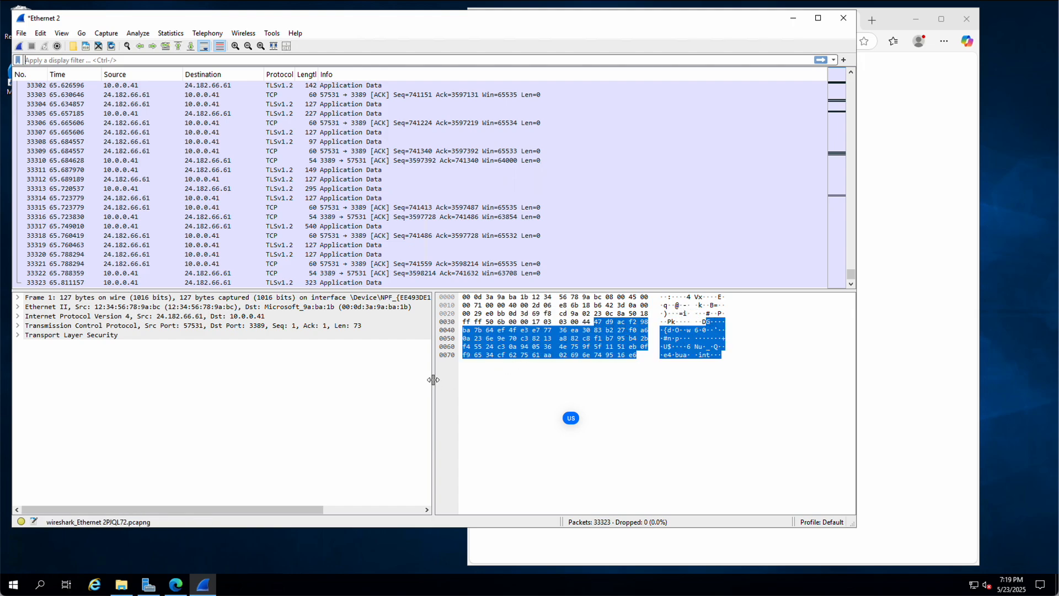
Step: Widen the packet details, squeeze the hex bytes pane to a strip, and return the list to the top
drag(433, 380, 861, 379)
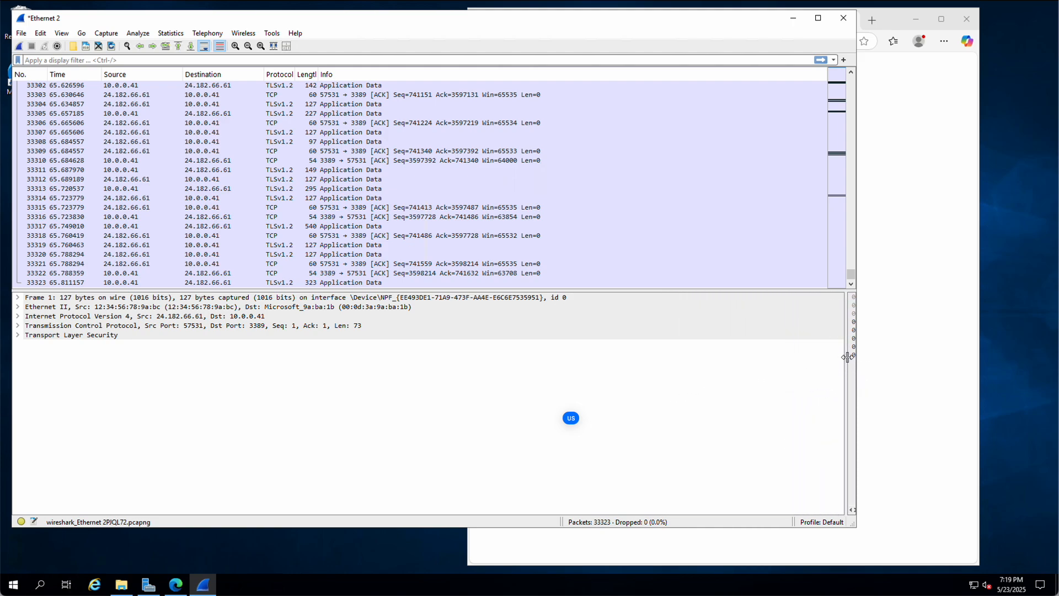
drag(848, 367, 872, 358)
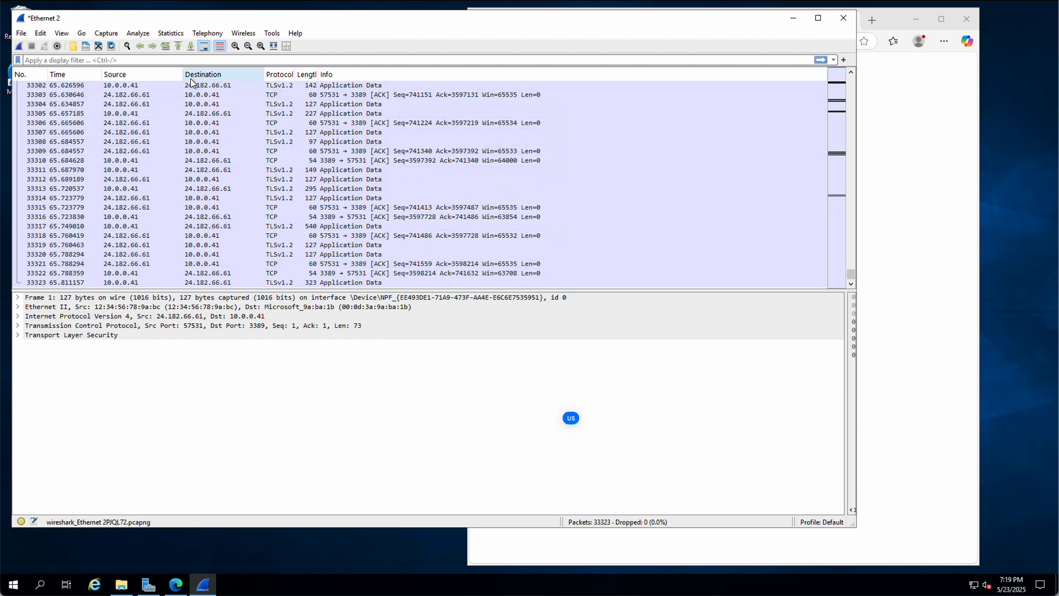
scroll(447, 180, up, 20)
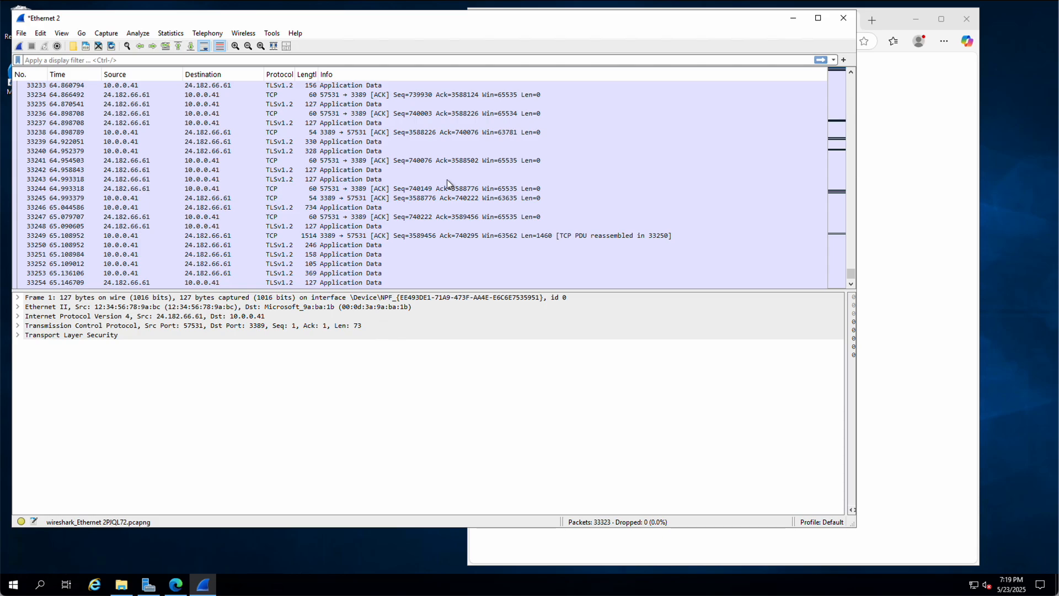
scroll(447, 180, up, 17)
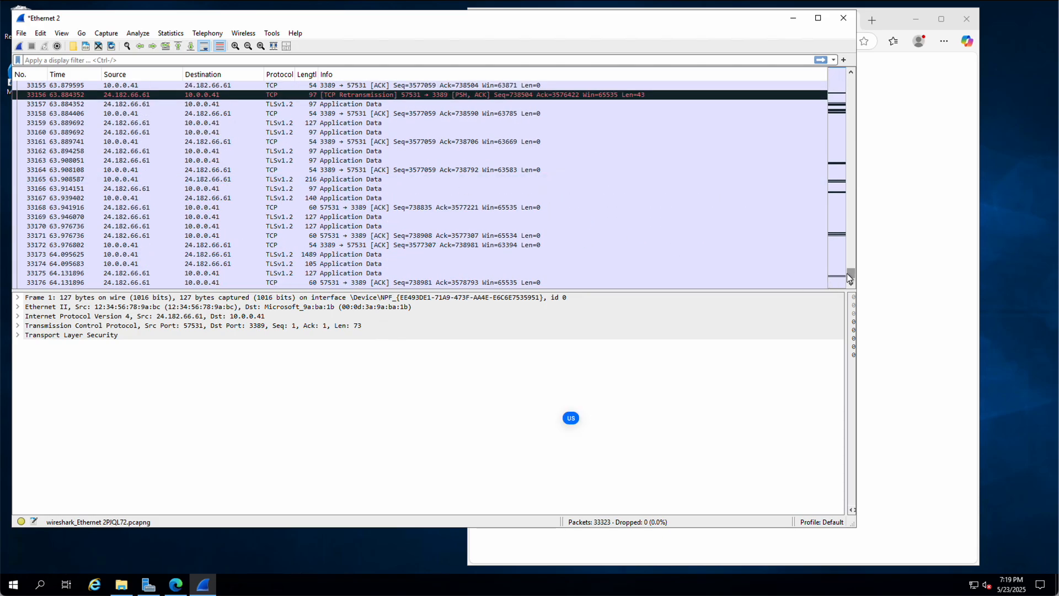
drag(850, 253, 826, 60)
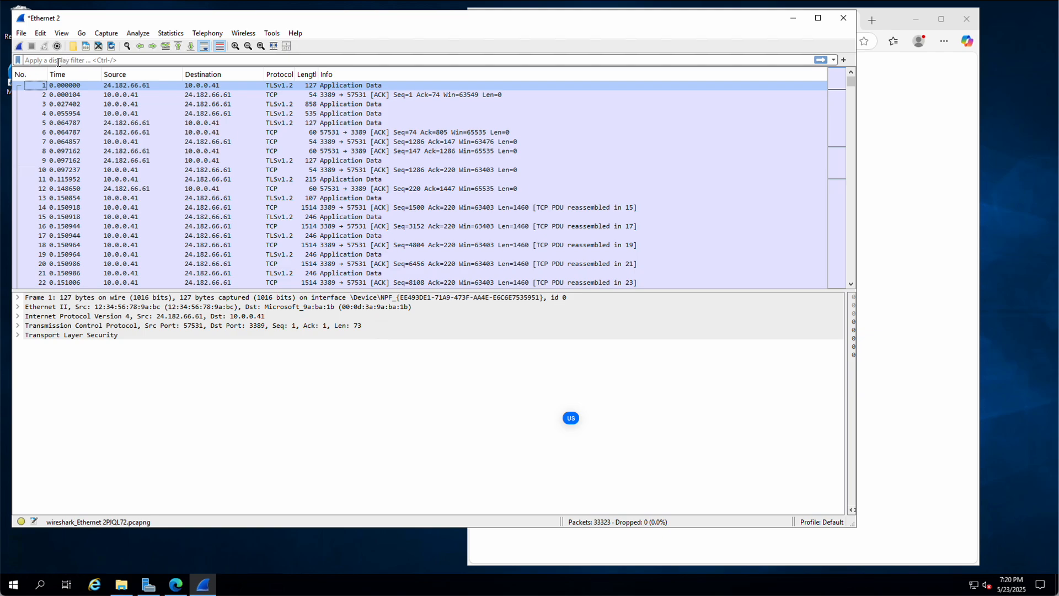
click(58, 62)
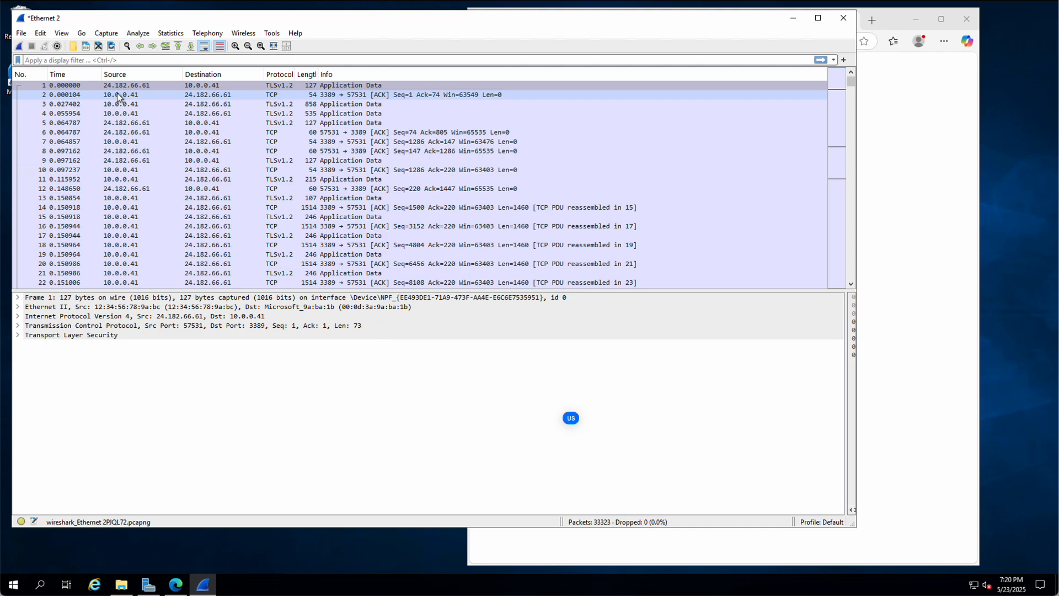
text(dns)
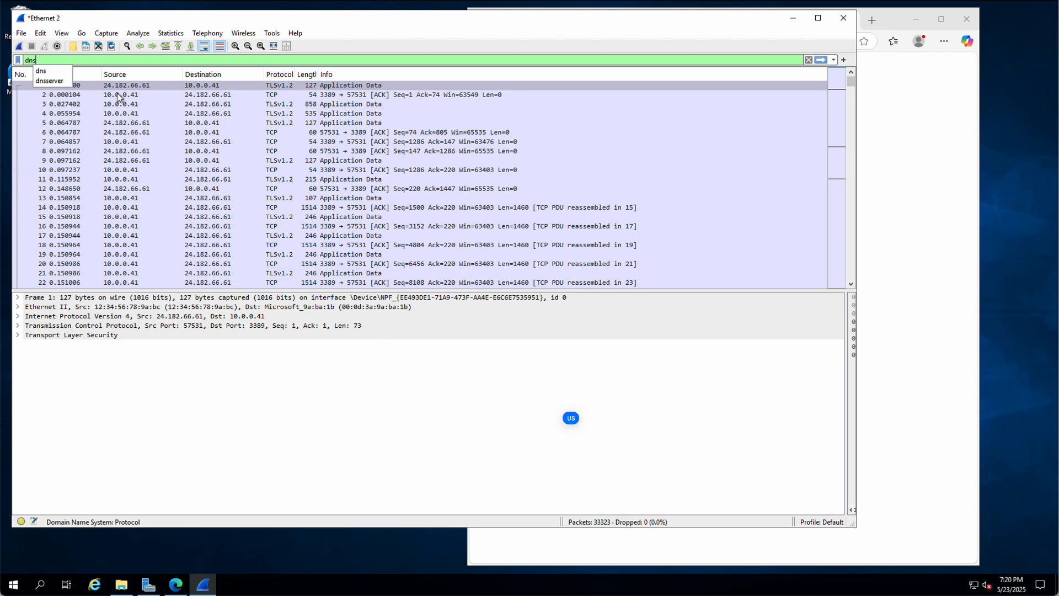
key(Return)
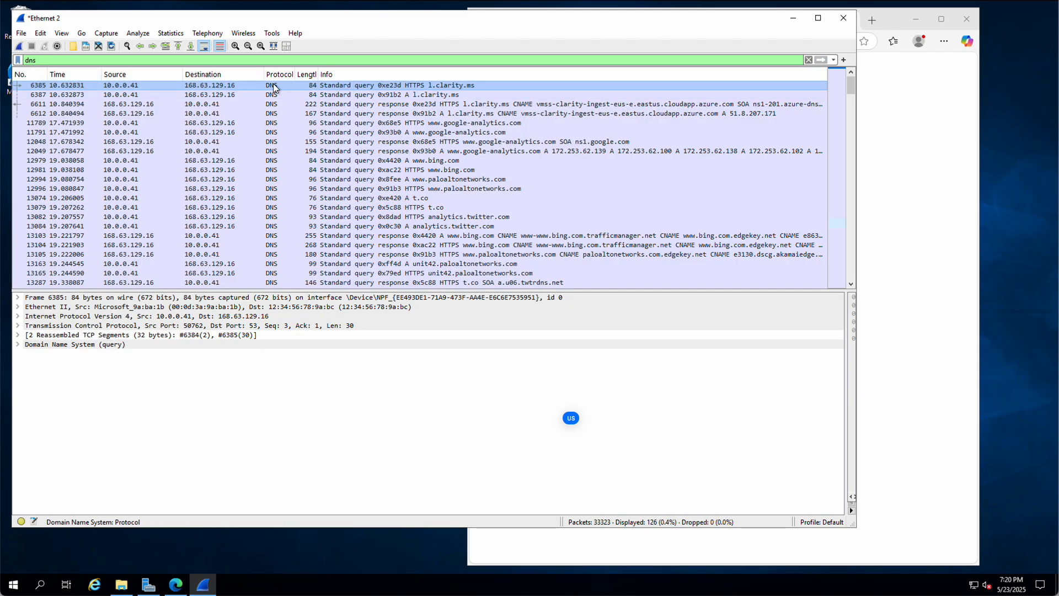
click(272, 151)
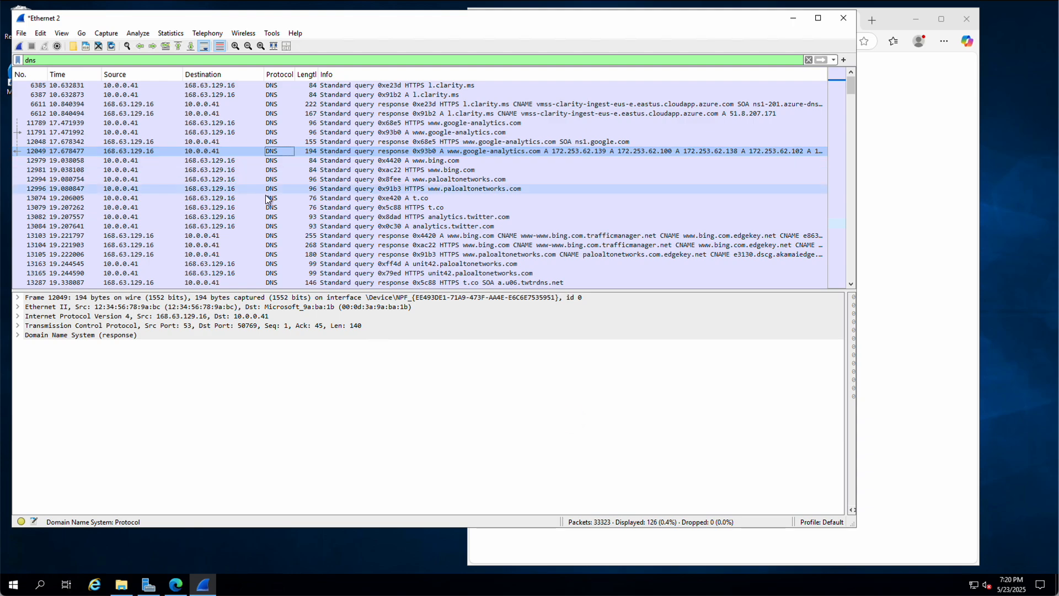
click(269, 216)
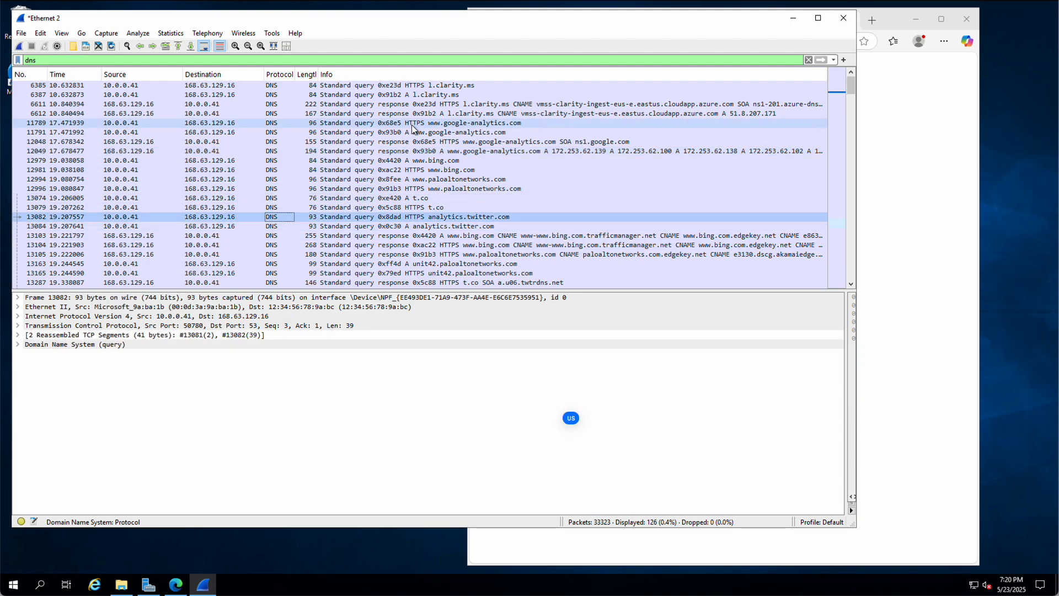
scroll(425, 125, down, 2)
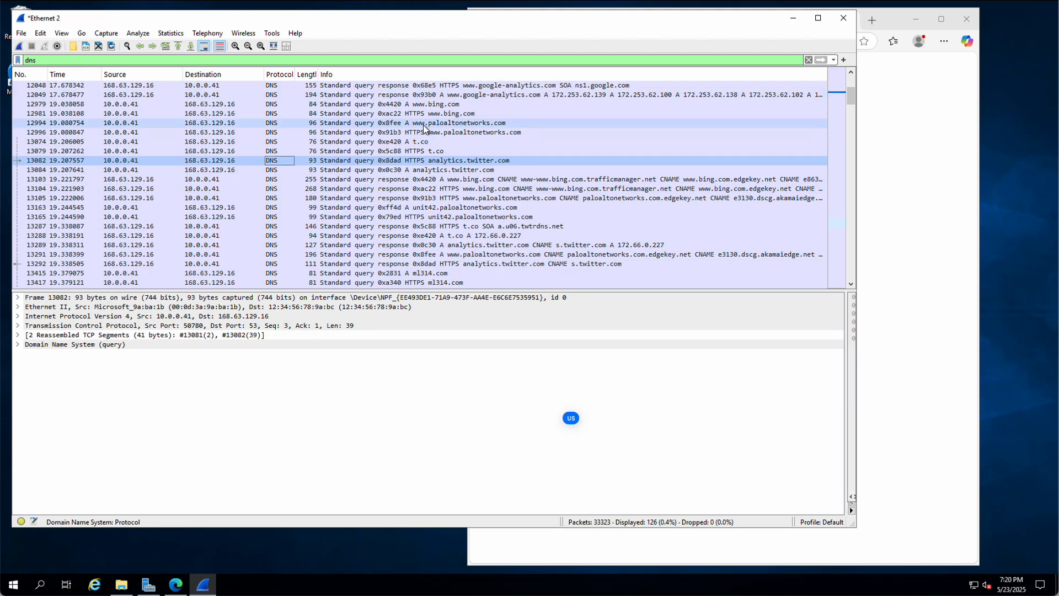
scroll(423, 128, down, 1)
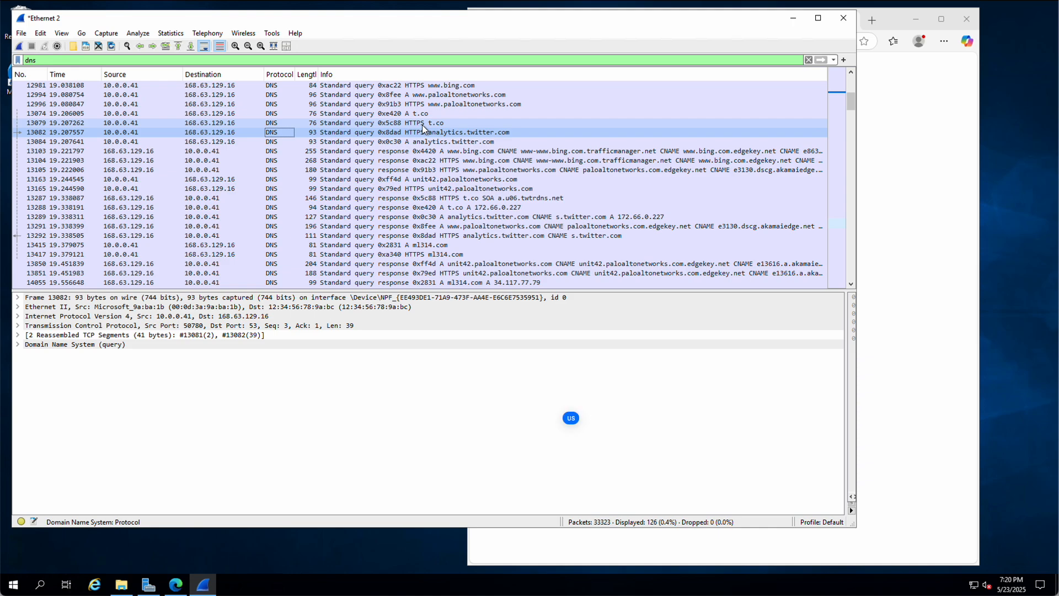
scroll(422, 125, down, 5)
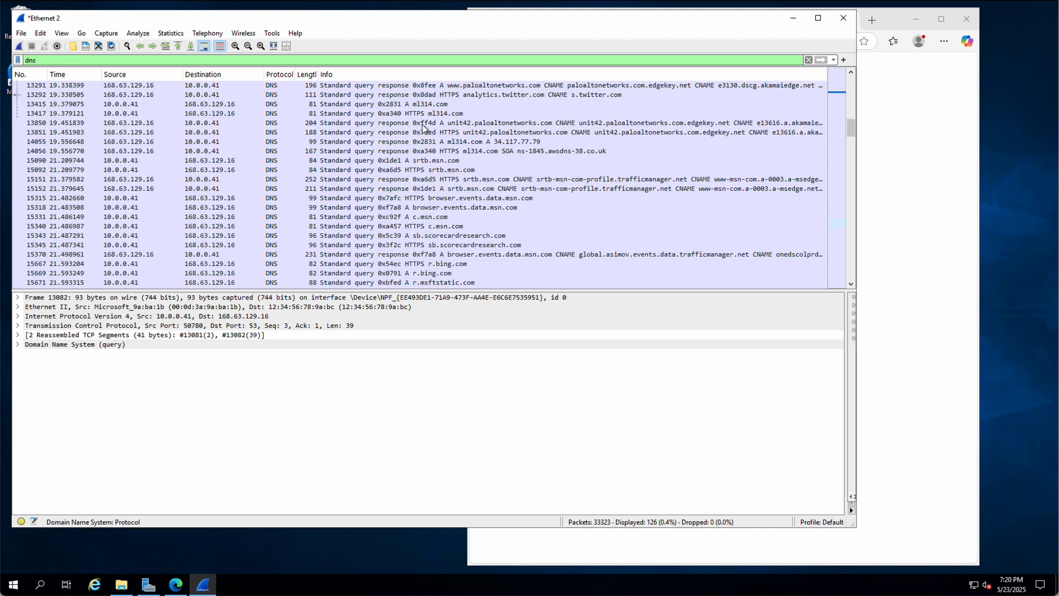
scroll(425, 130, down, 5)
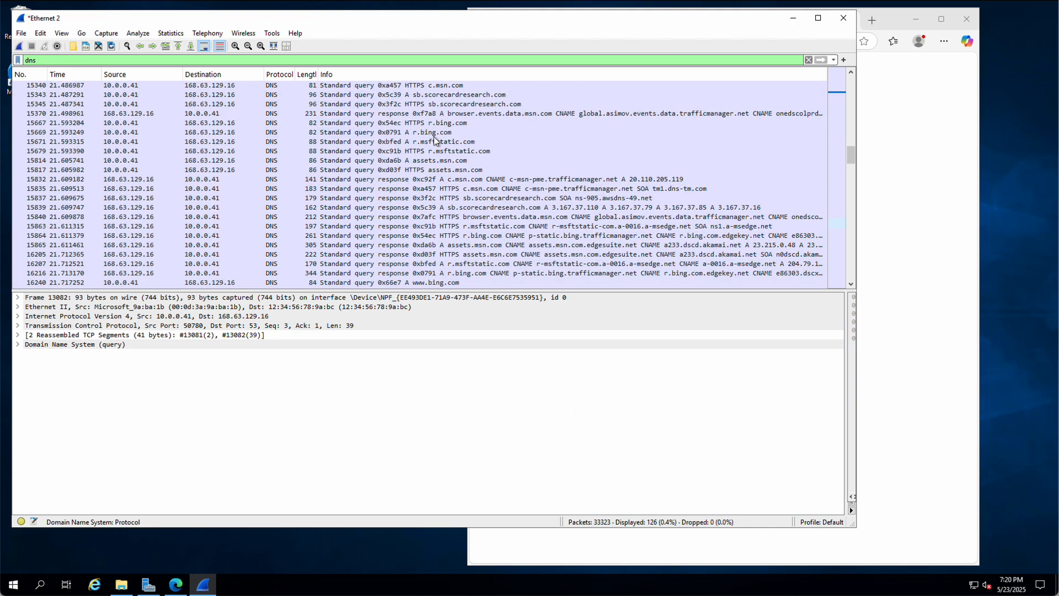
scroll(435, 140, down, 5)
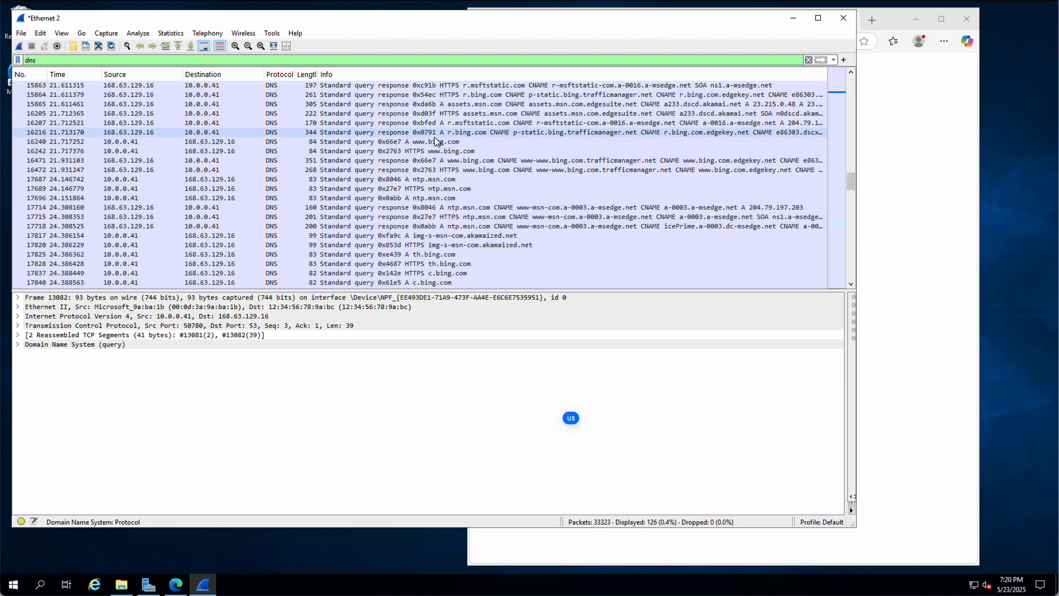
scroll(436, 140, down, 7)
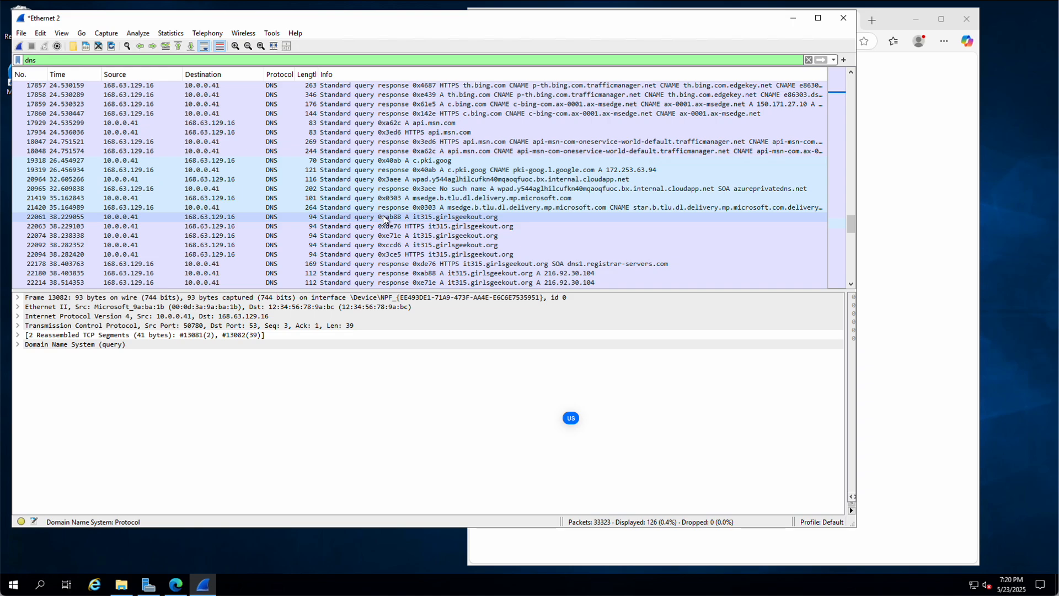
click(384, 218)
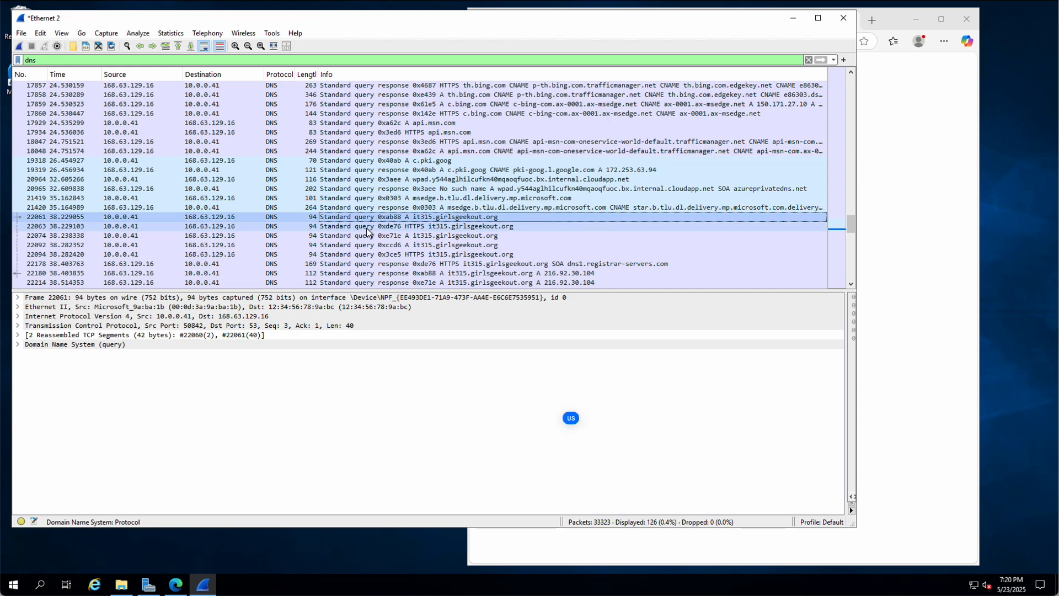
click(362, 228)
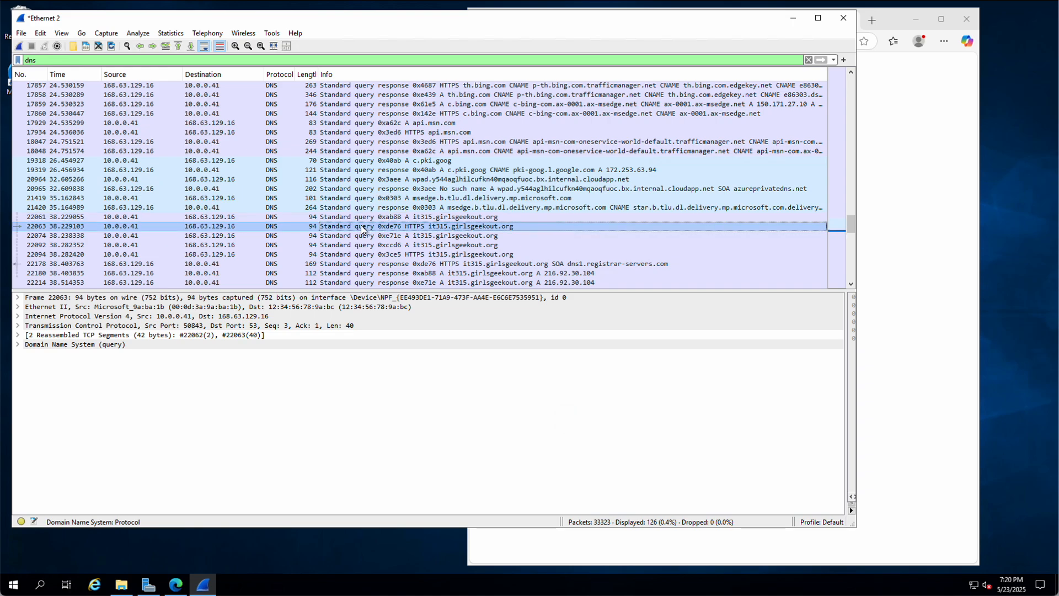
click(364, 236)
click(362, 248)
scroll(364, 242, down, 2)
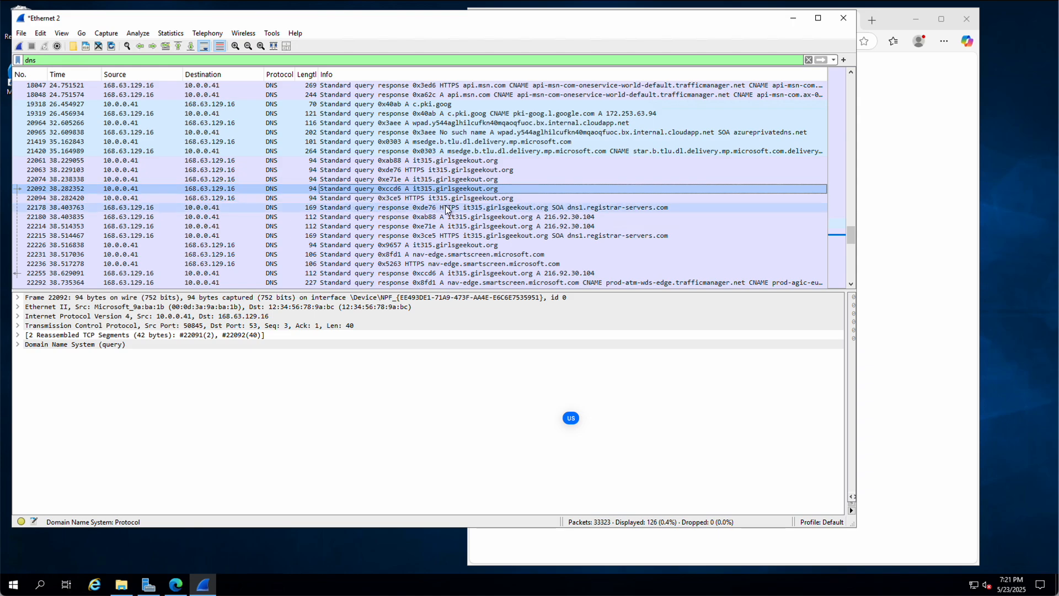
Step: Expand DNS response 22180's answer record to select address 216.92.30.104
click(553, 220)
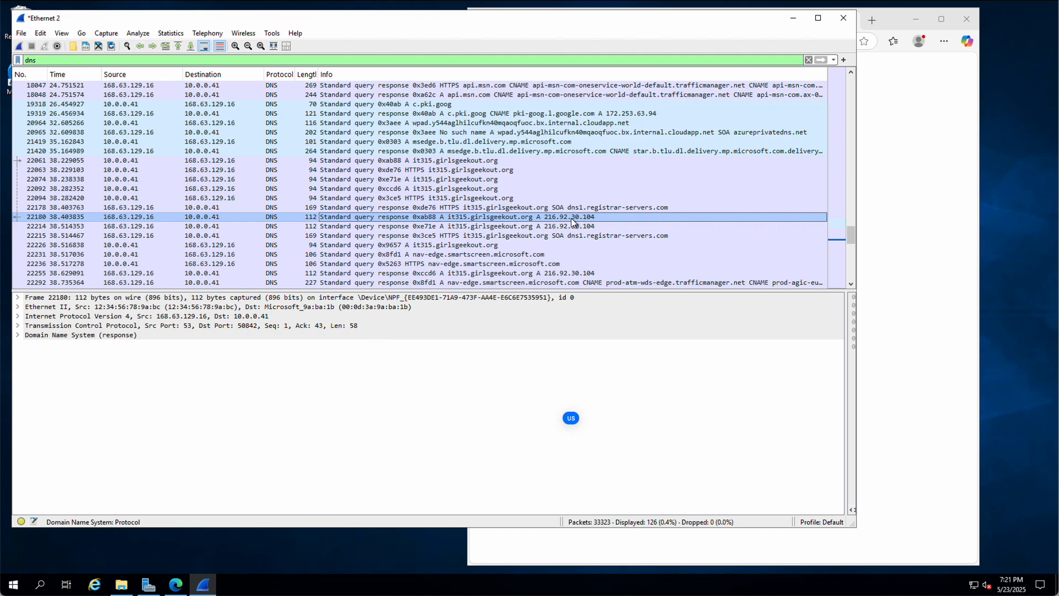
click(17, 335)
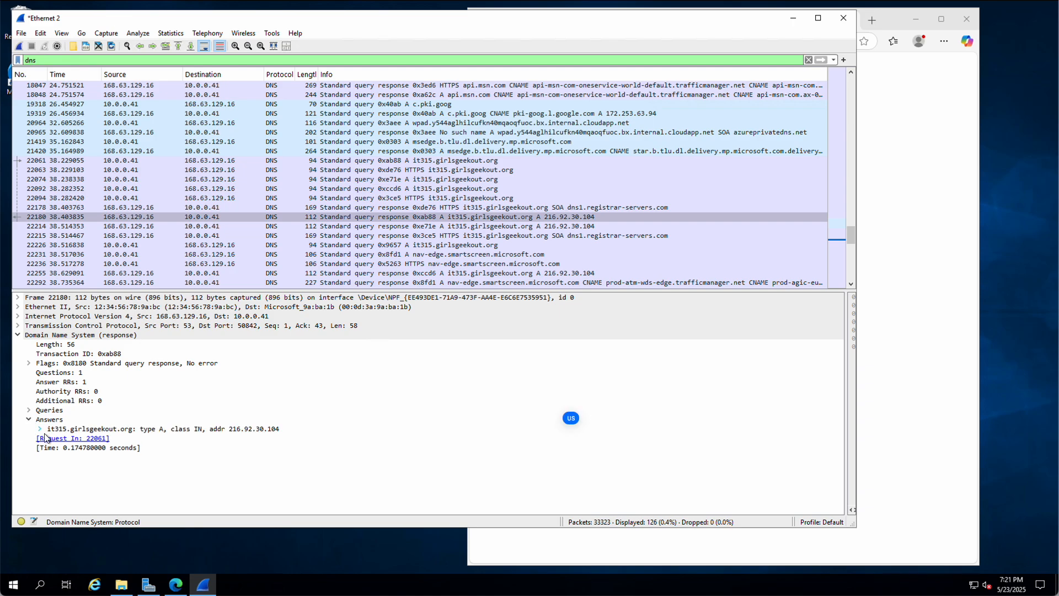
click(39, 428)
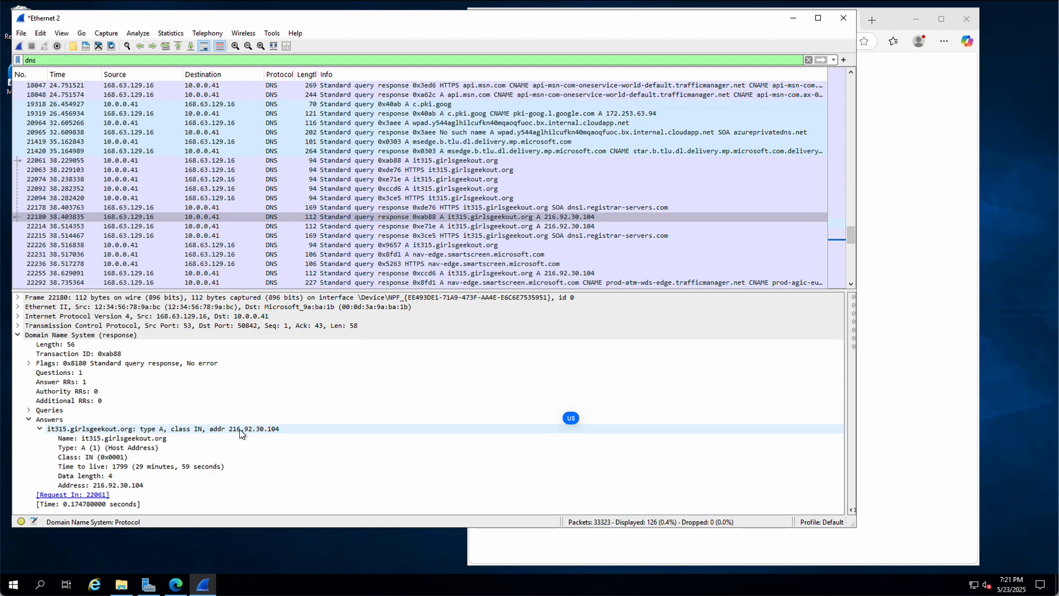
click(102, 487)
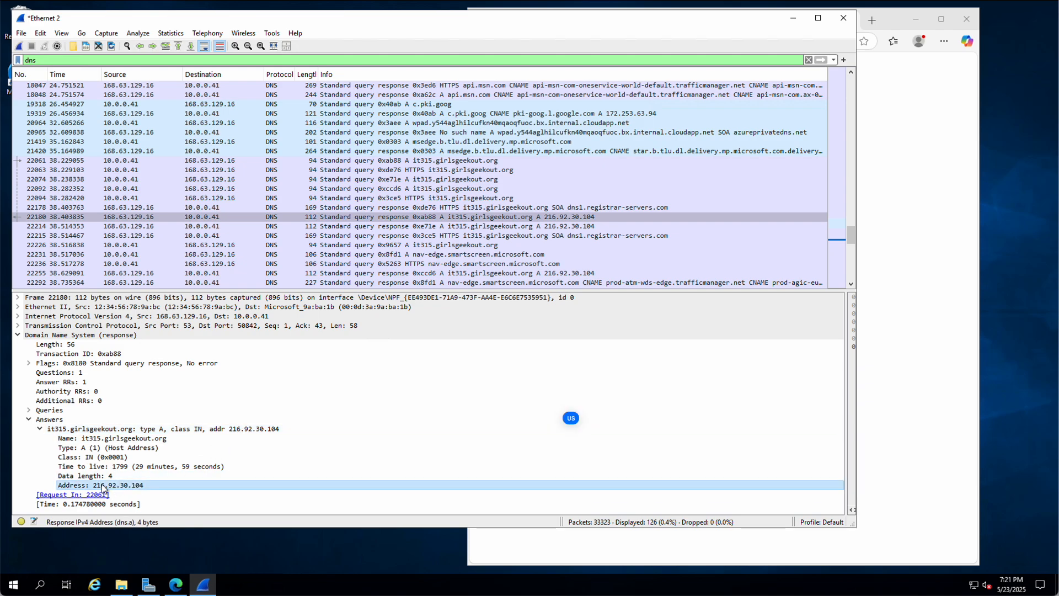
right_click(102, 486)
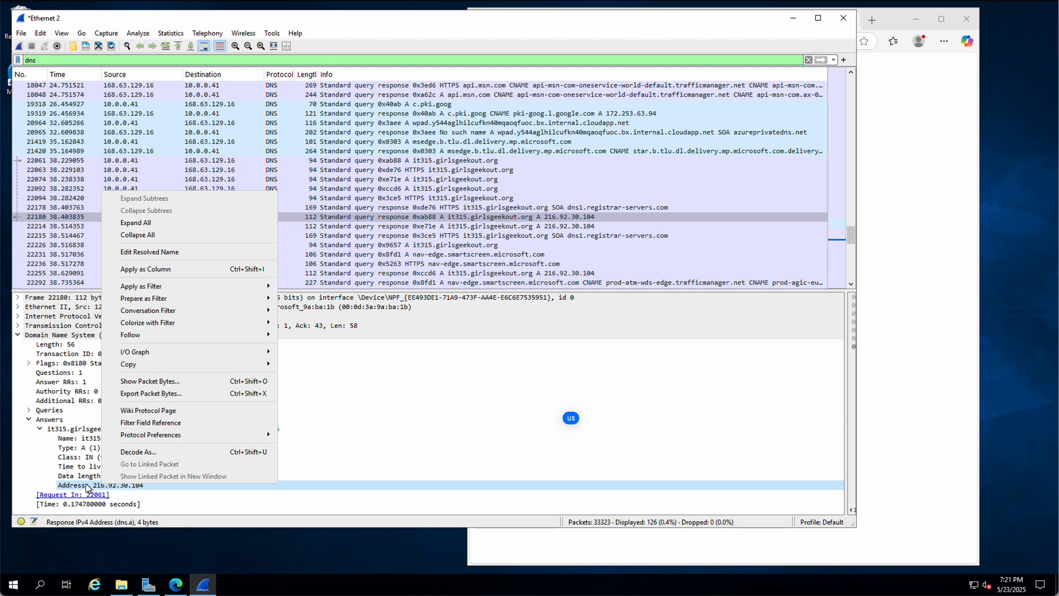
Step: Copy the value 216.92.30.104 and clear the dns filter text
mouse_move(167, 366)
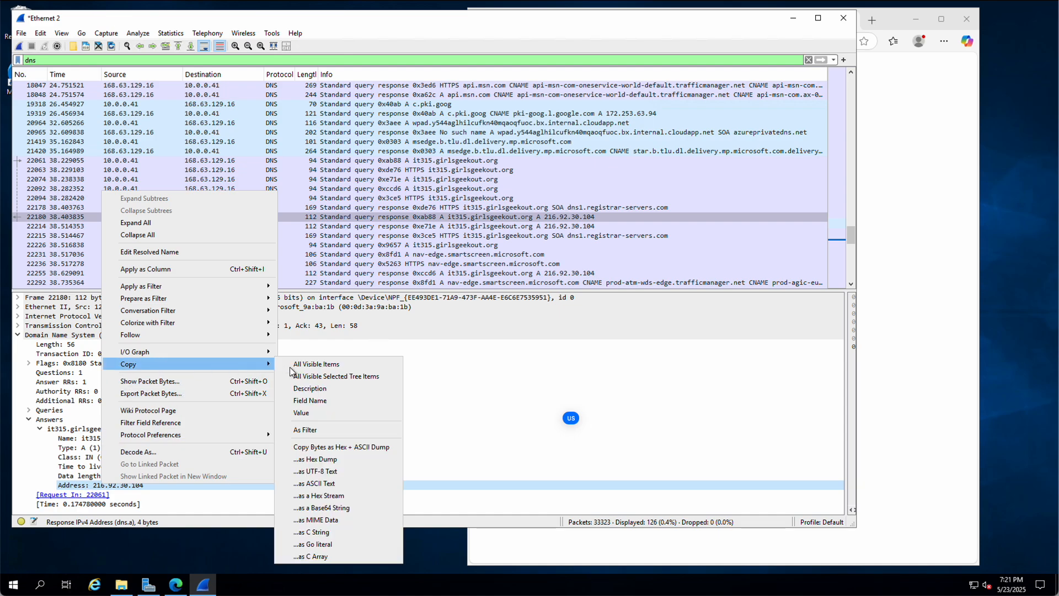
click(299, 413)
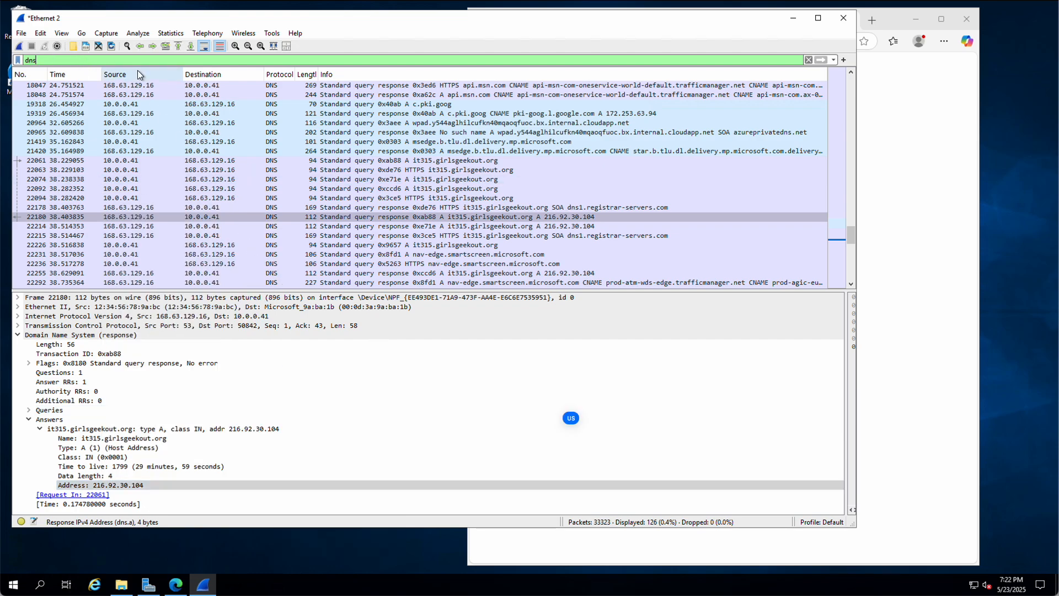
key(BackSpace)
key(BackSpace)
key(BackSpace)
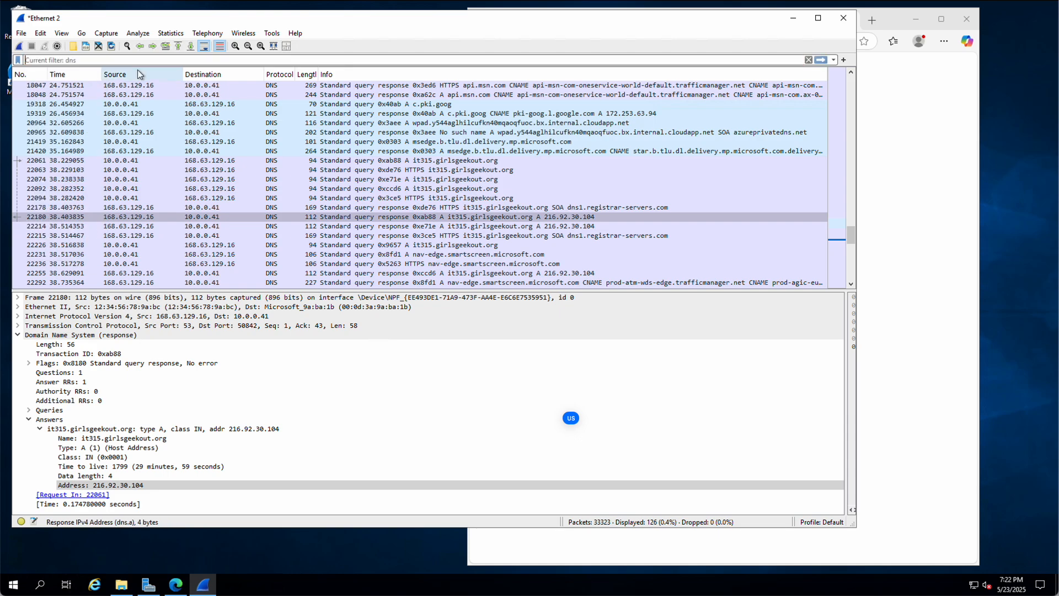
Step: Apply the display filter ip.addr==216.92.30.104 using the pasted address, showing 61 packets
text(ip)
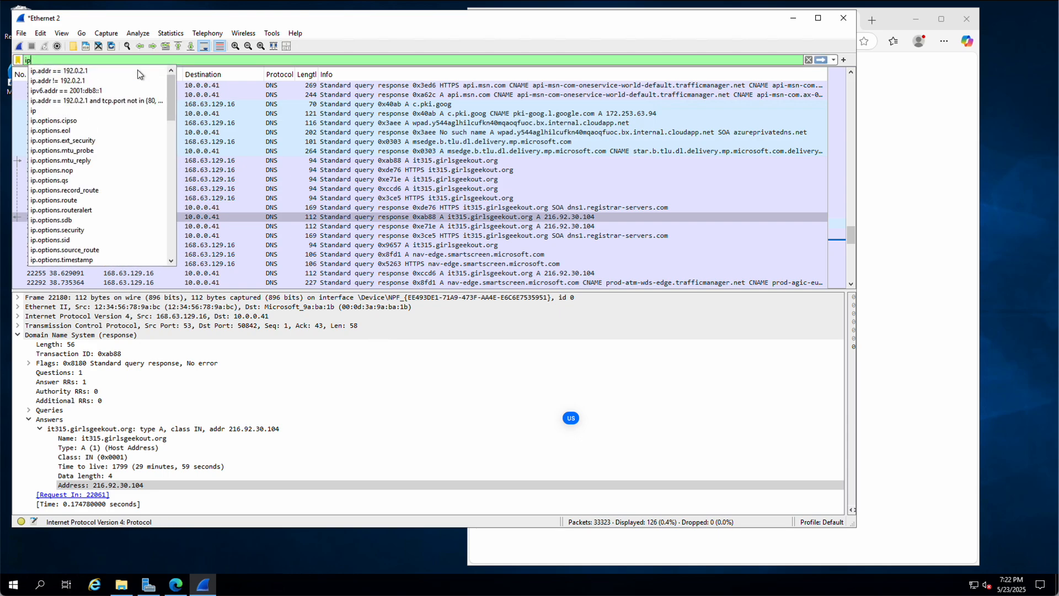
text(.a)
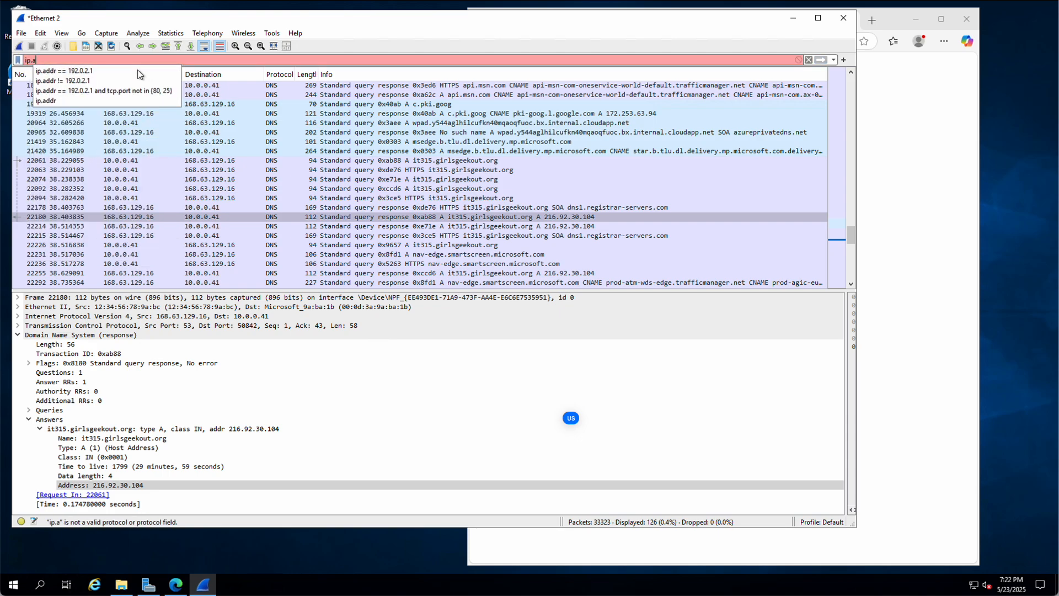
text(ddr)
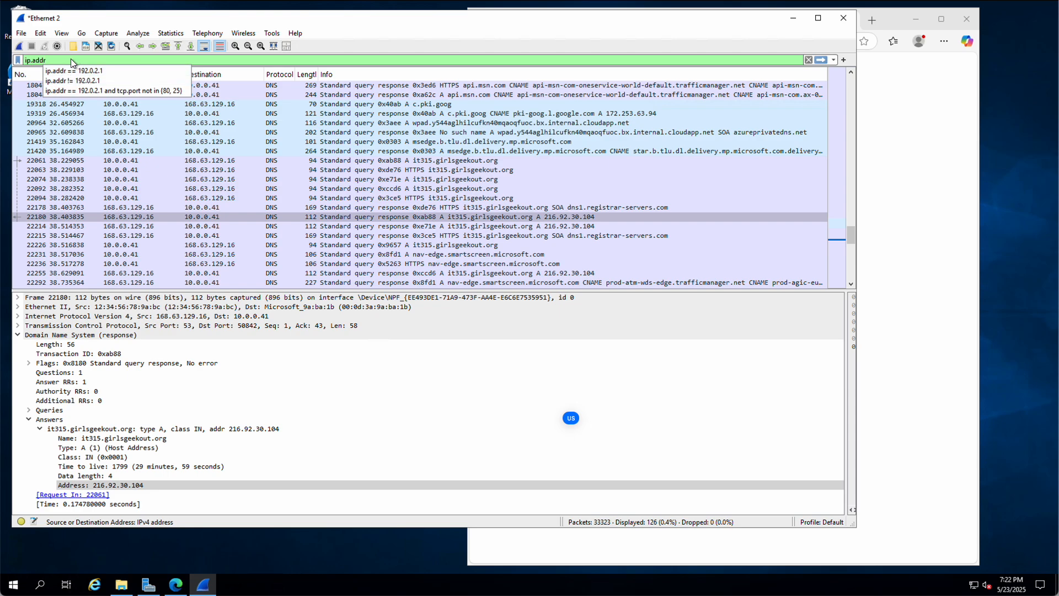
text(==)
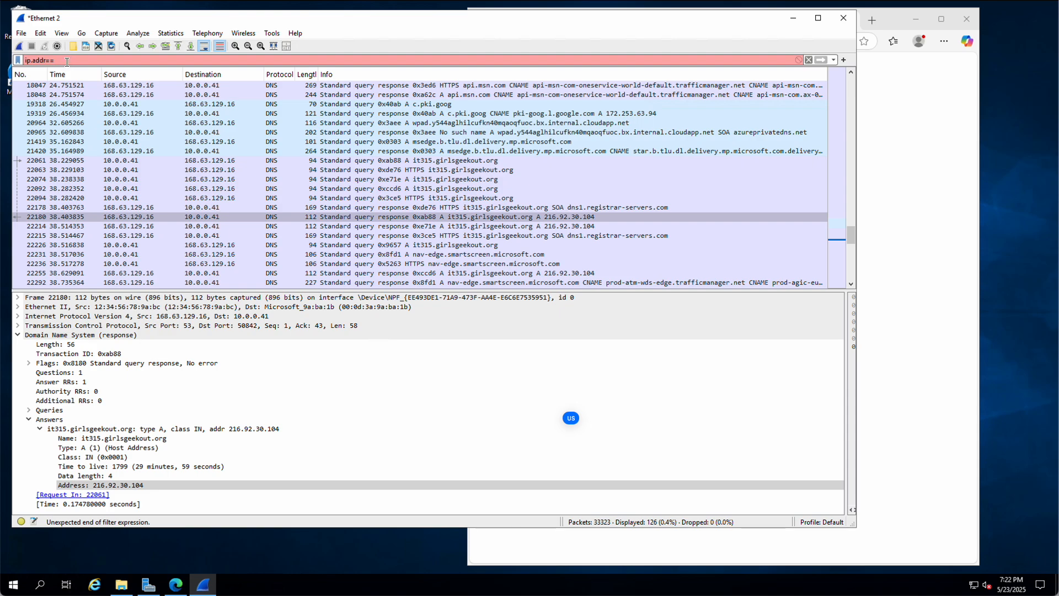
right_click(66, 62)
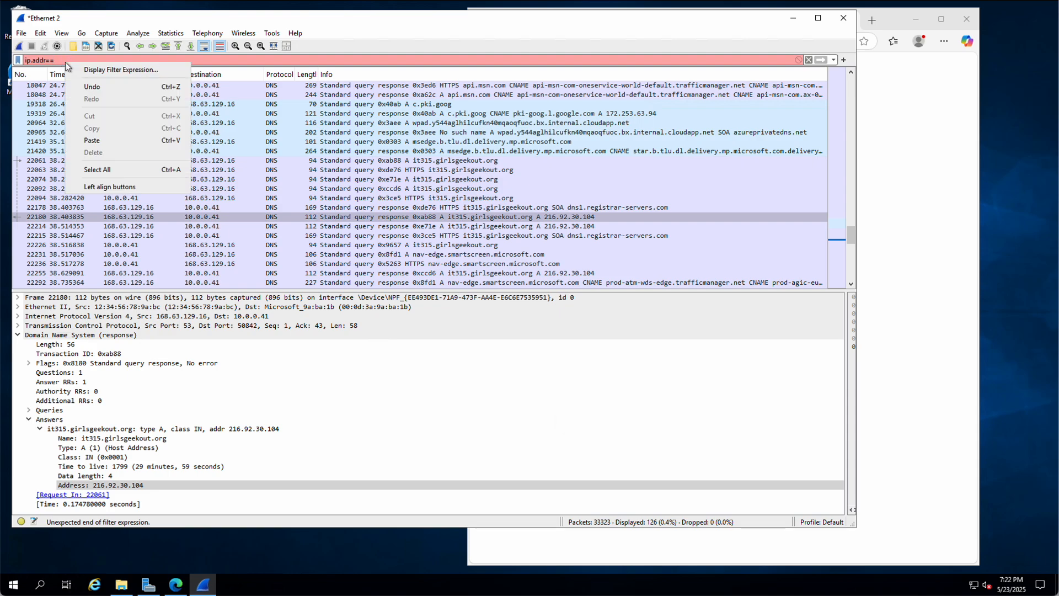
click(91, 141)
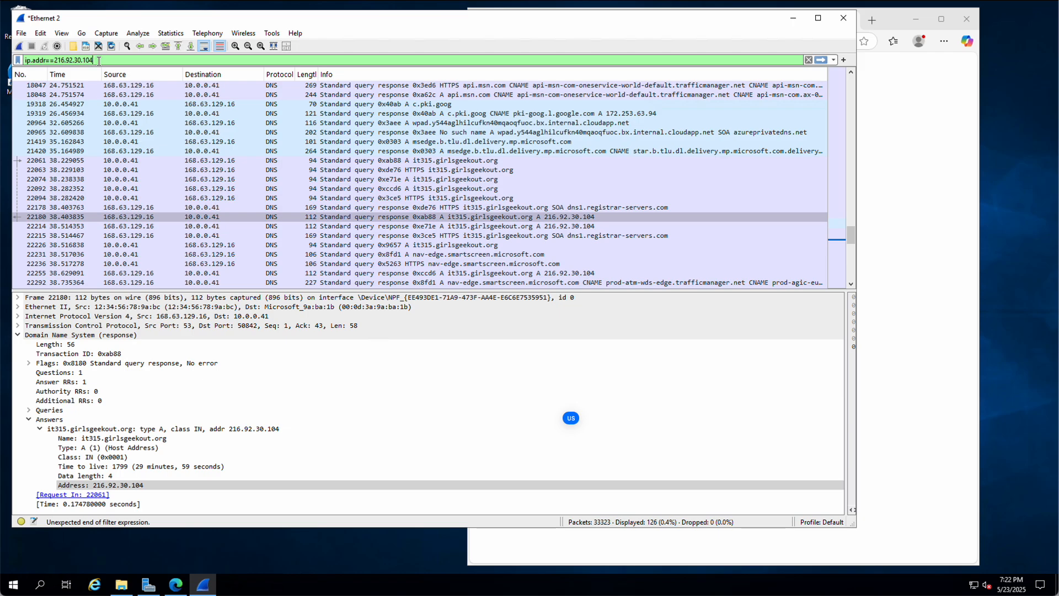
key(Return)
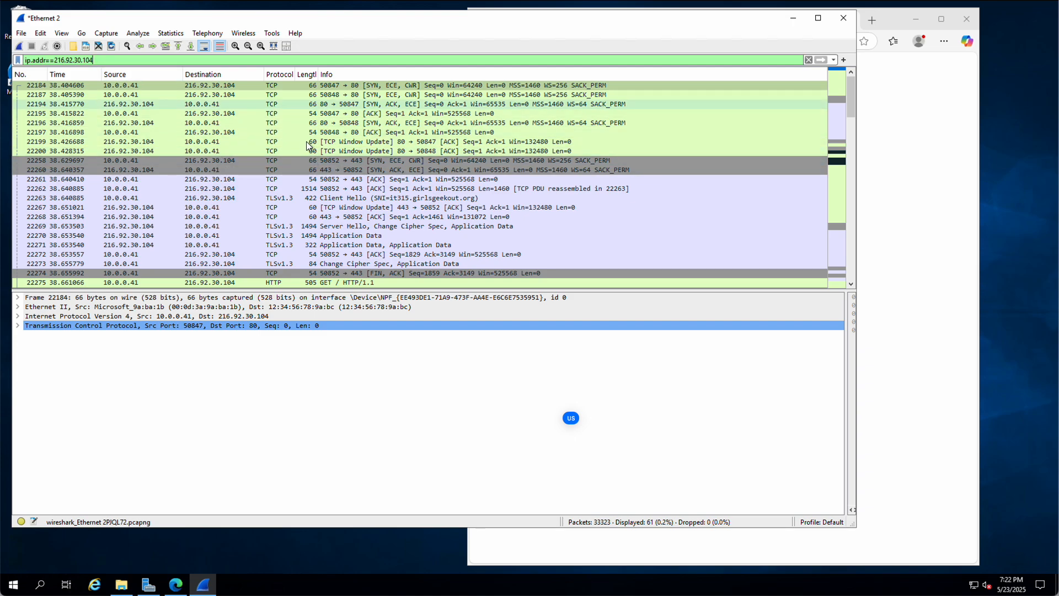
Step: Inspect the SYN-ACK and GET packets, then select the HTTP/1.1 200 OK response 22373
click(314, 168)
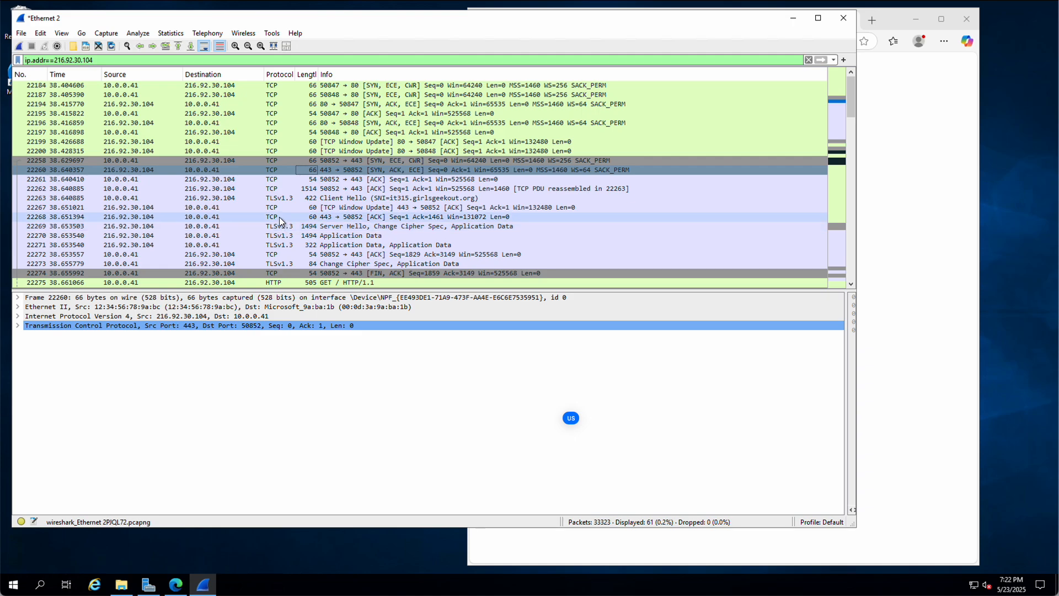
scroll(279, 216, down, 1)
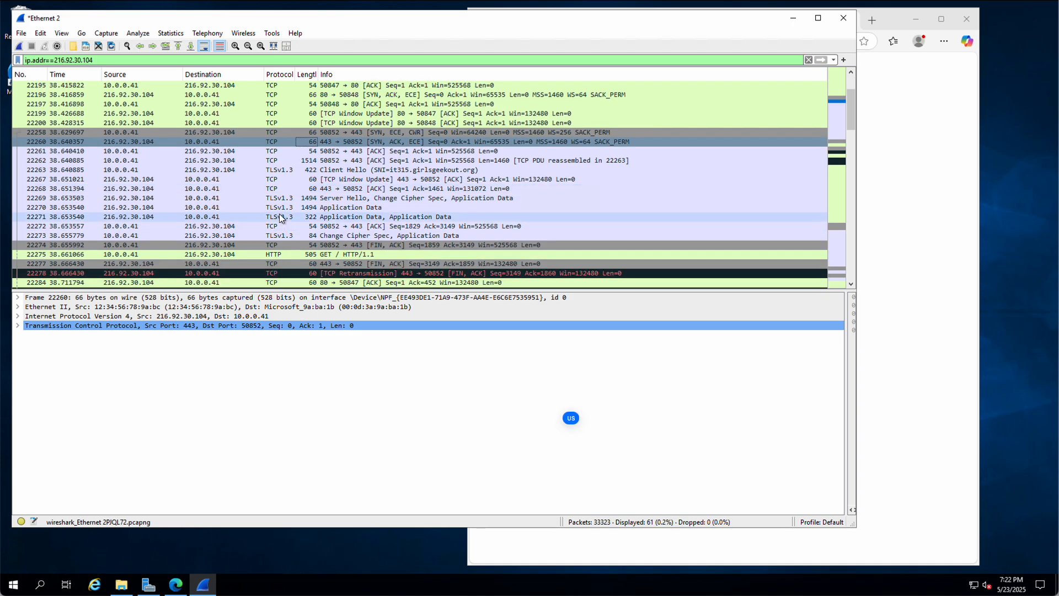
scroll(279, 215, down, 2)
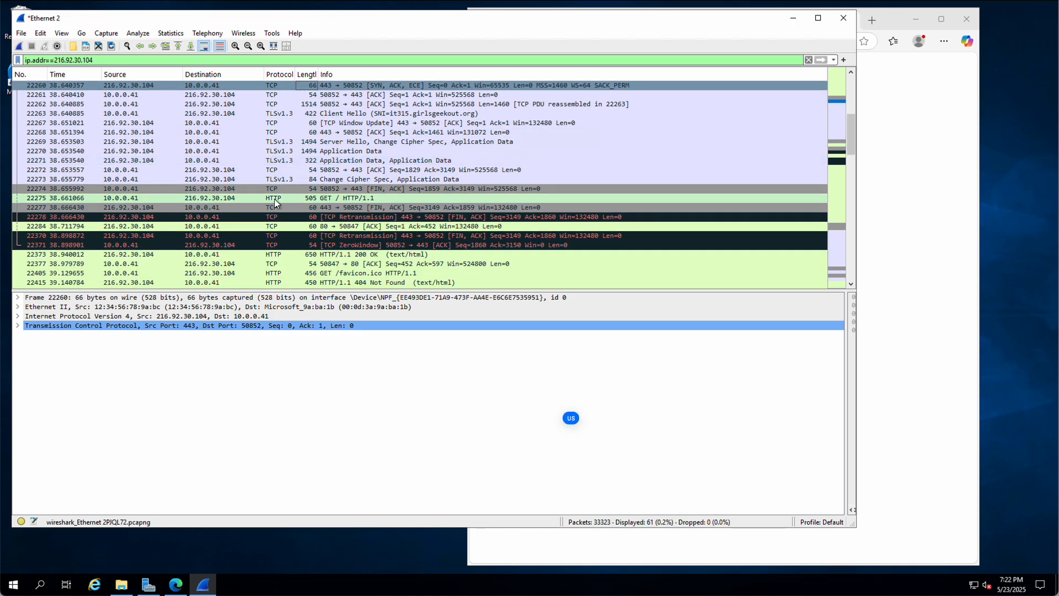
click(276, 200)
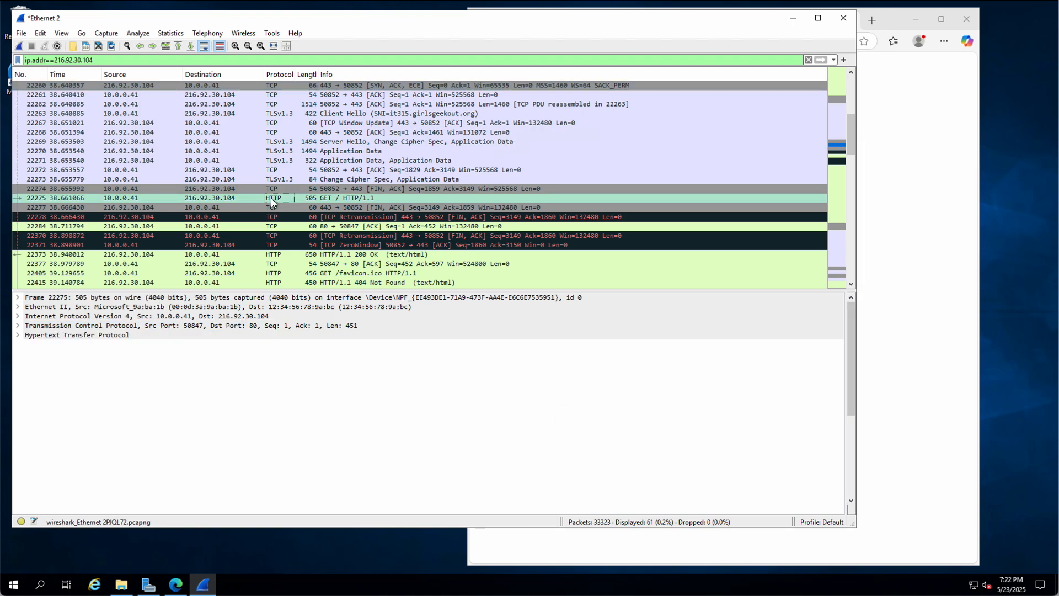
click(332, 197)
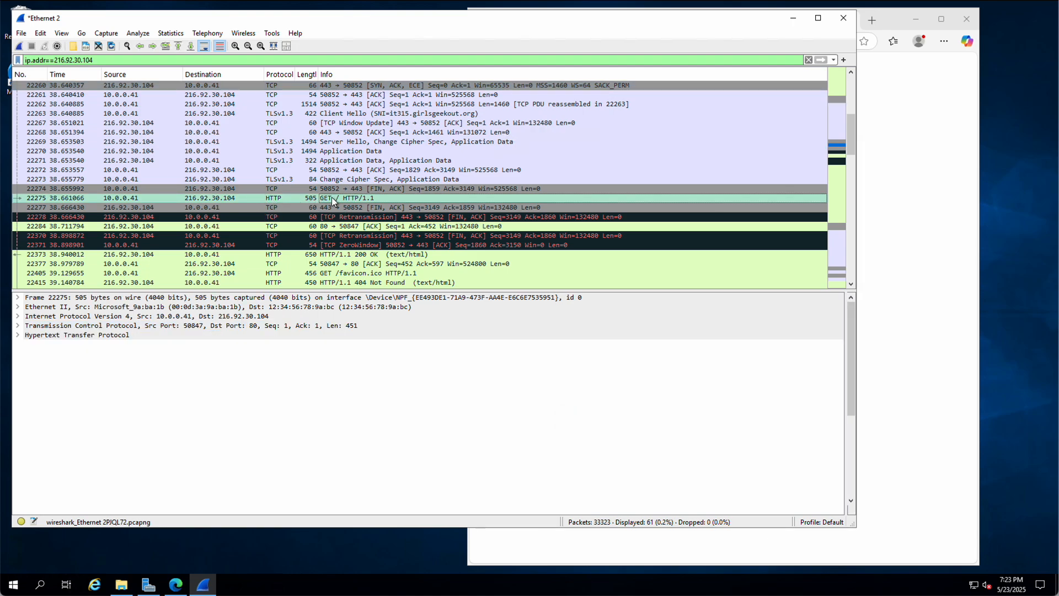
click(282, 255)
scroll(274, 255, down, 2)
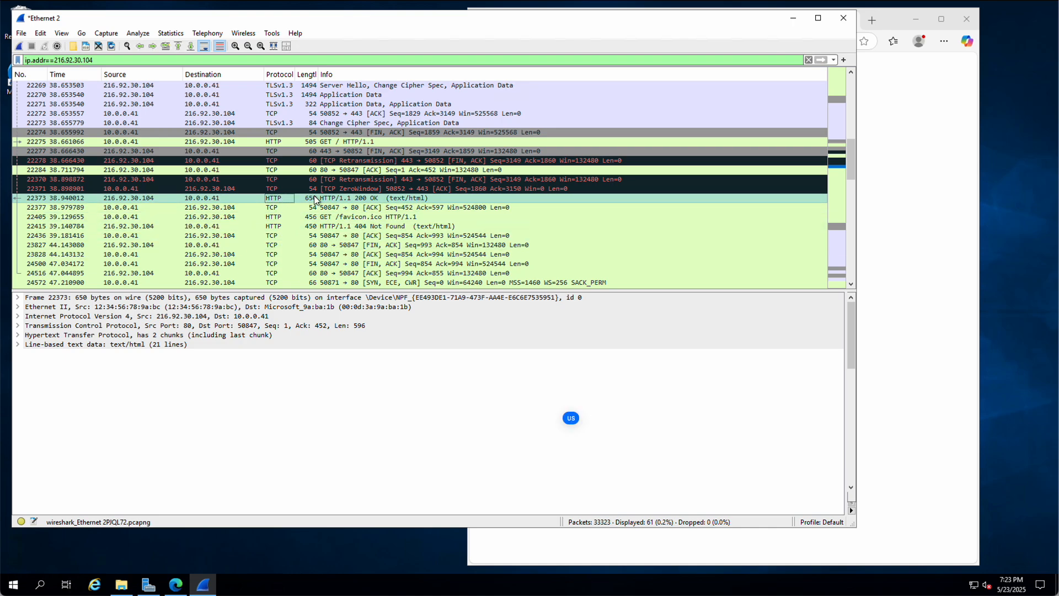
scroll(243, 231, down, 1)
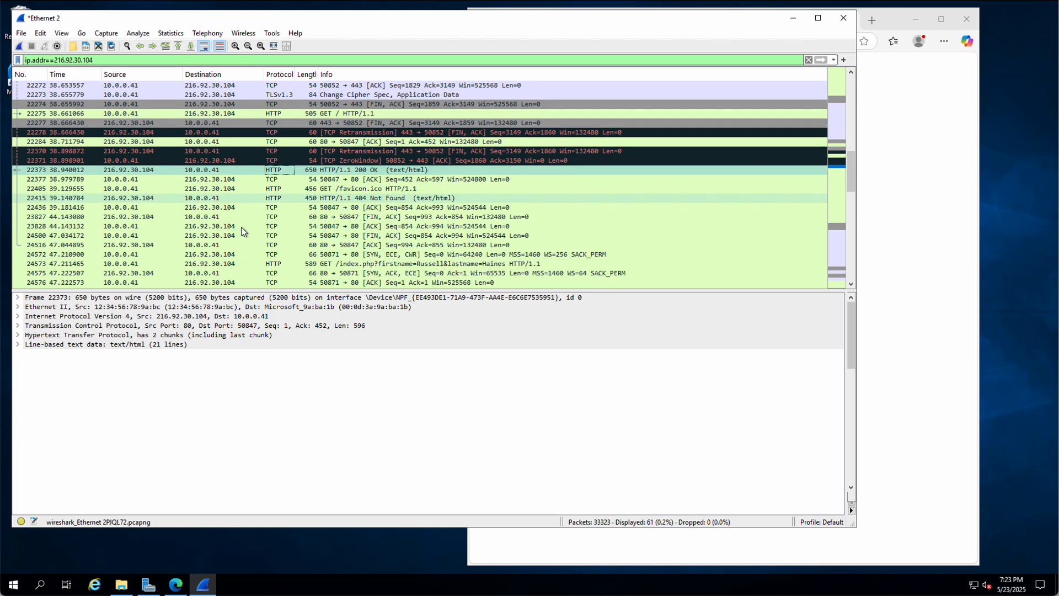
scroll(243, 231, down, 2)
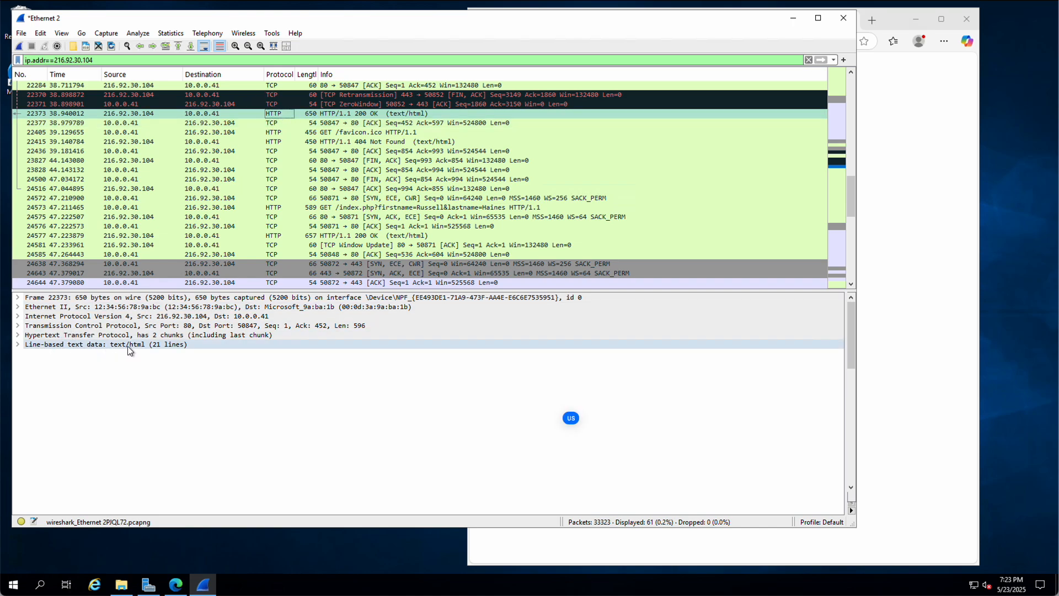
Step: Inspect the HTML form's First name, firstname, lastname and Submit lines, then open GET request 24573
click(17, 344)
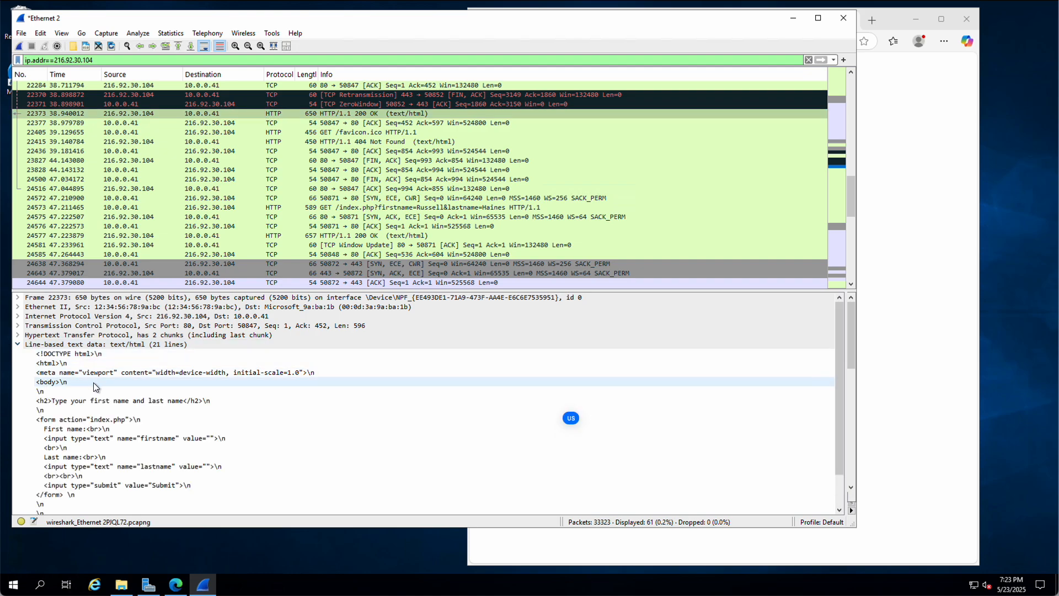
scroll(93, 382, down, 2)
scroll(92, 383, up, 2)
scroll(93, 383, down, 2)
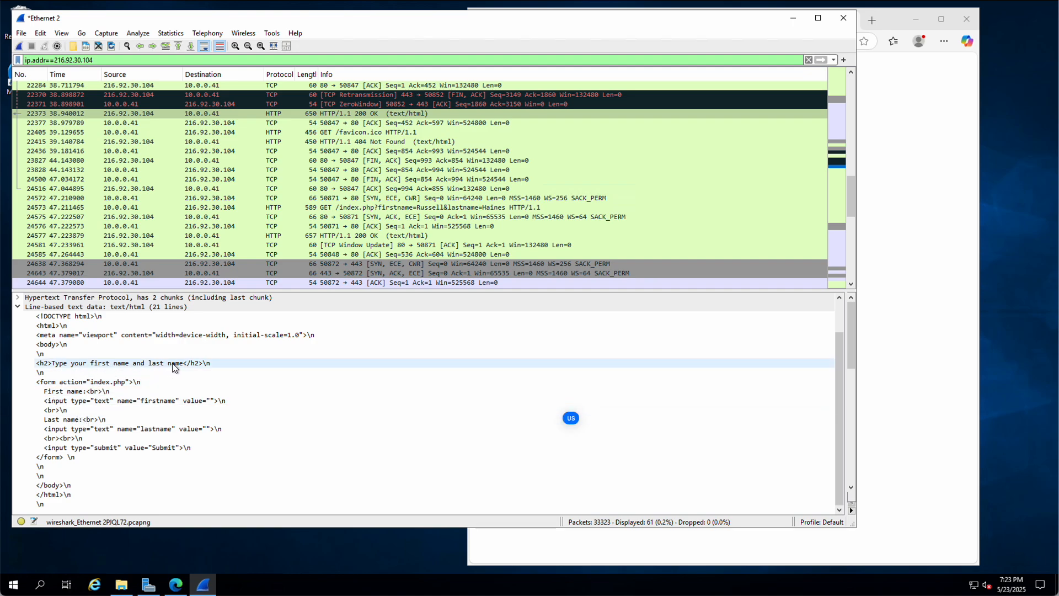
click(50, 393)
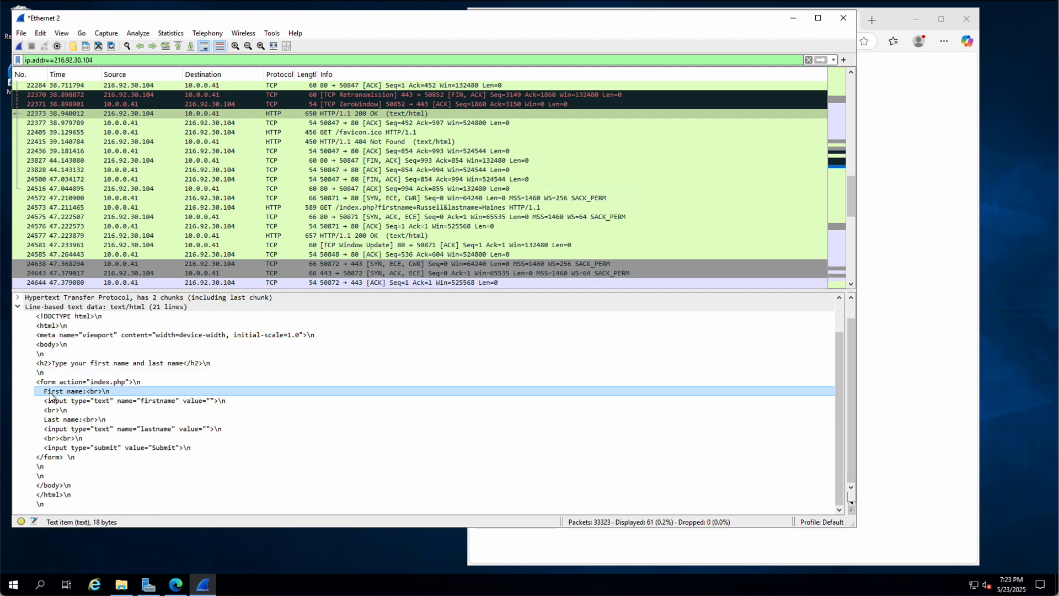
click(164, 400)
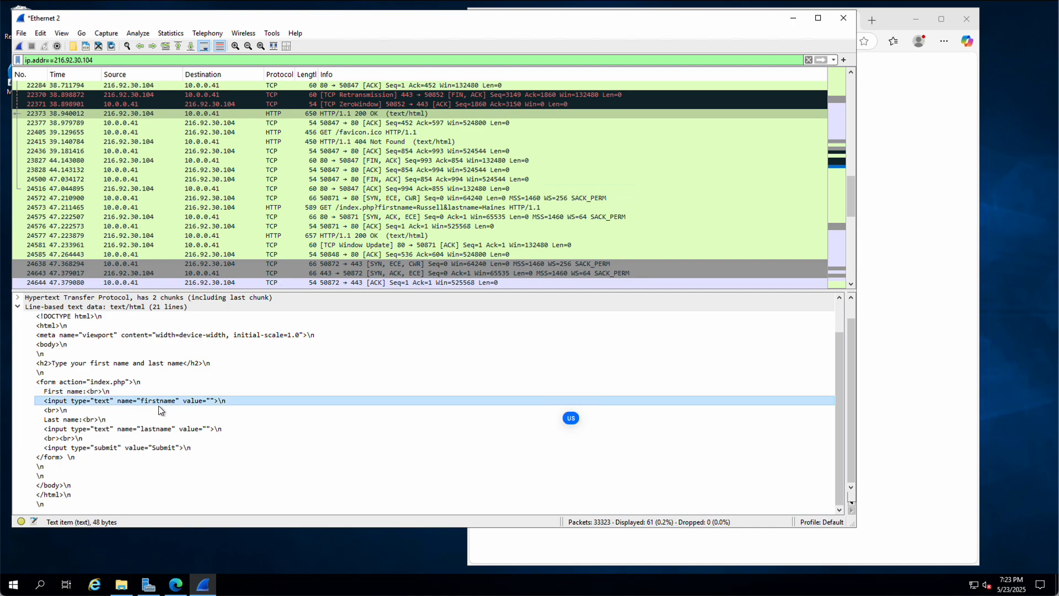
click(105, 428)
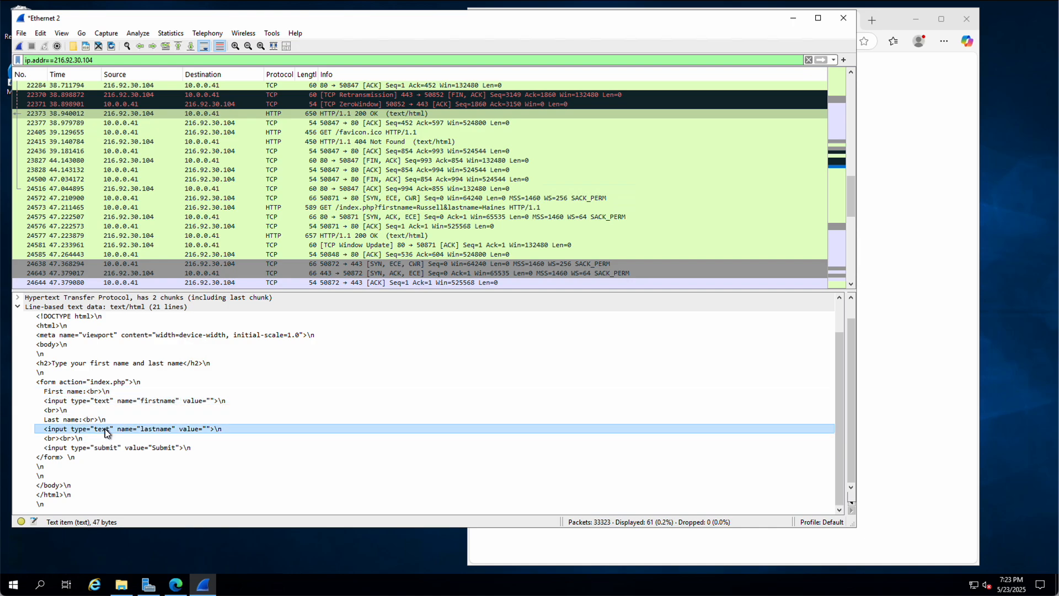
click(110, 449)
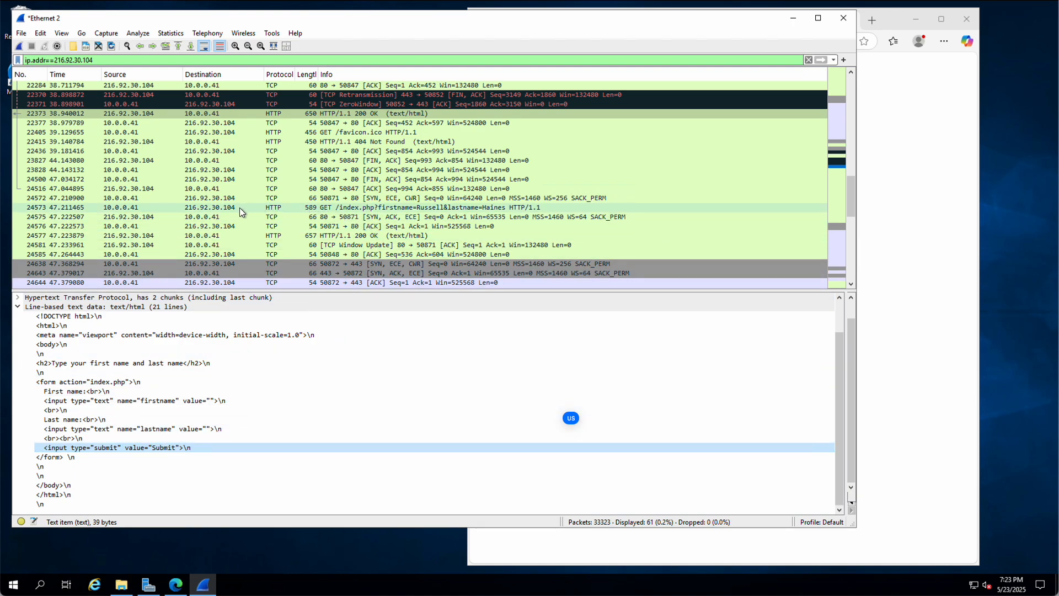
click(332, 209)
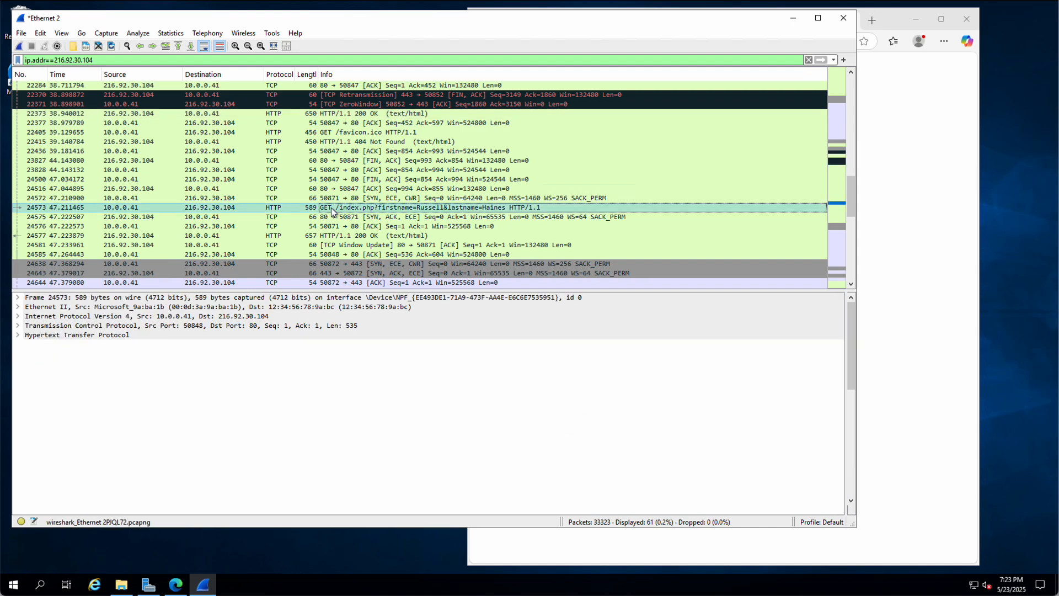
Step: Expand packet 24573's HTTP layer and GET request line, then bring the form results page forward
click(18, 335)
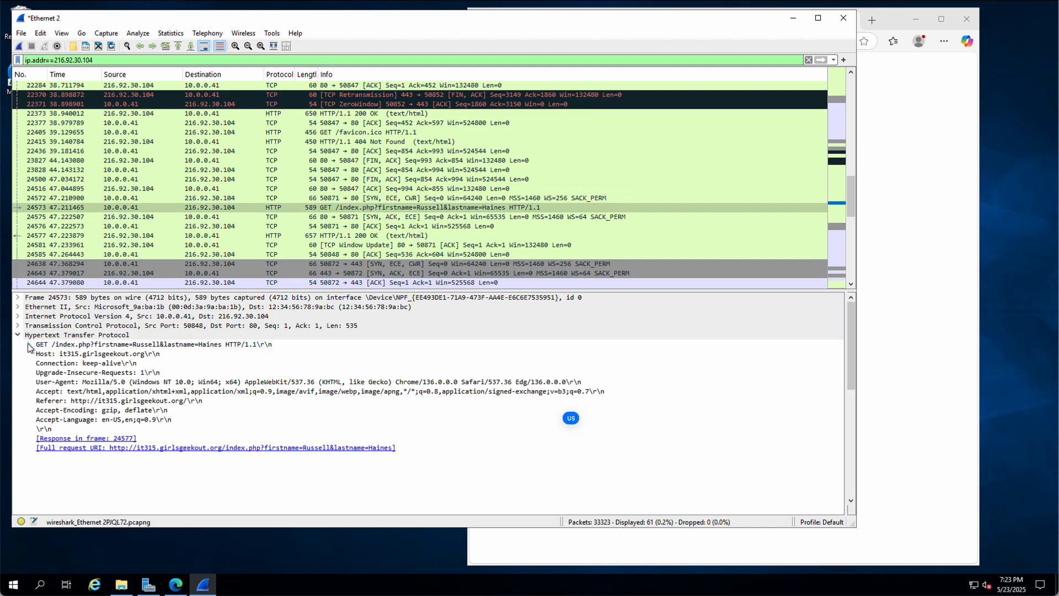
click(28, 344)
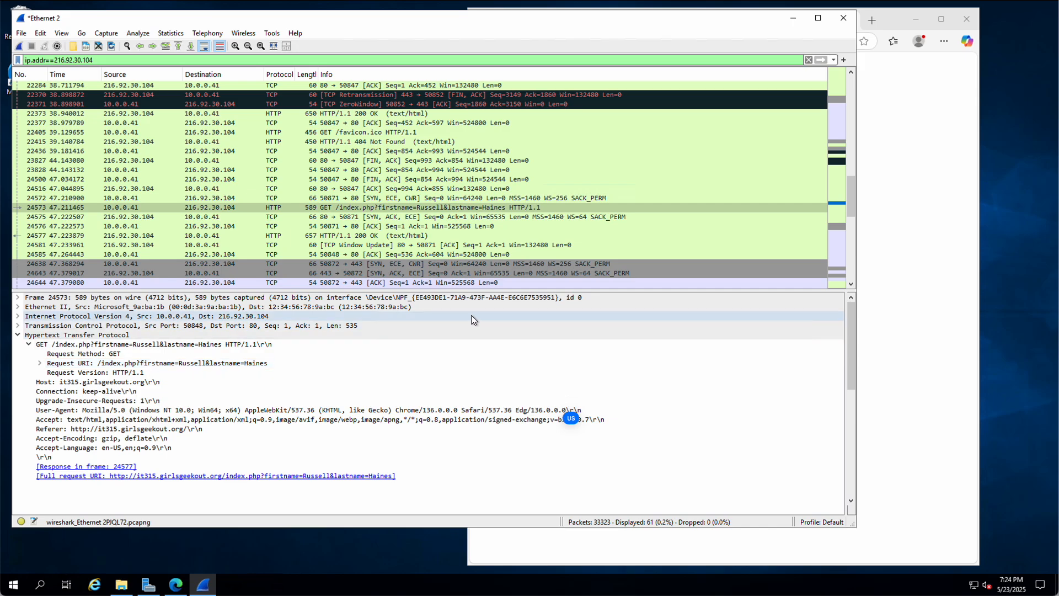
click(941, 117)
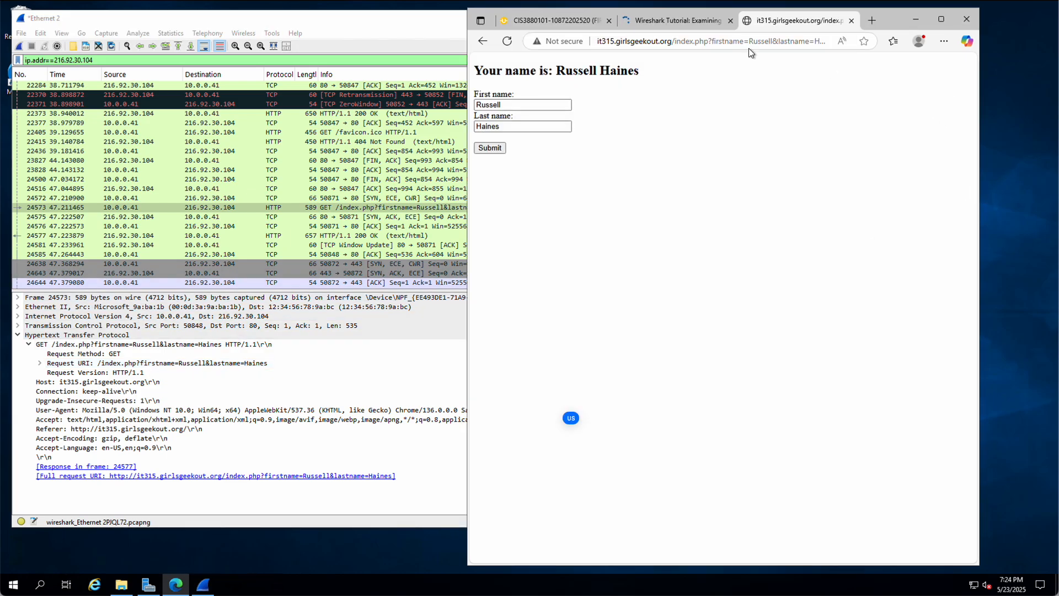
Step: Highlight the firstname/lastname query in Edge's address bar, then select the Host header in Wireshark
click(712, 42)
click(712, 42)
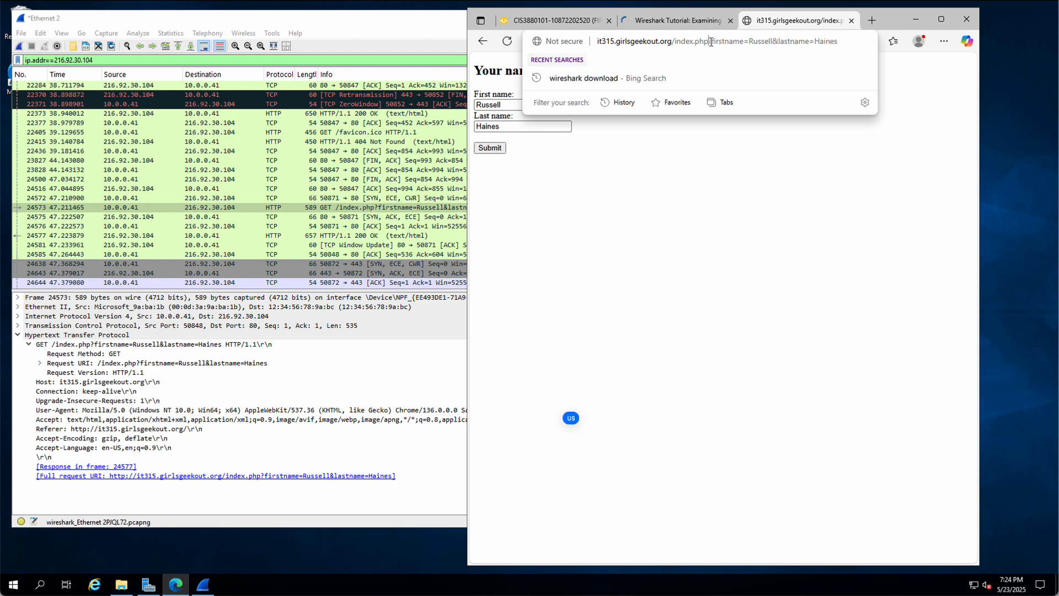
drag(708, 42, 854, 41)
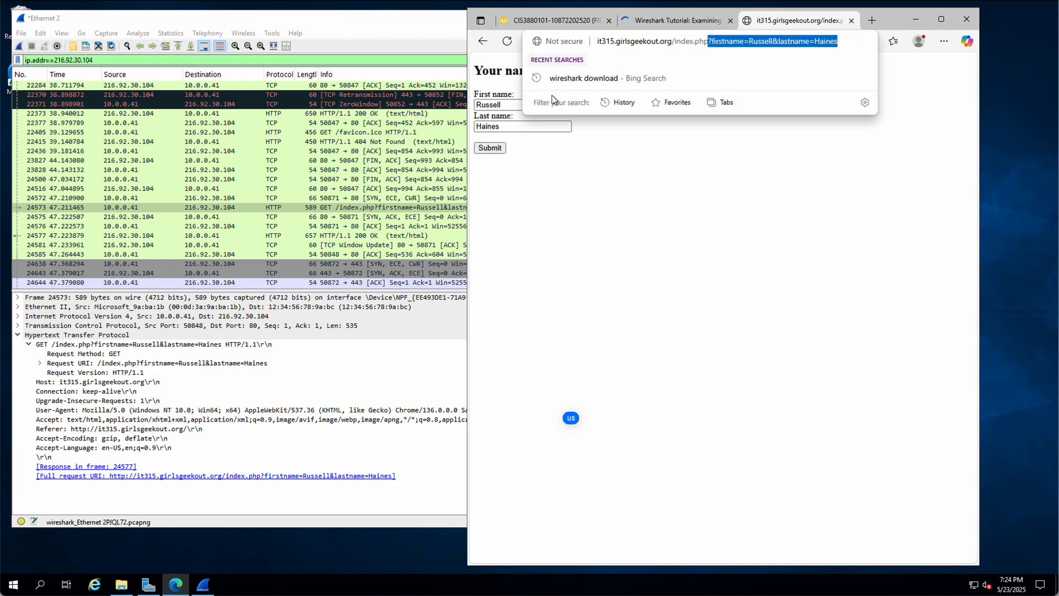
click(312, 383)
click(314, 383)
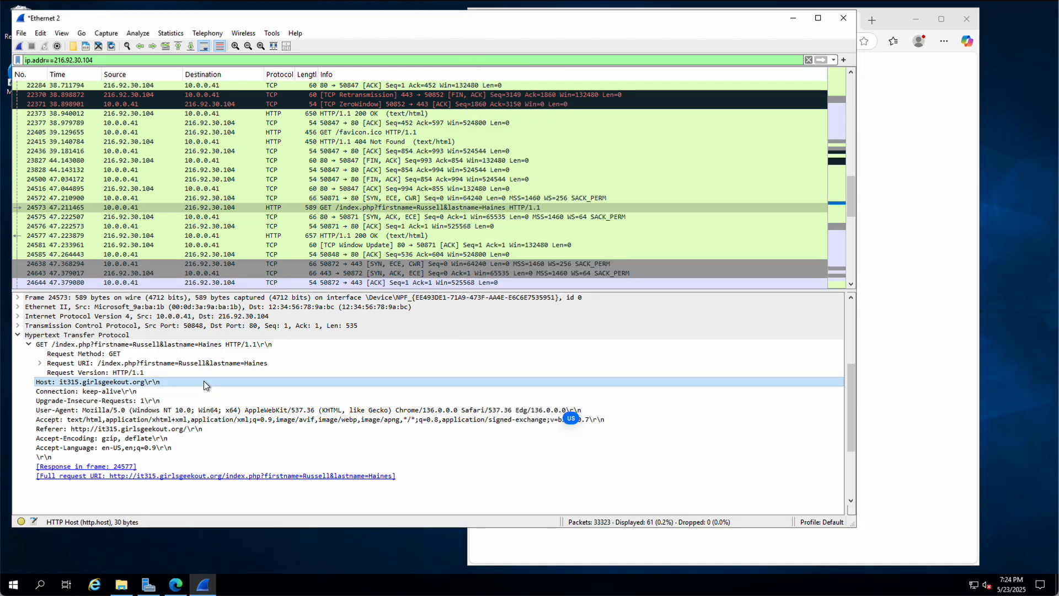
Step: Split the Request URI into path and query, then select GET / request packet 22275
click(40, 363)
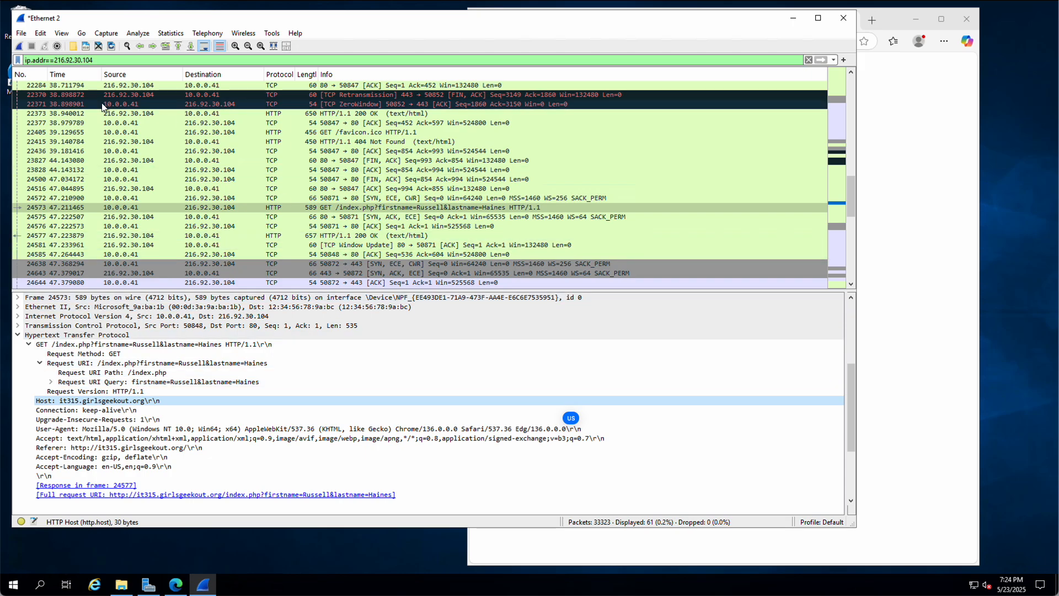
scroll(374, 228, down, 3)
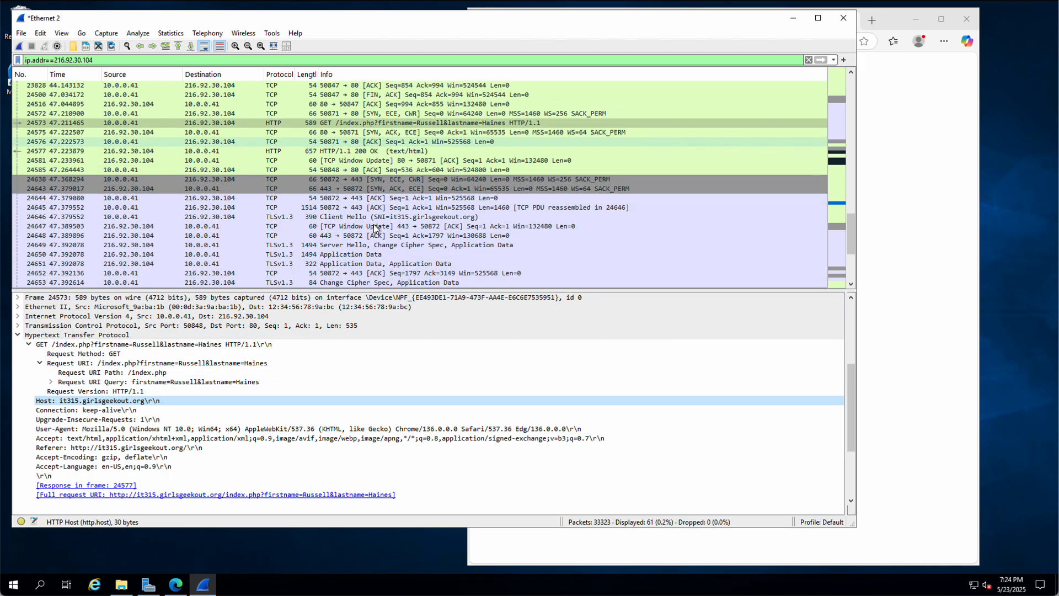
scroll(374, 227, down, 2)
scroll(374, 228, up, 12)
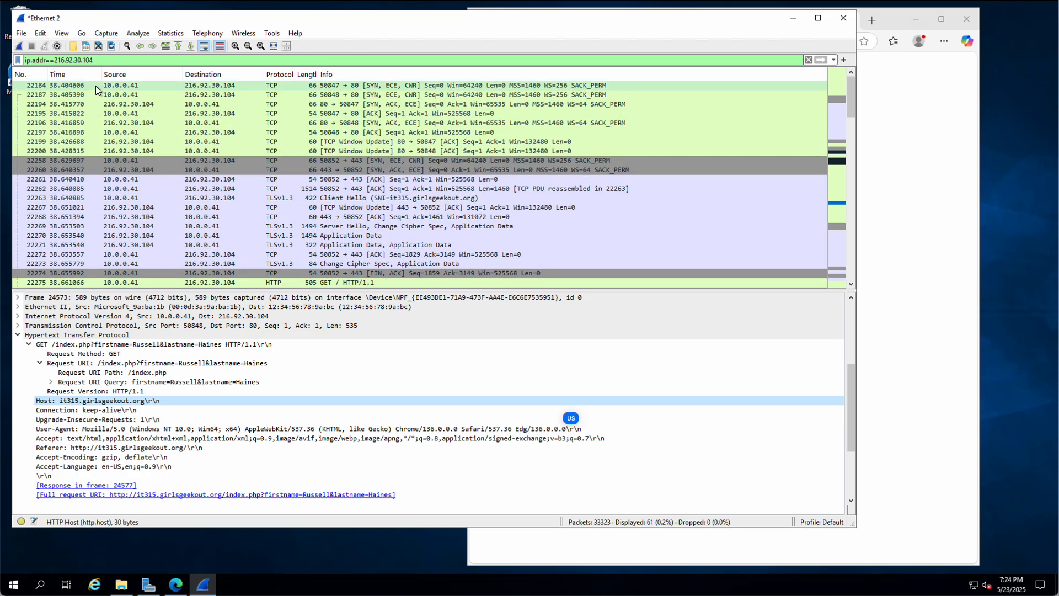
scroll(316, 244, down, 2)
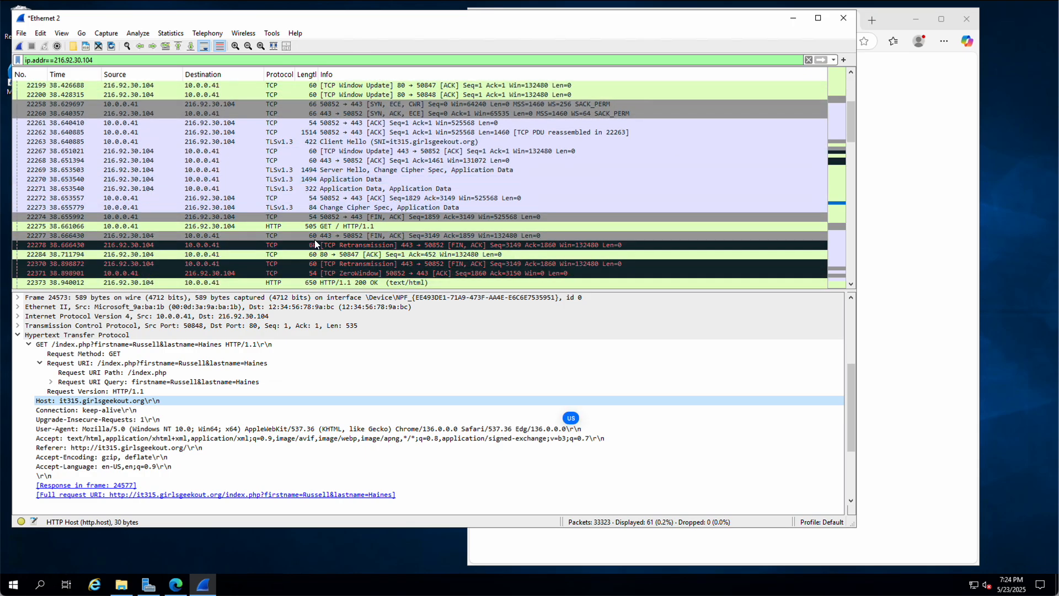
click(276, 227)
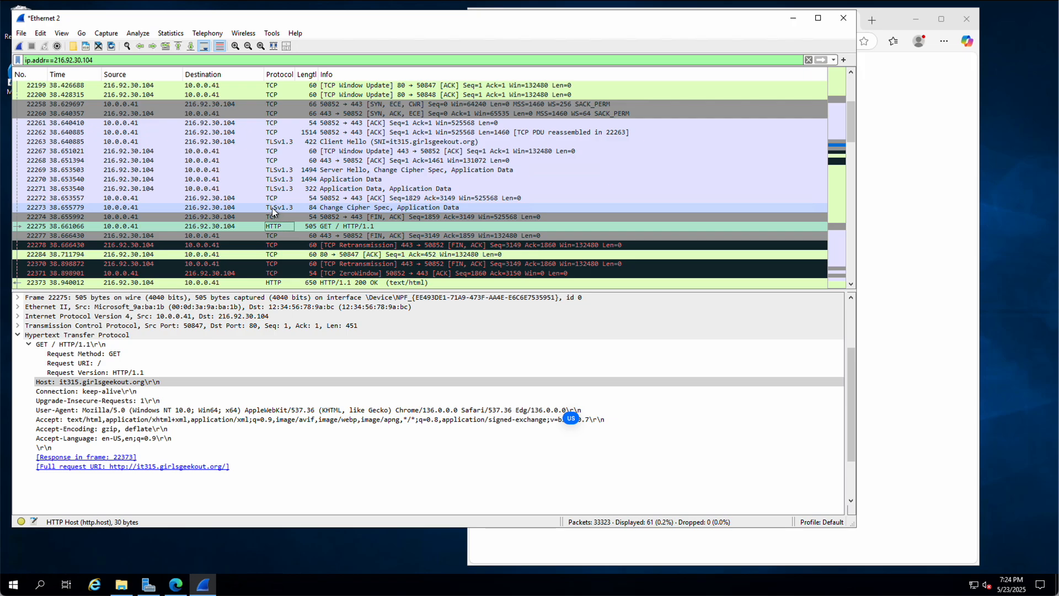
click(273, 207)
click(276, 226)
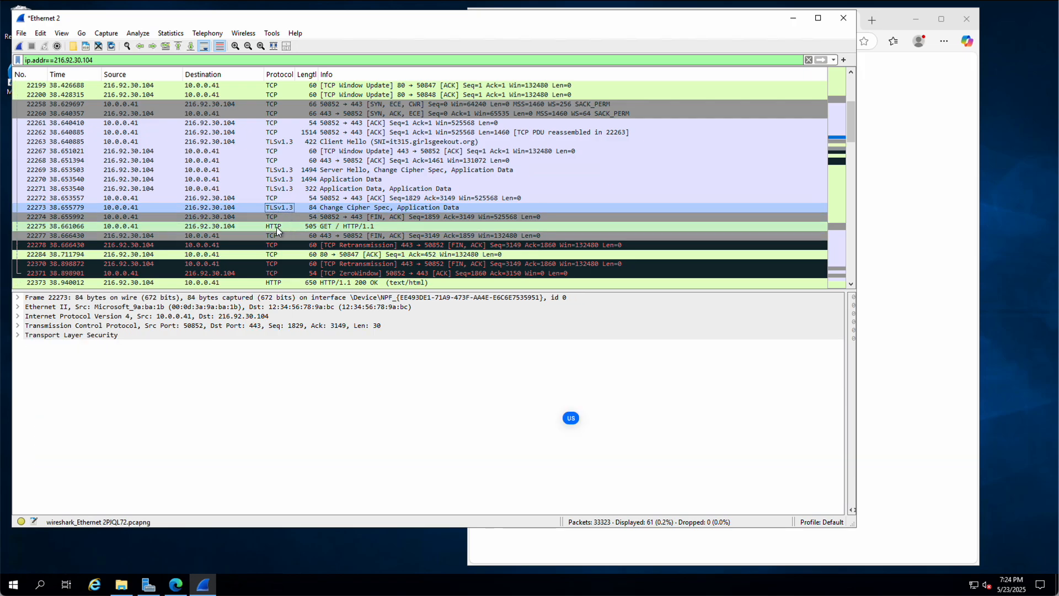
click(22, 33)
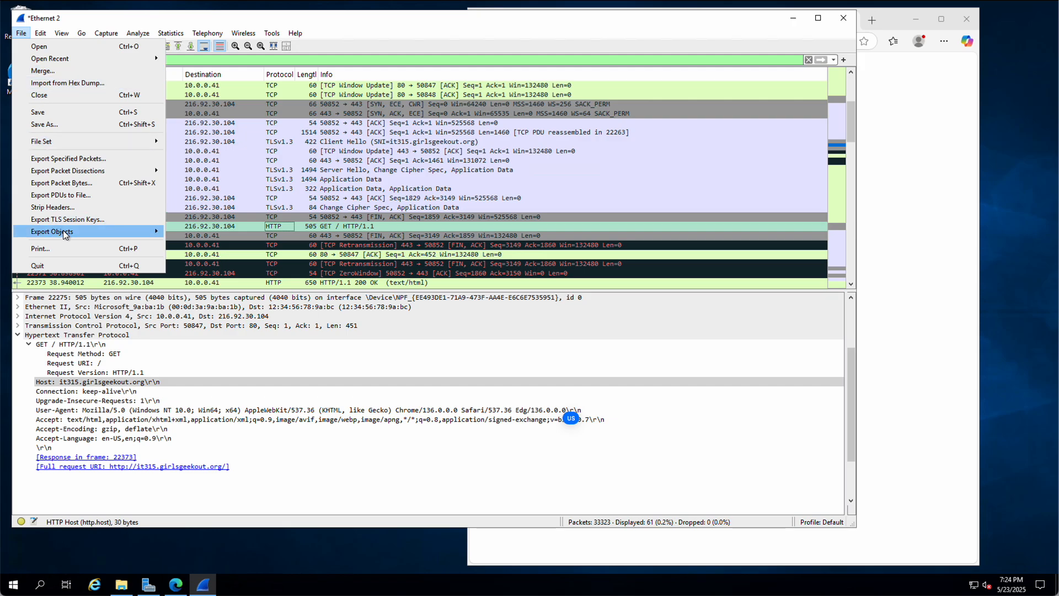
Step: Under Export Objects > HTTP, select index.php to jump to packet 24577, then close the list
mouse_move(74, 233)
click(192, 255)
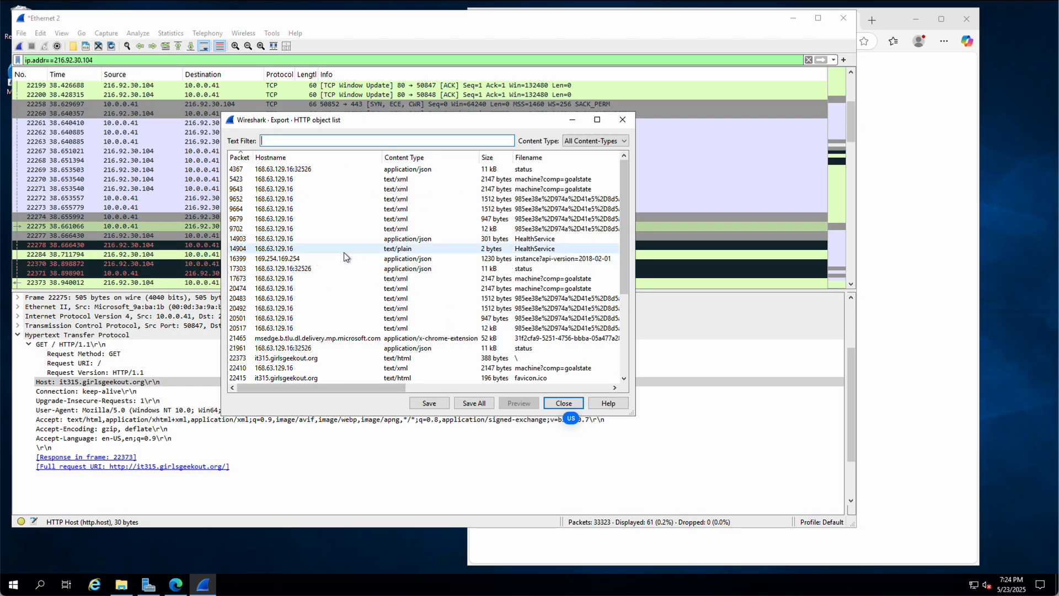
scroll(415, 266, down, 4)
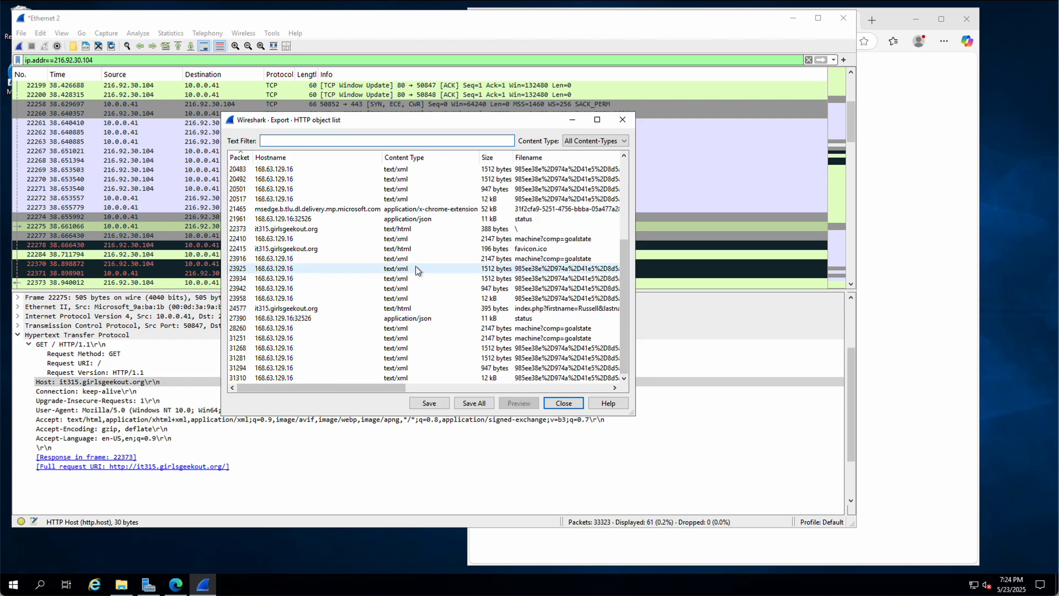
scroll(417, 269, up, 4)
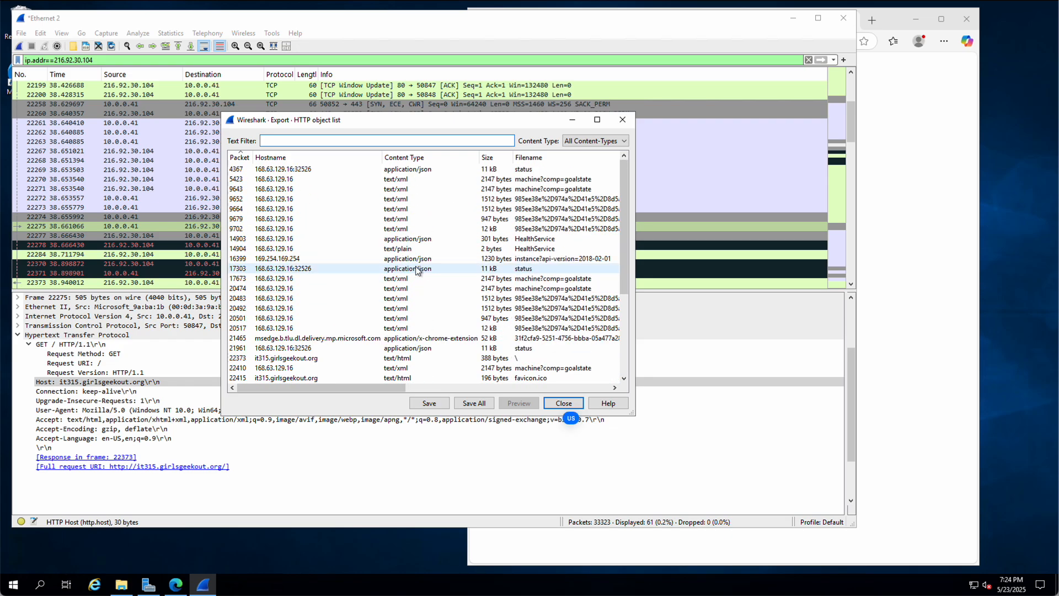
scroll(416, 268, down, 4)
click(411, 308)
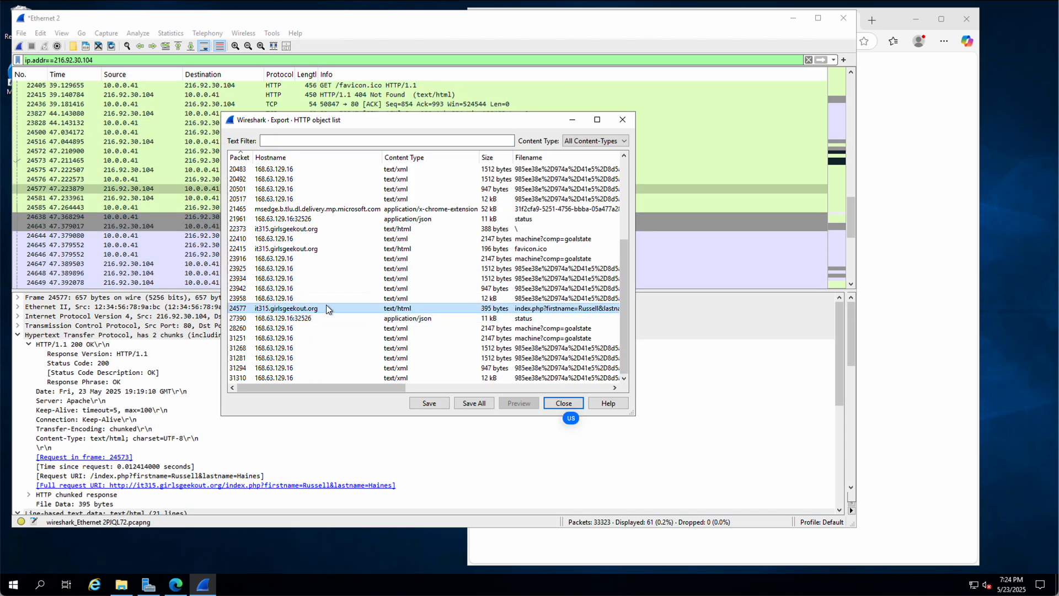
click(563, 401)
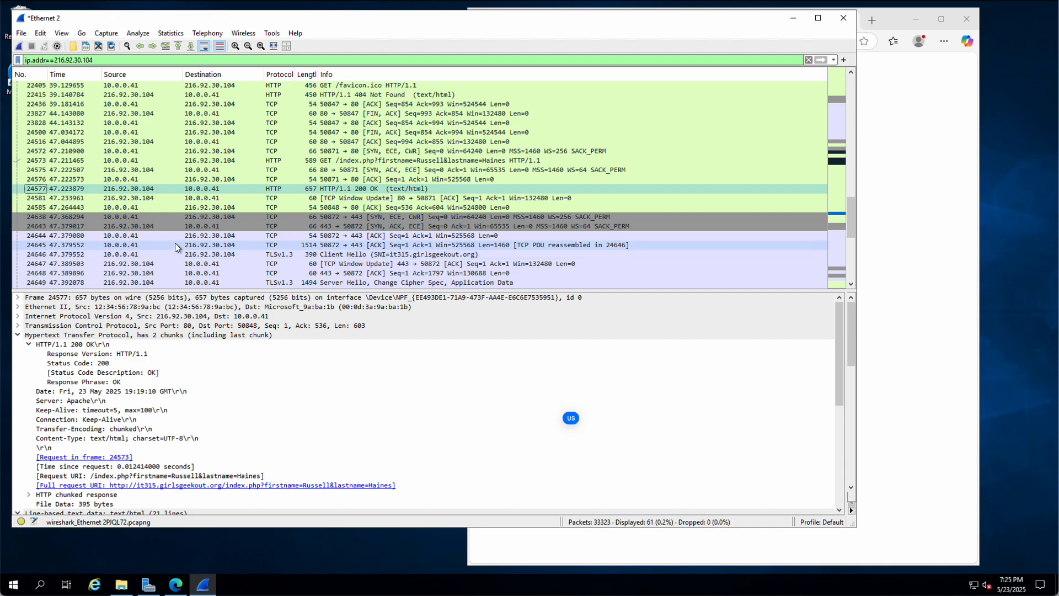
click(919, 309)
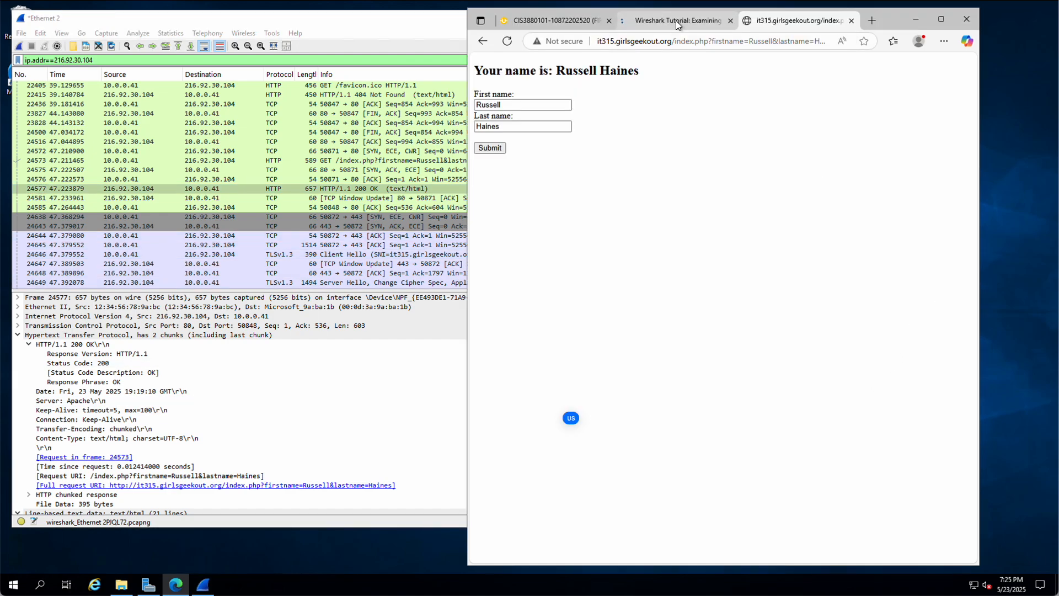
Step: Close Edge's form results tab, maximize the assignment page, and bring the Ethernet 2 capture forward
click(677, 21)
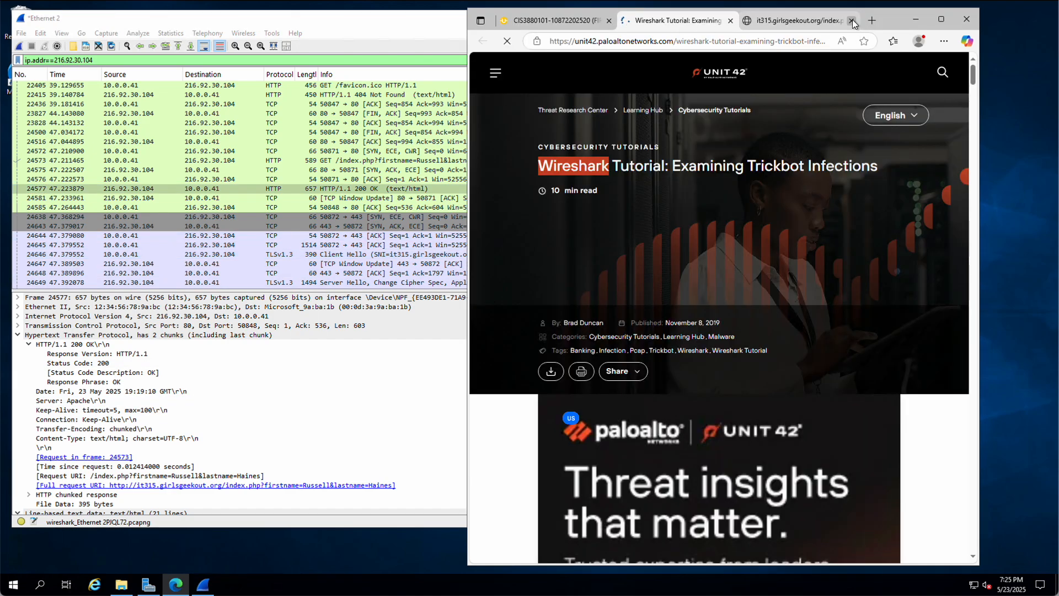
click(852, 21)
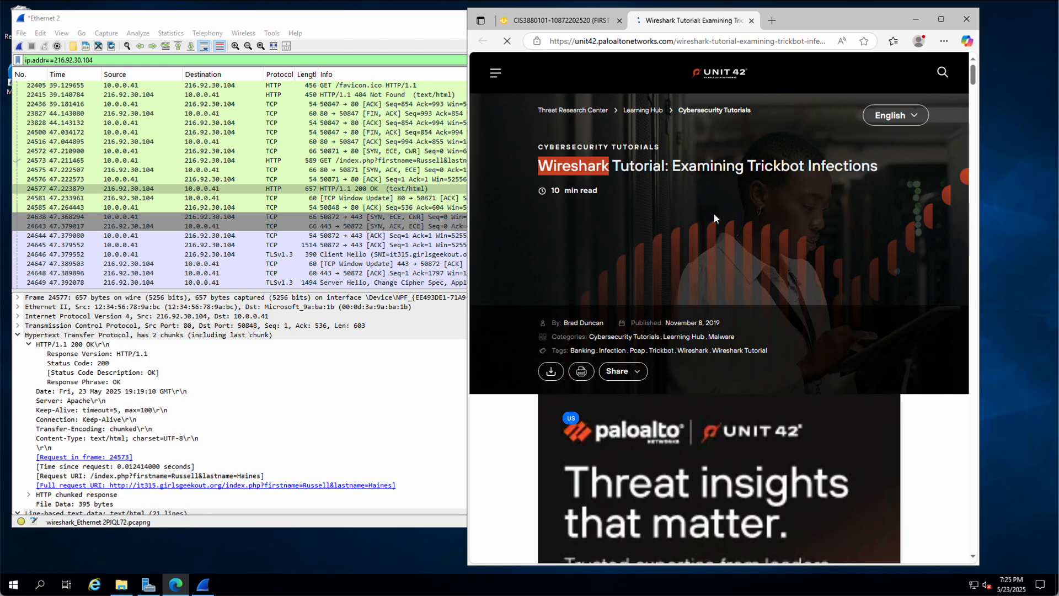
click(578, 22)
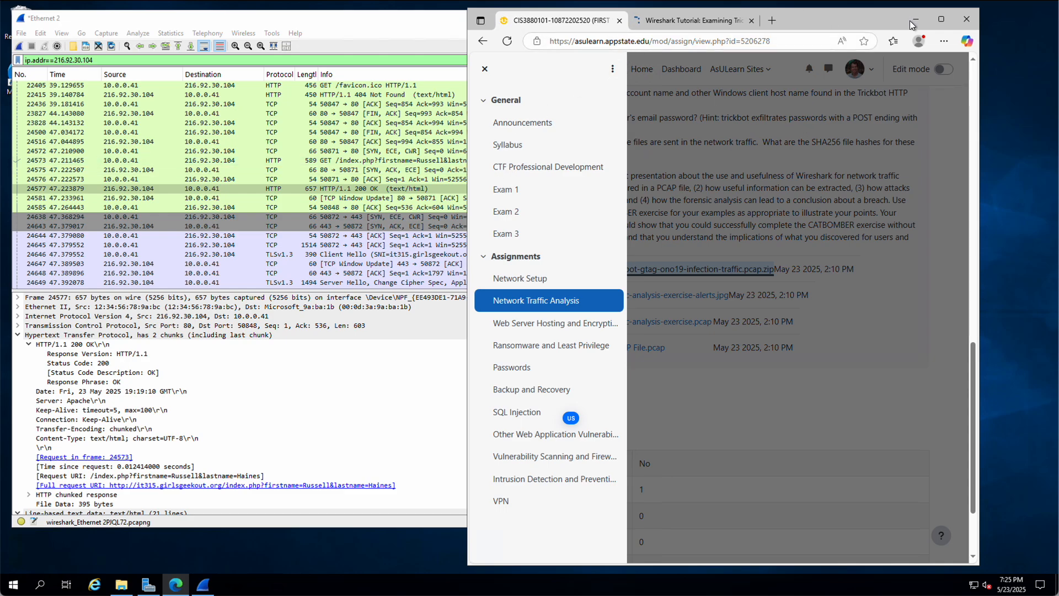
click(941, 18)
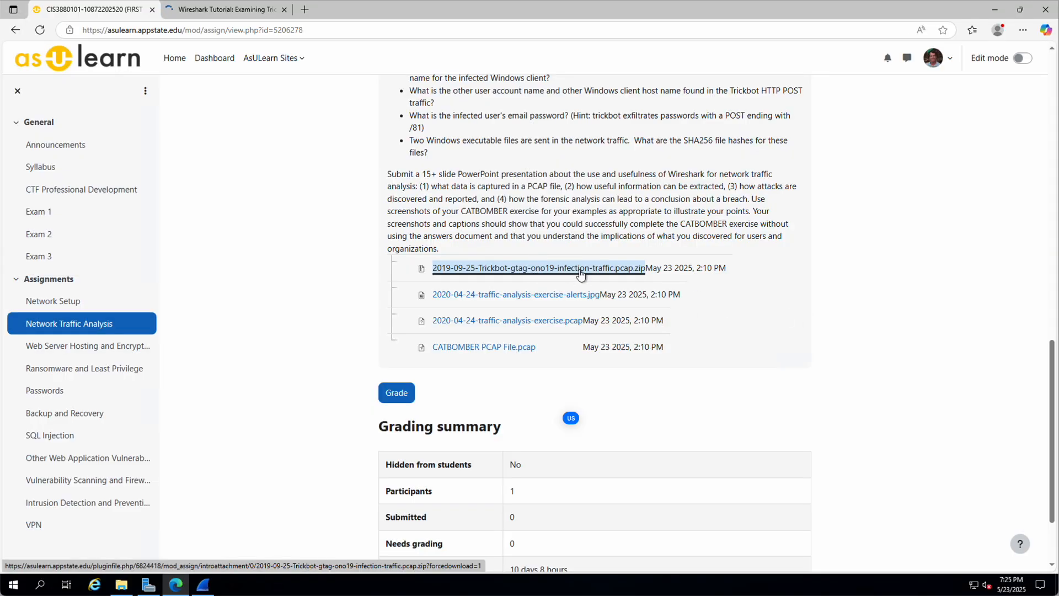
click(203, 585)
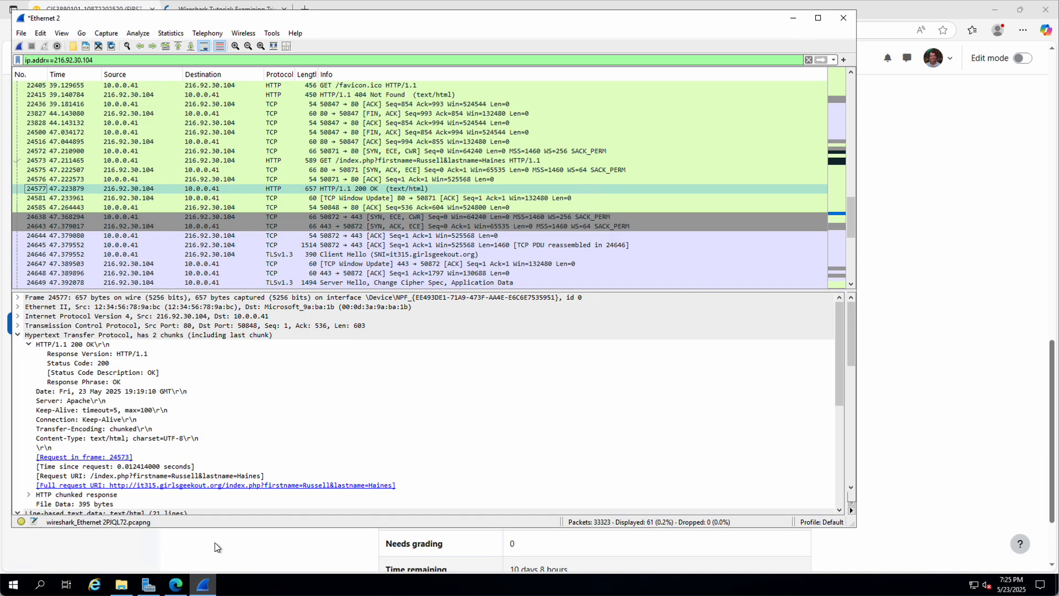
click(22, 34)
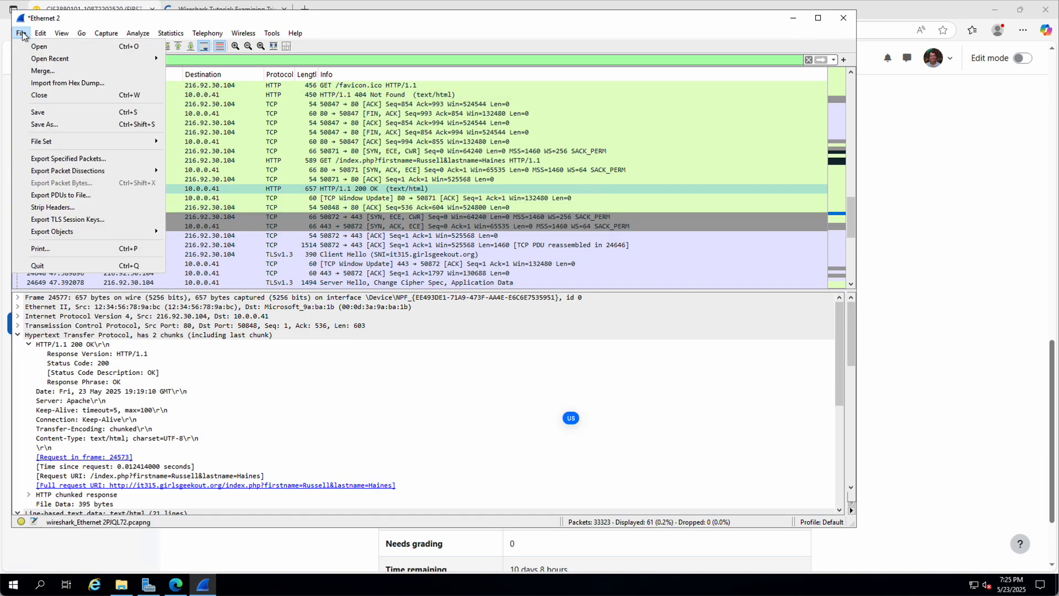
click(56, 96)
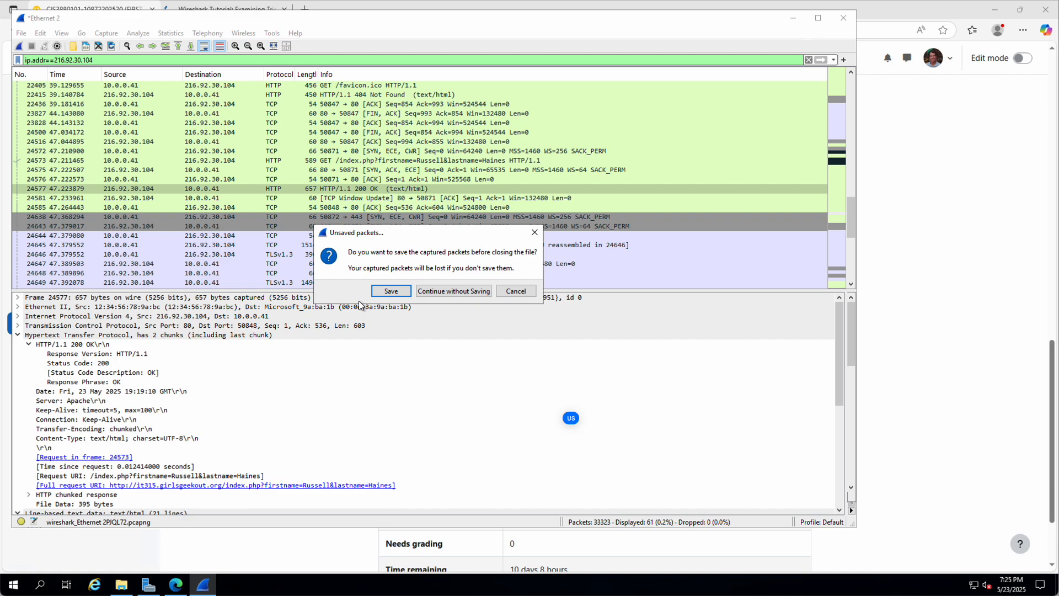
click(390, 291)
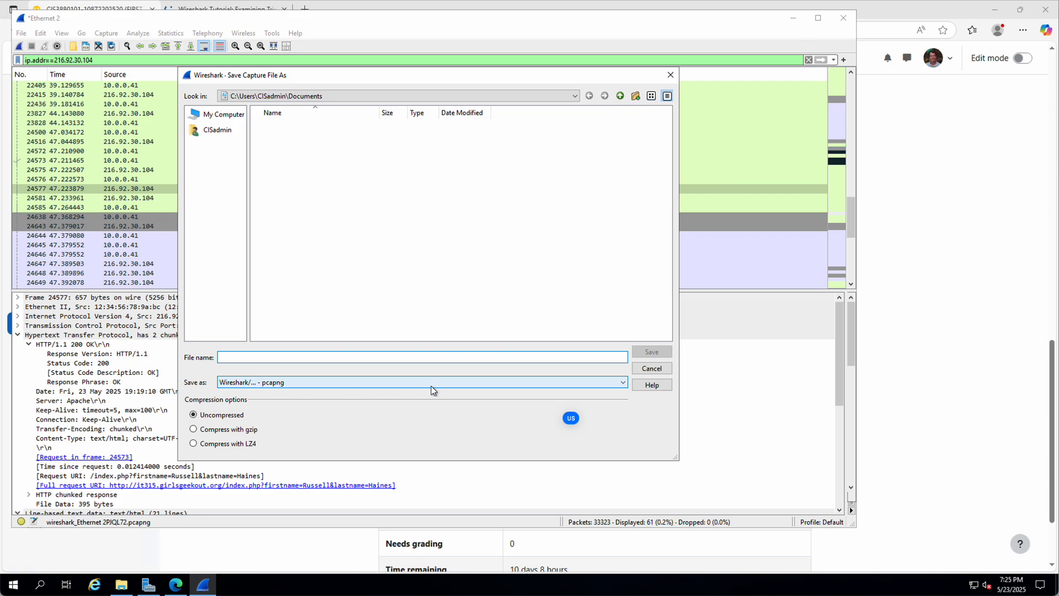
click(623, 382)
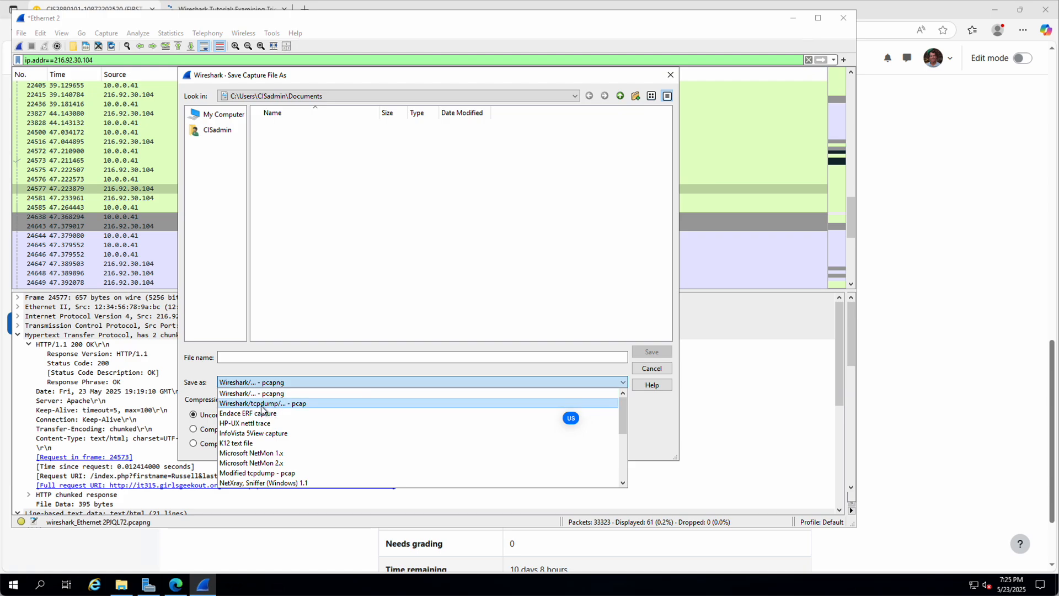
click(656, 433)
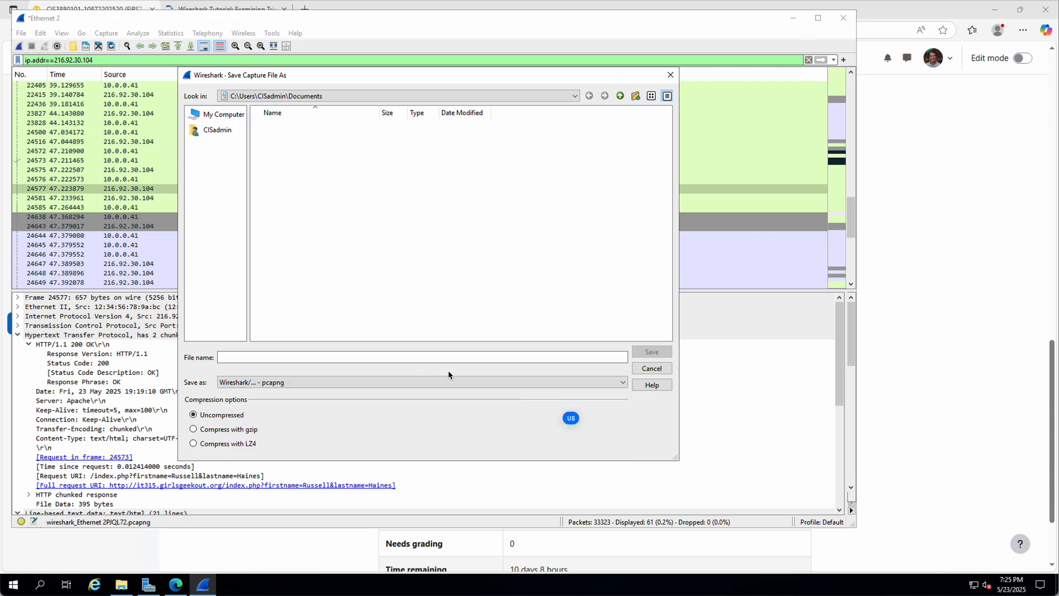
click(652, 368)
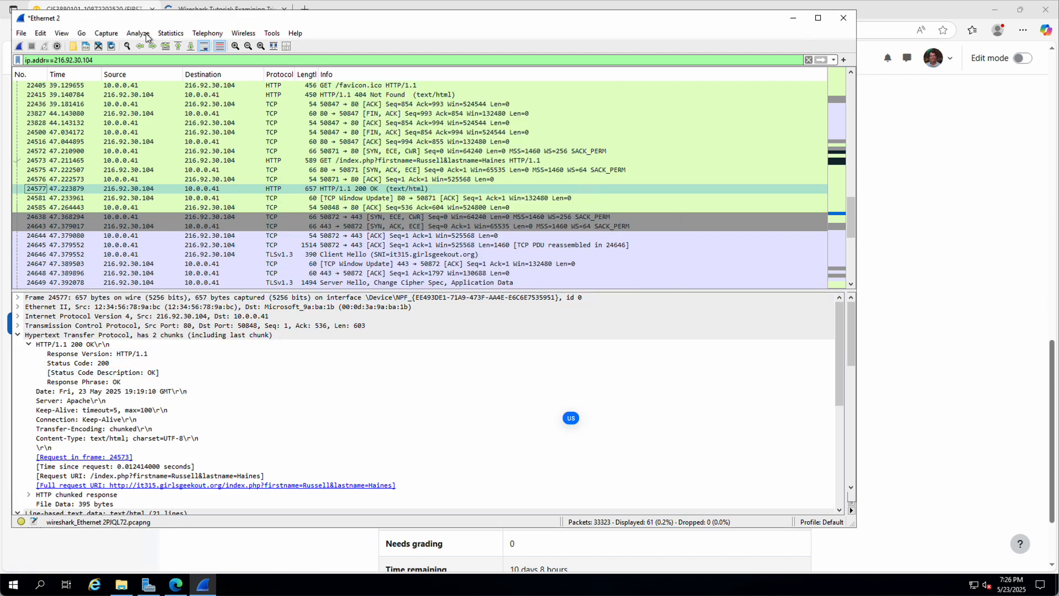
Step: Record a fresh 1,158-packet capture without saving the old one, and clear the ip.addr filter
click(19, 47)
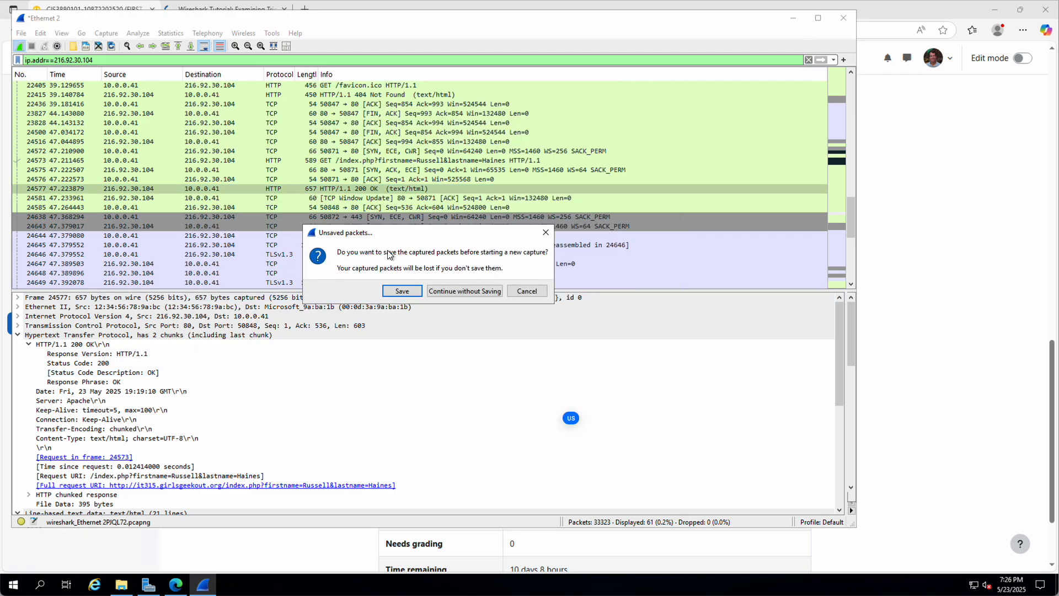
click(452, 290)
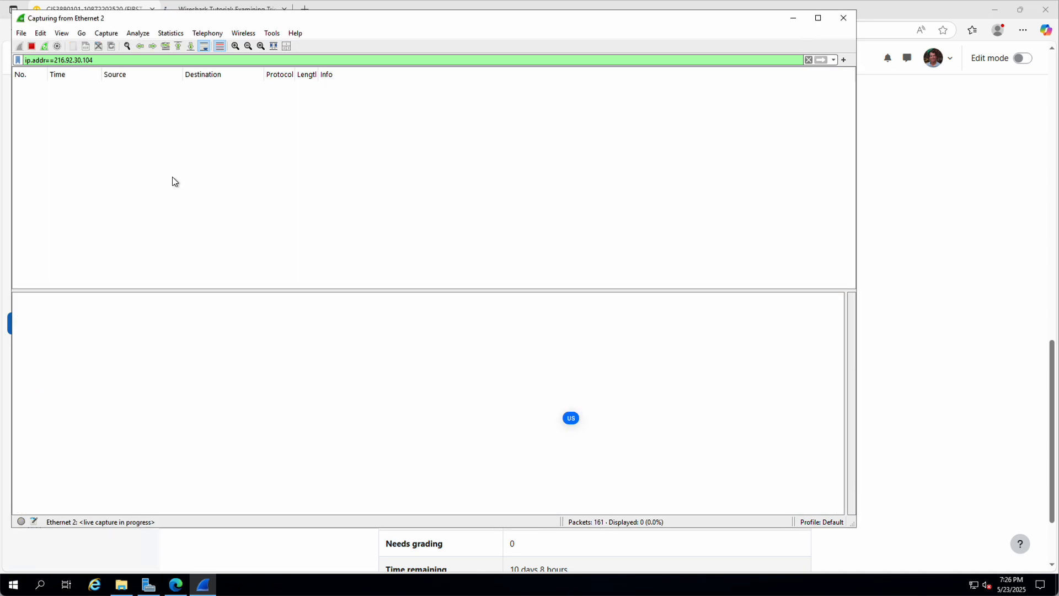
click(32, 46)
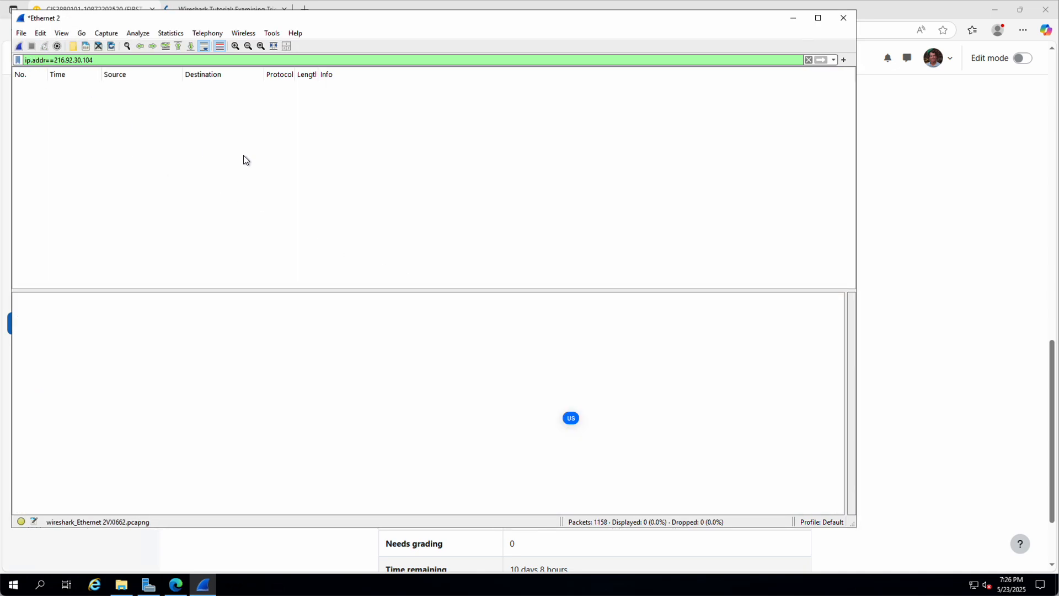
click(808, 59)
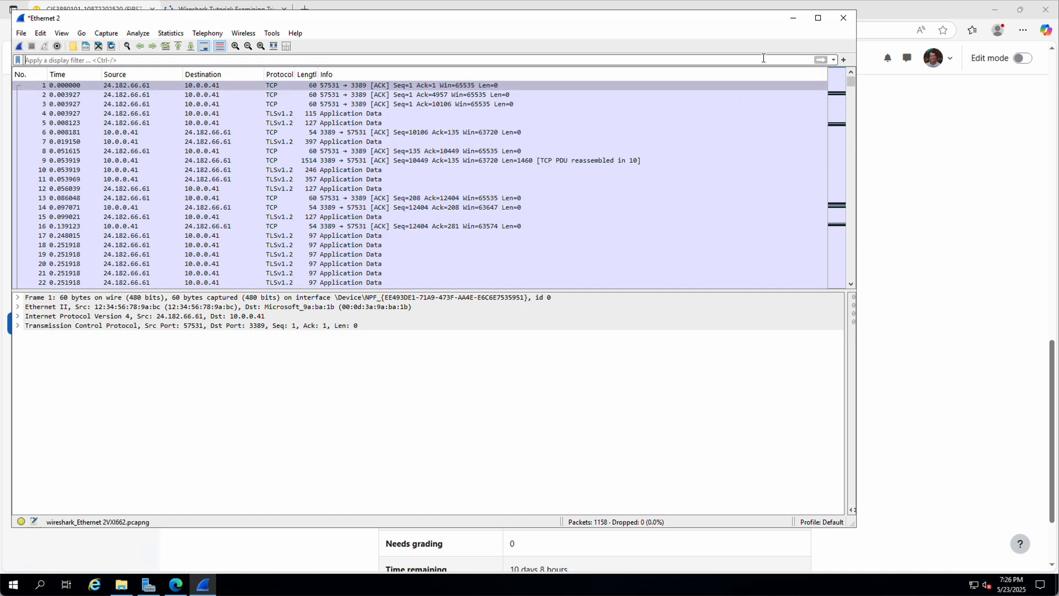
click(21, 34)
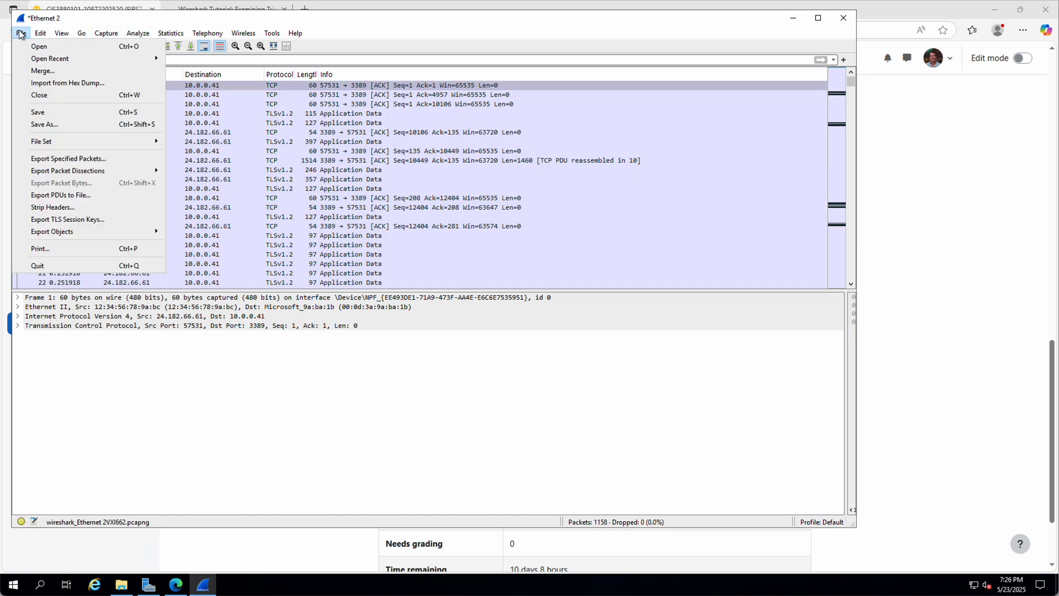
Step: Open the 2019-09-25 Trickbot pcap from the Downloads folder and move its window right
click(44, 49)
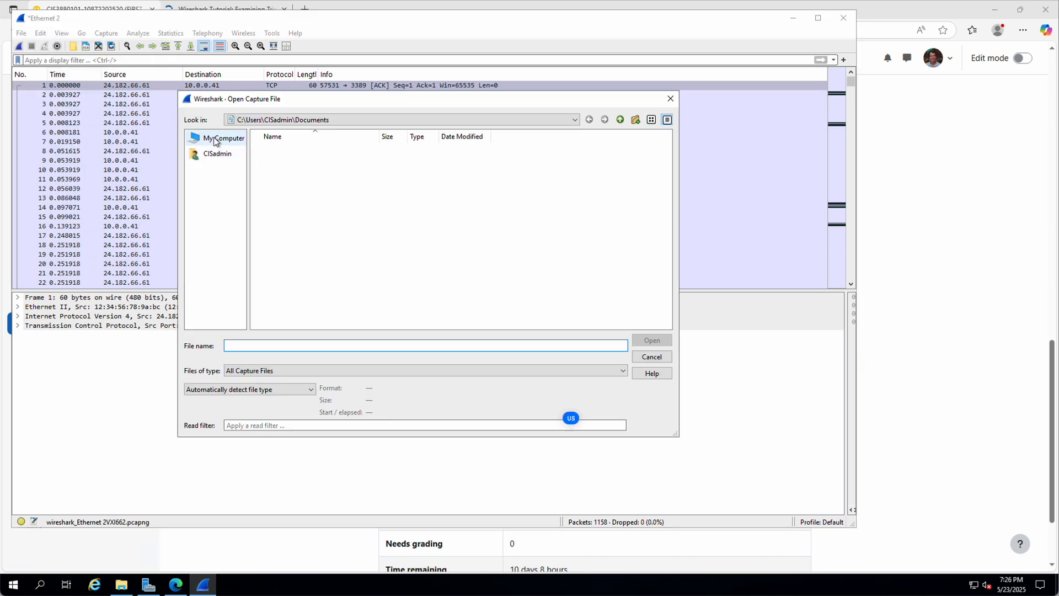
click(648, 357)
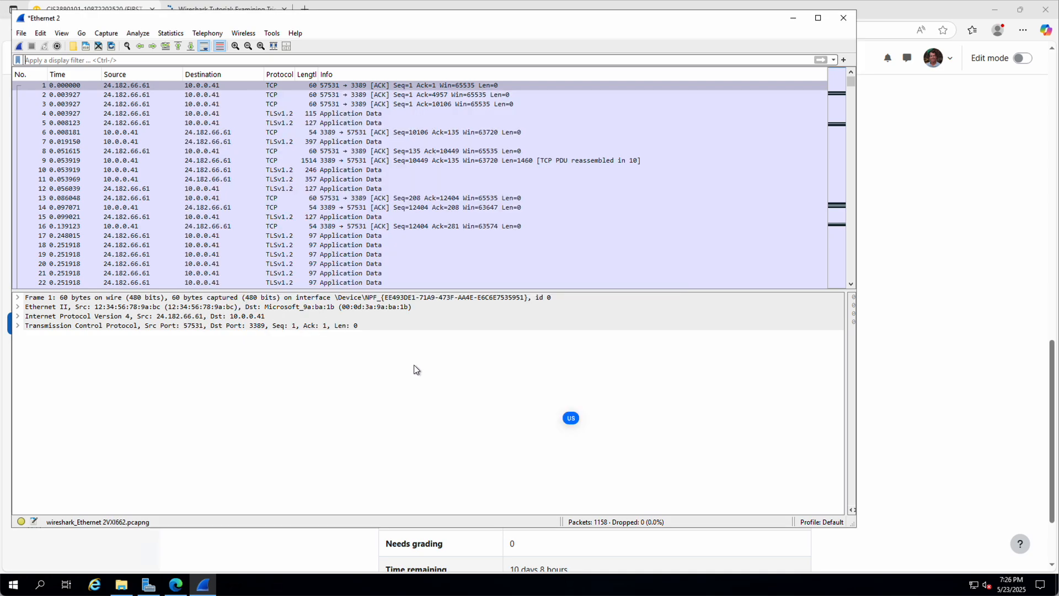
click(129, 588)
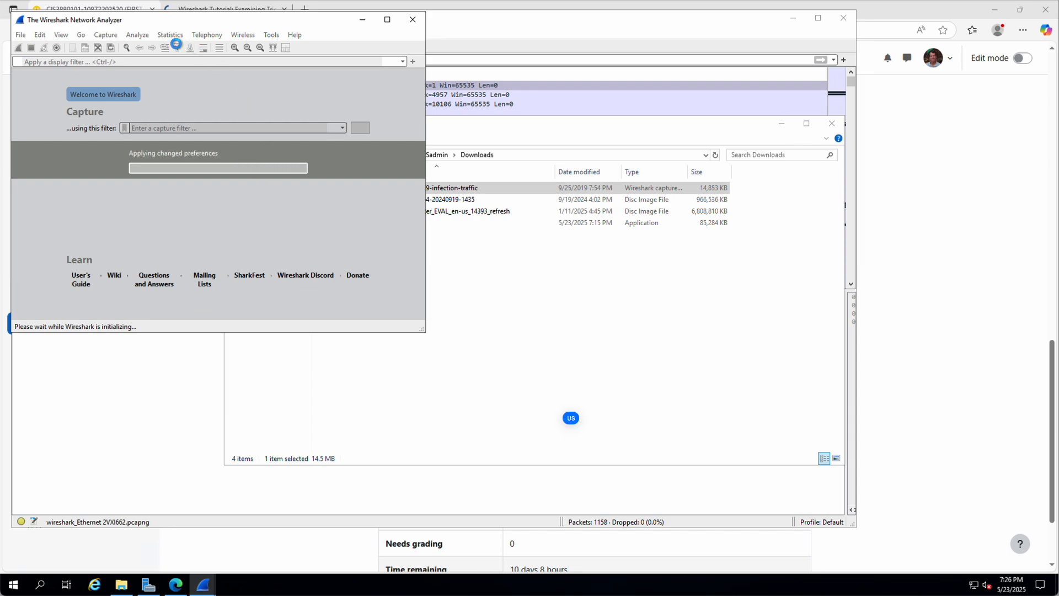
drag(155, 25, 685, 60)
Step: Close the Ethernet 2 capture window without saving
click(448, 28)
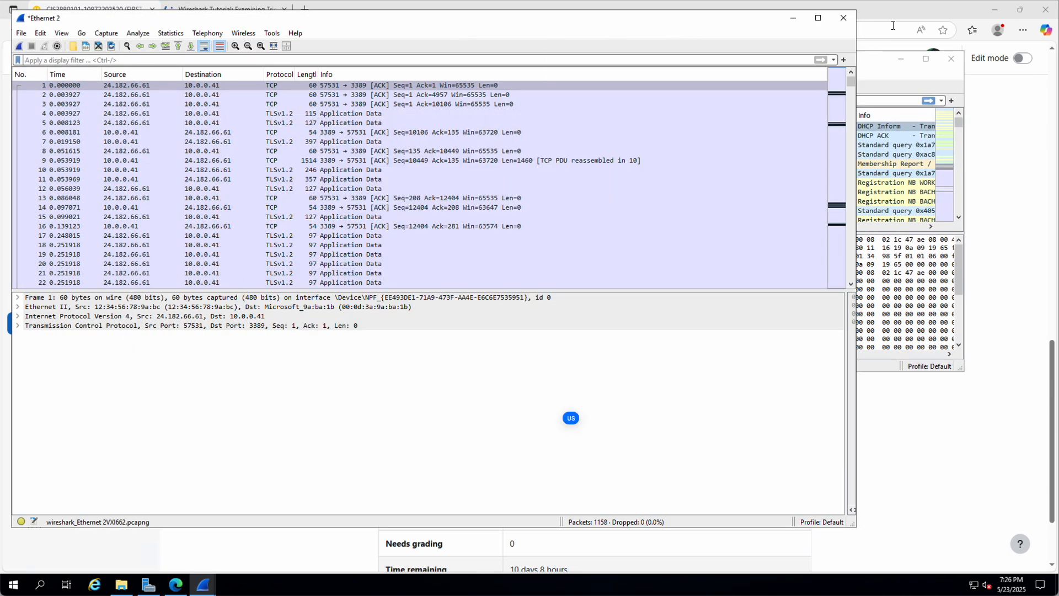
click(842, 21)
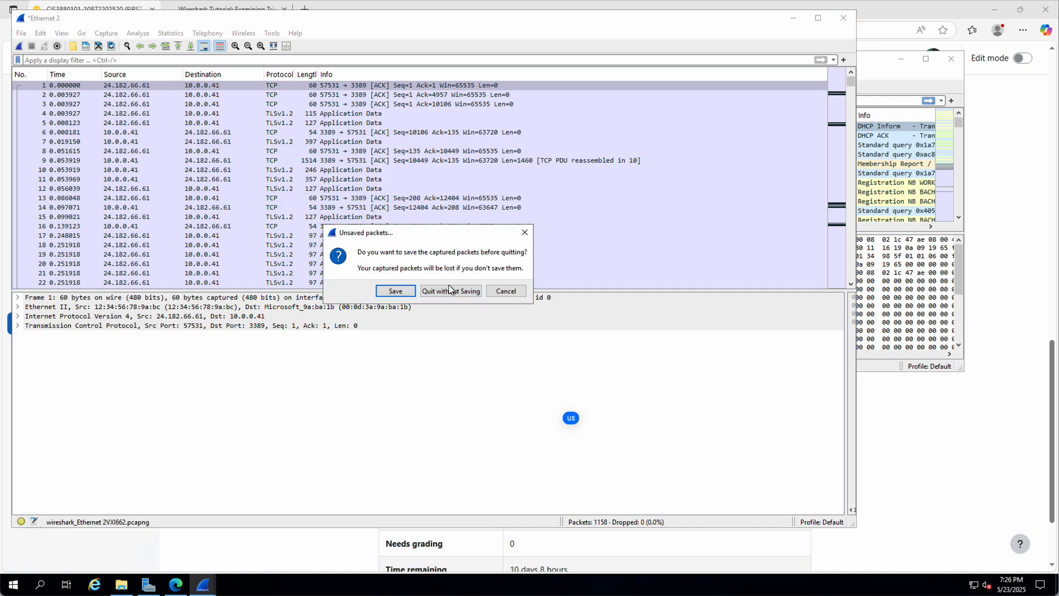
click(444, 290)
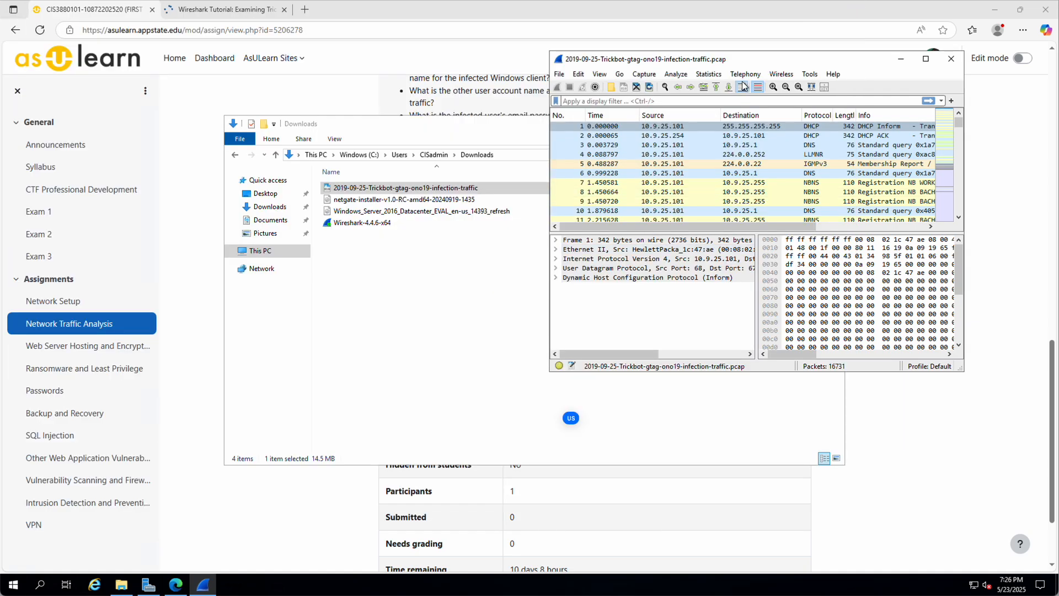
Step: Move the Trickbot window to the top-left, stretch it to full screen, and widen the detail pane
drag(765, 60, 226, 13)
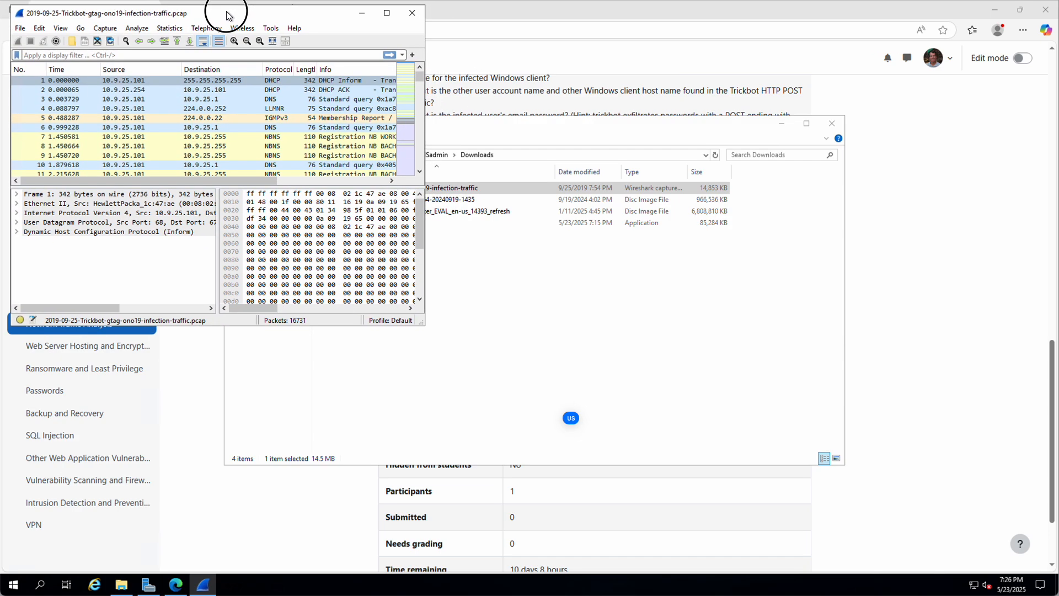
drag(426, 324, 1054, 246)
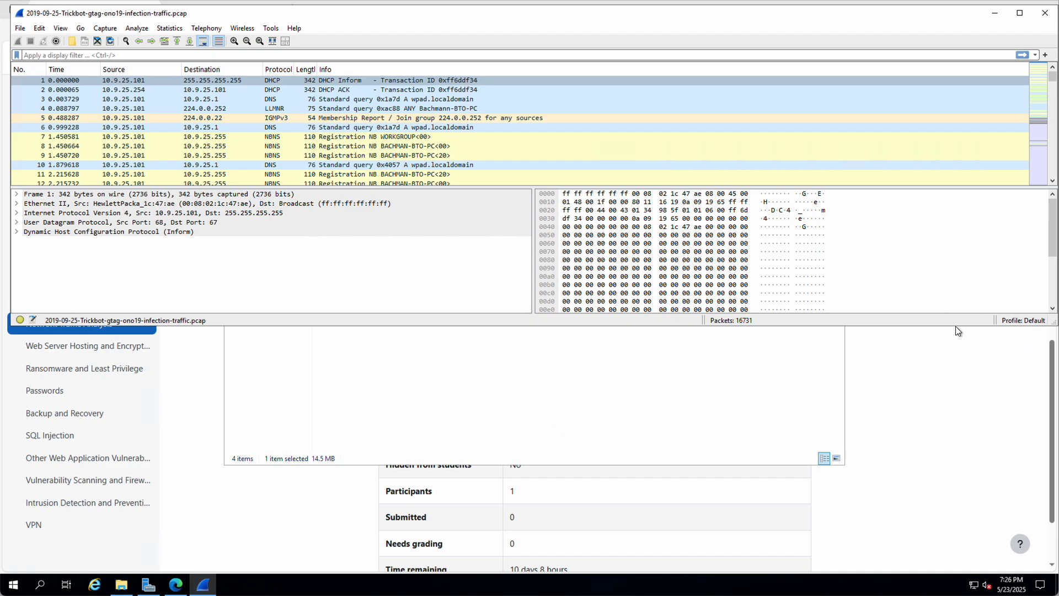
drag(956, 326, 934, 574)
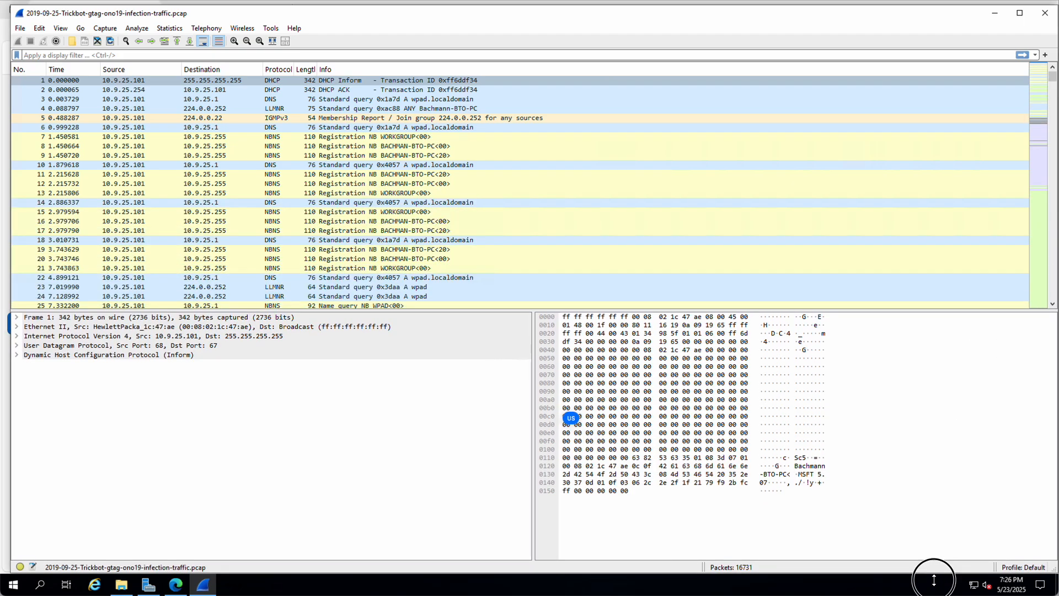
drag(534, 477, 1054, 428)
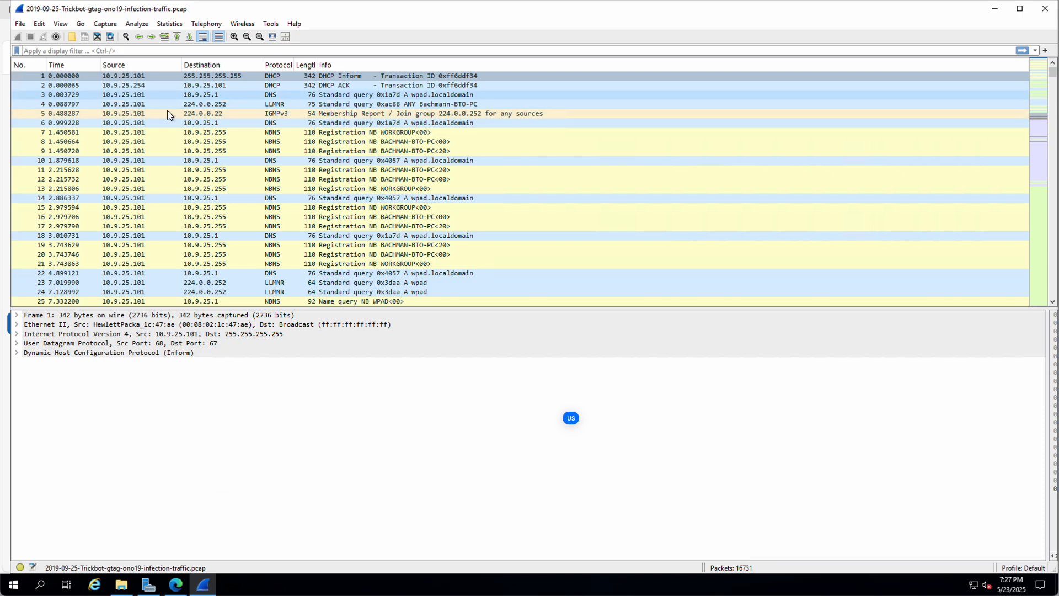
Step: Inspect packets 3, 4, 1, 7, 42 and 44, ending on the SYN-ACK from 198.70.69.144
click(132, 95)
click(135, 103)
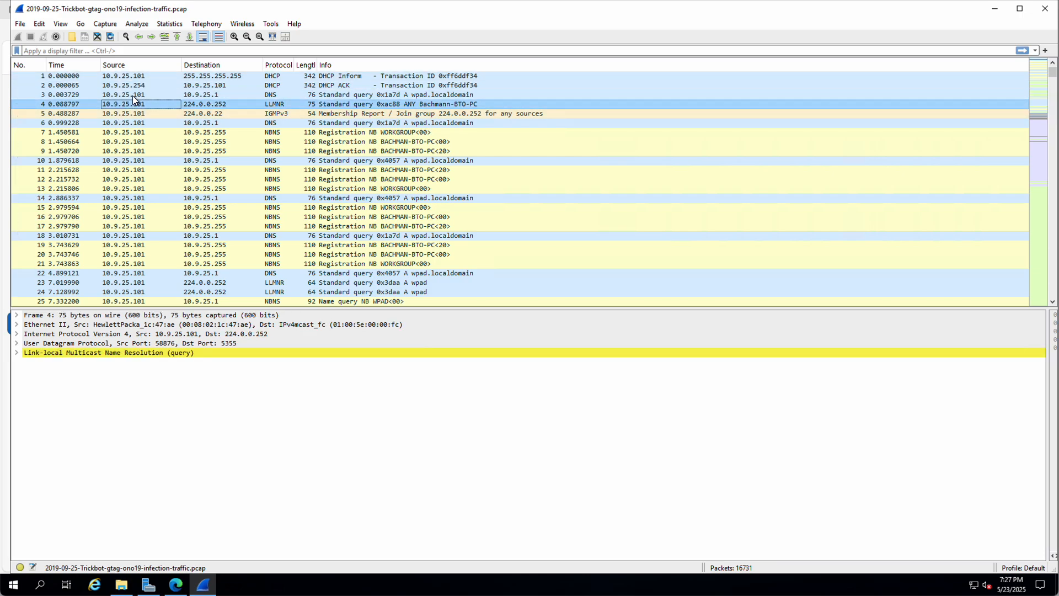
click(131, 76)
click(140, 133)
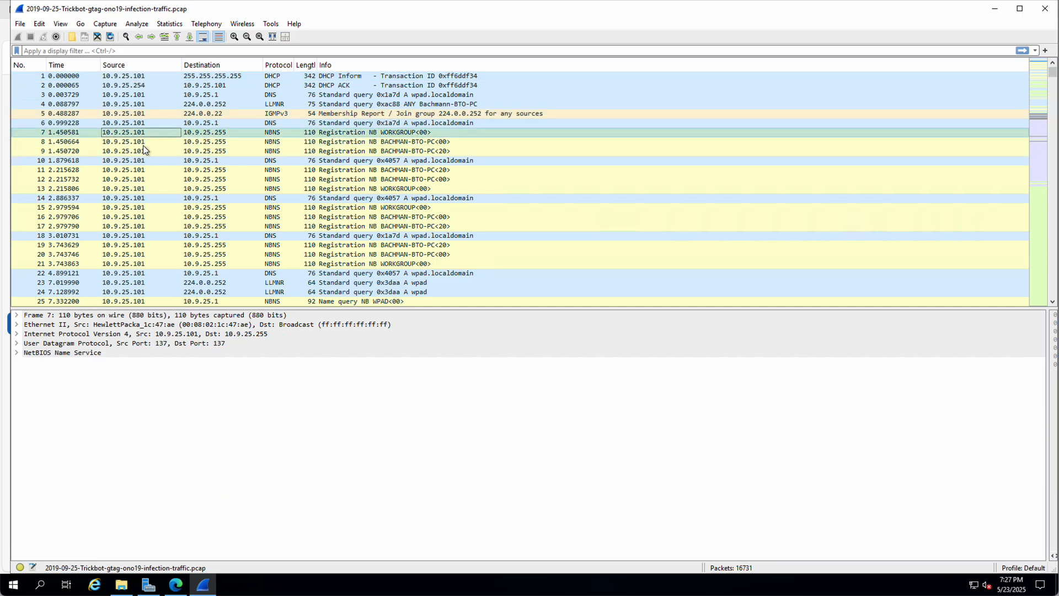
scroll(144, 167, down, 8)
scroll(144, 167, down, 1)
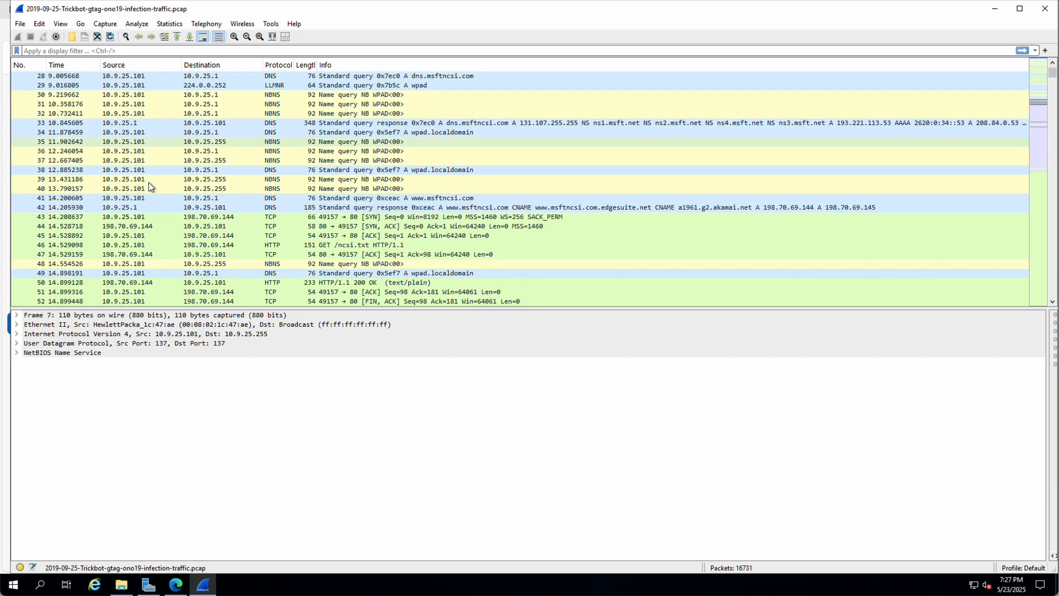
click(129, 207)
click(121, 226)
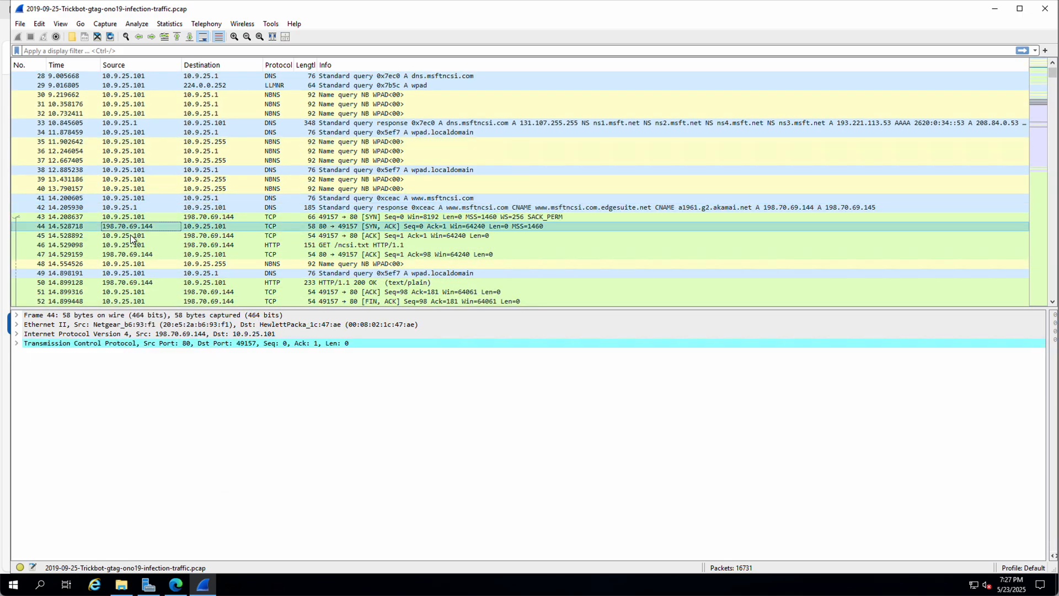
scroll(128, 237, up, 9)
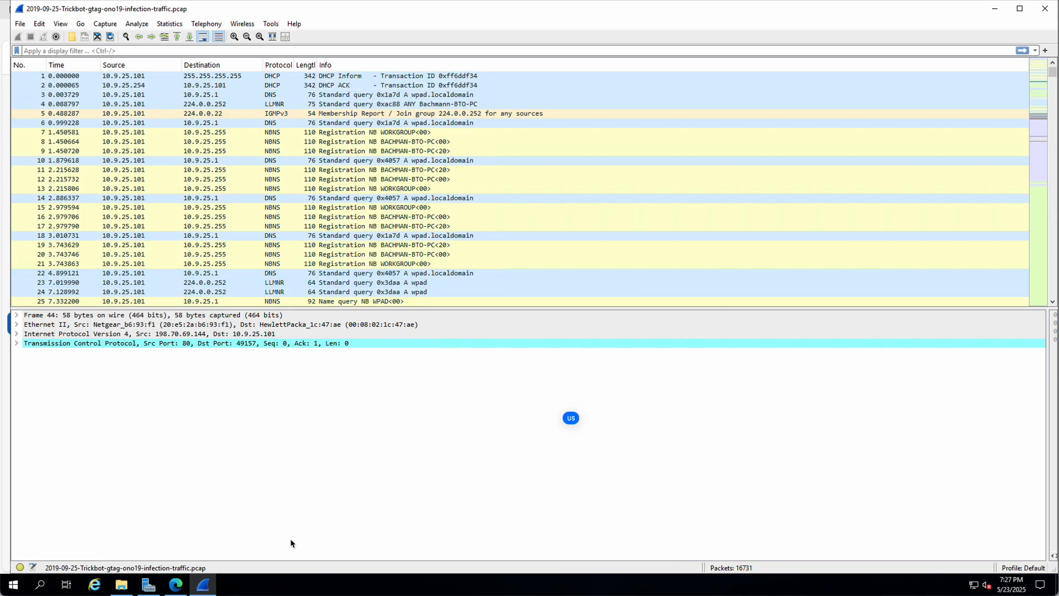
Step: Scroll the Unit 42 tutorial to Figure 2's basic filter, then return to the Trickbot capture
click(175, 585)
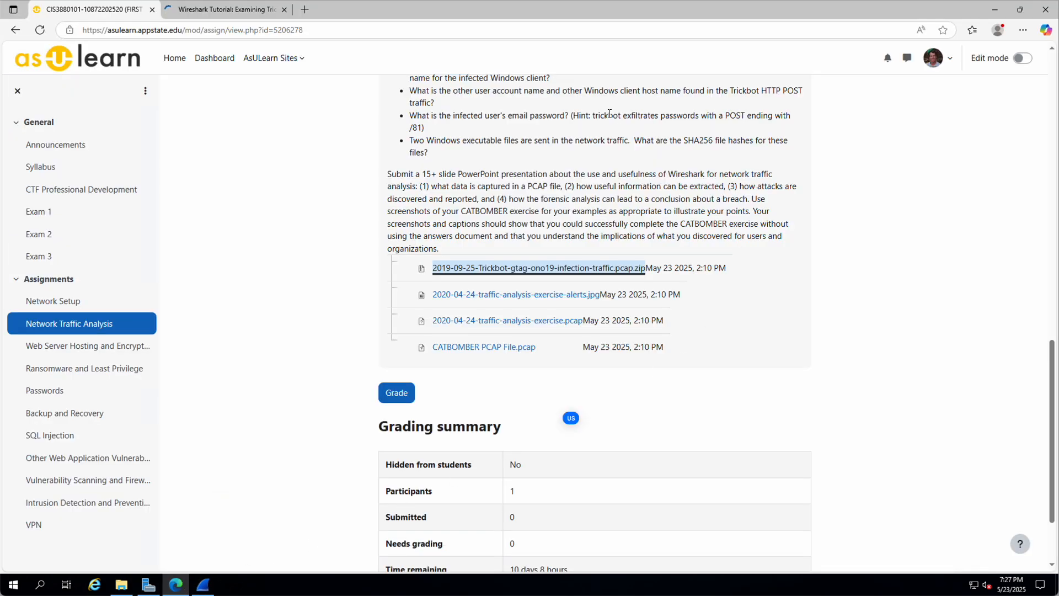
click(227, 11)
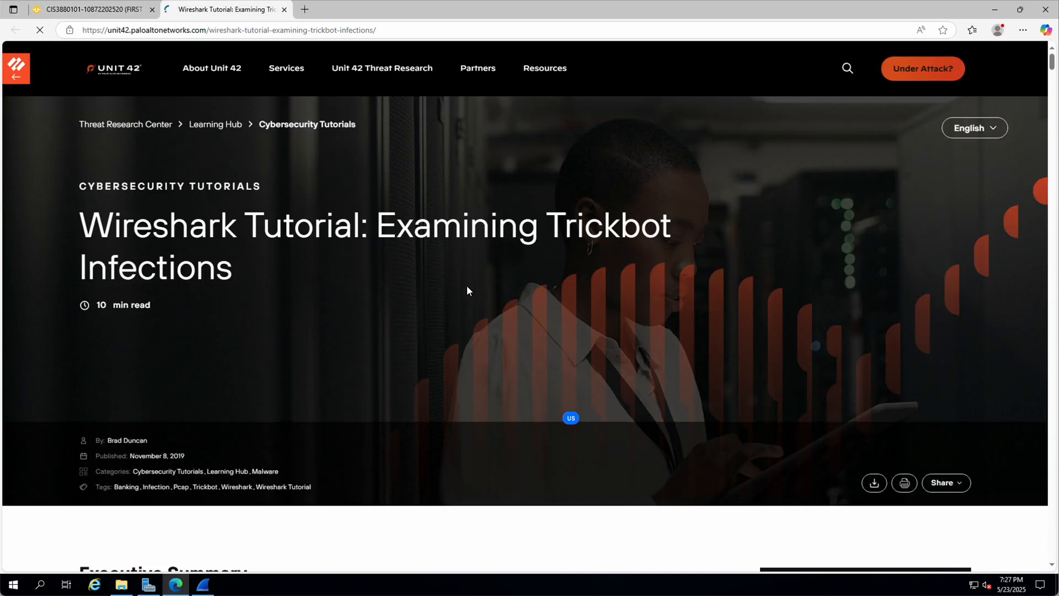
scroll(413, 287, down, 6)
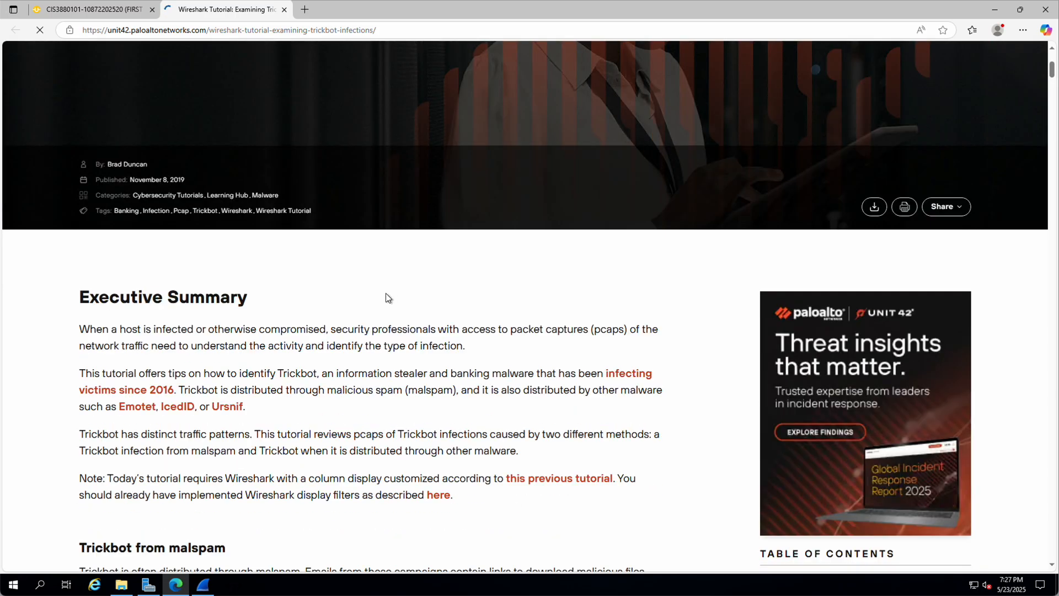
scroll(386, 294, down, 4)
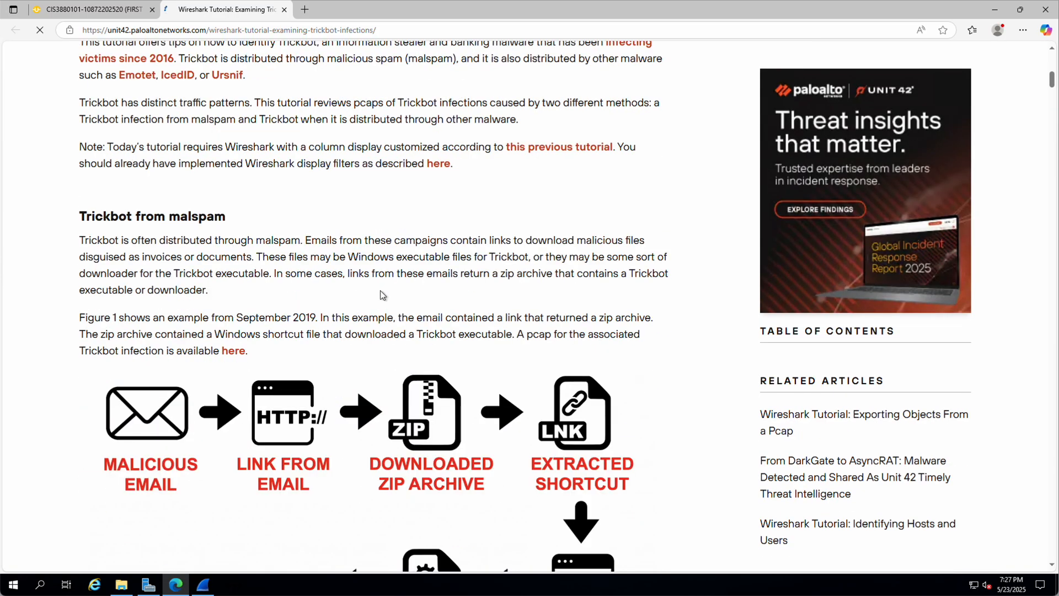
scroll(379, 290, down, 3)
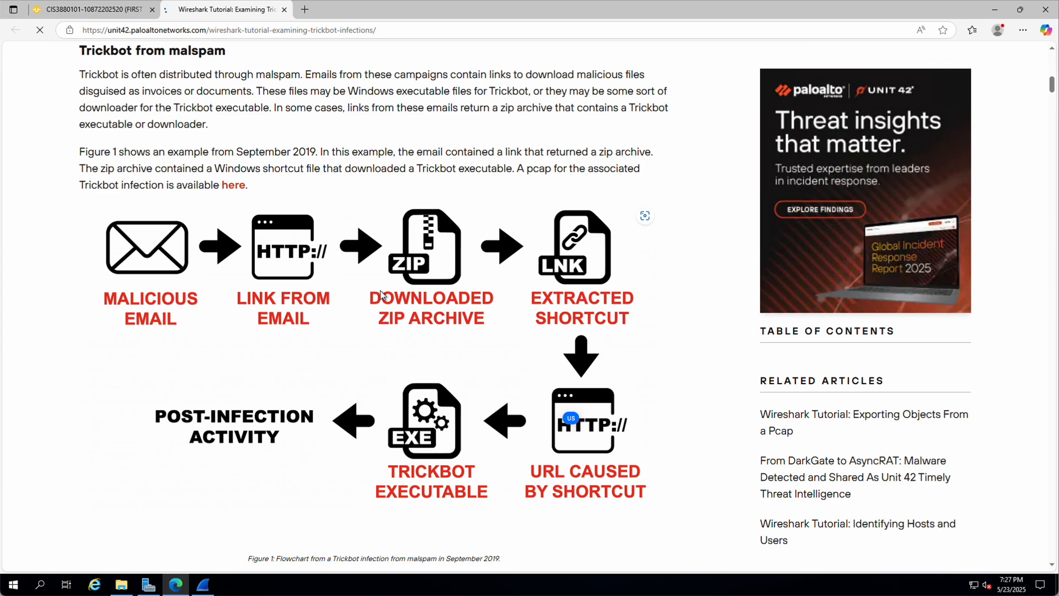
click(571, 418)
scroll(329, 328, down, 1)
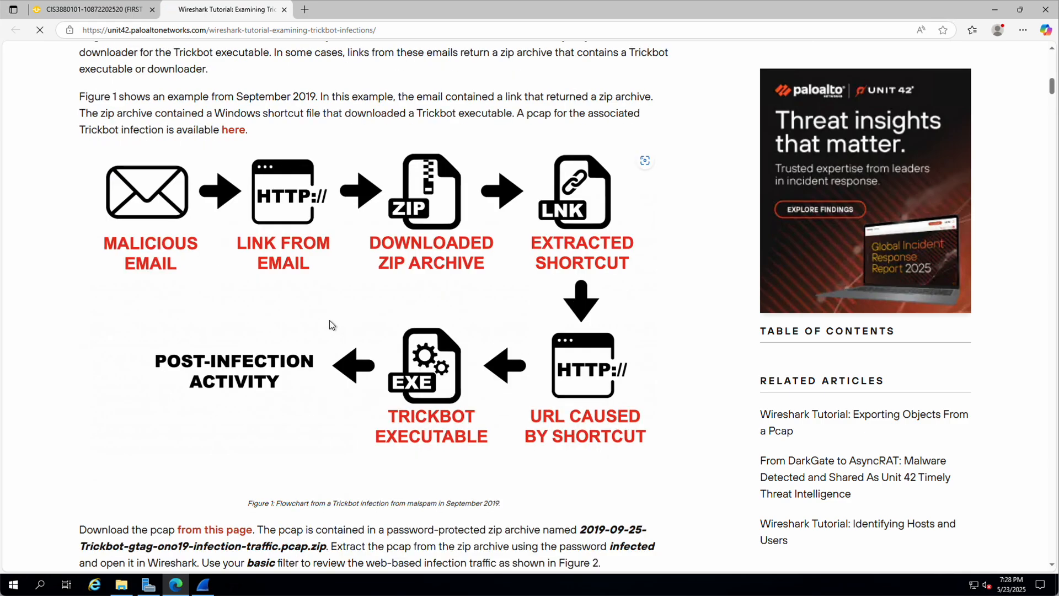
scroll(331, 324, down, 3)
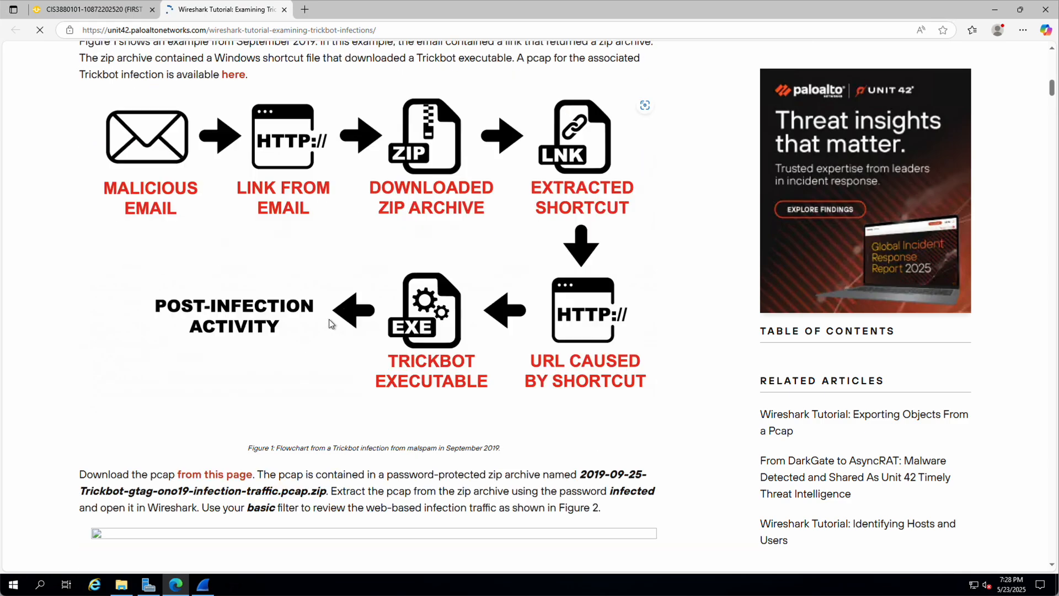
scroll(331, 324, down, 4)
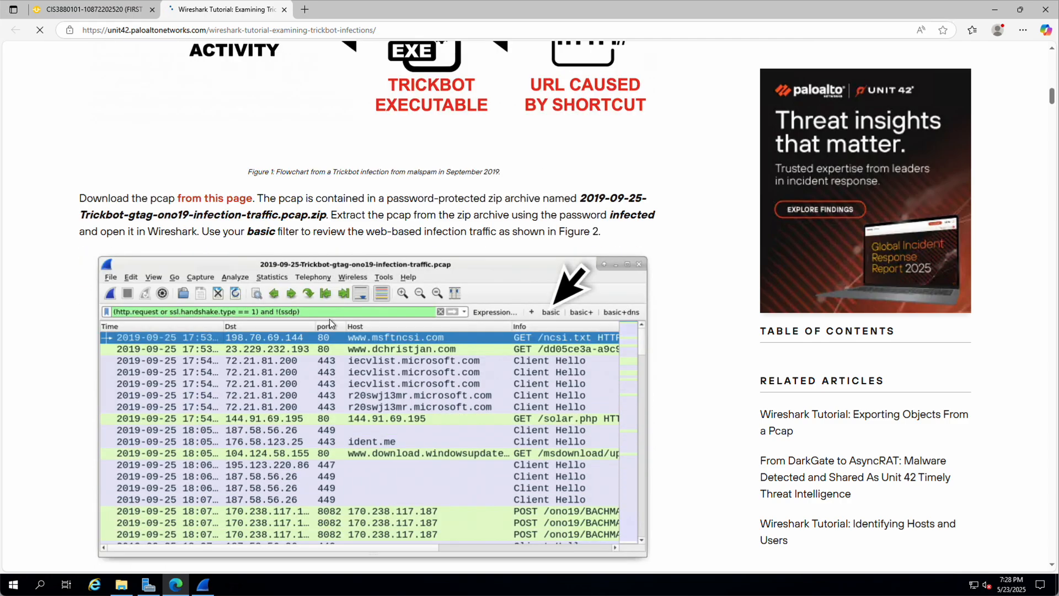
scroll(331, 325, down, 1)
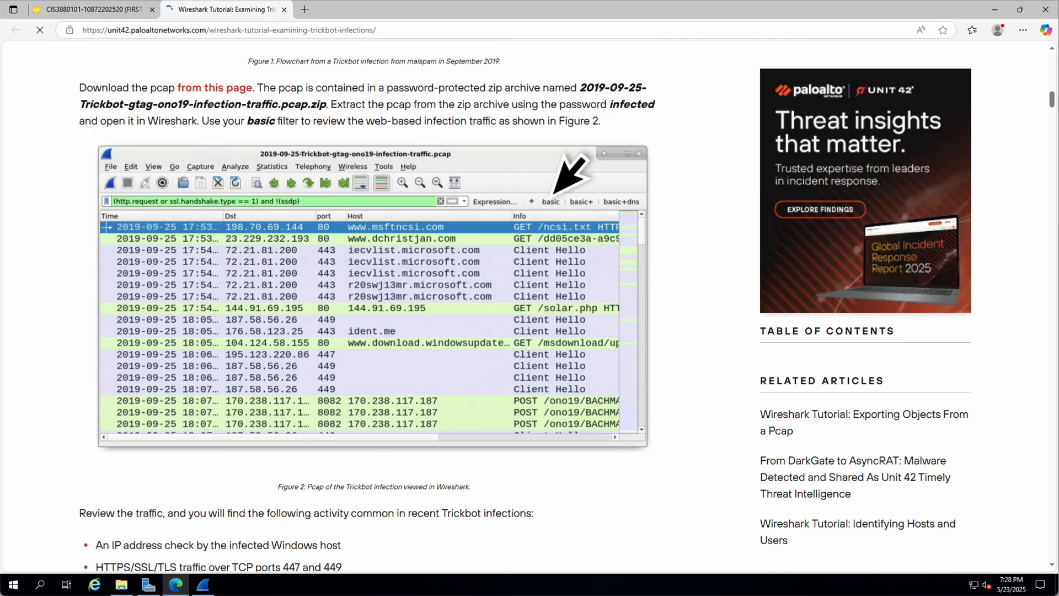
click(204, 586)
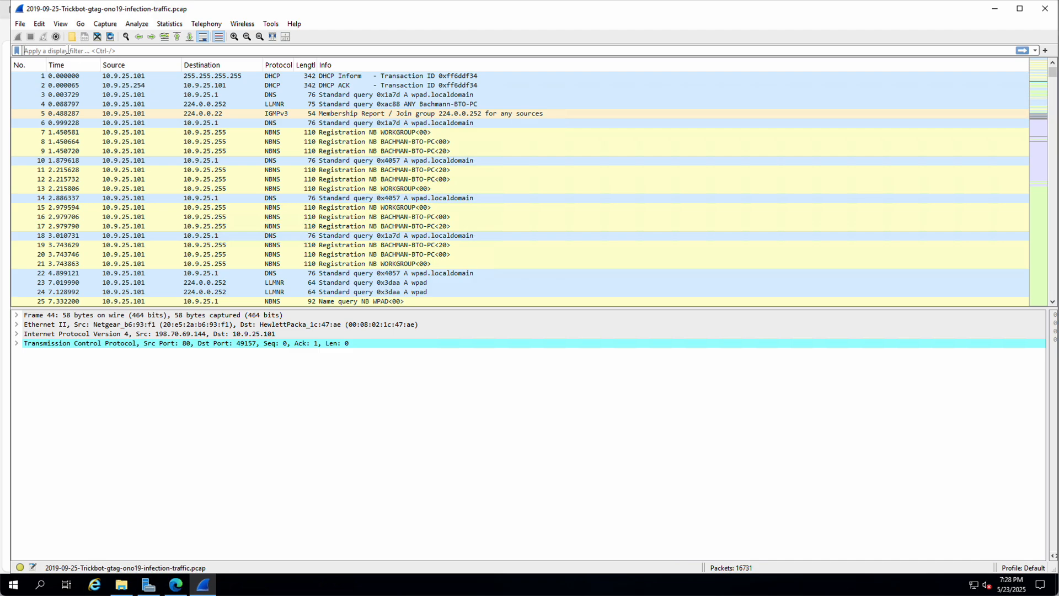
Step: Apply the http.request display filter, narrowing the Trickbot capture to 14 packets
text(()
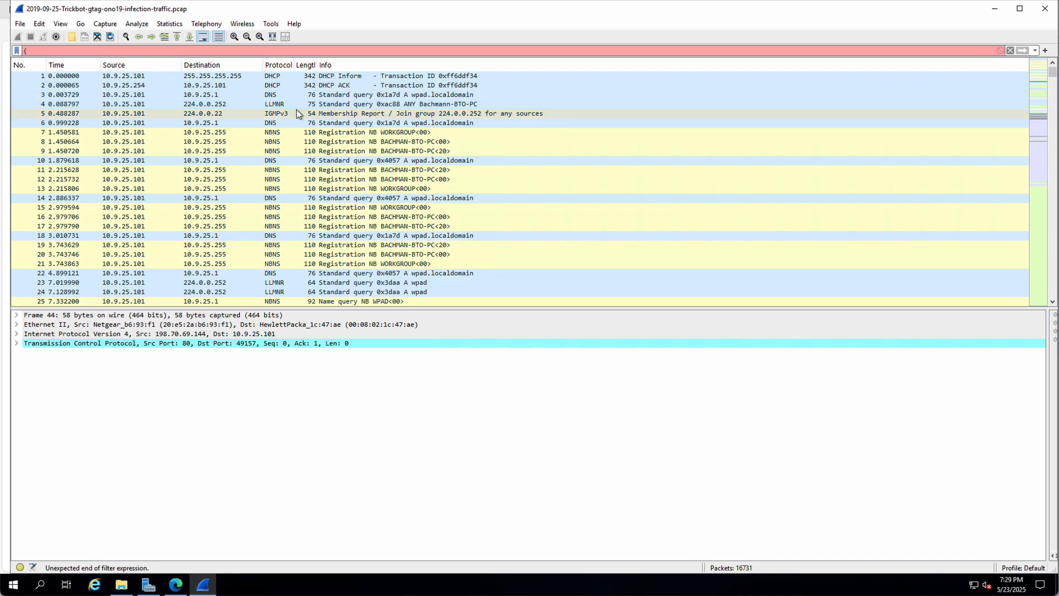
text(http.re)
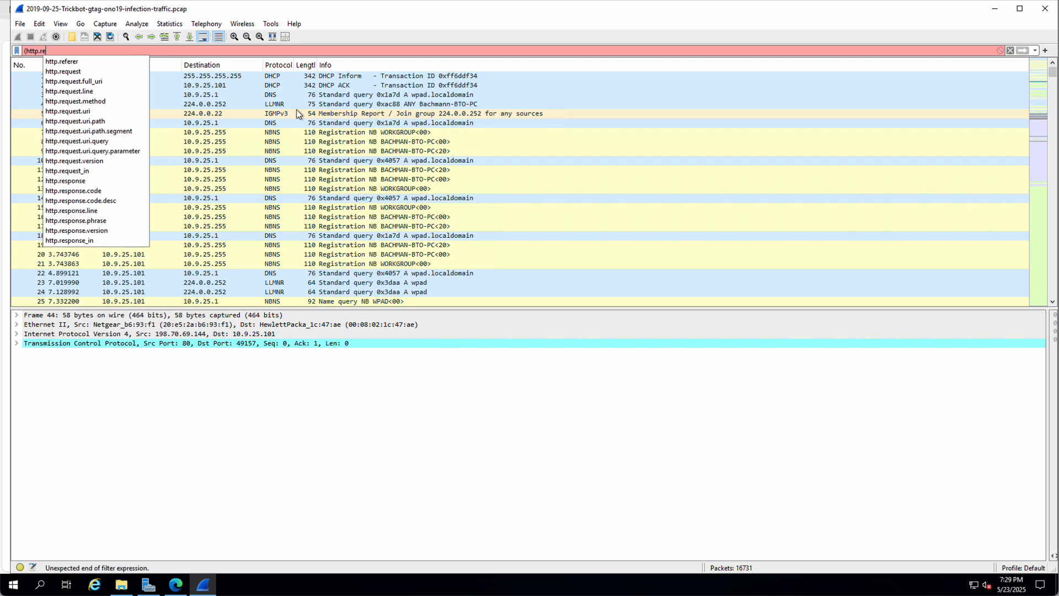
text(quest)
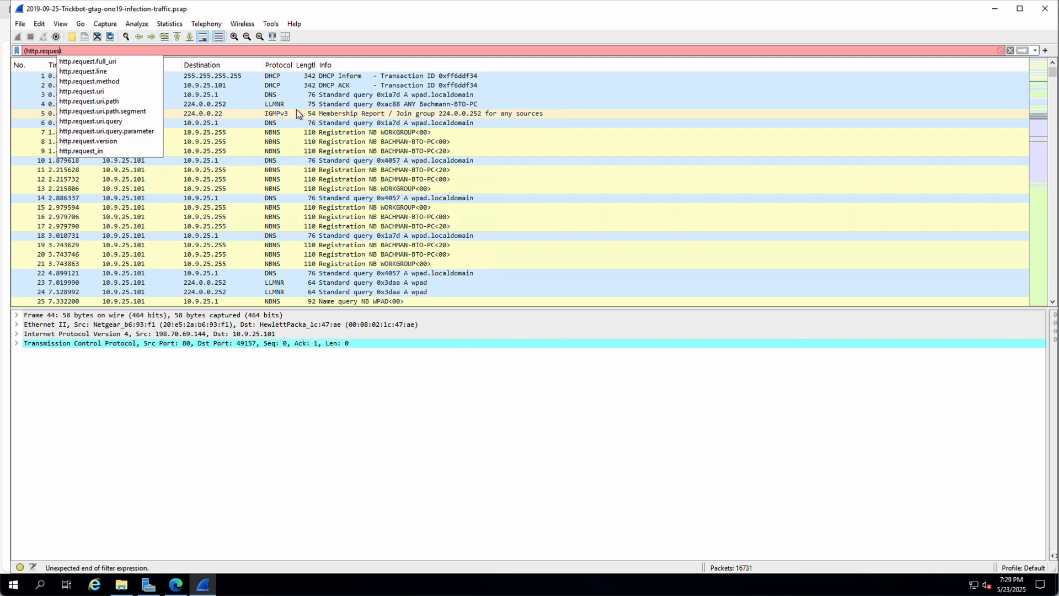
key(Home)
key(Delete)
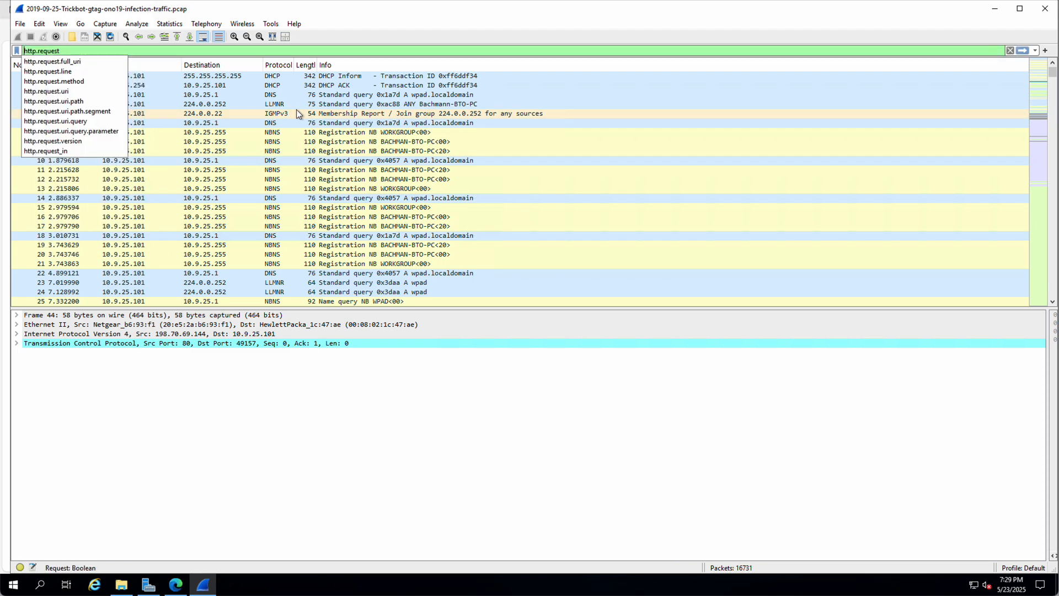
key(Return)
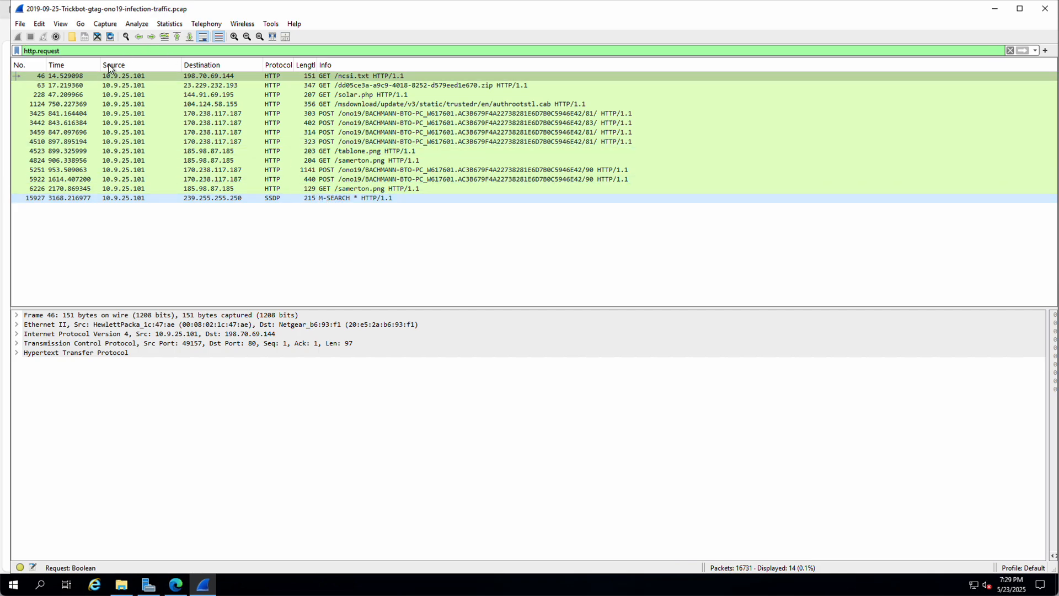
Step: Extend the display filter with 'or ssl.handshake.type==1' and apply it
click(72, 51)
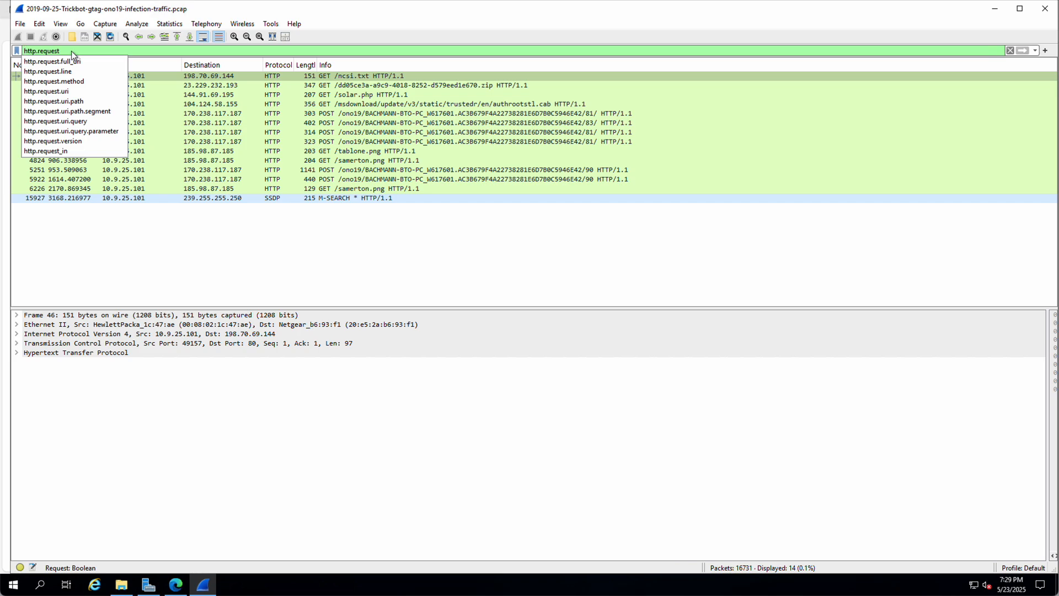
key(Right)
key(Right)
key(Right)
key(Right)
key(Right)
key(Right)
key(Right)
key(Right)
key(Right)
key(Right)
key(Right)
key(Right)
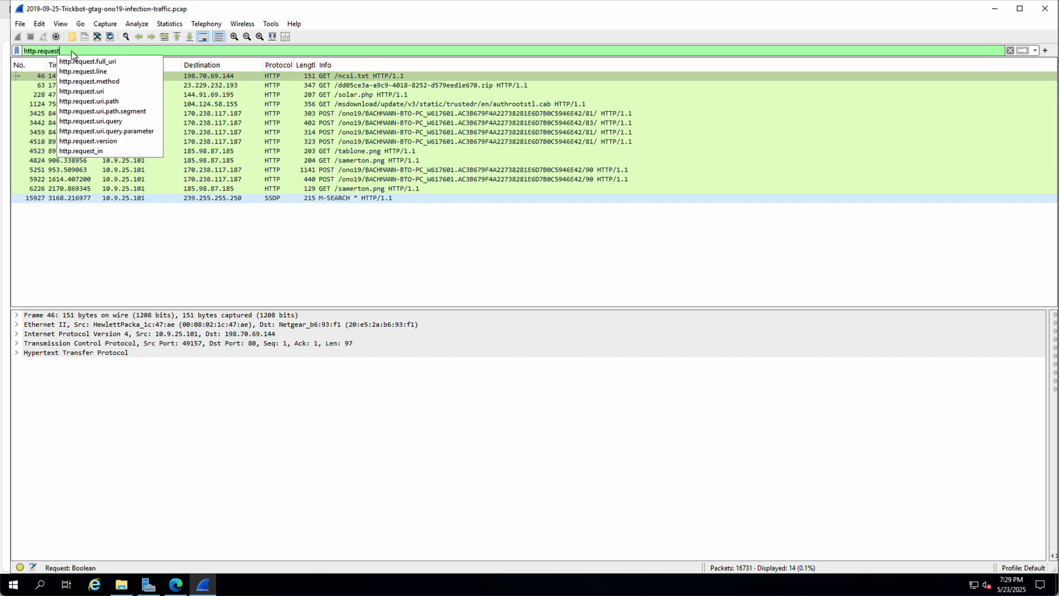
text(or)
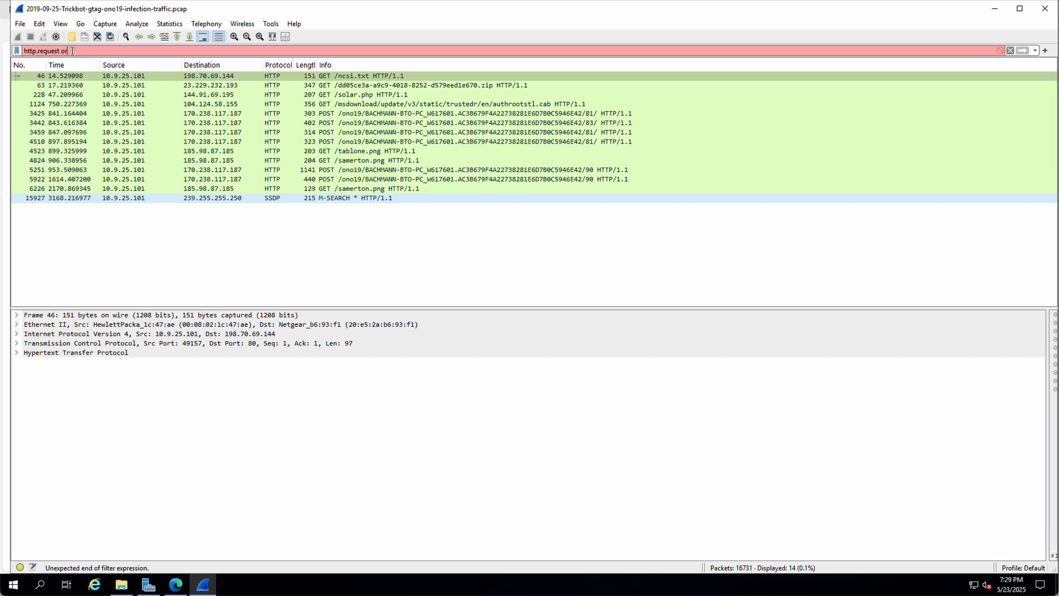
text( ssl)
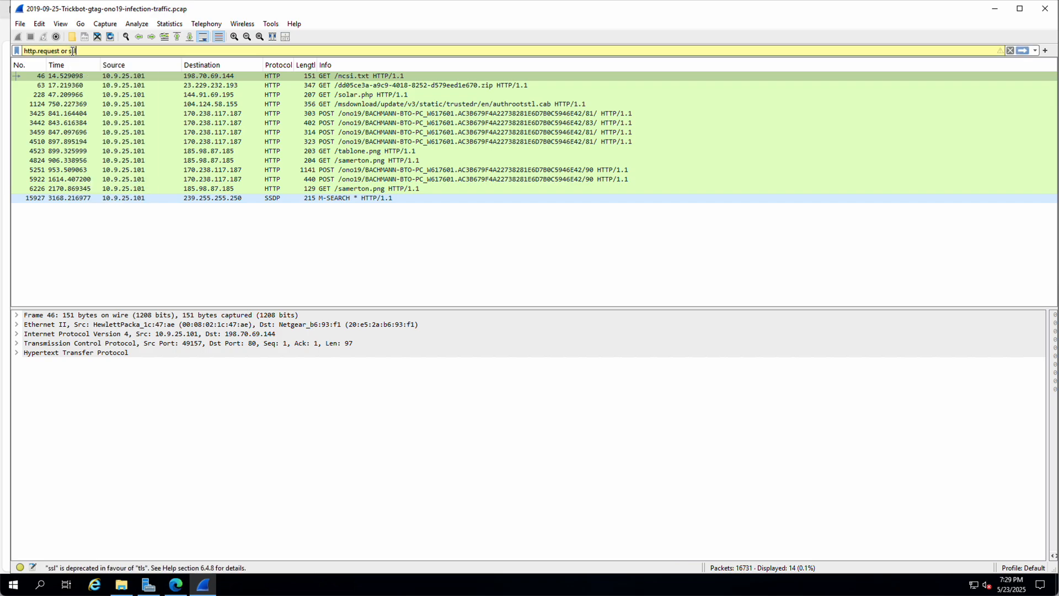
text(.hand)
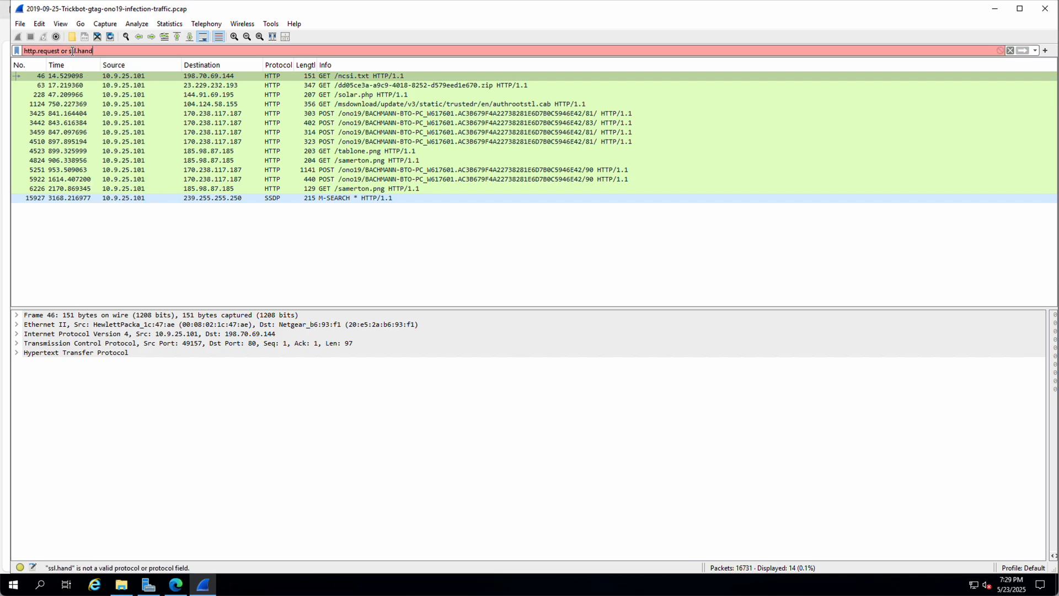
text(shake)
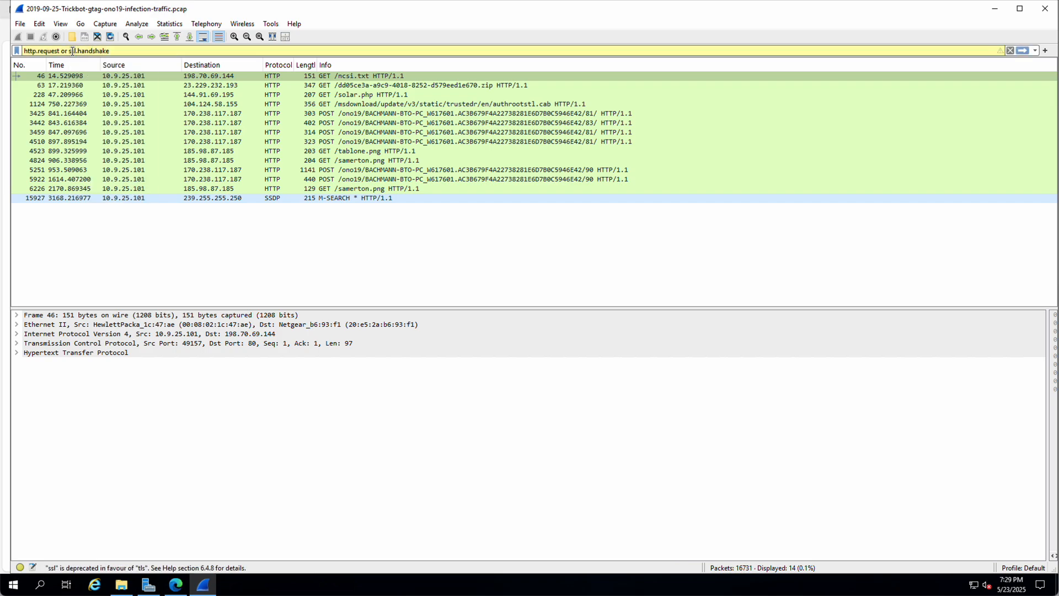
text(.typ)
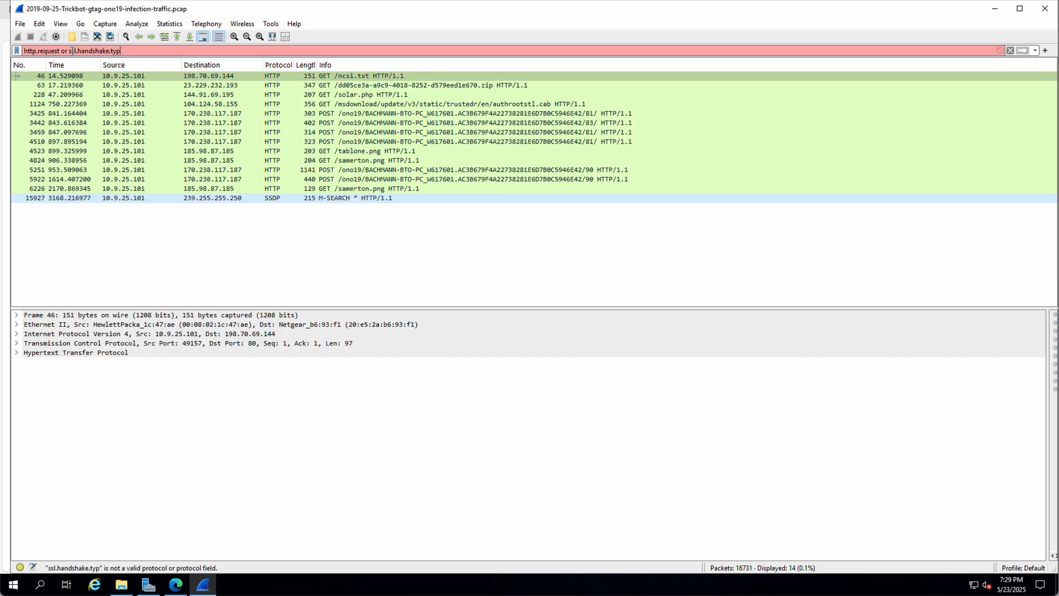
text(e)
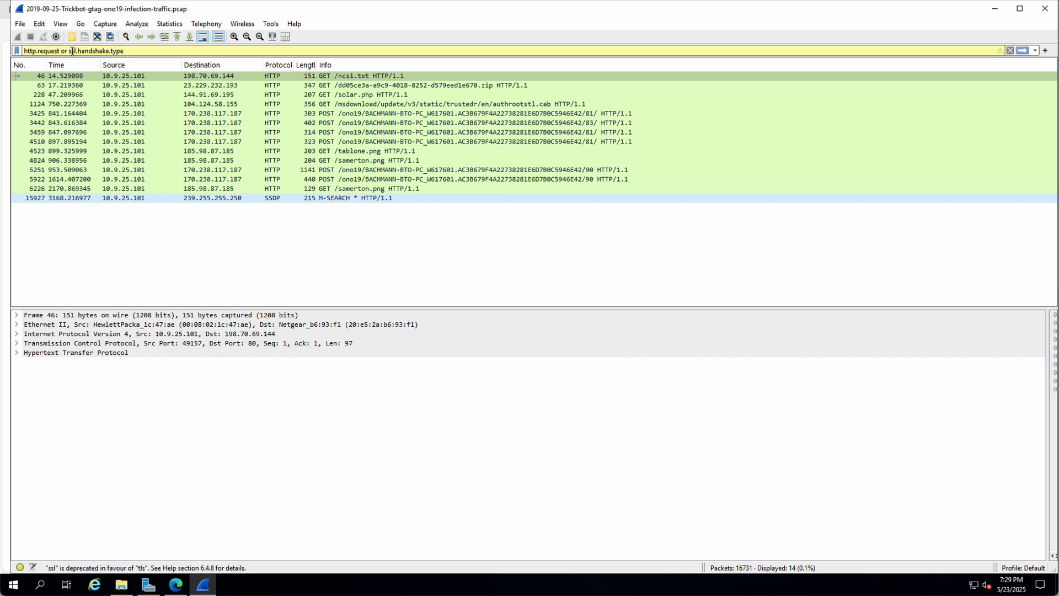
text(==)
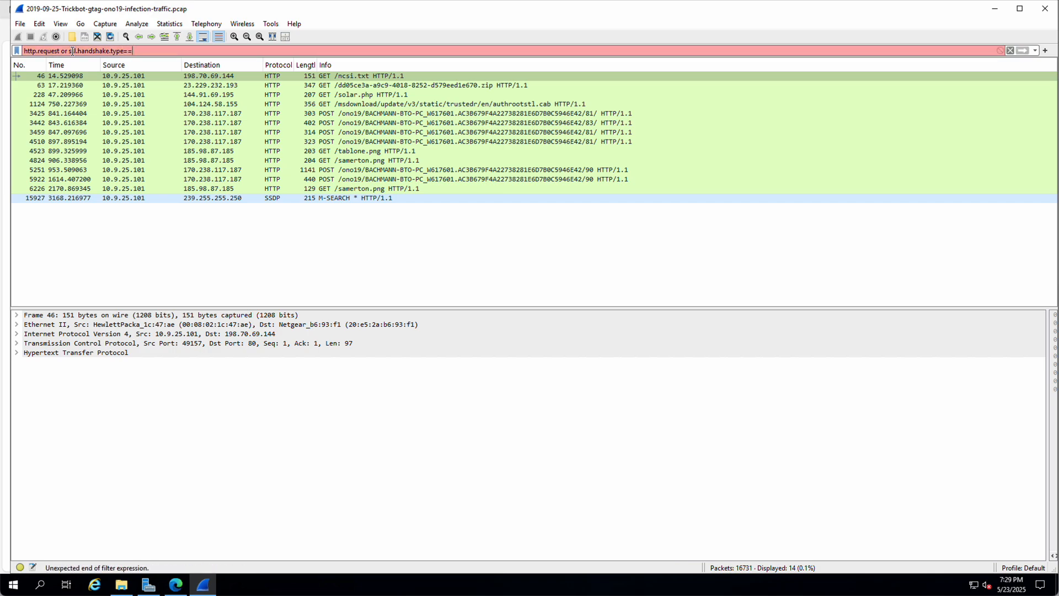
text(1)
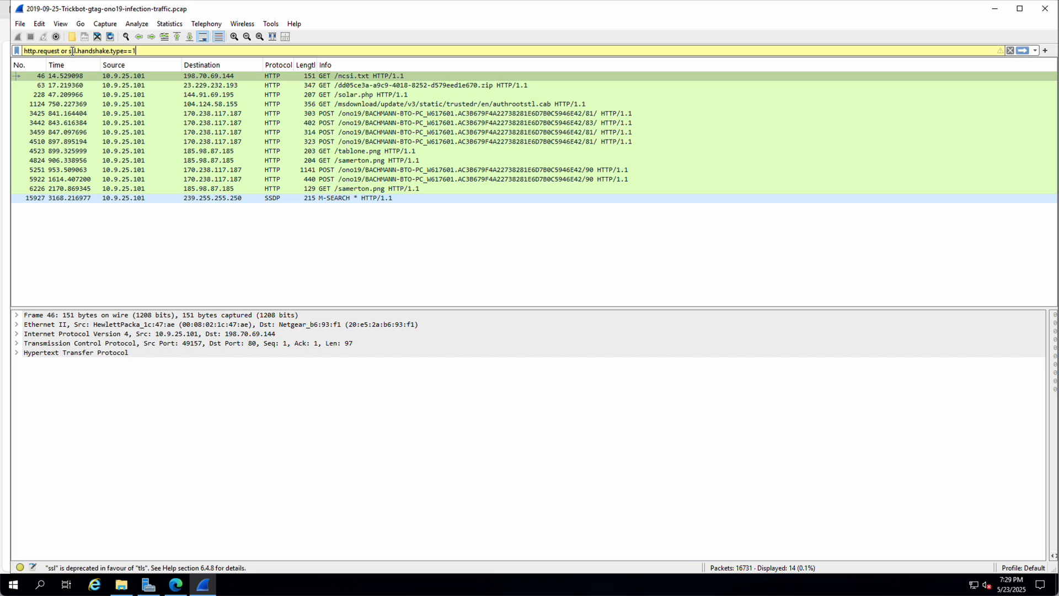
key(Return)
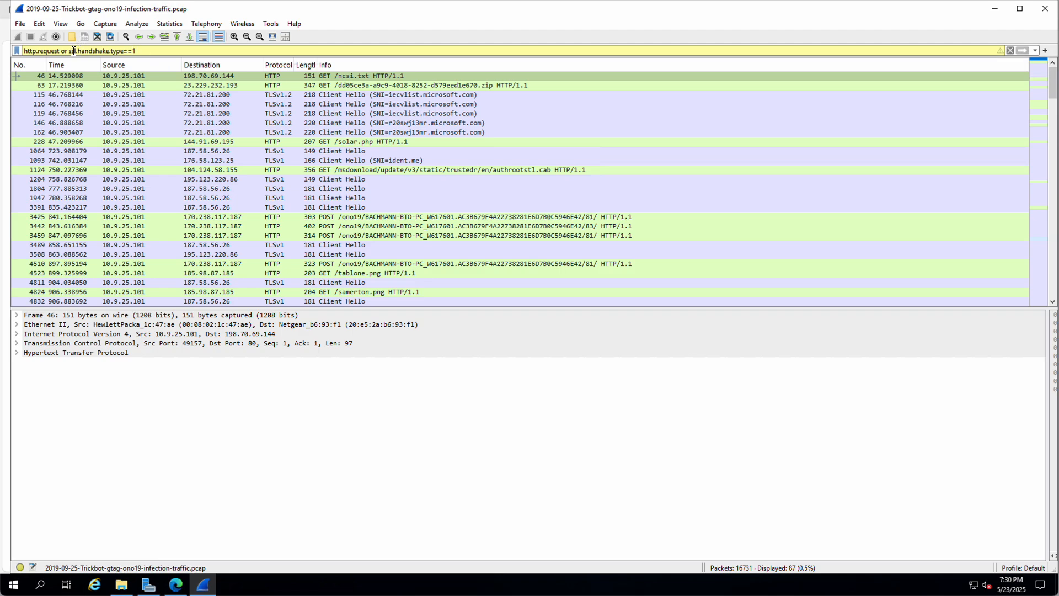
Step: Replace 'ssl' with 'tls' so the filter reads http.request or tls.handshake.type==1
key(Right)
key(BackSpace)
key(BackSpace)
key(BackSpace)
key(BackSpace)
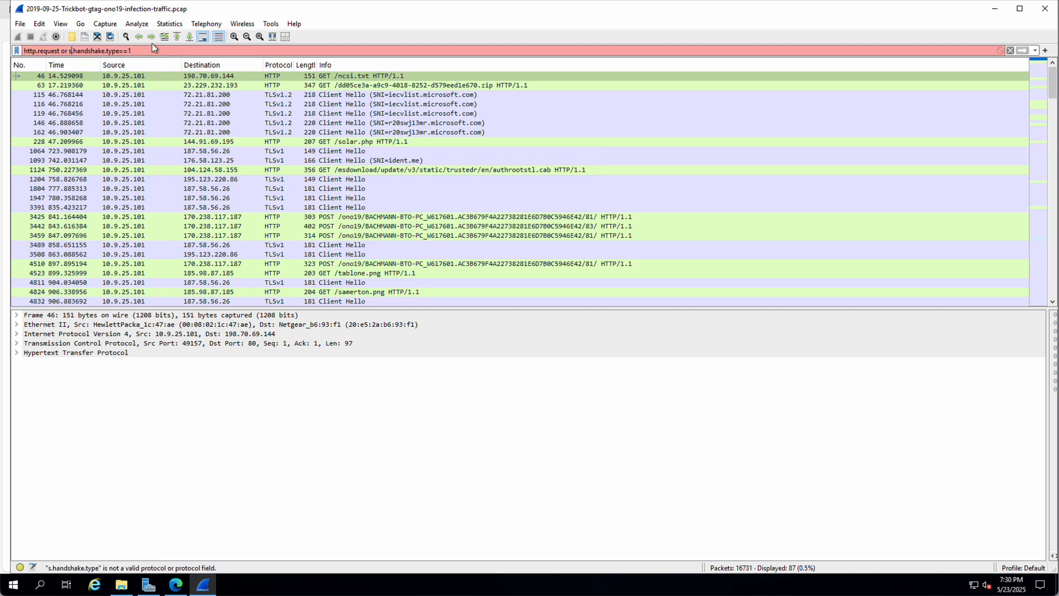
text(tls)
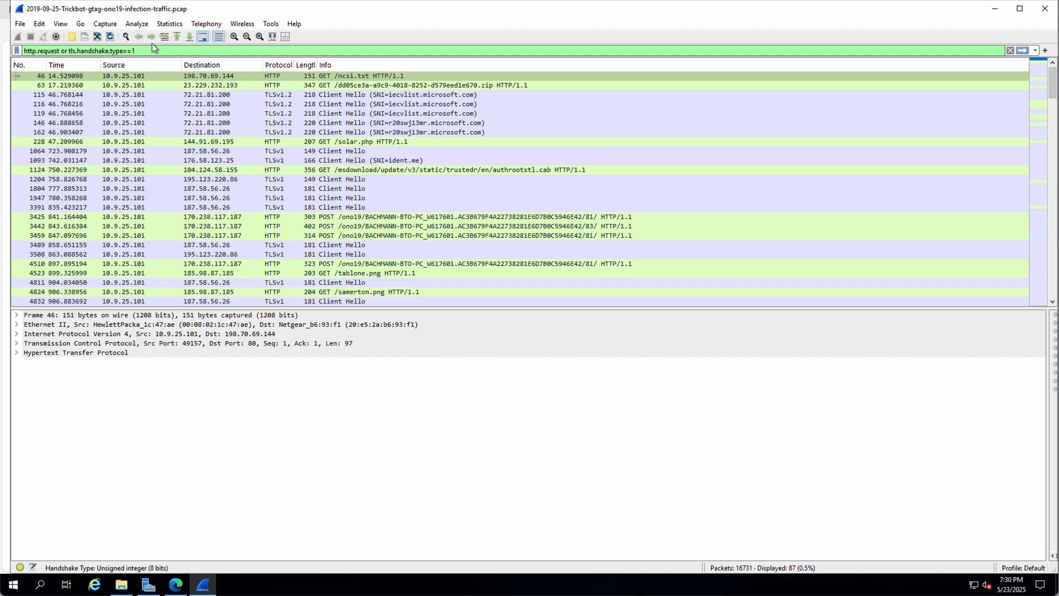
Step: Apply the corrected tls handshake filter, showing 87 packets
key(Return)
key(Left)
key(Left)
key(Left)
key(Left)
key(Left)
key(Left)
key(Left)
key(Left)
key(Left)
key(Left)
key(Left)
key(Left)
key(Left)
key(Left)
key(Left)
key(Left)
key(Left)
key(Left)
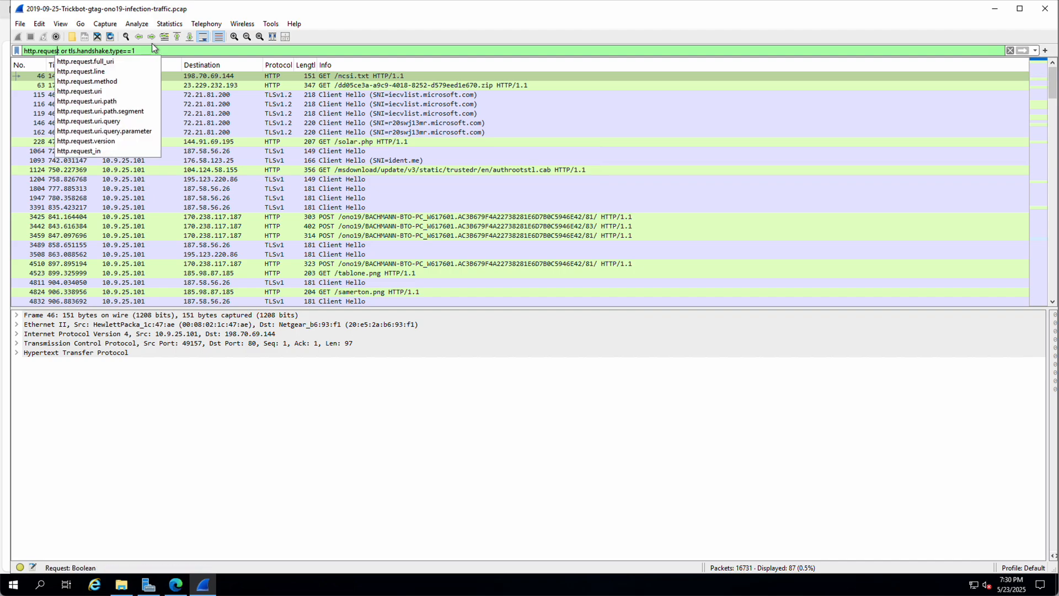
key(Right)
key(Right)
key(Right)
key(Right)
key(Right)
key(Right)
key(Right)
key(Right)
key(Right)
key(Right)
key(Right)
key(Right)
key(Right)
key(Right)
key(Right)
key(Right)
key(Right)
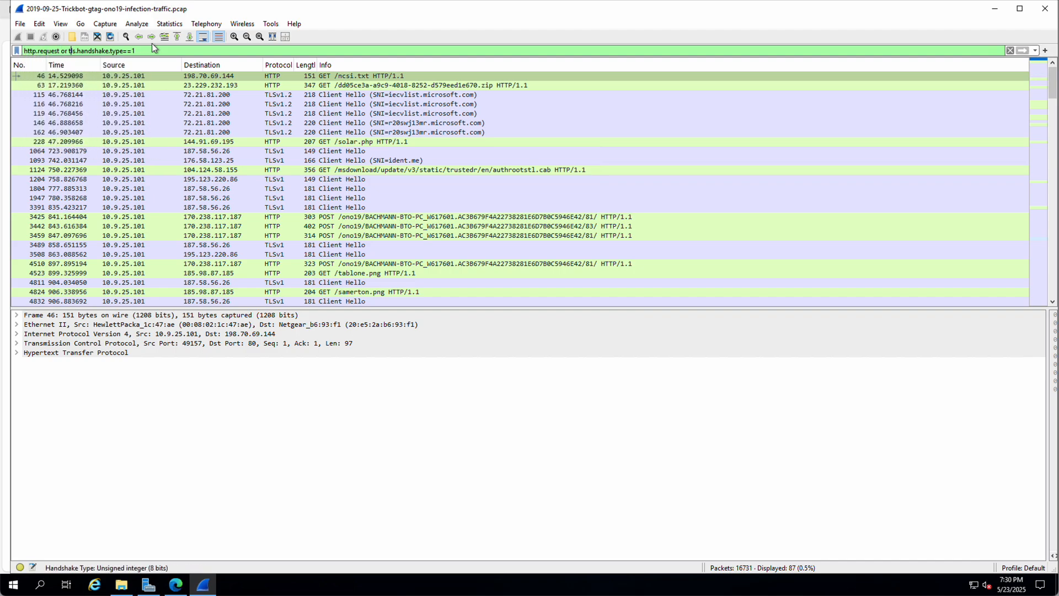
scroll(362, 174, down, 4)
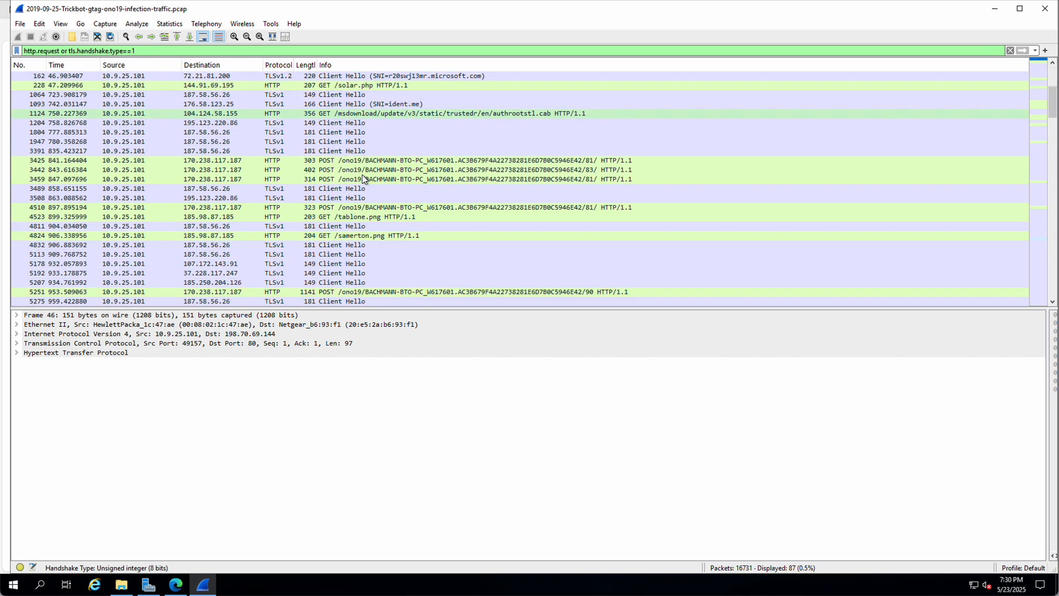
scroll(361, 174, up, 4)
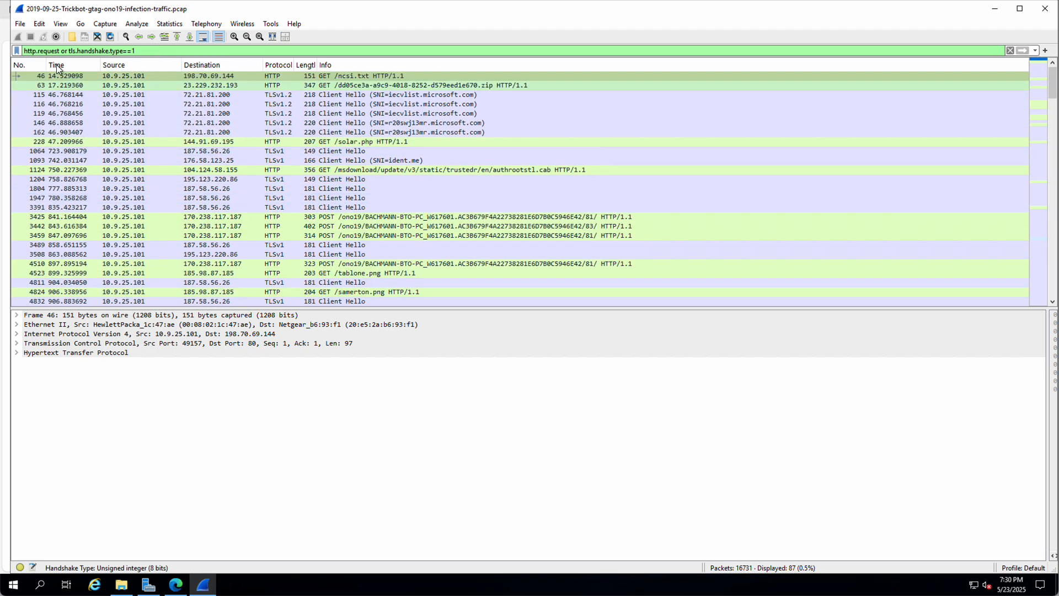
Step: Wrap the filter in parentheses, append 'and !(ssdp)', and apply it, leaving 86 packets
click(24, 51)
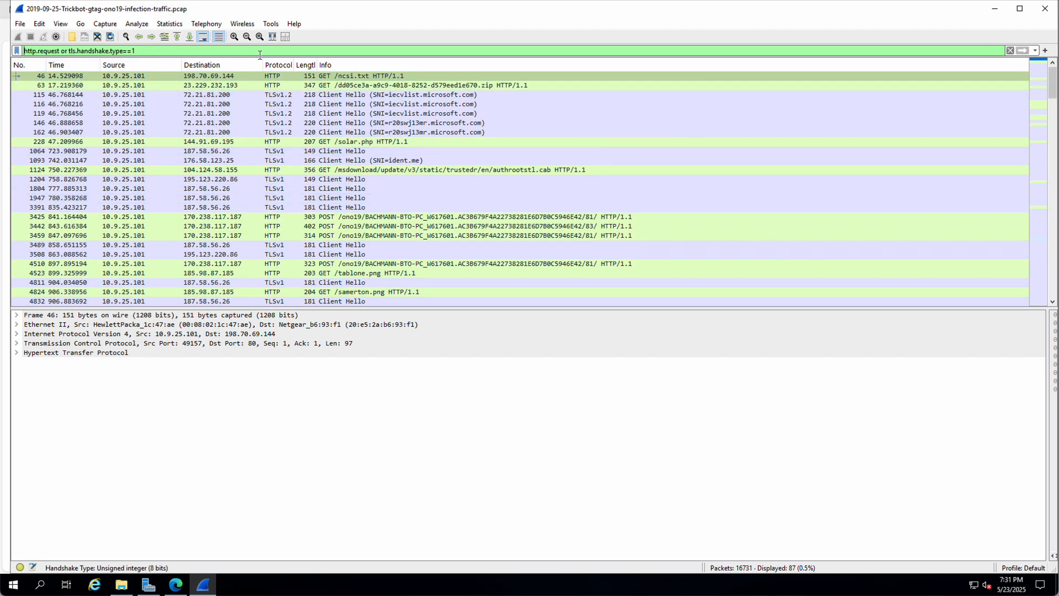
text(()
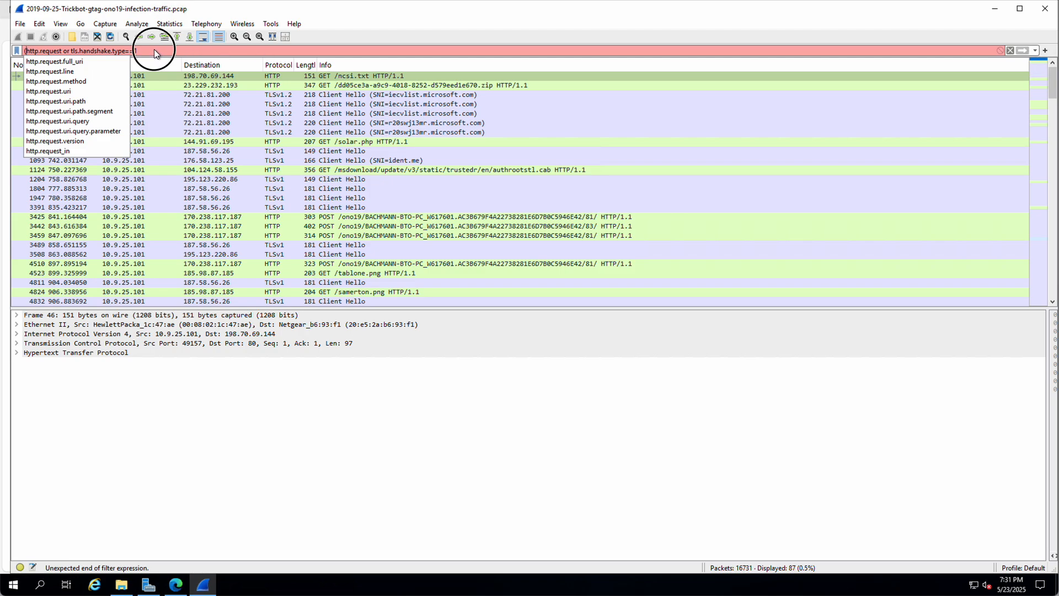
click(154, 51)
text())
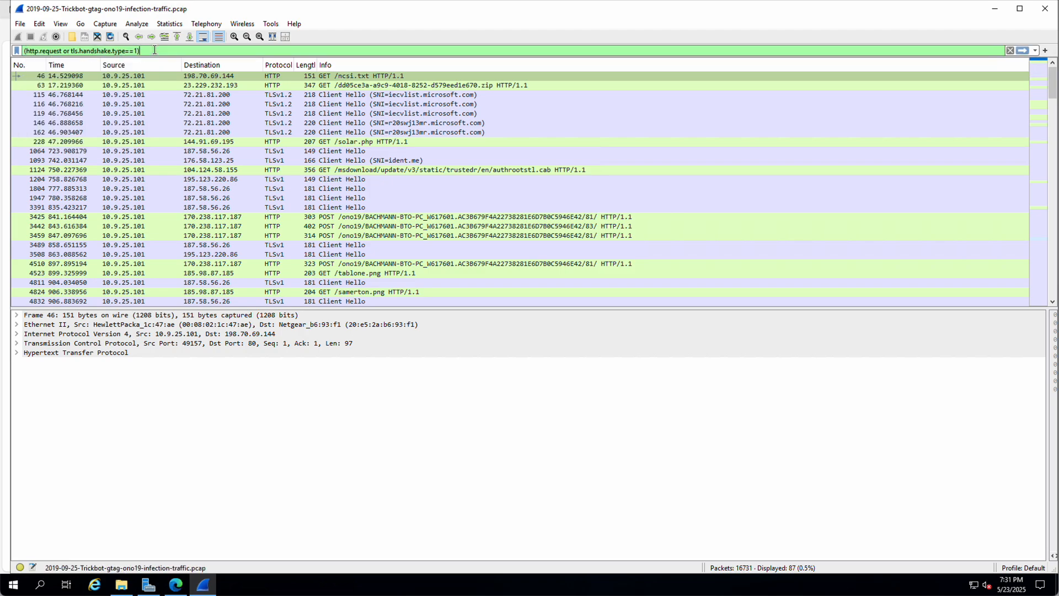
text( and)
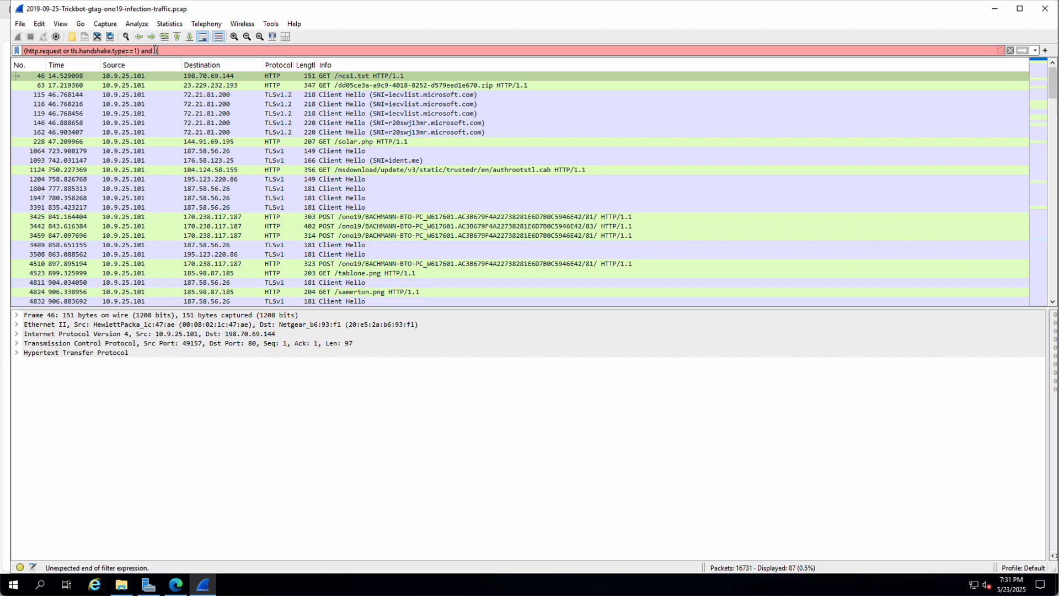
text( !()
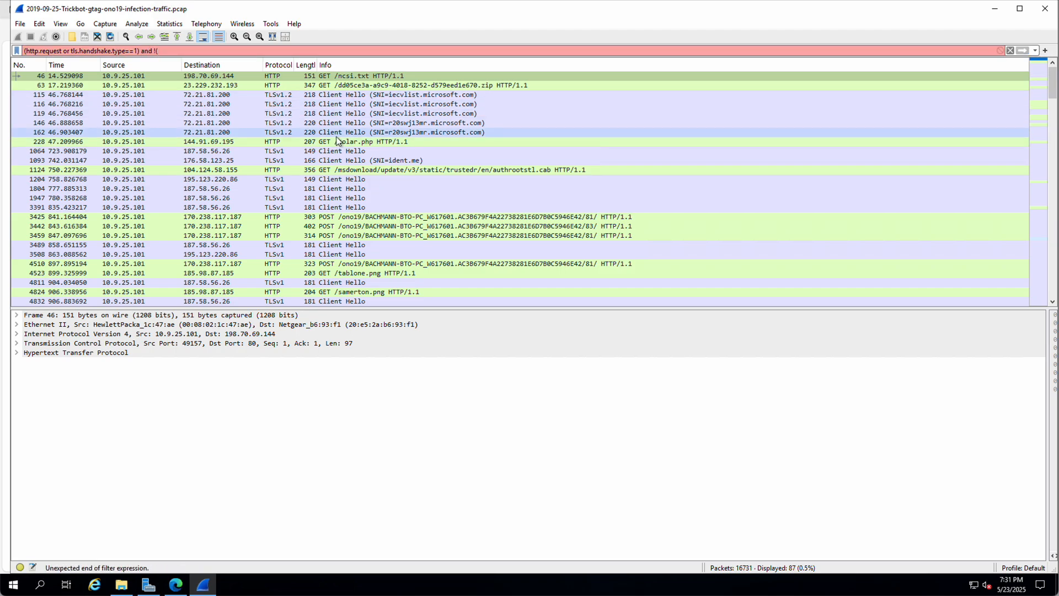
text(ssdp)
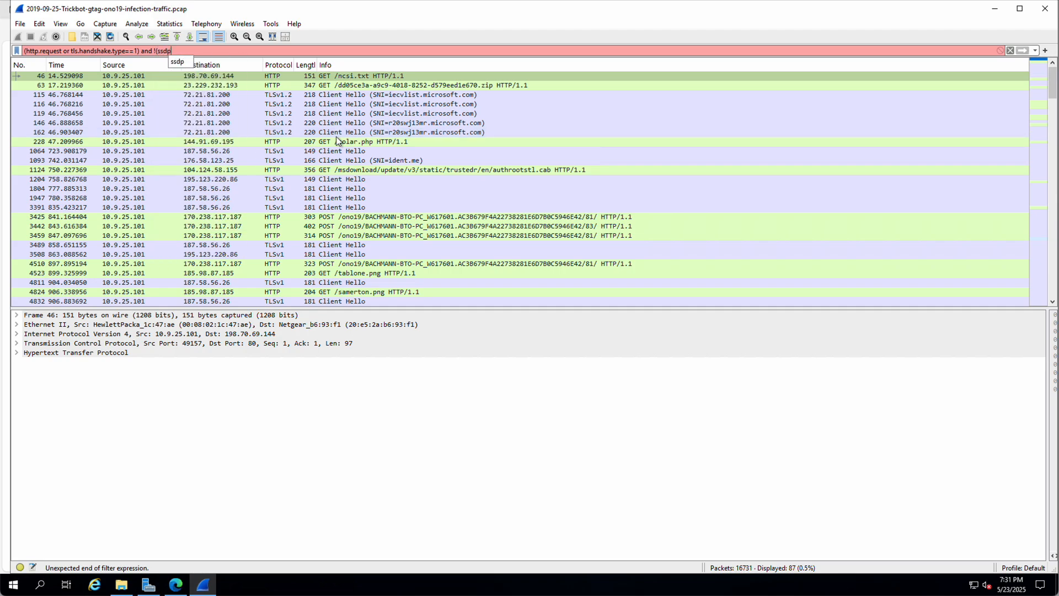
text())
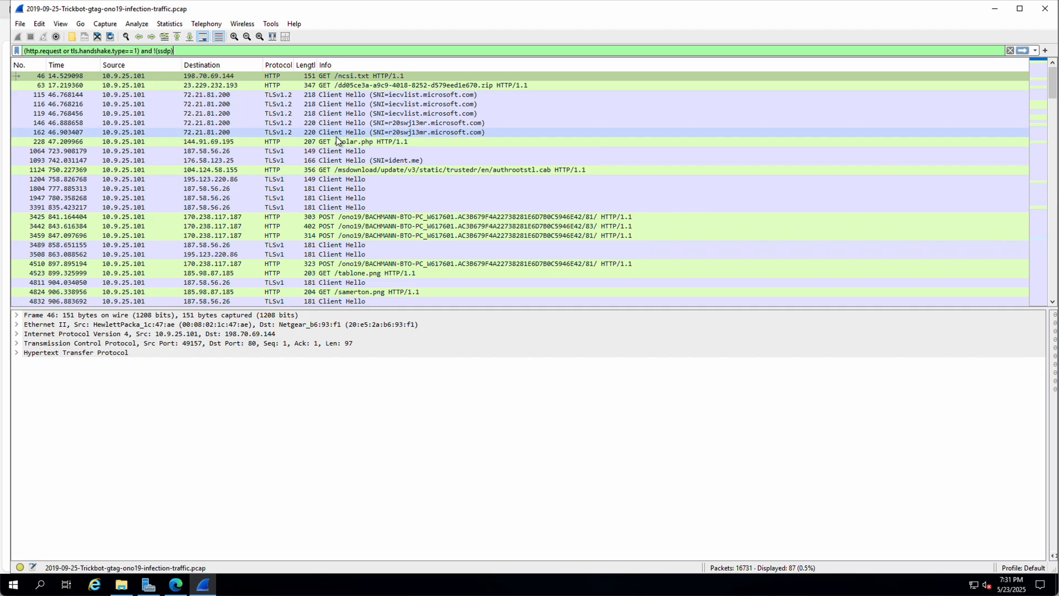
key(Return)
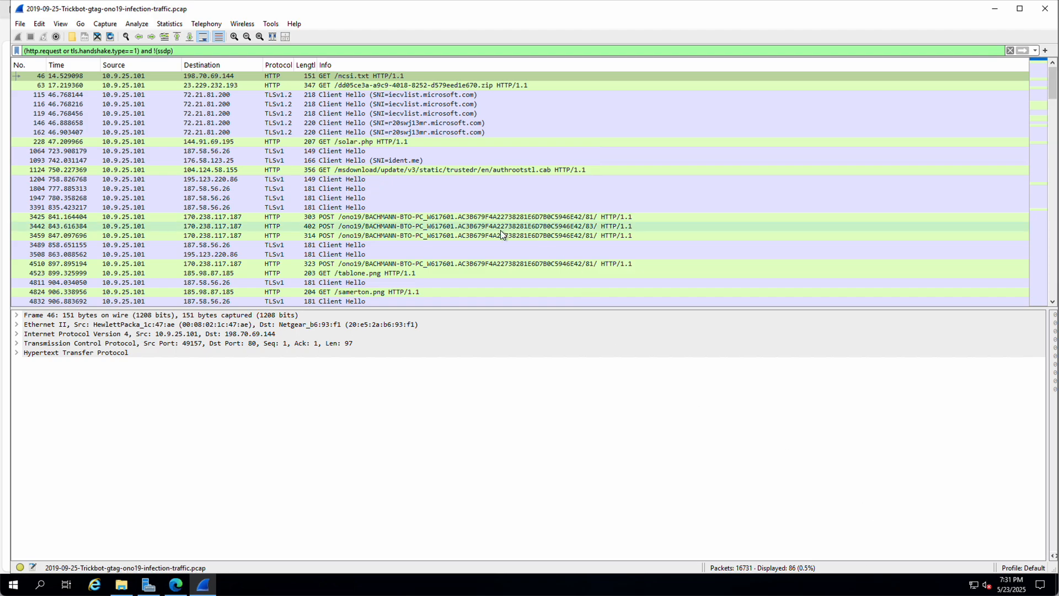
scroll(410, 220, down, 6)
scroll(413, 225, down, 4)
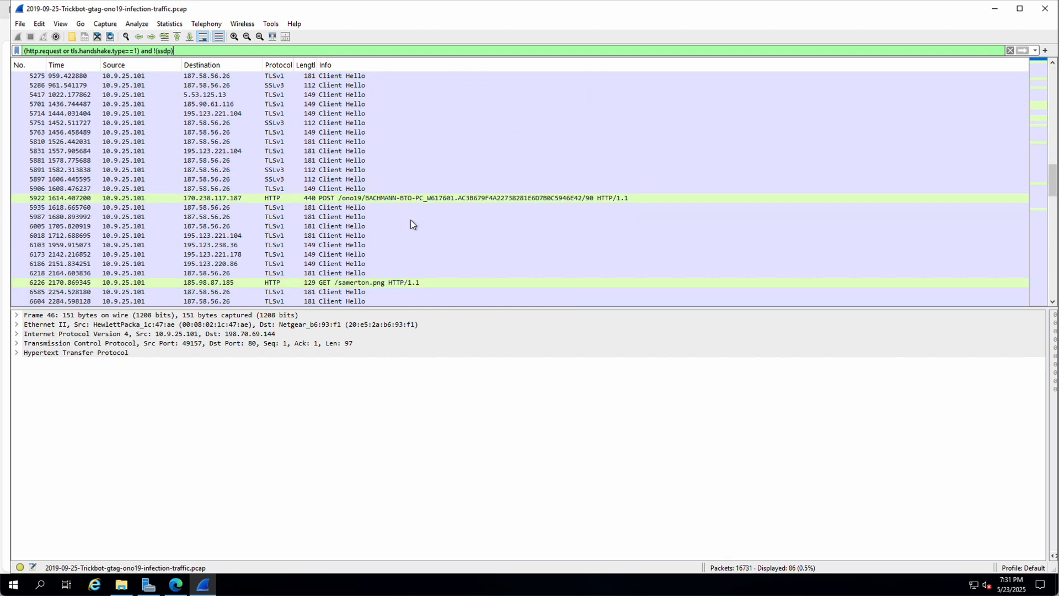
scroll(410, 220, down, 9)
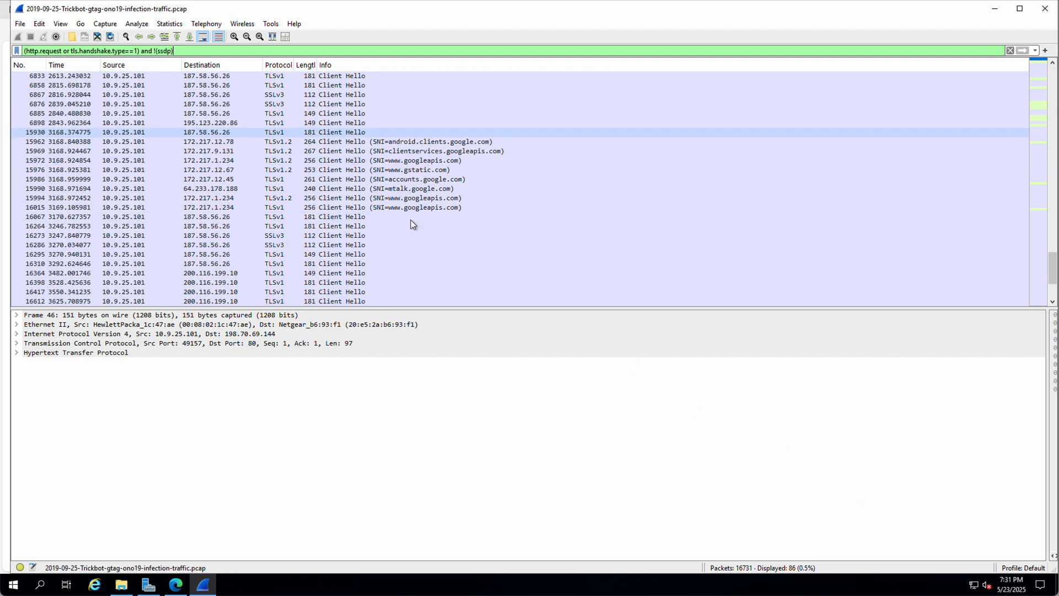
scroll(411, 220, up, 10)
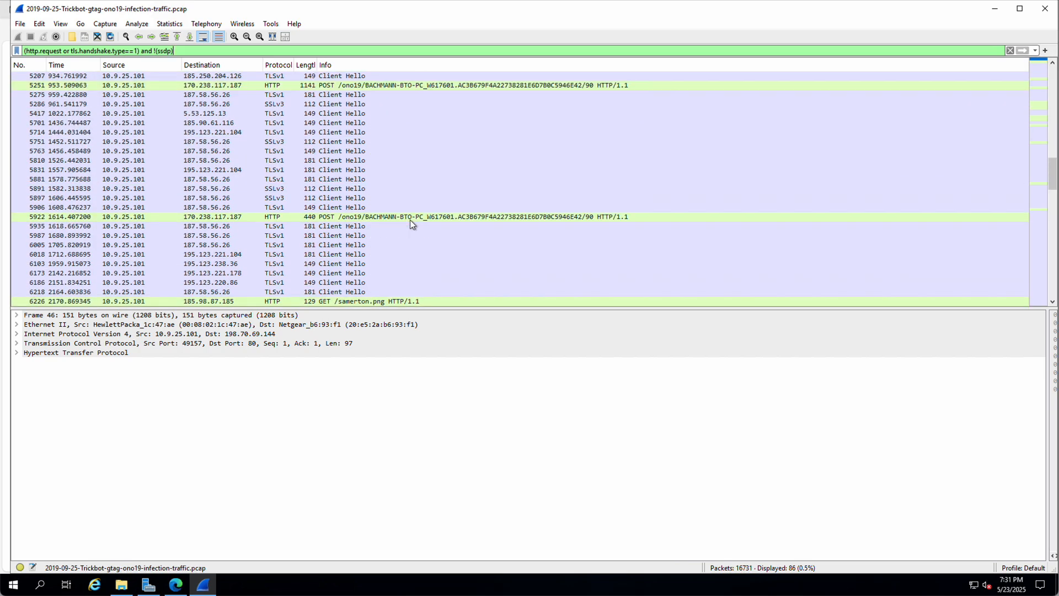
scroll(410, 220, up, 7)
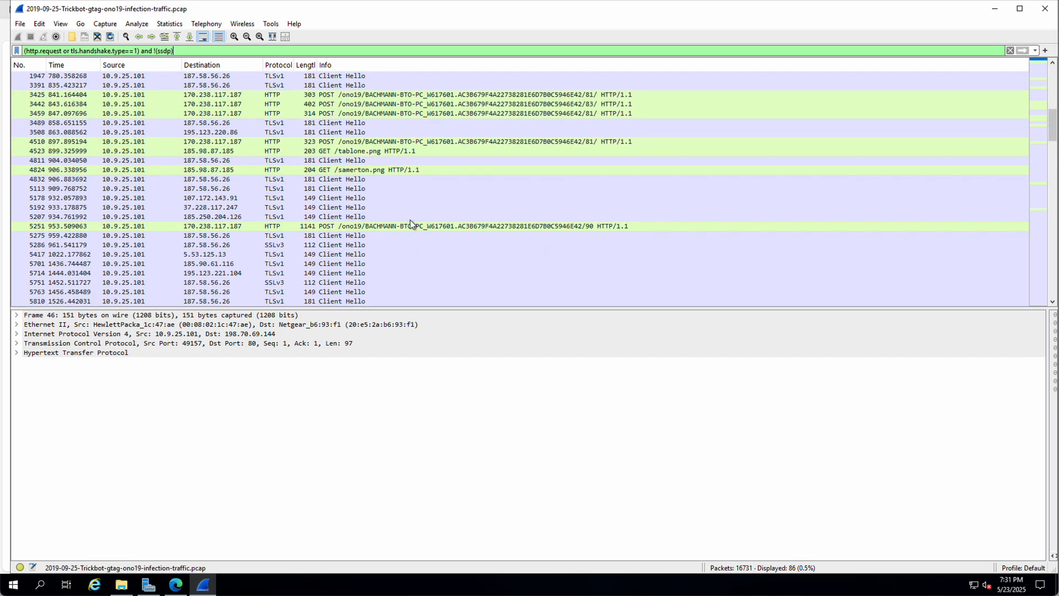
scroll(409, 220, up, 4)
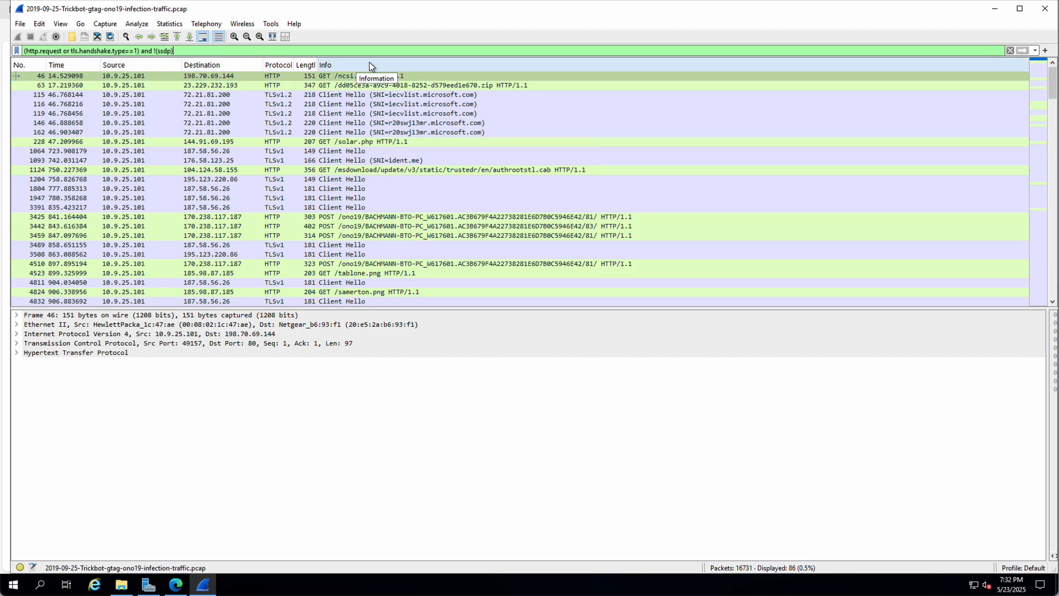
Step: Sort the filtered packet list by the Info column
right_click(445, 65)
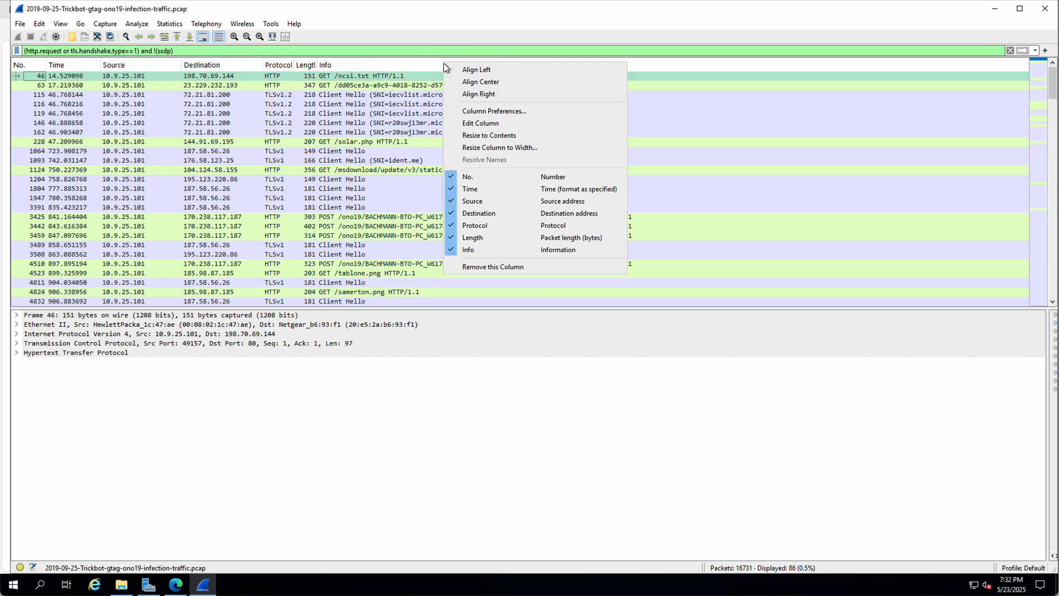
click(415, 64)
click(414, 64)
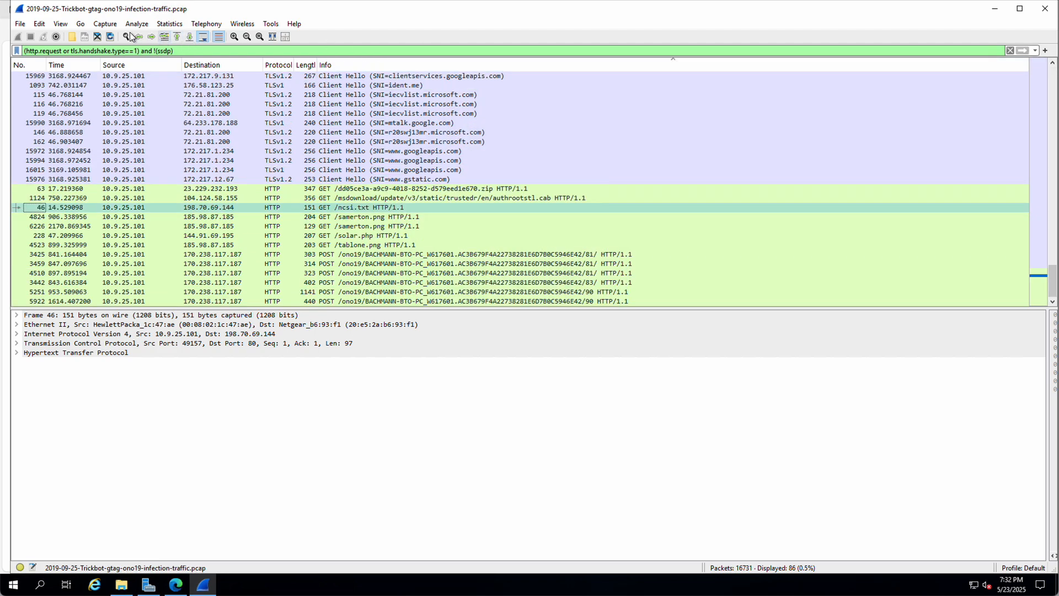
Step: Browse the View menu without changes, then select packet 63, the HTTP GET for a .zip file
click(60, 25)
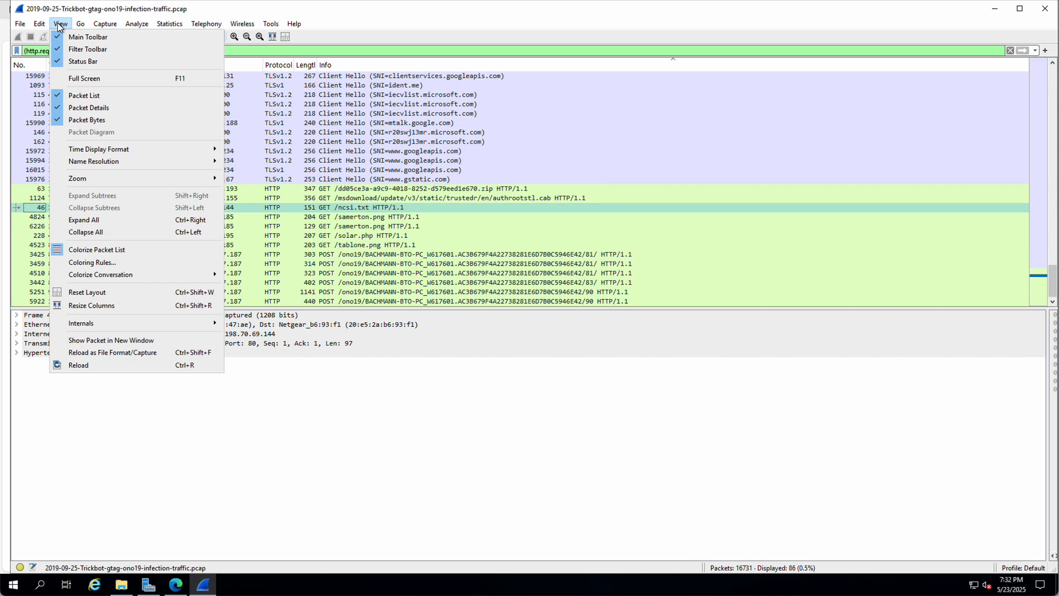
mouse_move(109, 160)
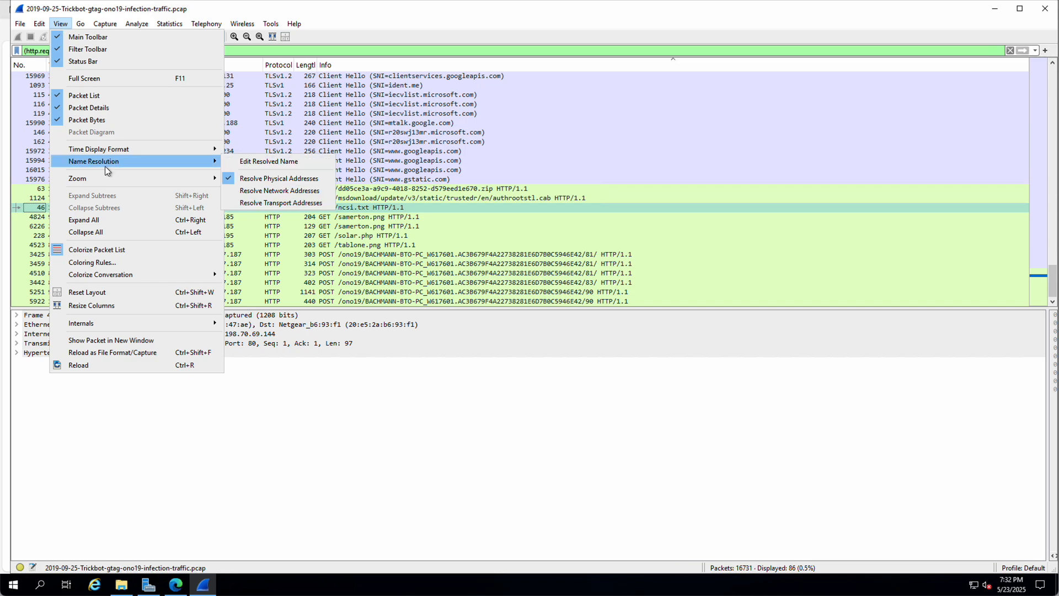
click(359, 24)
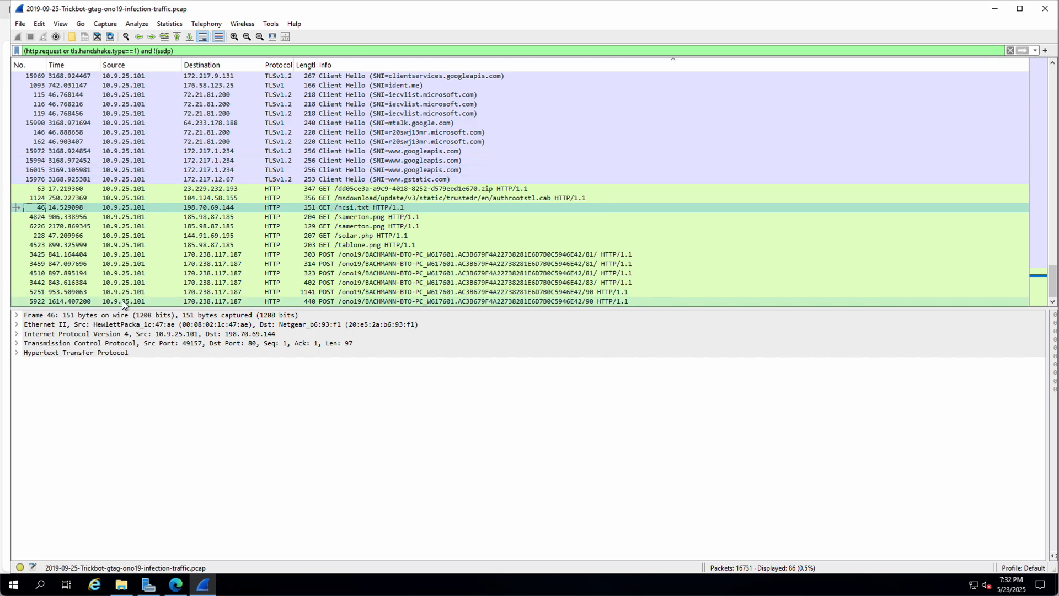
click(196, 190)
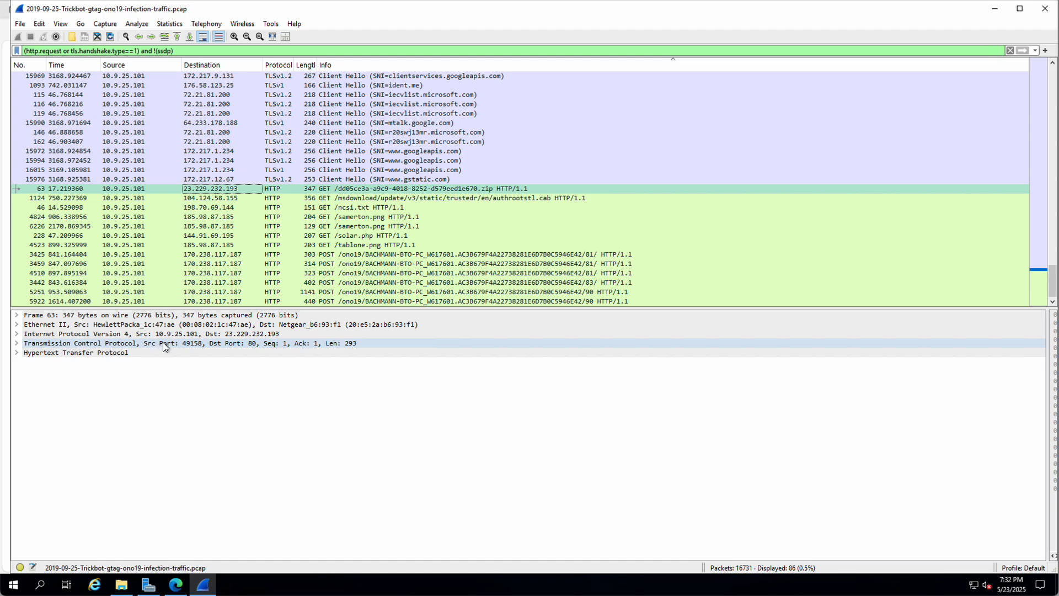
Step: Add packet 63's TCP Destination Port as a column beside Destination, then return to the Unit 42 tutorial
click(17, 343)
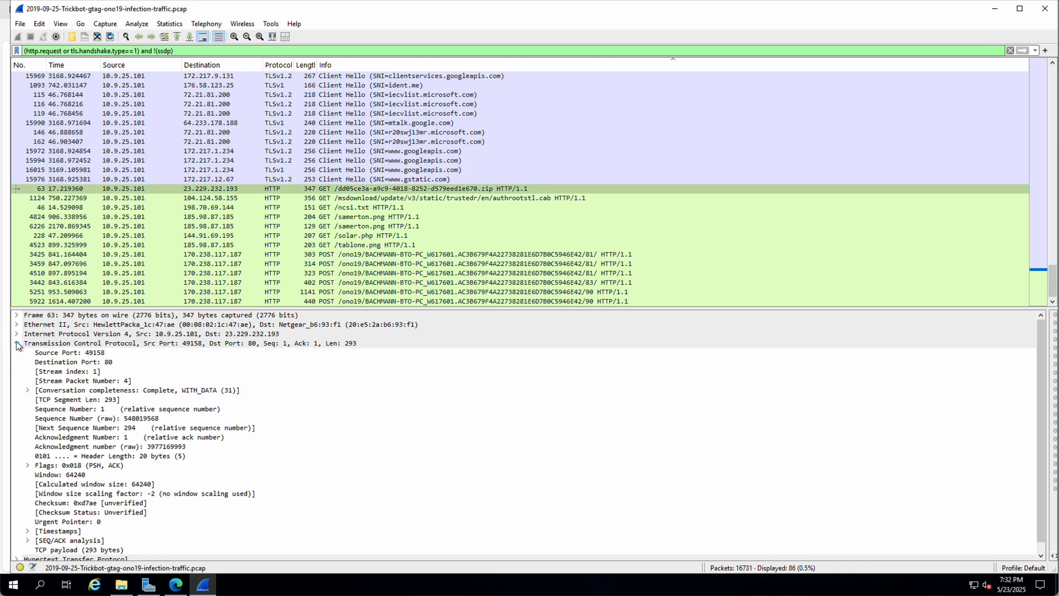
click(77, 364)
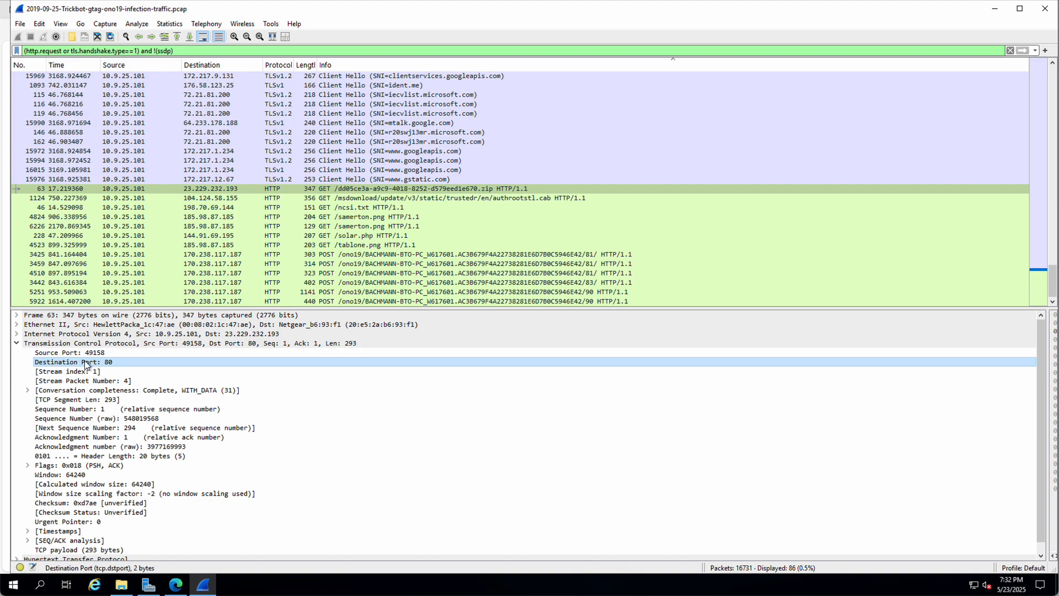
right_click(86, 366)
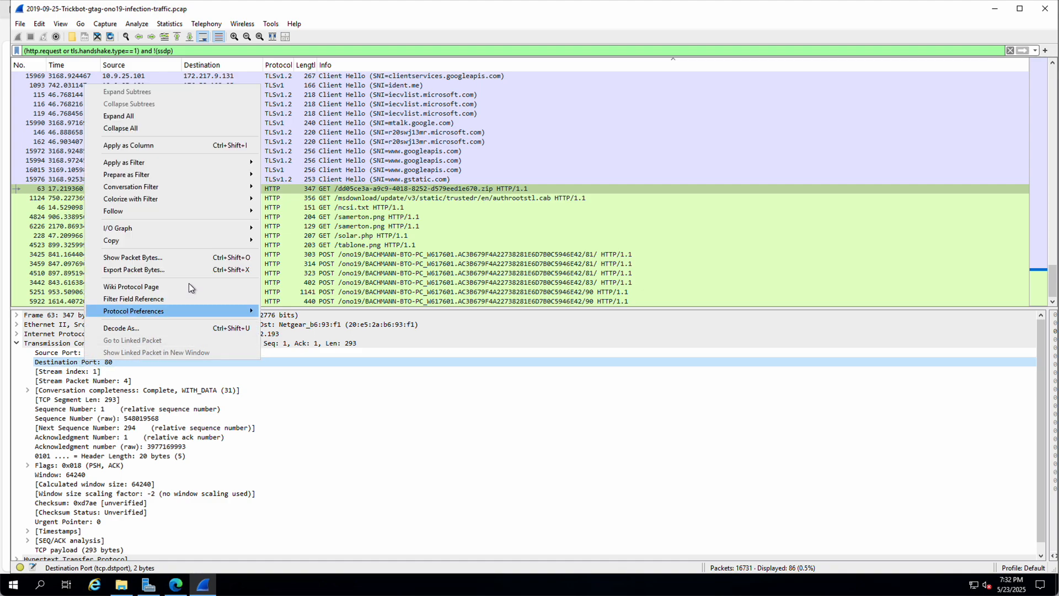
click(141, 145)
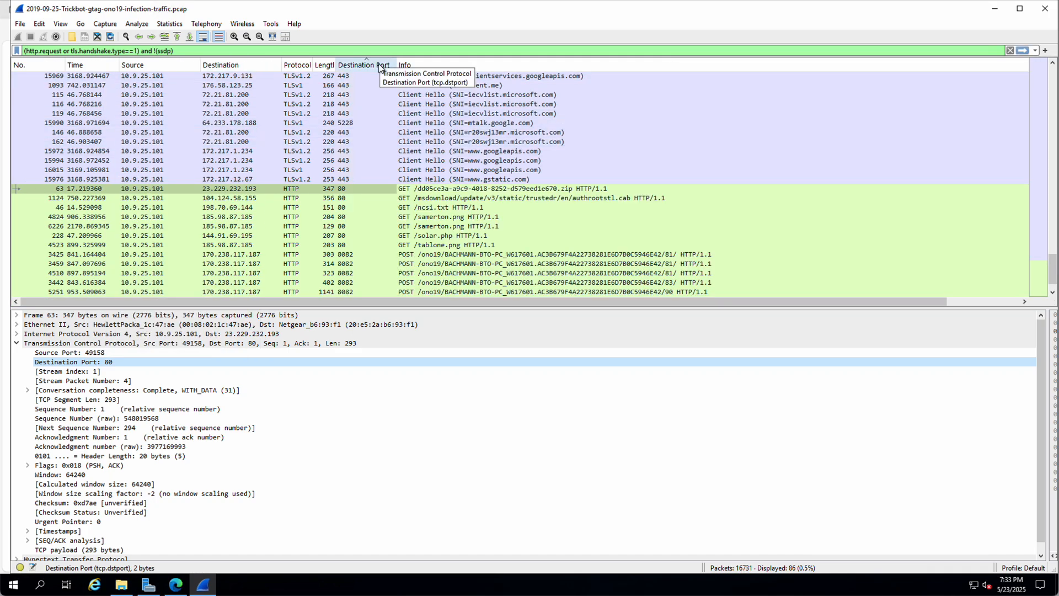
drag(375, 66, 296, 65)
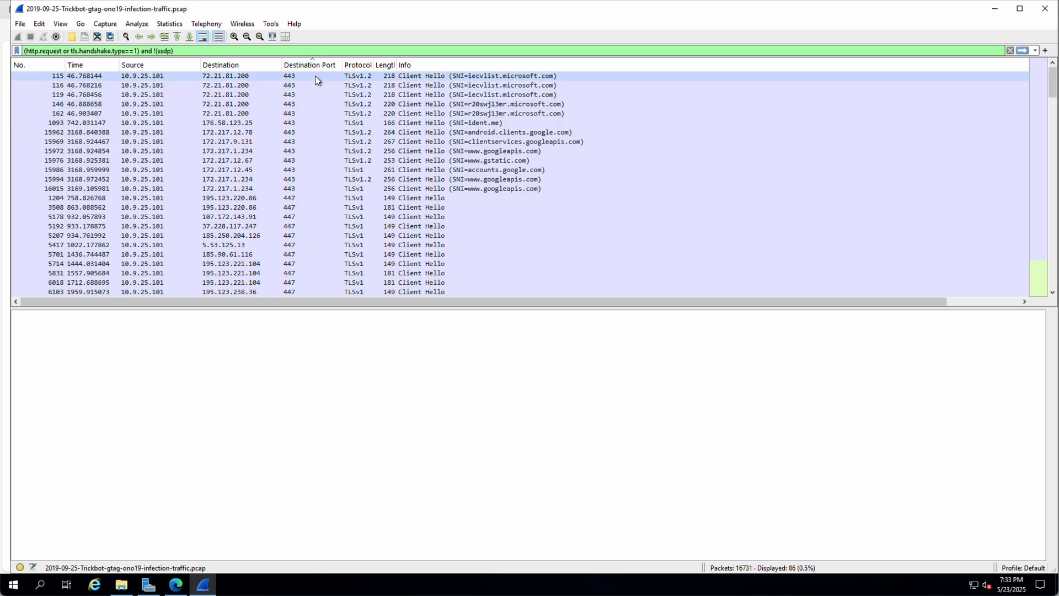
click(175, 586)
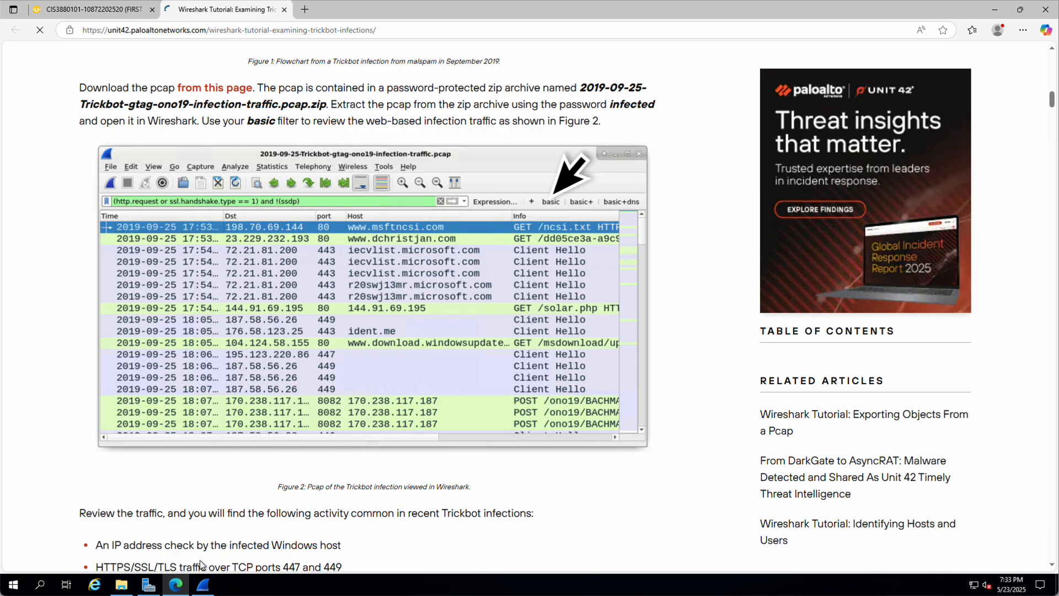
click(203, 584)
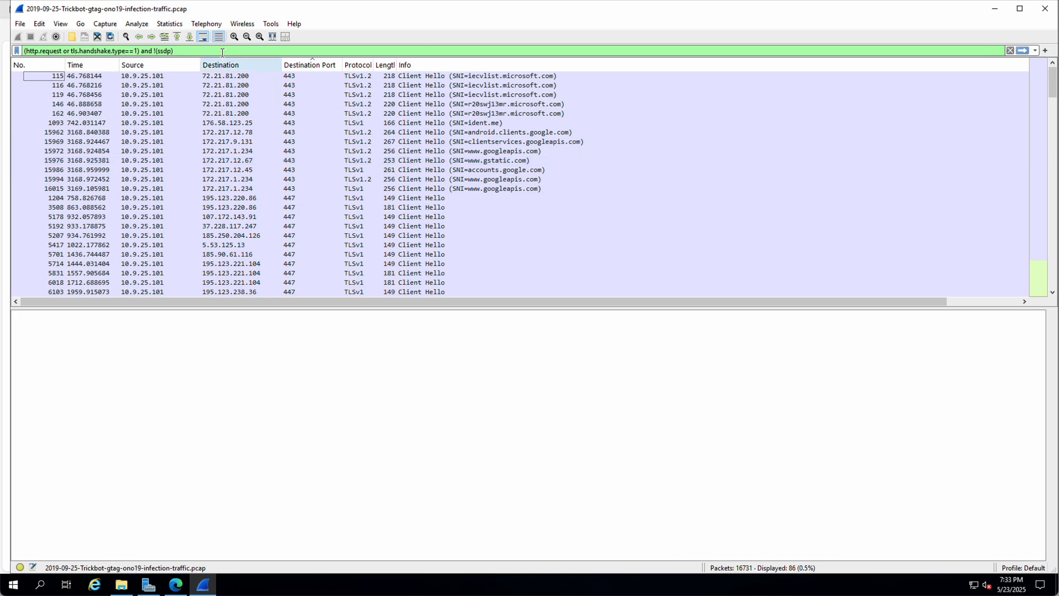
Step: Re-sort packets by number and select packet 46, collapsing its TCP details
click(48, 64)
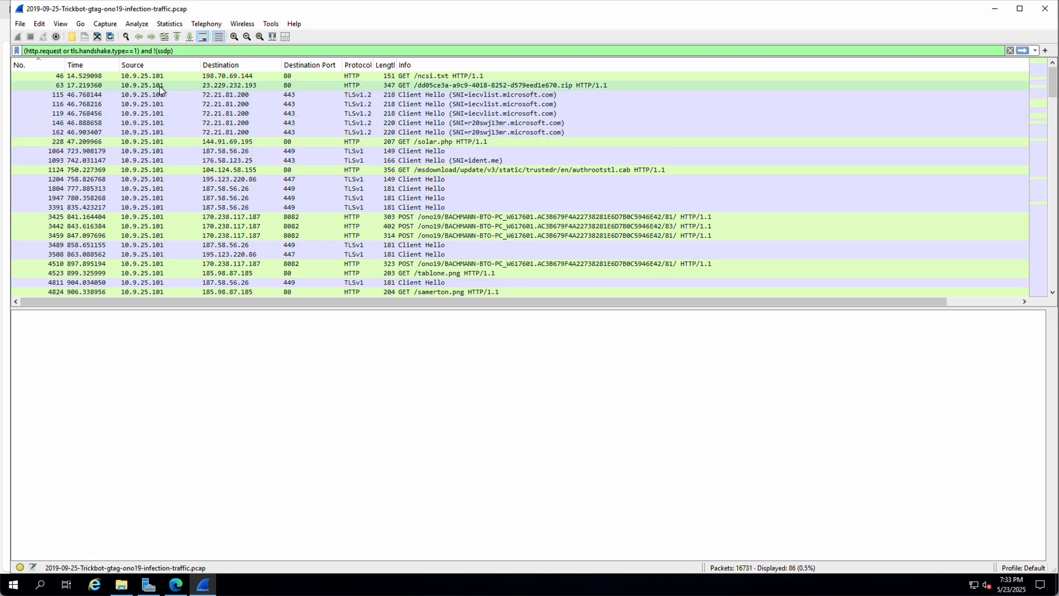
click(132, 77)
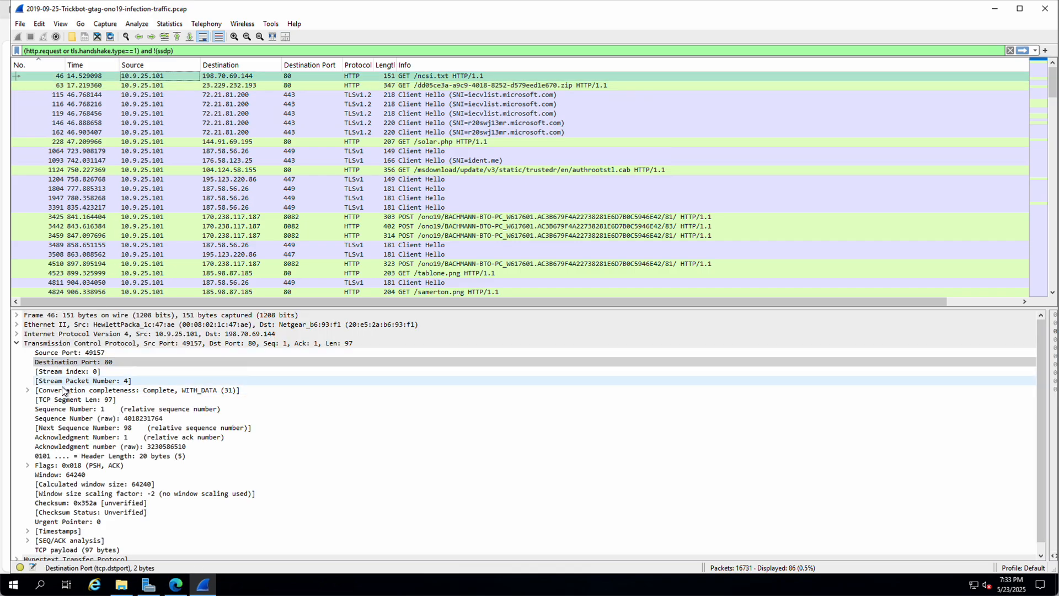
click(16, 343)
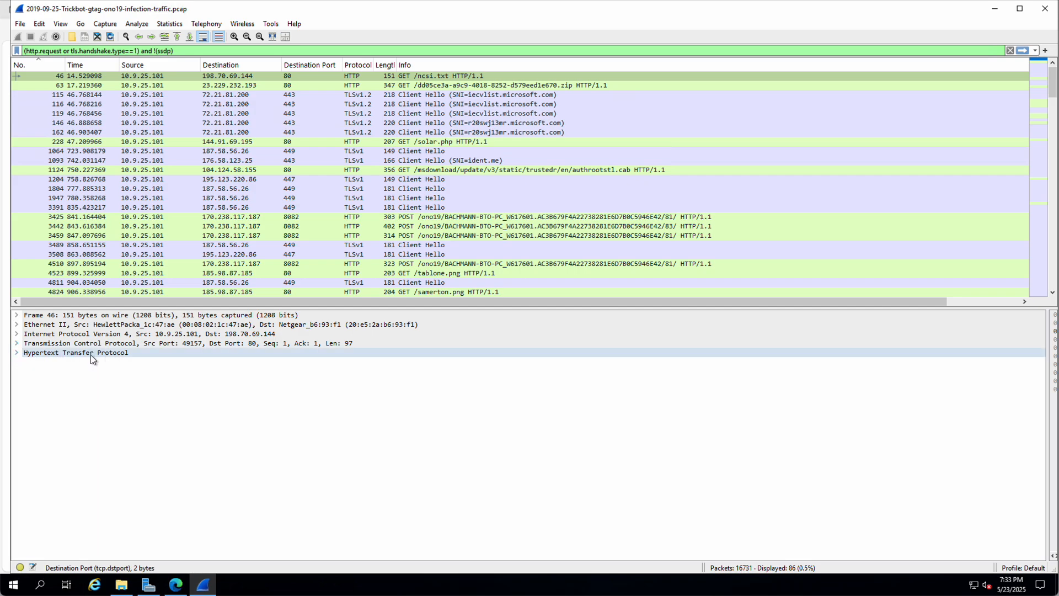
Step: Add the HTTP Host field as a column placed after Destination Port
click(17, 352)
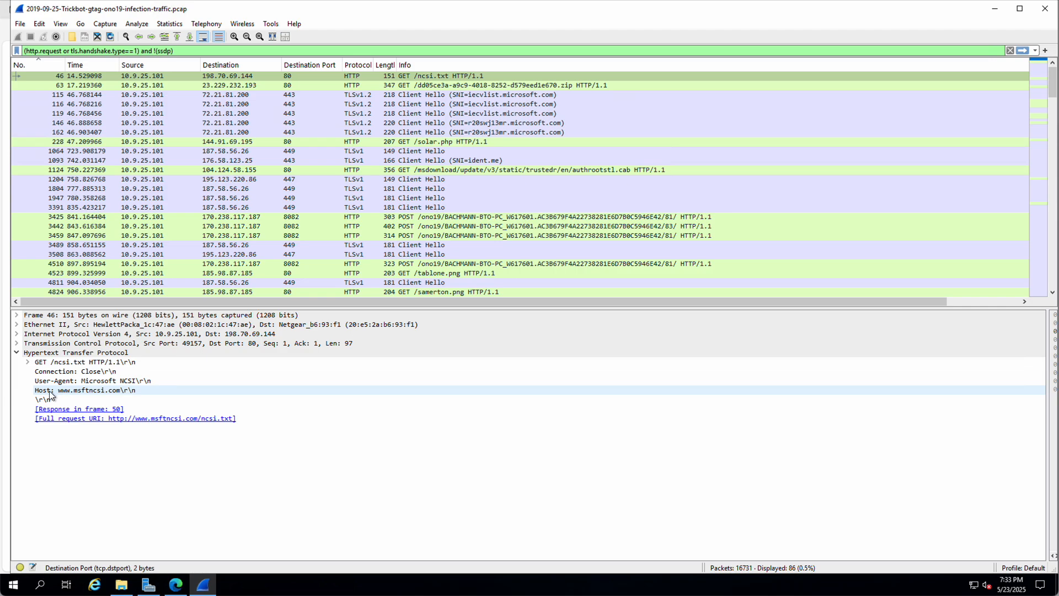
right_click(68, 391)
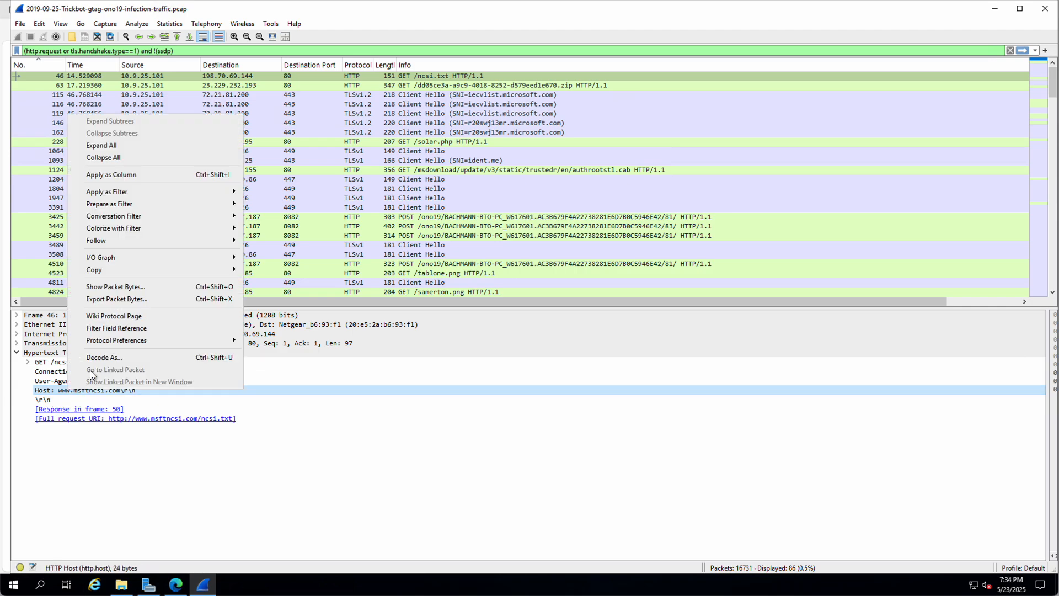
mouse_move(120, 193)
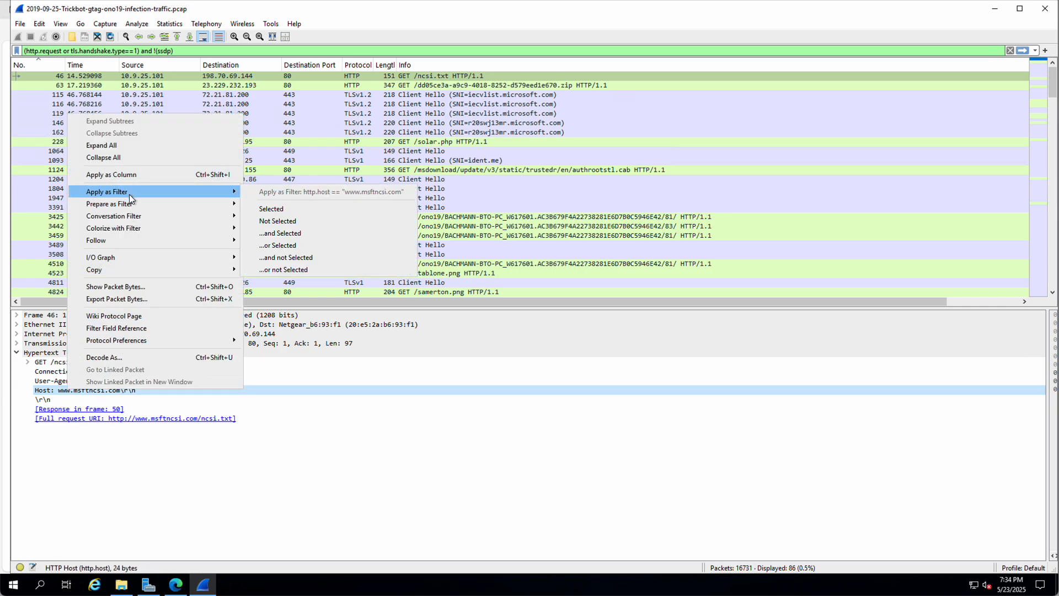
click(114, 174)
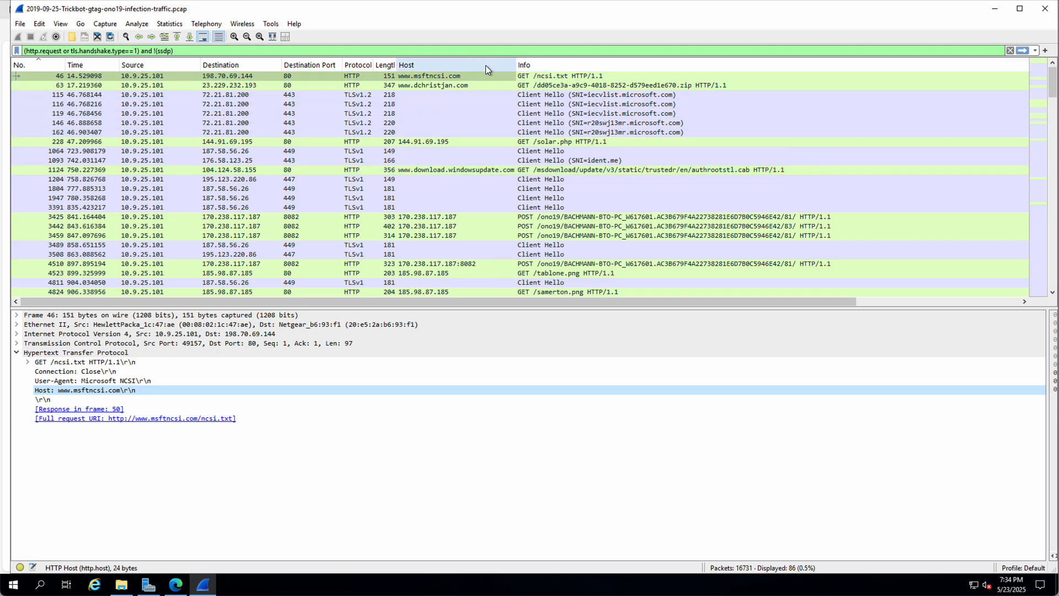
drag(425, 64, 341, 65)
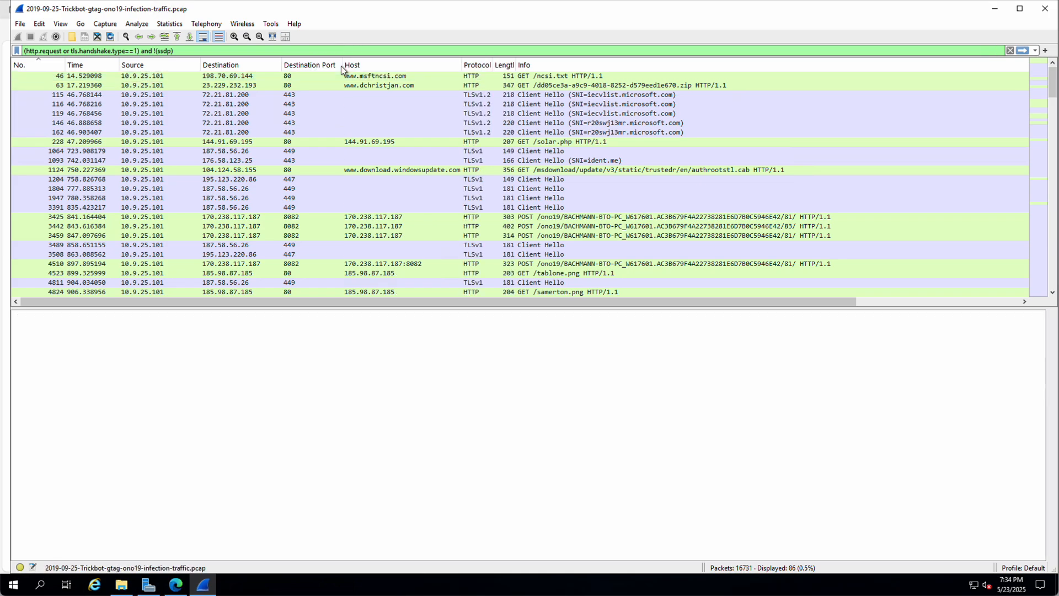
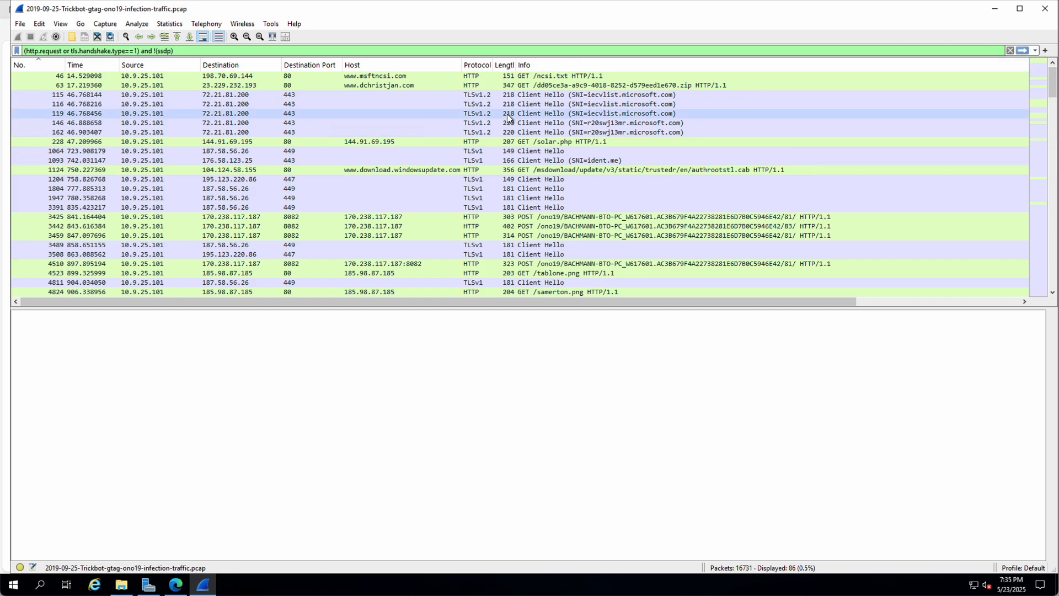
click(361, 86)
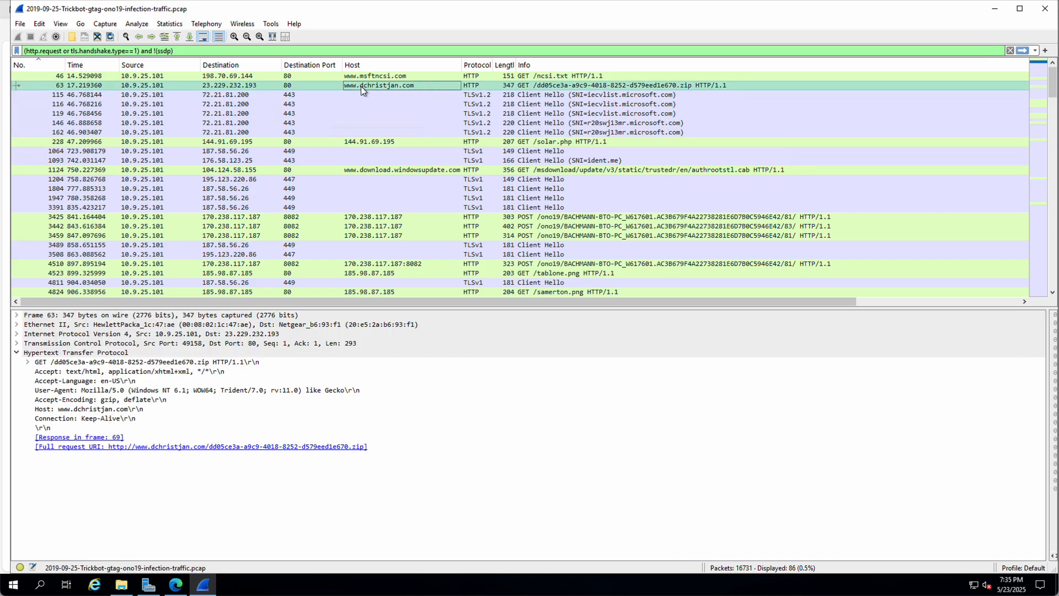
click(360, 142)
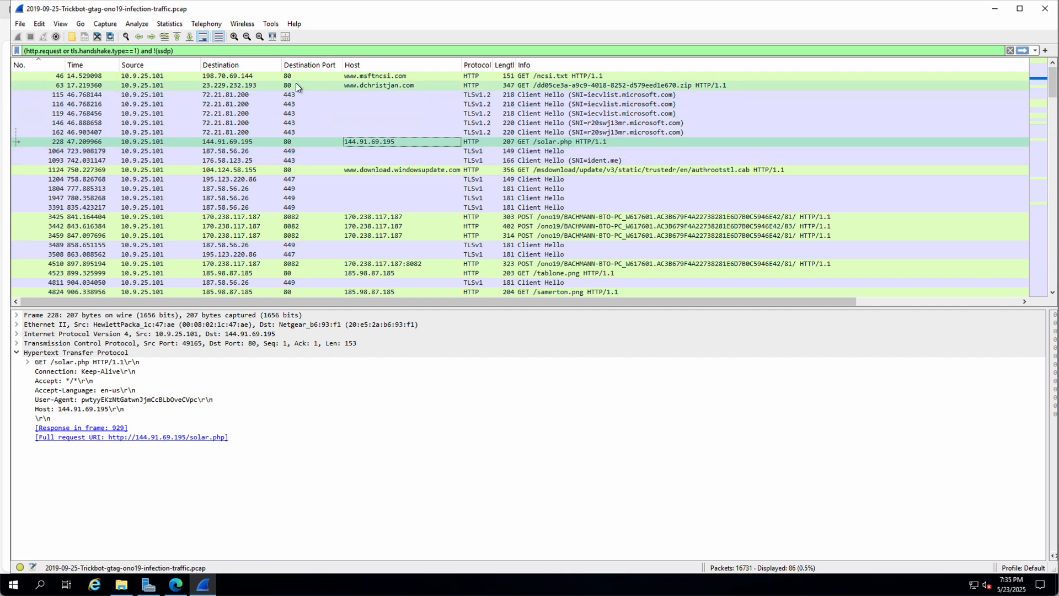
click(268, 85)
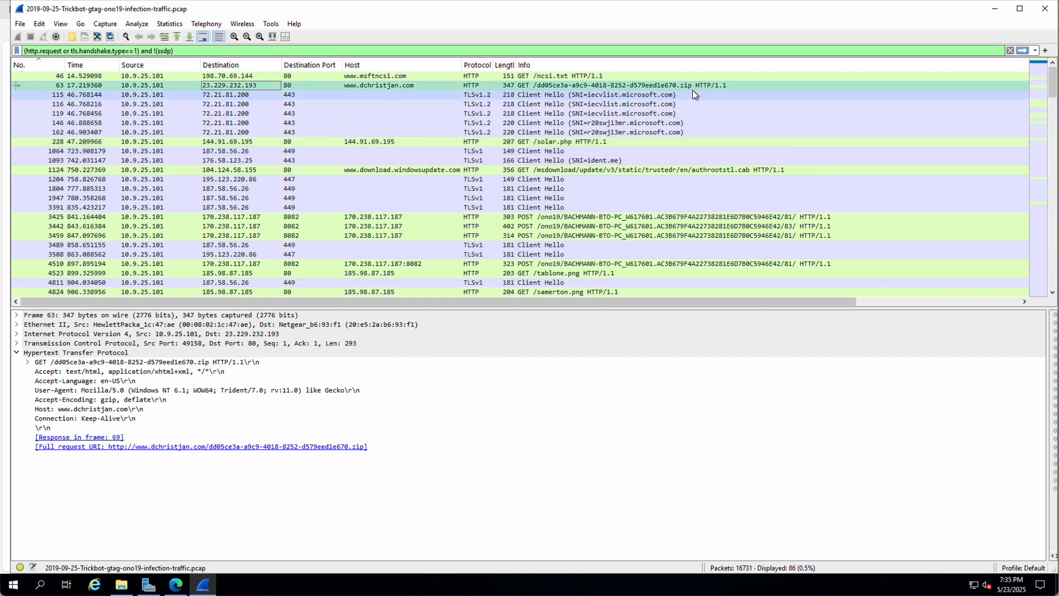
right_click(326, 85)
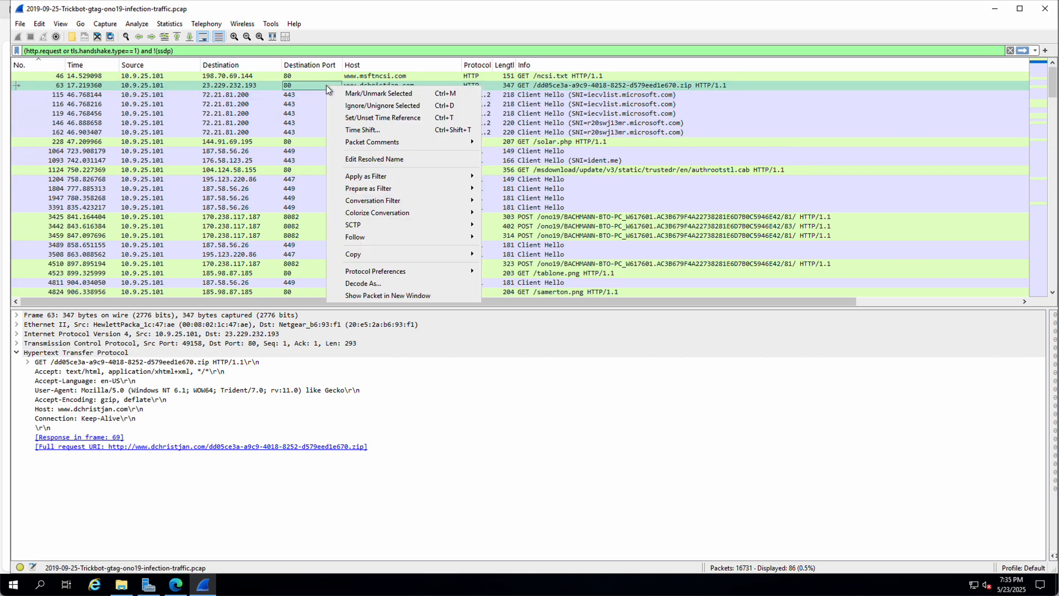
Step: Follow packet 63's TCP stream, highlight its application/zip Content-Type, then close the stream window
mouse_move(367, 236)
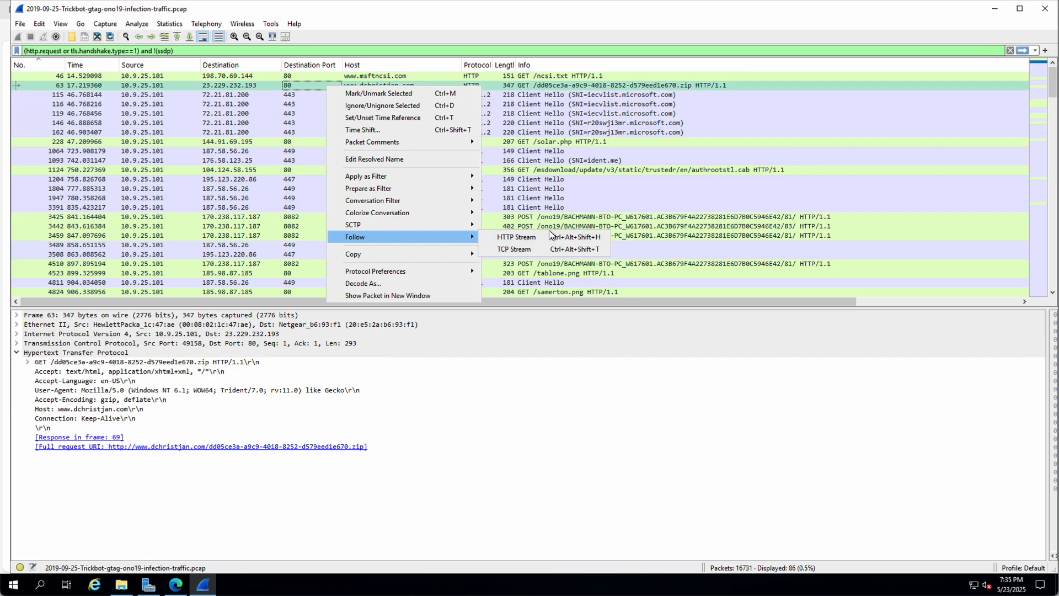
click(518, 249)
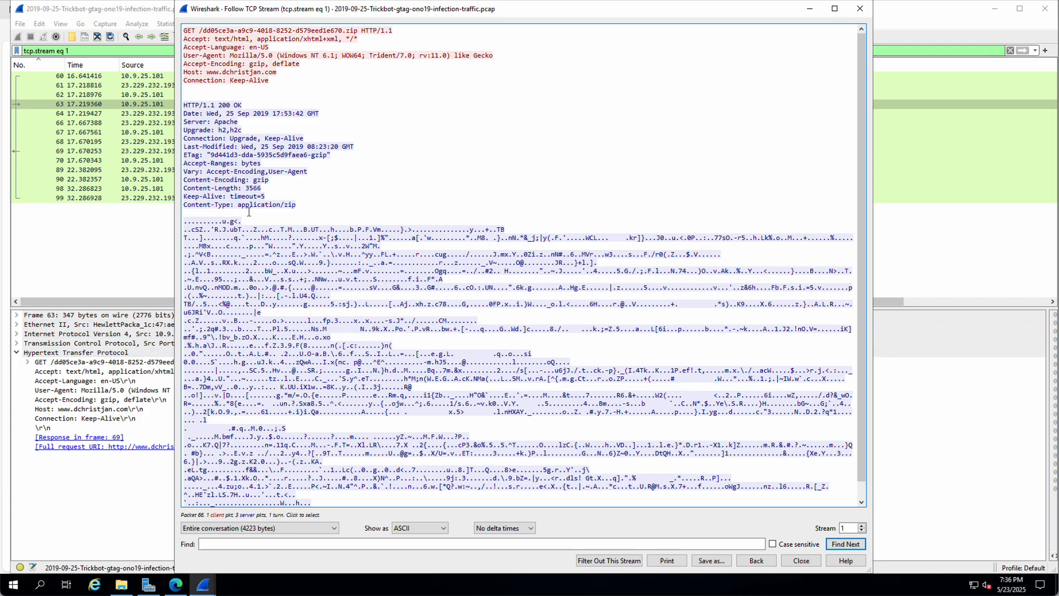
drag(238, 204, 299, 207)
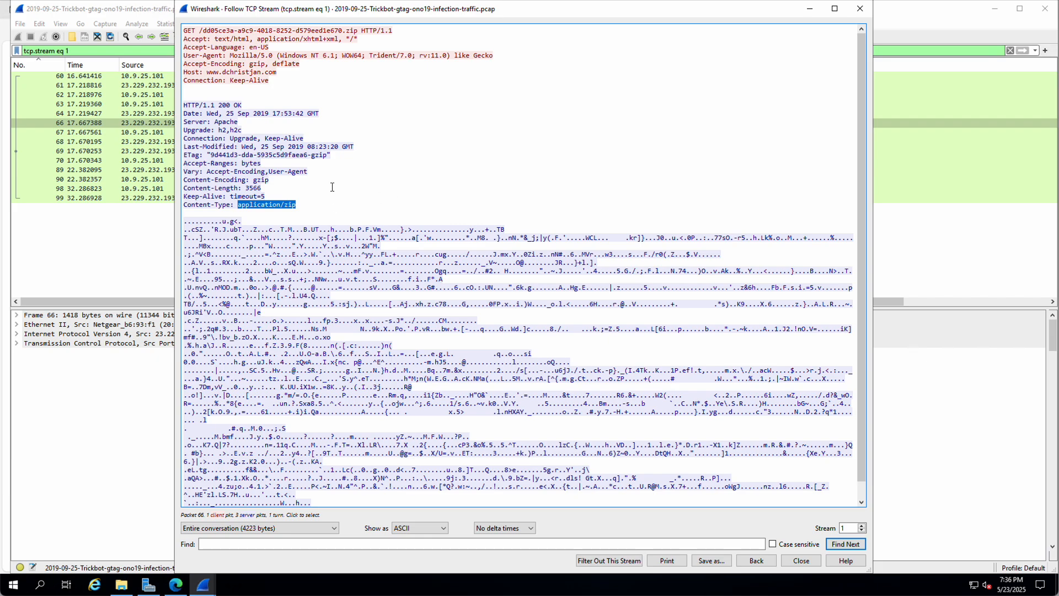
scroll(327, 203, down, 1)
scroll(329, 201, up, 1)
click(864, 15)
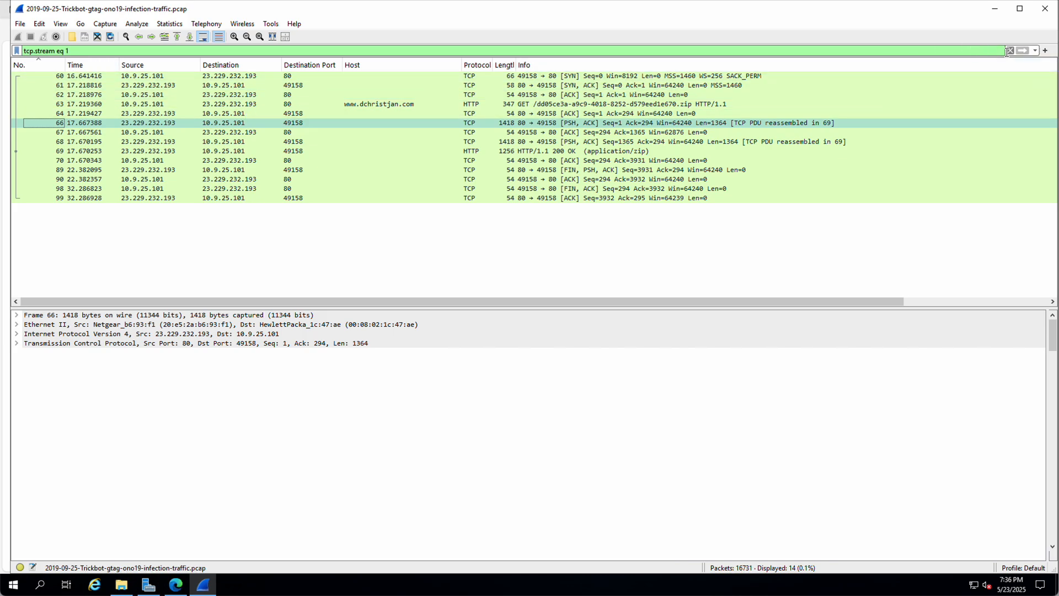
Step: Reapply the earlier HTTP/TLS hello filter excluding ssdp, and recheck the zip stream's application/zip Content-Type
click(1035, 50)
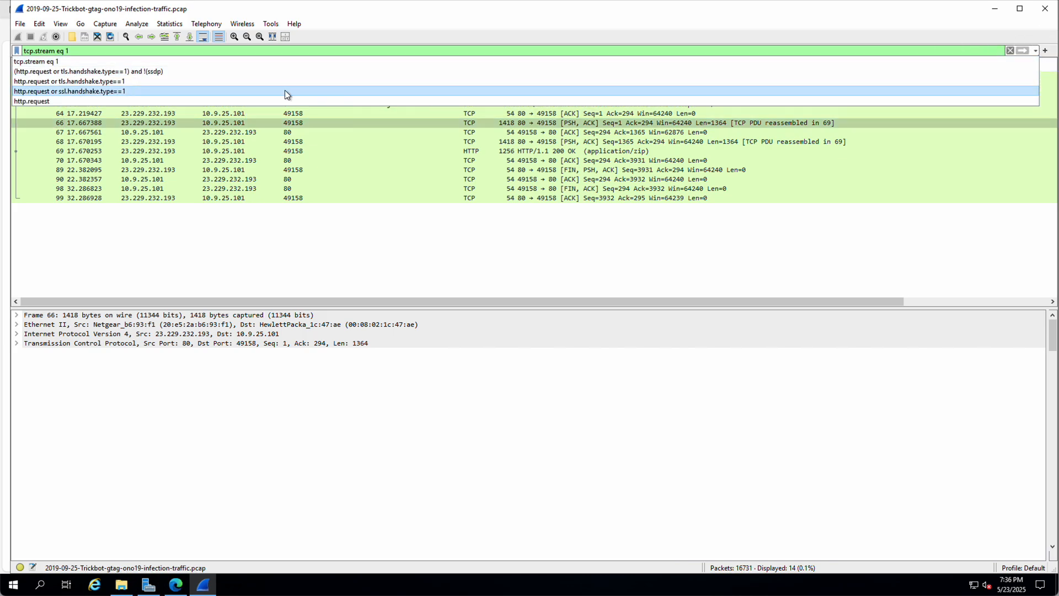
click(63, 73)
key(Return)
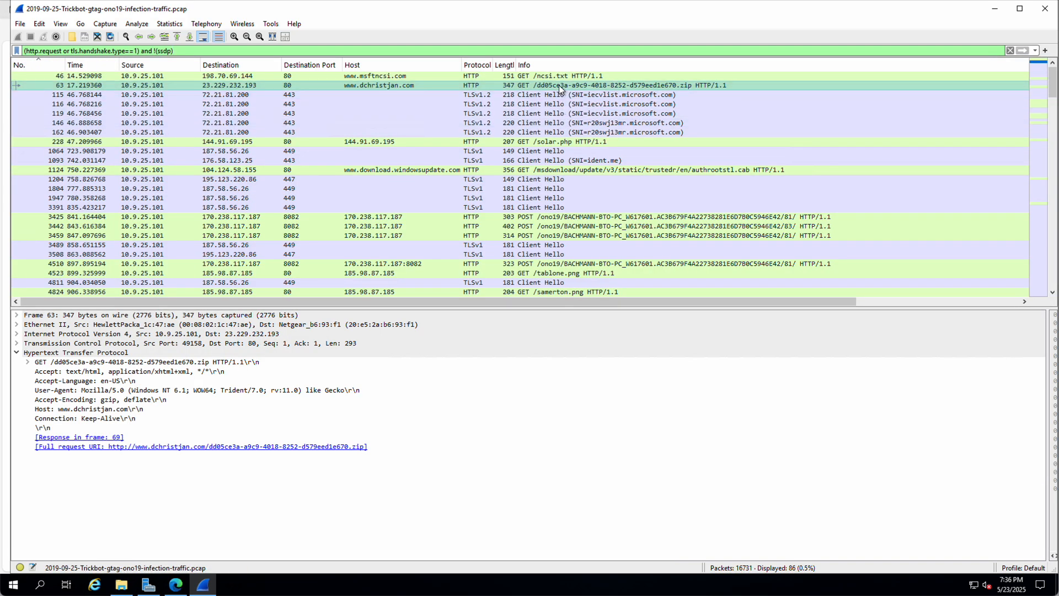
click(558, 85)
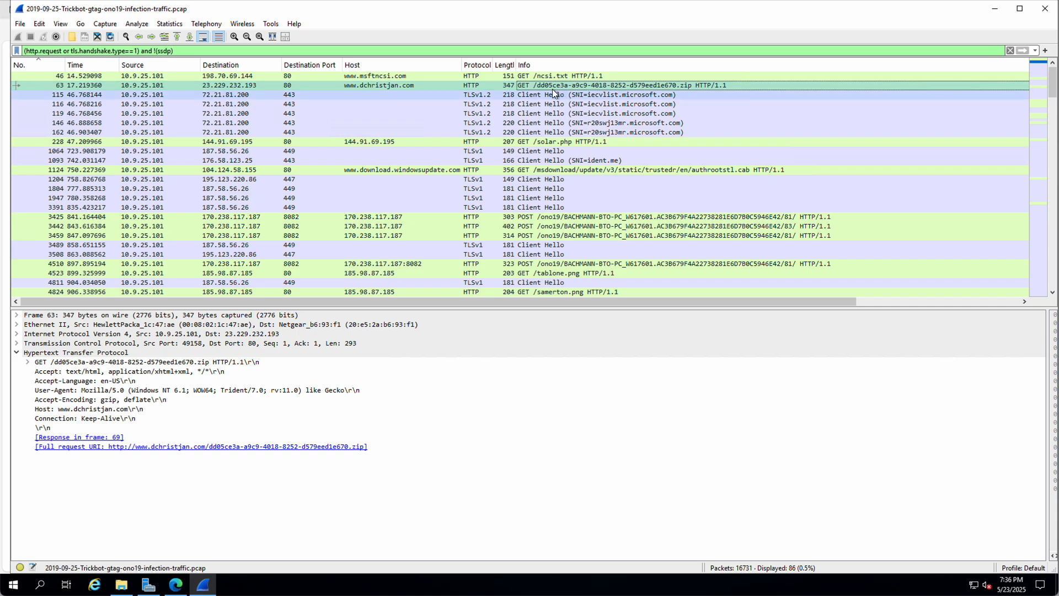
right_click(547, 89)
mouse_move(578, 238)
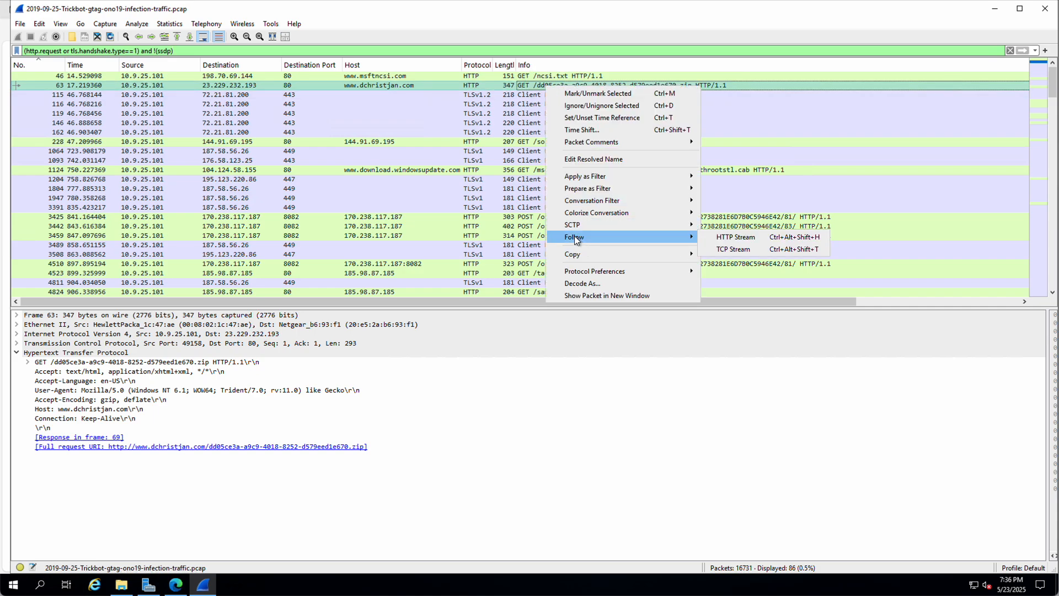
click(738, 250)
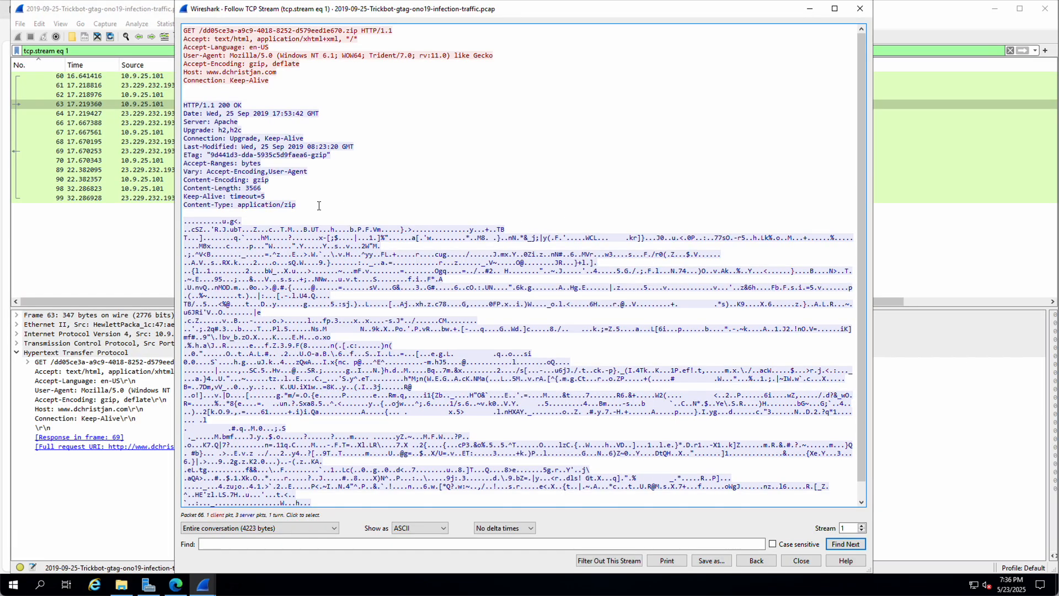
scroll(325, 227, down, 1)
scroll(328, 227, up, 1)
drag(238, 205, 296, 205)
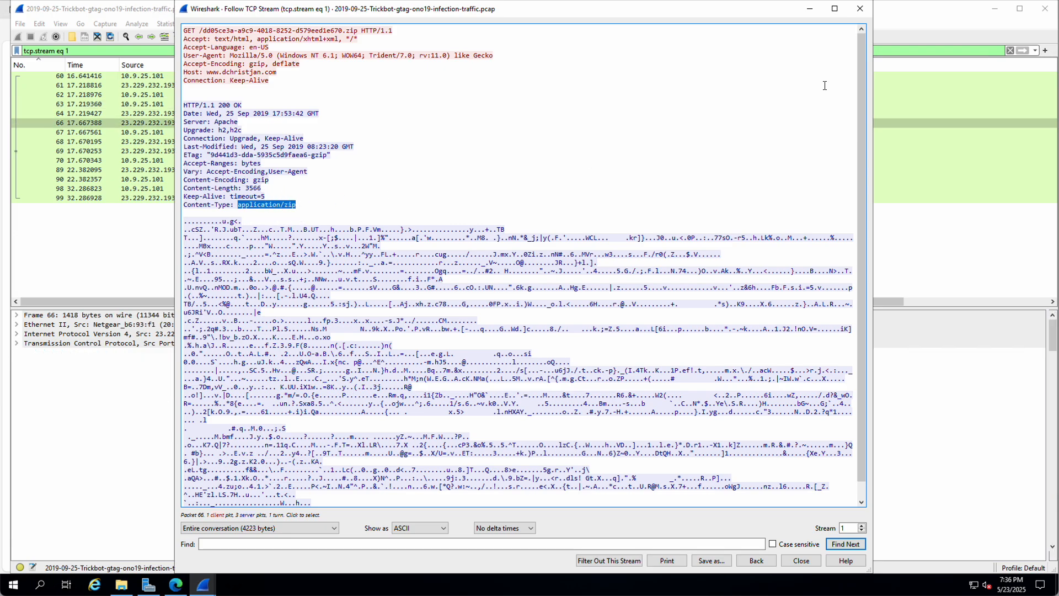
click(859, 9)
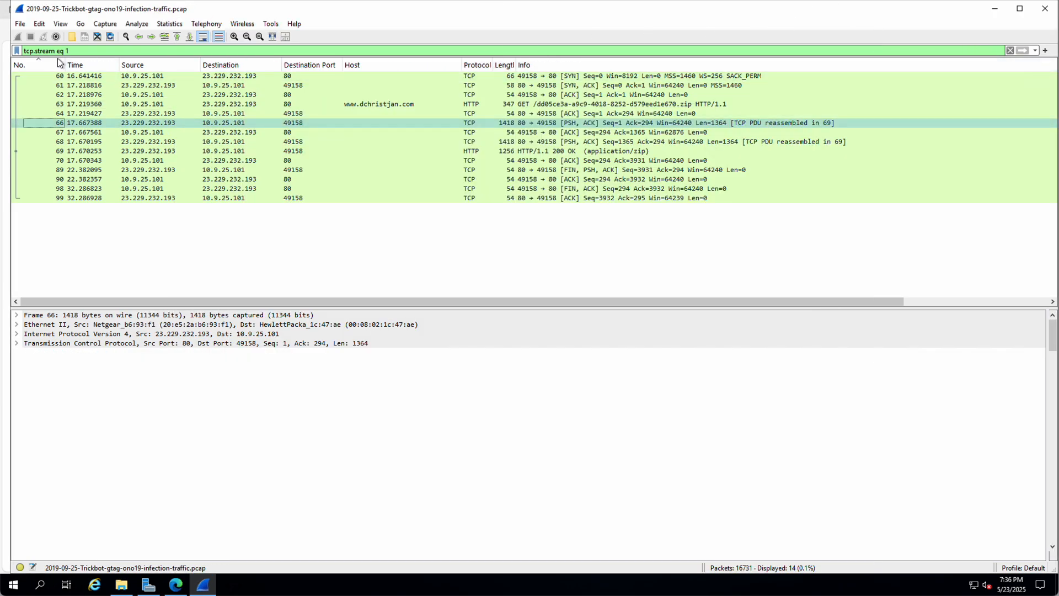
Step: Apply the 'http.request or tls.handshake.type==1' filter from the filter history
click(1035, 50)
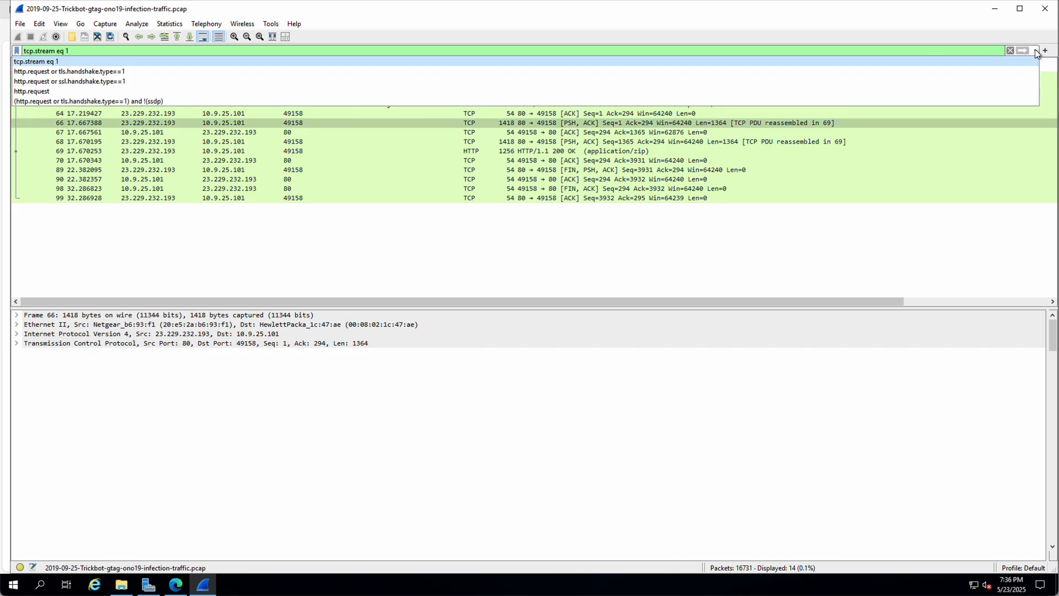
click(114, 72)
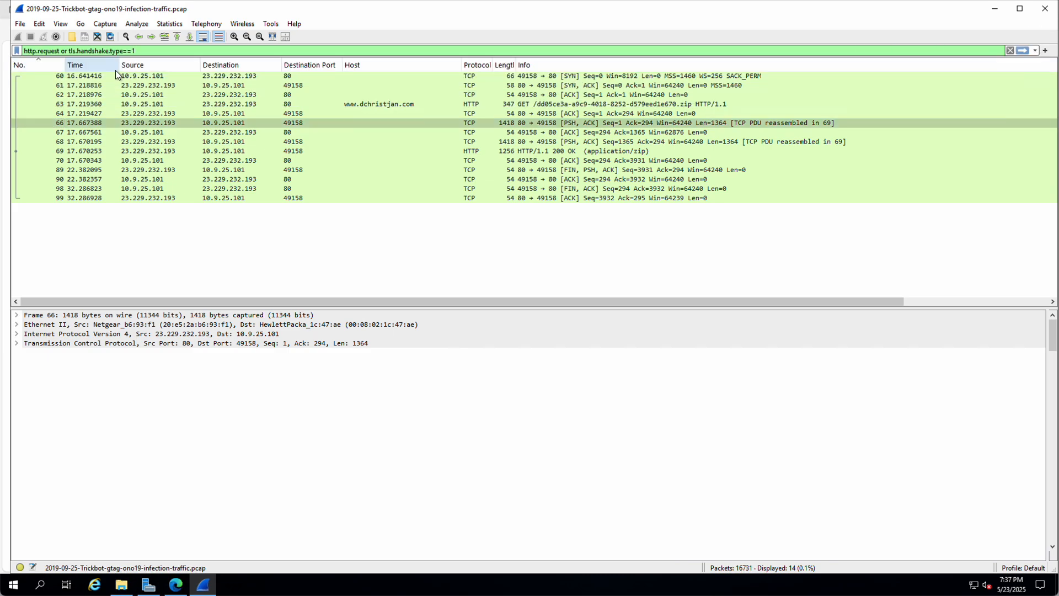
key(Return)
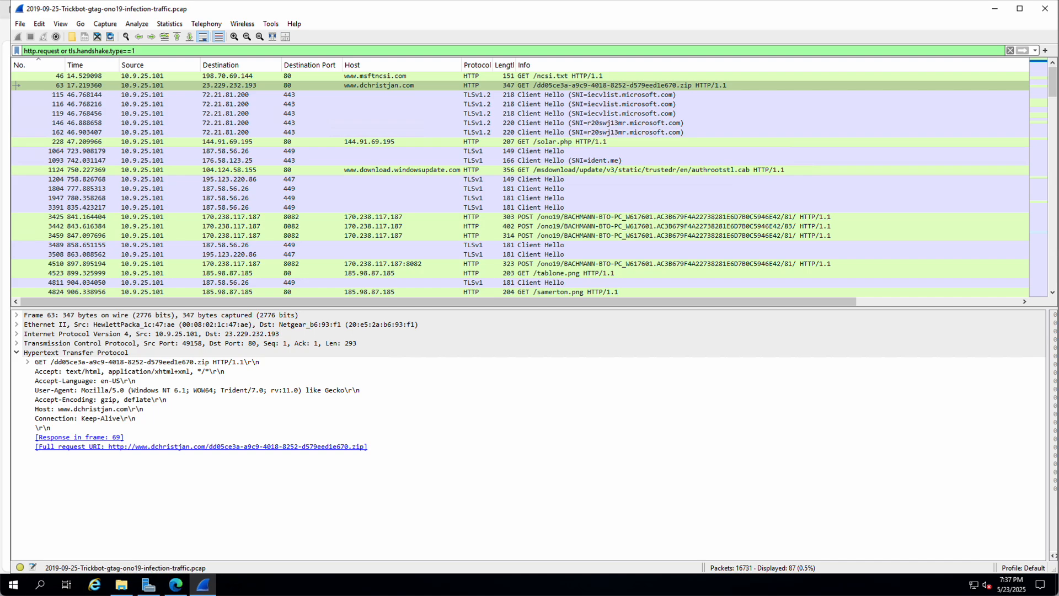
click(353, 87)
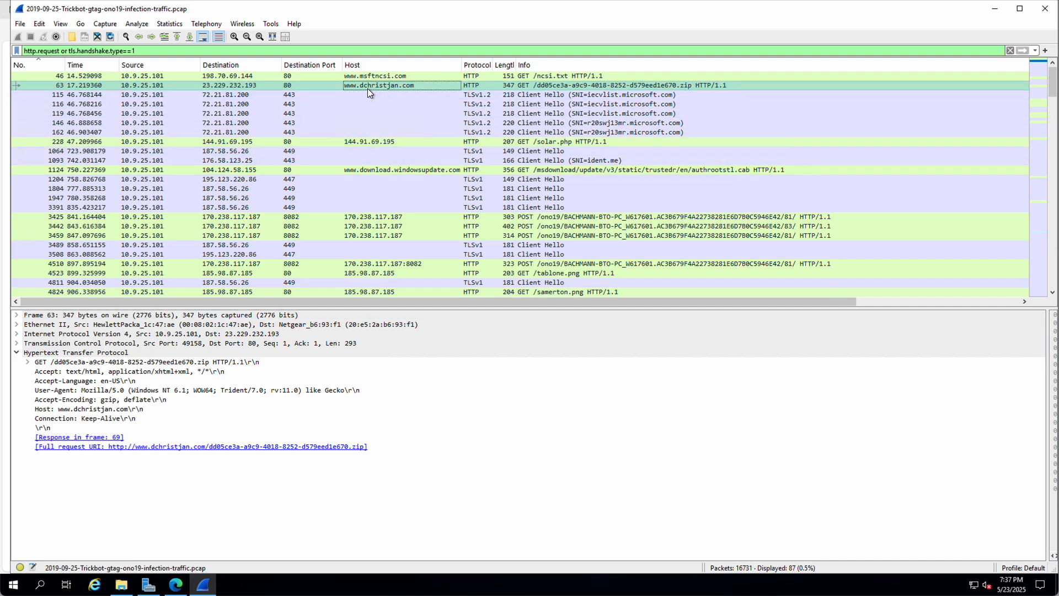
click(20, 24)
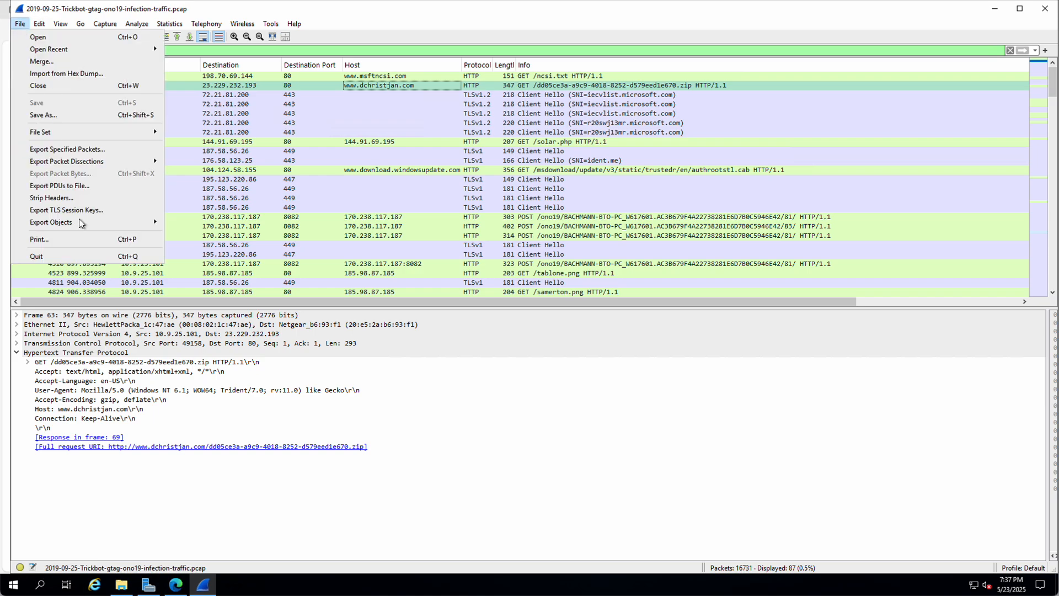
mouse_move(80, 223)
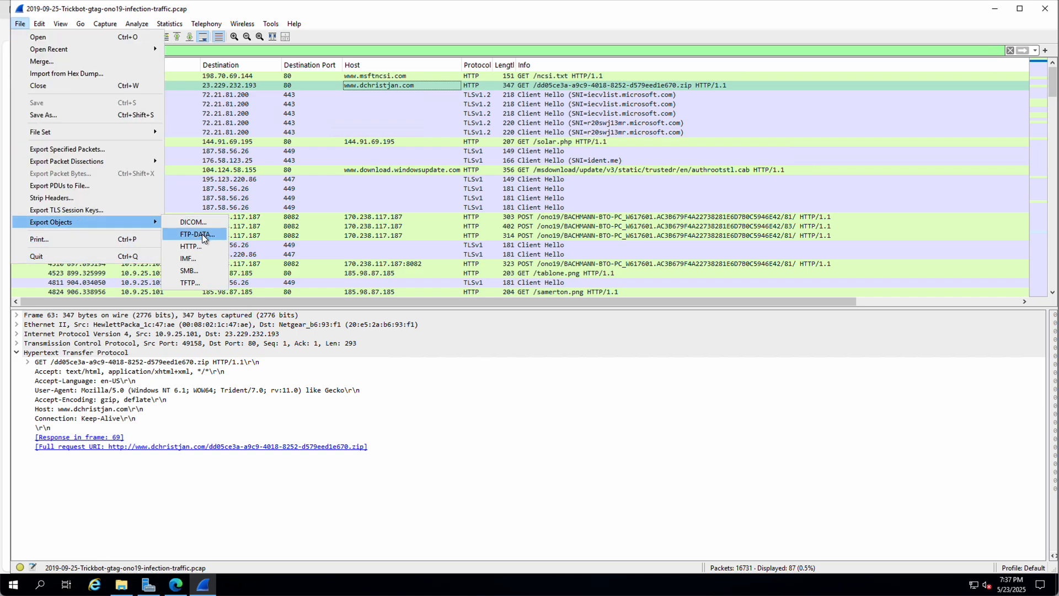
click(187, 246)
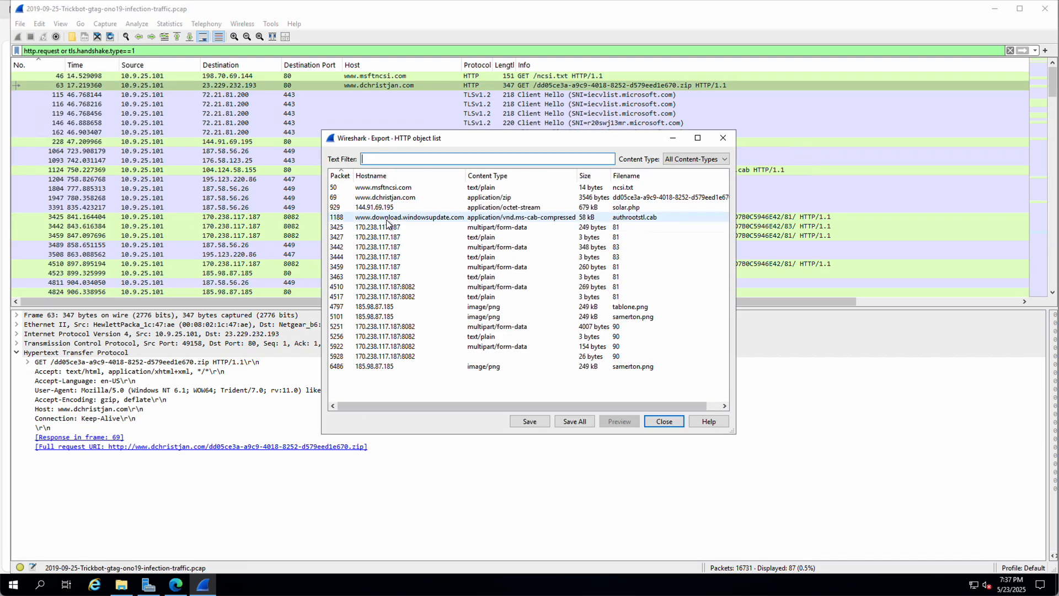
click(385, 197)
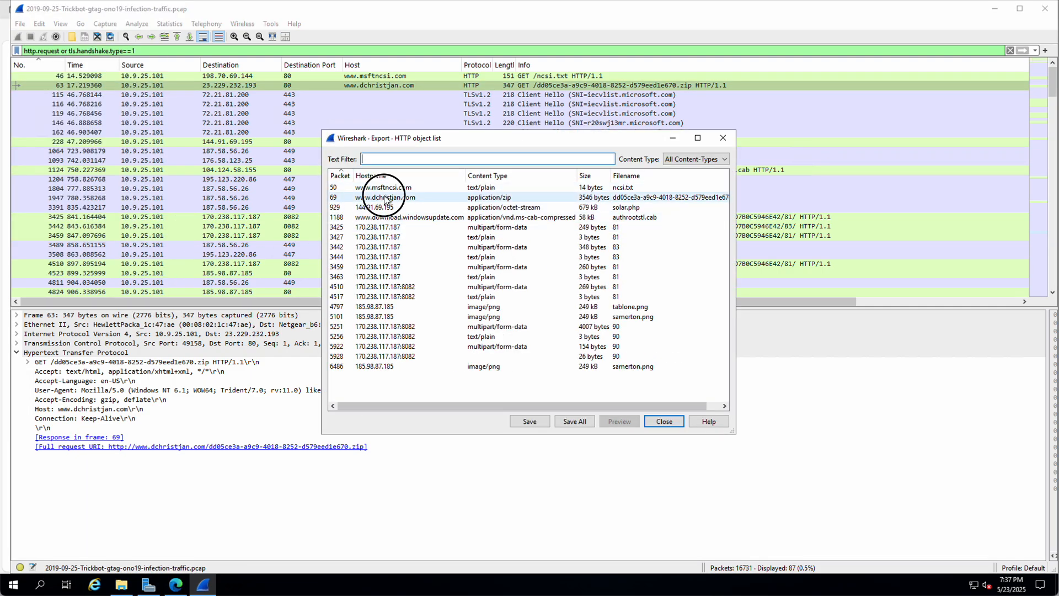
Step: Filter the object list by 'dch', clear the filter, and select samerton.png
click(378, 159)
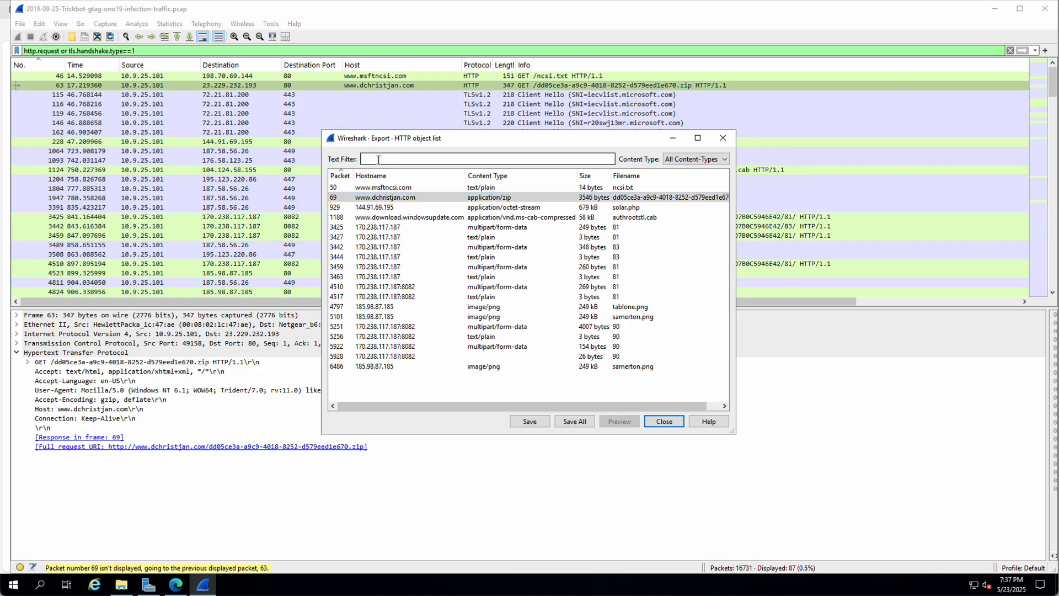
text(dch)
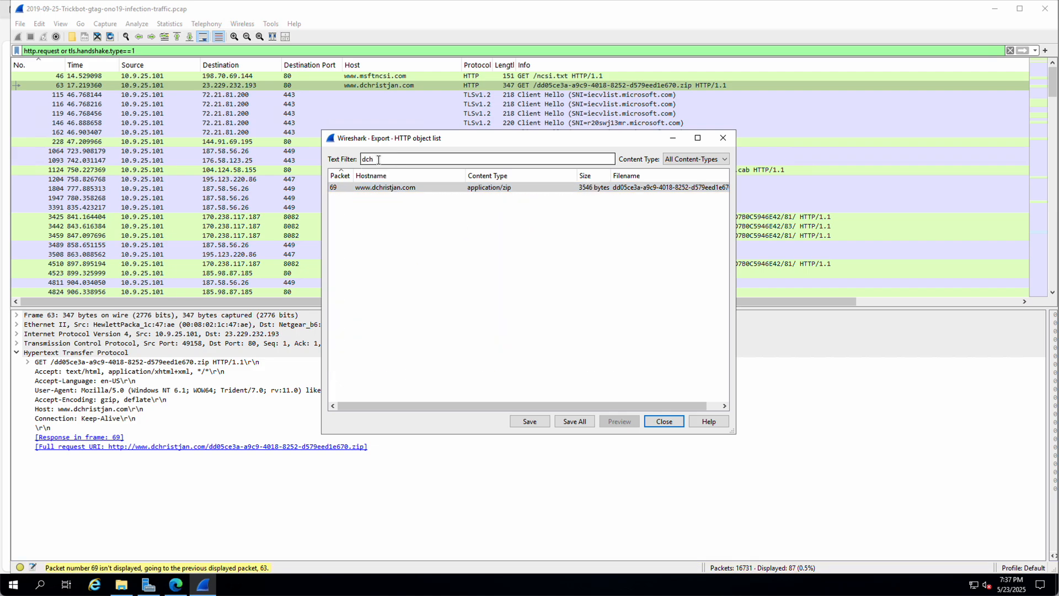
click(389, 188)
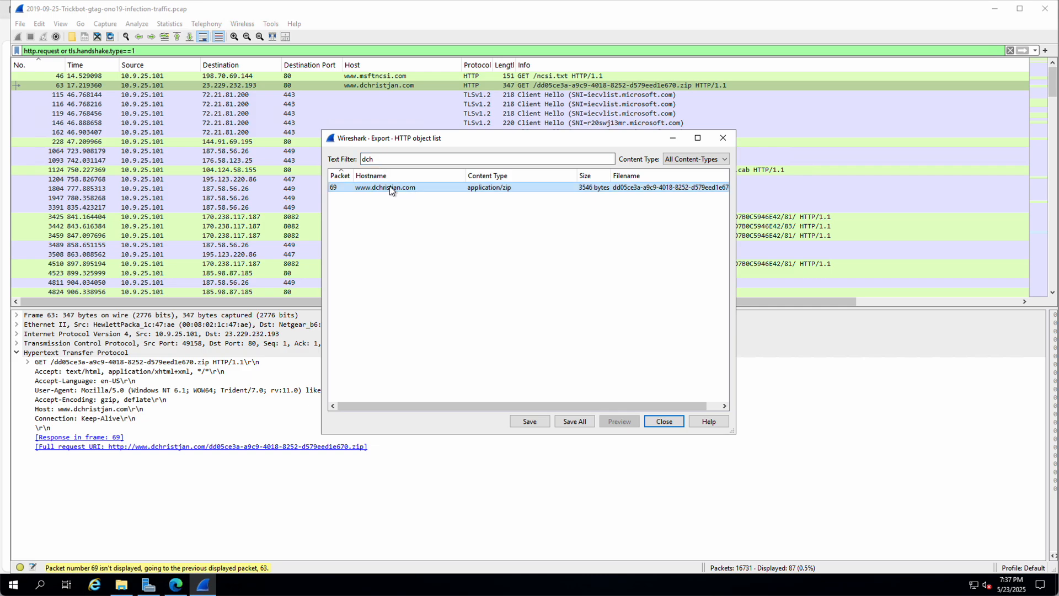
drag(381, 159, 341, 160)
key(BackSpace)
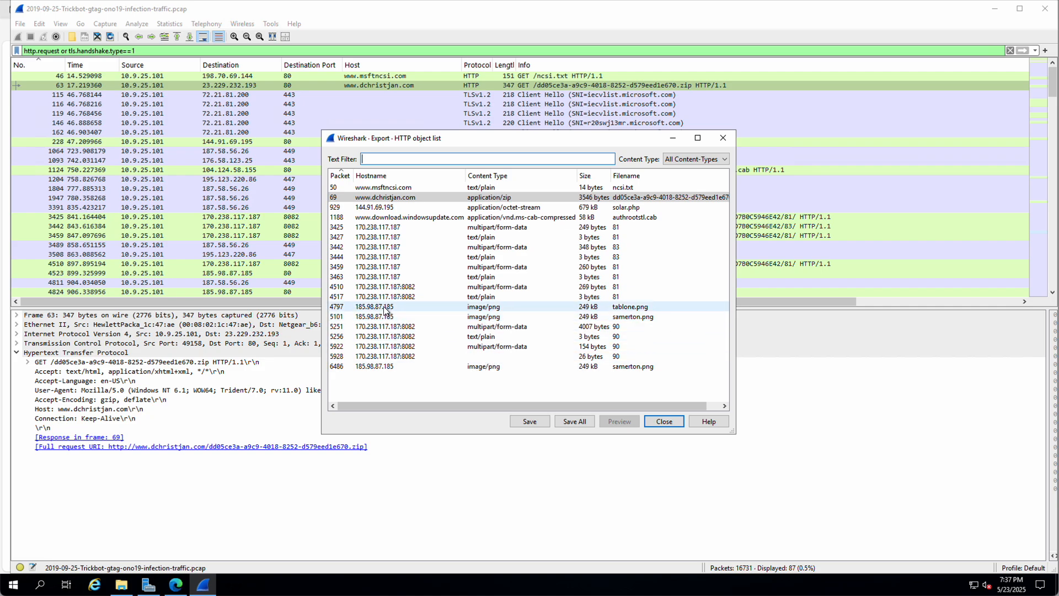
click(478, 367)
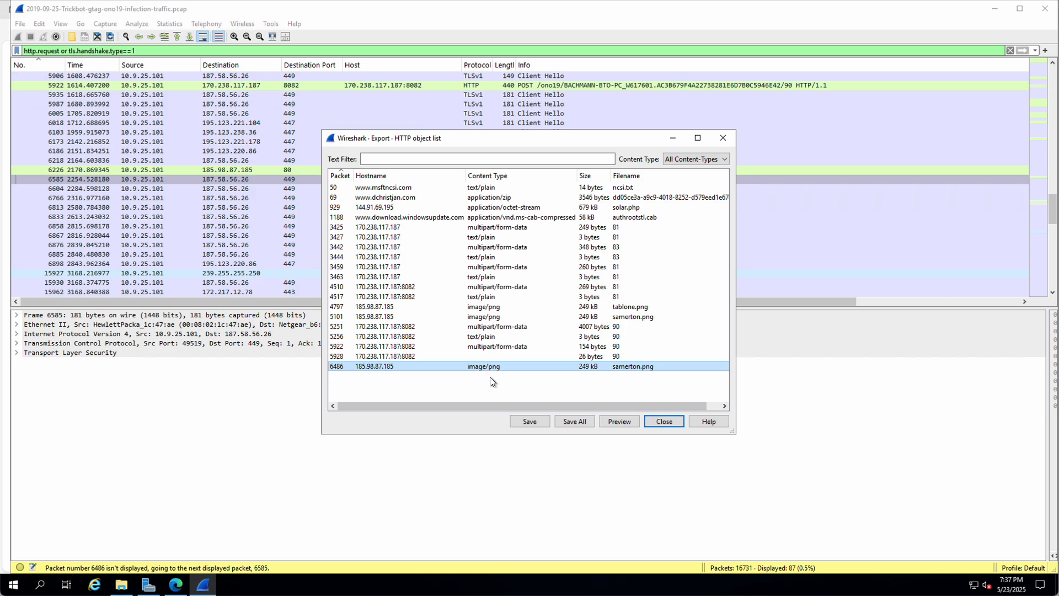
click(530, 421)
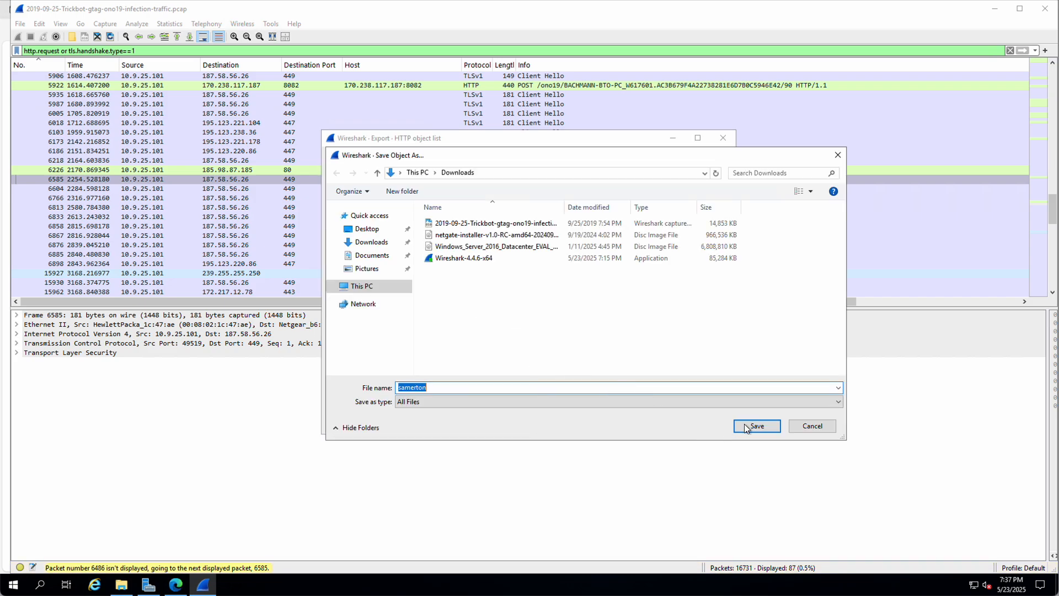
click(756, 425)
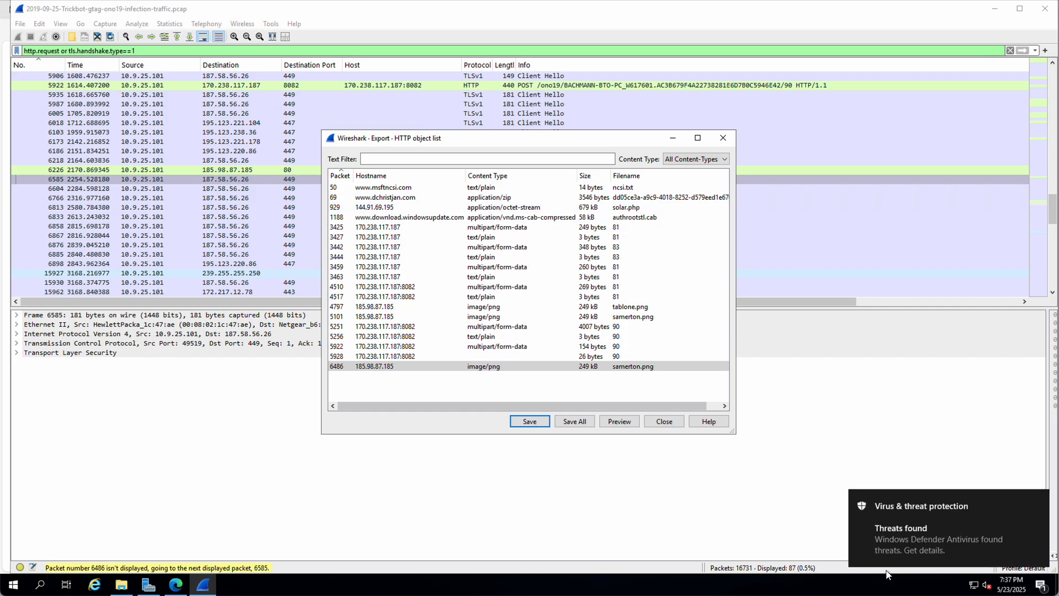
click(362, 198)
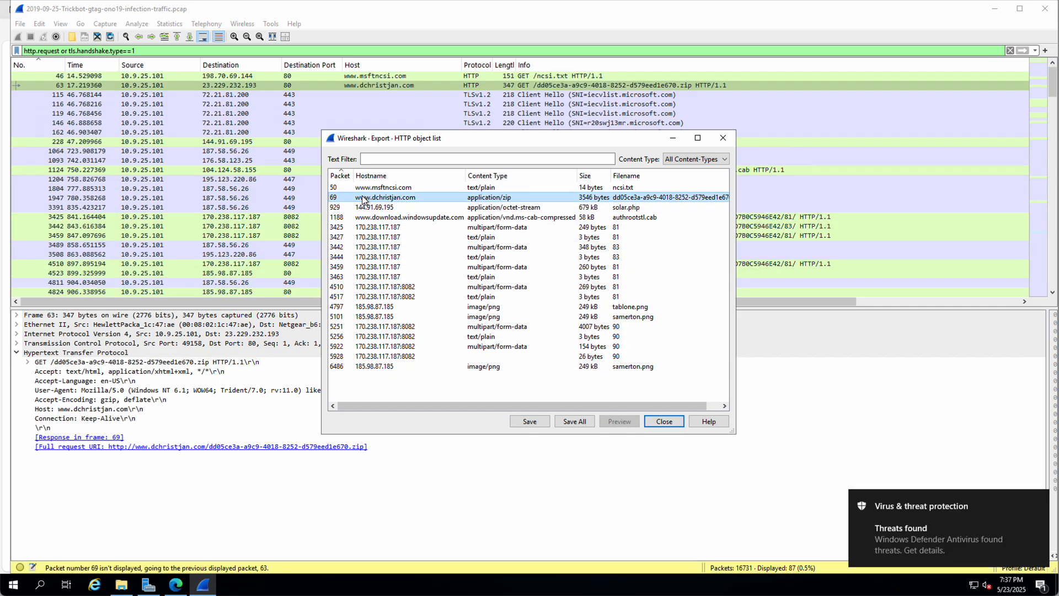
click(530, 421)
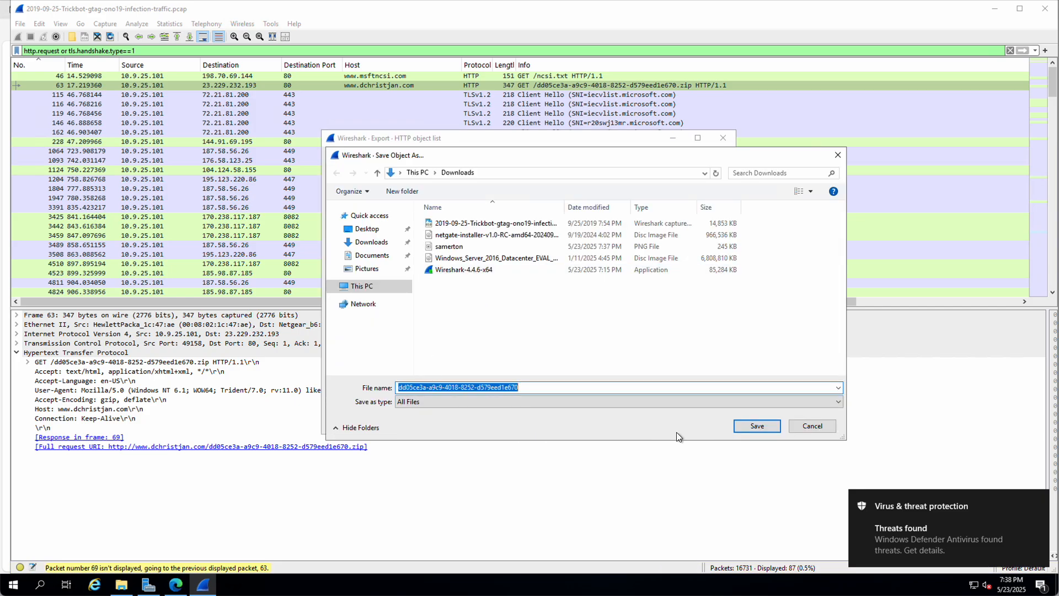
click(756, 426)
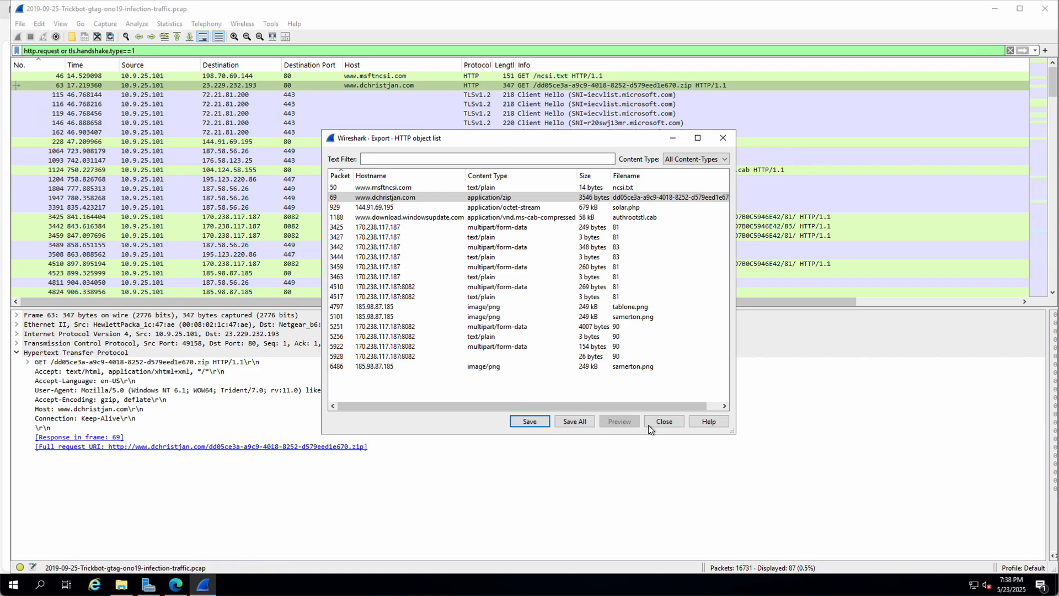
click(665, 421)
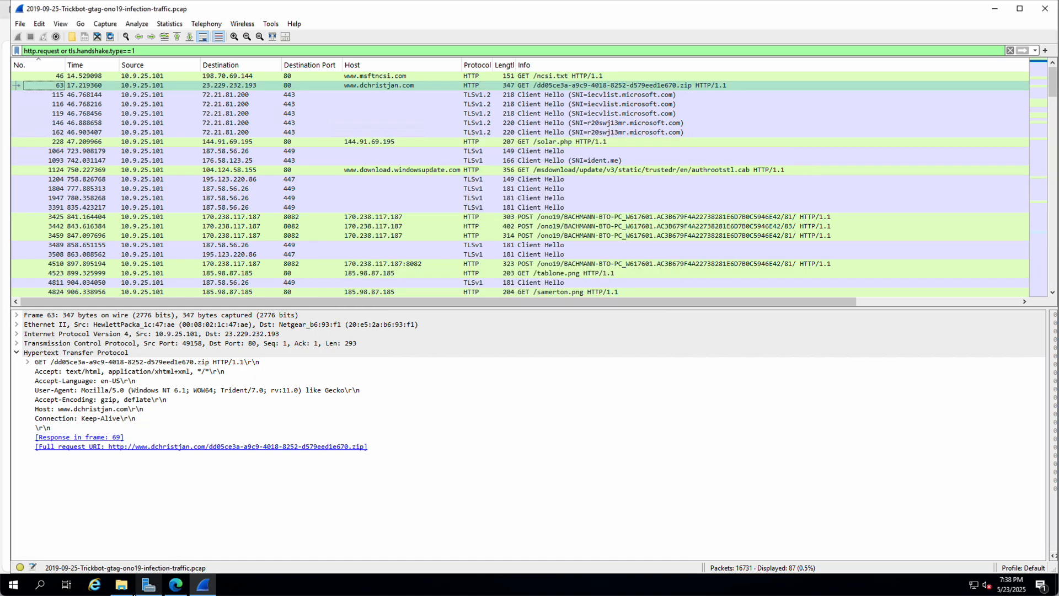
Step: Extract the saved zip in Downloads with 7-Zip Extract Here, then go back to Wireshark
click(121, 584)
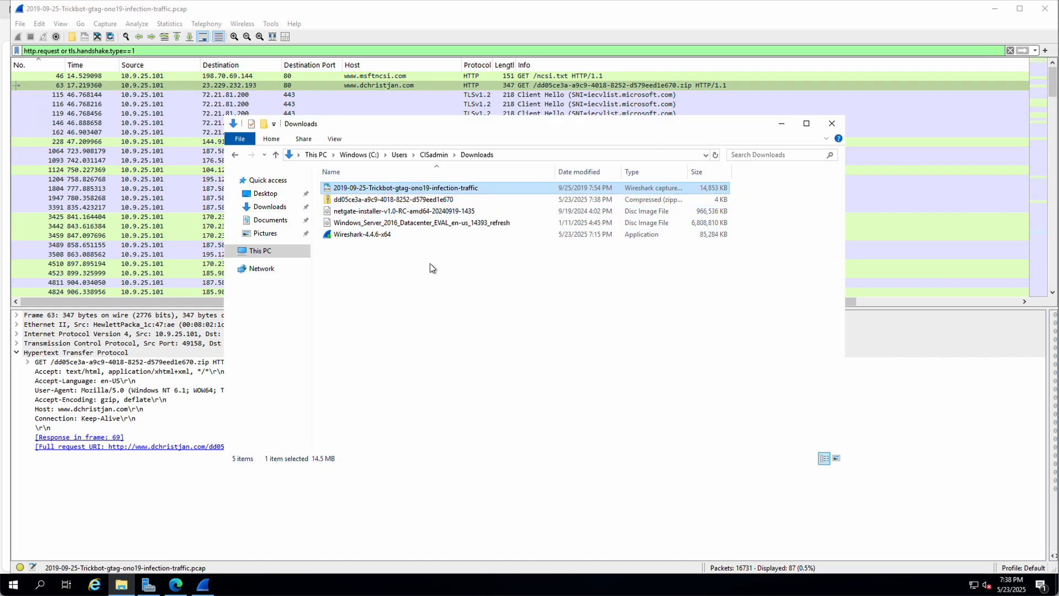
click(348, 202)
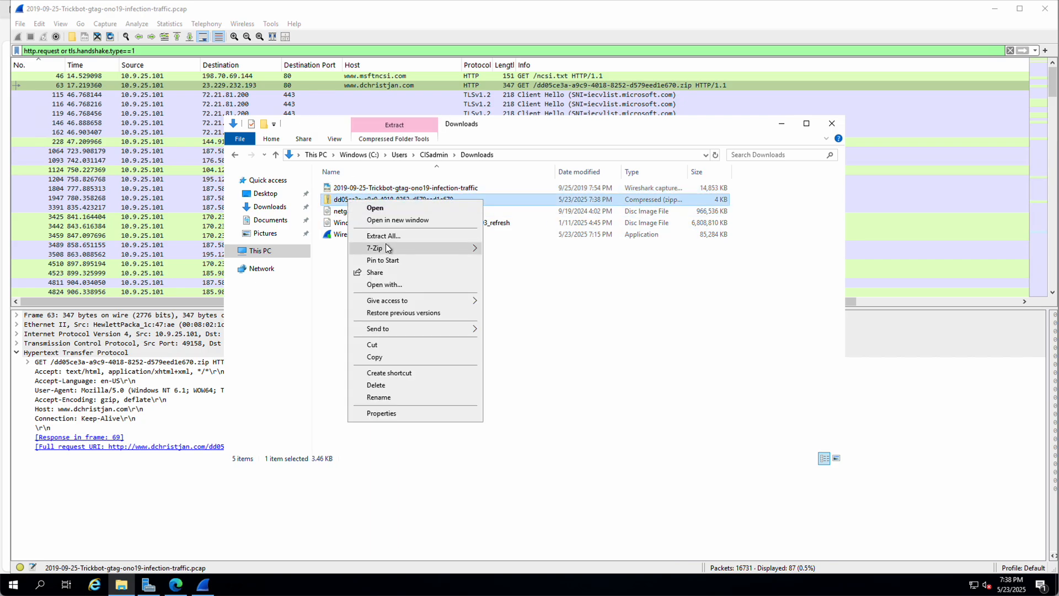
mouse_move(383, 247)
click(531, 286)
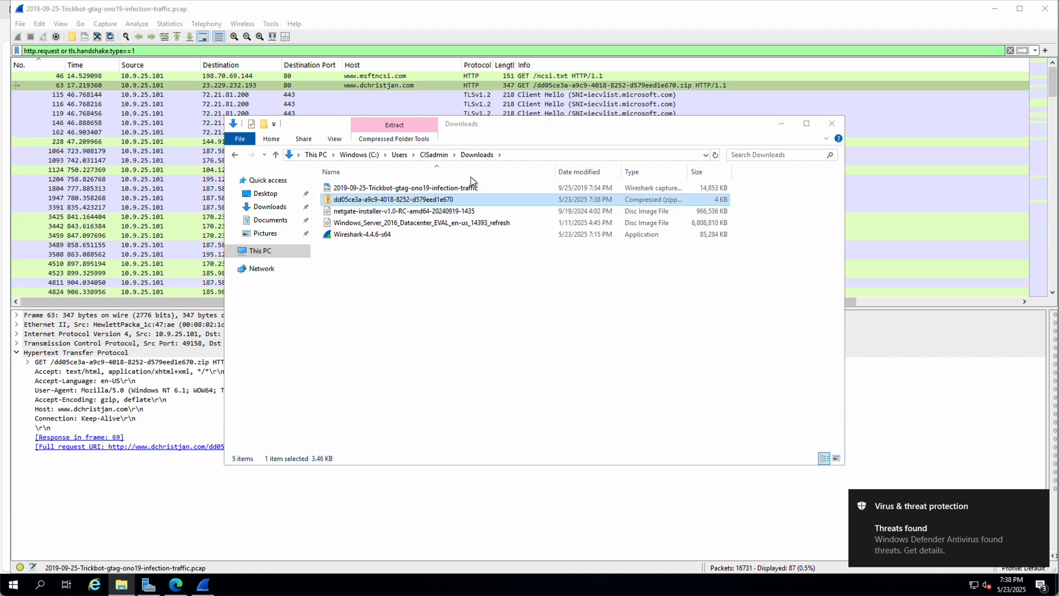
click(380, 200)
click(481, 258)
click(481, 258)
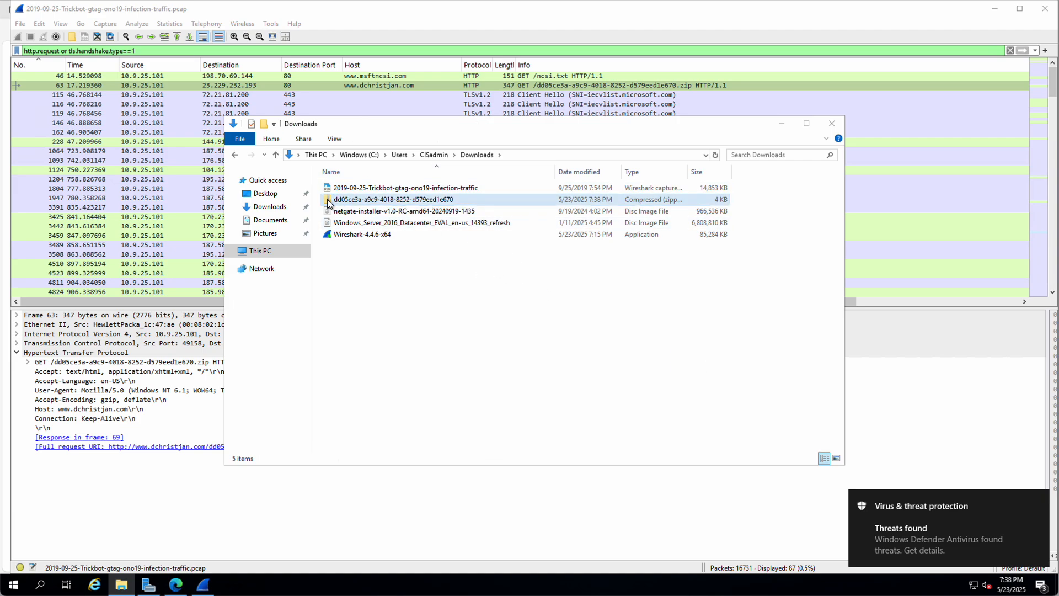
click(922, 393)
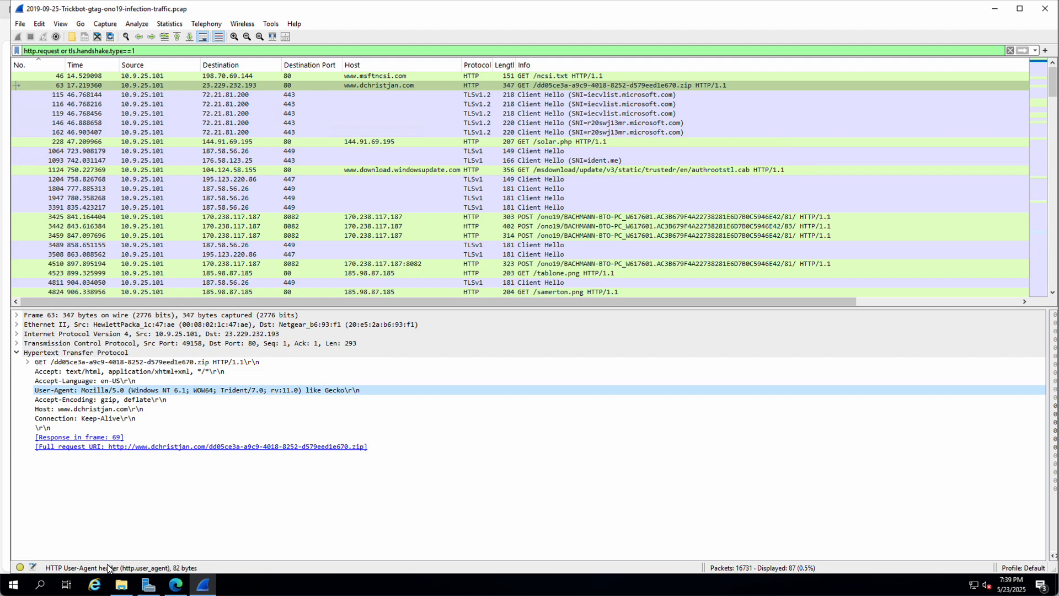
Step: Search 'defender' and open the Virus & threat protection settings, then close Windows Security and Settings
click(40, 584)
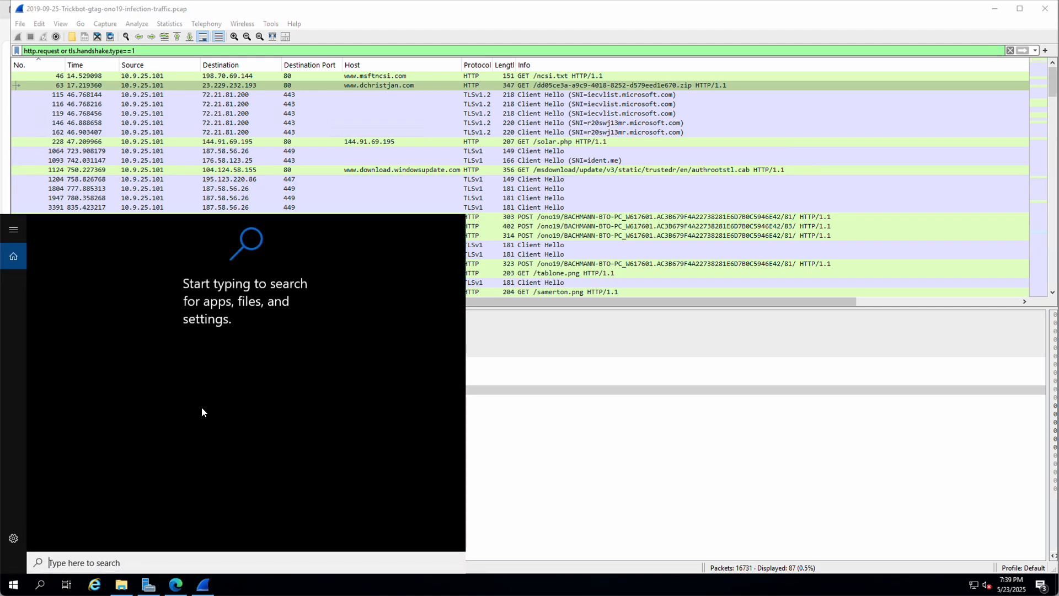
text(defe)
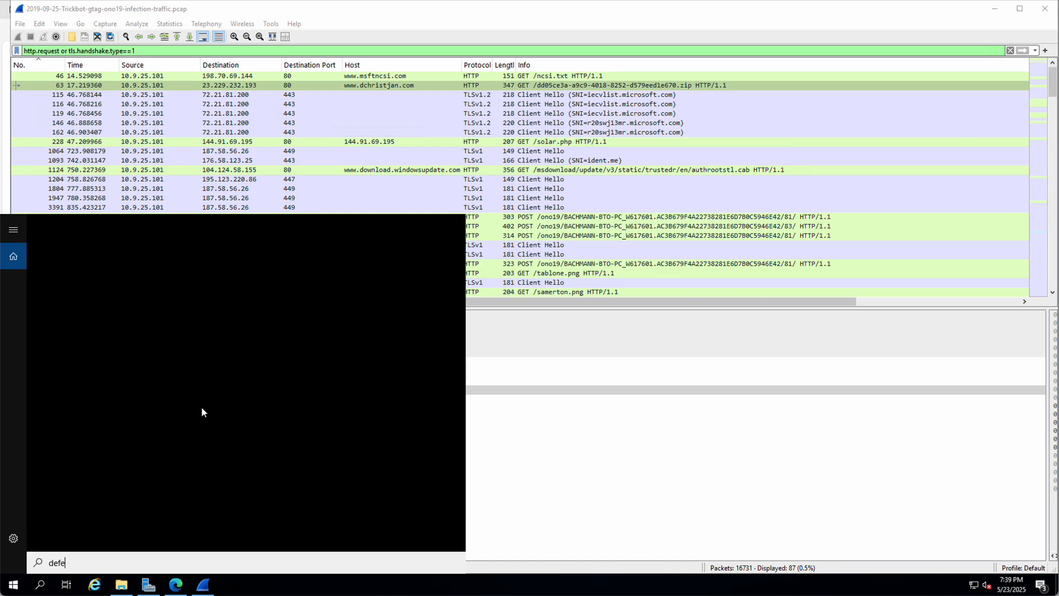
text(nder)
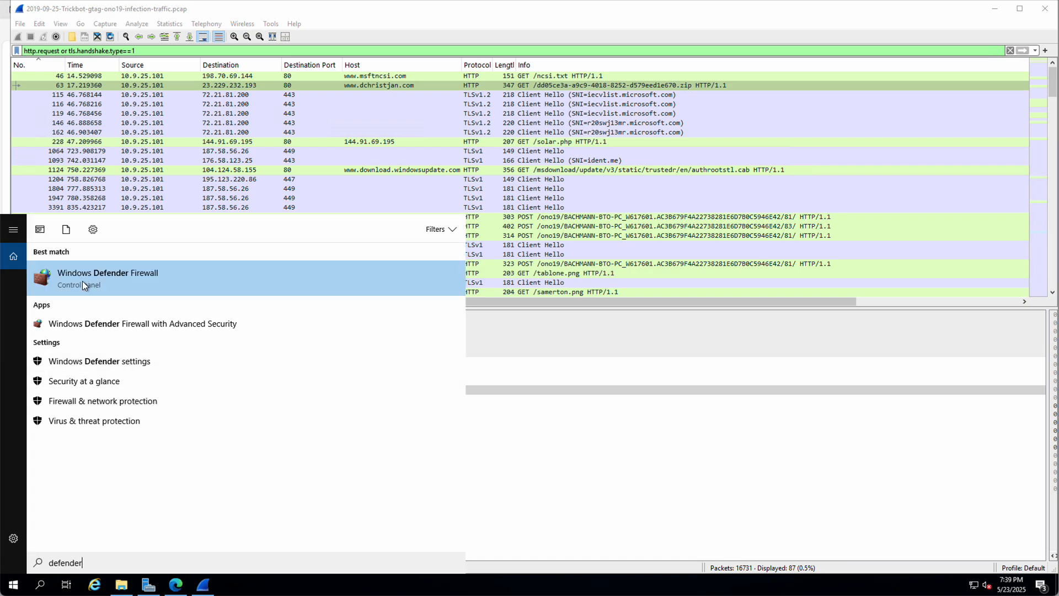
click(57, 361)
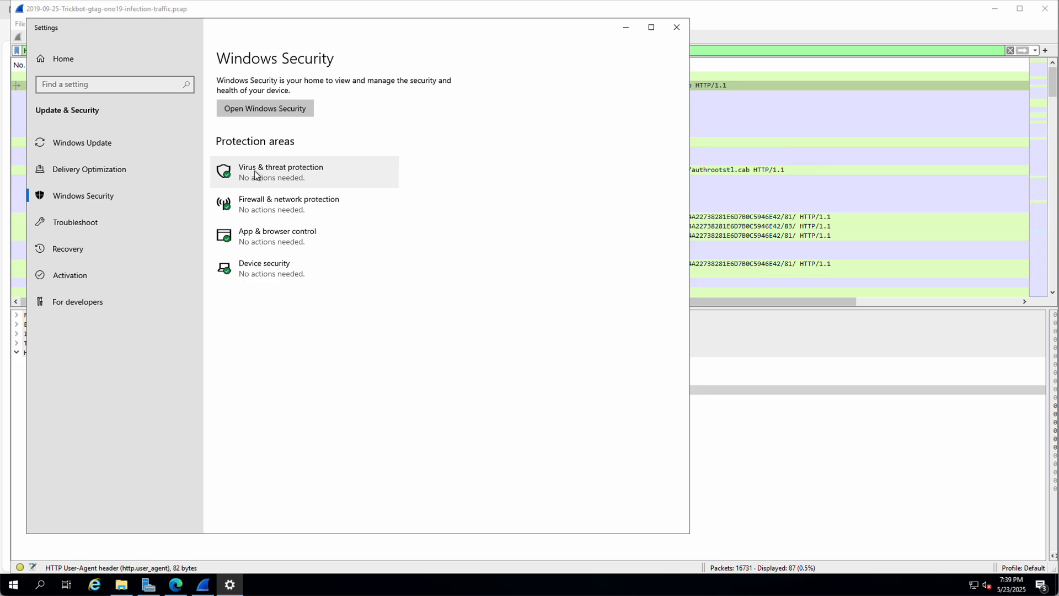
click(256, 174)
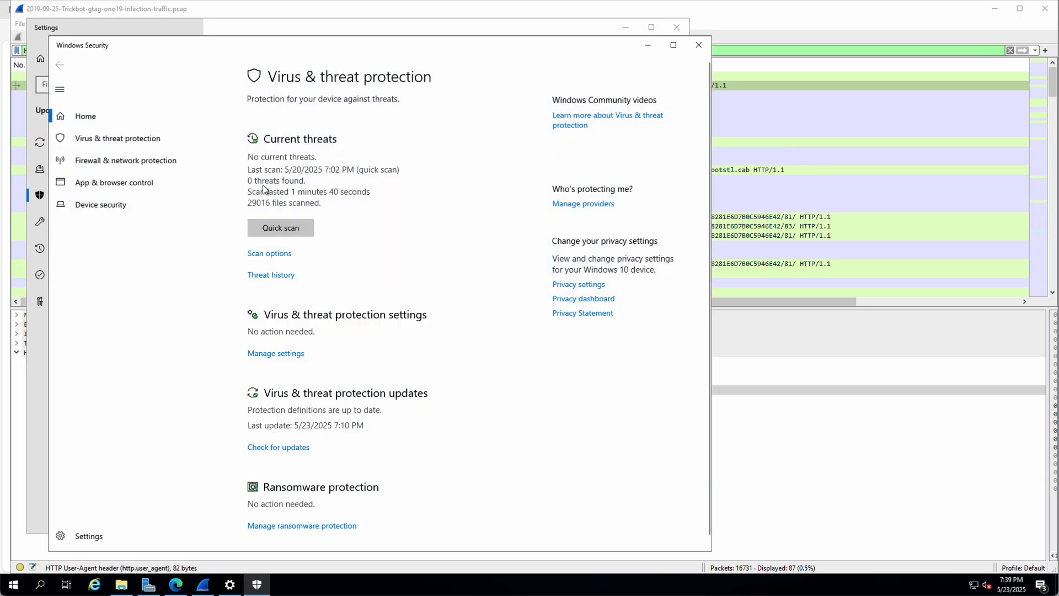
scroll(409, 314, down, 1)
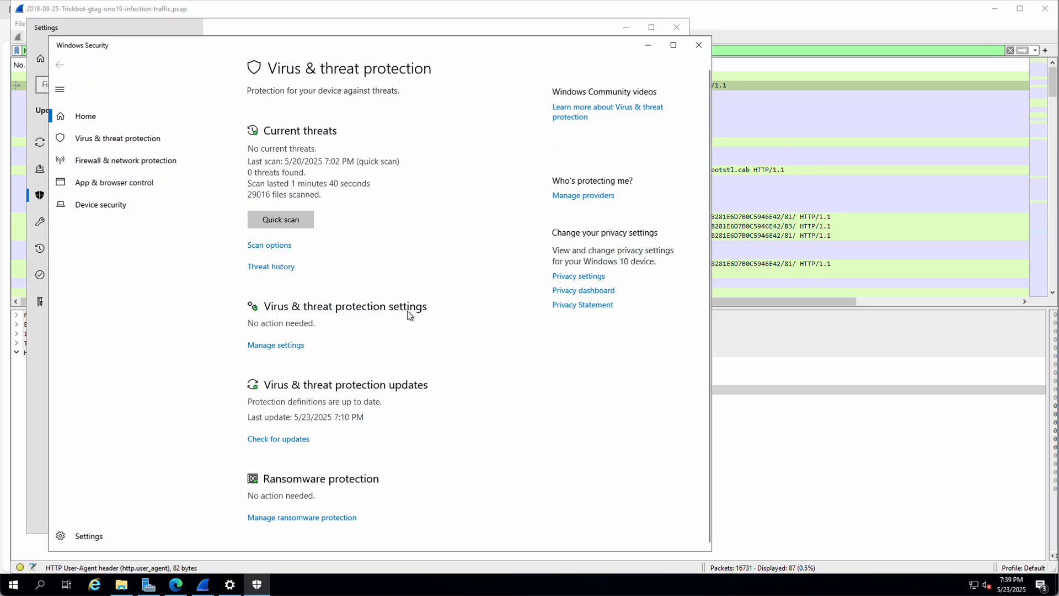
scroll(407, 310, up, 1)
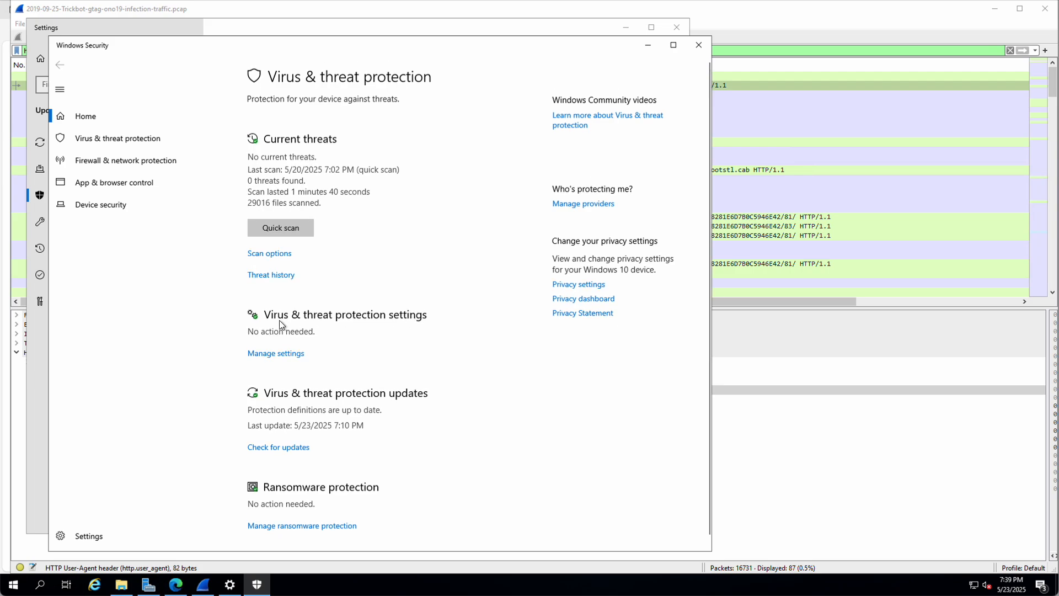
click(264, 354)
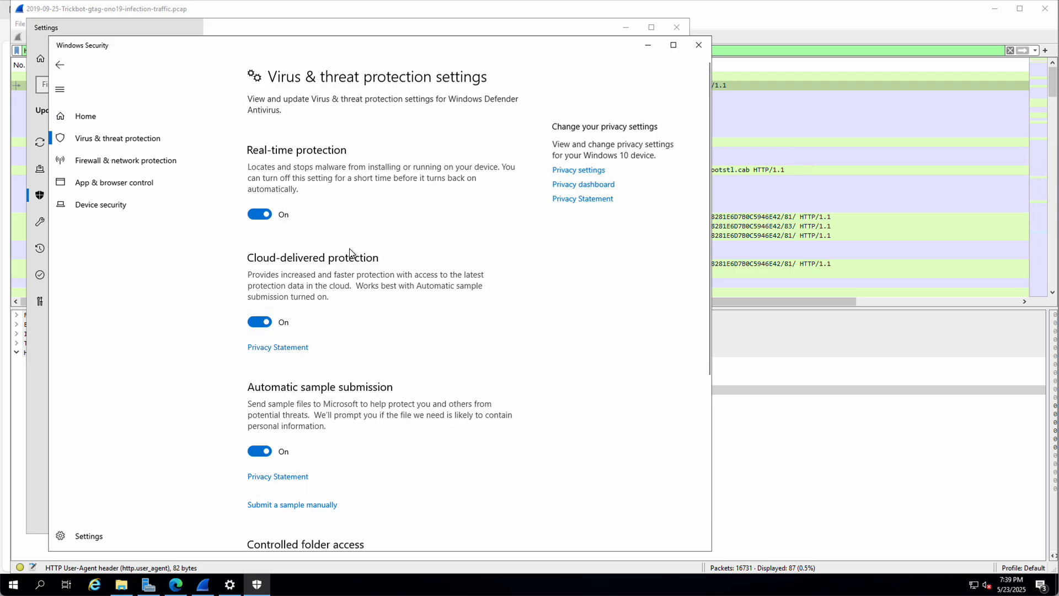
scroll(353, 244, down, 5)
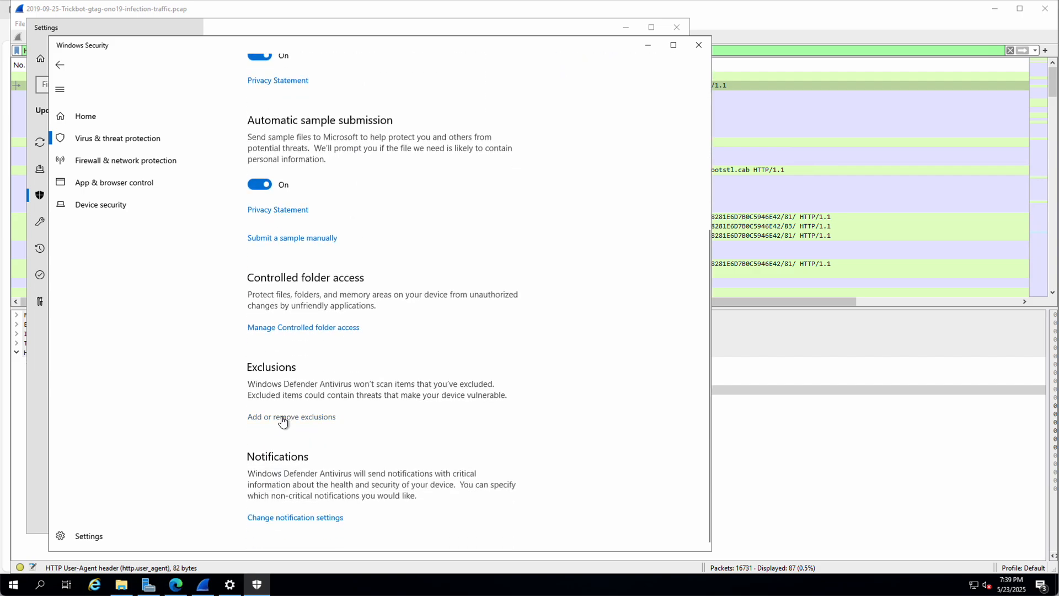
click(699, 45)
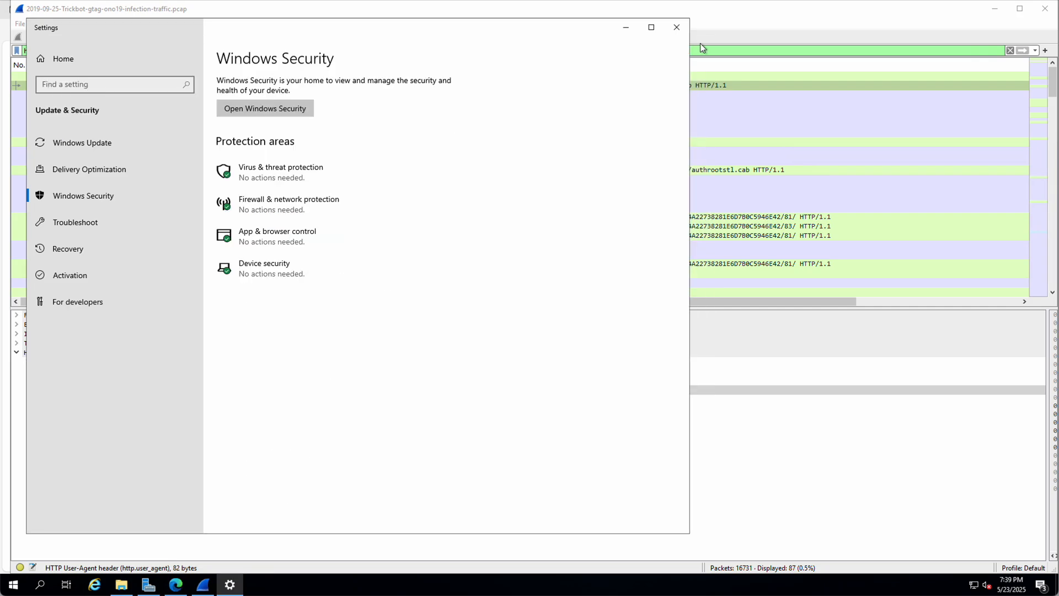
click(676, 27)
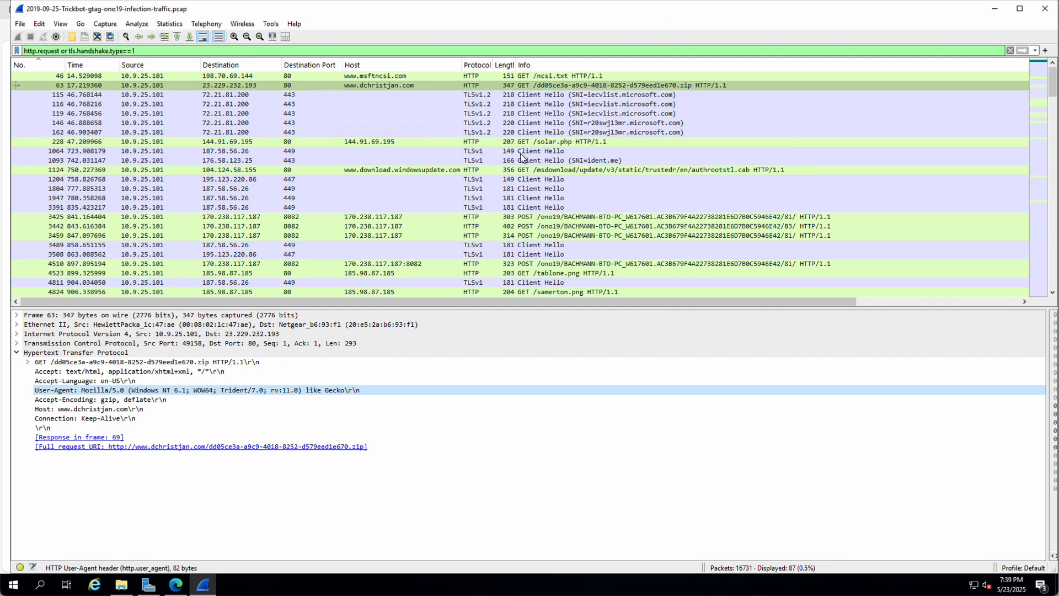
Step: Search 'defend' to reopen the Virus & threat protection settings and start adding an exclusion
click(40, 585)
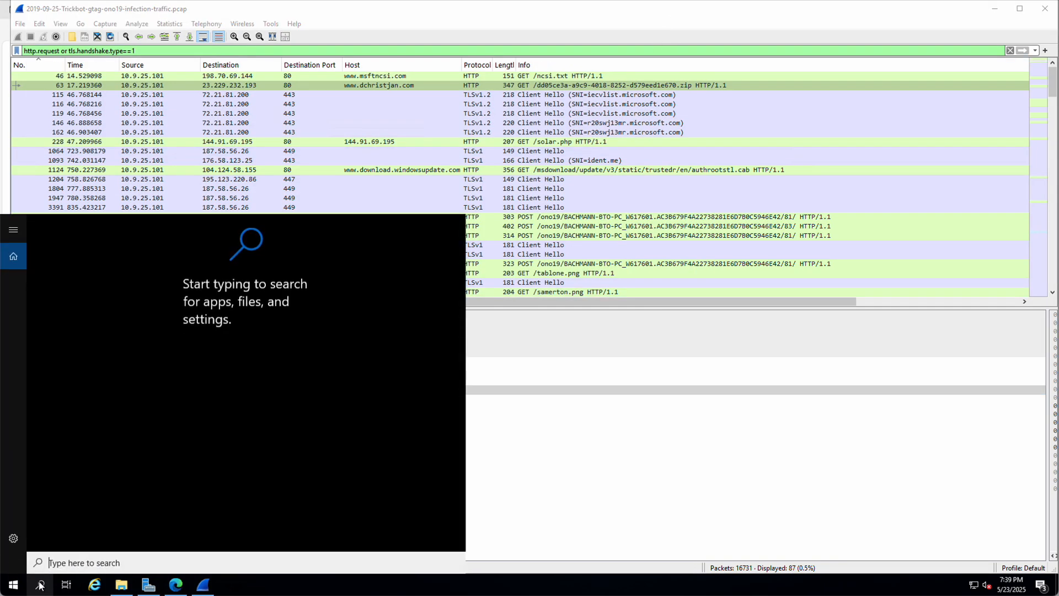
text(defend)
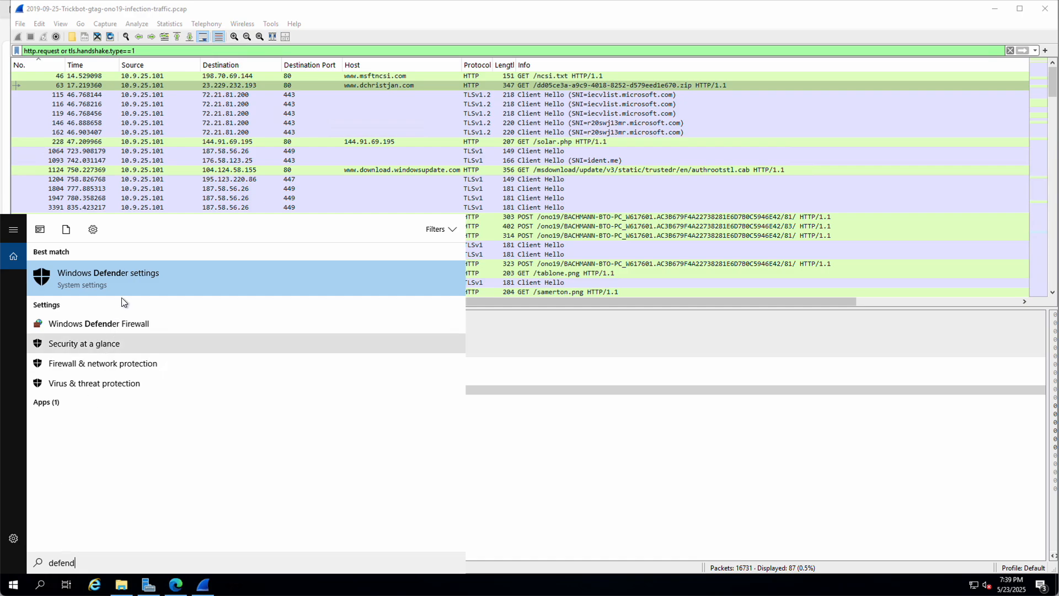
click(121, 275)
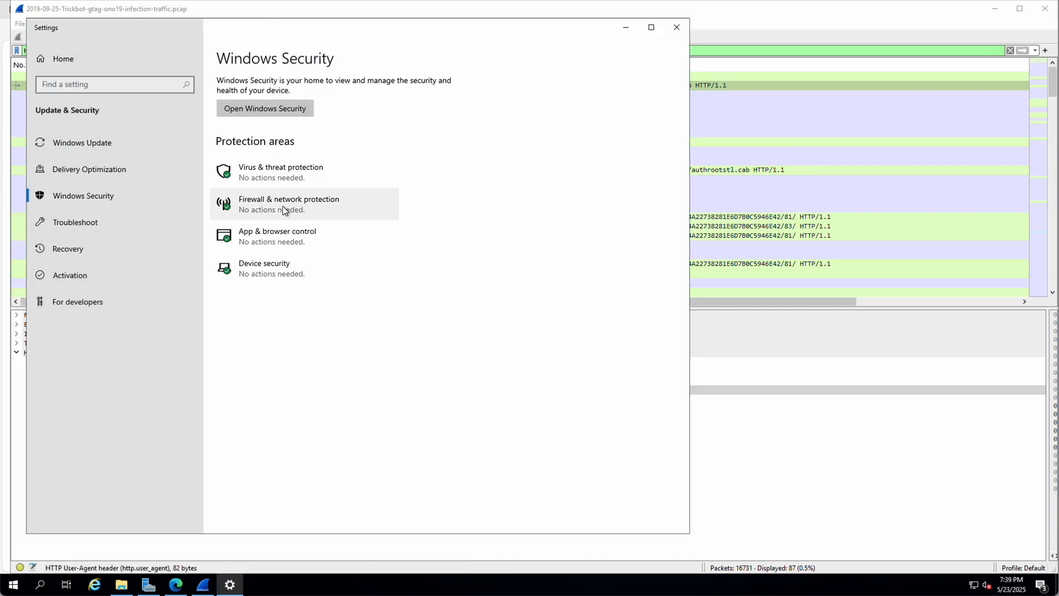
click(266, 168)
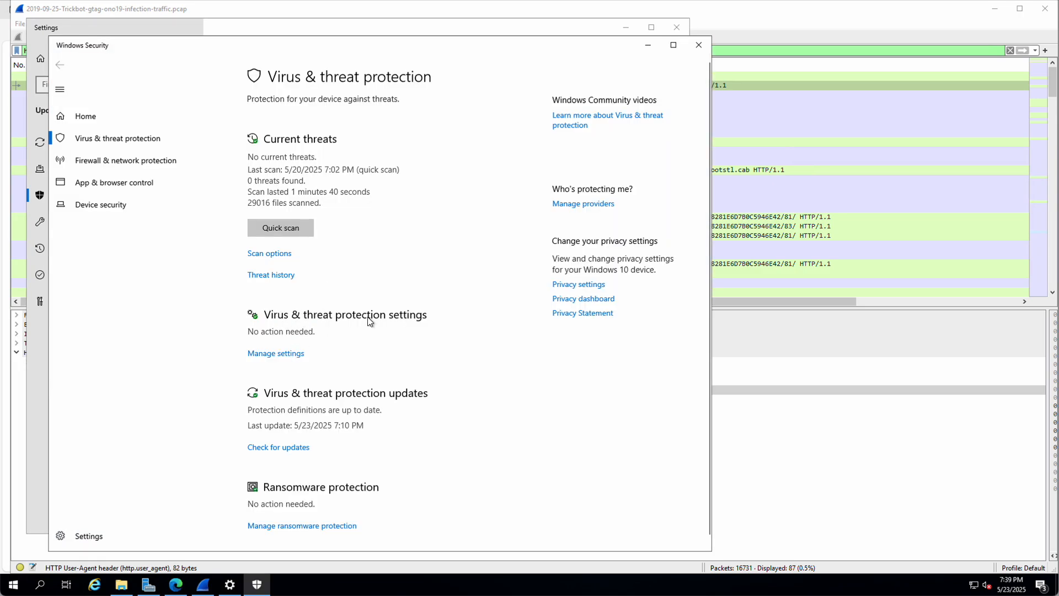
click(261, 357)
scroll(327, 347, down, 5)
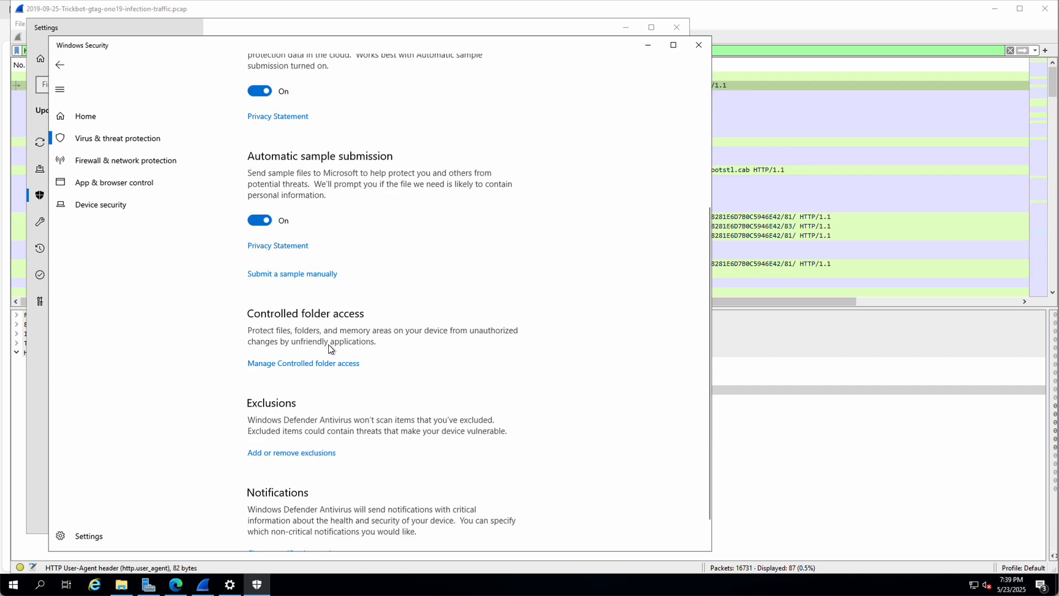
click(270, 419)
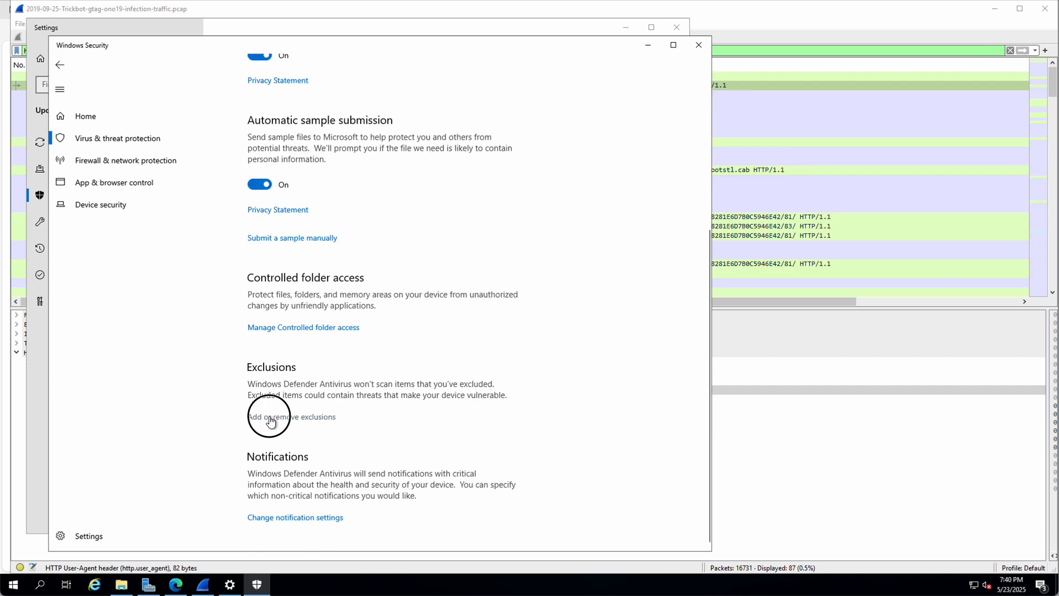
click(267, 154)
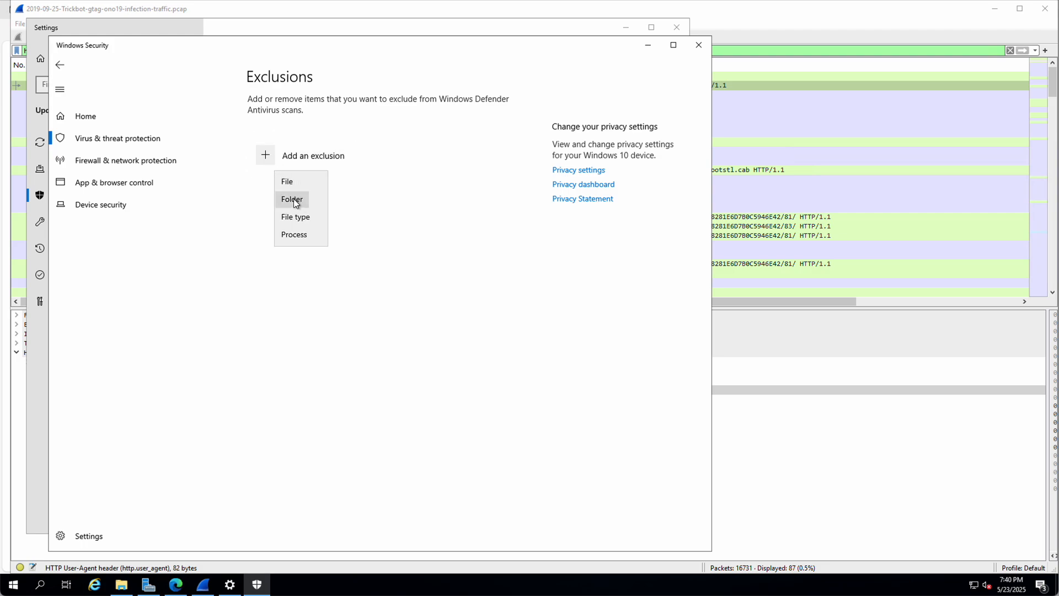
Step: Create a Quarantine folder in Downloads and add it as a Defender folder exclusion
click(292, 199)
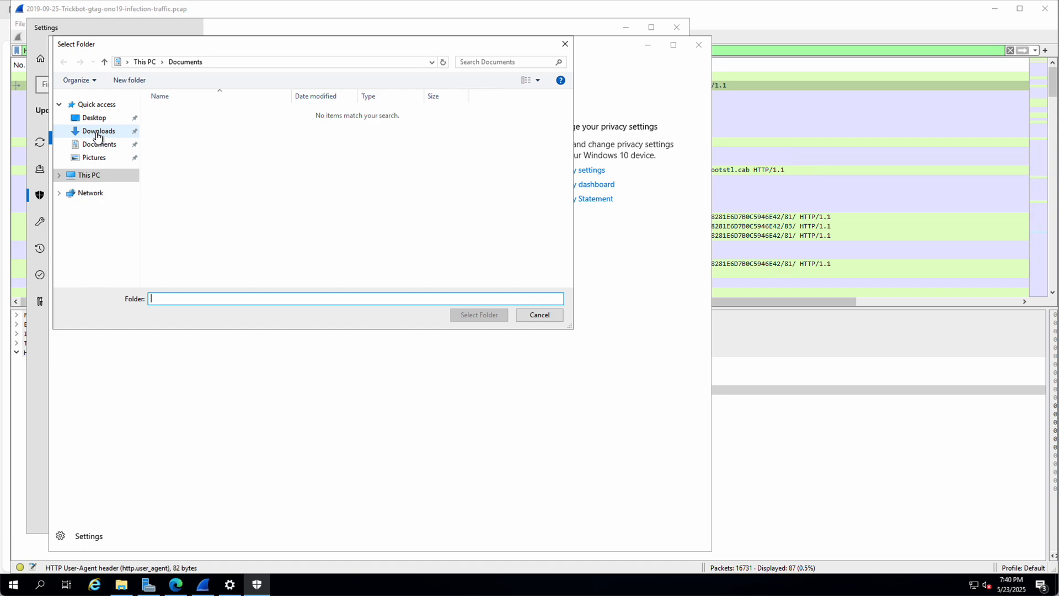
click(97, 134)
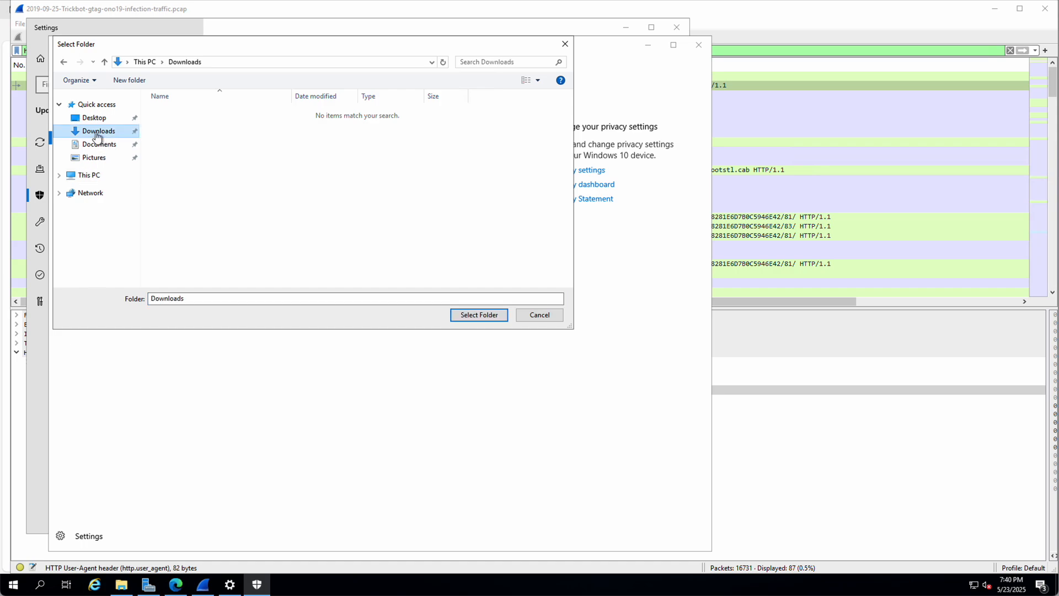
right_click(277, 217)
mouse_move(360, 334)
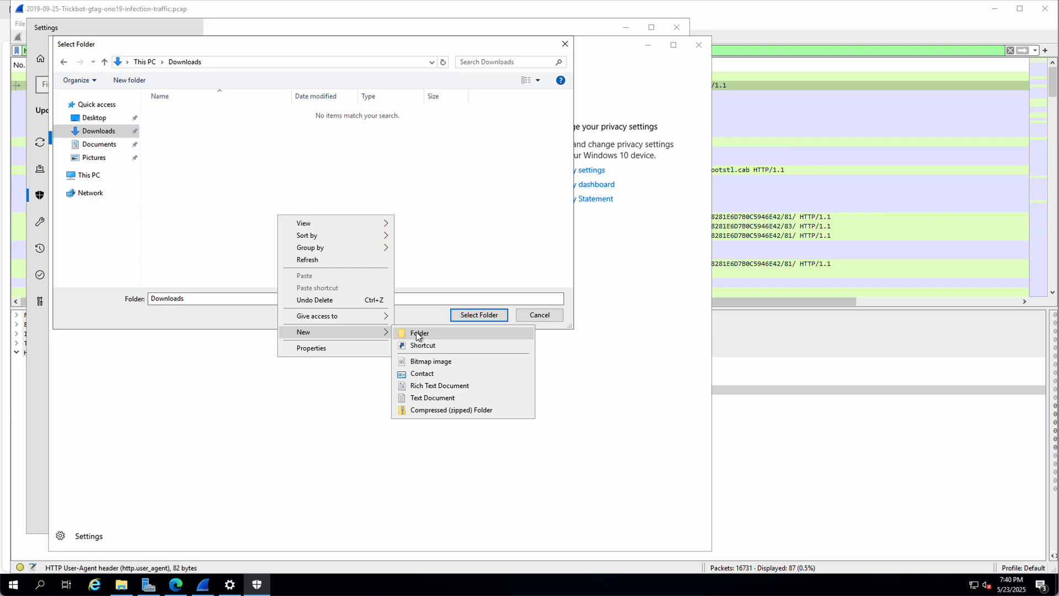
click(418, 333)
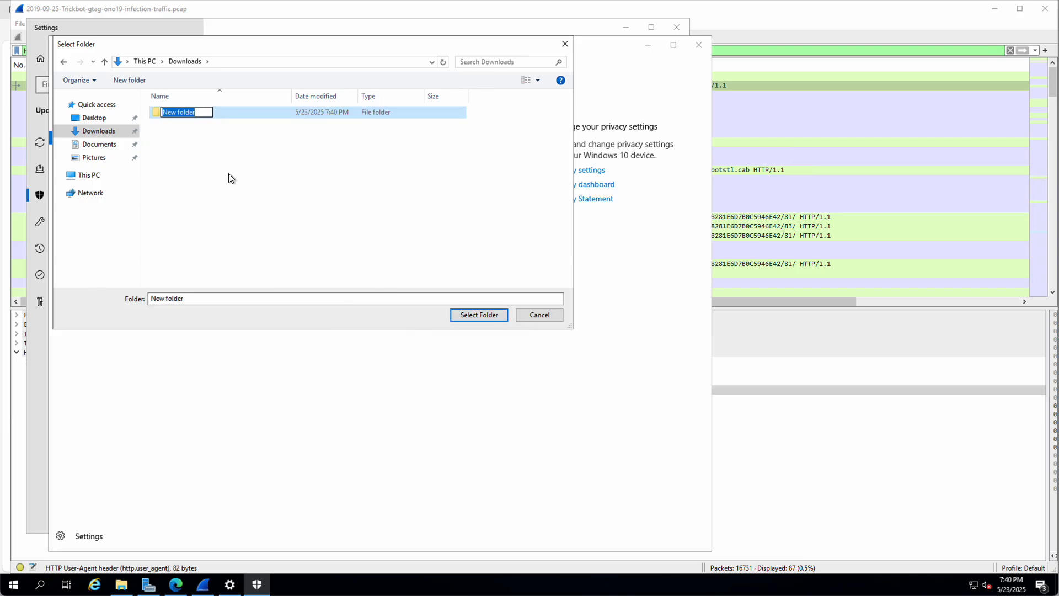
text(Q)
text(uaer)
key(BackSpace)
key(BackSpace)
text(rantine)
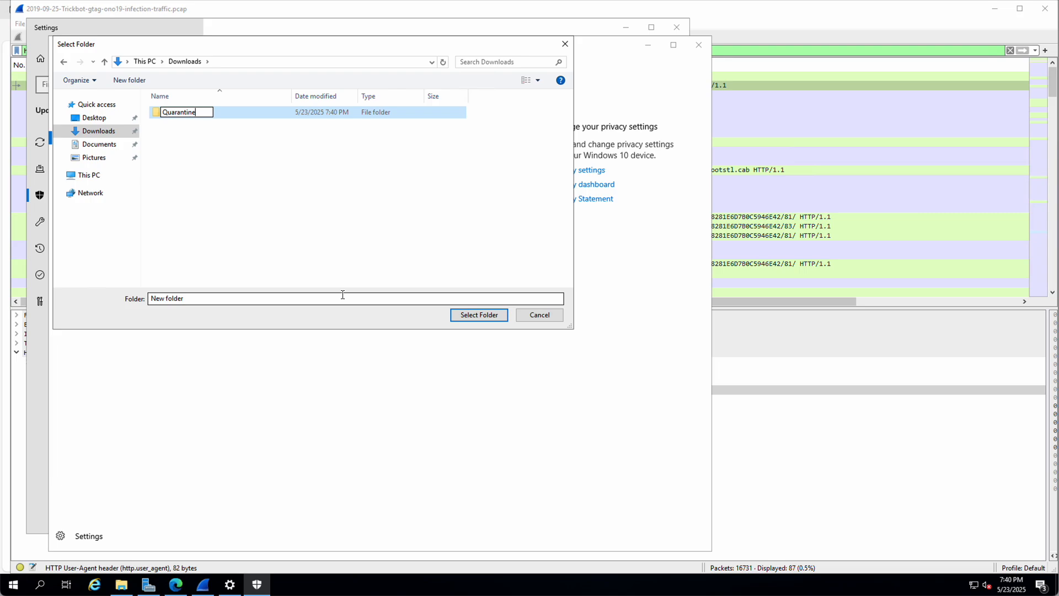
key(Return)
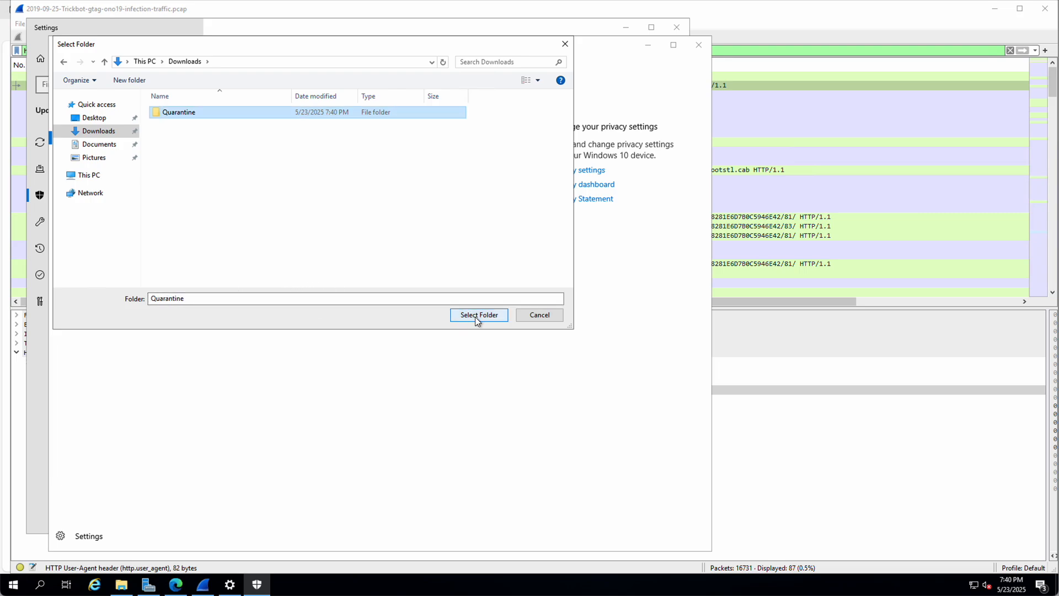
click(477, 315)
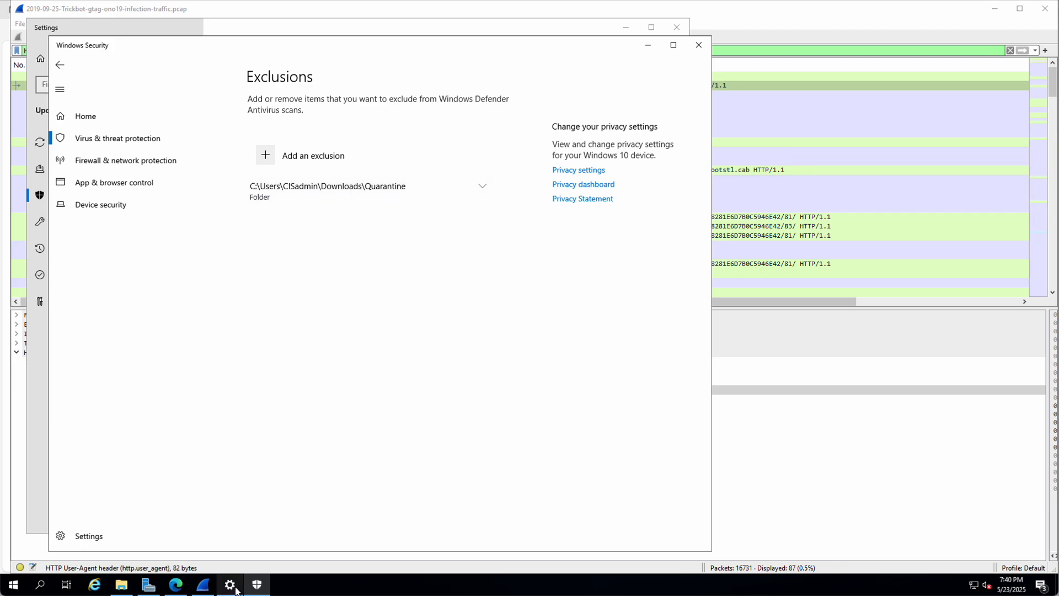
click(202, 586)
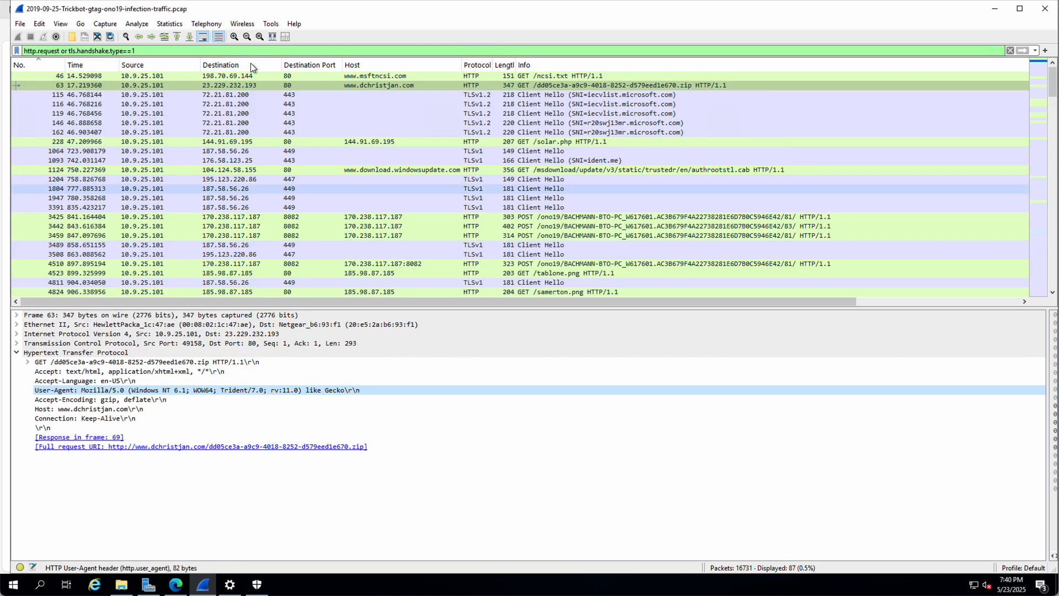
click(20, 24)
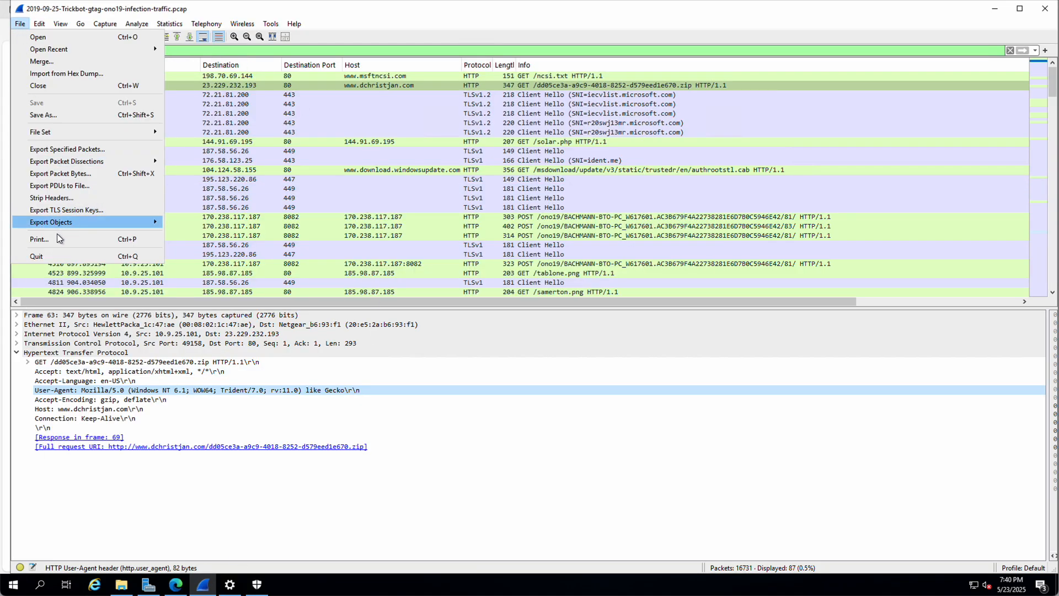
mouse_move(58, 224)
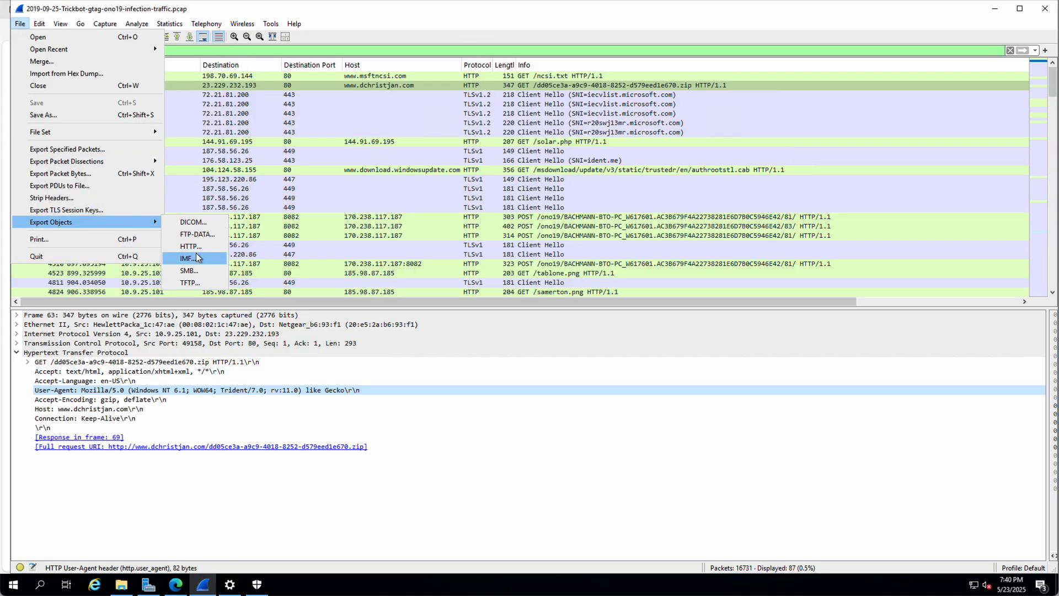
click(194, 245)
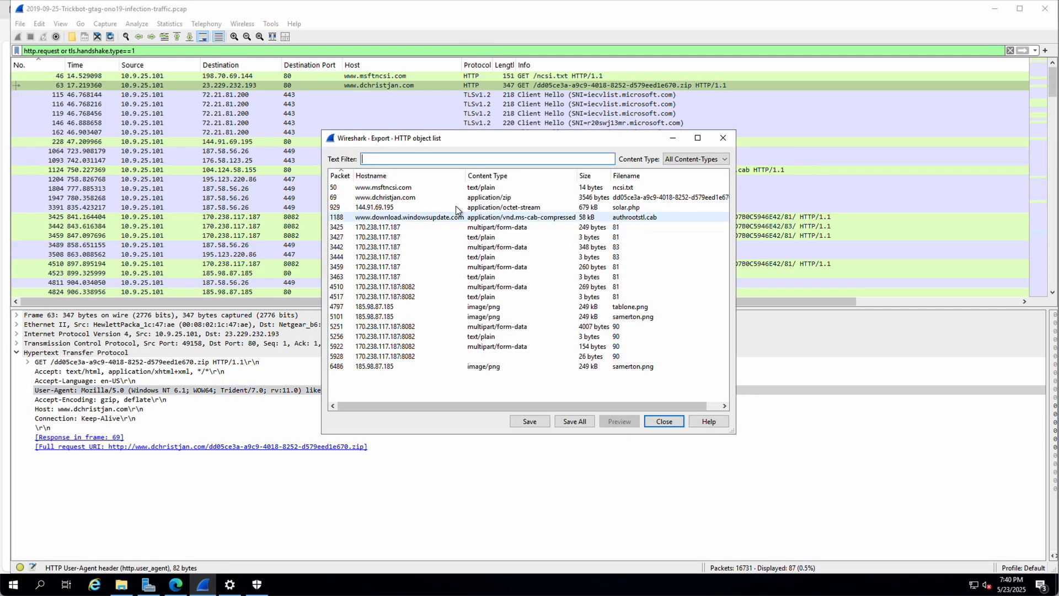
click(394, 197)
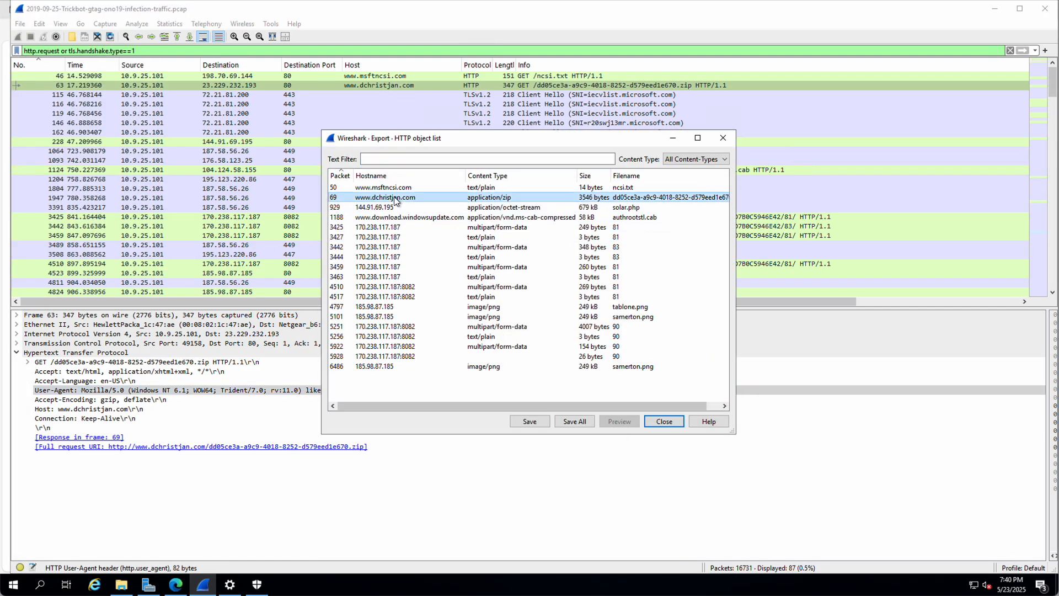
click(529, 421)
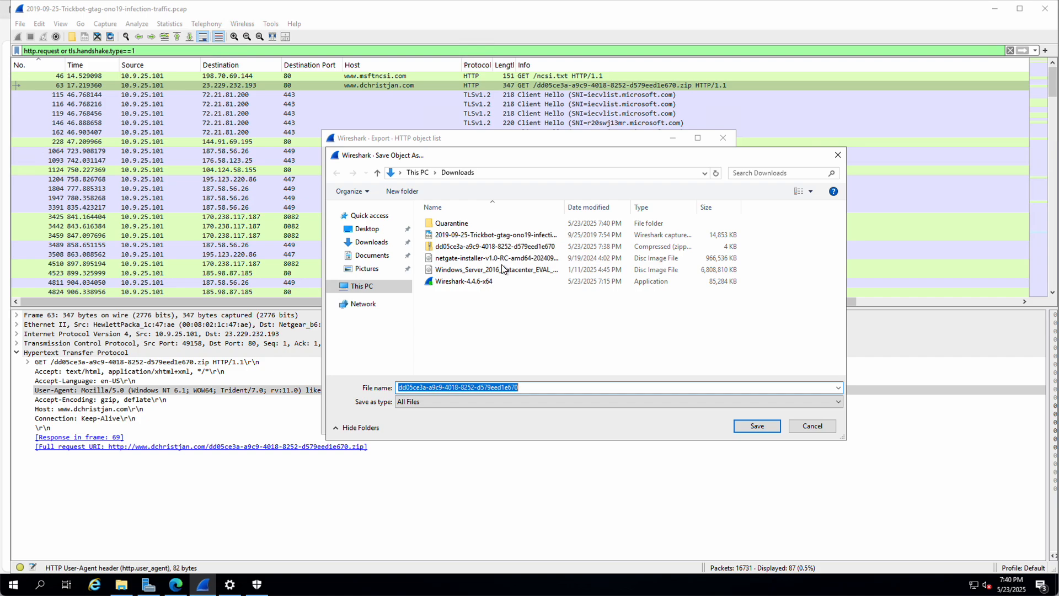
double_click(447, 224)
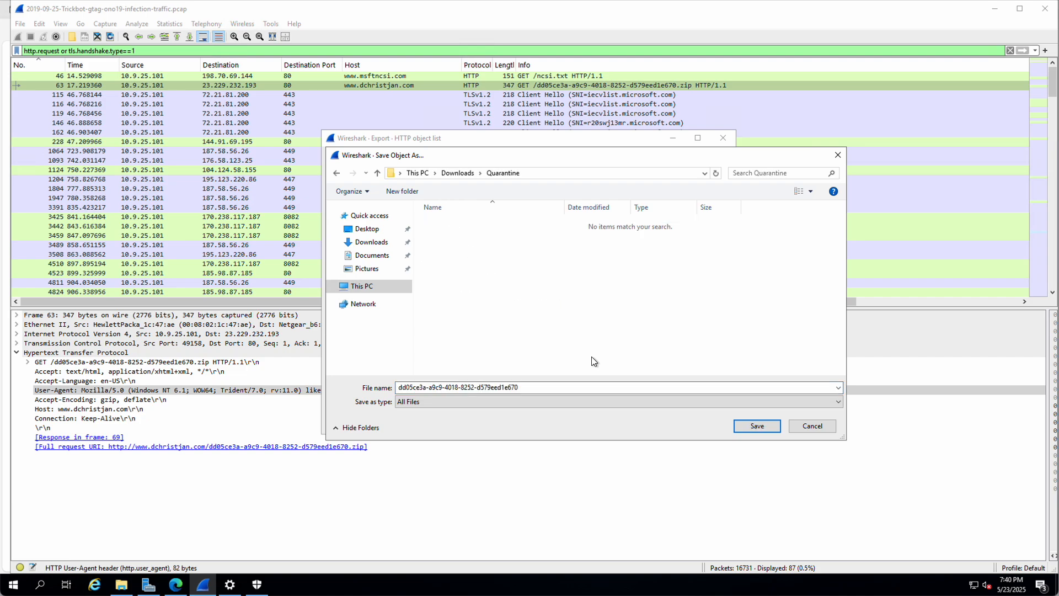
click(755, 426)
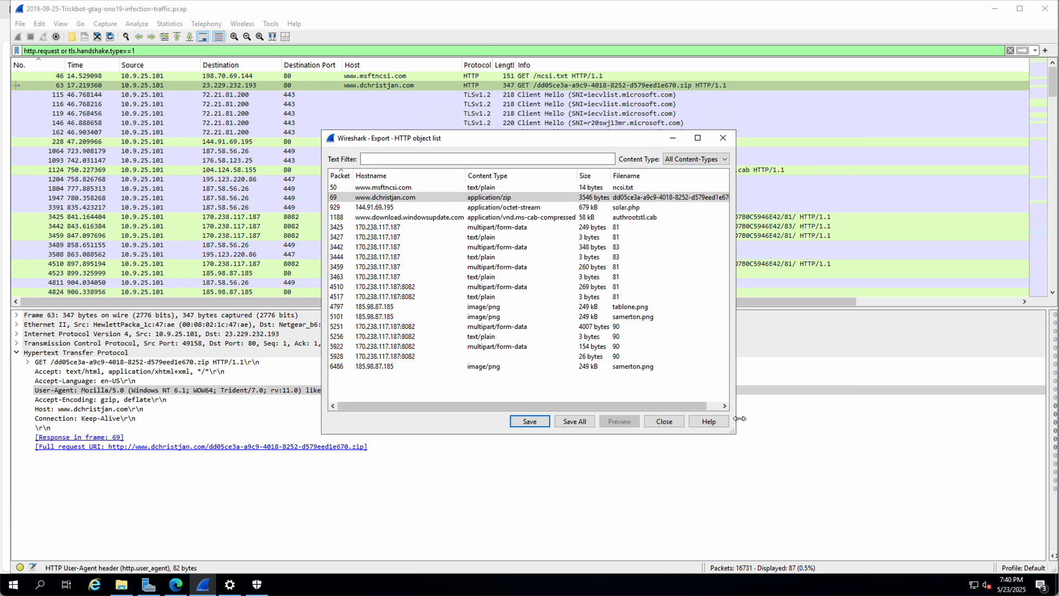
click(663, 421)
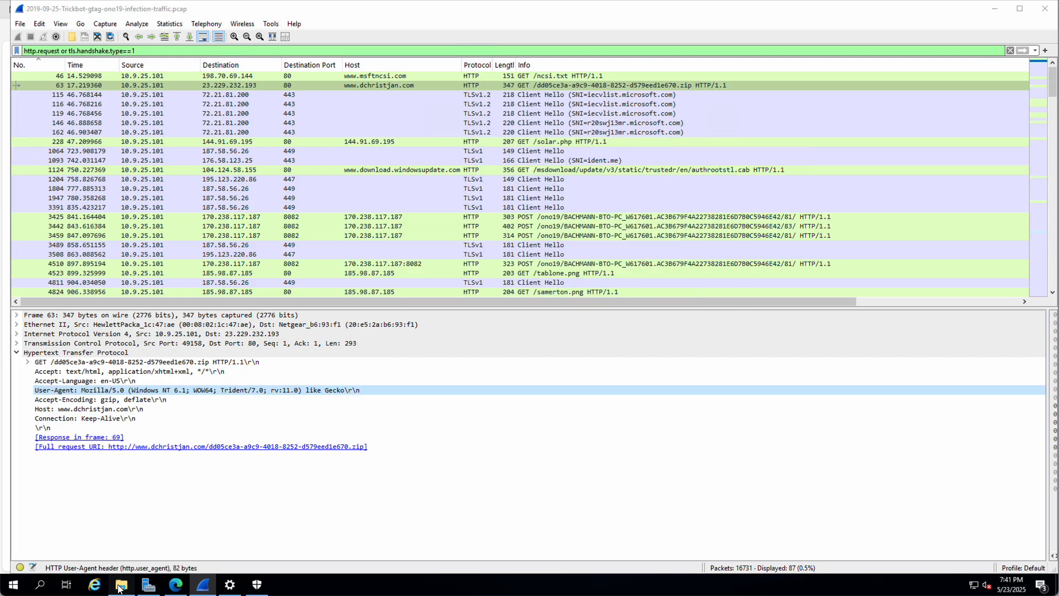
Step: Delete the leftover zip from the Downloads folder
click(118, 586)
click(351, 188)
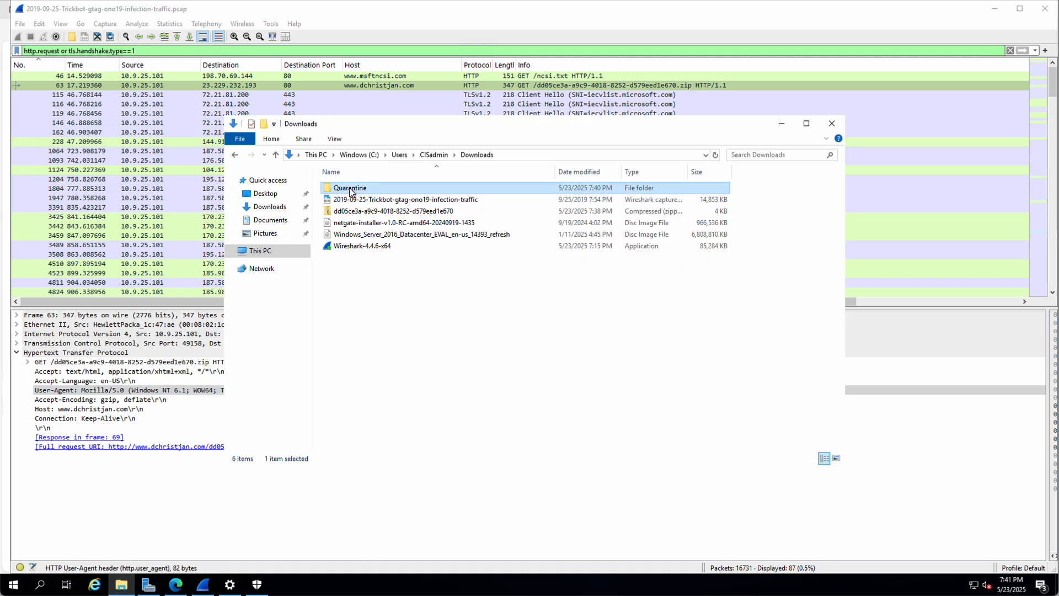
double_click(350, 189)
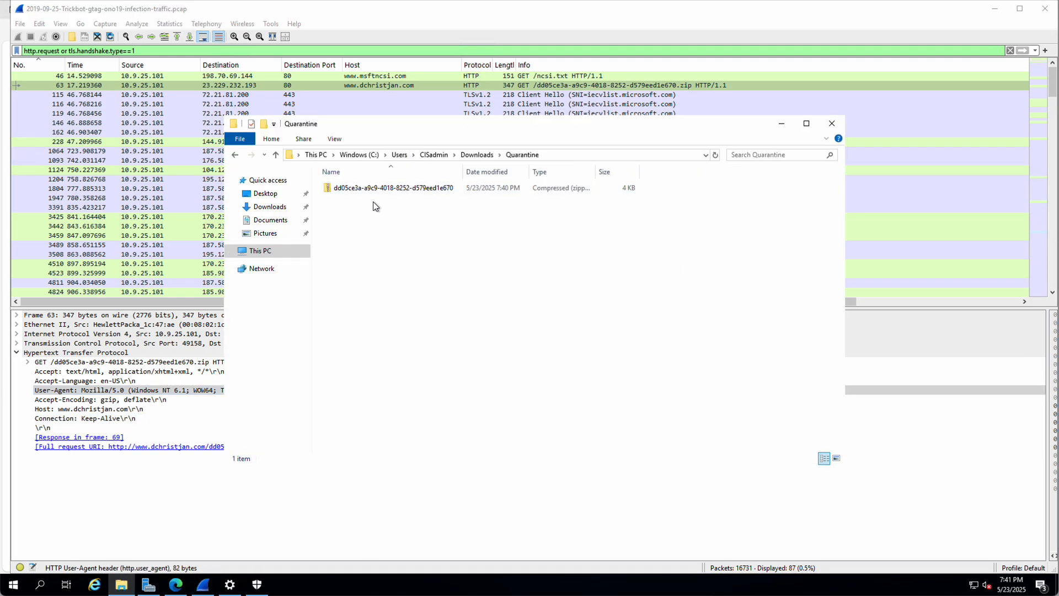
click(276, 154)
click(342, 212)
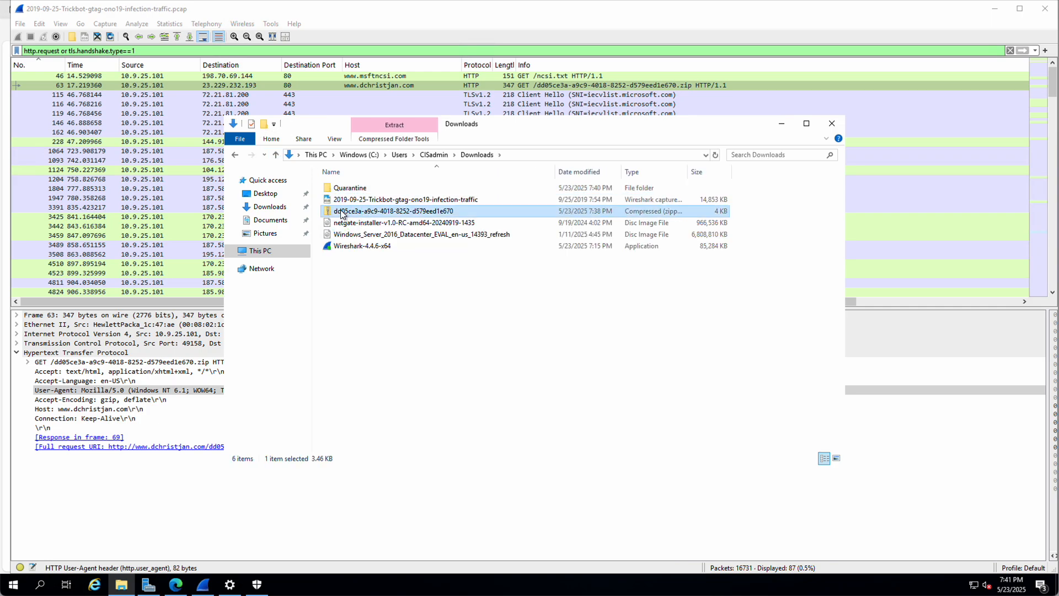
right_click(342, 213)
click(373, 396)
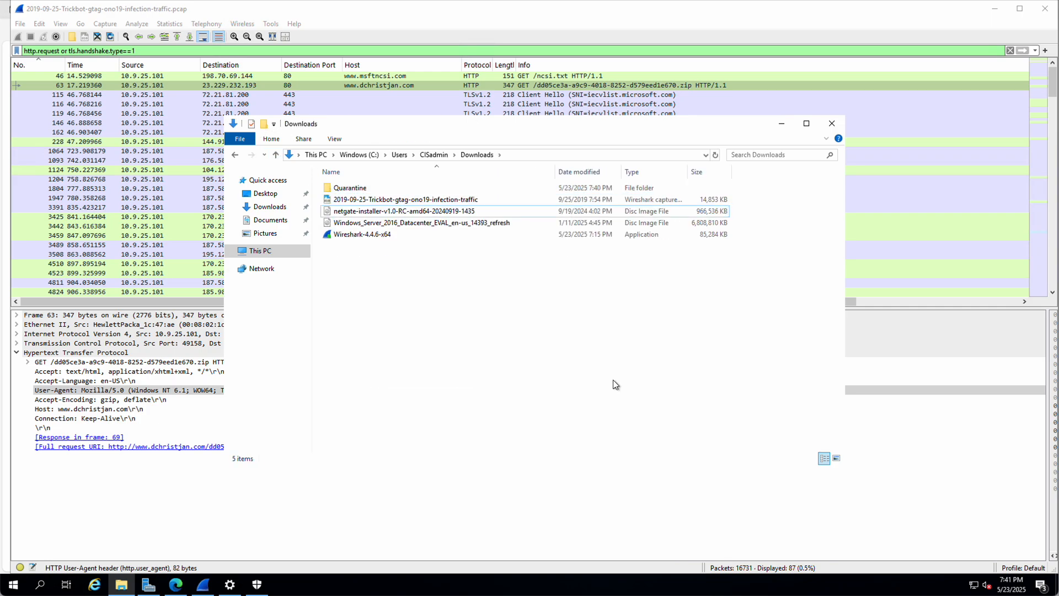
Step: Extract the quarantined zip in Quarantine with 7-Zip Extract Here
click(356, 188)
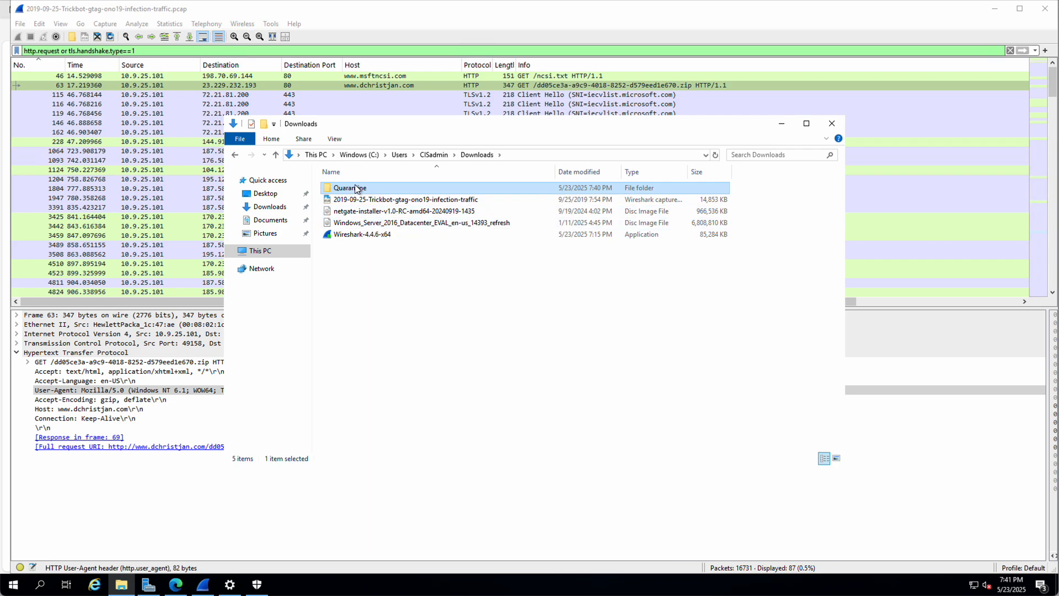
double_click(356, 188)
right_click(362, 189)
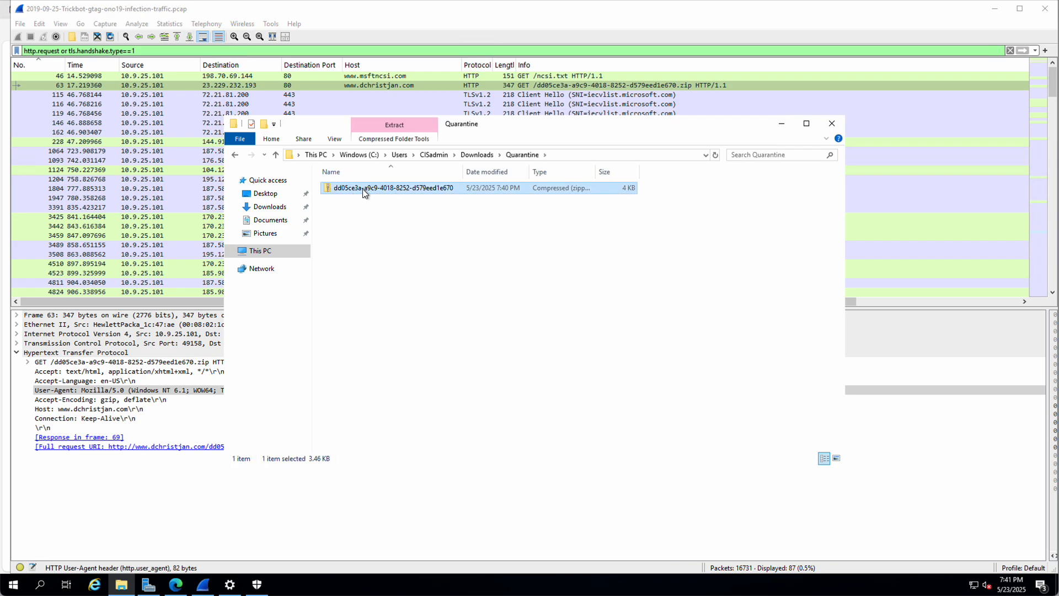
mouse_move(415, 238)
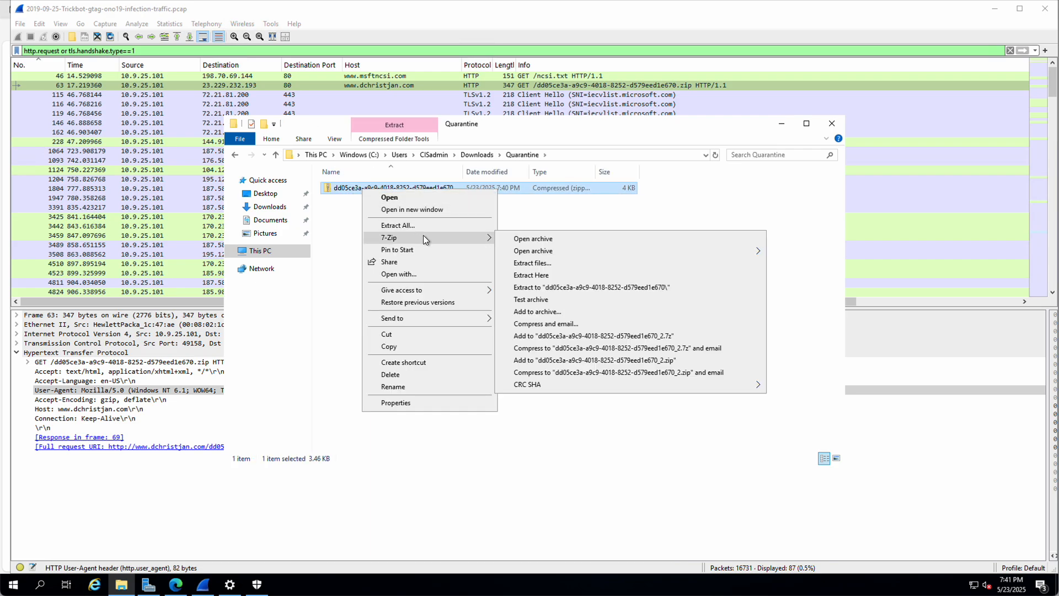
click(546, 273)
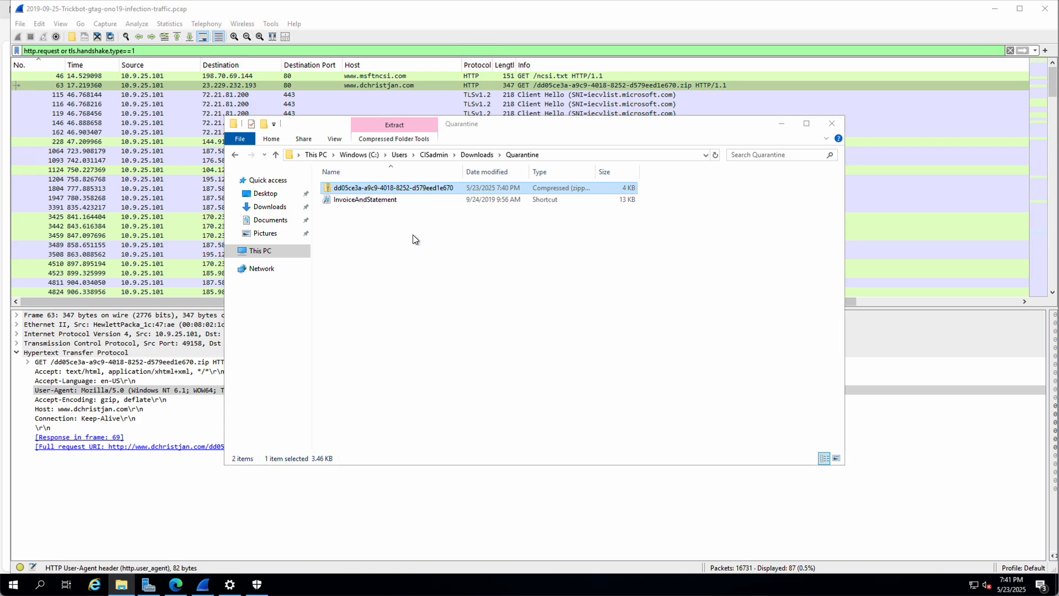
click(362, 219)
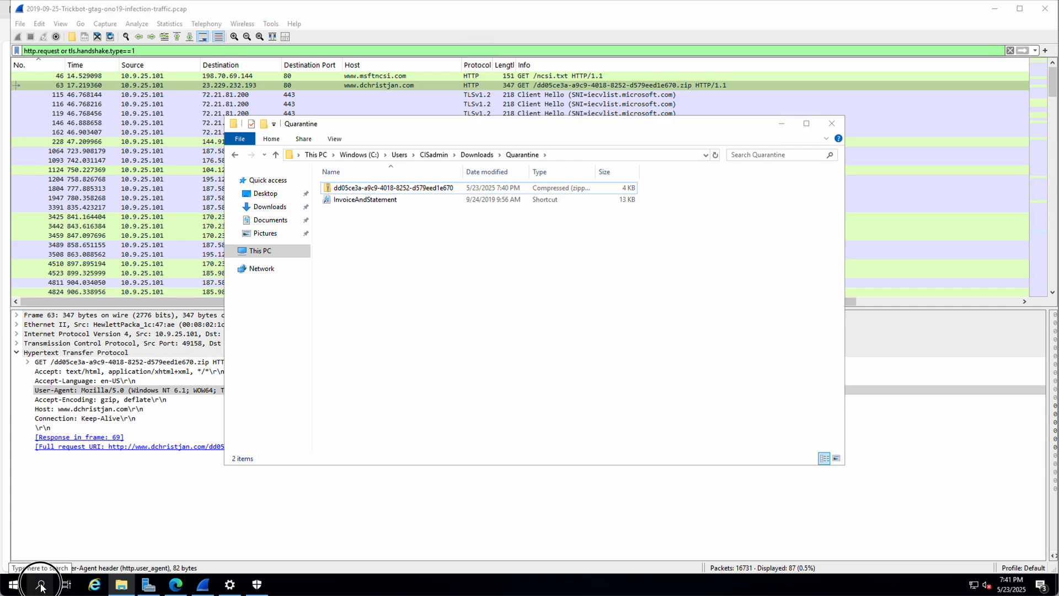
Step: Launch Command Prompt from Windows search and move its window to the lower right
click(40, 587)
text(cmd)
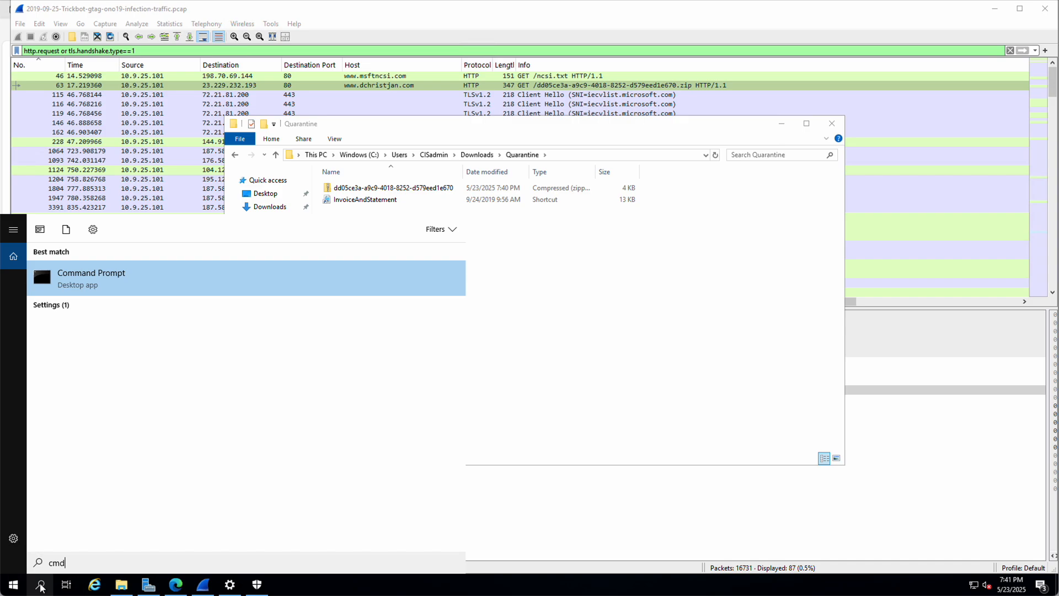
key(Return)
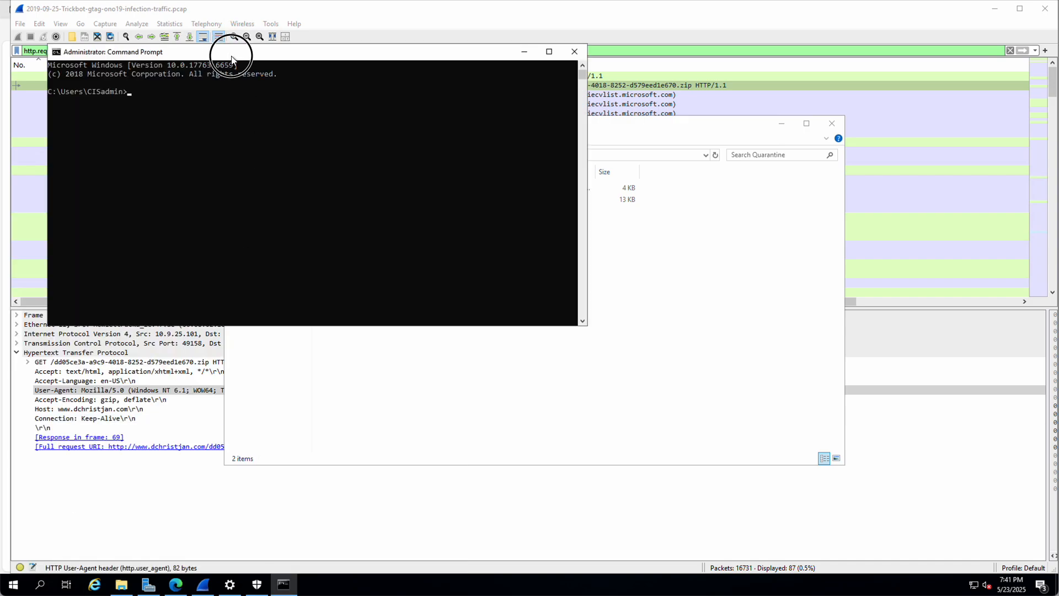
drag(243, 52, 678, 178)
drag(667, 187, 662, 205)
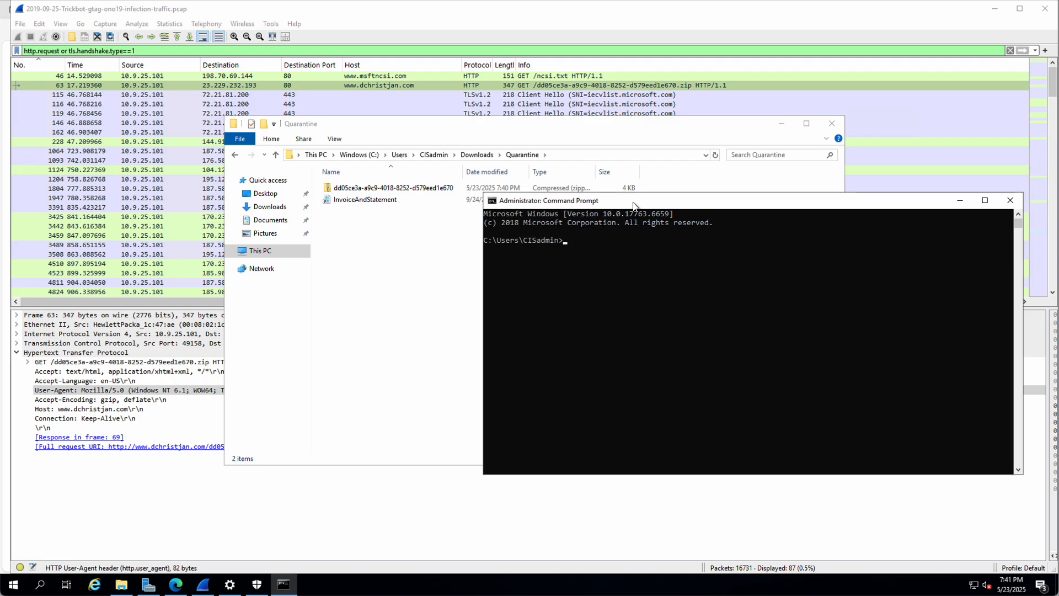
Step: List the home folder, then change into Downloads and list its contents
text(dir)
key(Return)
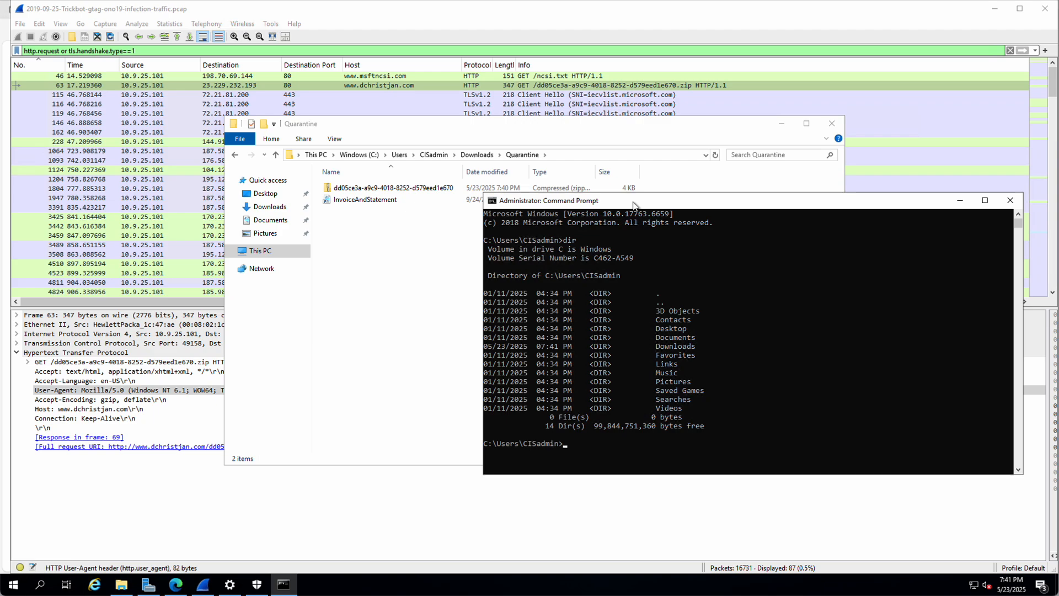
text(cd)
text(Downloads)
key(Return)
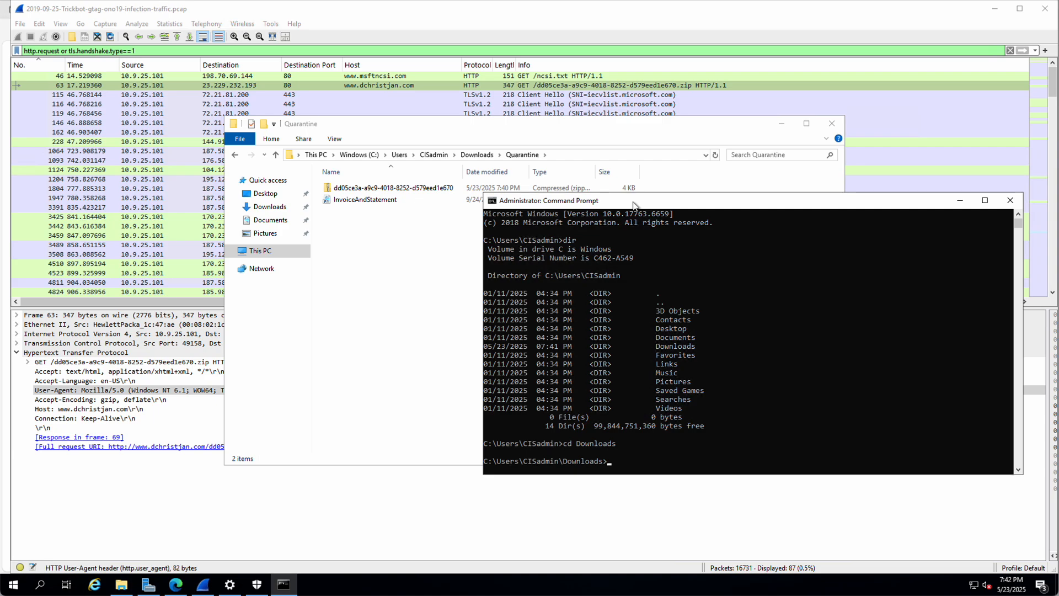
text(dir)
key(Return)
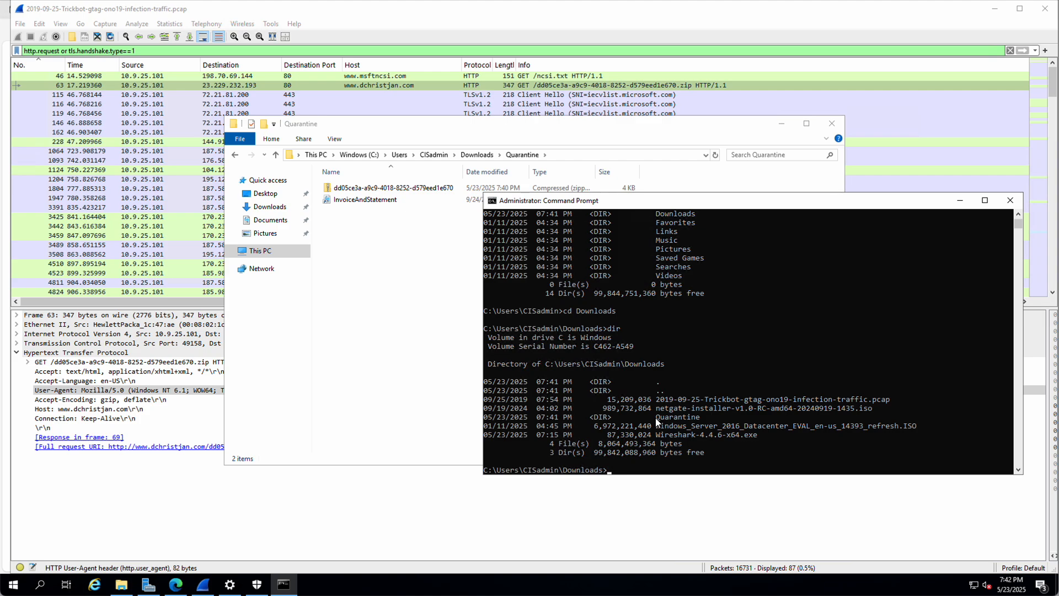
Step: Change into the Quarantine folder and list the zip and InvoiceAndStatement.lnk
drag(655, 418, 697, 419)
click(619, 470)
text(cd Quarantine)
key(Return)
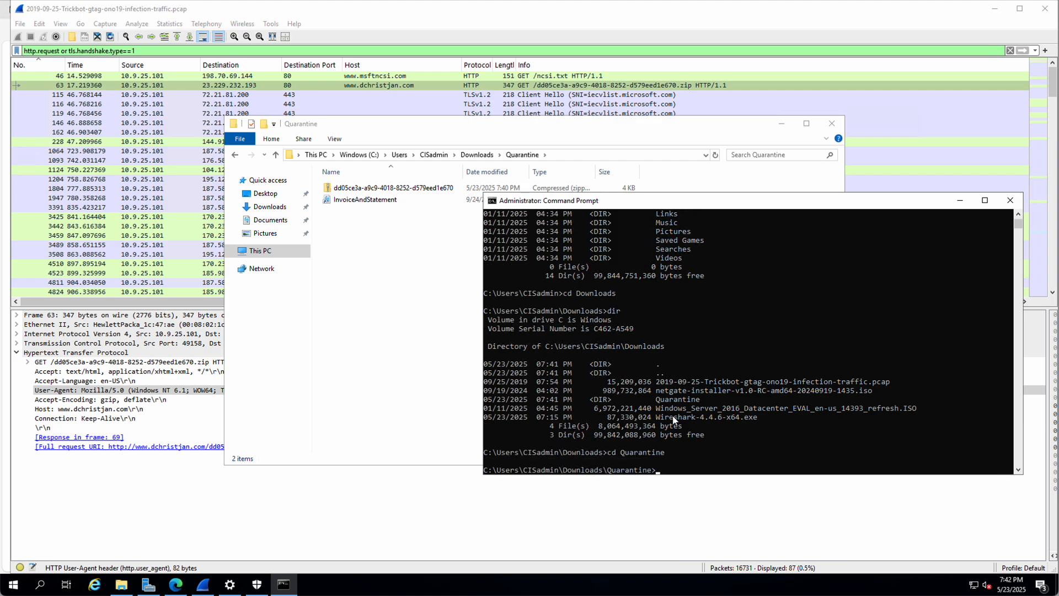
text(dir)
key(Return)
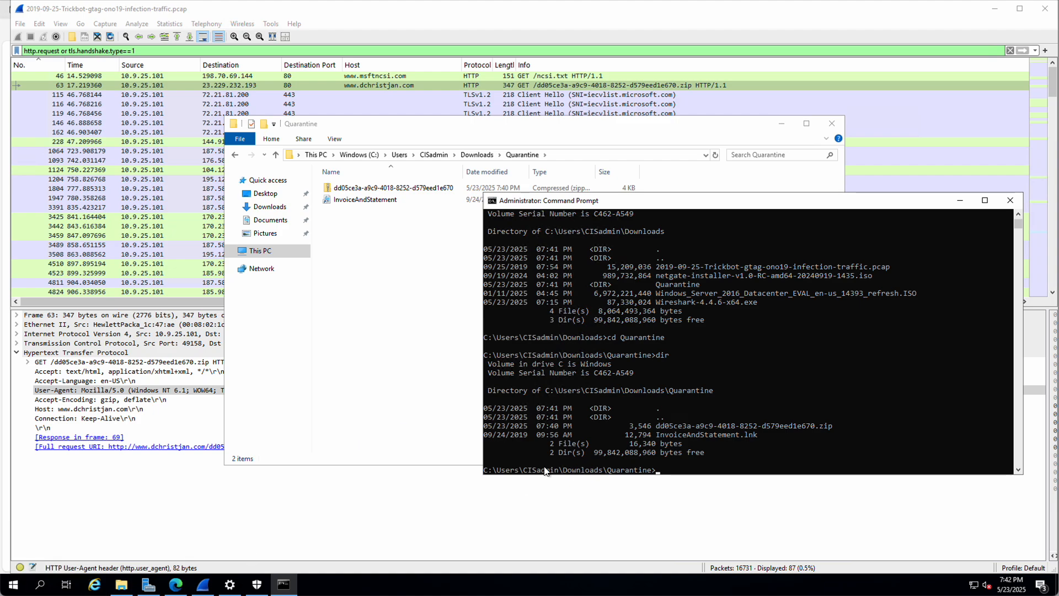
Step: Close the Command Prompt window
click(40, 584)
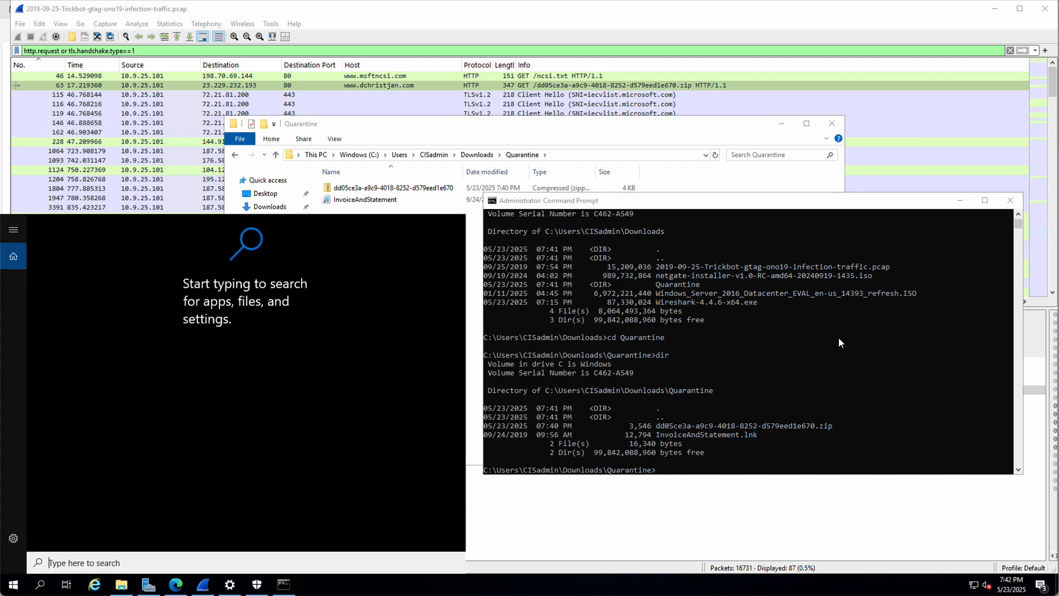
click(838, 343)
click(1010, 199)
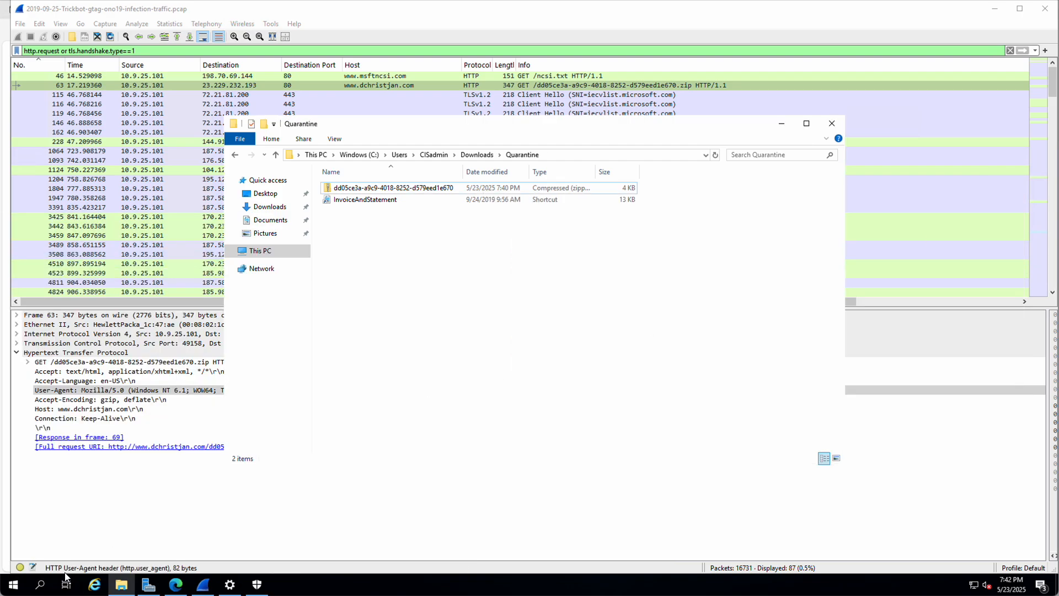
Step: Search for 'powersh' and launch Windows PowerShell
click(39, 584)
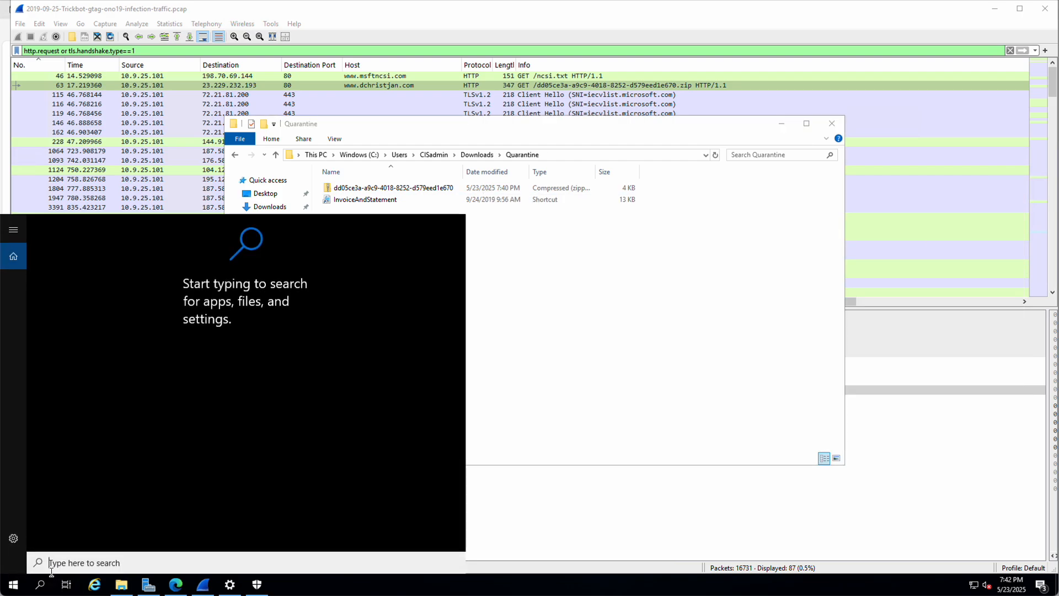
text(powersj)
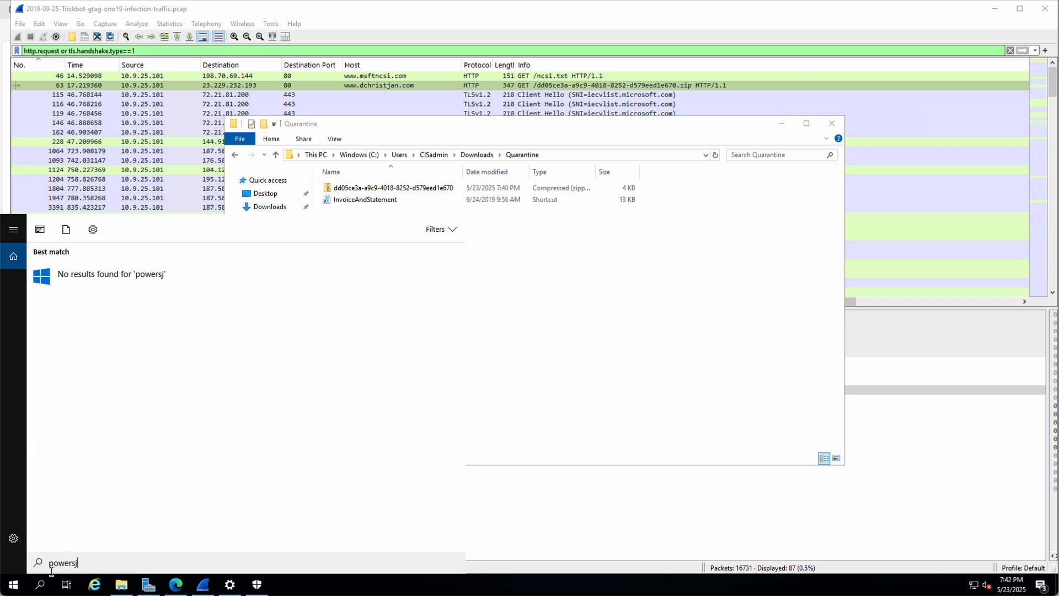
key(BackSpace)
key(BackSpace)
text(sh)
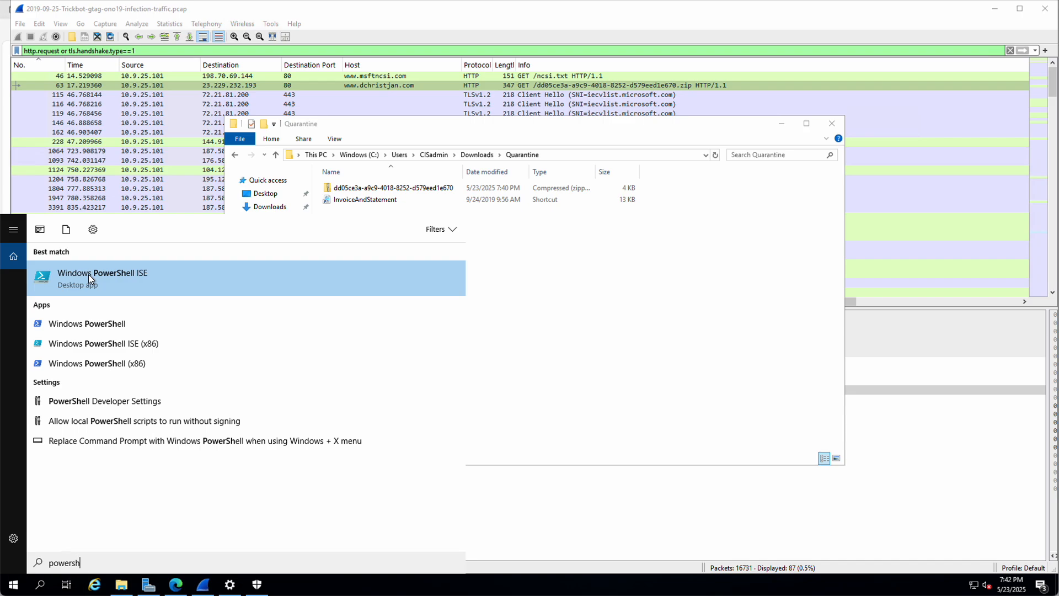
click(55, 324)
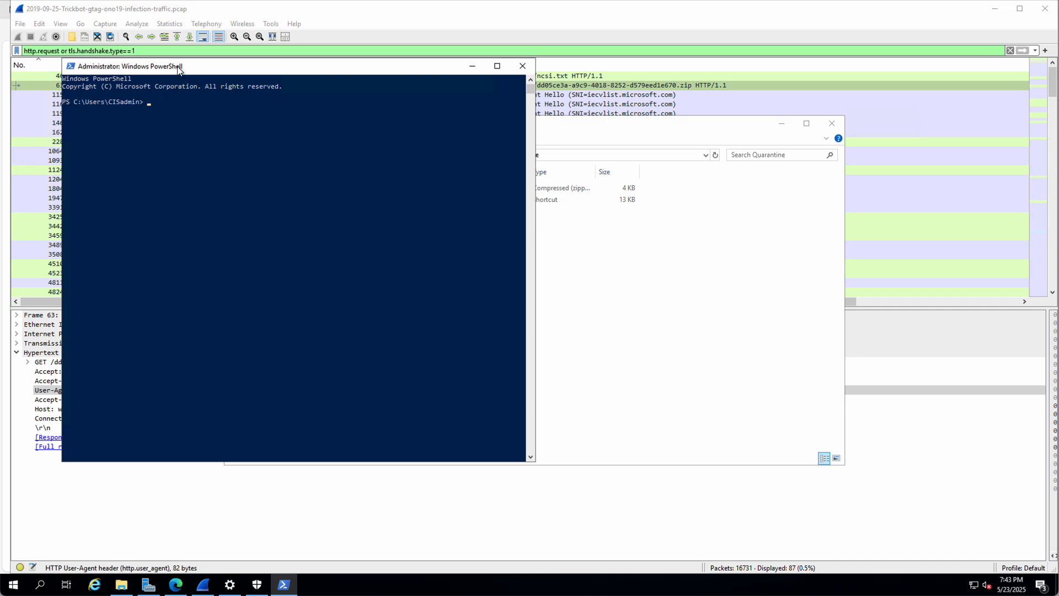
Step: Move the PowerShell window aside, list the home folder and change into Downloads
drag(260, 71, 556, 111)
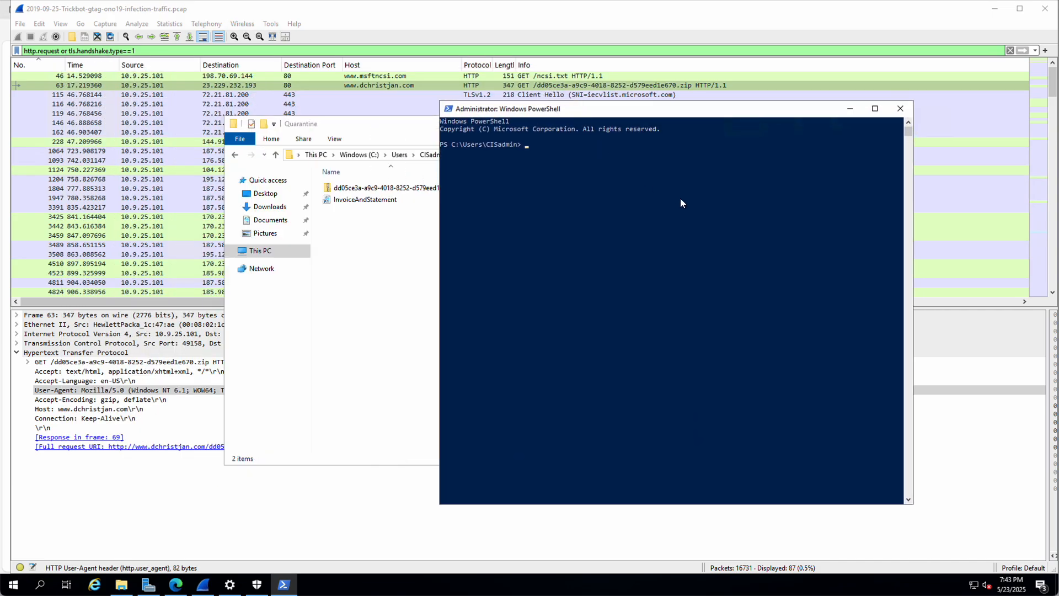
text(dir)
key(Return)
text(c)
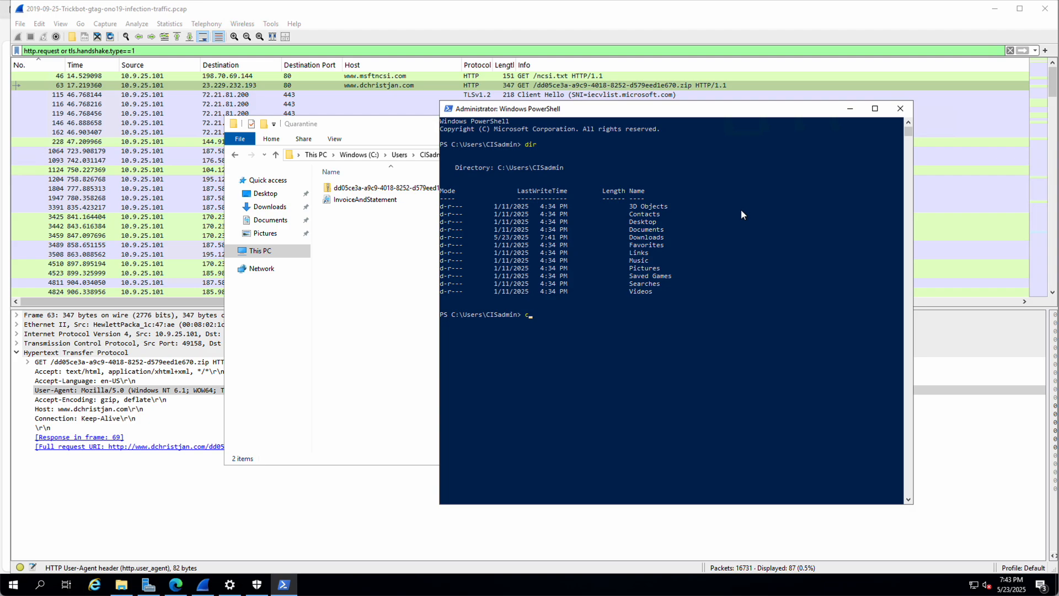
text(d Downloads)
key(Return)
Step: Enter the Quarantine folder, fixing a typo, and list its zip and InvoiceAndStatement.lnk
text(cd )
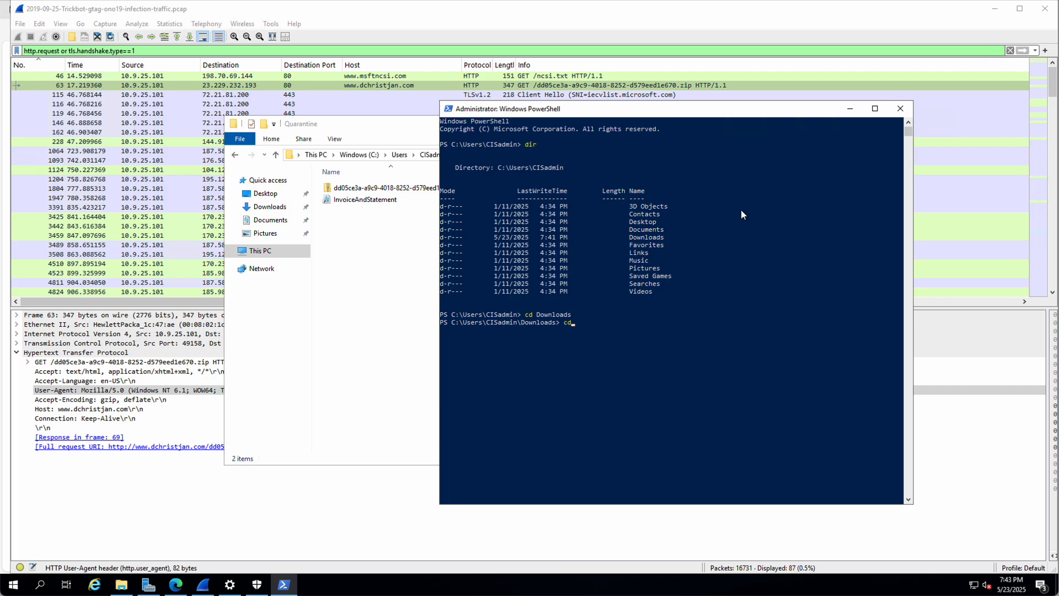
text(Quaratine)
key(Return)
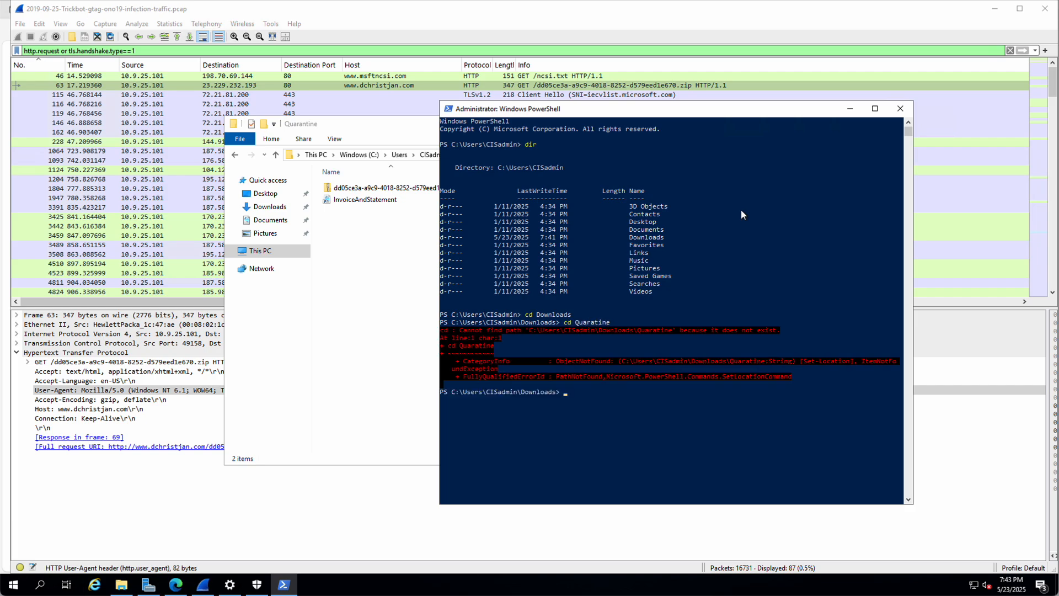
text(cd Quarantine)
key(Return)
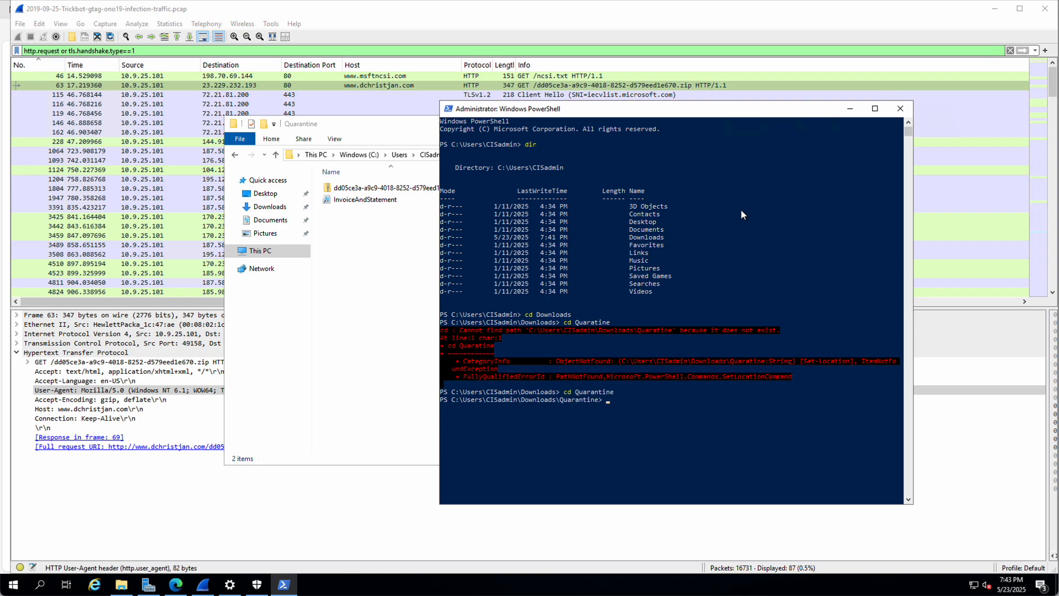
text(dir)
key(Return)
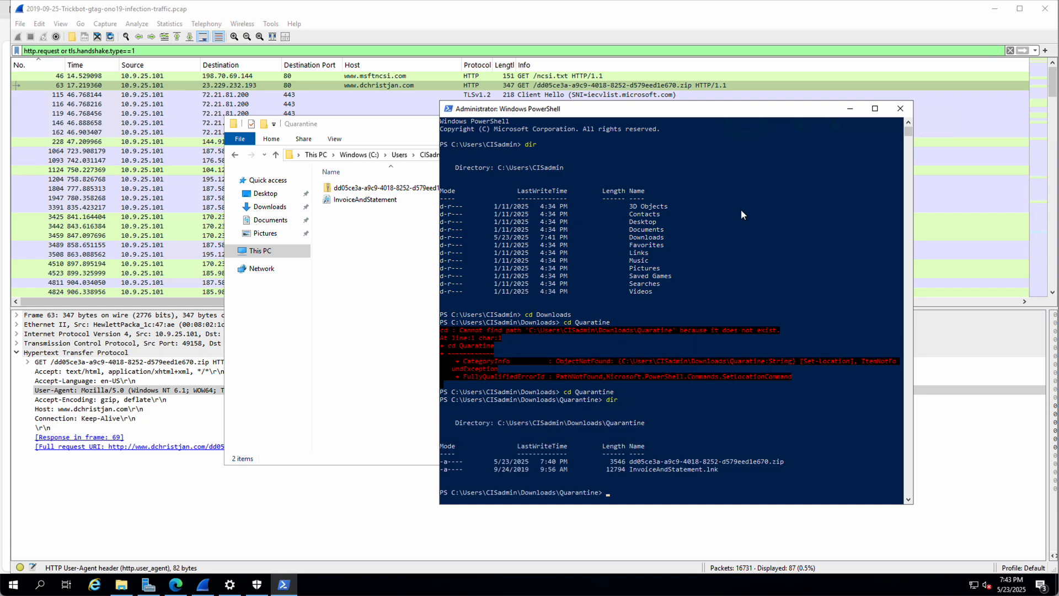
text(get)
click(674, 493)
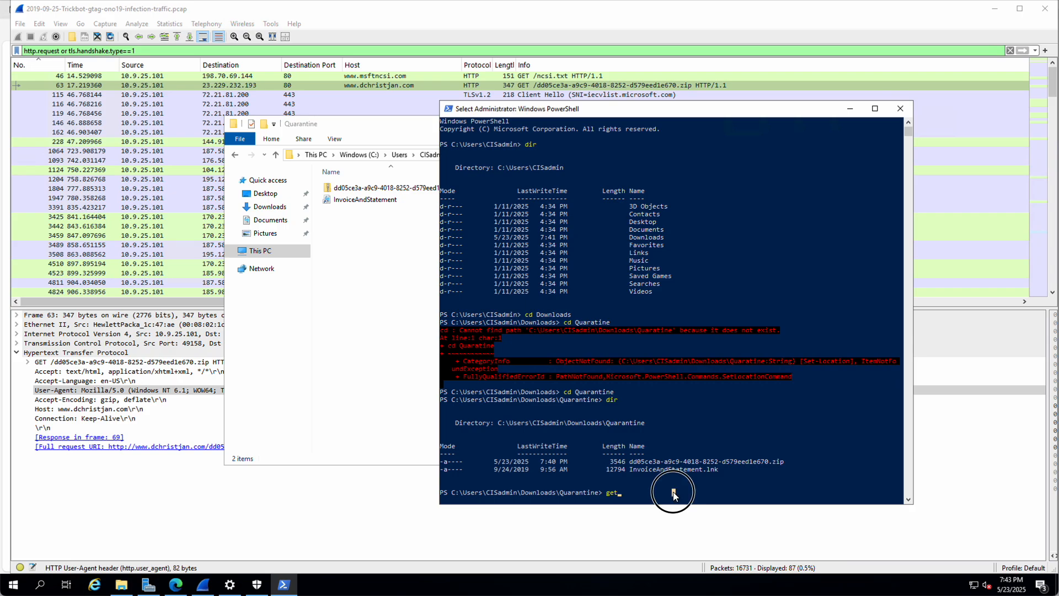
Step: Run Get-FileHash on InvoiceAndStatement.lnk to compute its SHA256 hash
key(Escape)
key(BackSpace)
key(BackSpace)
key(BackSpace)
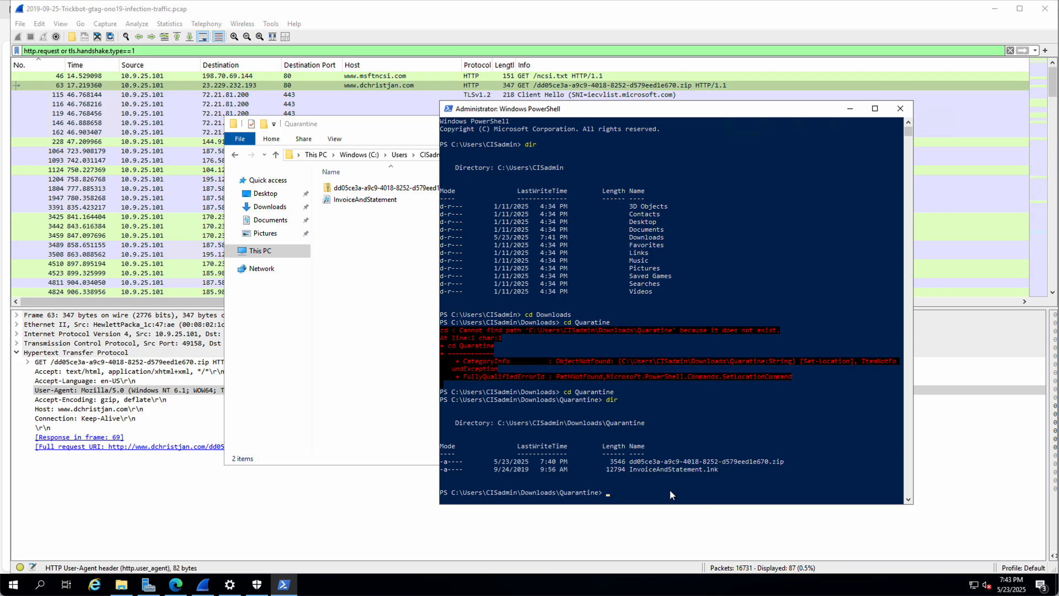
text(Get-FileHash)
click(675, 493)
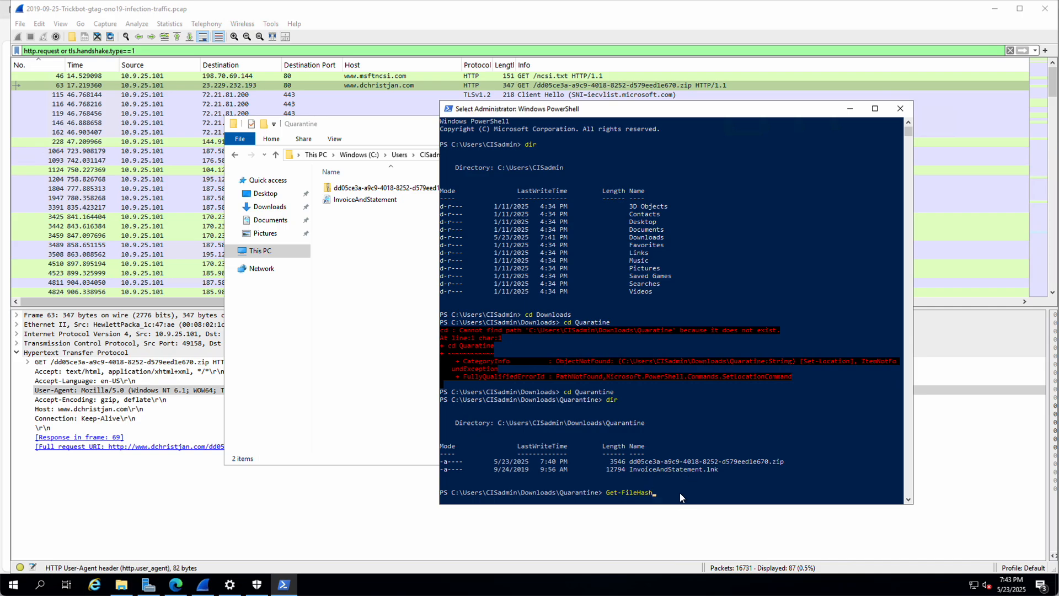
text(Invoice)
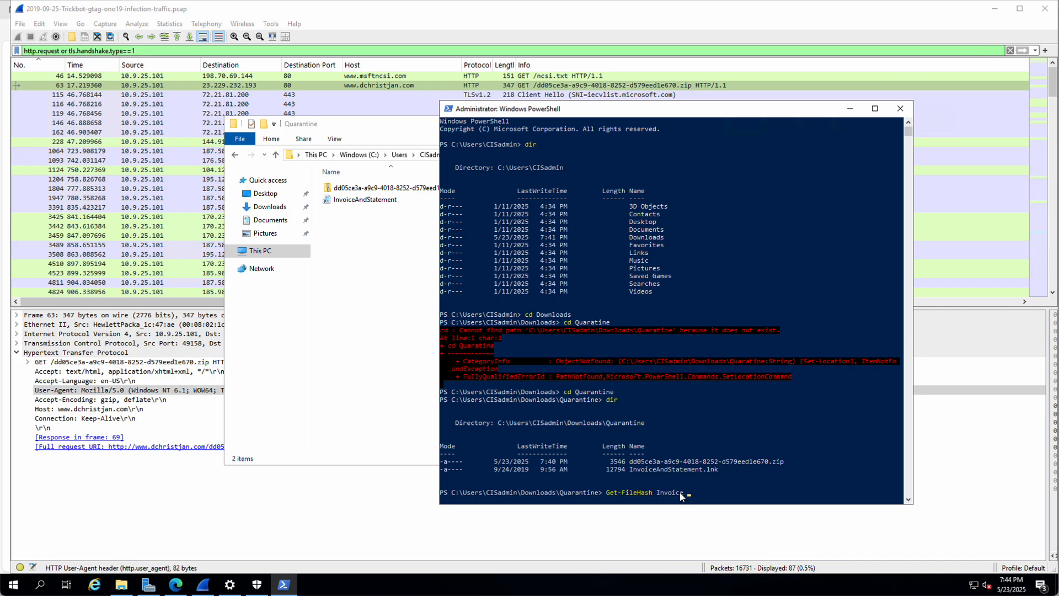
text(AnsStatement.lnk)
key(Return)
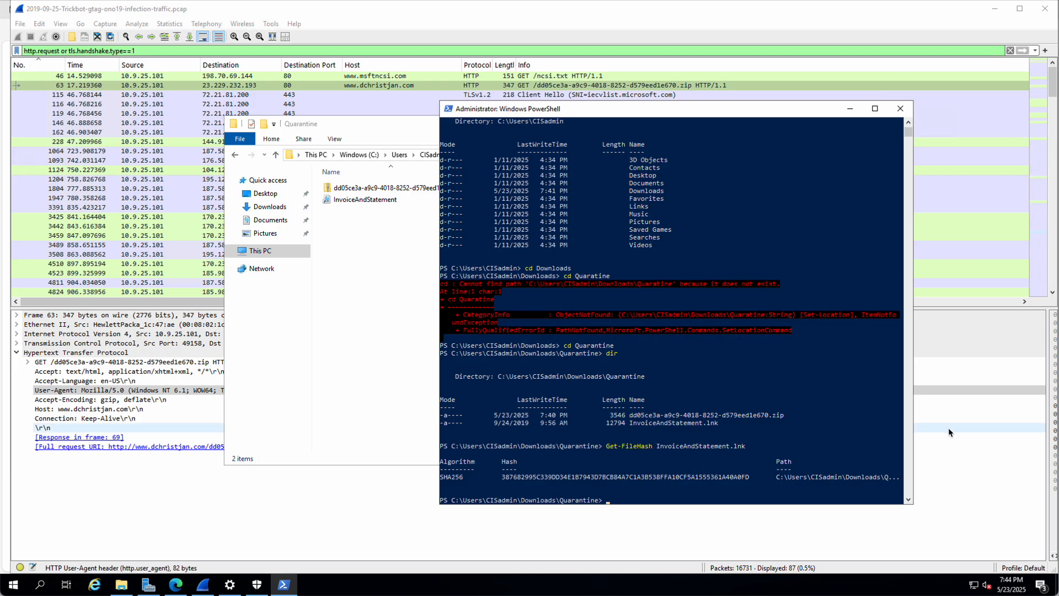
Step: Select and copy the complete SHA256 hash from the PowerShell output
drag(502, 478, 733, 475)
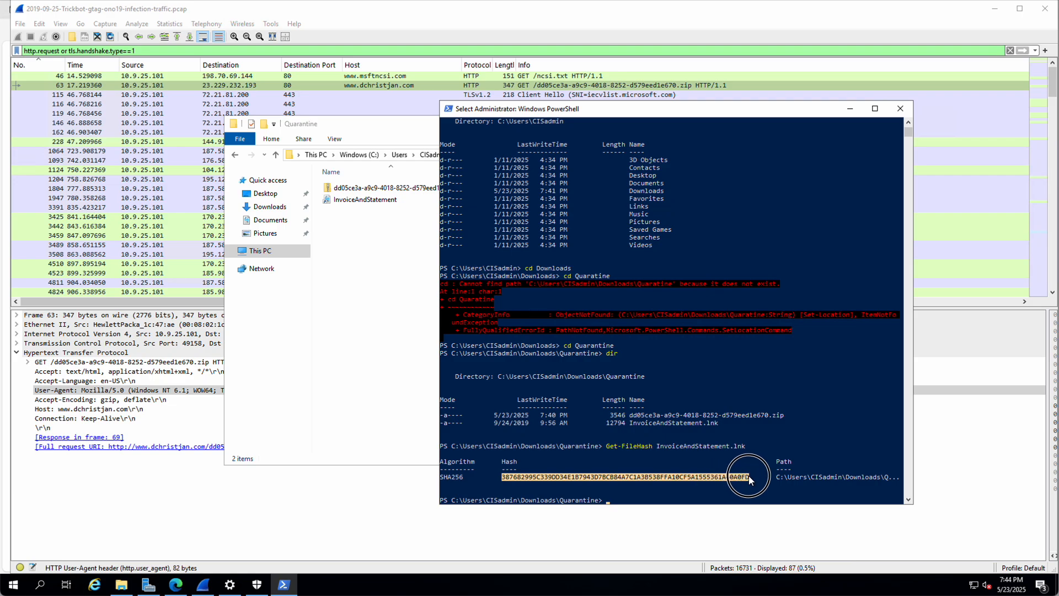
key(ctrl+c)
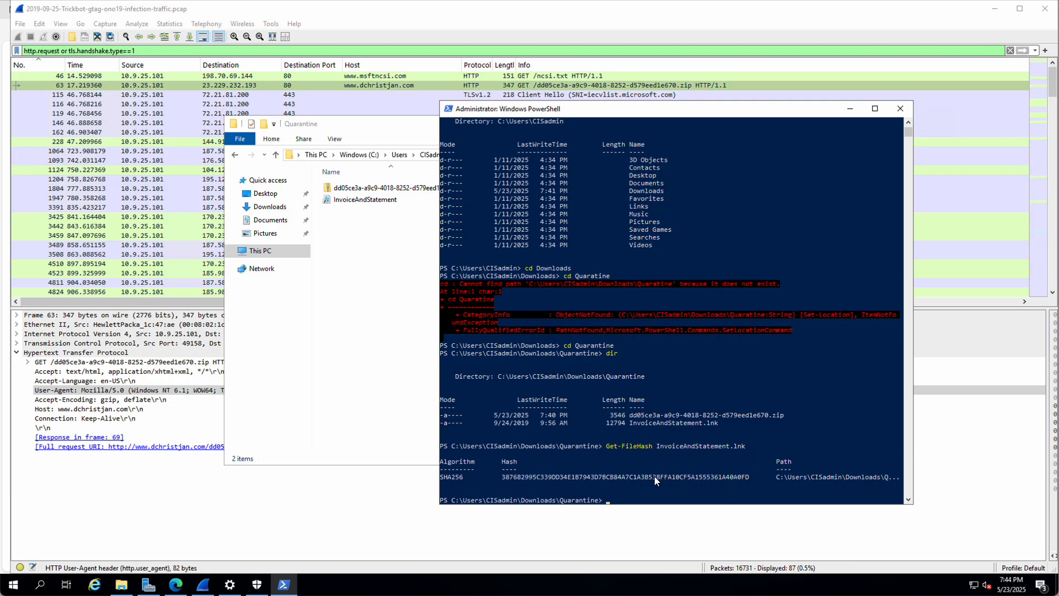
drag(503, 478, 558, 479)
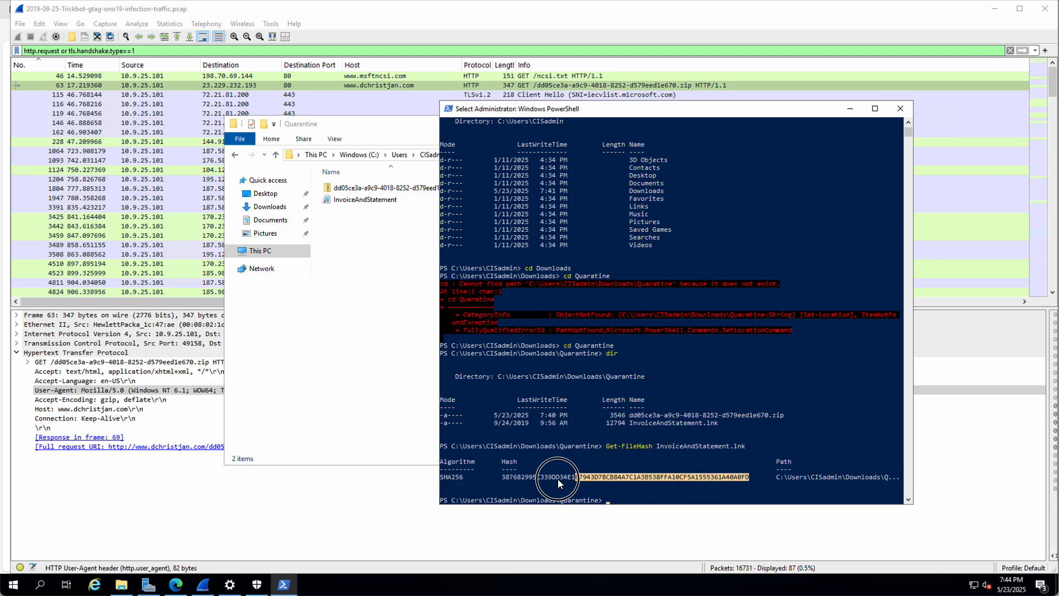
key(ctrl+c)
click(500, 477)
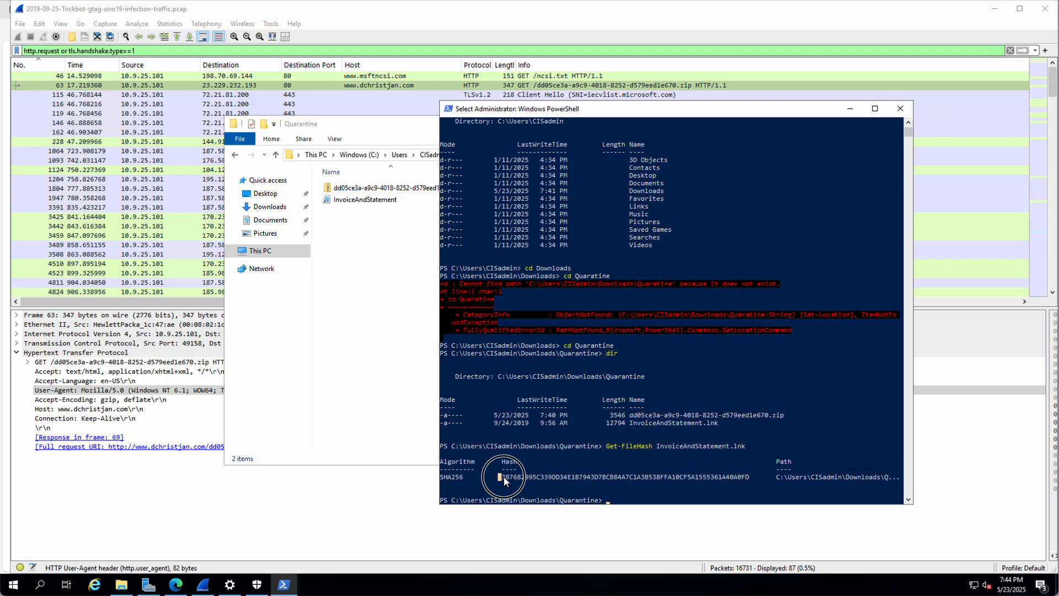
drag(505, 477, 712, 479)
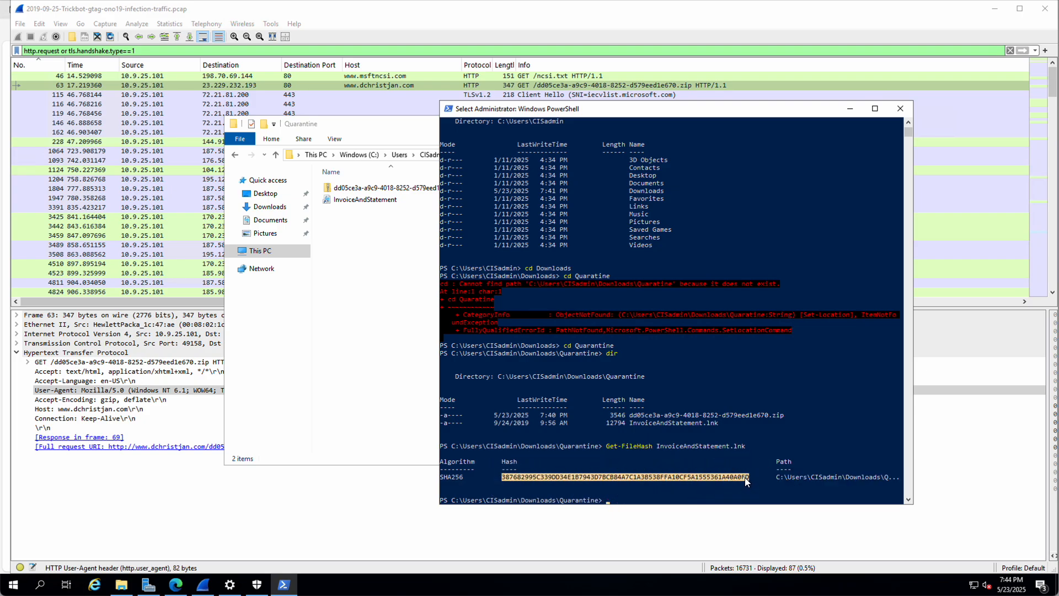
key(ctrl+c)
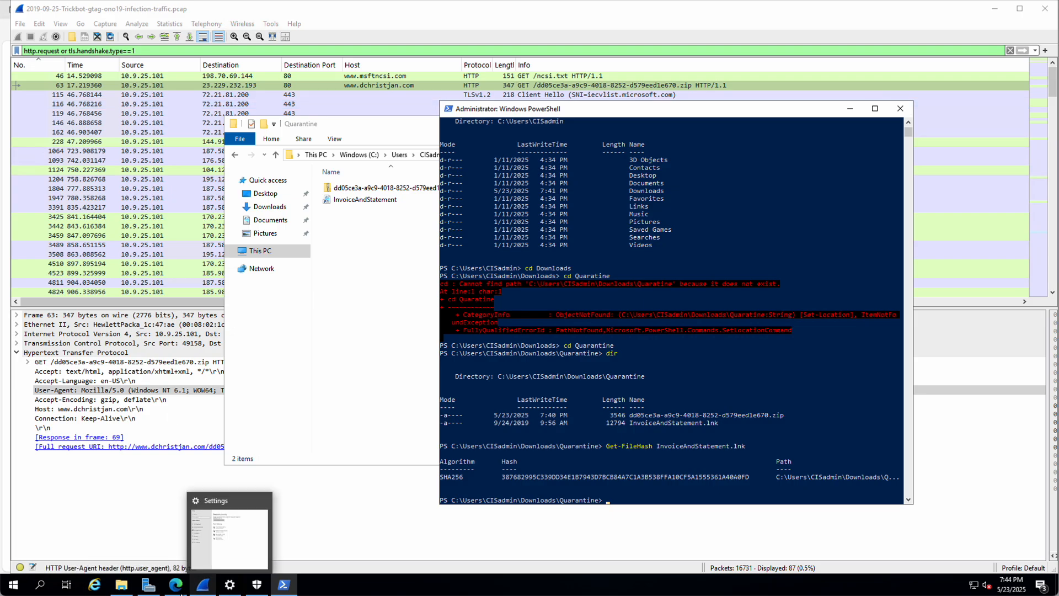
click(178, 587)
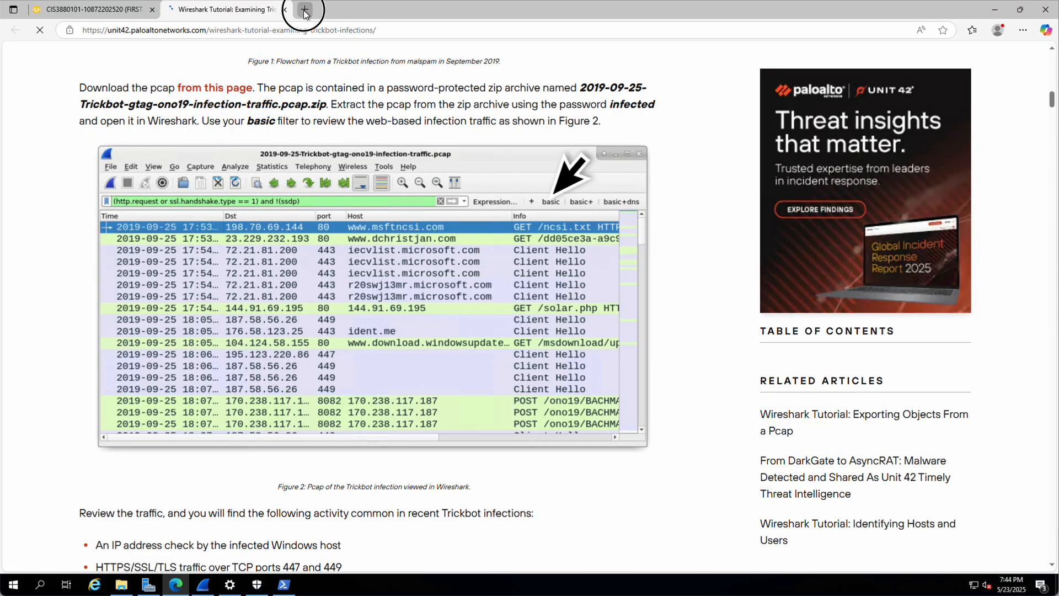
Step: Search the web for virustotal in a new tab and open the VirusTotal site
click(304, 11)
text(vi)
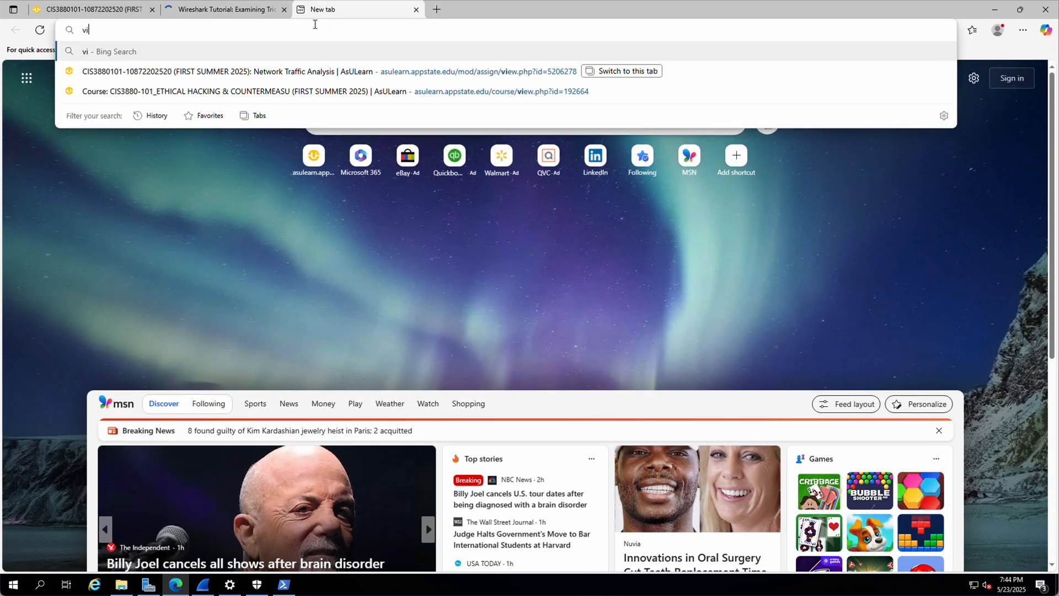
text(rustotal)
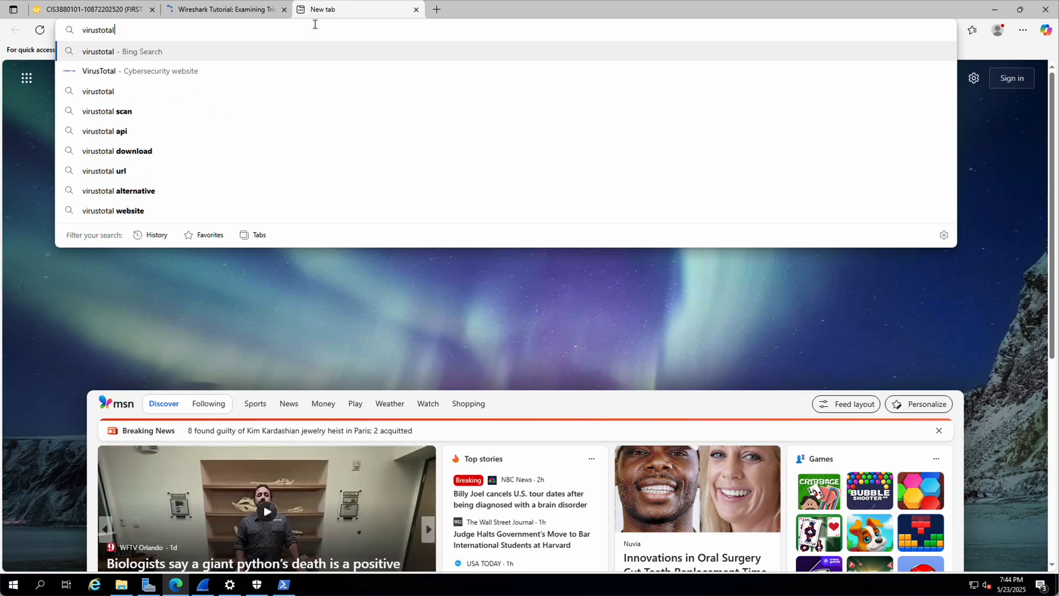
key(Return)
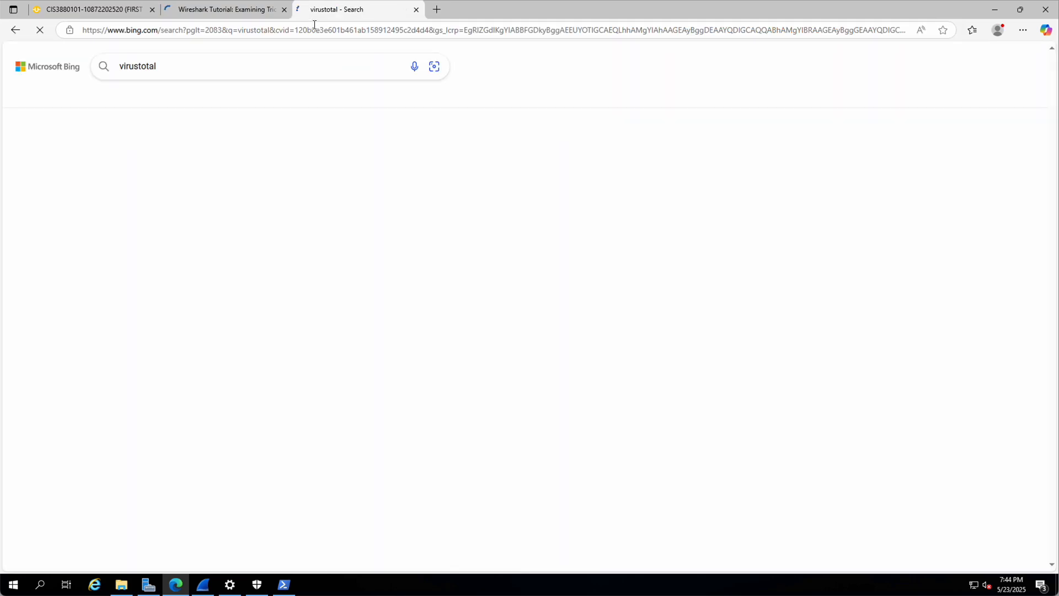
click(146, 208)
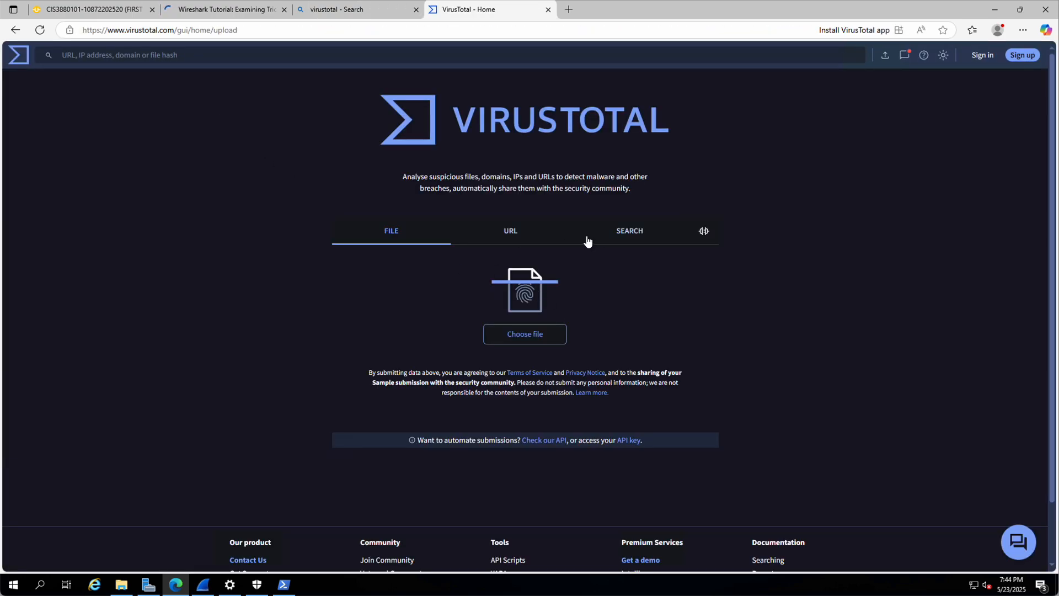
Step: Paste the copied SHA256 hash into VirusTotal's search and look it up
click(627, 236)
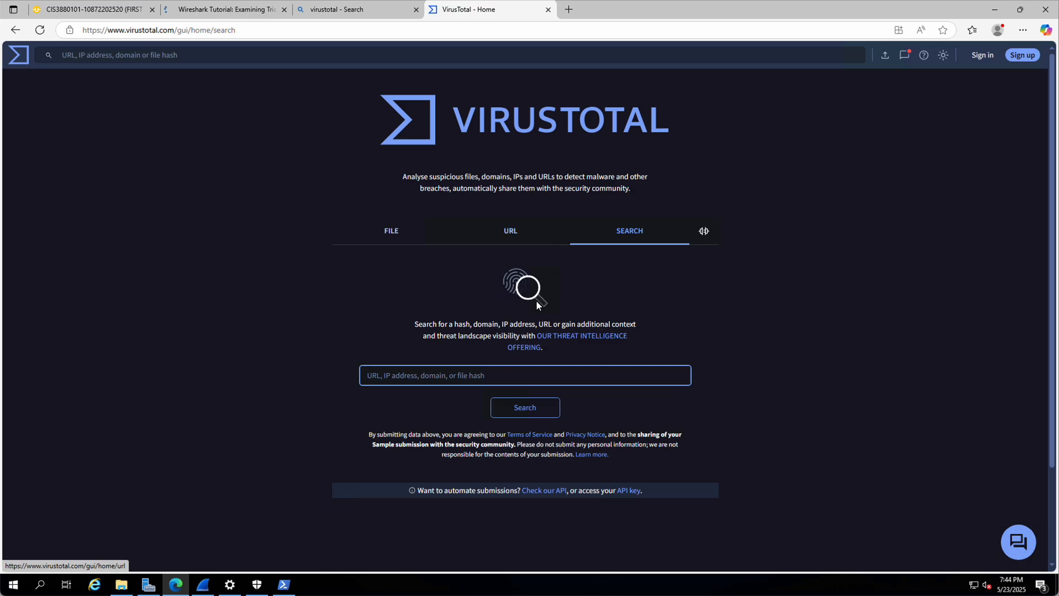
right_click(437, 377)
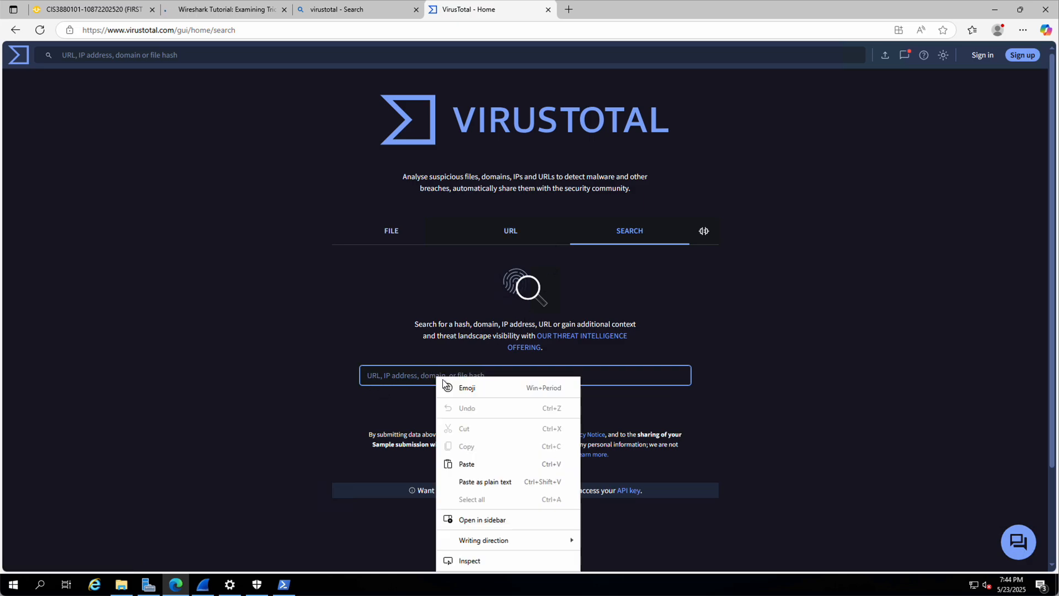
click(470, 467)
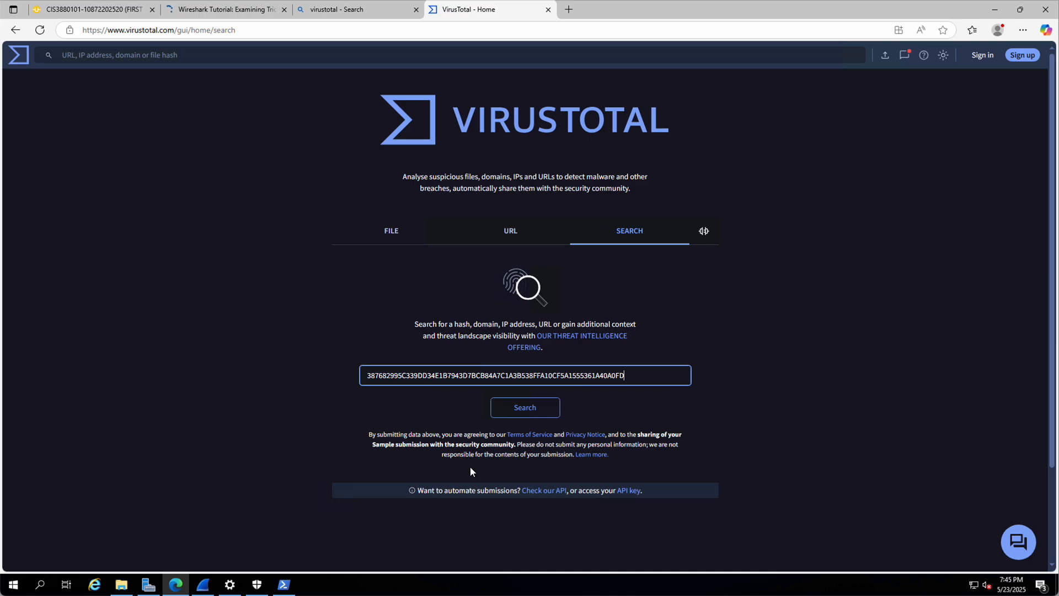
click(527, 411)
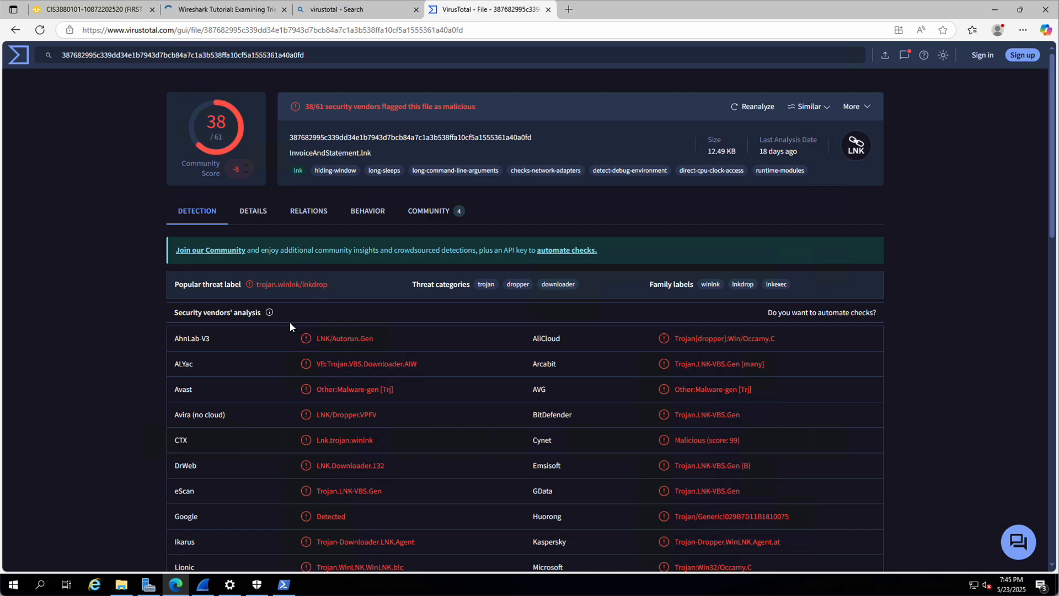
scroll(289, 320, down, 7)
scroll(288, 316, down, 4)
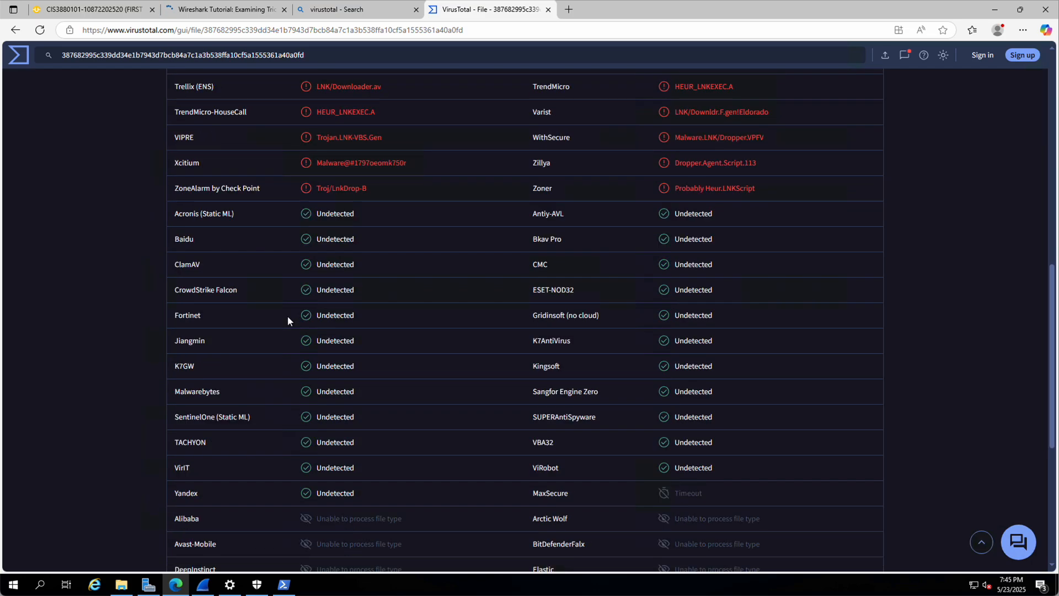
scroll(287, 321, down, 1)
scroll(301, 338, down, 4)
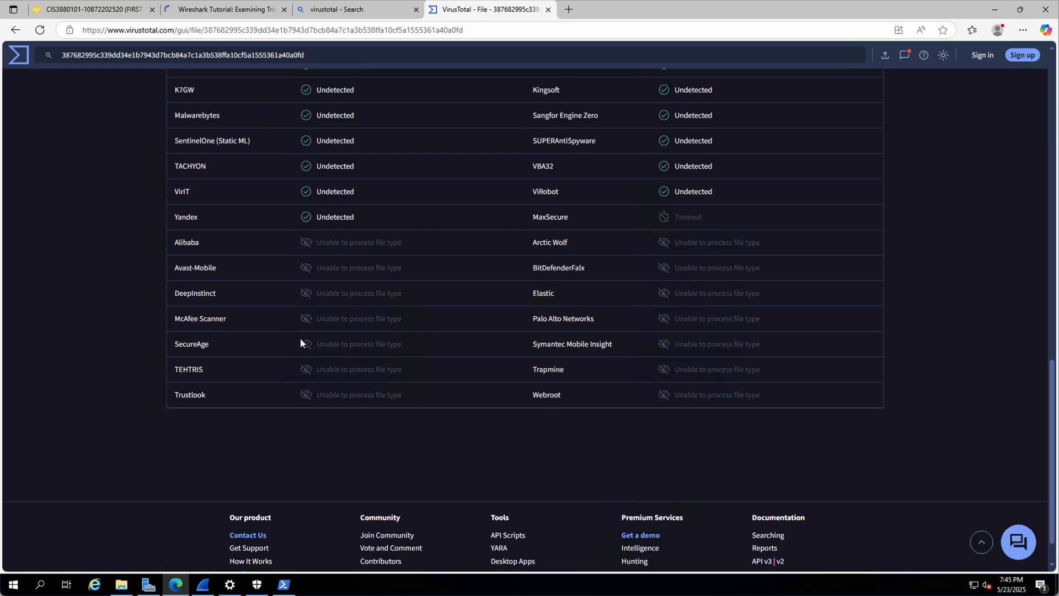
scroll(300, 338, up, 4)
scroll(300, 338, up, 2)
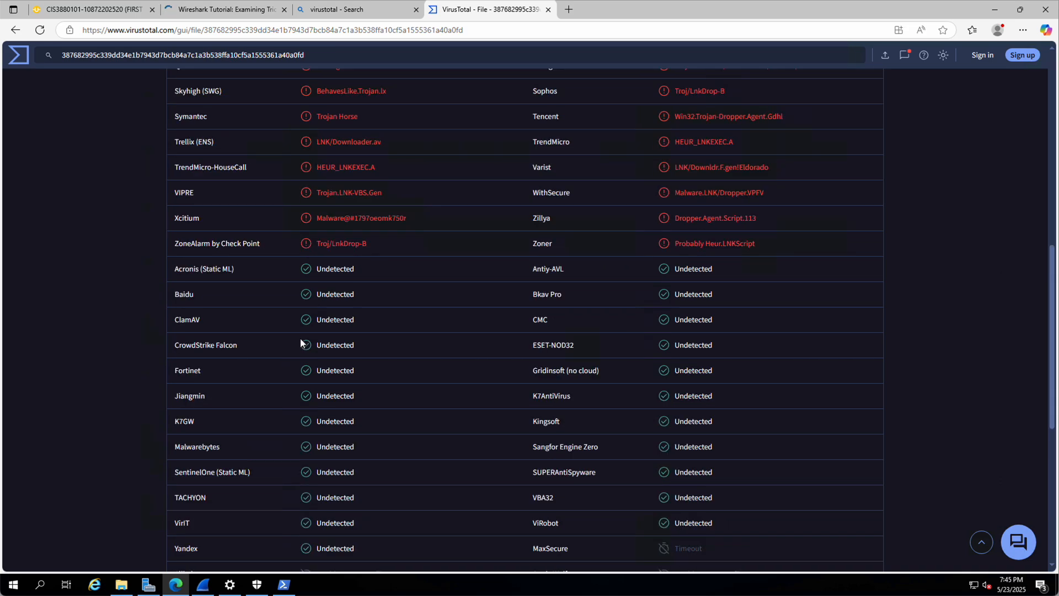
scroll(300, 339, up, 4)
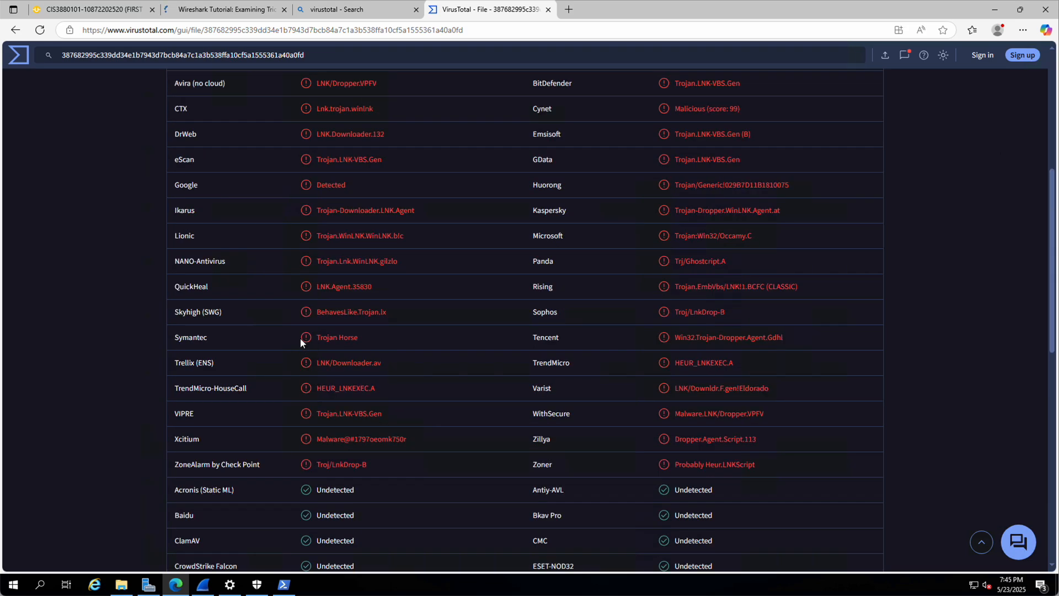
scroll(300, 339, up, 2)
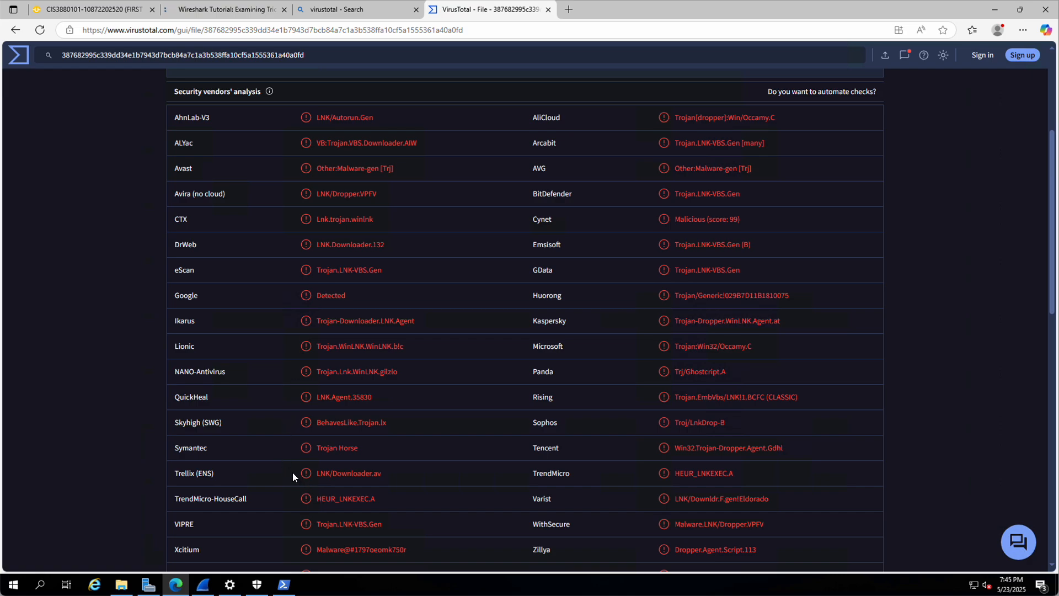
scroll(242, 383, up, 1)
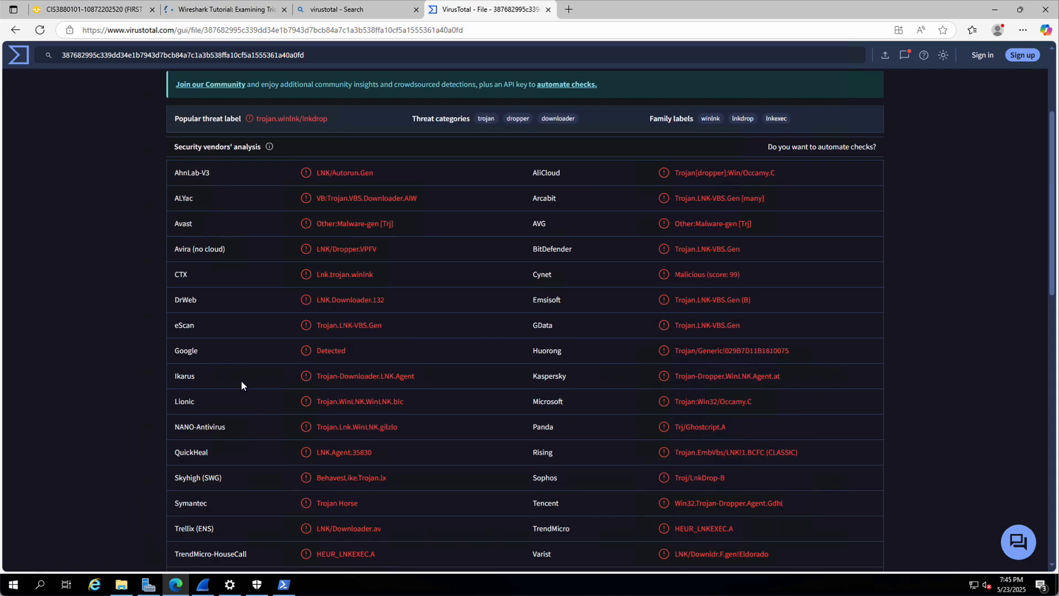
scroll(240, 382, down, 2)
scroll(240, 381, up, 1)
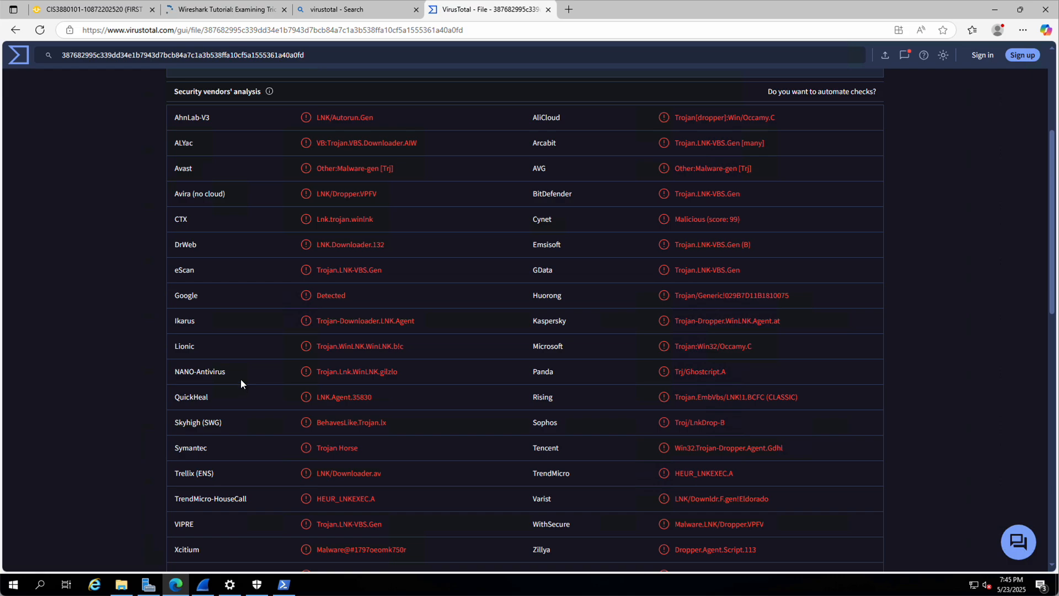
scroll(218, 146, up, 4)
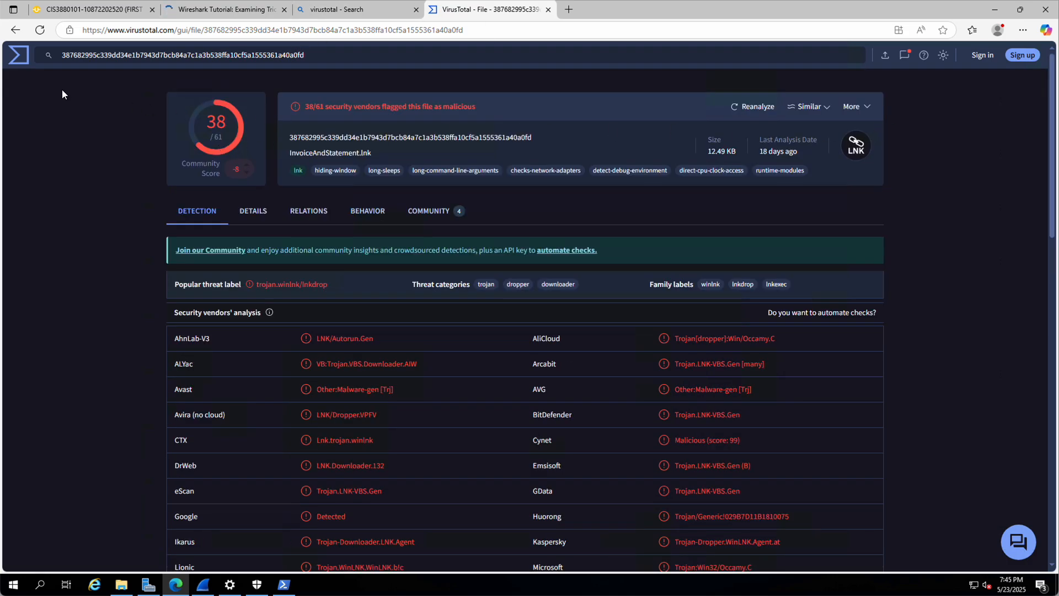
click(19, 54)
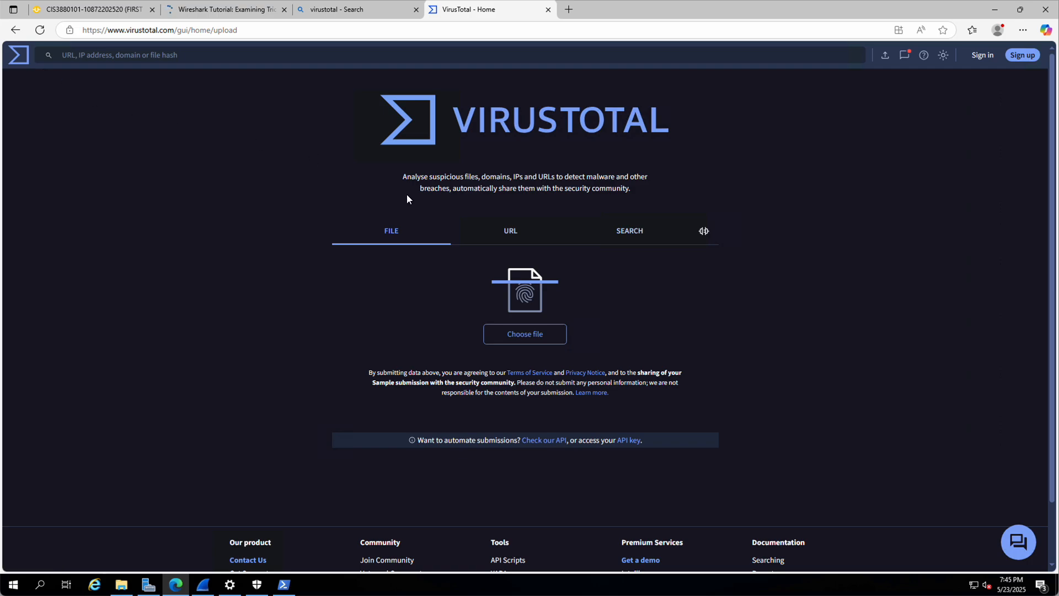
Step: Upload dd05ce3a-a9c9-4018-8252-d579eed1e670.zip from Downloads\Quarantine to VirusTotal for scanning
click(516, 342)
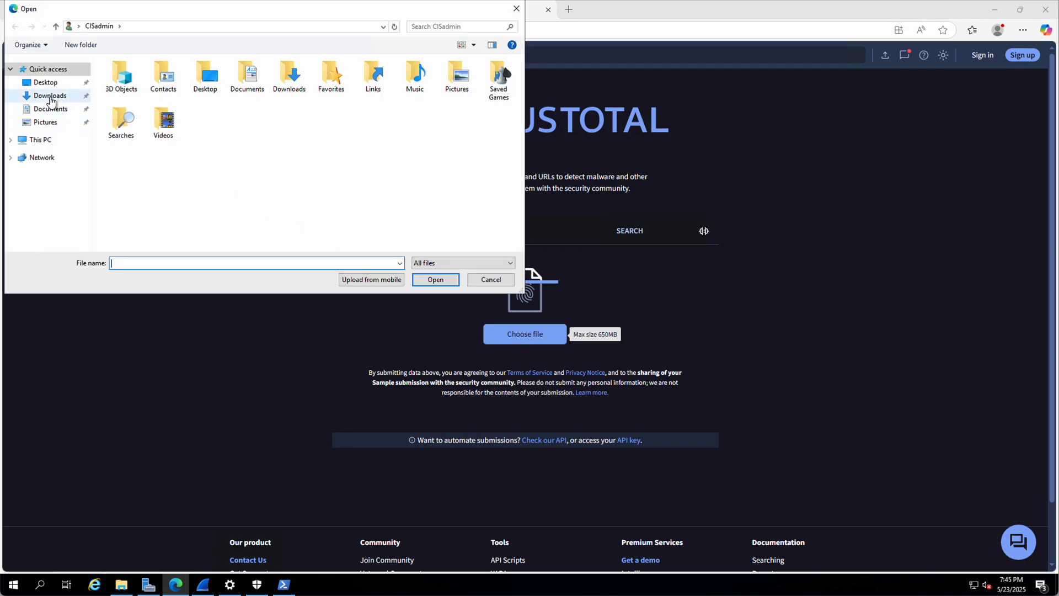
click(50, 96)
double_click(128, 76)
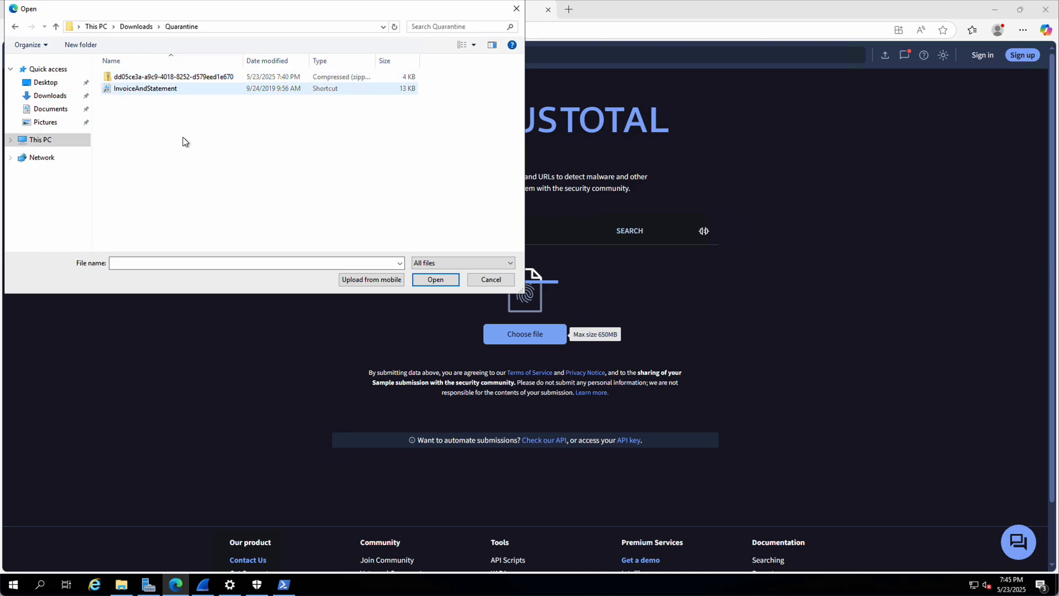
click(125, 77)
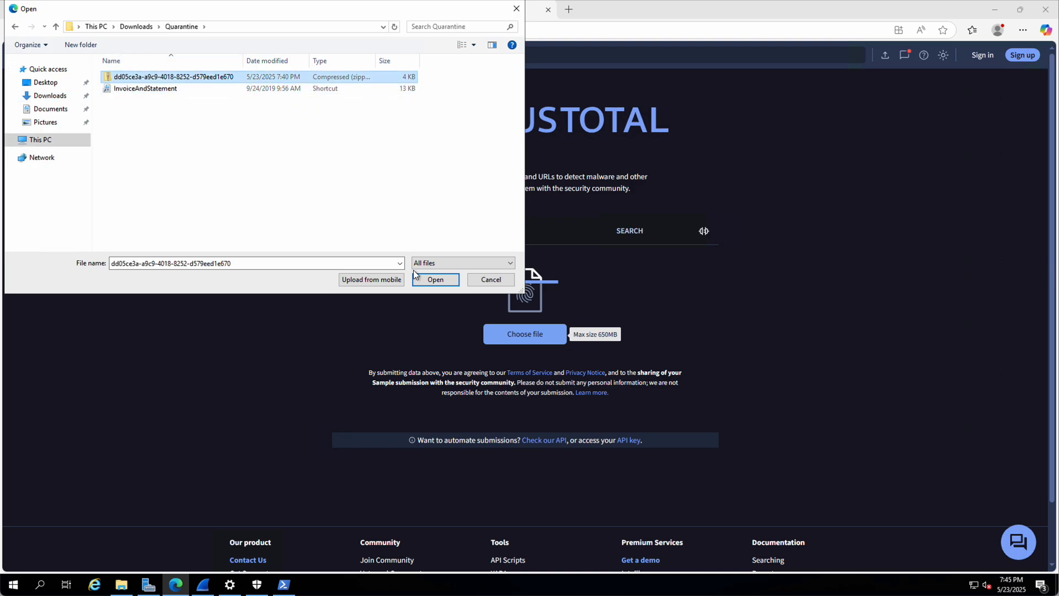
click(437, 280)
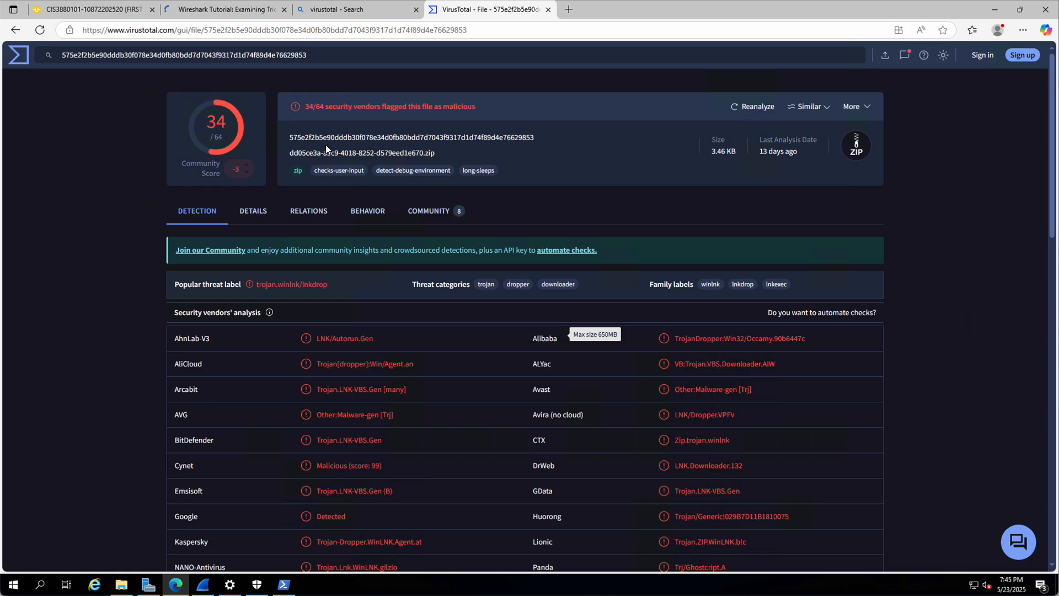
Step: Inspect the zip's SHA-256 hash in the 34/64 report, then switch back to Wireshark
drag(291, 138, 544, 134)
click(310, 113)
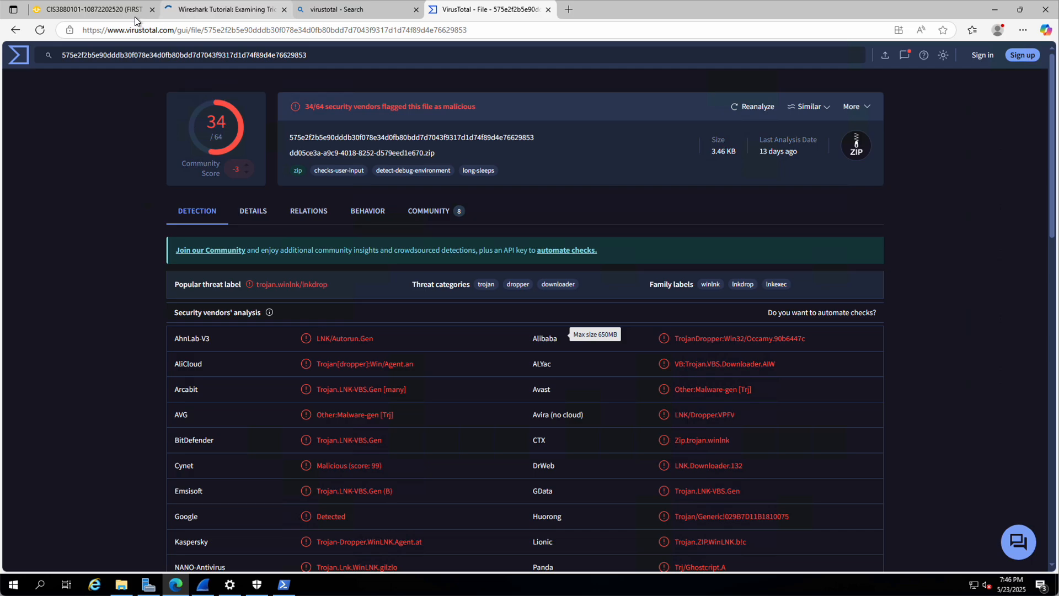
click(203, 584)
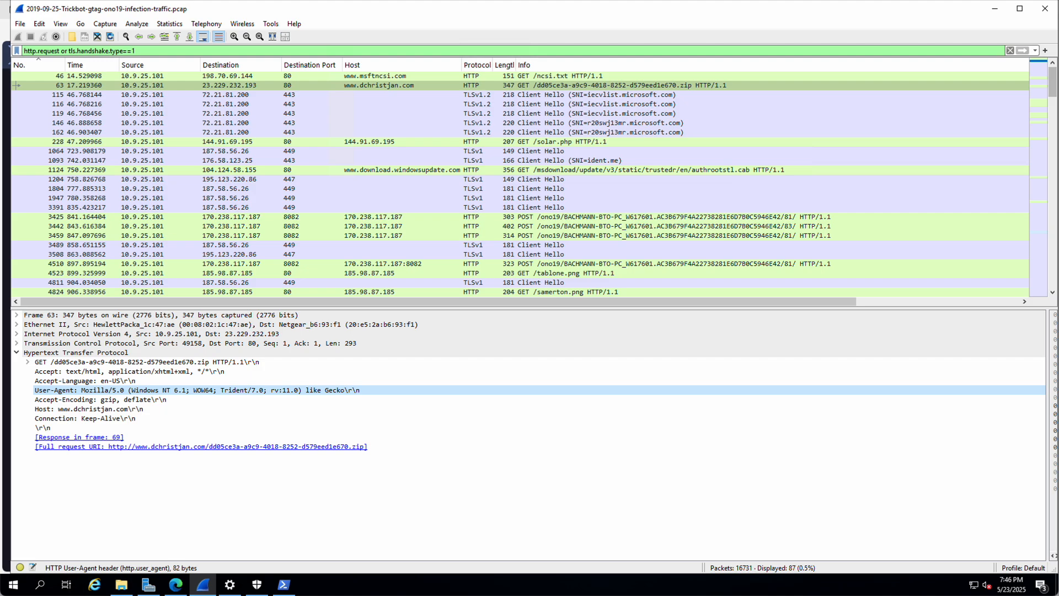
Step: Follow the TCP stream of the GET /solar.php packet and highlight its MZ and DOS-mode text
click(348, 143)
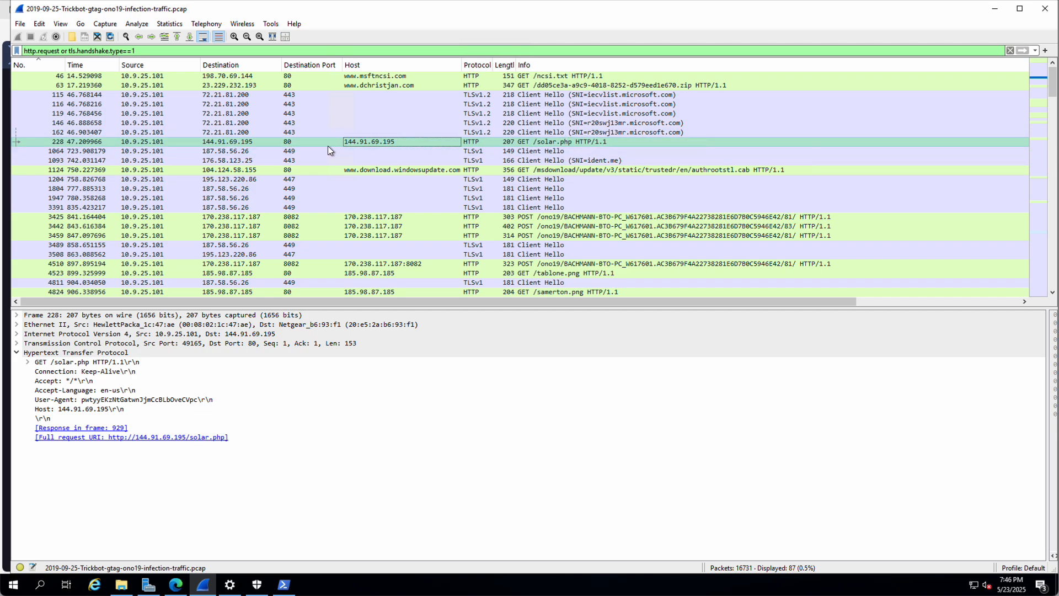
right_click(258, 141)
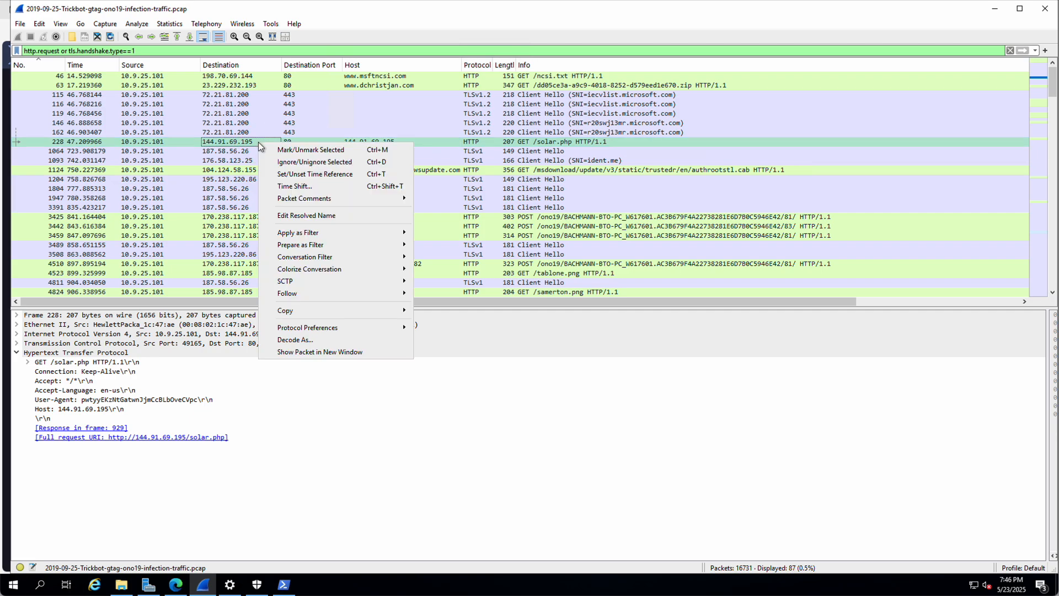
mouse_move(307, 293)
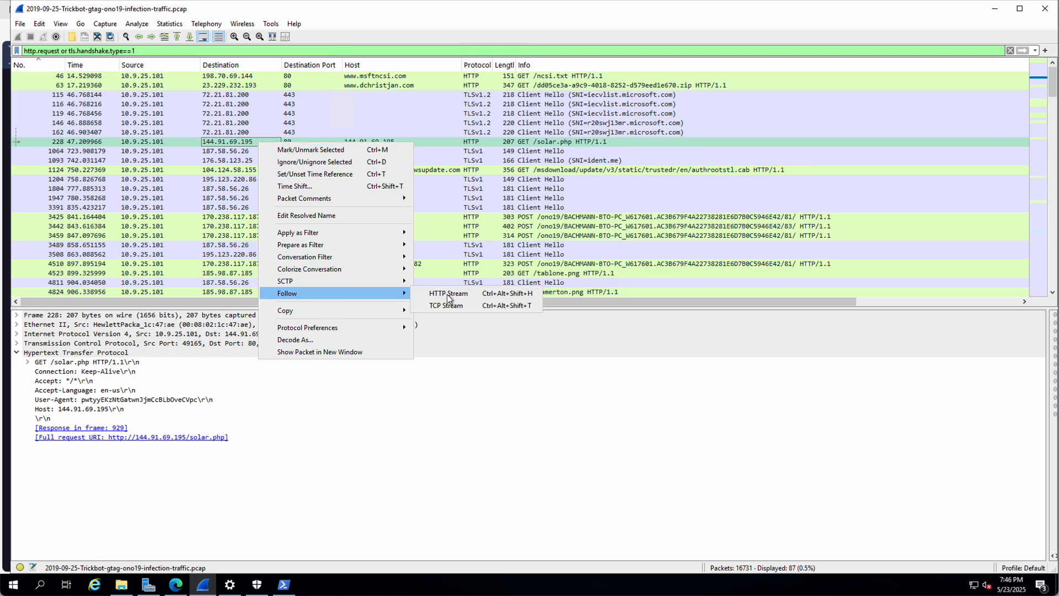
click(450, 307)
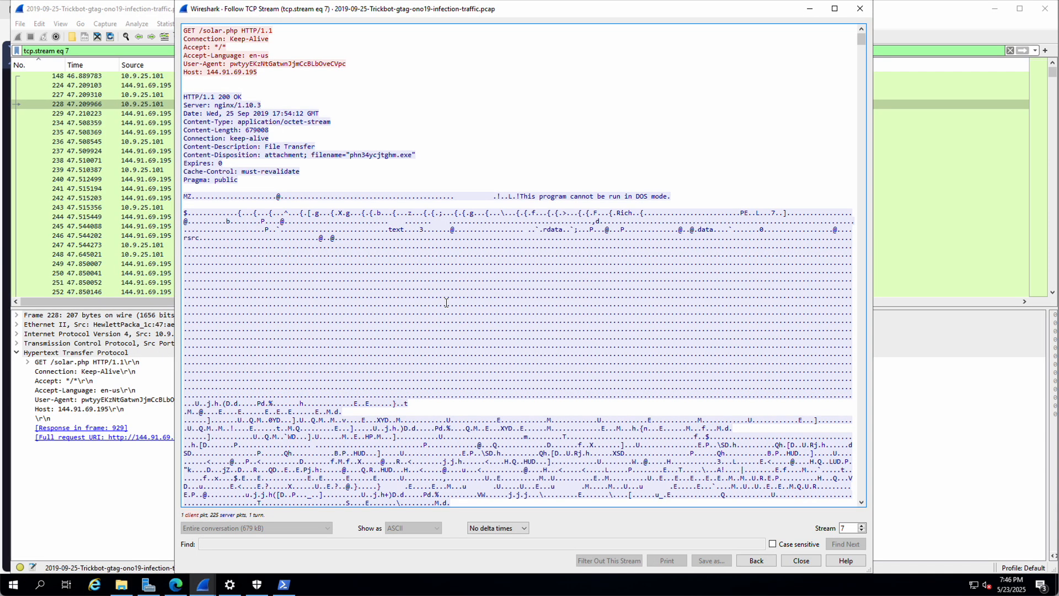
drag(183, 196, 190, 196)
click(194, 197)
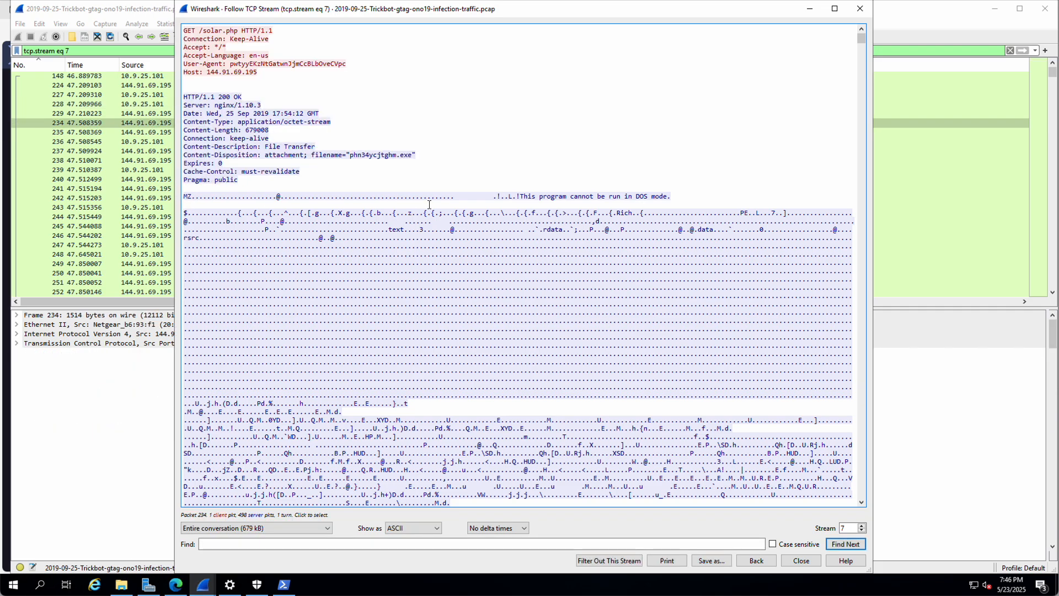
drag(519, 197, 667, 200)
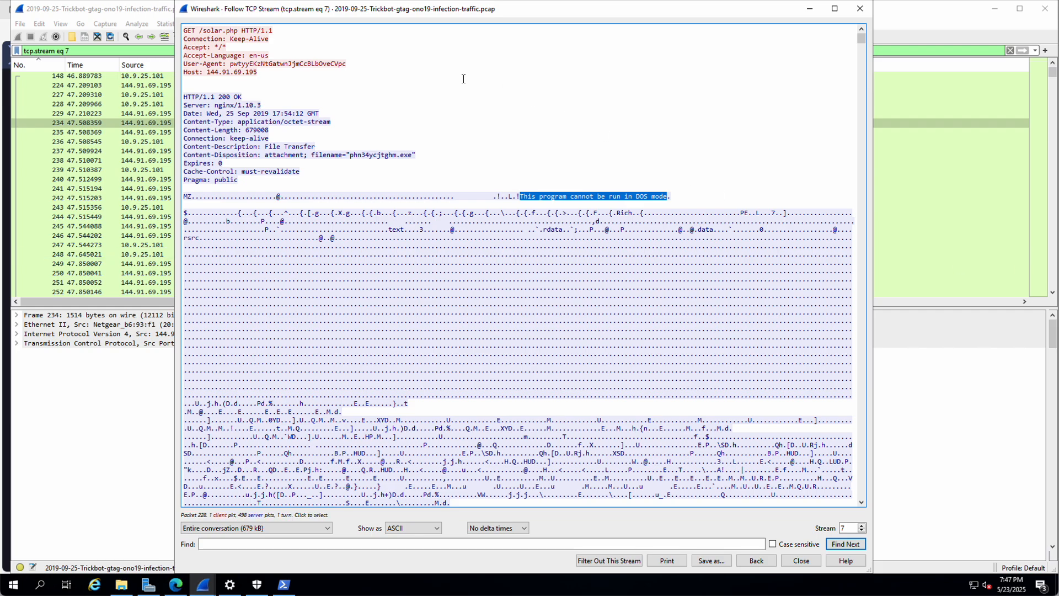
click(861, 8)
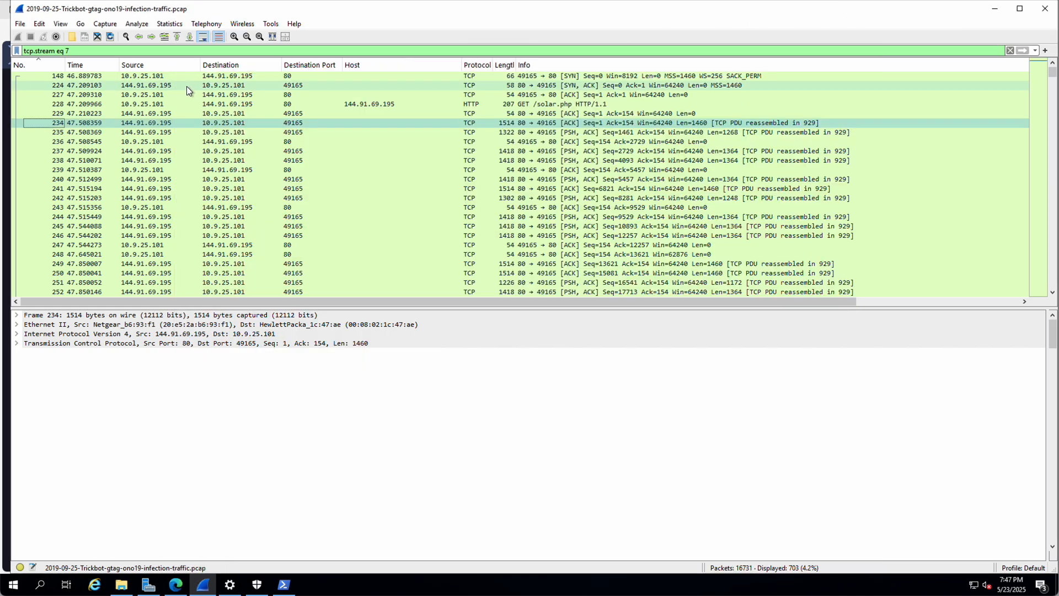
Step: Reapply the http.request or tls.handshake.type==1 display filter from the filter history
click(1035, 50)
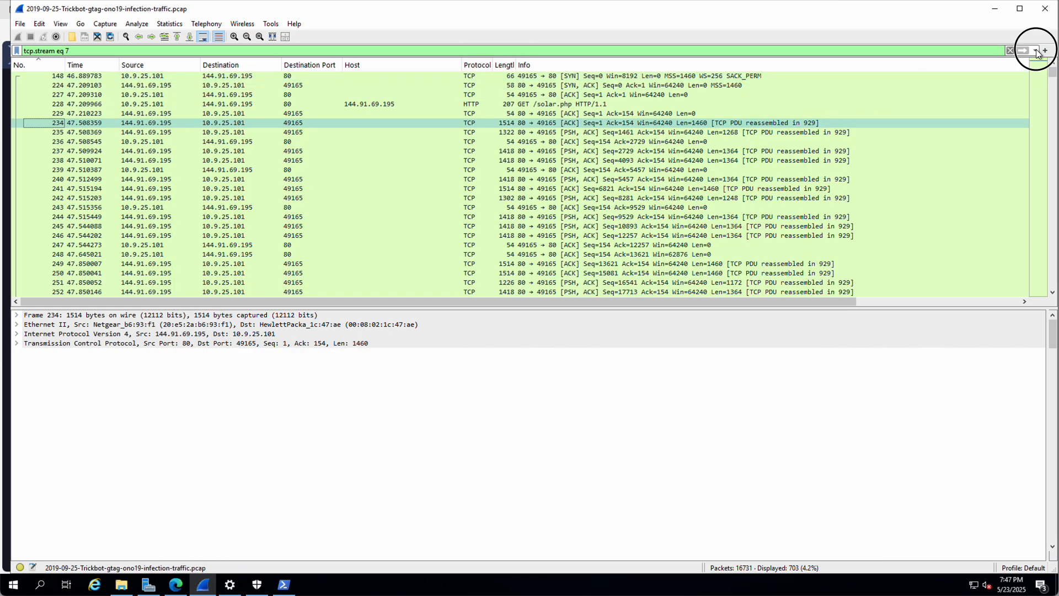
click(137, 80)
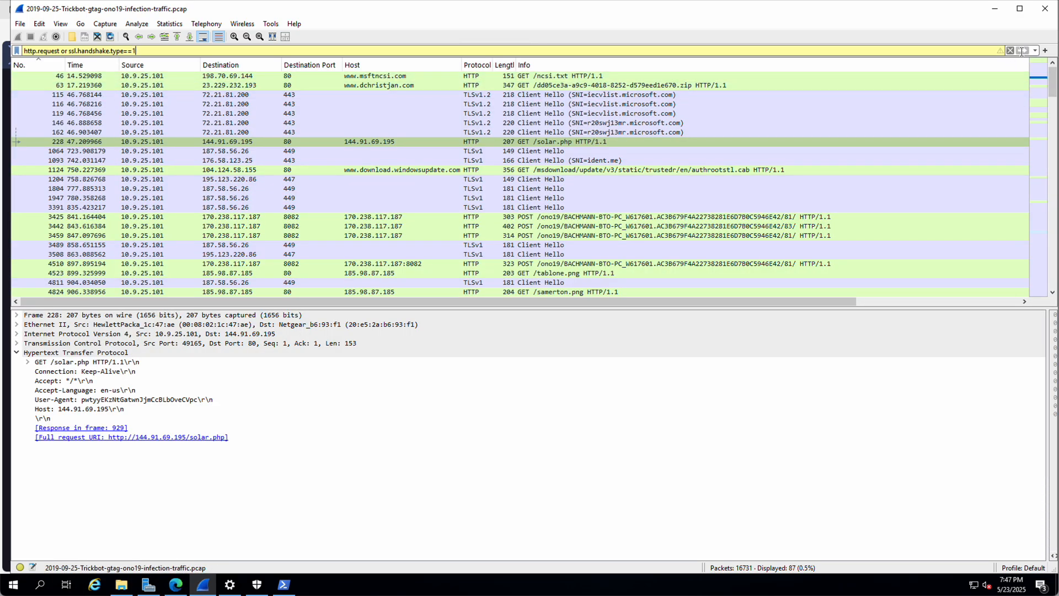
click(1035, 51)
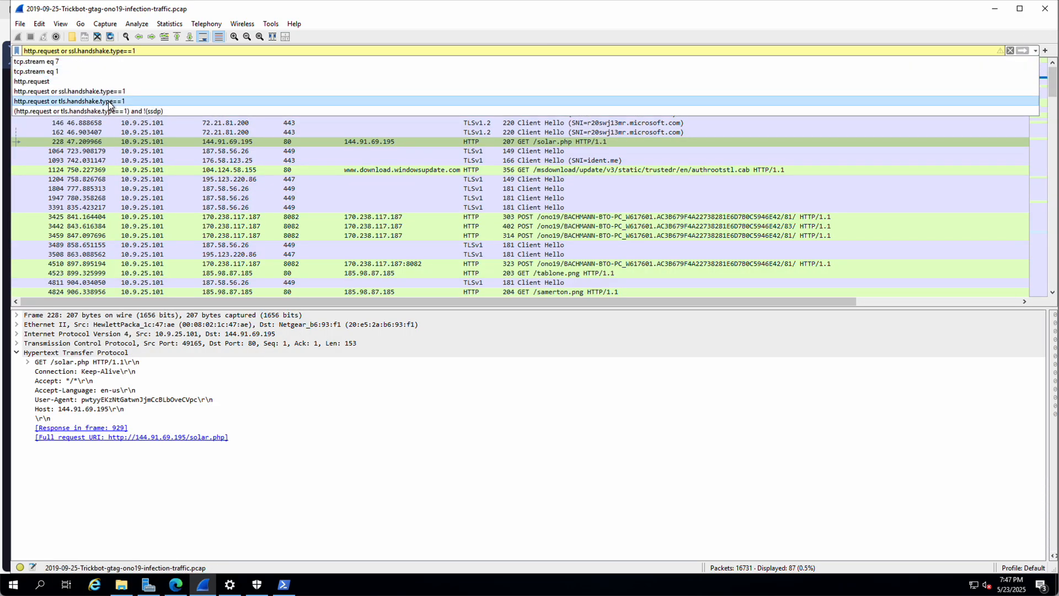
click(107, 104)
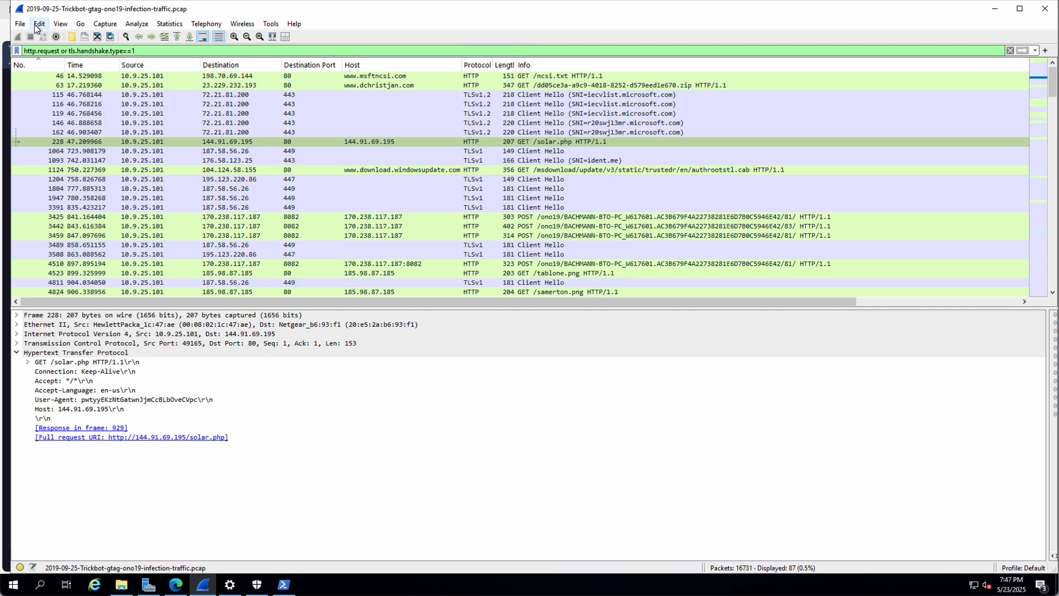
Step: Export the solar.php HTTP object into Downloads\Quarantine, then return to VirusTotal
click(21, 24)
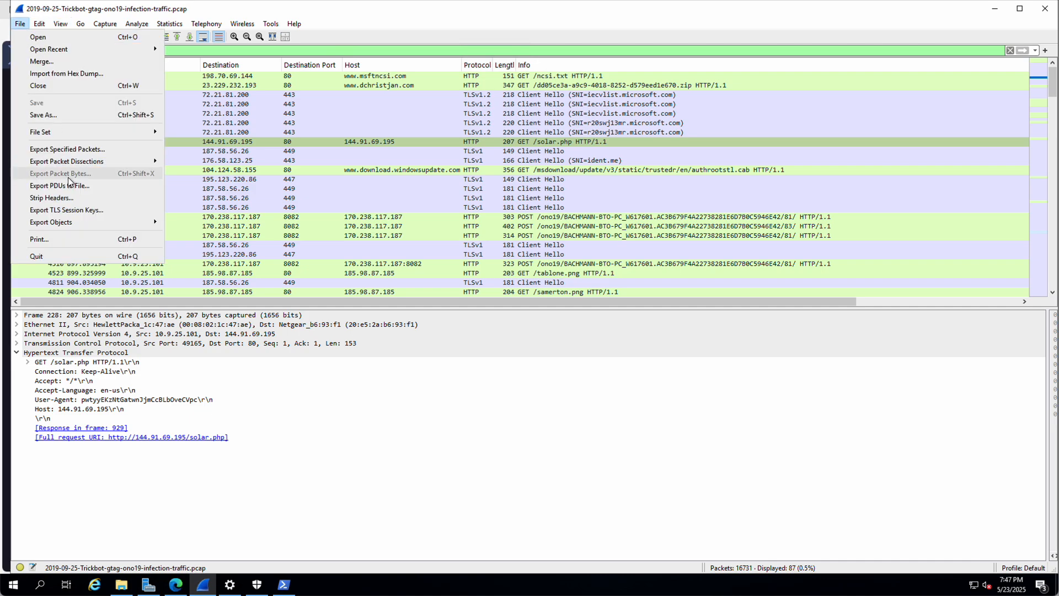
mouse_move(82, 223)
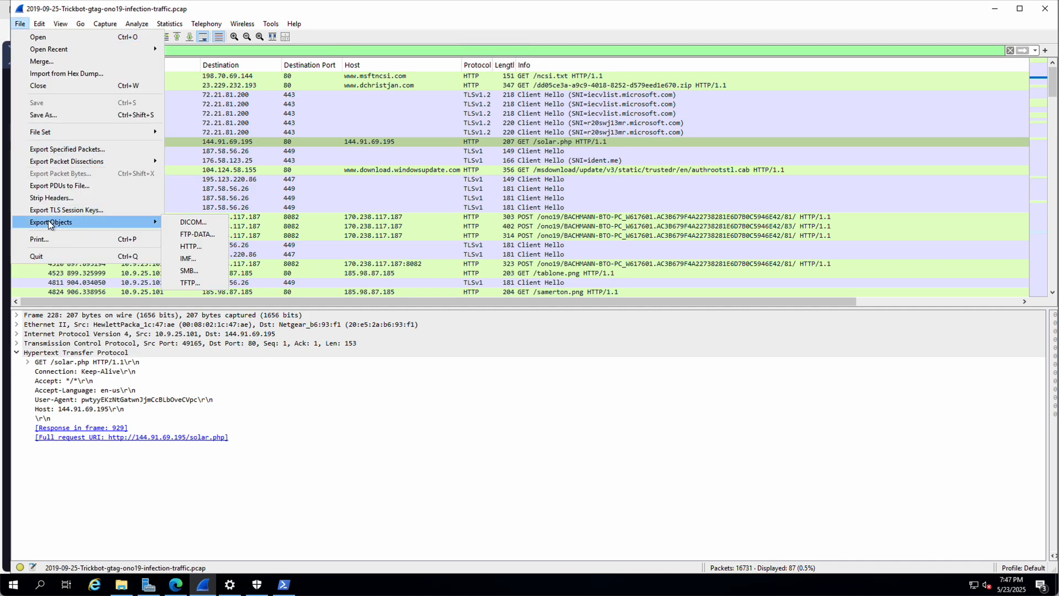
click(197, 247)
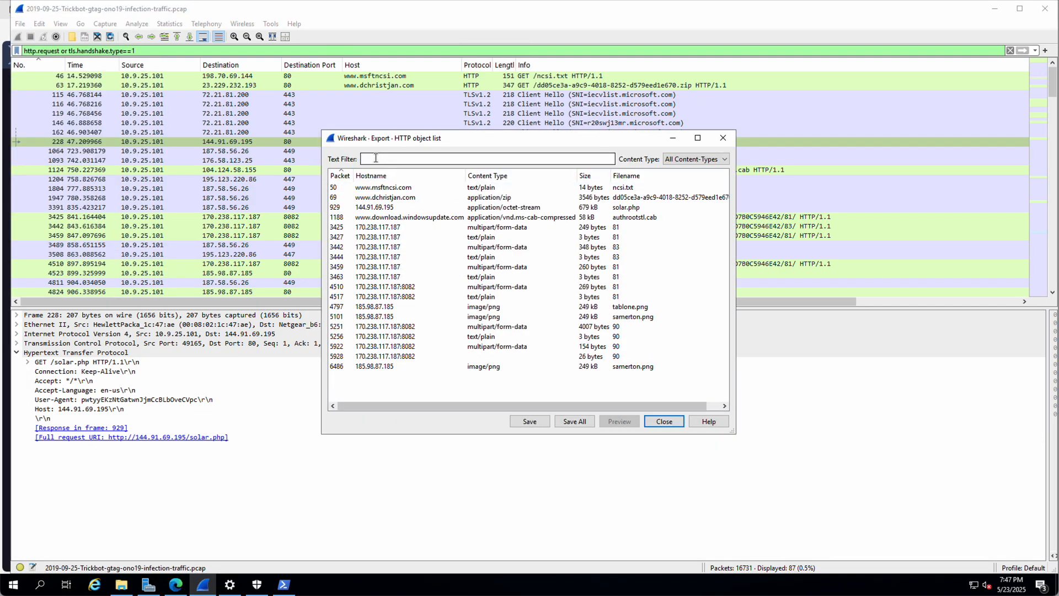
text(sola)
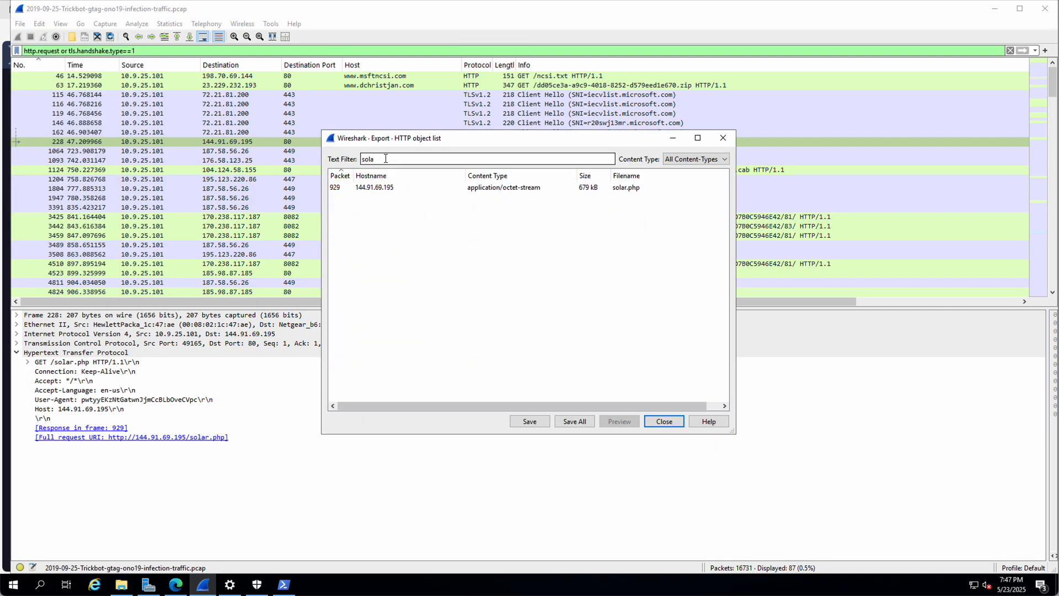
click(510, 188)
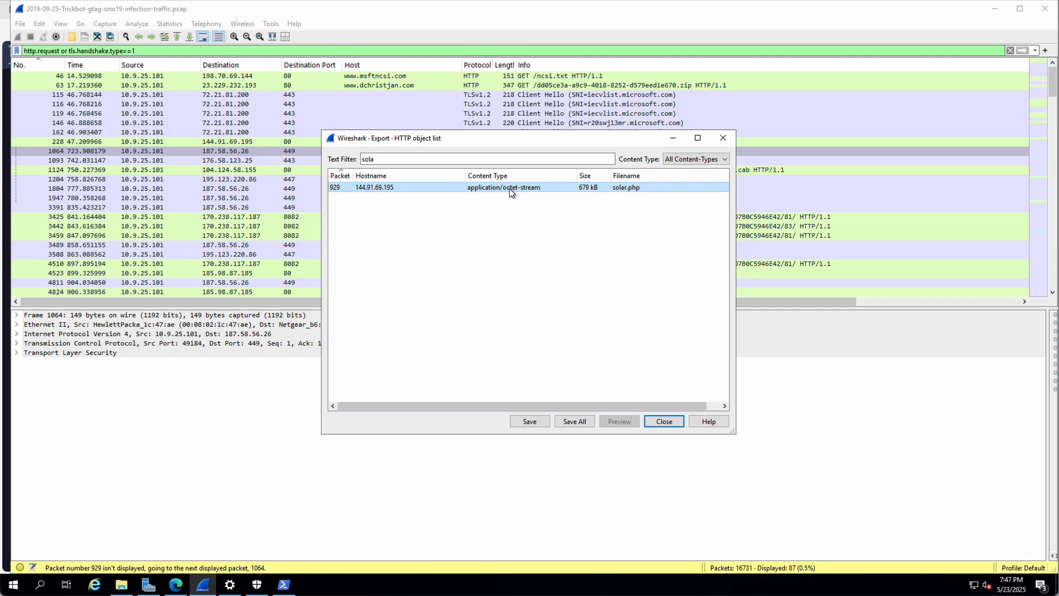
click(531, 421)
click(452, 223)
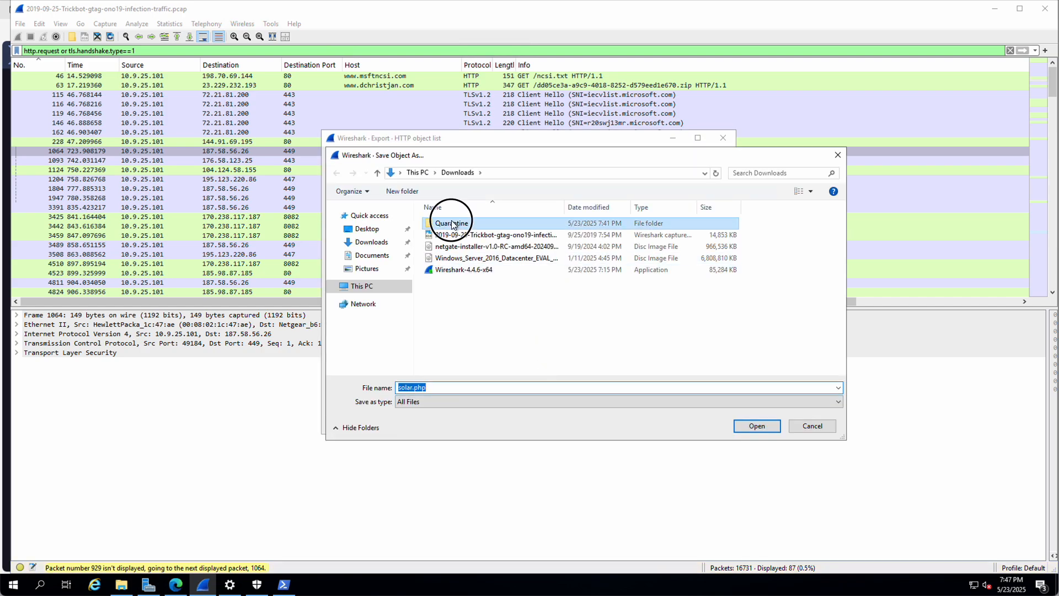
double_click(452, 223)
click(757, 425)
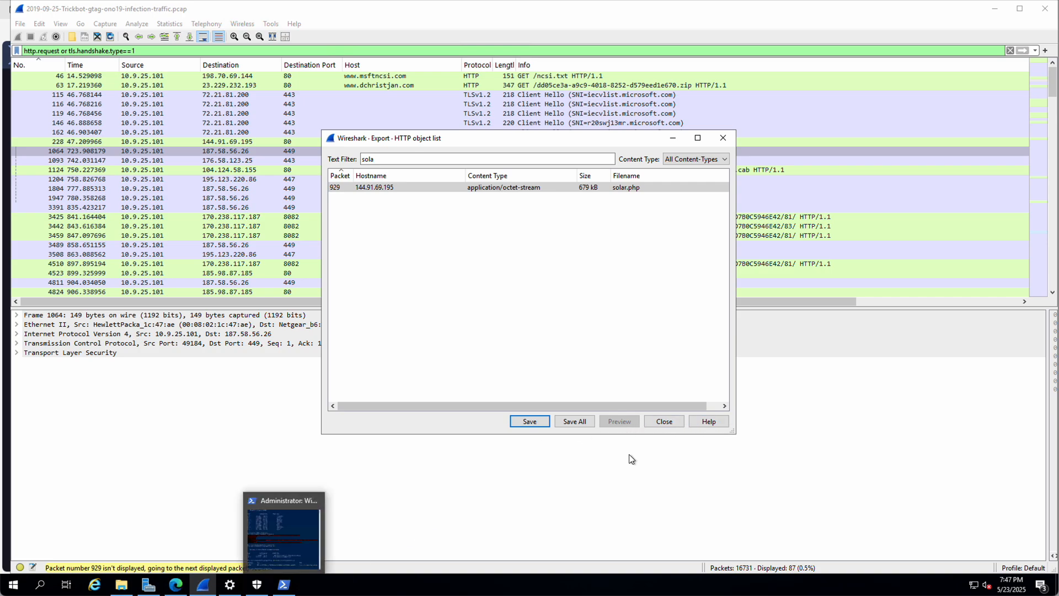
click(662, 423)
click(176, 584)
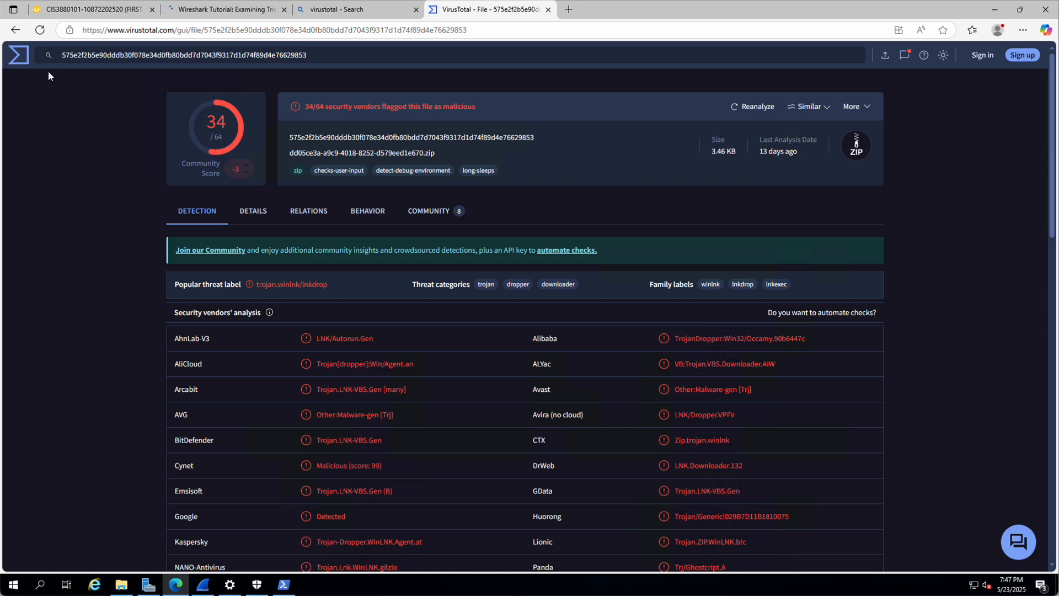
Step: Upload the exported solar.php from Quarantine to VirusTotal for scanning
click(19, 55)
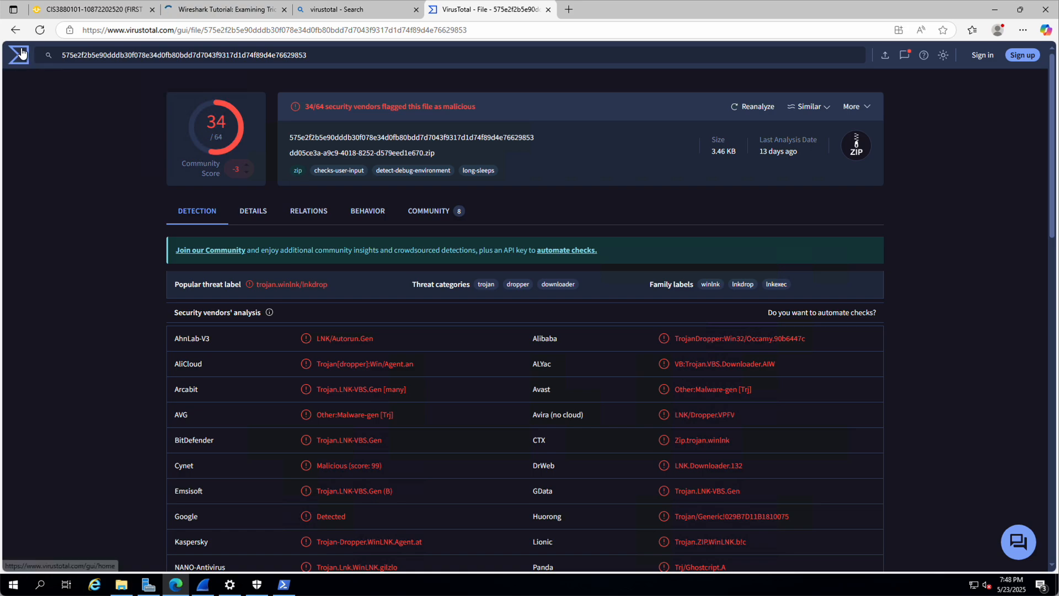
click(515, 336)
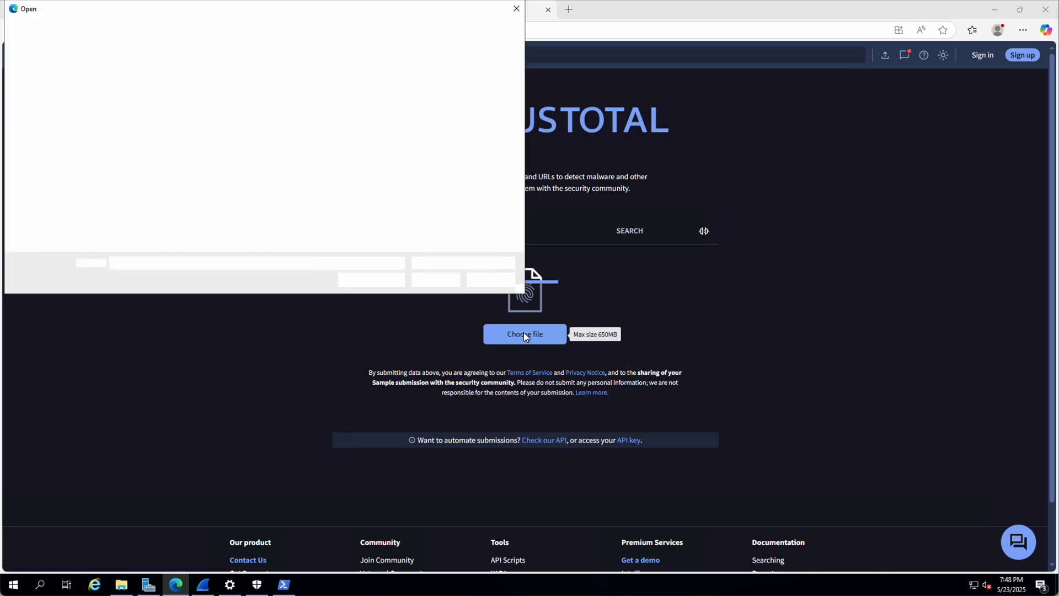
click(123, 101)
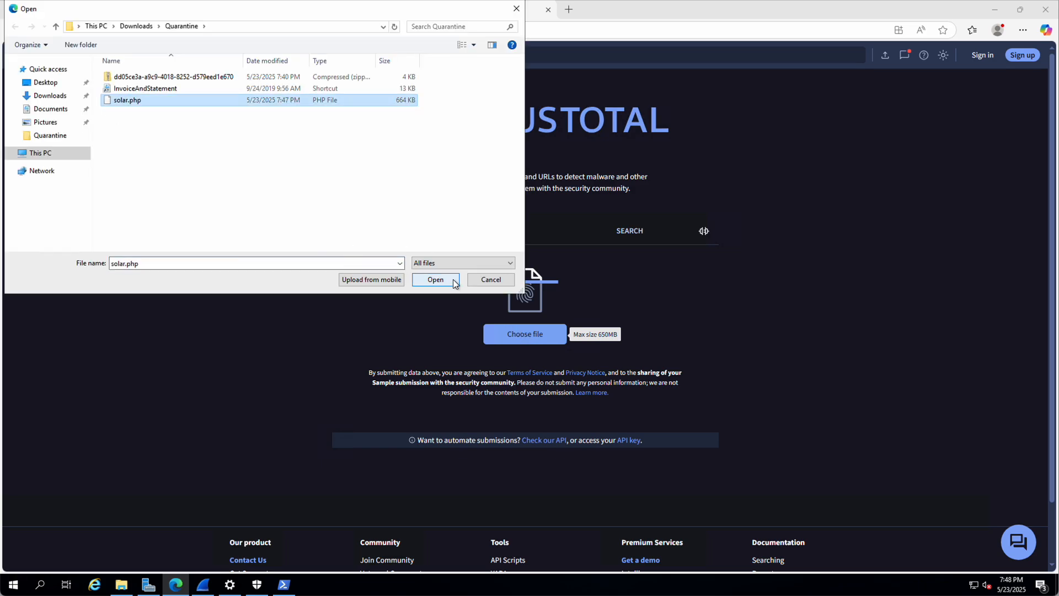
click(435, 280)
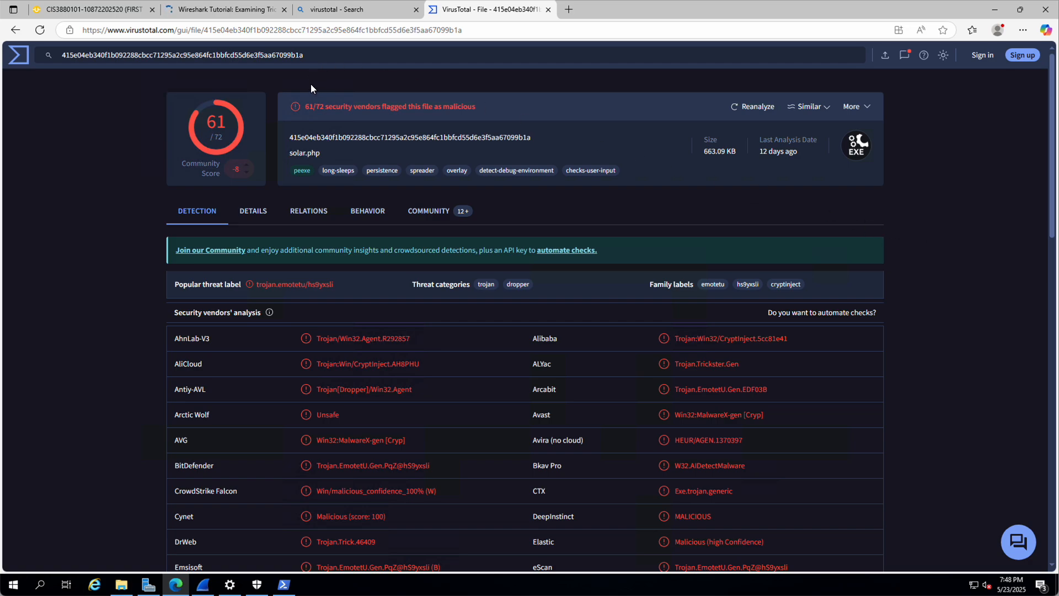
Step: Switch from the VirusTotal report back to the Wireshark capture showing 87 filtered packets
click(203, 584)
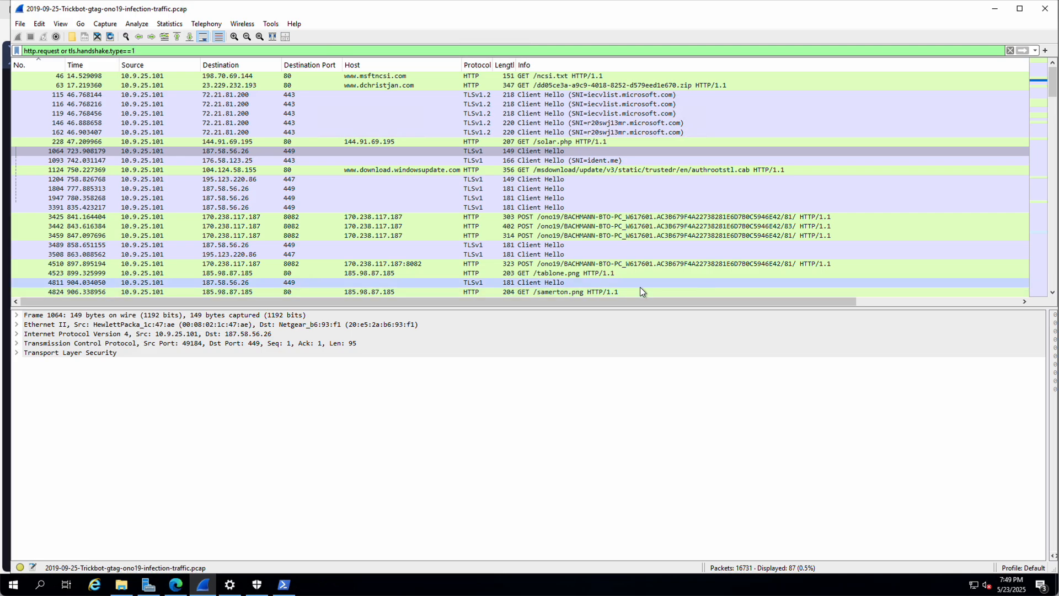
Step: Follow the TCP stream of Client Hello packet 1204 to 195.123.220.86:447, leaving the list filtered to tcp.stream eq 47
click(249, 180)
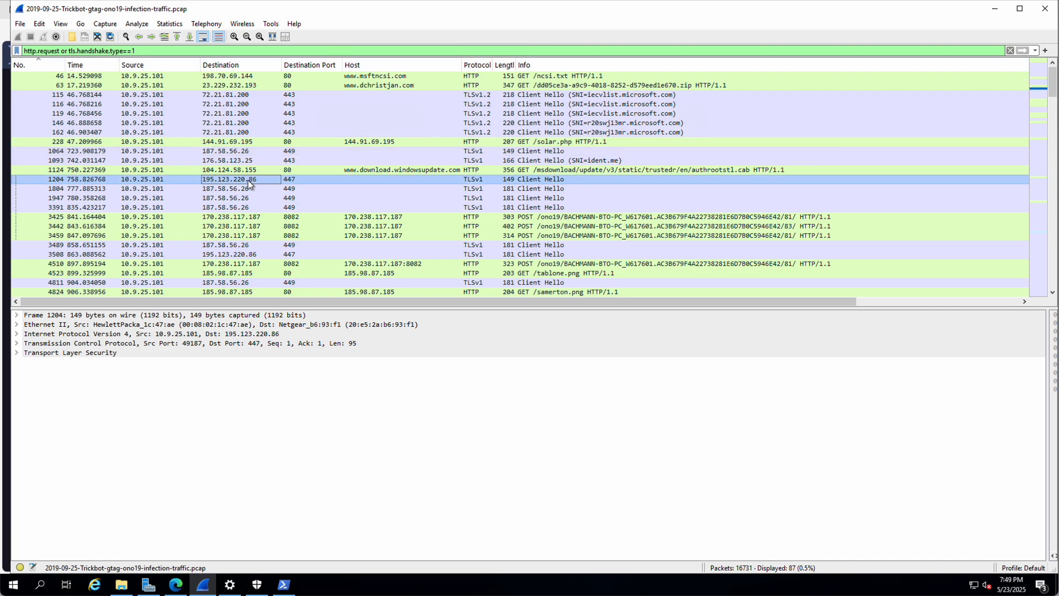
right_click(250, 184)
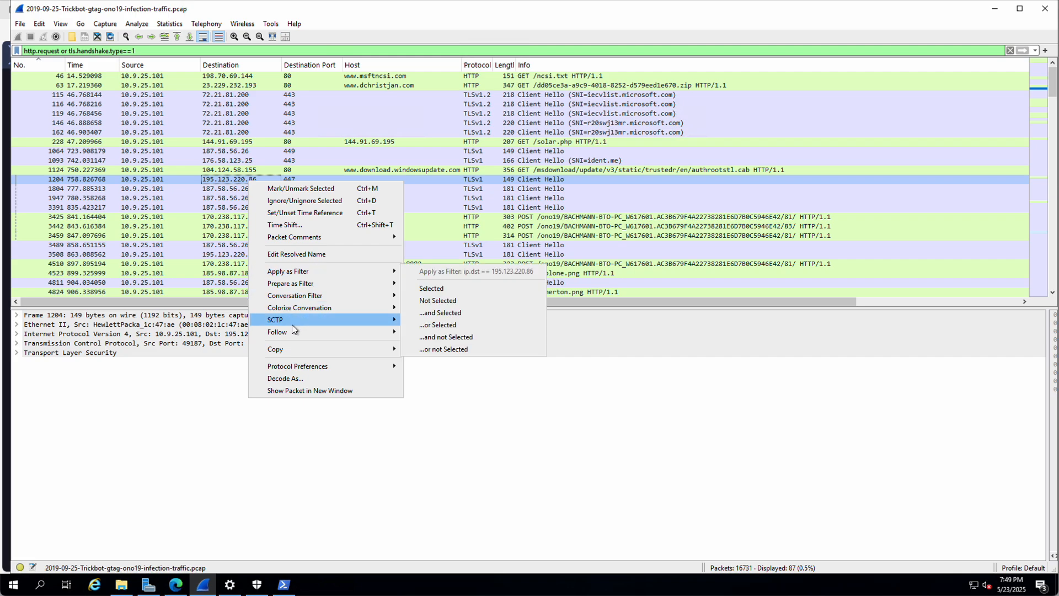
mouse_move(353, 331)
click(438, 332)
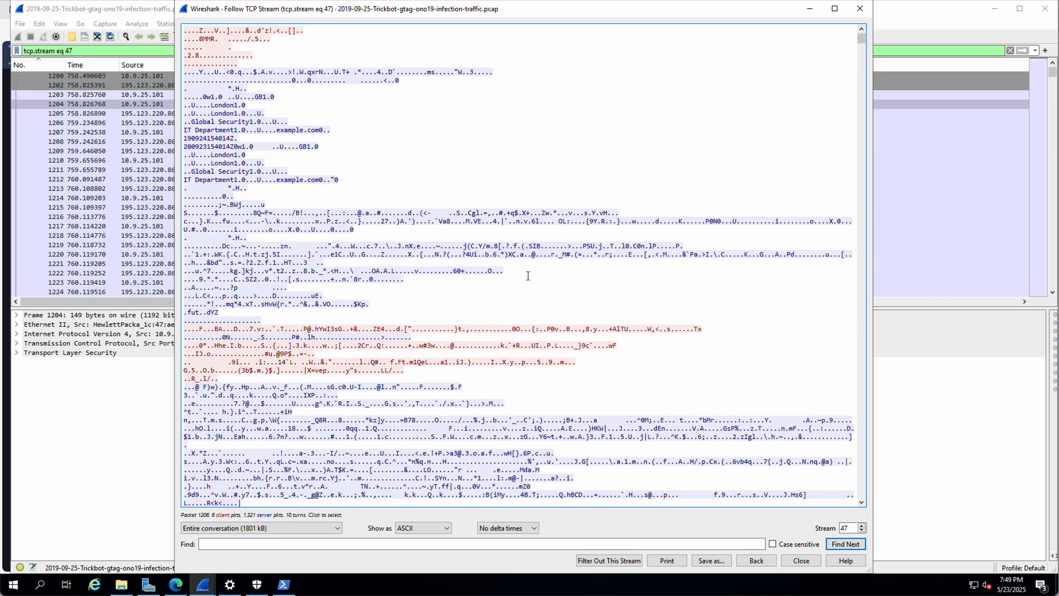
scroll(354, 274, down, 15)
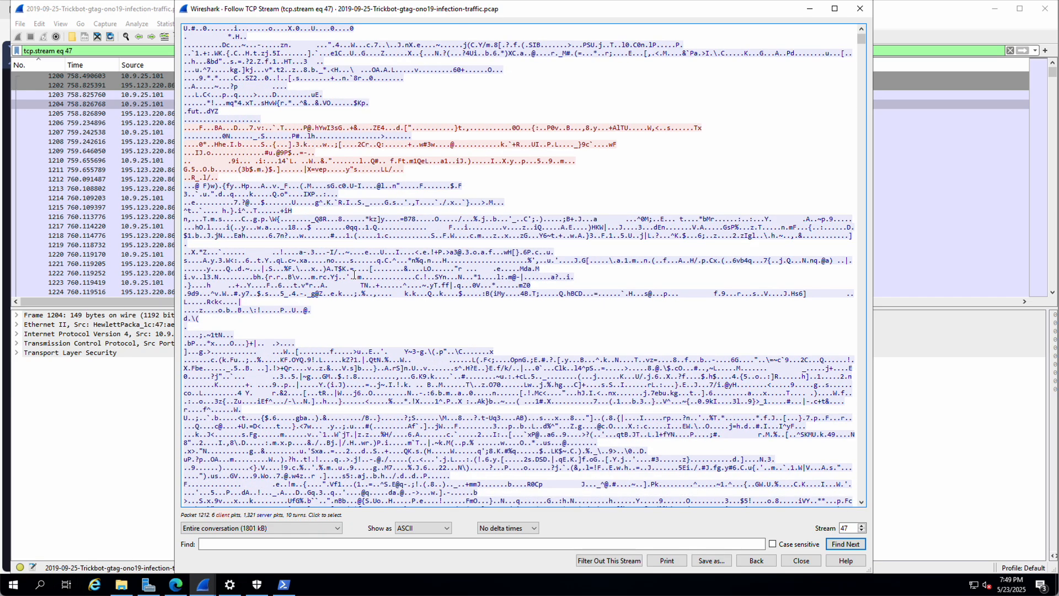
scroll(356, 274, down, 2)
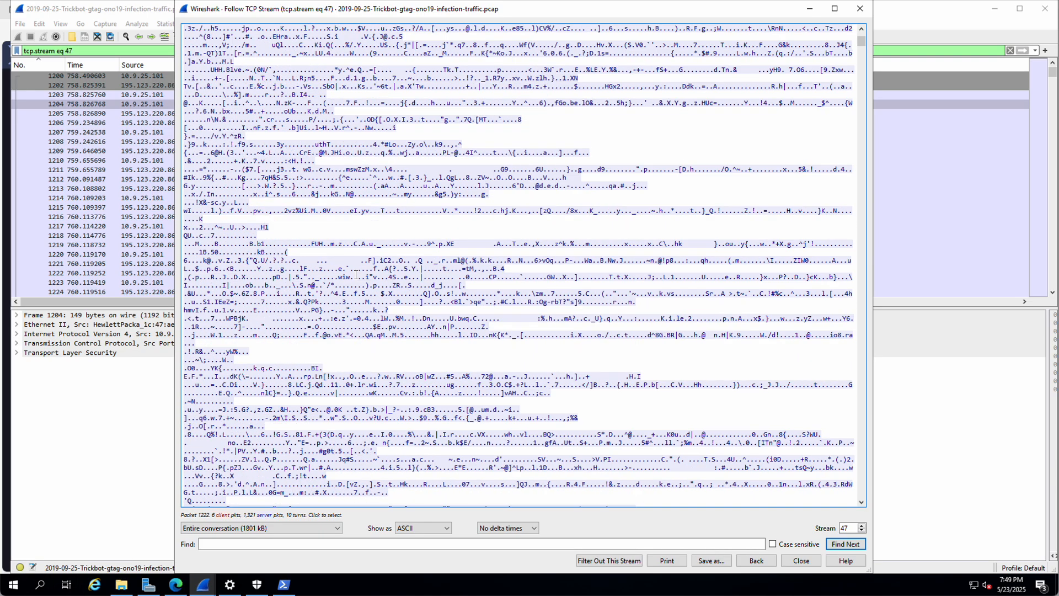
scroll(356, 274, up, 5)
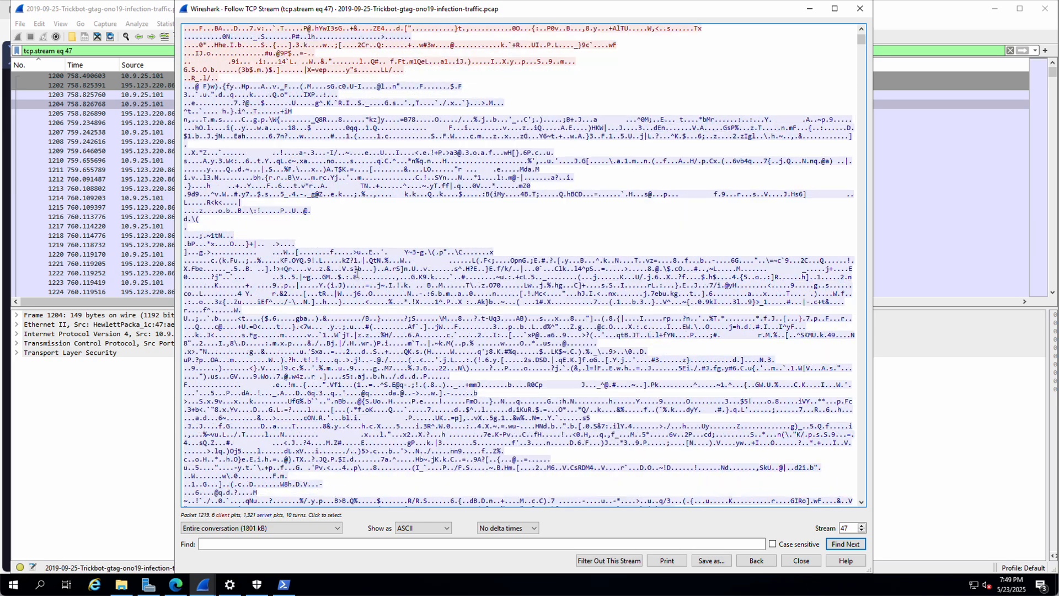
scroll(690, 324, up, 5)
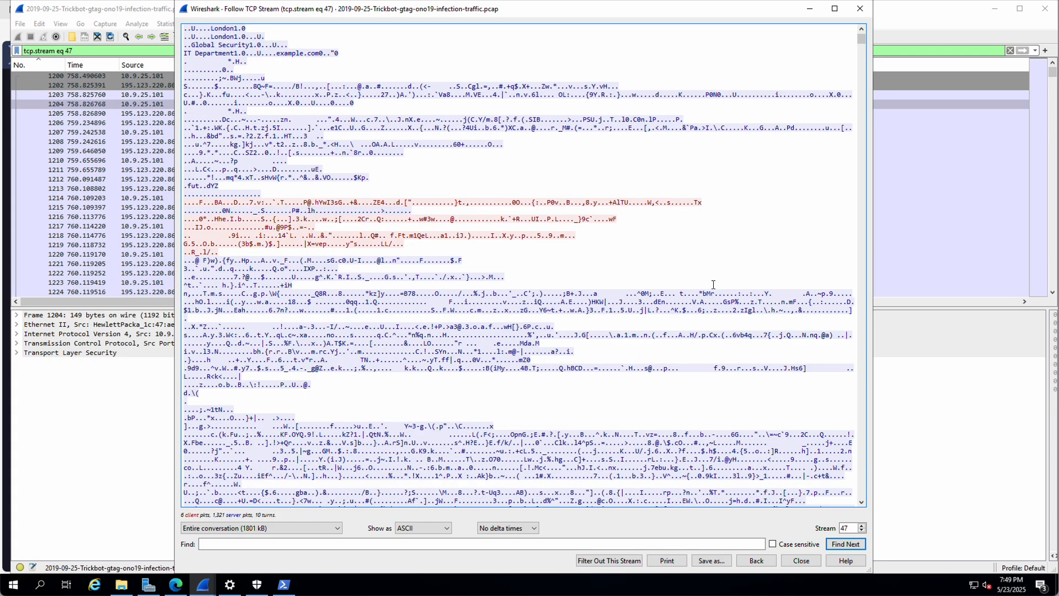
click(801, 560)
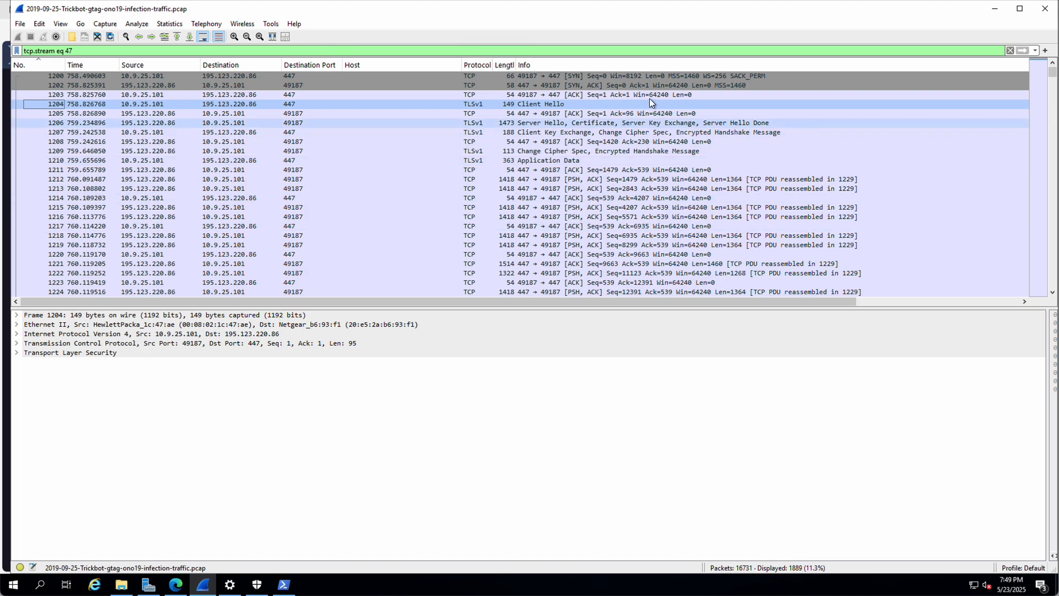
Step: Select Server Hello packet 1206 and expand its TLS certificate down to the signedCertificate fields
click(493, 123)
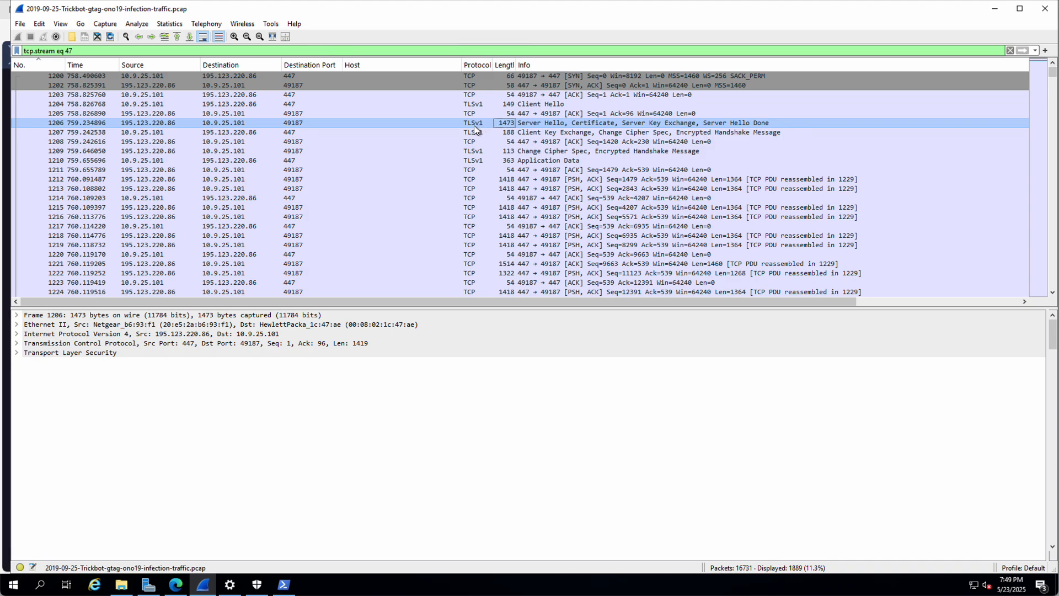
click(16, 353)
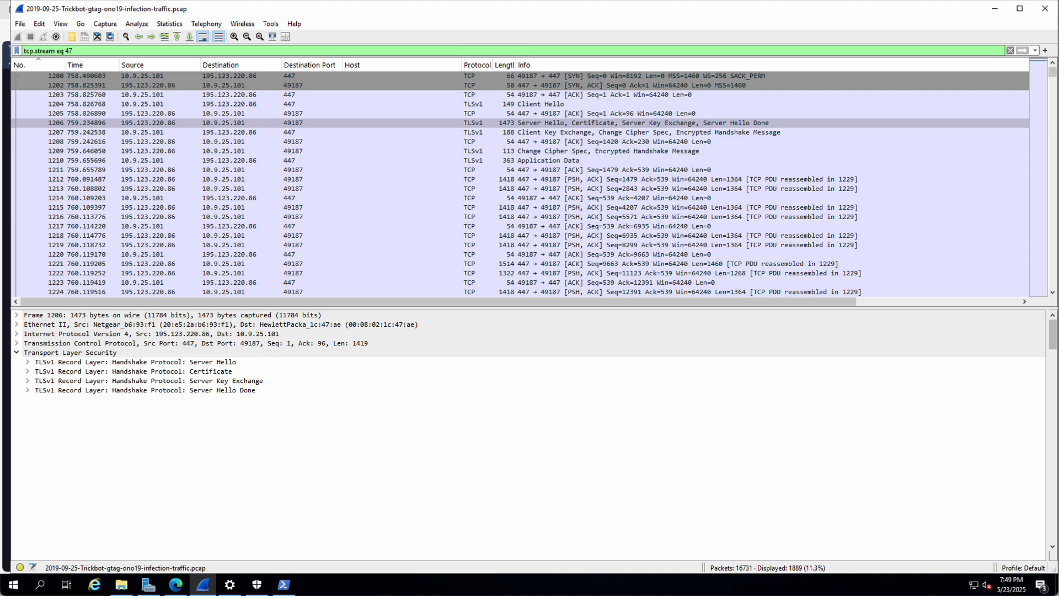
click(27, 370)
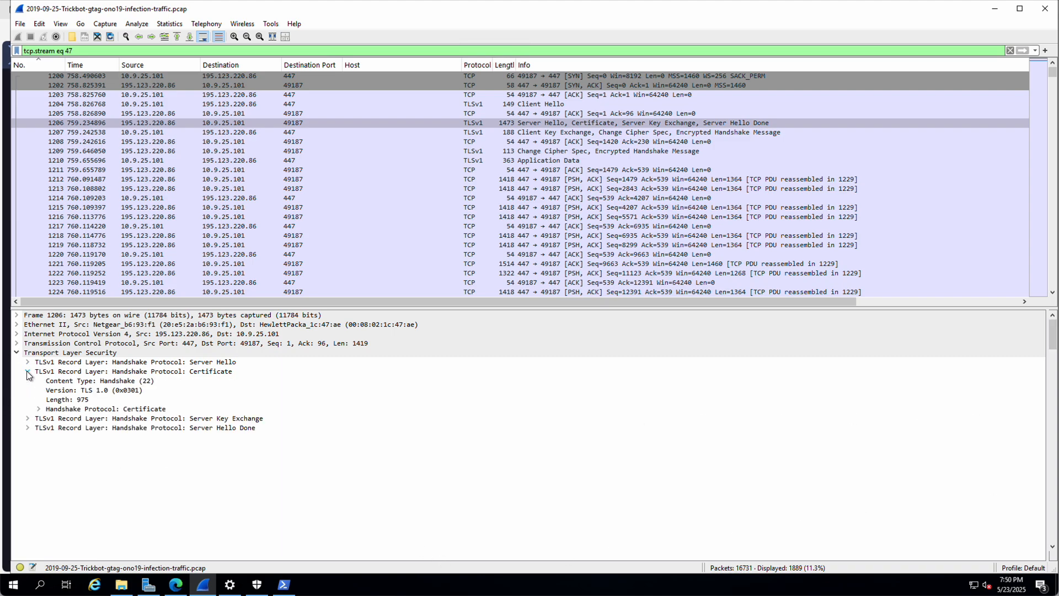
click(38, 409)
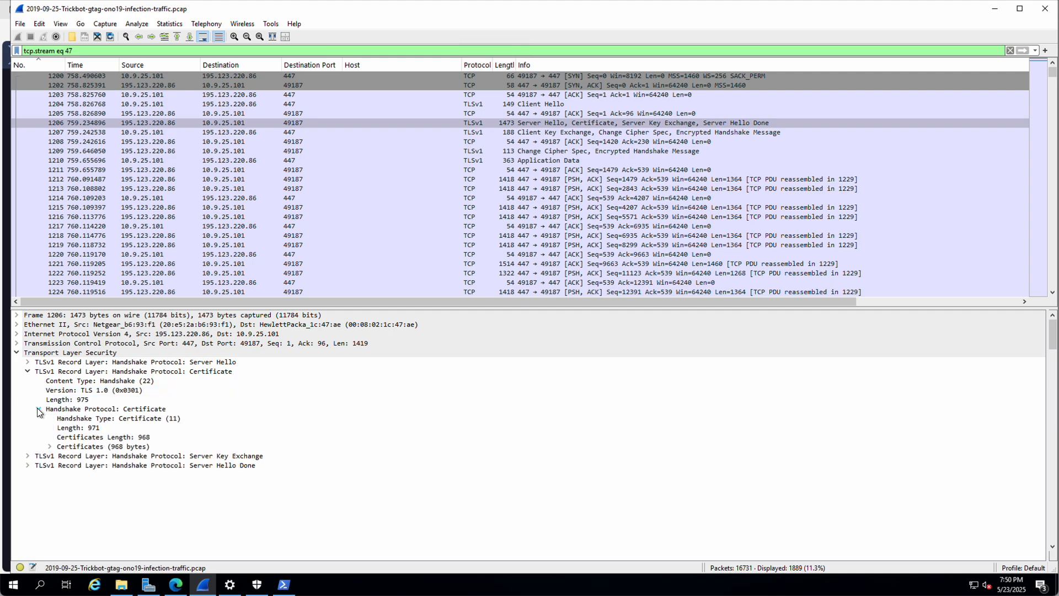
click(50, 446)
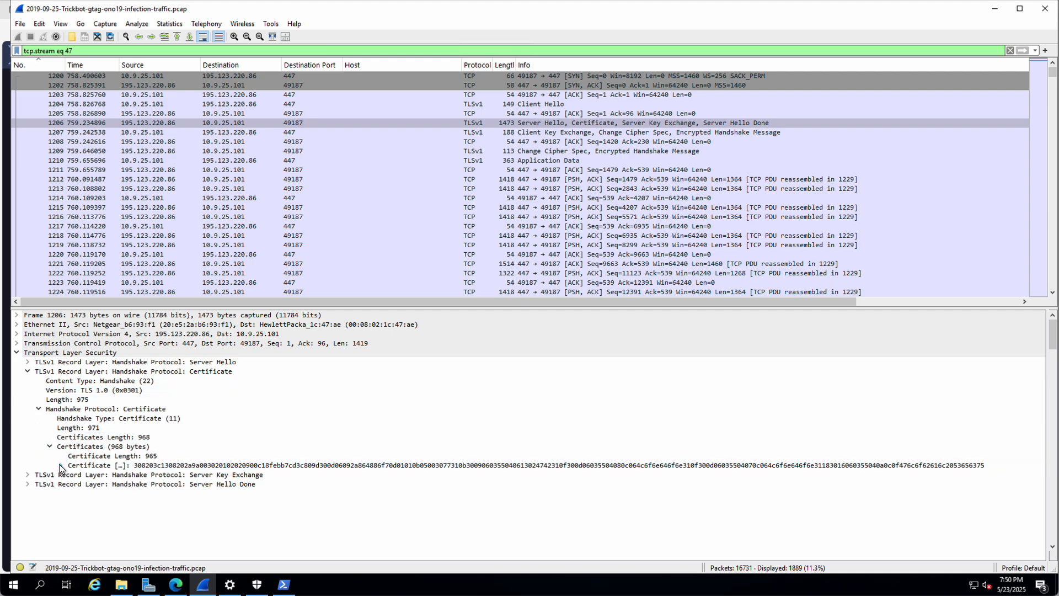
click(59, 465)
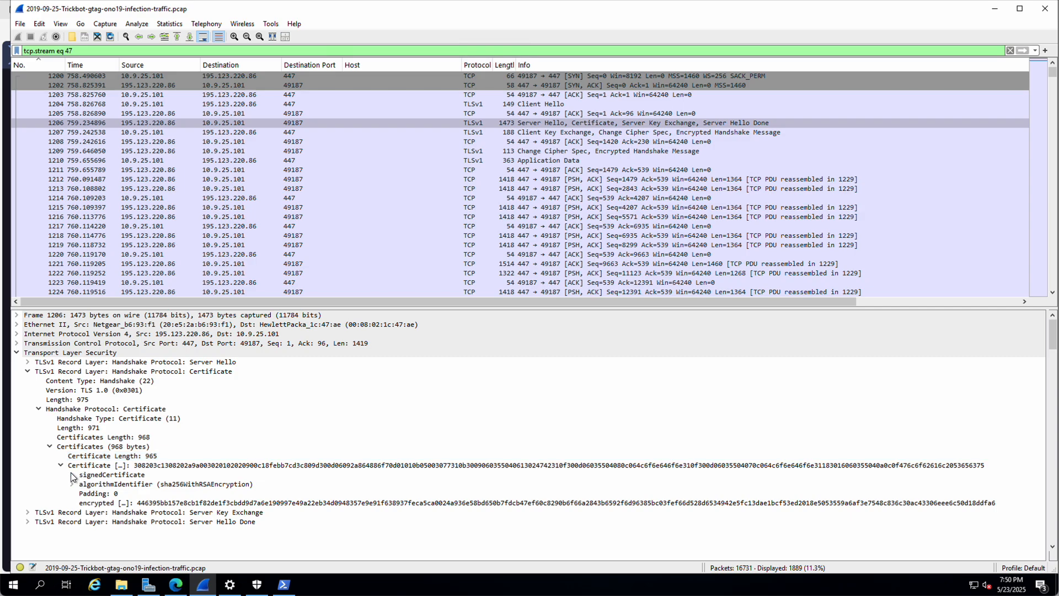
click(71, 475)
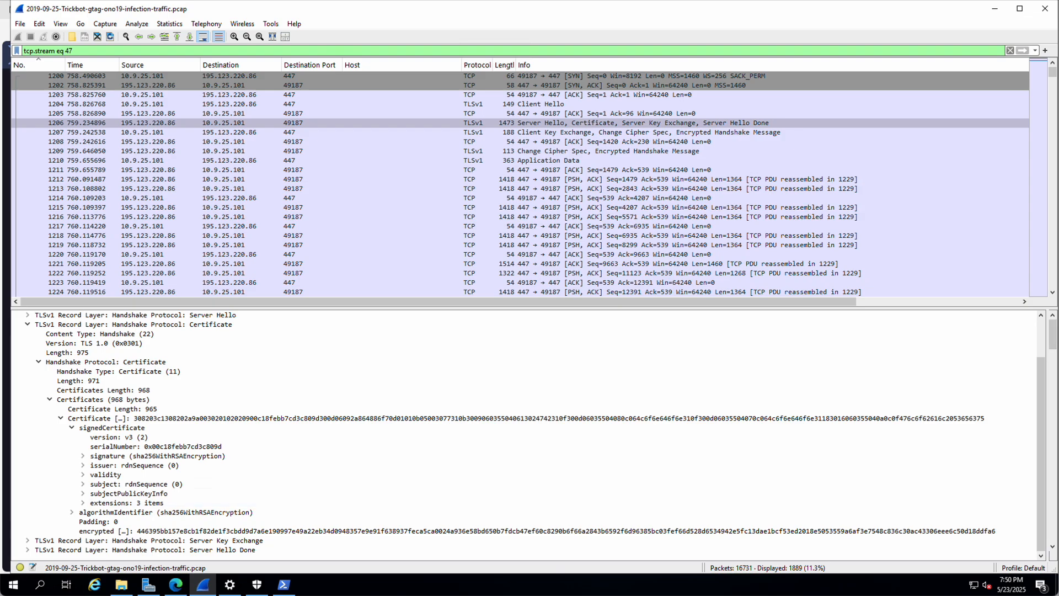
Step: Expand the certificate issuer rdnSequence to show example.com, IT Department, Global Security, London, GB
click(83, 465)
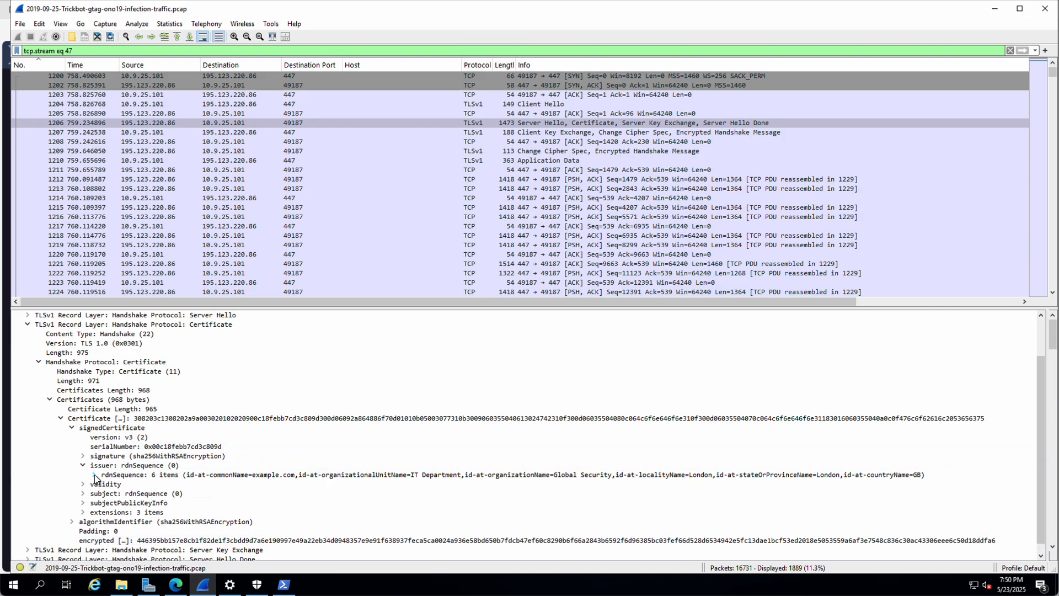
click(95, 476)
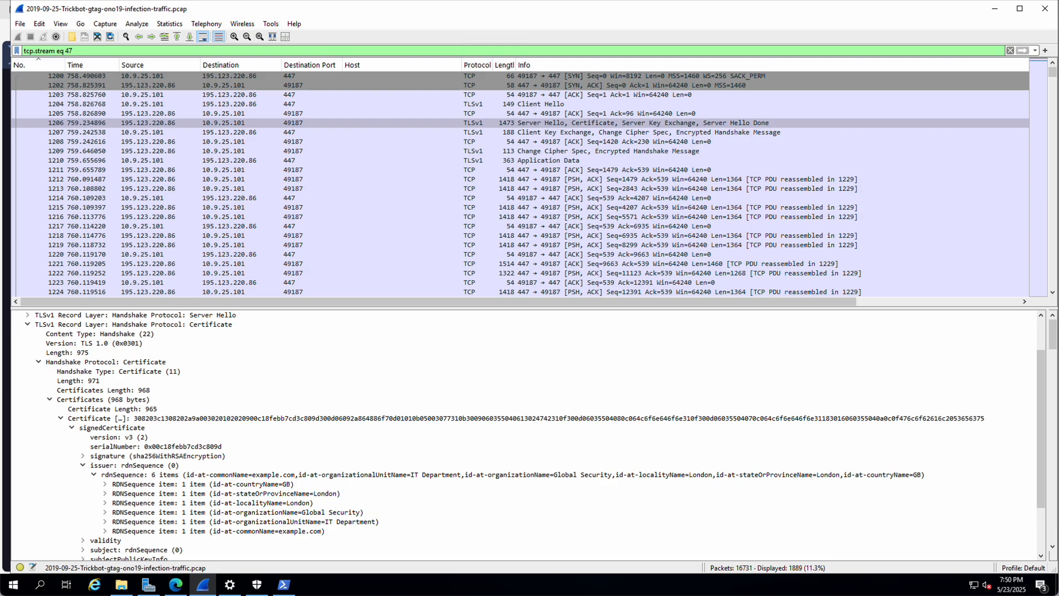
click(270, 531)
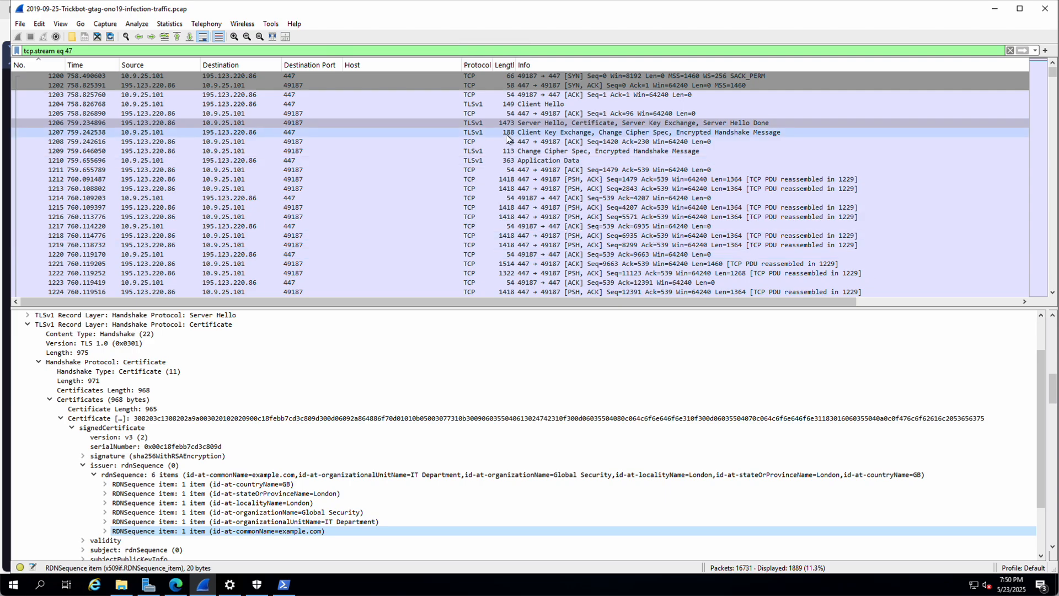
click(1035, 50)
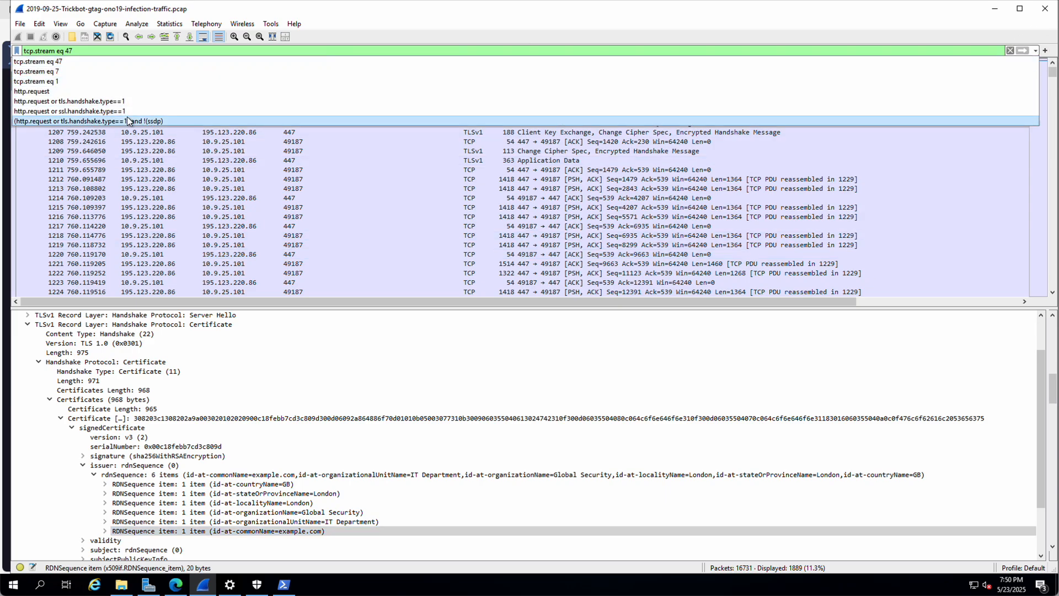
Step: Reapply the HTTP request/Client Hello filter and follow packet 1804's stream to 187.58.56.26:449 (stream 48)
click(112, 101)
key(Return)
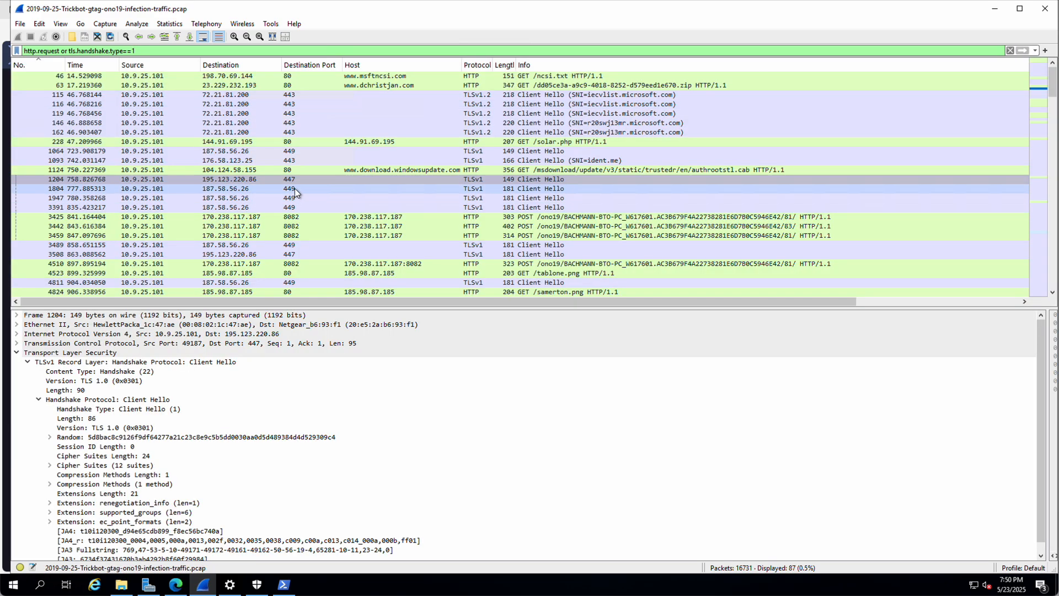
click(295, 188)
right_click(295, 188)
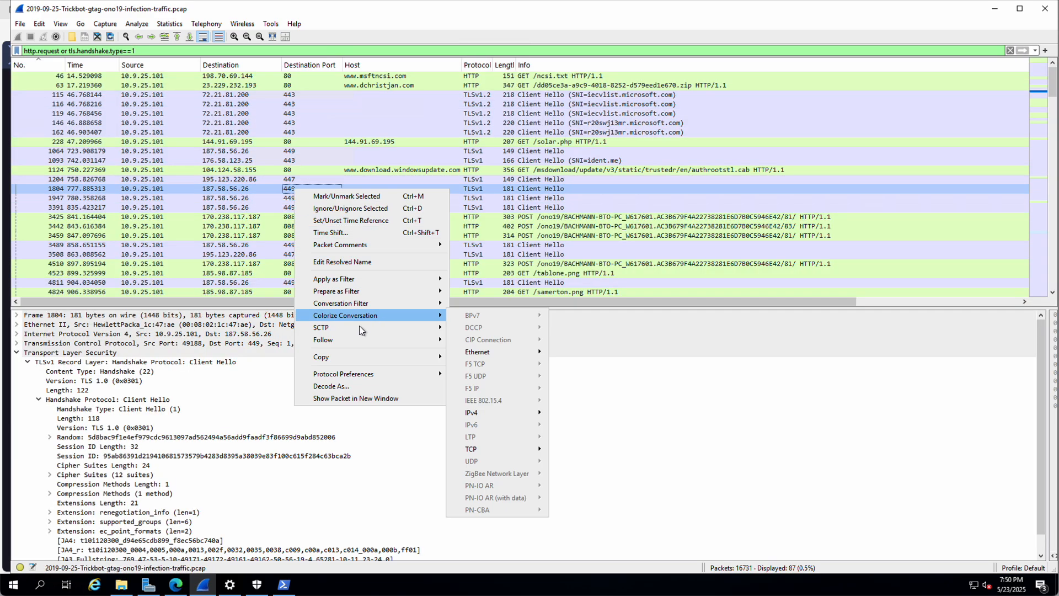
mouse_move(400, 340)
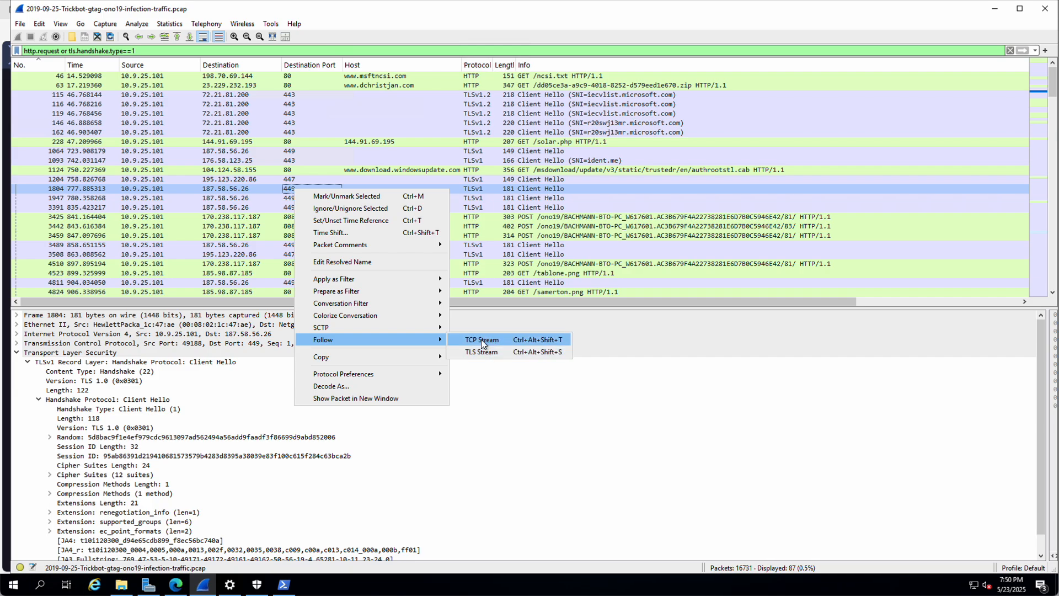
click(481, 340)
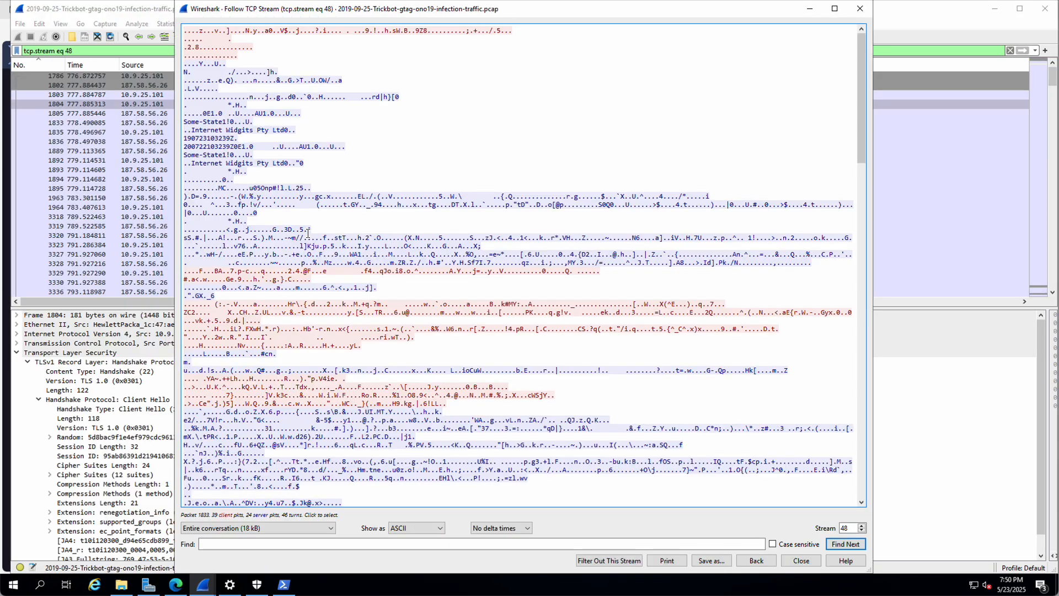
click(800, 558)
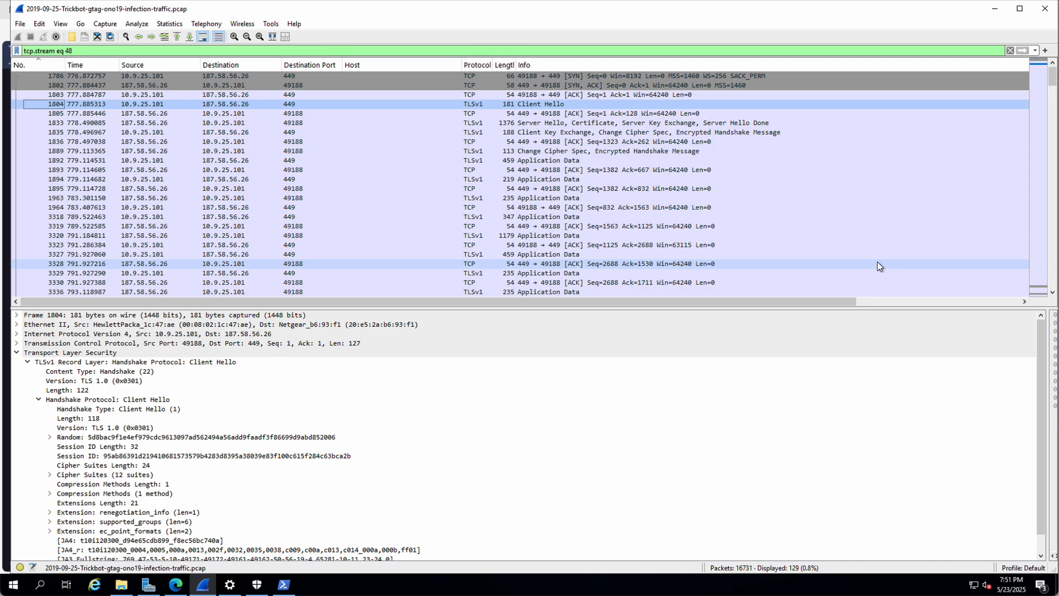
click(561, 122)
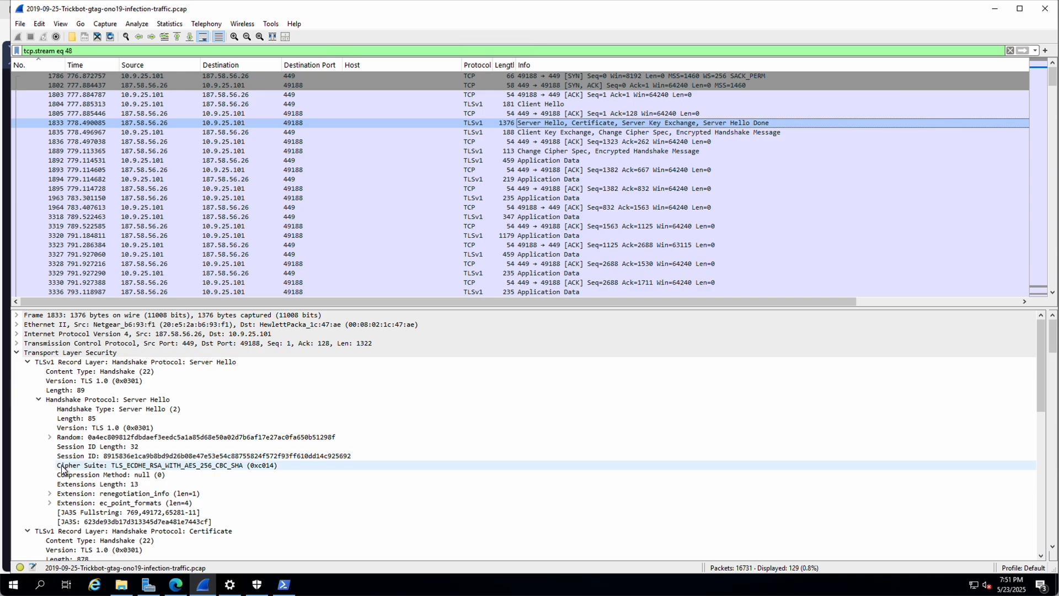
Step: Review packet 1833's certificate issuer entries: Internet Widgits Pty Ltd, Some-State, AU
scroll(61, 469, down, 4)
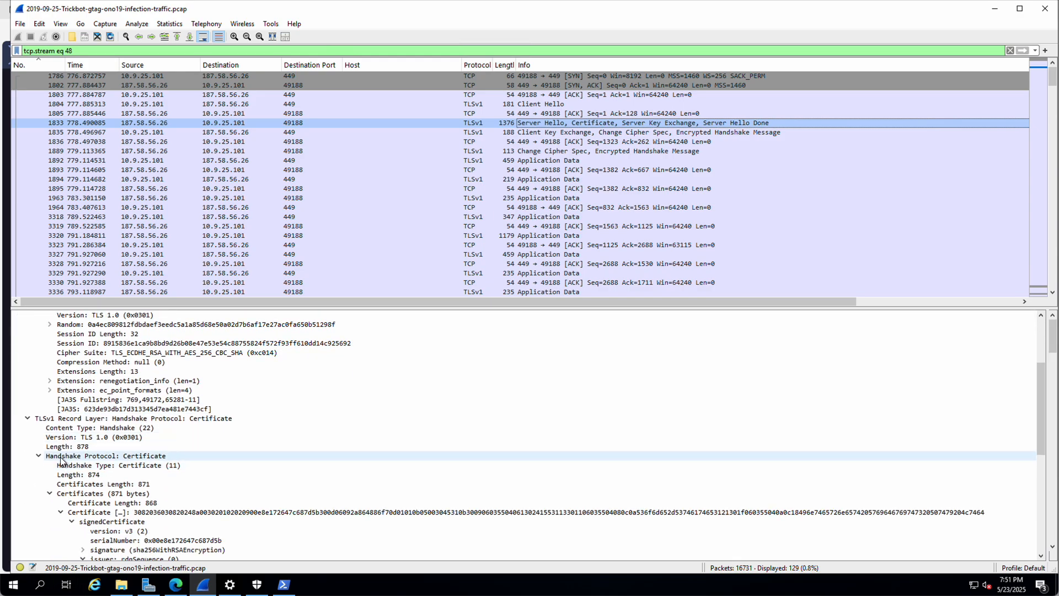
scroll(47, 419, up, 4)
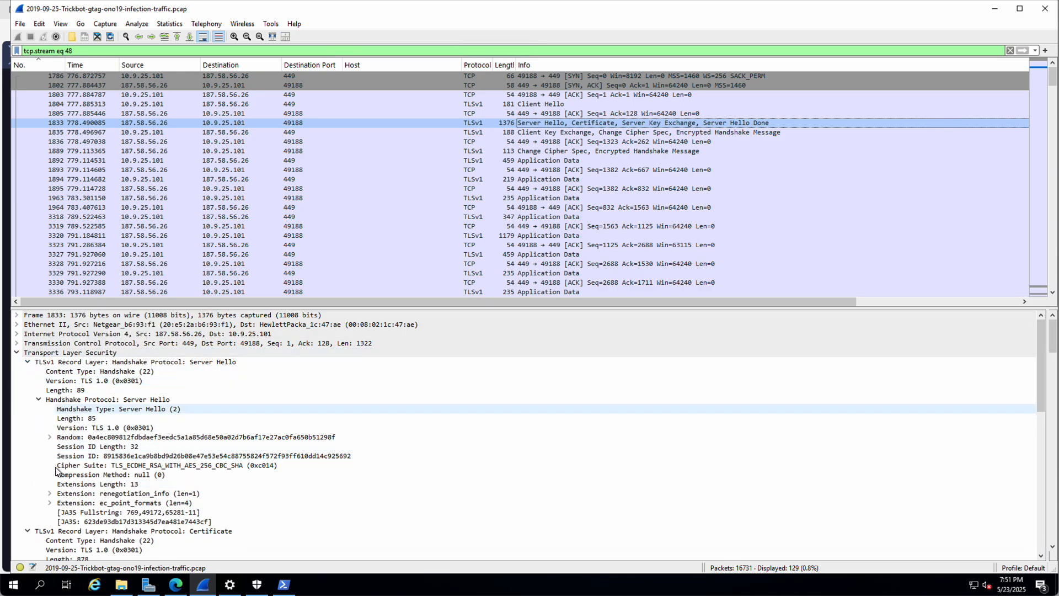
scroll(61, 478, down, 4)
scroll(62, 477, down, 5)
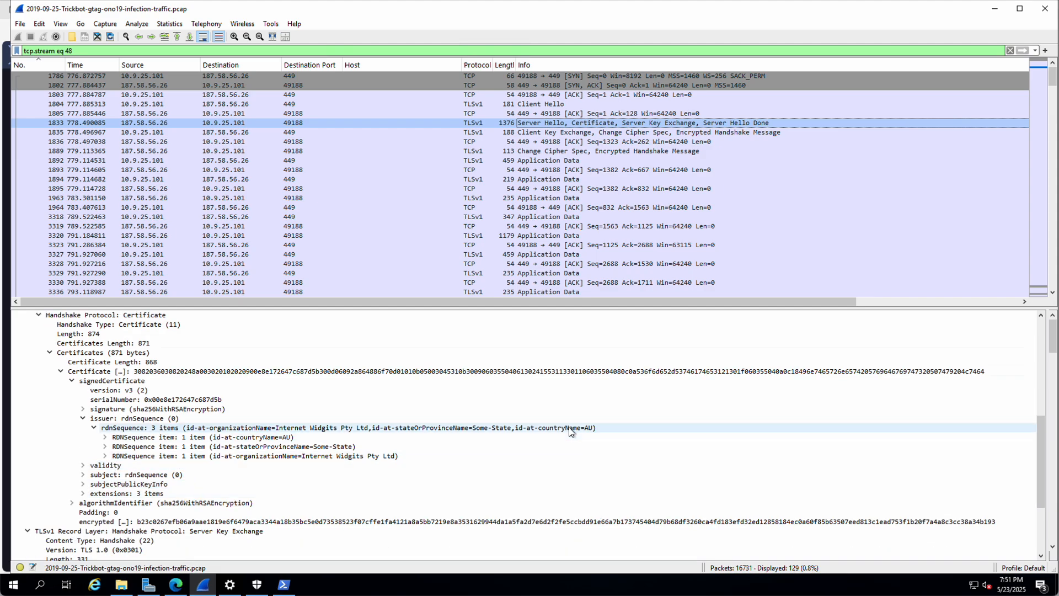
click(385, 444)
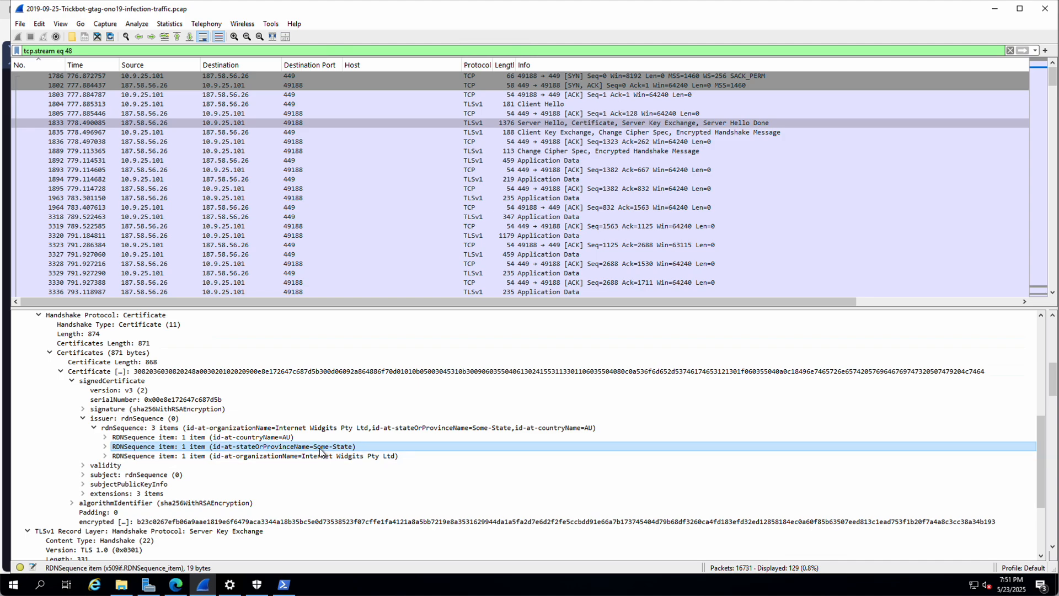
click(171, 456)
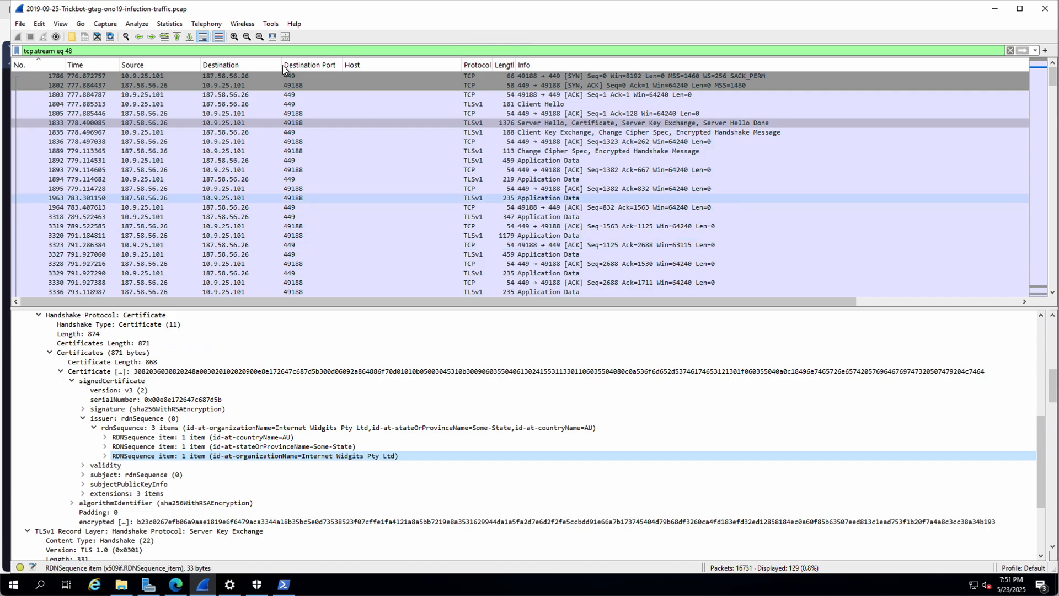
click(1037, 50)
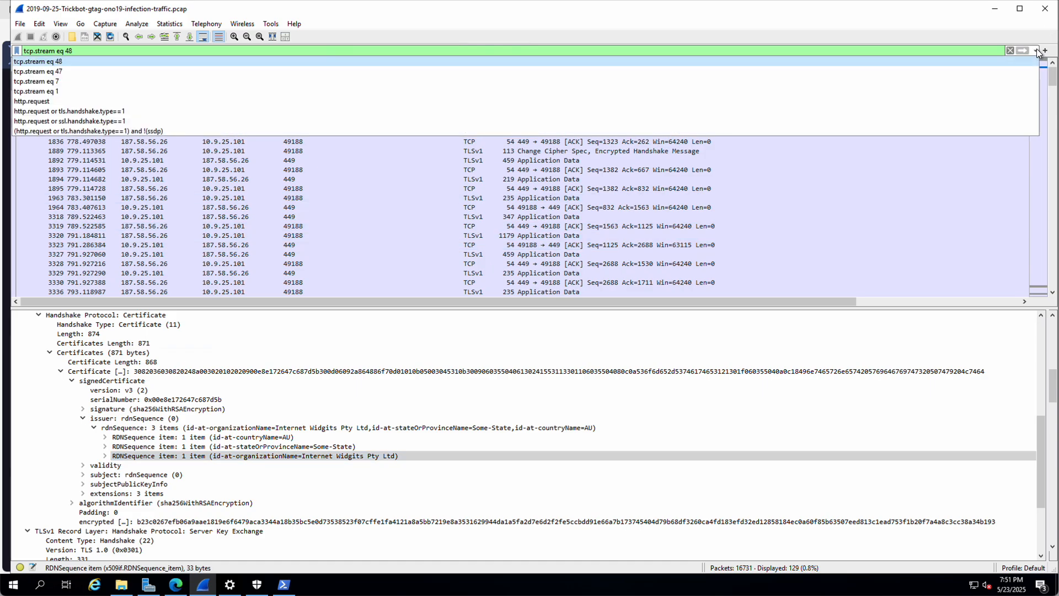
Step: Reapply http.request or tls.handshake.type==1 and follow the iecvlist.microsoft.com Client Hello's TCP stream 2
click(62, 112)
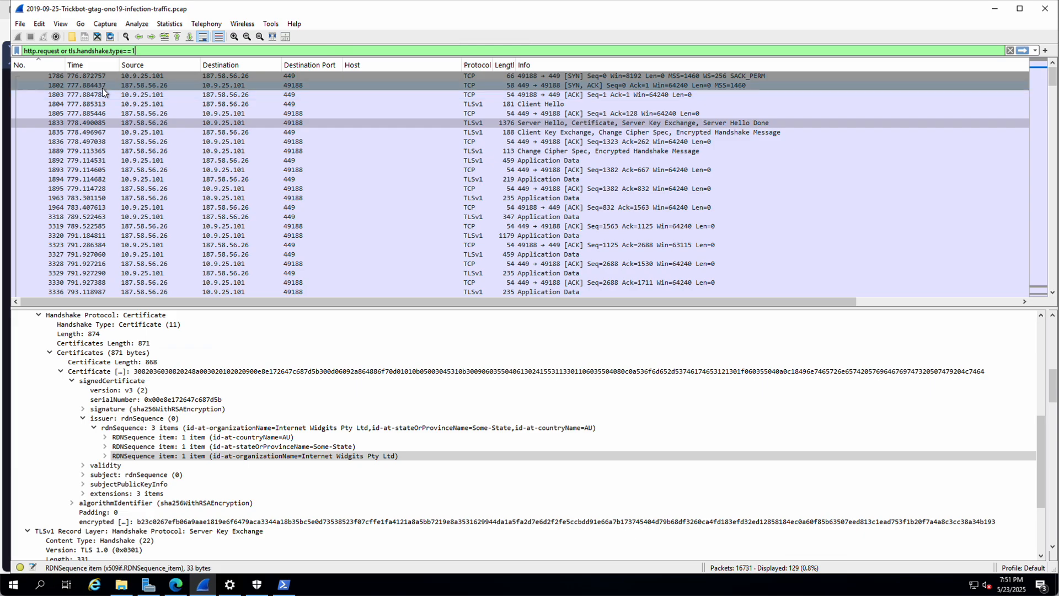
key(Return)
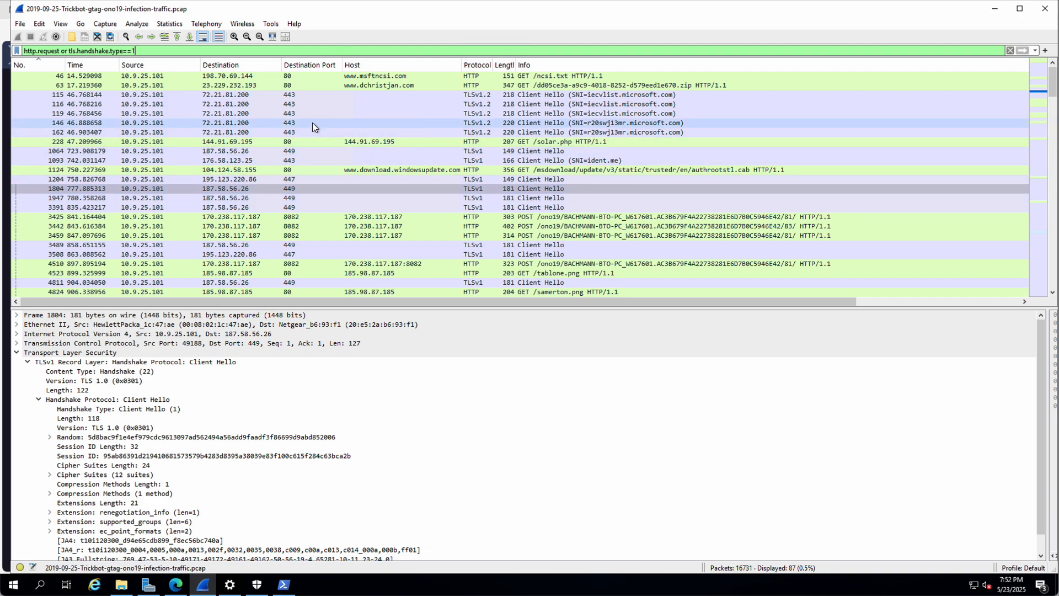
right_click(246, 98)
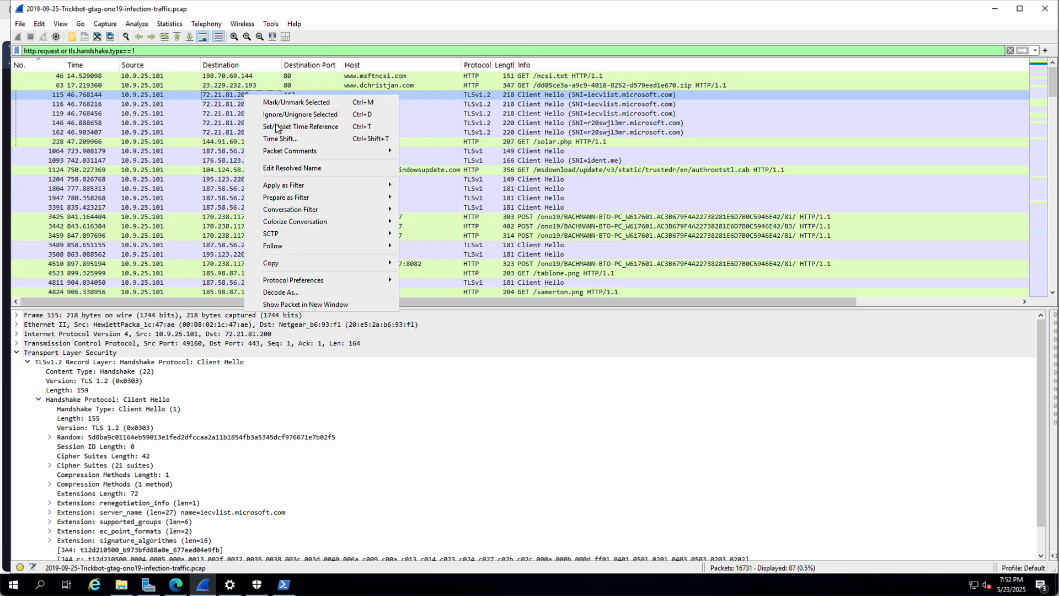
mouse_move(336, 249)
click(439, 246)
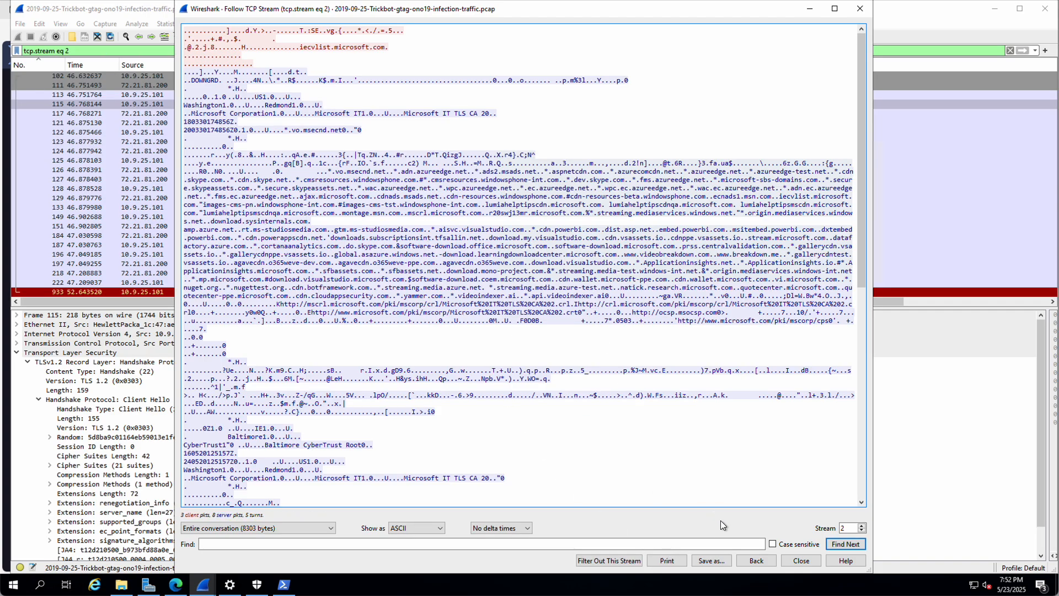
click(802, 560)
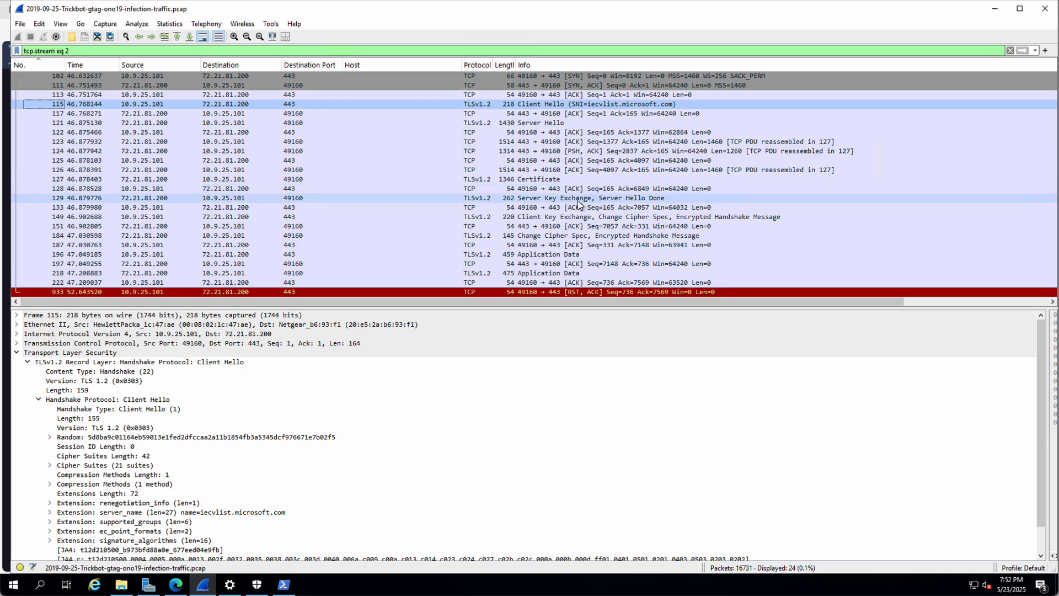
click(544, 179)
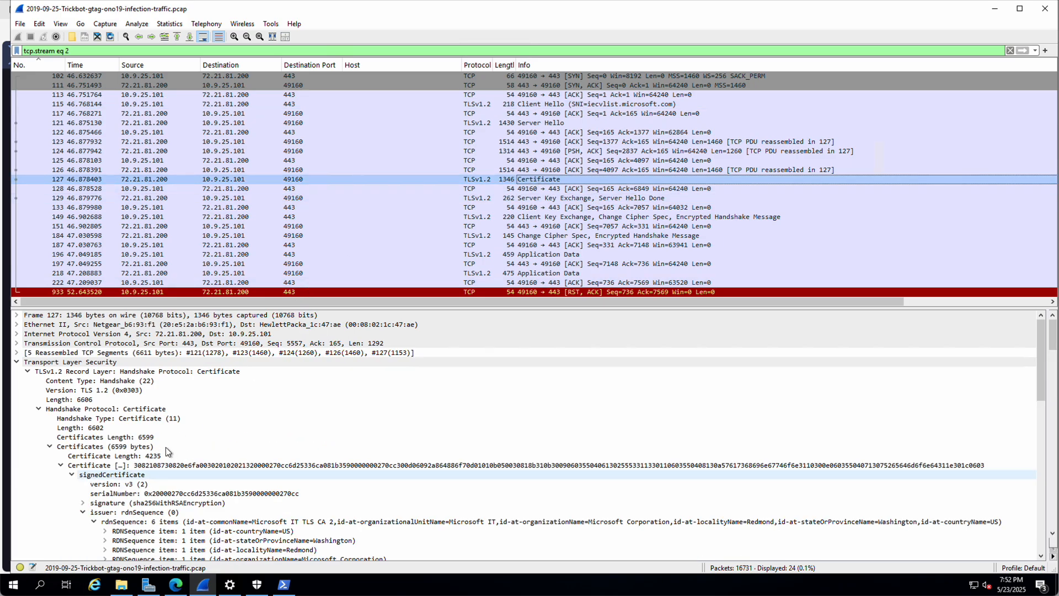
Step: Inspect packet 127's issuer fields: Washington, Microsoft Corporation, Microsoft IT, Microsoft IT TLS CA 2
scroll(165, 447, down, 4)
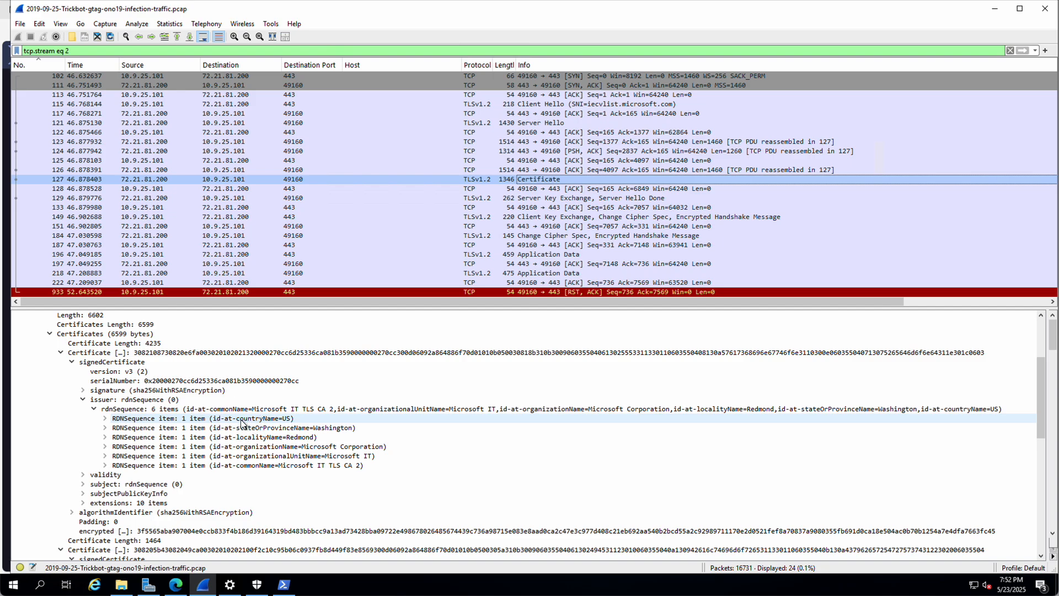
click(332, 429)
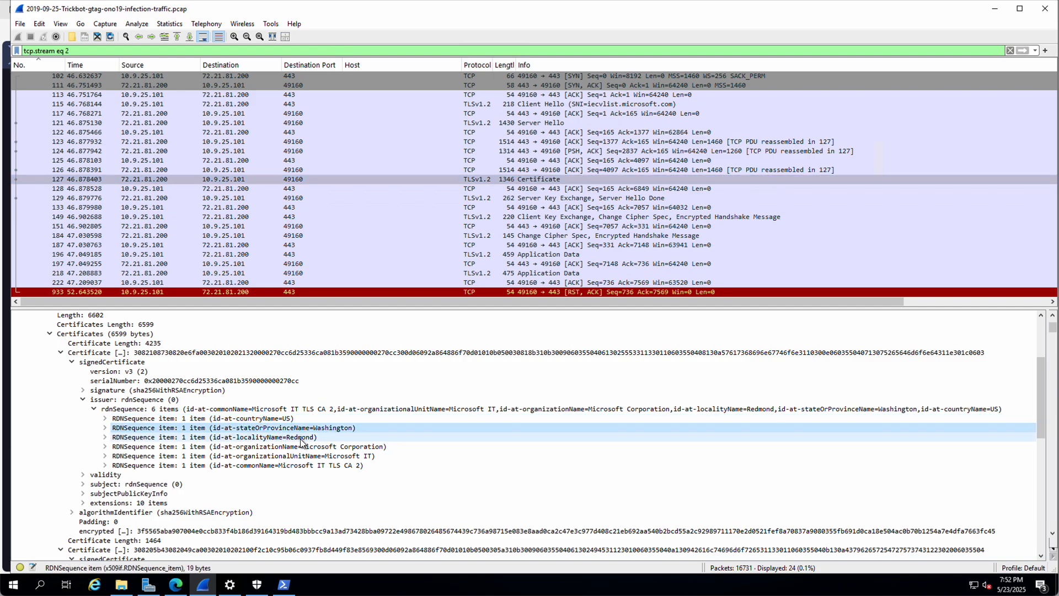
click(346, 448)
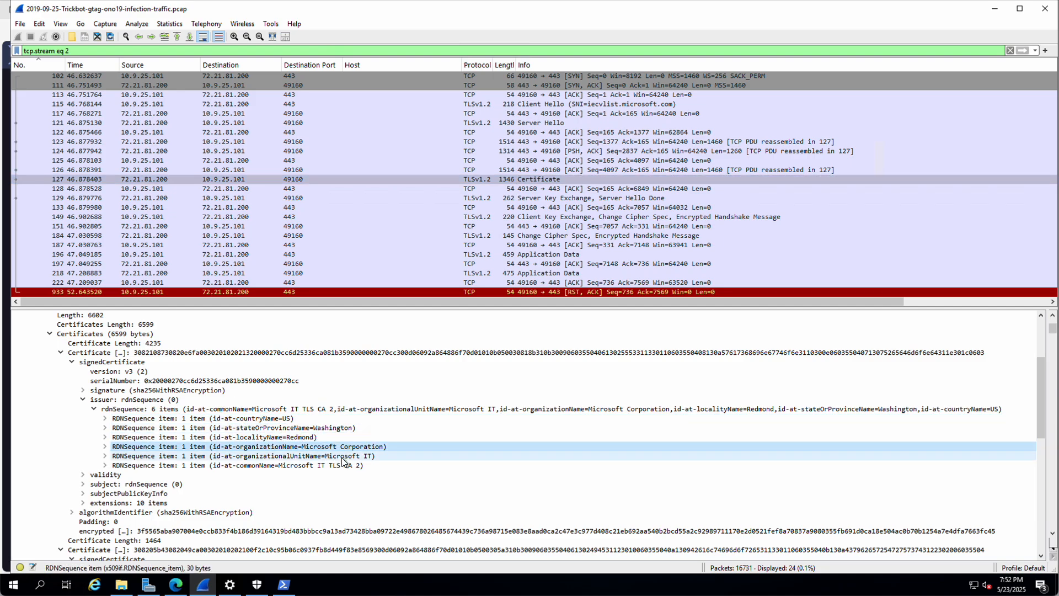
click(331, 457)
click(286, 466)
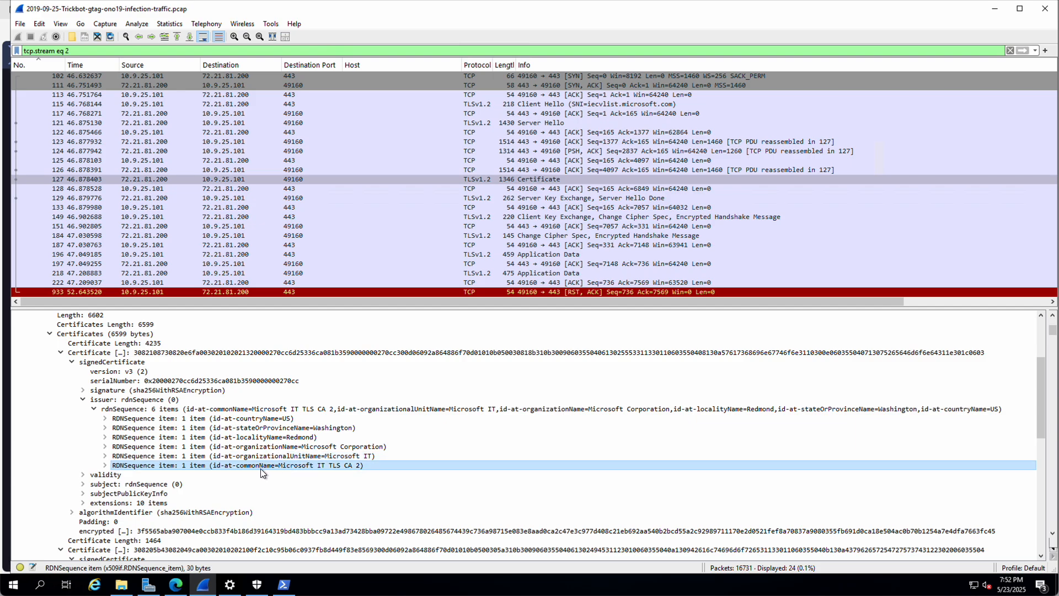
Step: Expand the issuer commonName entry to reveal its printable string Microsoft IT TLS CA 2
click(105, 465)
click(117, 474)
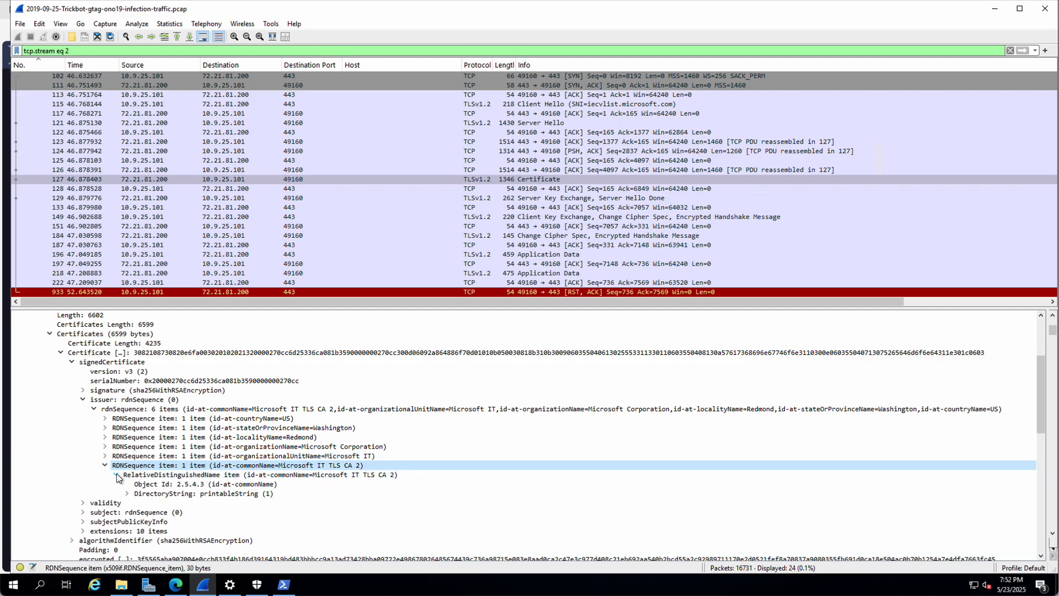
click(127, 493)
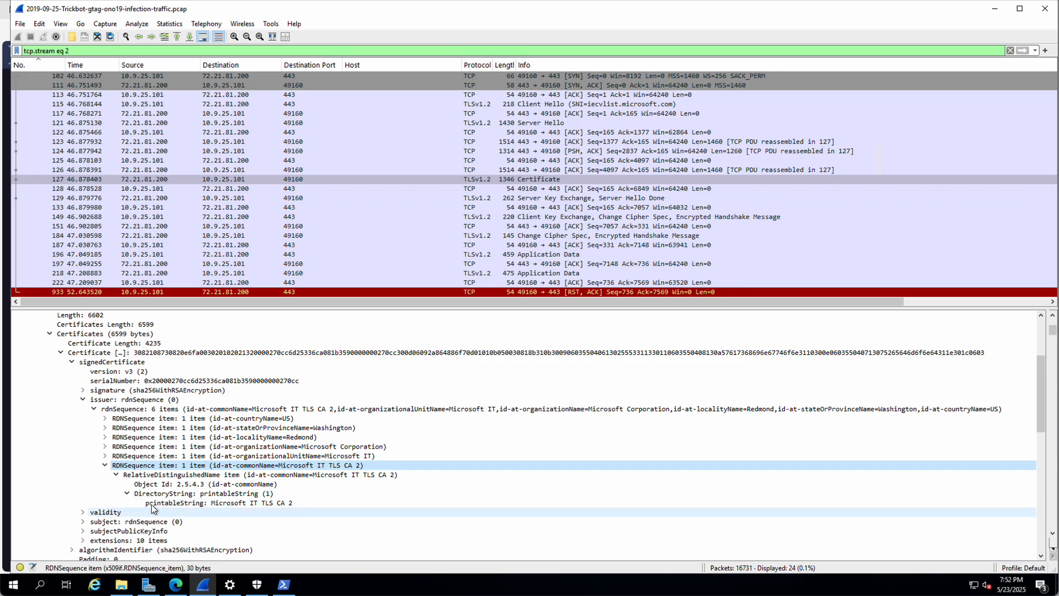
click(105, 465)
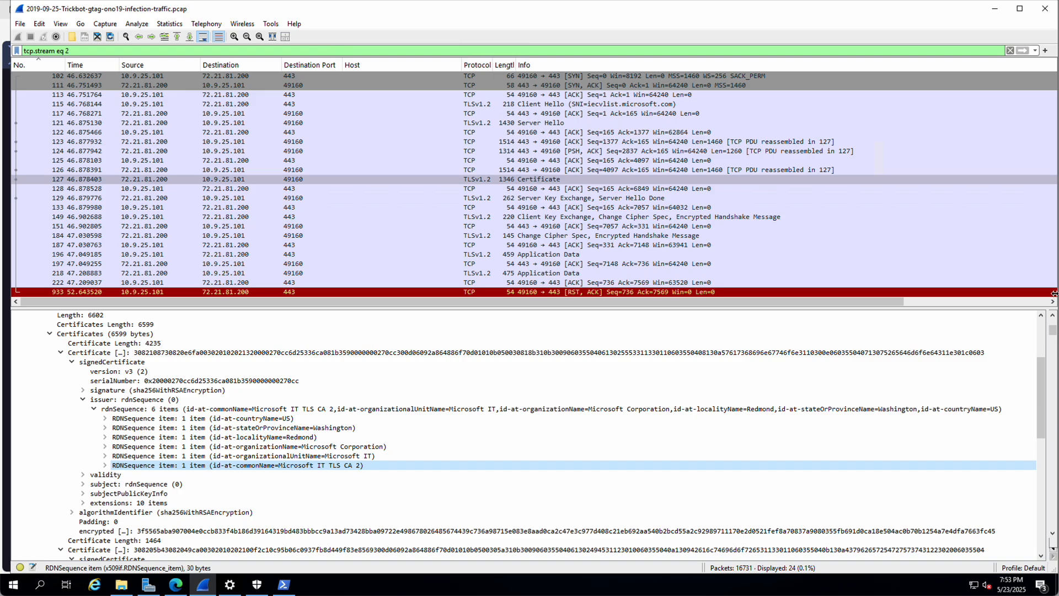
click(1035, 50)
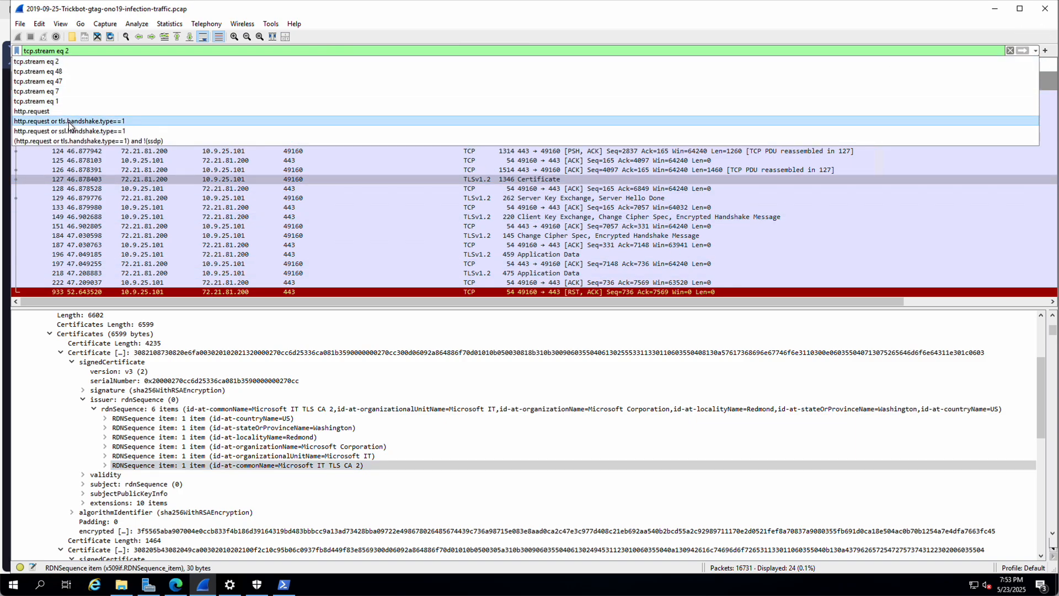
Step: Reapply the HTTP request/Client Hello filter and view ncsi.txt packet 46 and the ident.me Client Hello, packet 1093
click(69, 121)
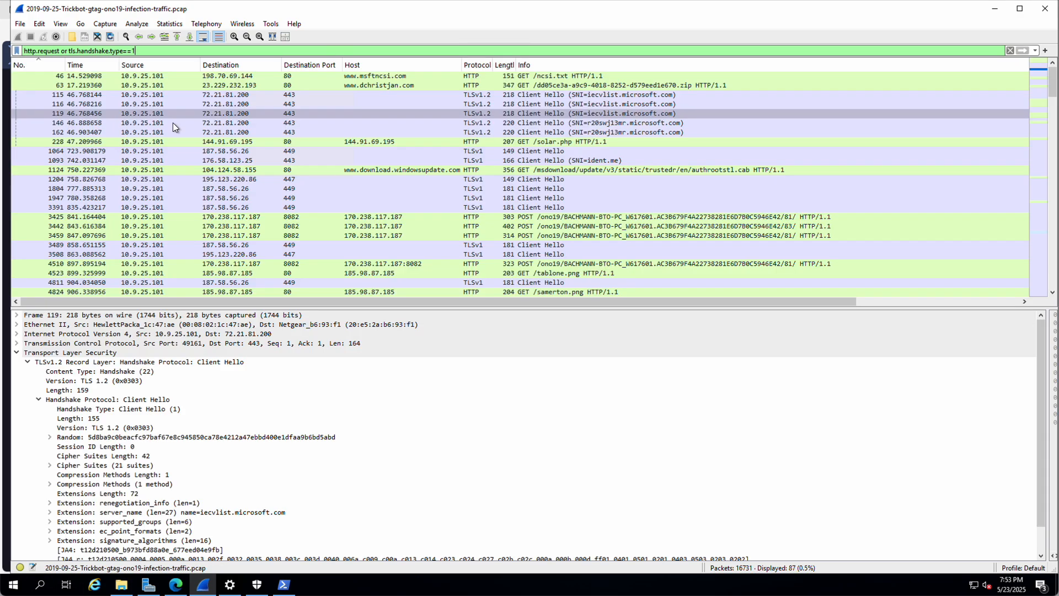
click(369, 77)
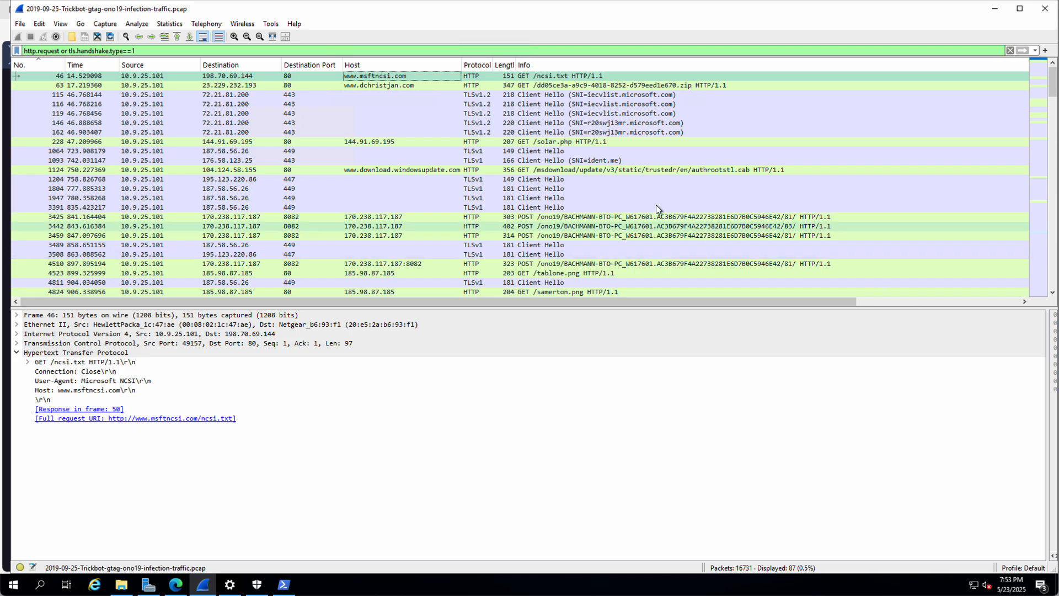
click(530, 159)
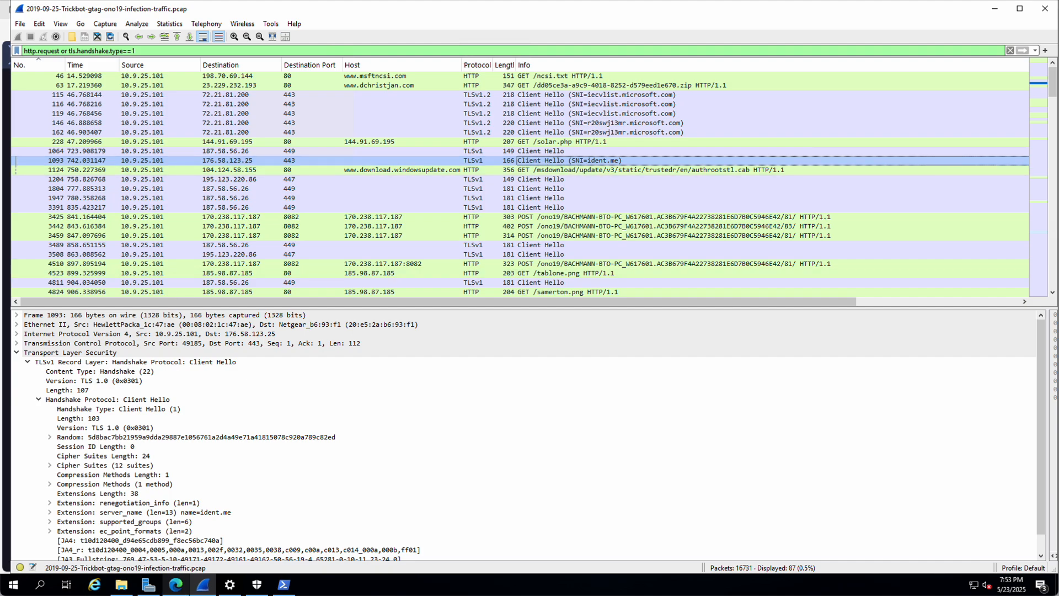
click(177, 589)
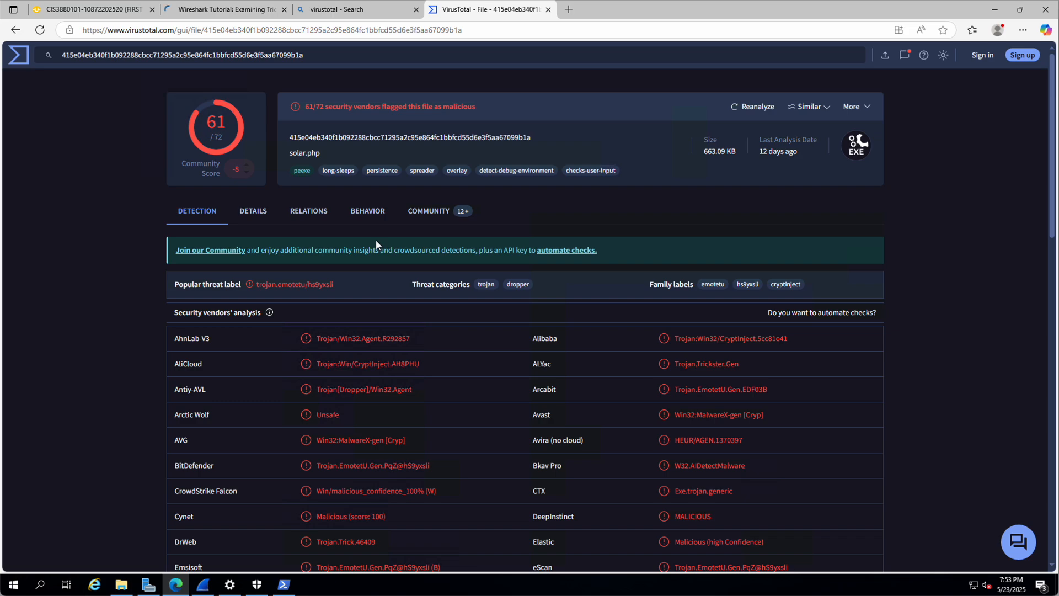
Step: Load ident.me in a new Edge tab to see the public IPv4 address 172.171.79.172
key(super+t)
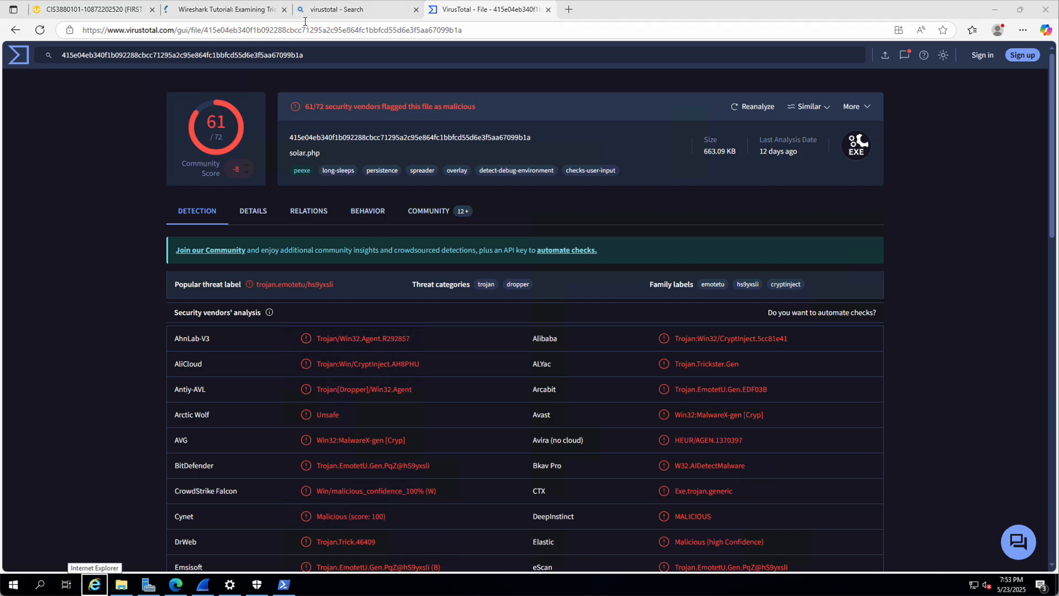
click(344, 31)
text(ide)
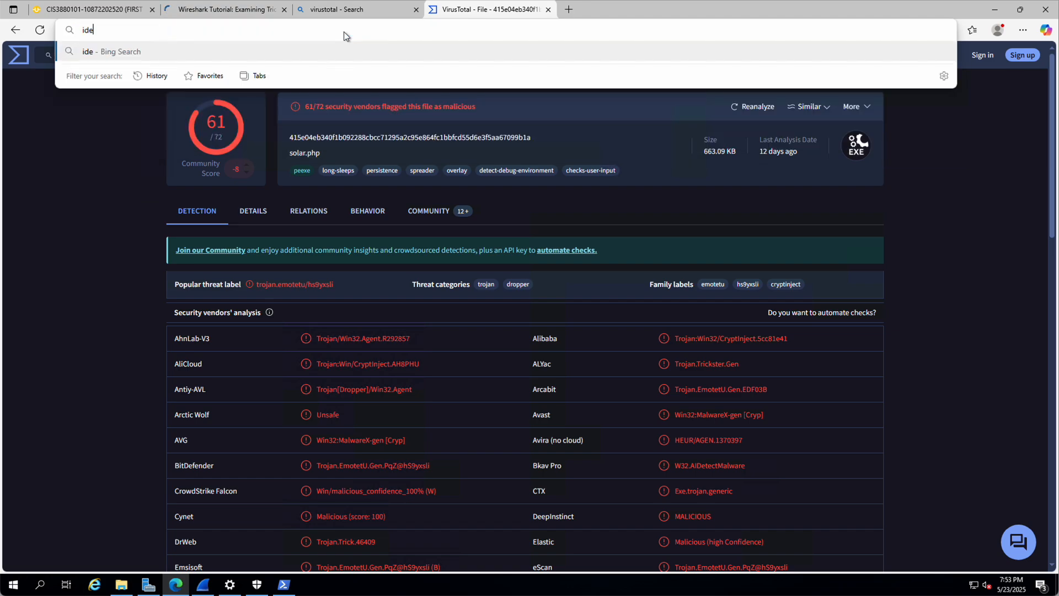
text(nt.)
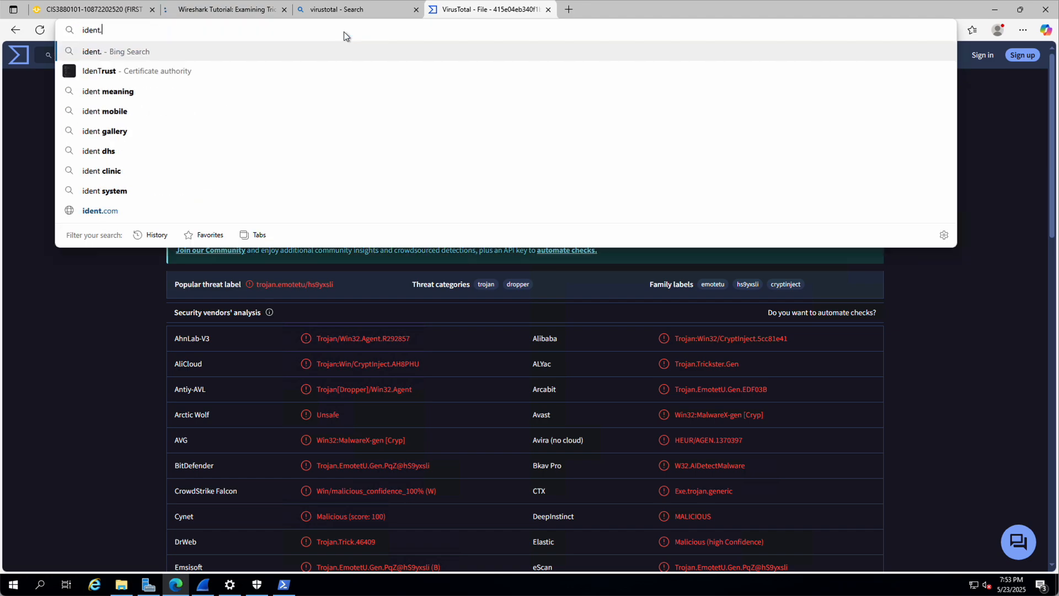
text(me)
key(Return)
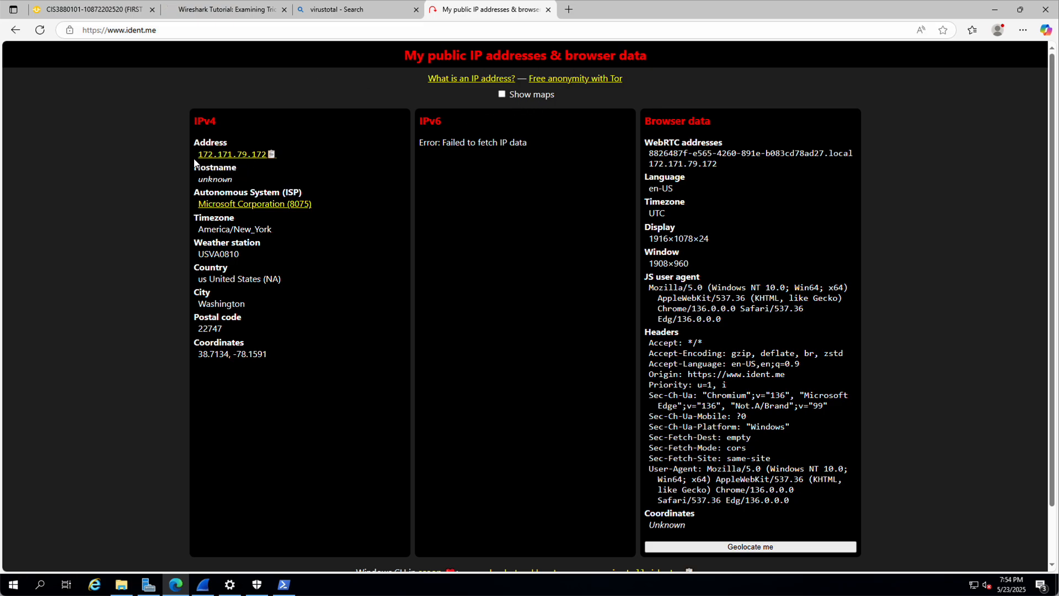
click(283, 585)
Step: Run ipconfig and highlight the local IPv4 address 10.0.0.41
text(ipconf)
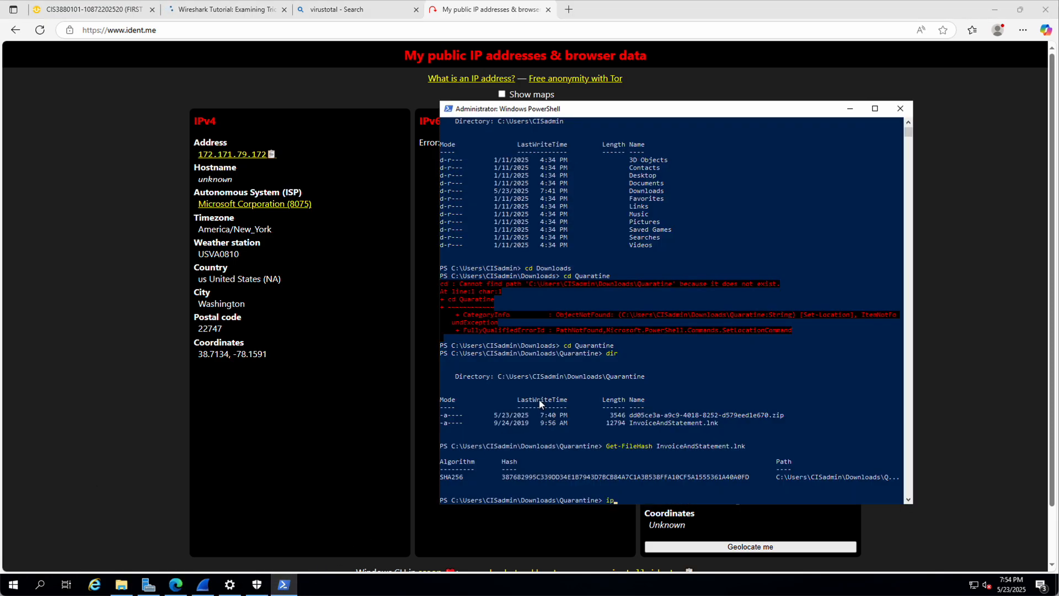
text(ig)
key(Return)
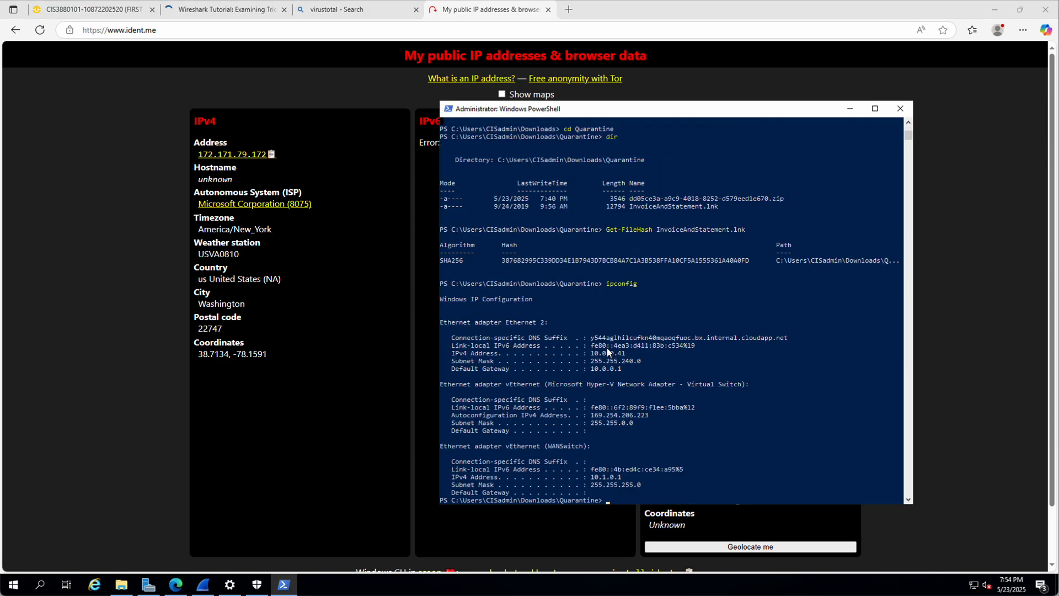
drag(593, 353, 625, 359)
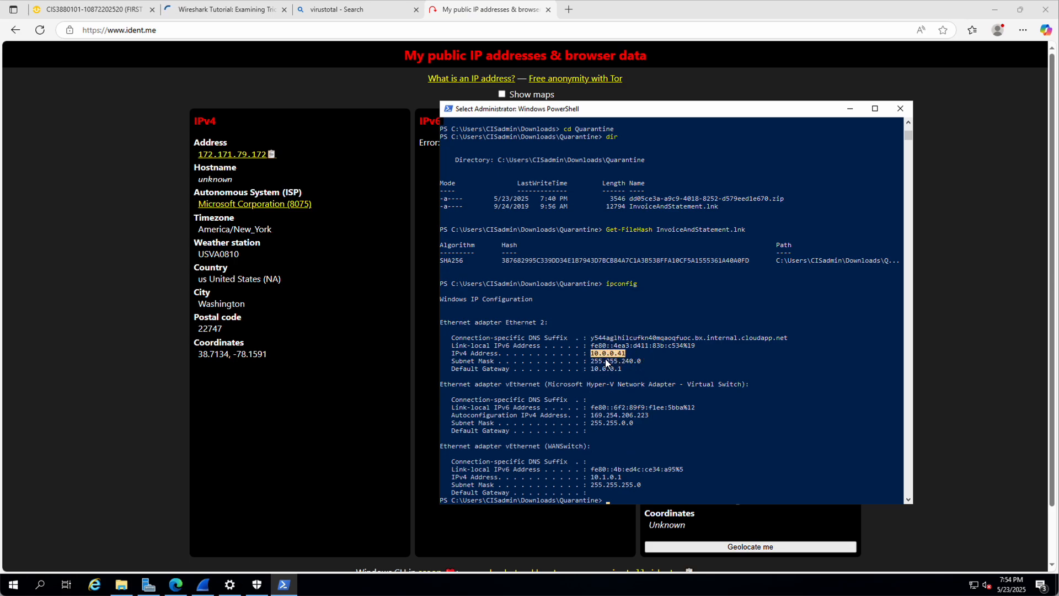
Step: Close PowerShell and the ident.me and Bing tabs, returning to Wireshark
click(902, 111)
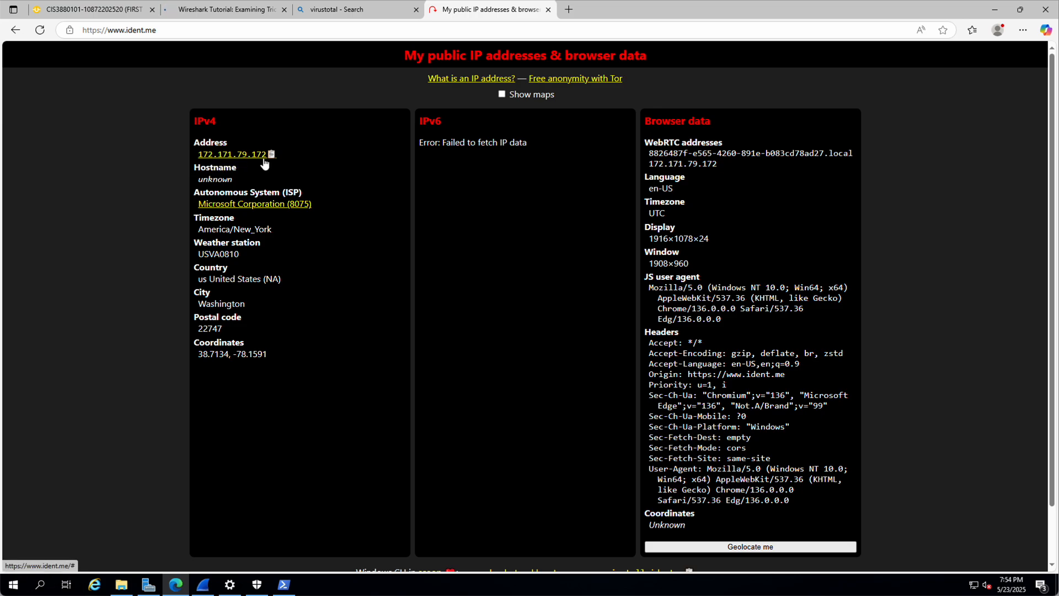
click(548, 9)
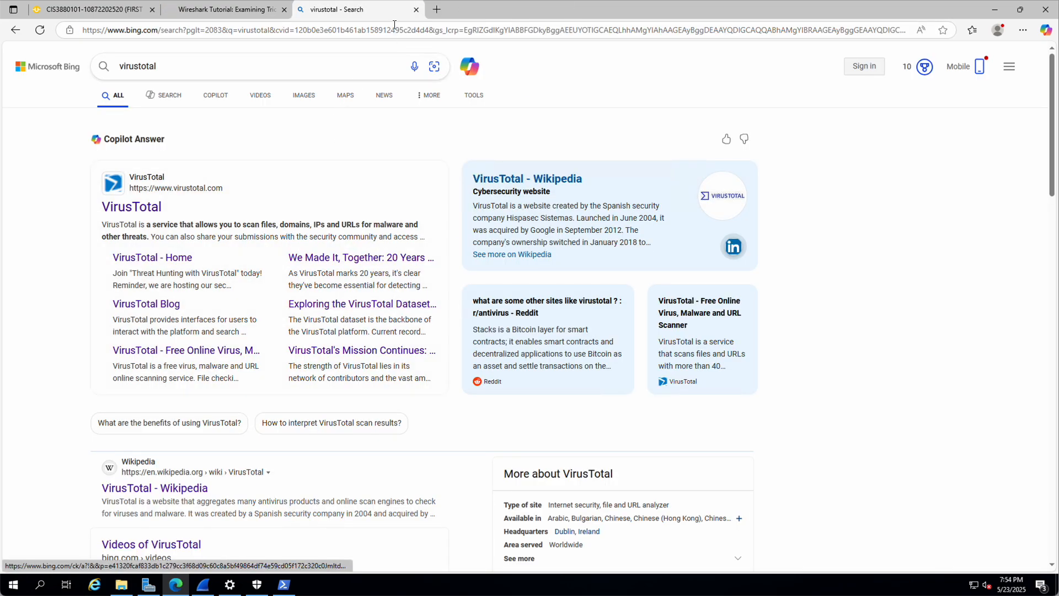
click(416, 9)
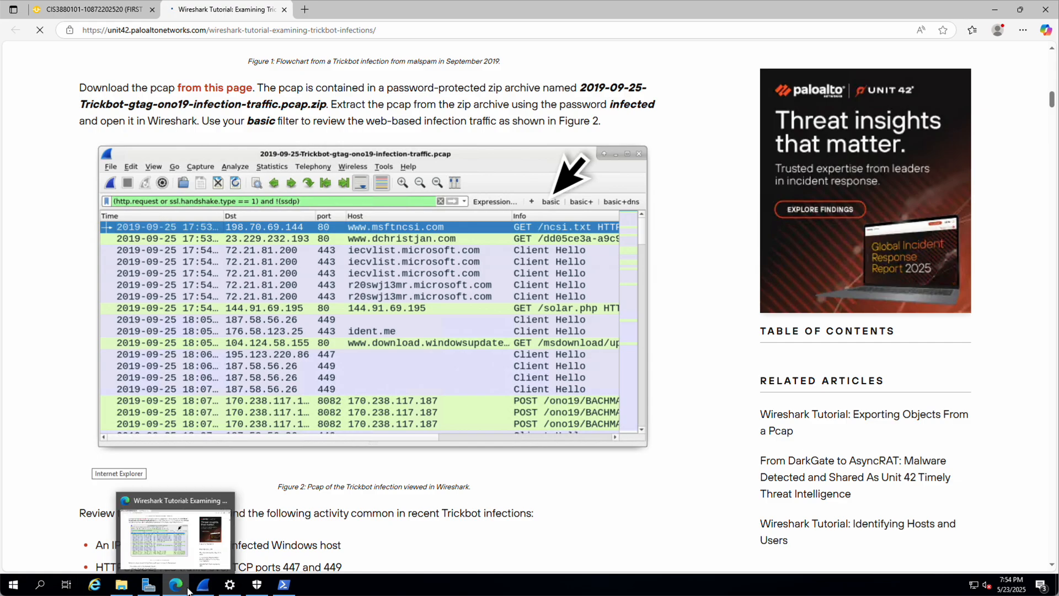
click(203, 585)
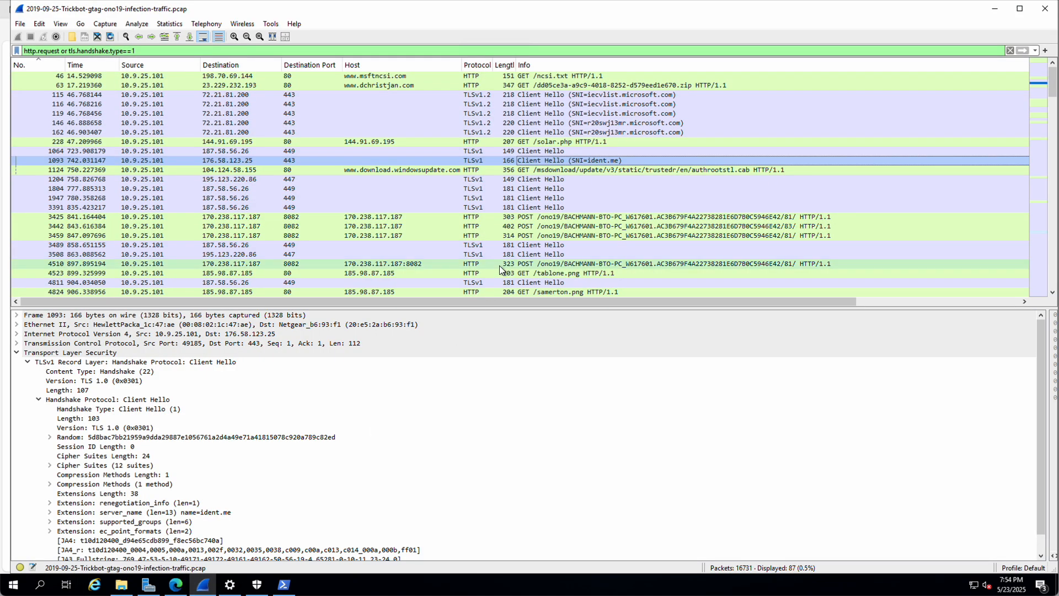
Step: Select frame 3425, the 249-byte multipart/form-data POST to 170.238.117.187:8082, to view its details
right_click(435, 161)
click(417, 162)
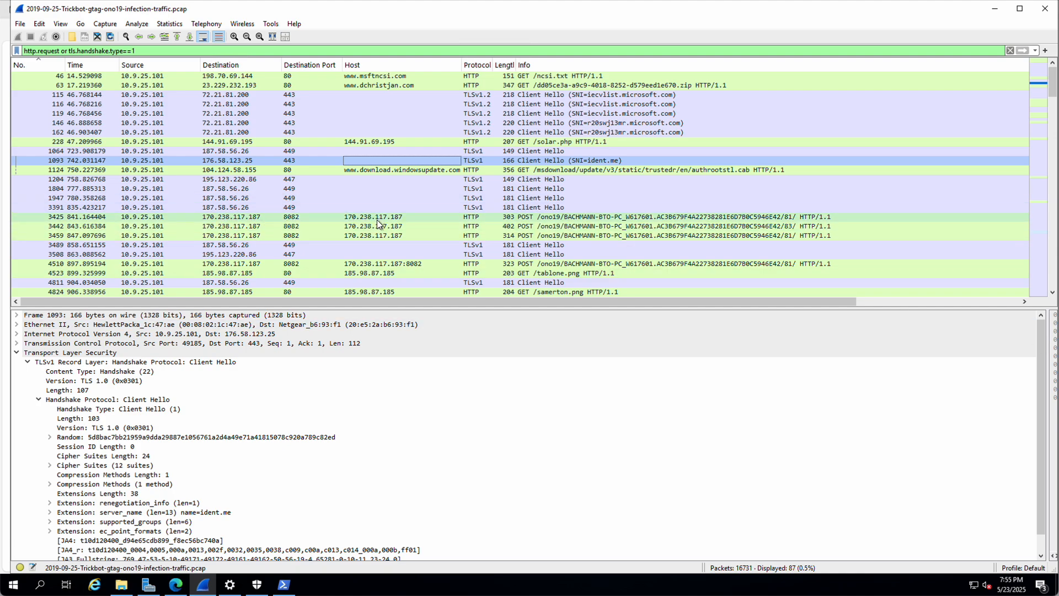
click(352, 219)
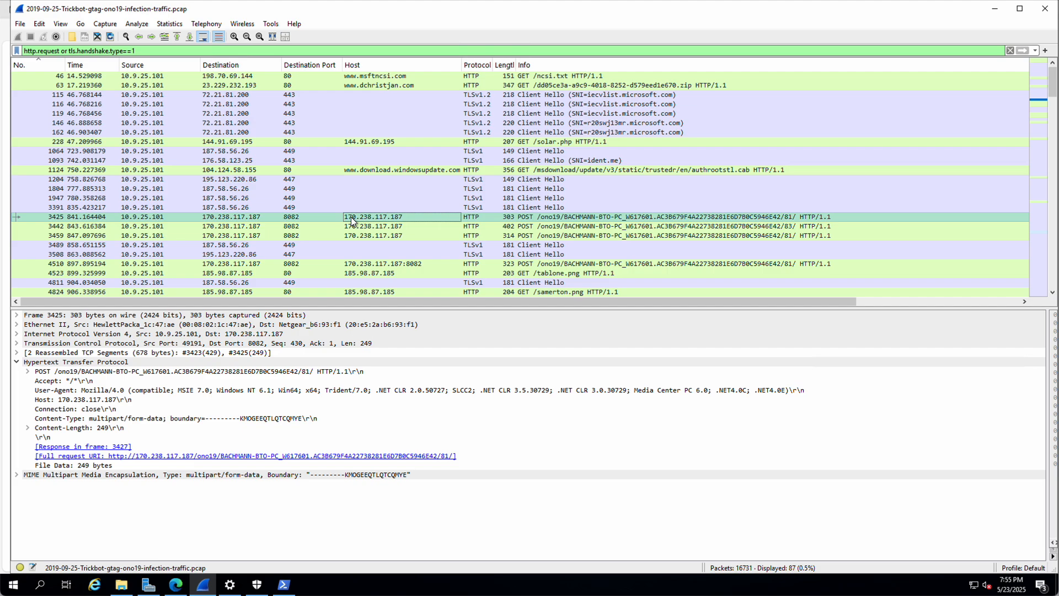
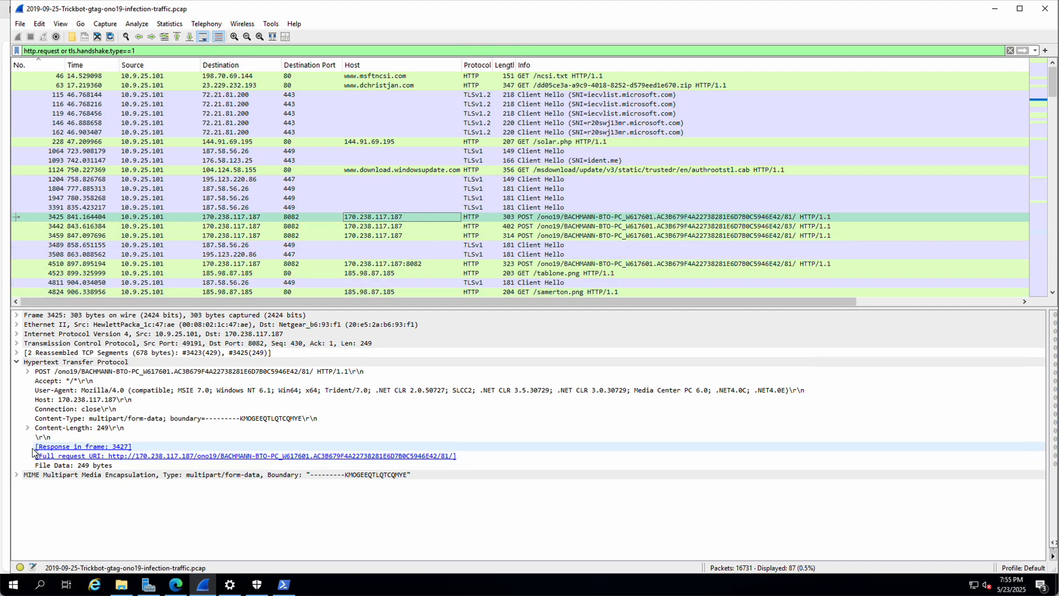
Step: Expand frame 3425's MIME multipart parts to show the 44-byte data and 16-byte source
click(28, 372)
click(28, 371)
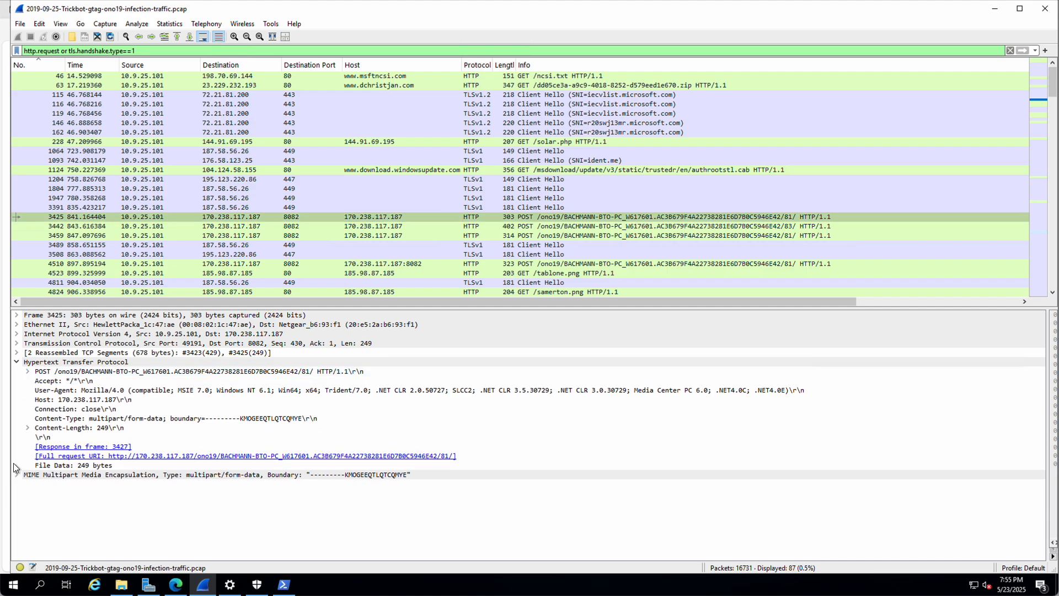
click(17, 474)
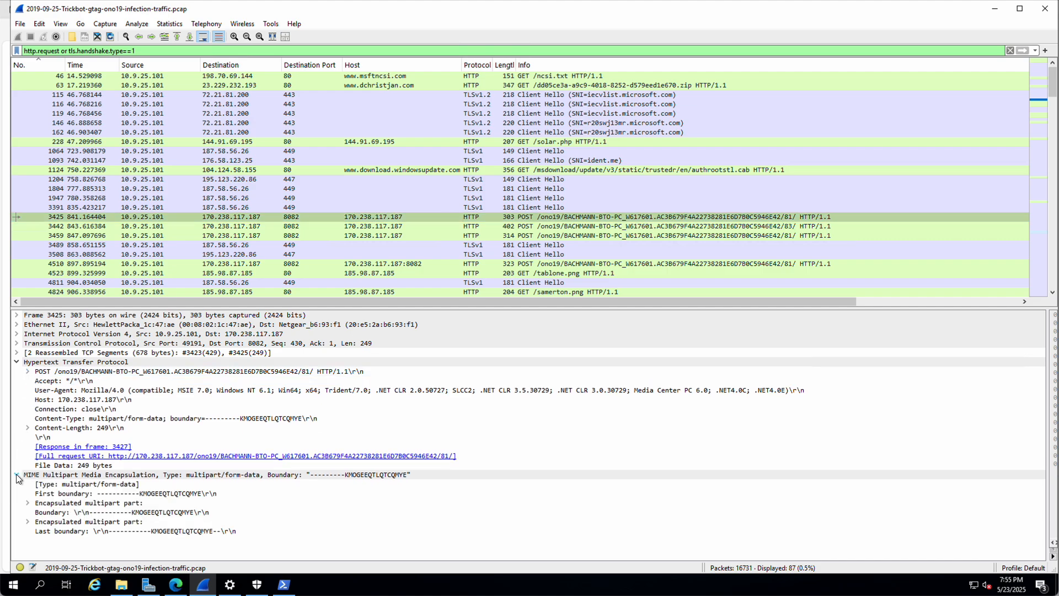
click(28, 502)
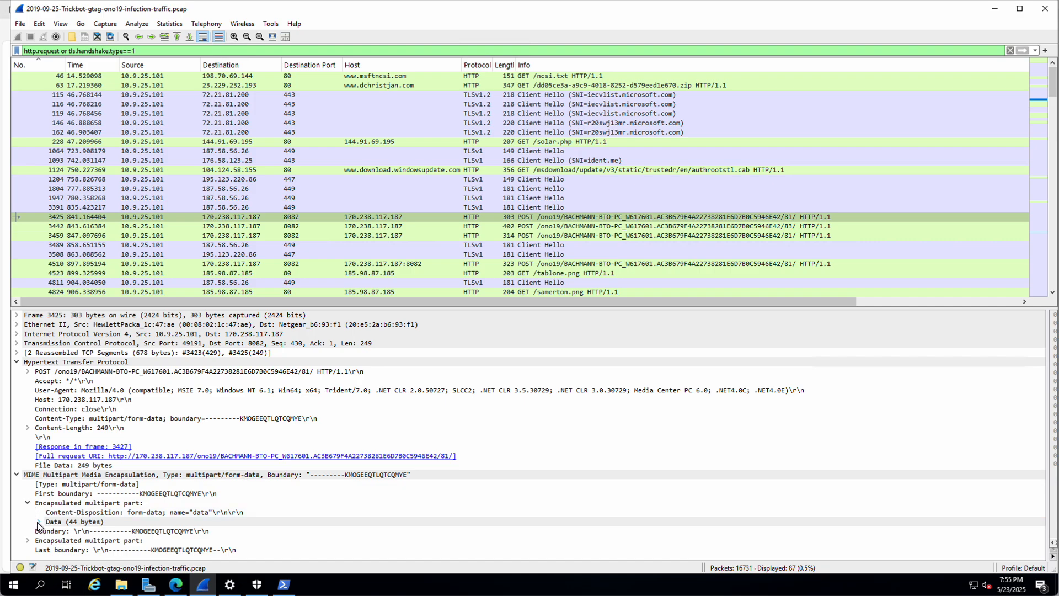
click(38, 520)
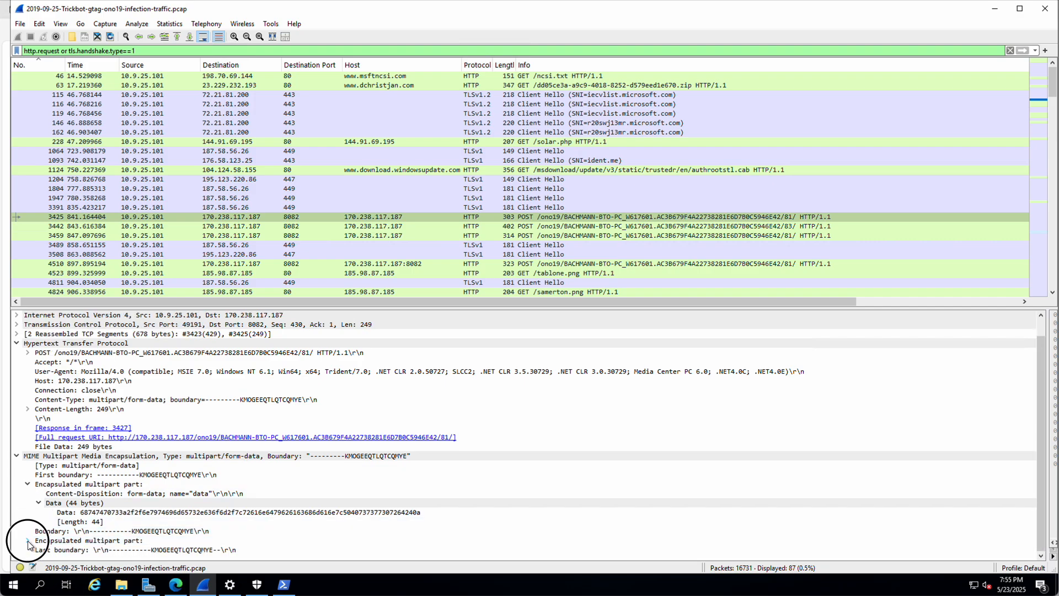
click(27, 540)
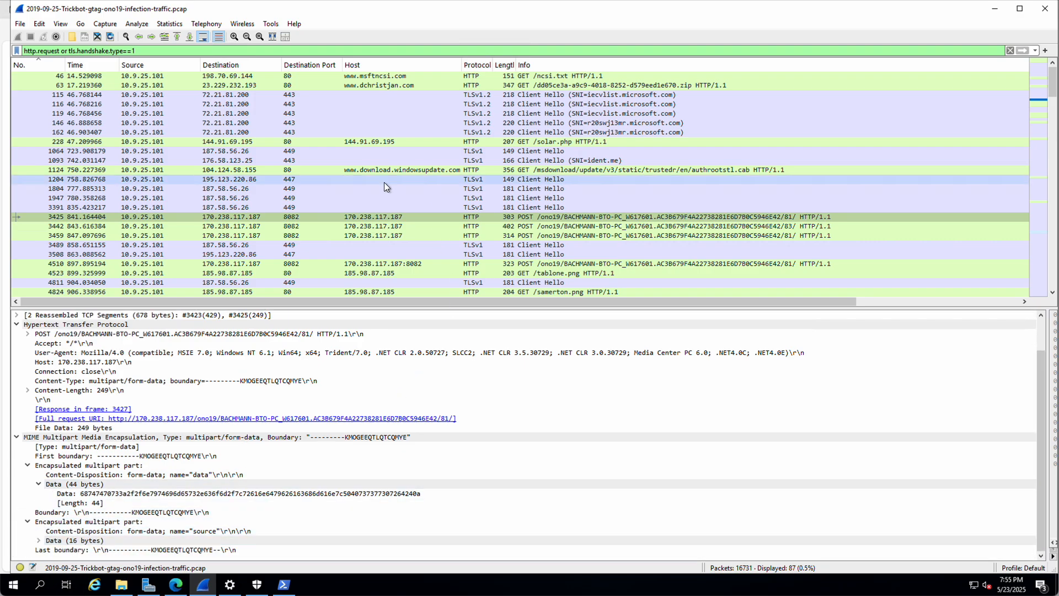
Step: Follow the HTTP stream of POST packet 3425
click(384, 218)
right_click(385, 220)
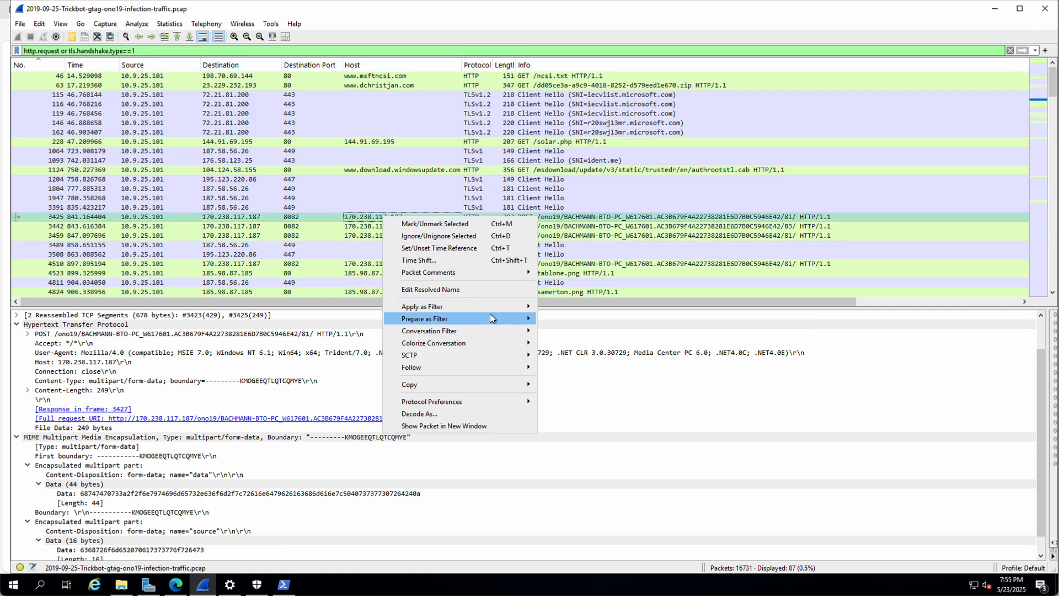
mouse_move(448, 365)
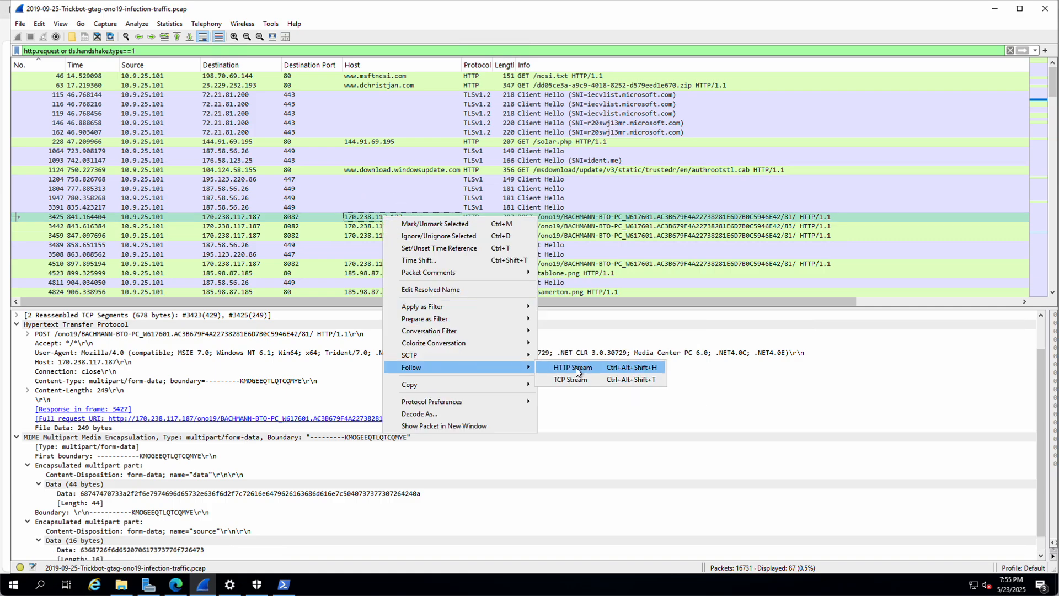
click(575, 367)
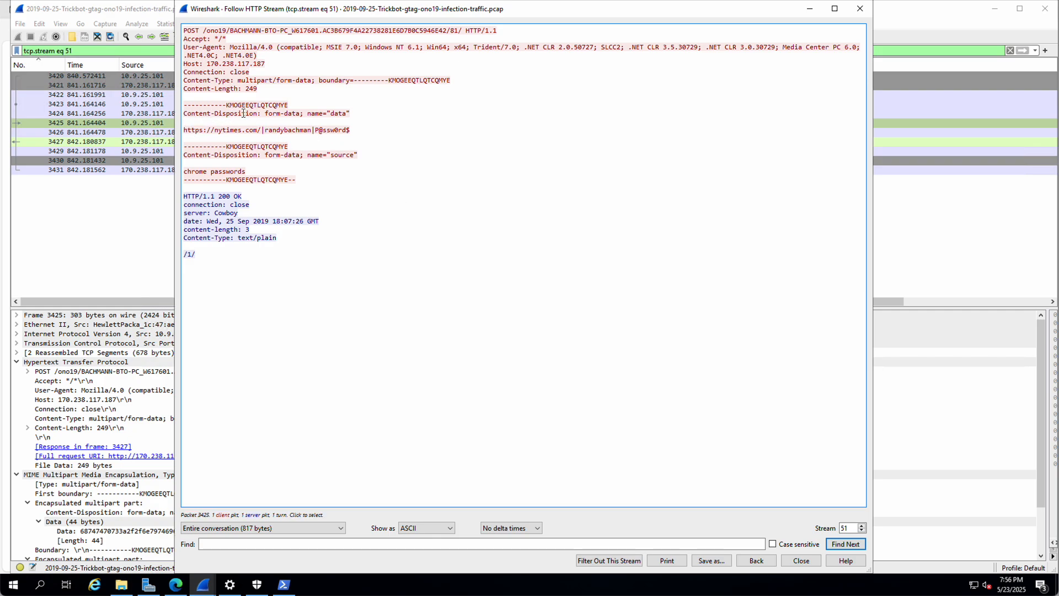
Step: Highlight the nytimes.com login and chrome passwords lines in stream 51, then close the stream view
click(294, 113)
drag(294, 113, 347, 113)
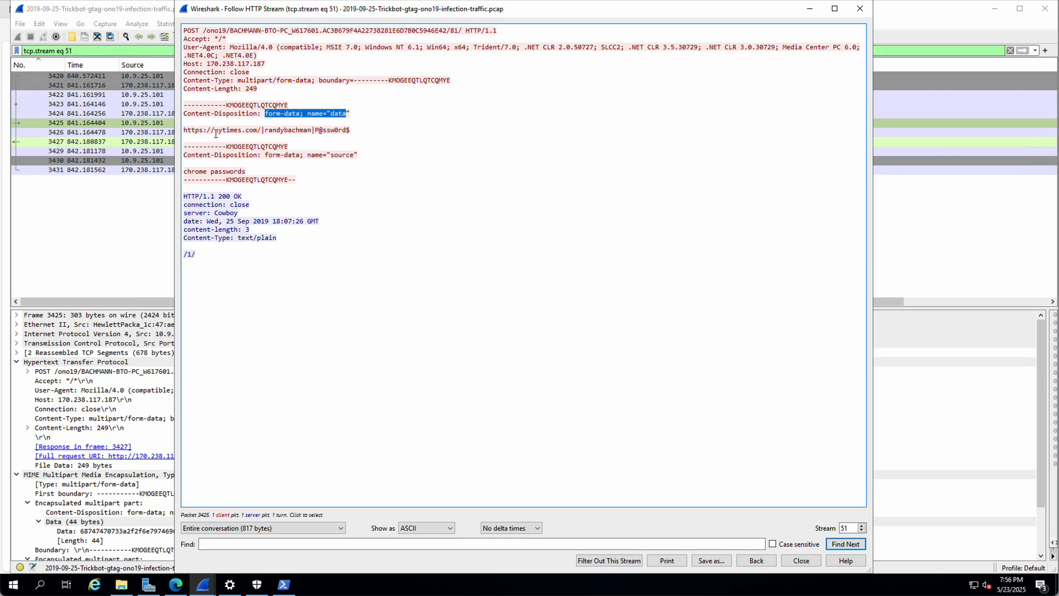
drag(265, 130, 351, 130)
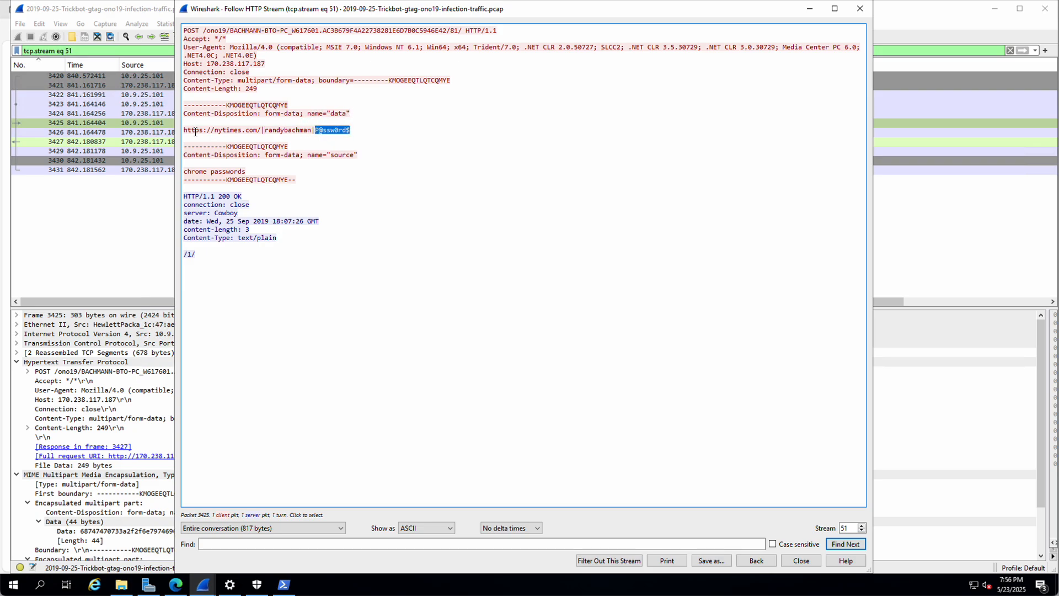
drag(184, 130, 257, 130)
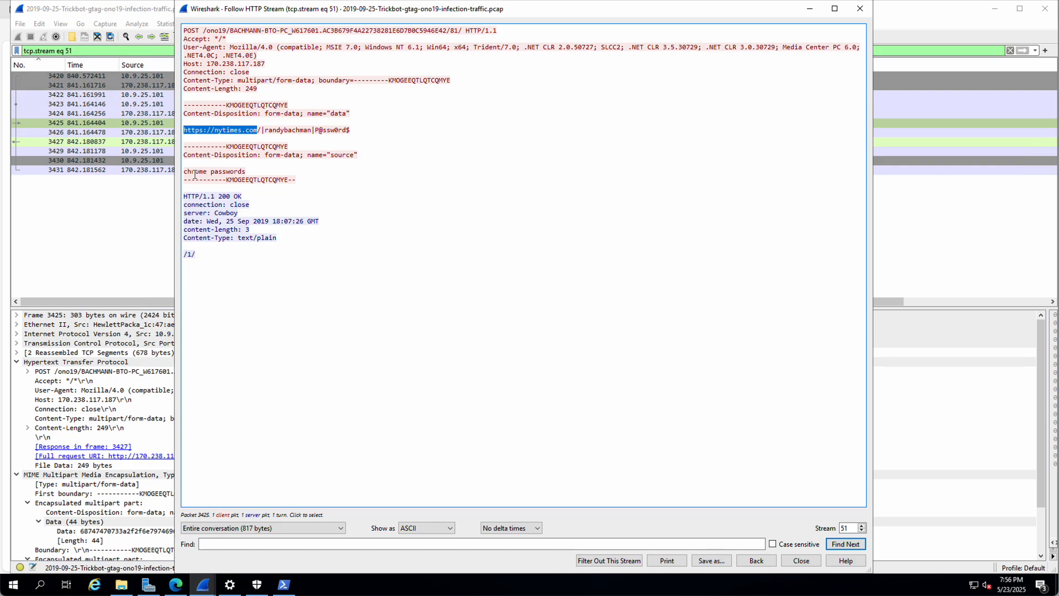
drag(183, 171, 246, 172)
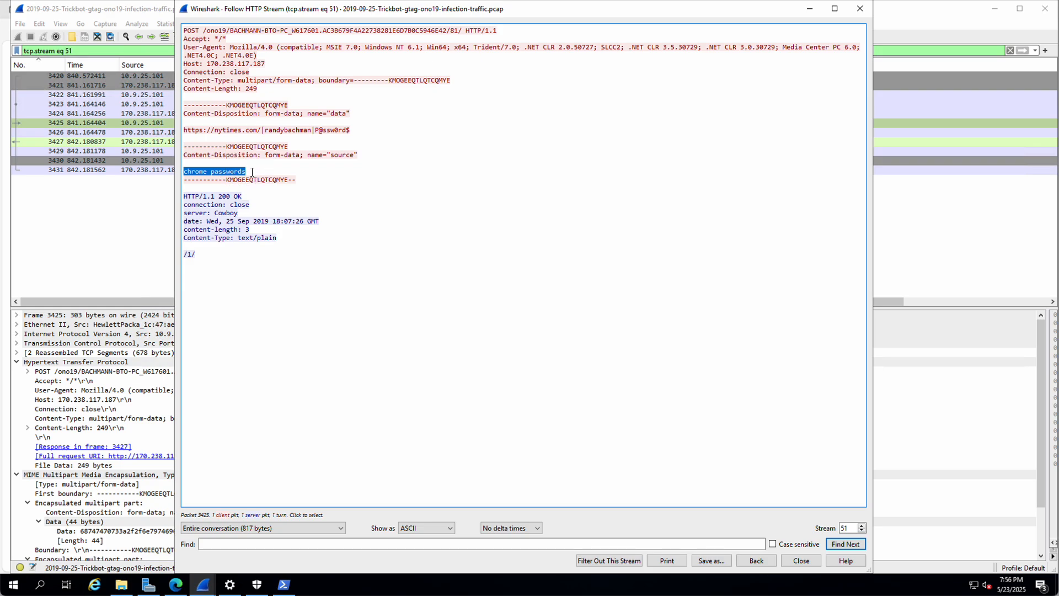
click(803, 559)
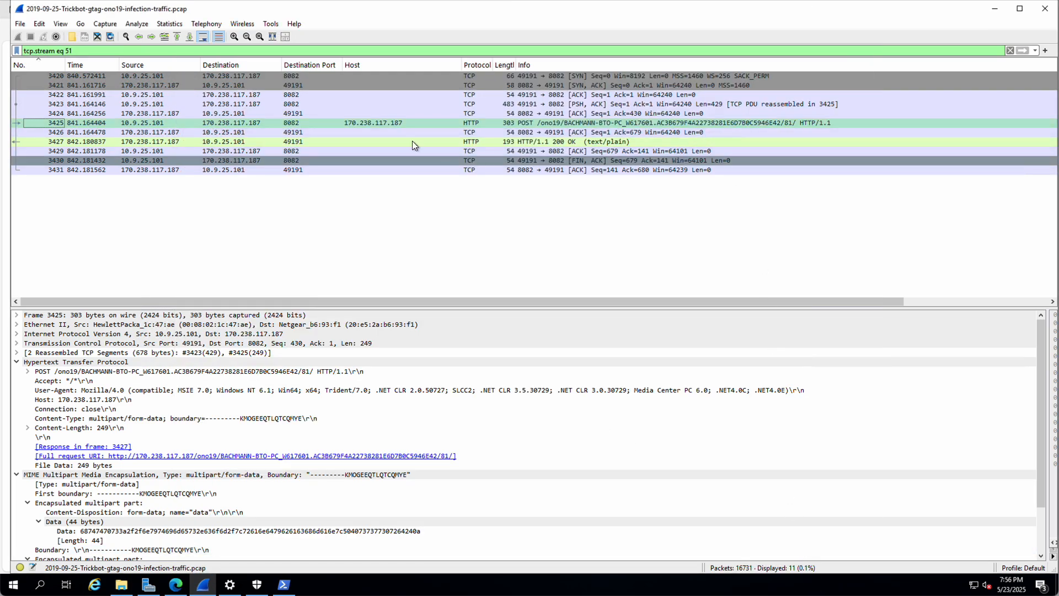
Step: Reapply the http.request or tls.handshake.type==1 filter and review packet 3442's formdata, billinfo and cardinfo parts
click(1035, 50)
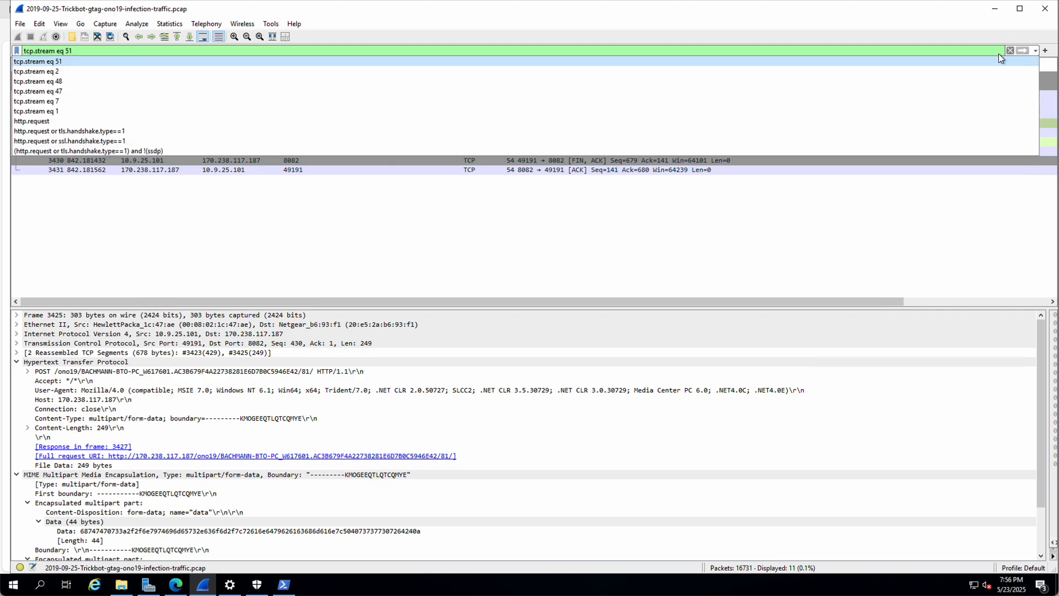
click(115, 131)
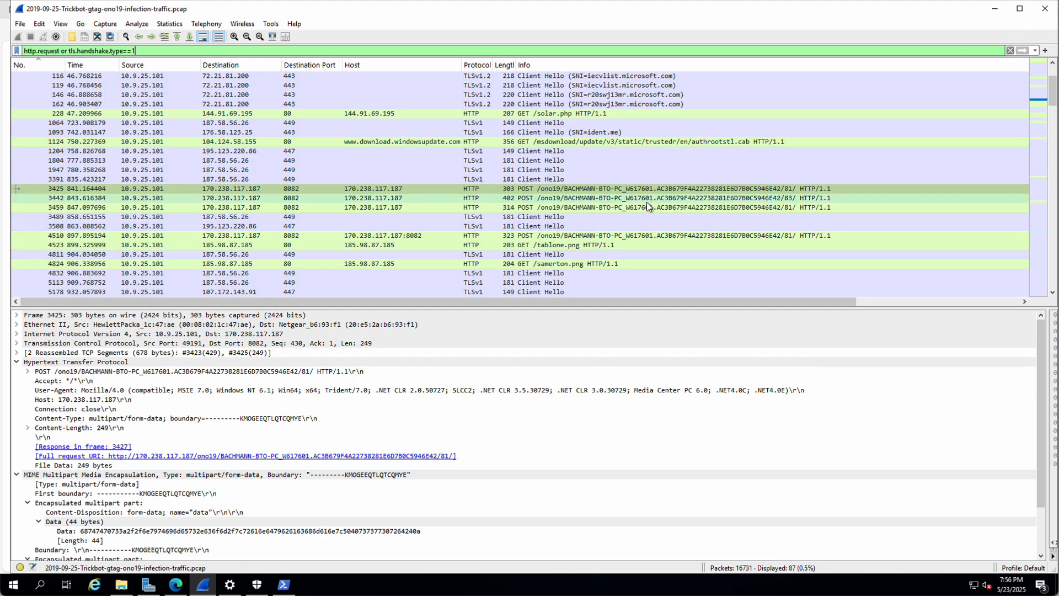
click(410, 197)
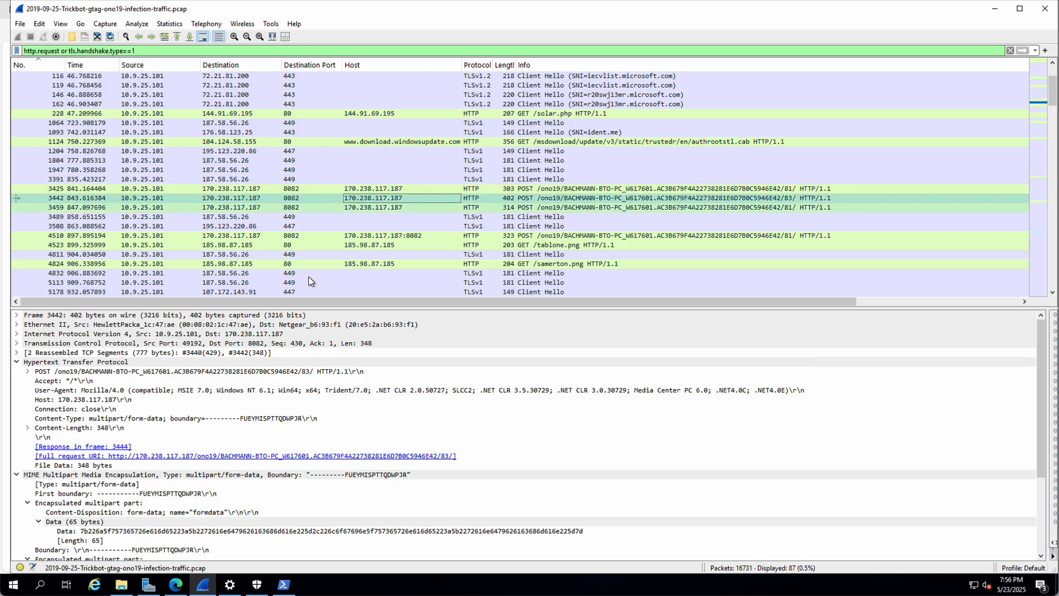
scroll(199, 428, down, 4)
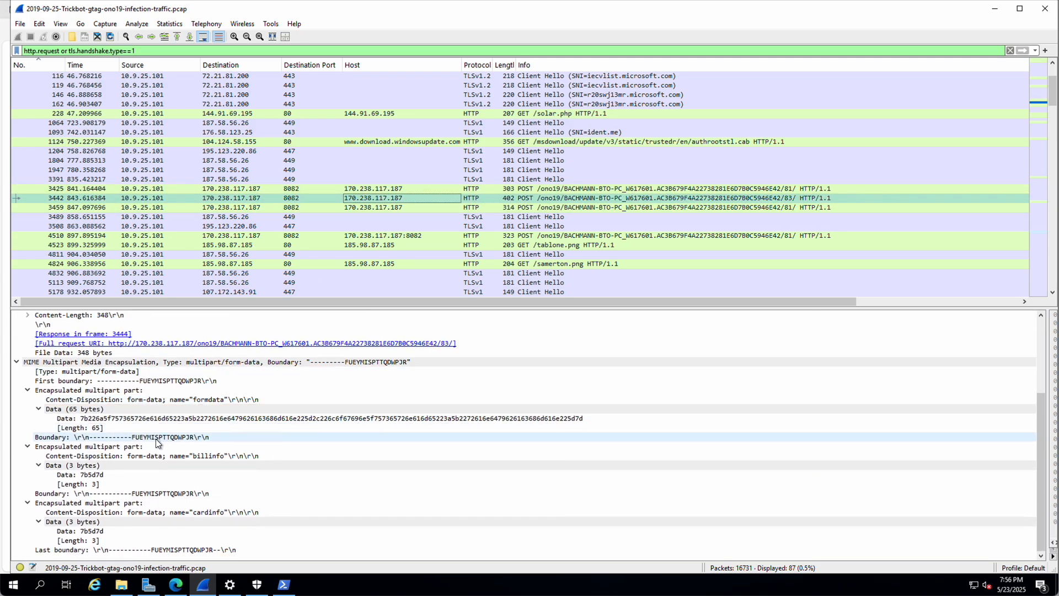
click(39, 521)
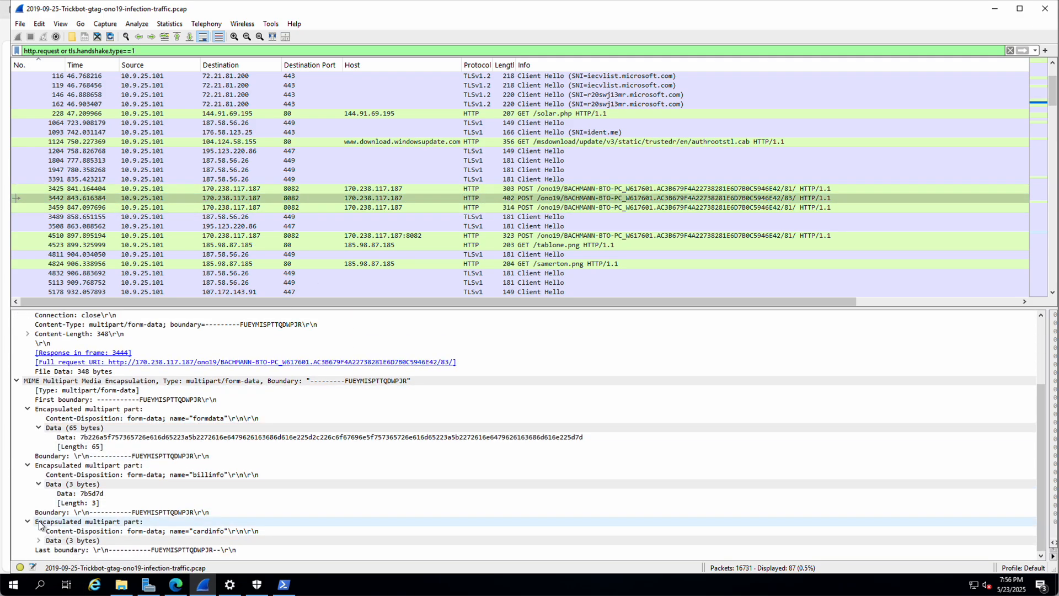
click(28, 521)
click(28, 483)
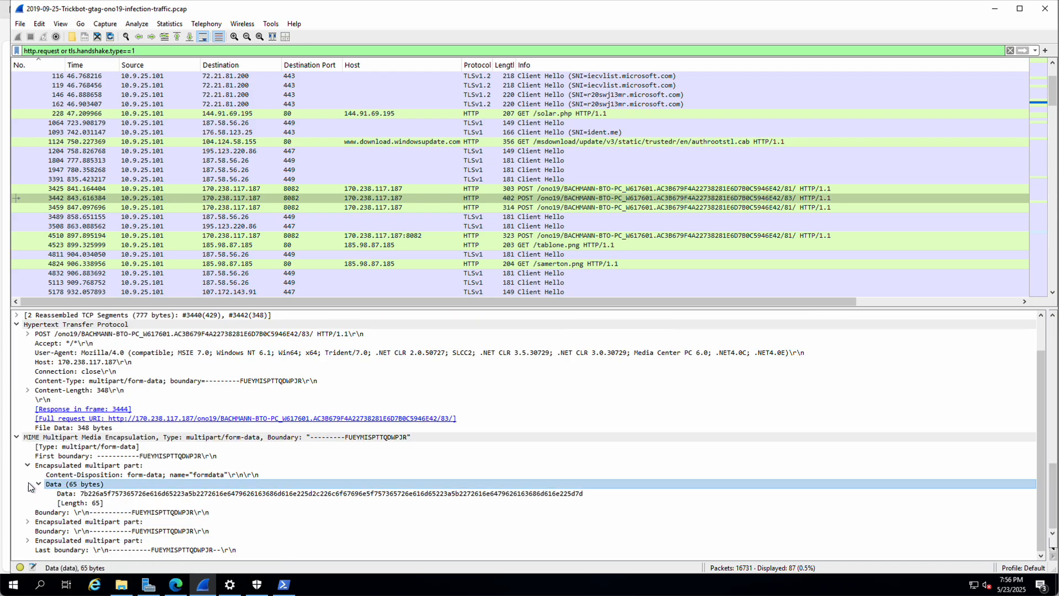
click(28, 466)
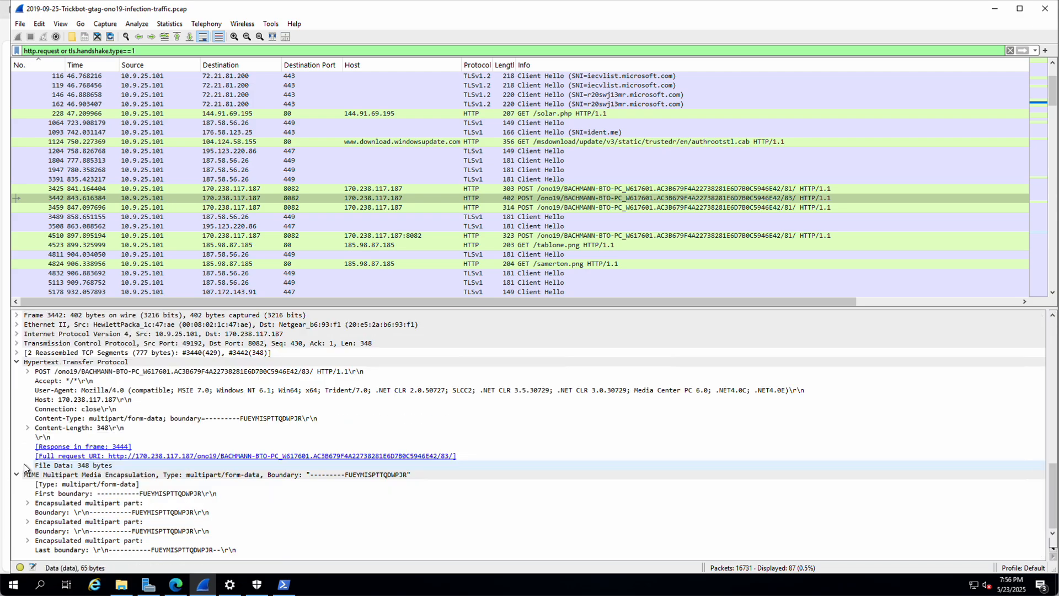
click(16, 362)
click(18, 371)
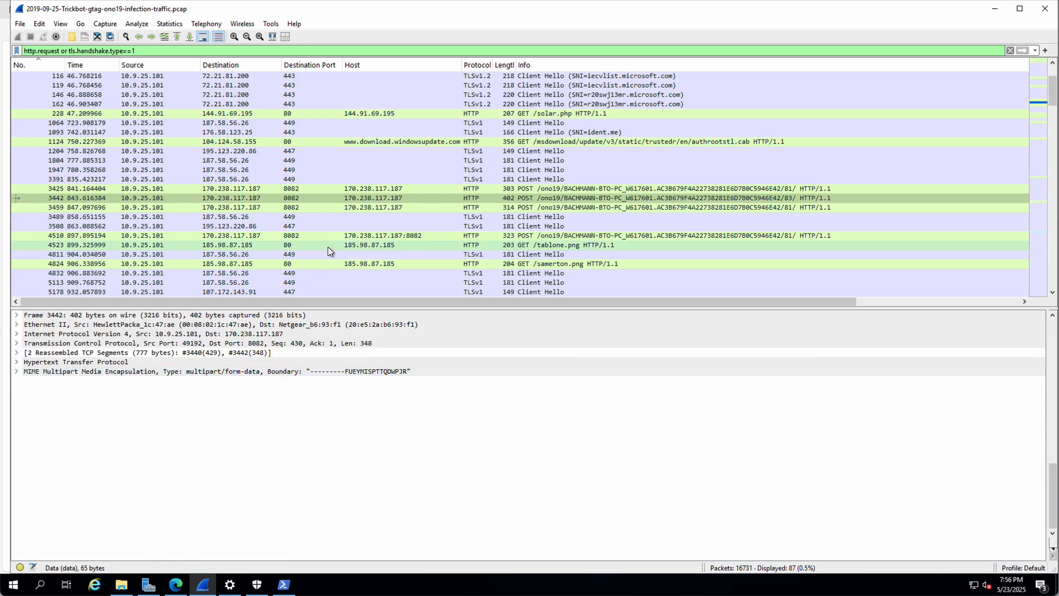
Step: Follow the TCP stream of POST packet 3442
click(372, 198)
right_click(369, 199)
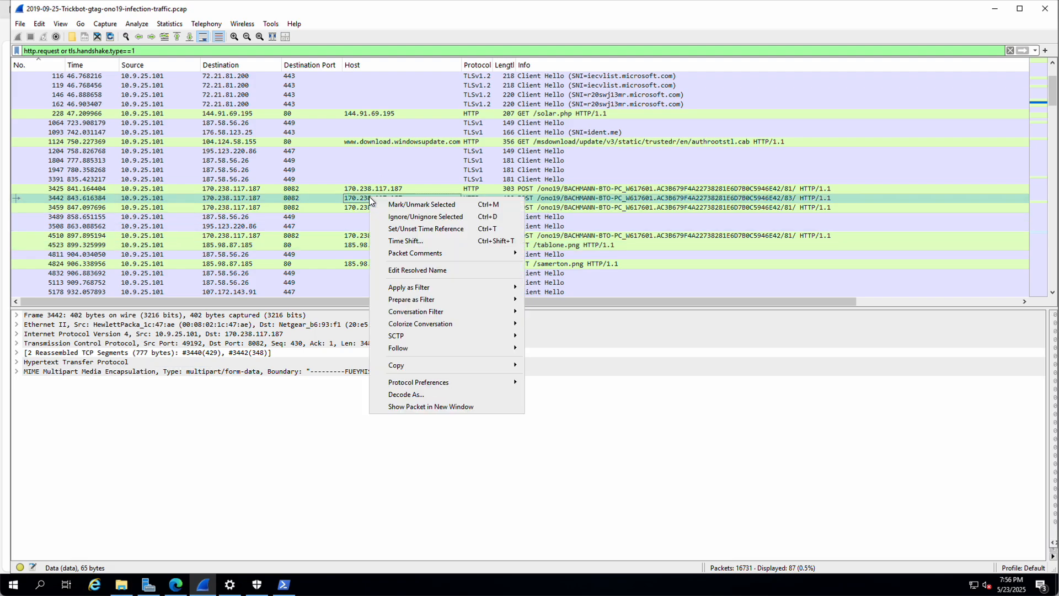
mouse_move(407, 347)
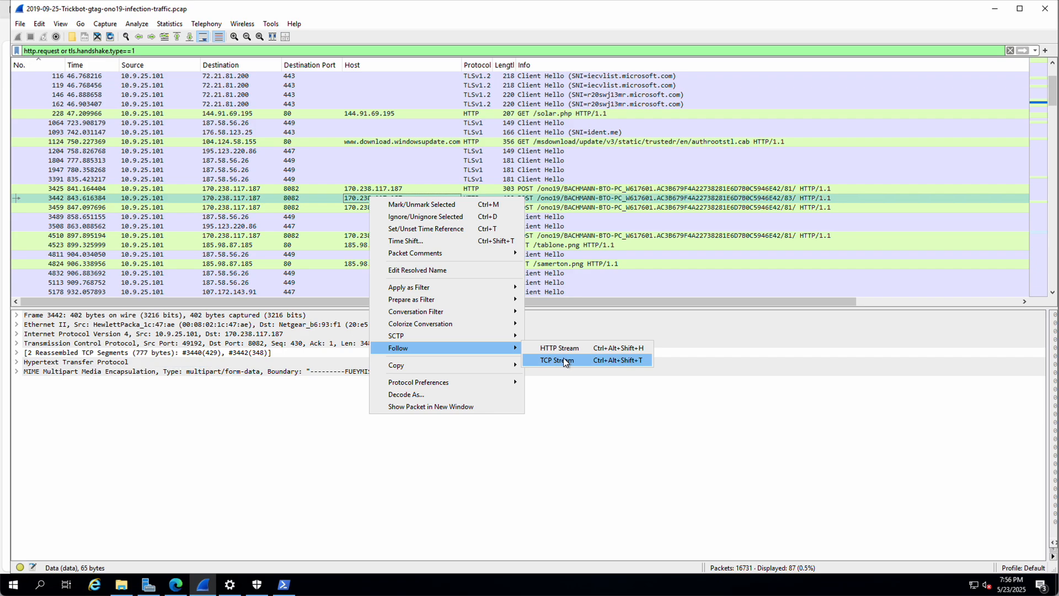
click(563, 360)
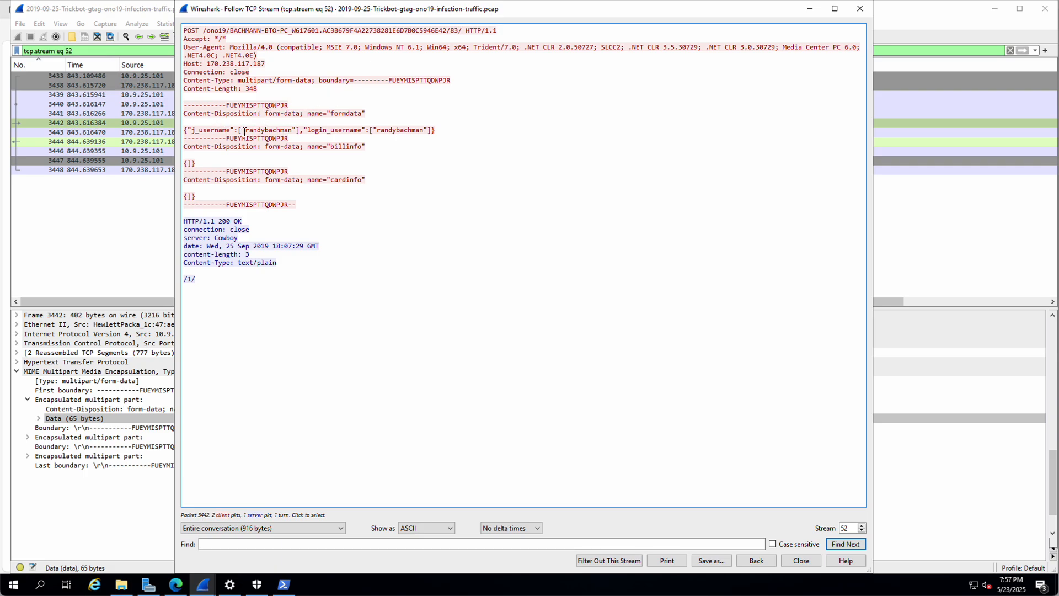
Step: Highlight the j_username, login_username, billinfo and cardinfo fields in stream 52, then close it
drag(242, 131, 295, 131)
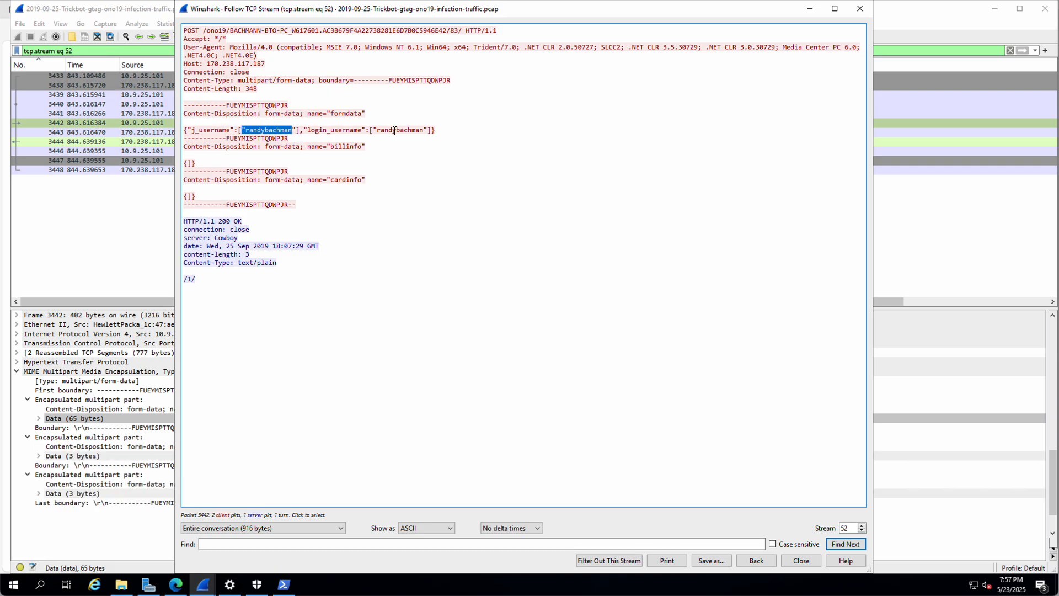
drag(380, 130, 419, 130)
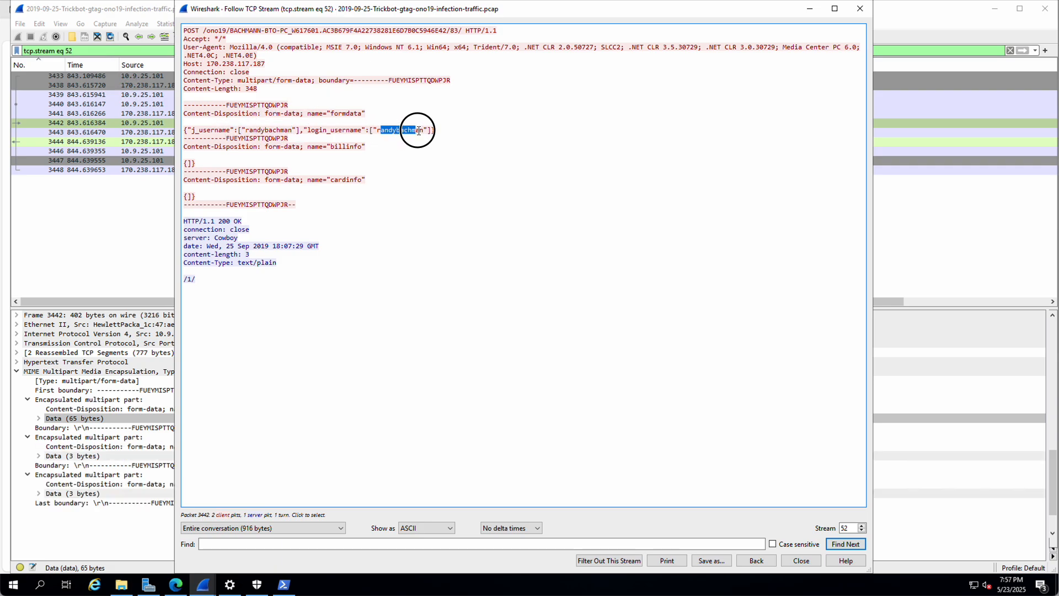
double_click(333, 146)
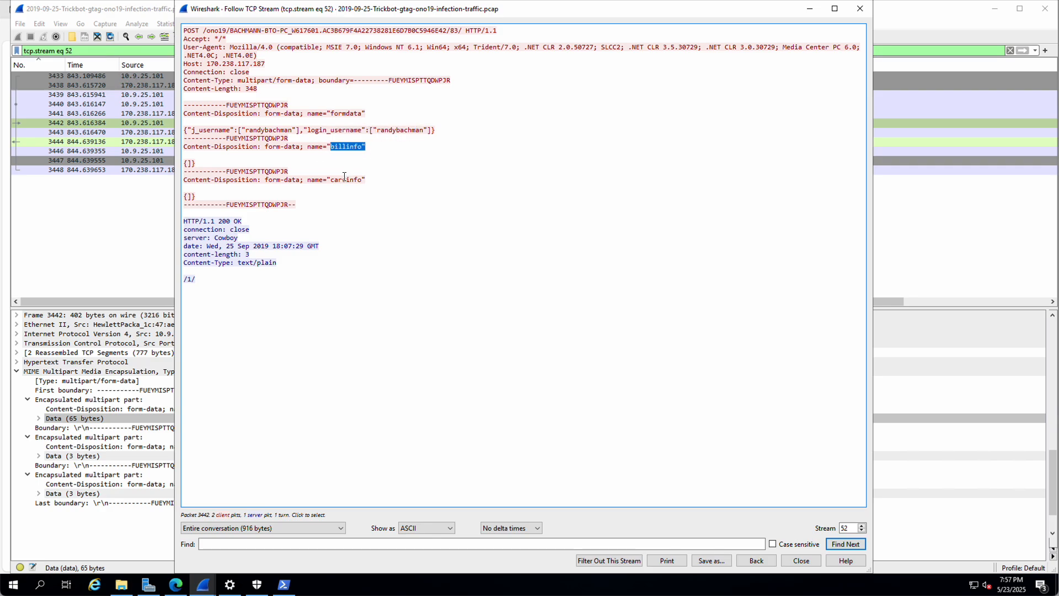
drag(329, 179, 353, 180)
click(756, 560)
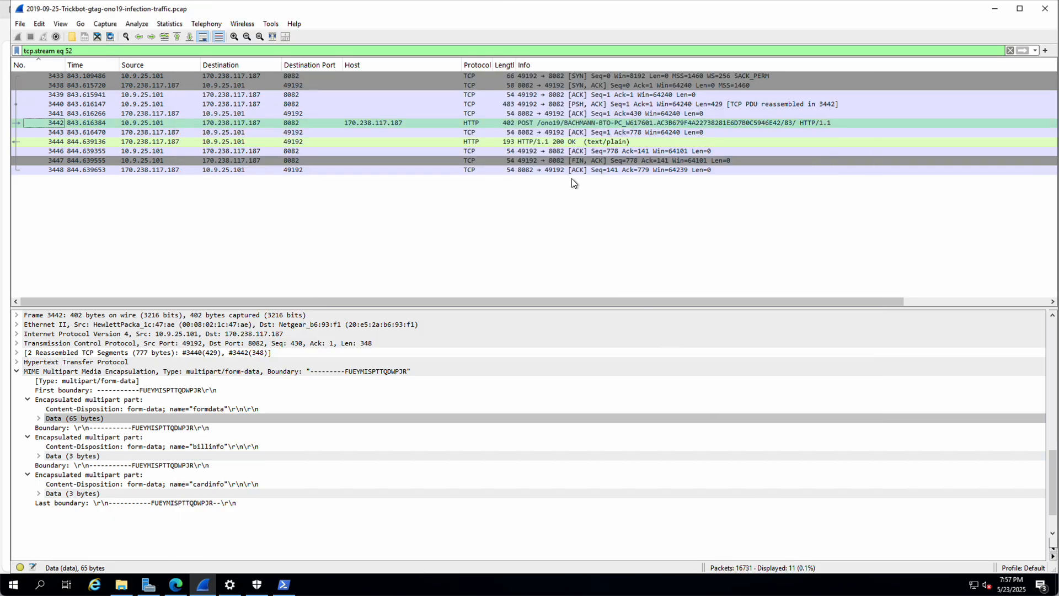
Step: Reapply the http.request or tls.handshake.type==1 filter (87 packets) and right-click POST packet 5251
click(1035, 50)
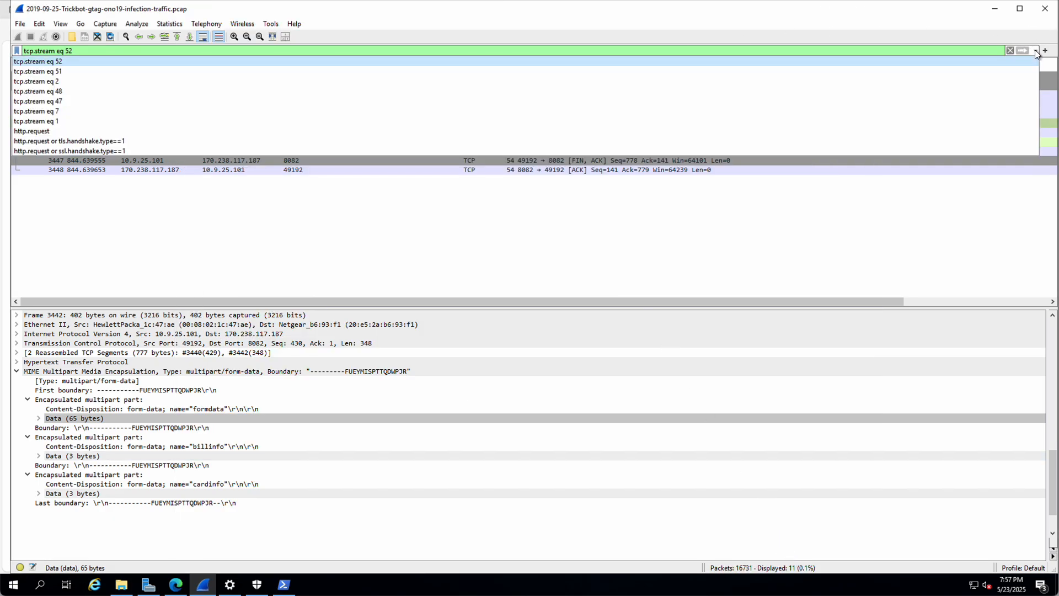
click(91, 140)
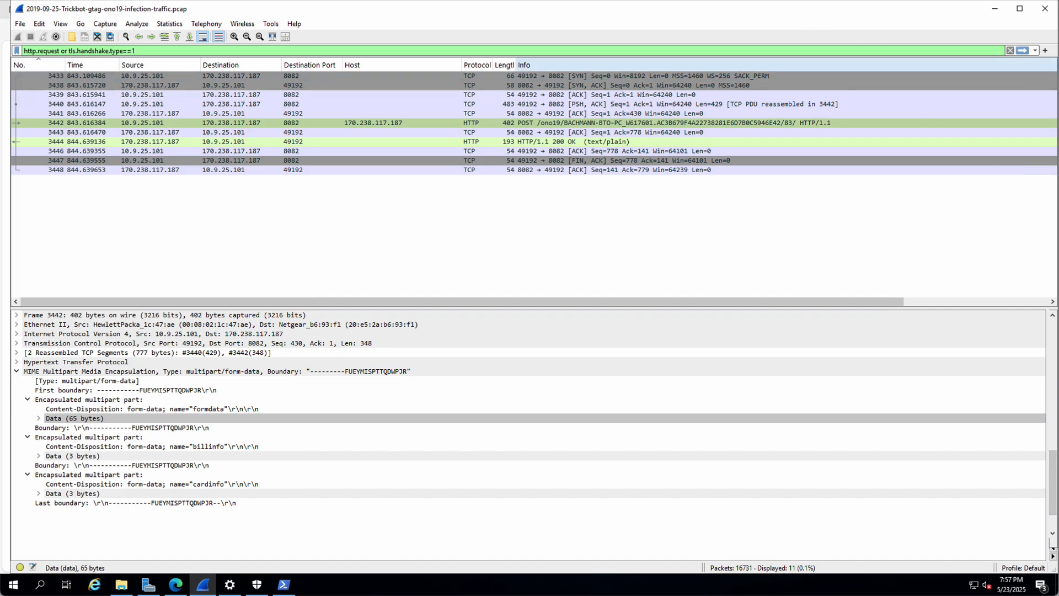
click(1034, 51)
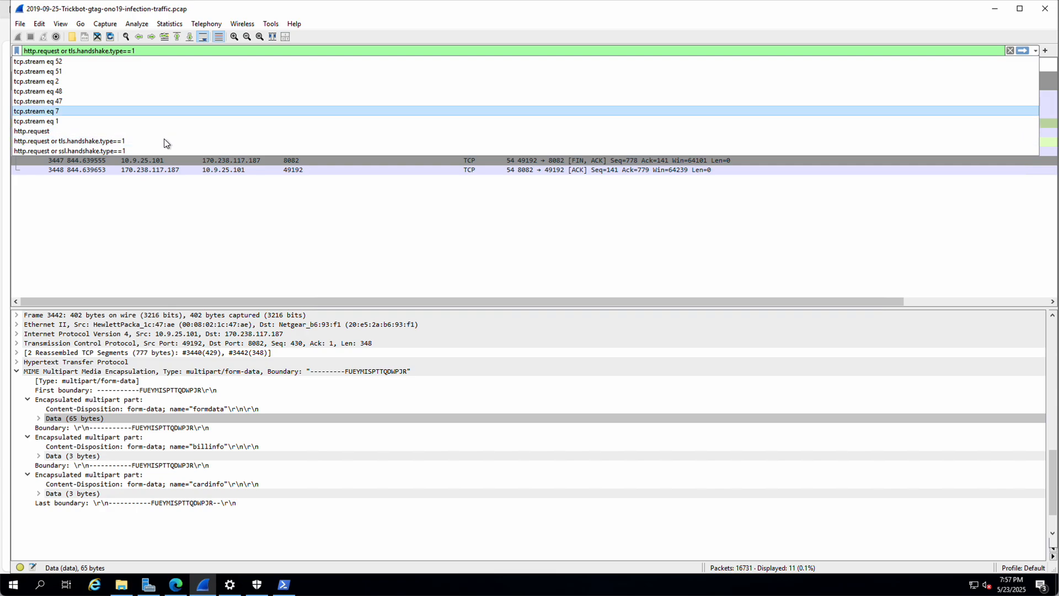
click(111, 142)
key(Return)
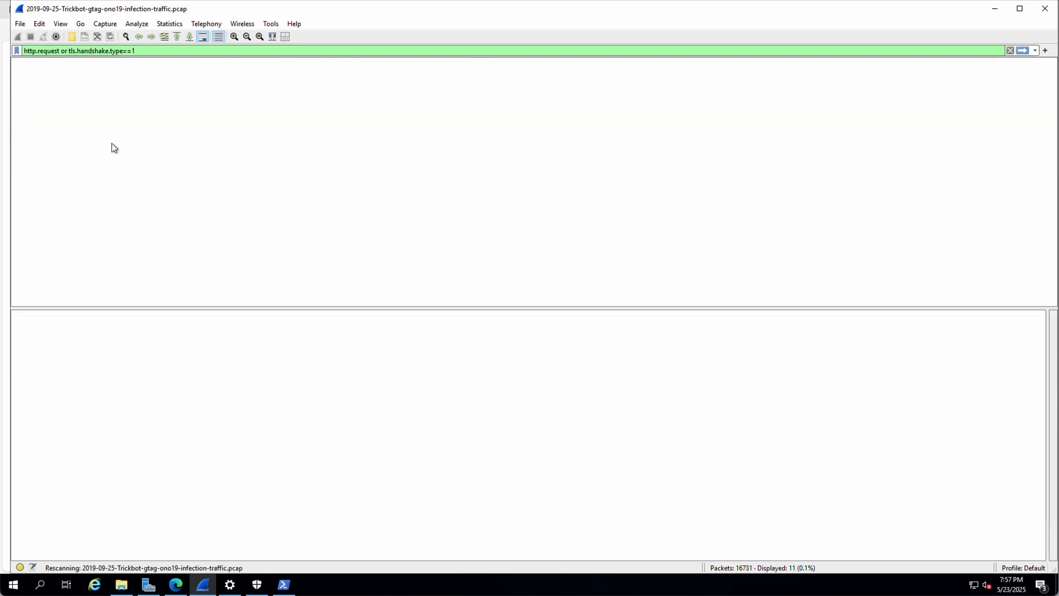
scroll(717, 204, down, 3)
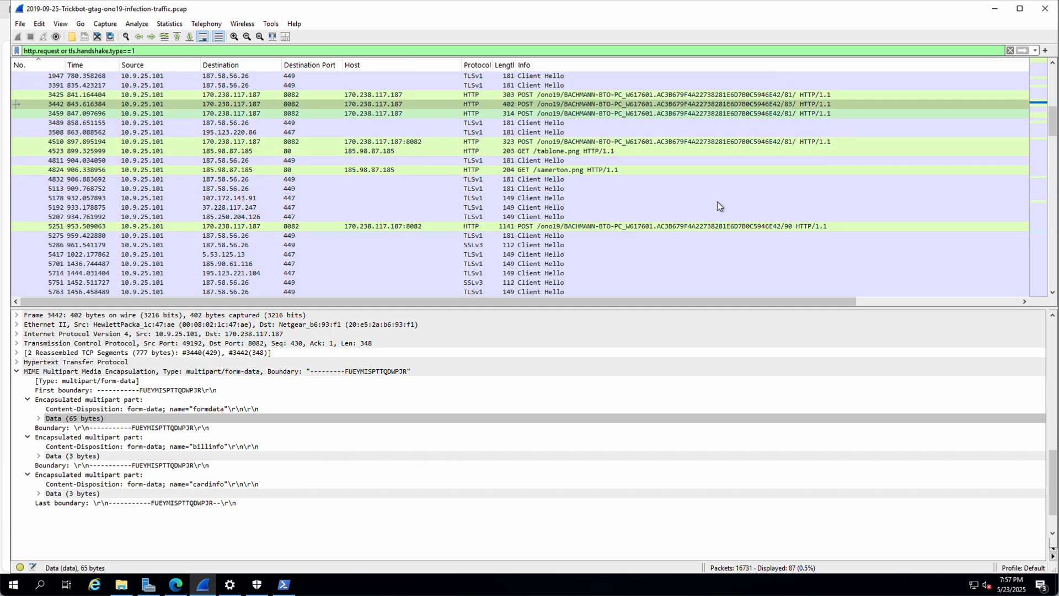
right_click(370, 225)
Step: Follow TCP stream 68 of packet 5251 and highlight the exfiltrated process list
mouse_move(428, 369)
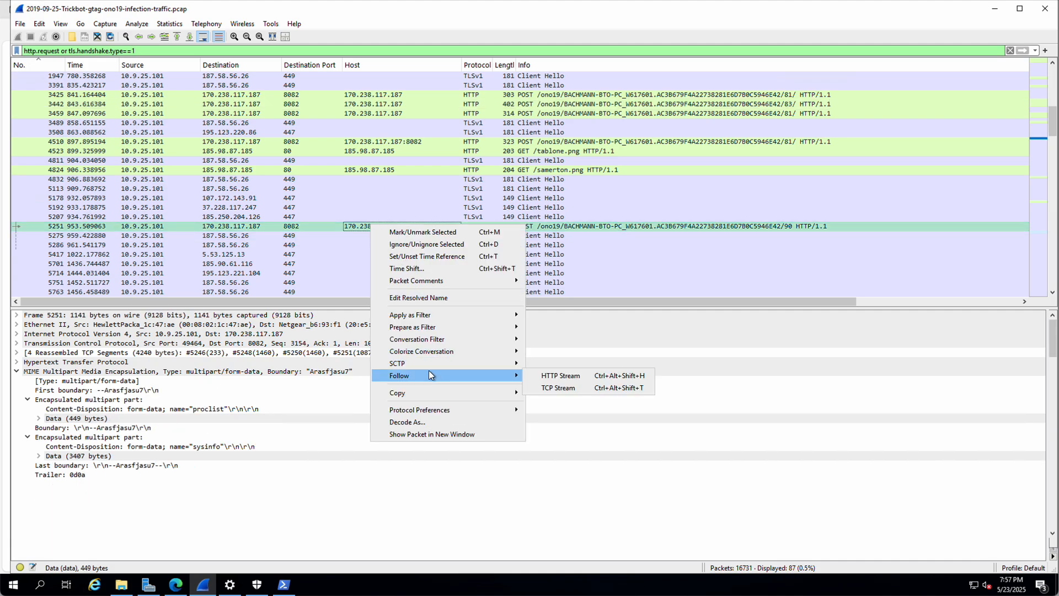
click(557, 384)
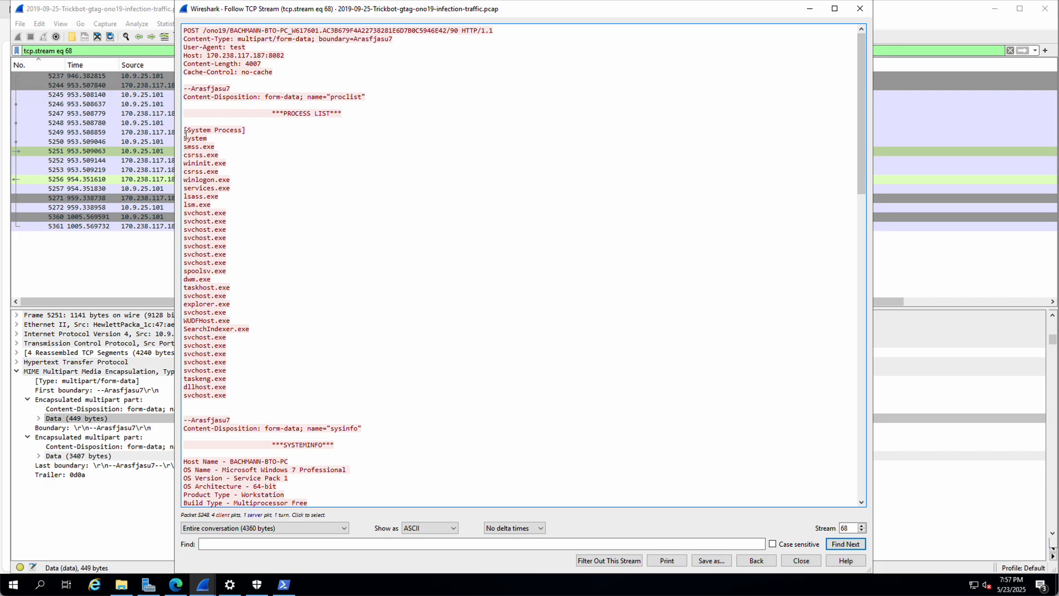
click(188, 134)
drag(185, 136, 265, 398)
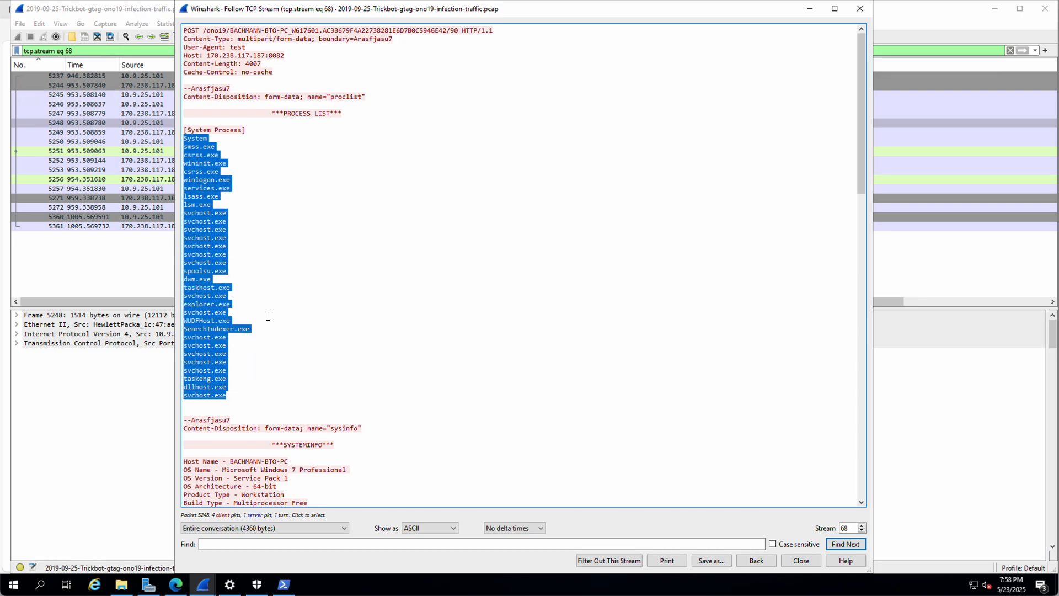
scroll(257, 331, down, 5)
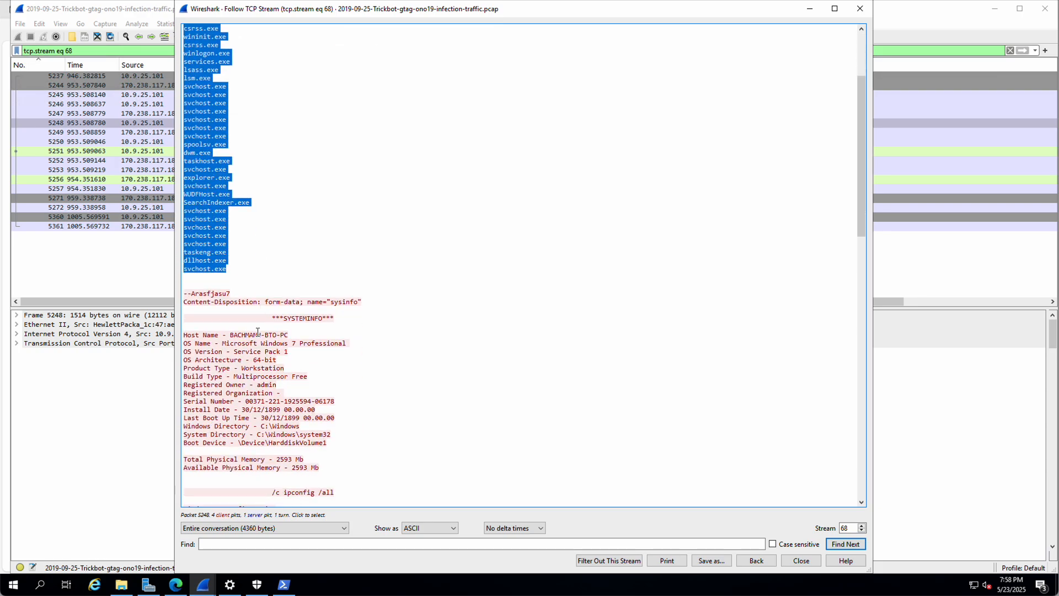
Step: Highlight the infected host name, Windows 7 Professional system info and the ipconfig /all command
click(190, 336)
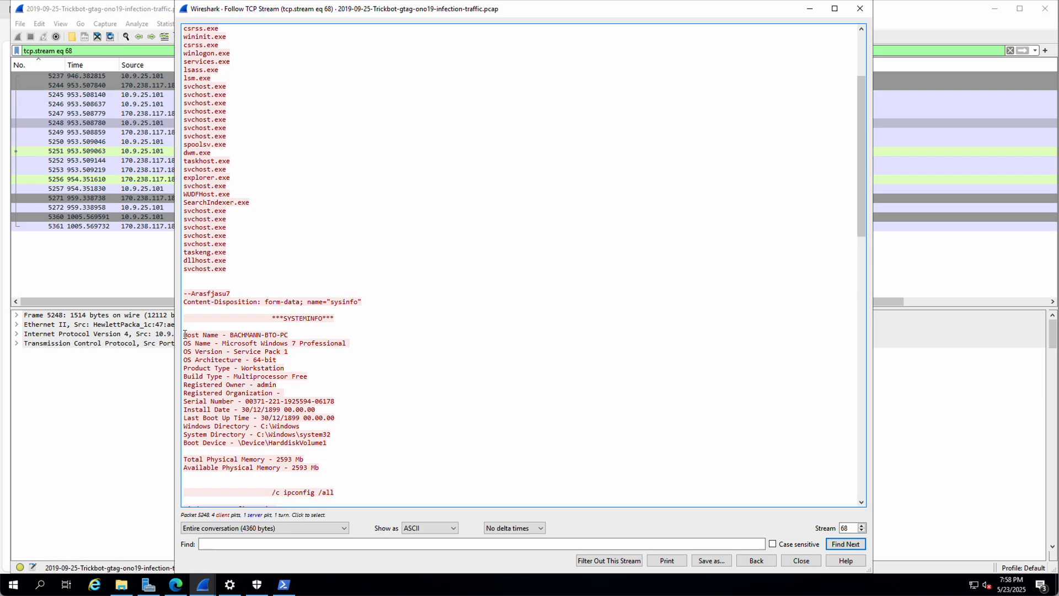
drag(184, 335, 292, 336)
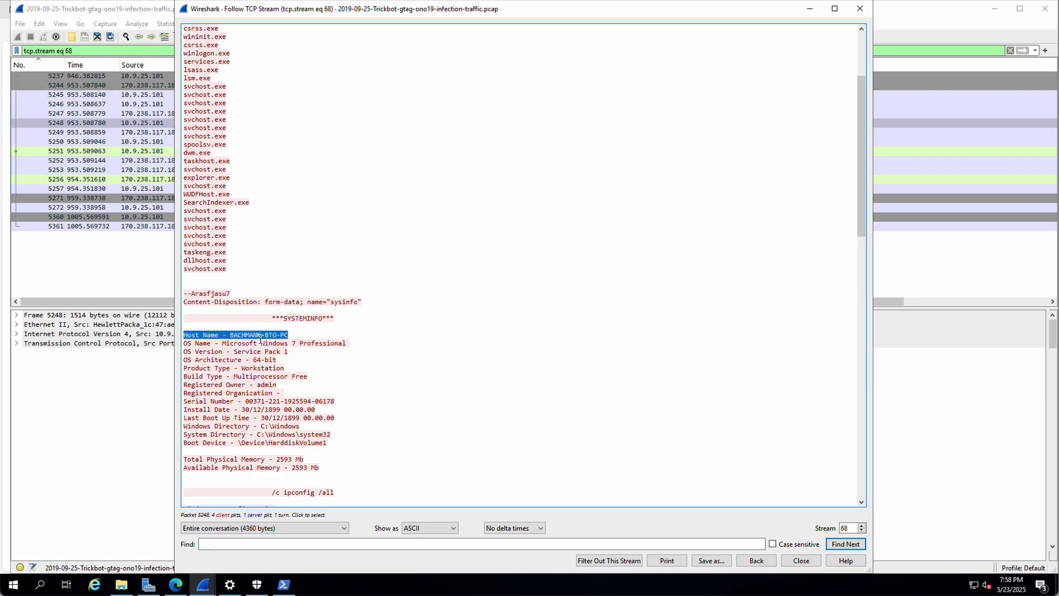
drag(214, 345, 268, 371)
click(247, 356)
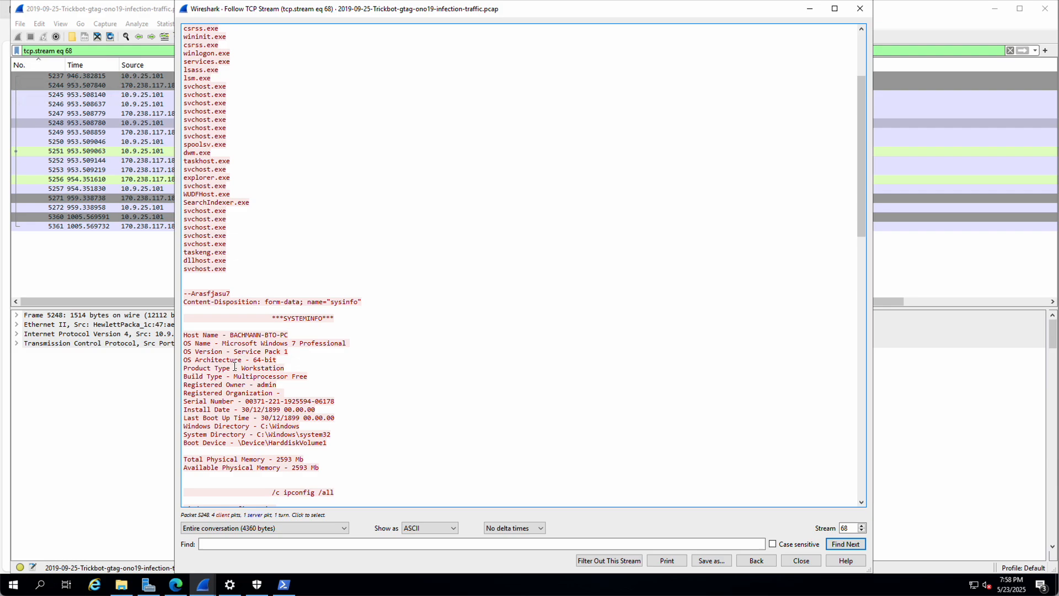
scroll(236, 378, down, 4)
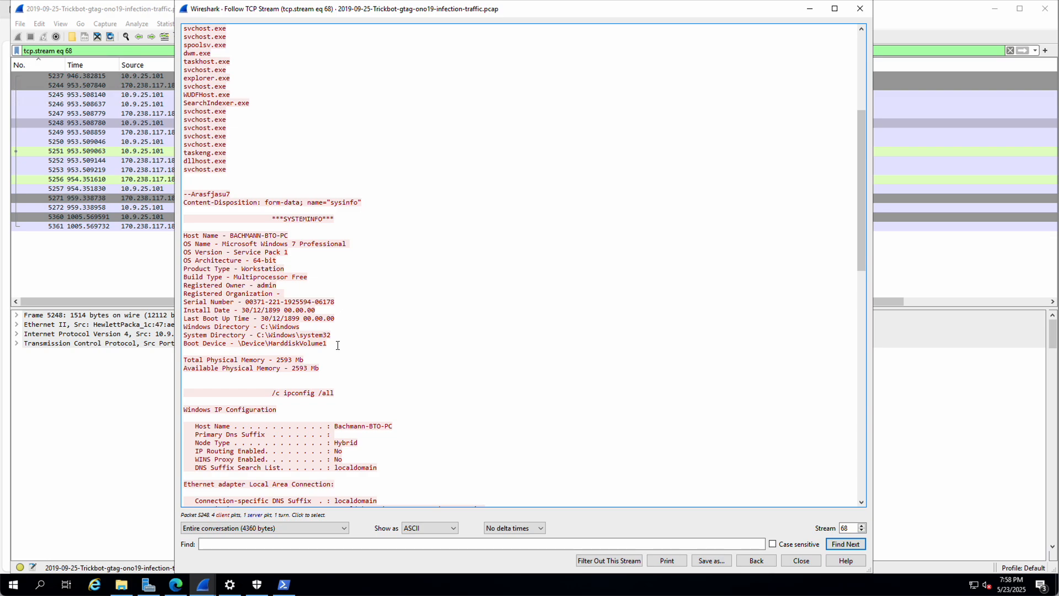
scroll(338, 345, down, 4)
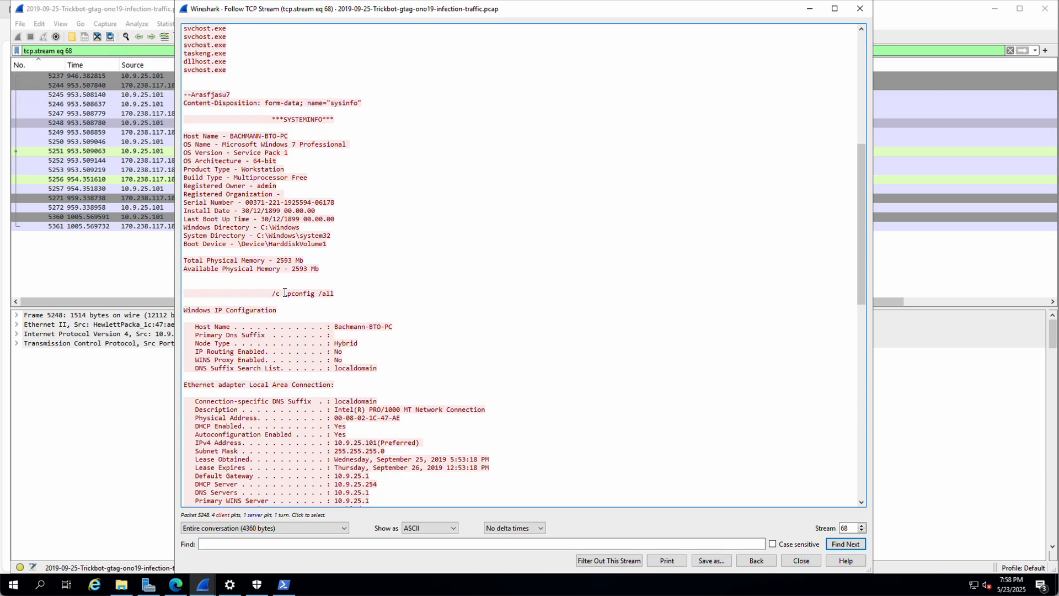
drag(281, 294, 340, 291)
Step: Run ipconfig /all in PowerShell to compare the analysis host's network details with the capture
click(284, 585)
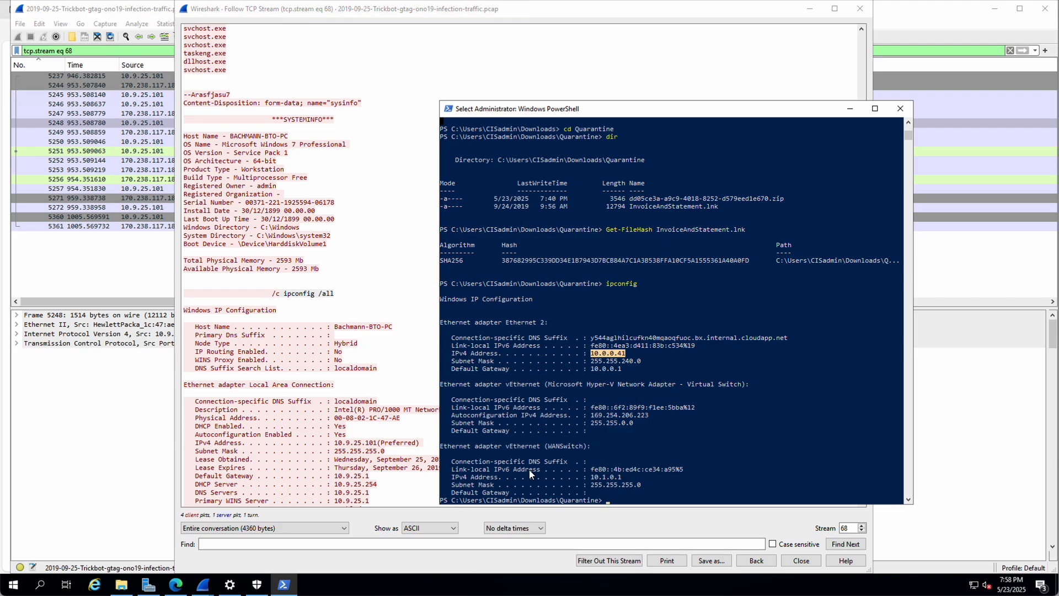
key(Return)
key(Up)
text(a)
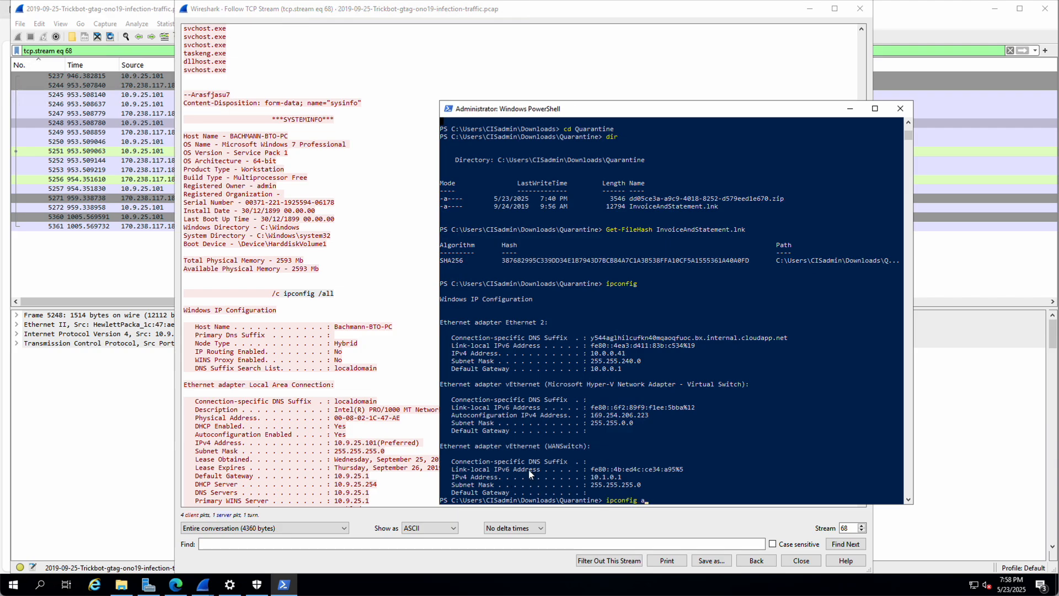
key(BackSpace)
text(/all)
key(Return)
scroll(694, 340, up, 6)
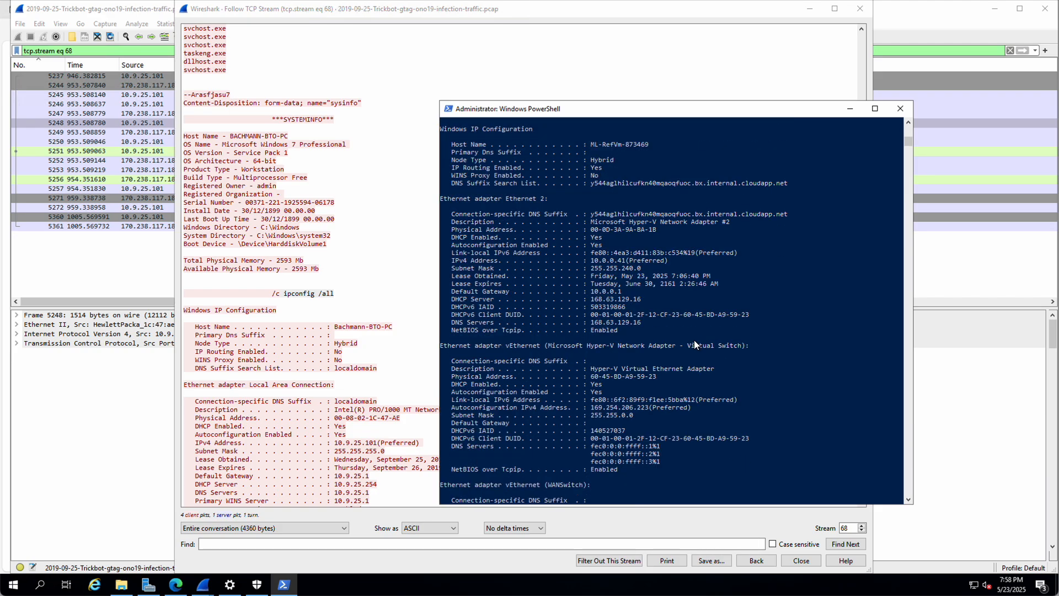
scroll(693, 340, down, 6)
scroll(693, 342, down, 6)
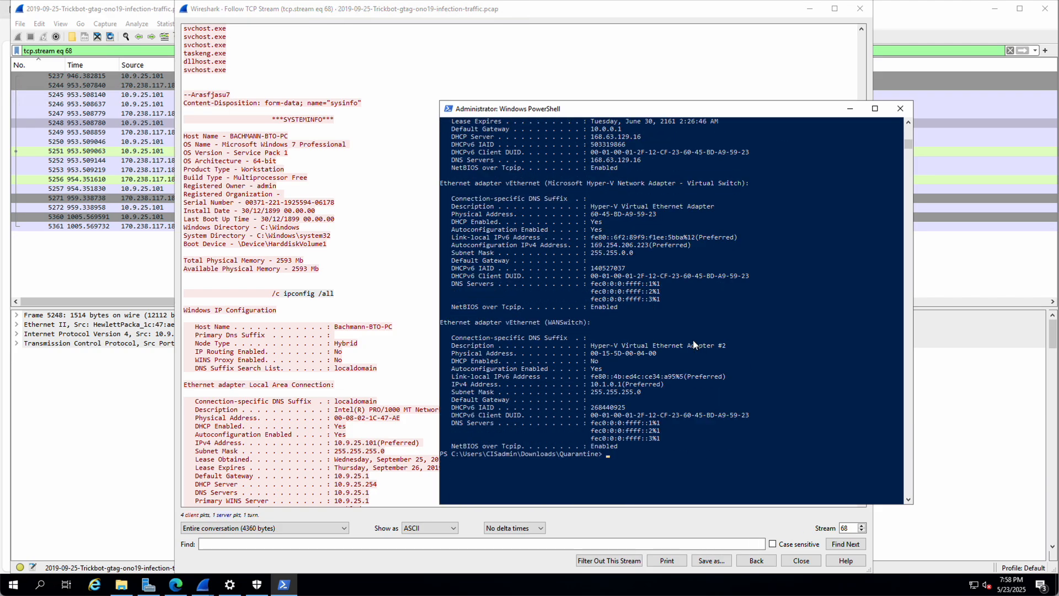
click(351, 358)
Step: Highlight the infected host's MAC address, IPv4 10.9.25.101 and default gateway 10.9.25.1
scroll(350, 359, down, 3)
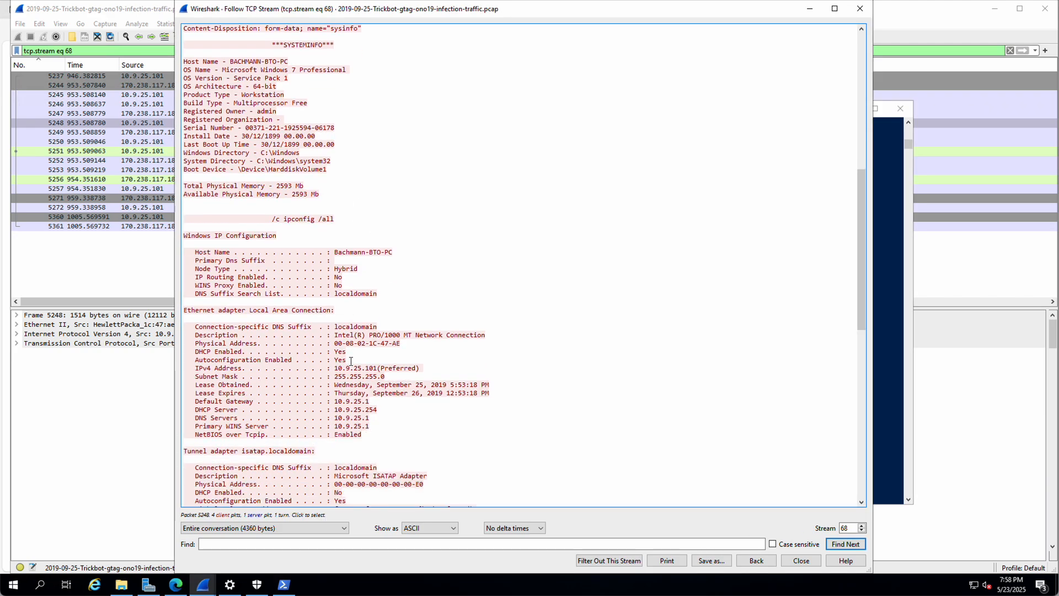
drag(334, 343, 400, 343)
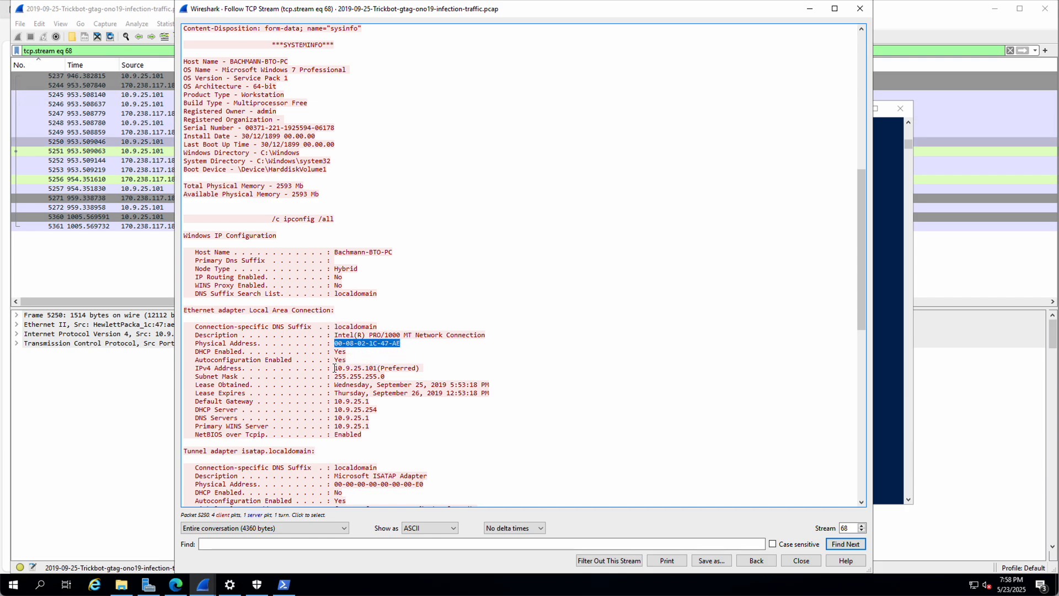
drag(335, 368, 378, 368)
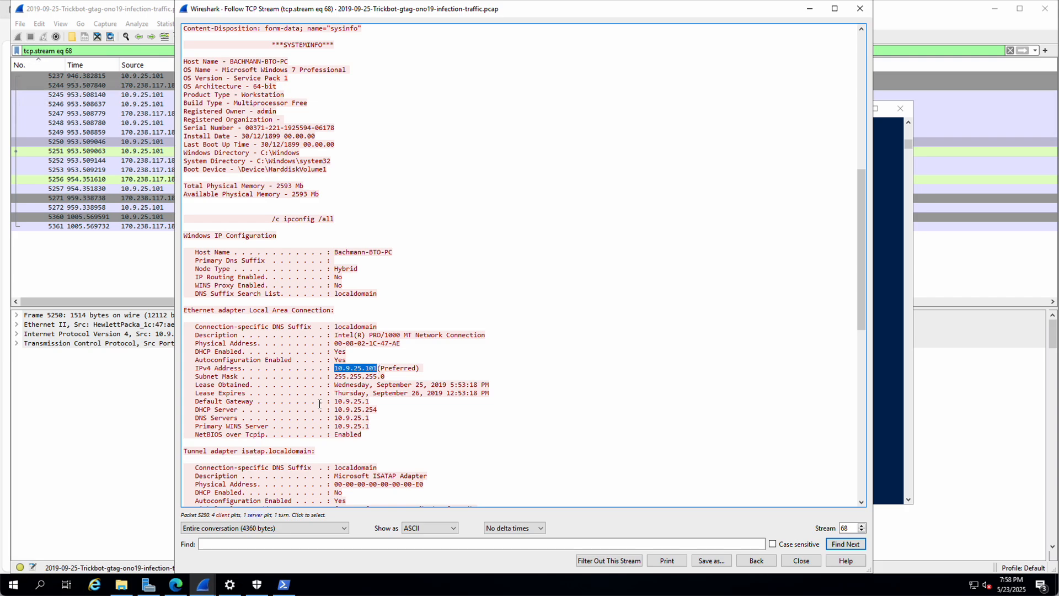
click(347, 401)
drag(347, 401, 370, 401)
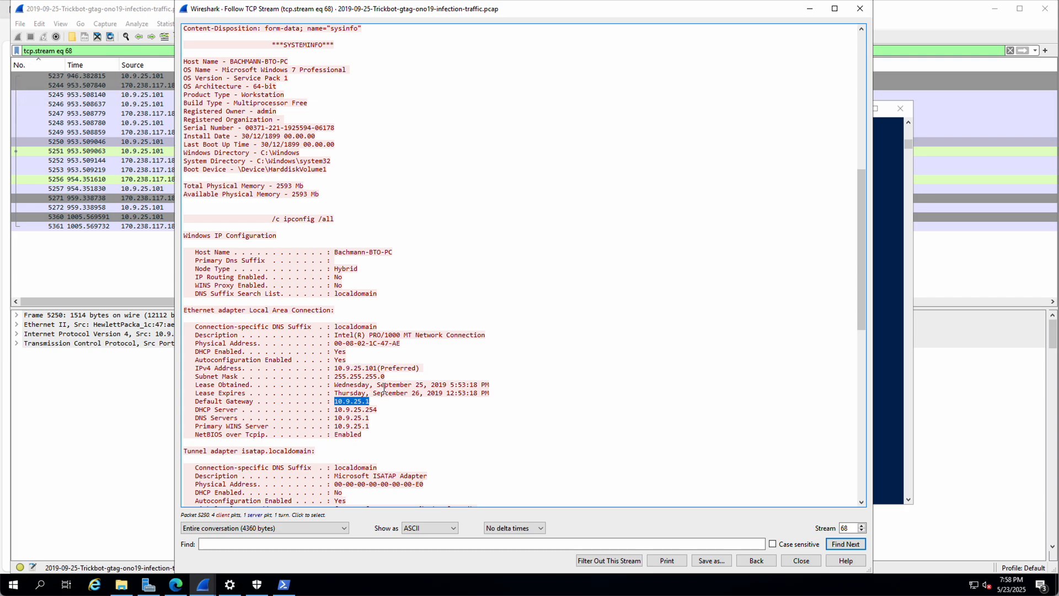
Step: Read through the net command results in stream 68, then close the stream window
scroll(384, 388, down, 5)
scroll(385, 388, down, 2)
scroll(384, 388, down, 3)
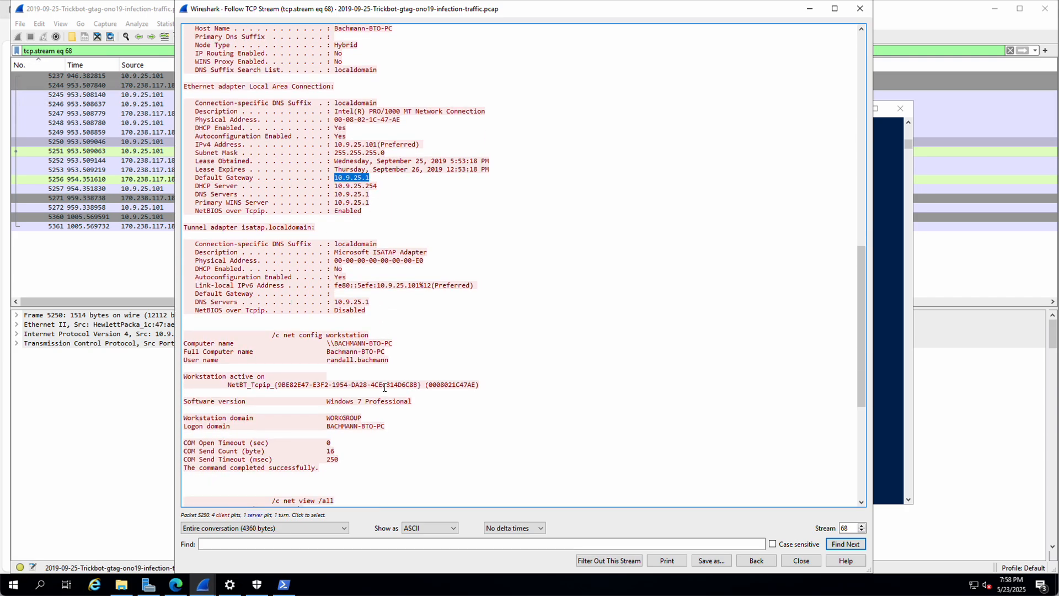
drag(299, 310, 353, 310)
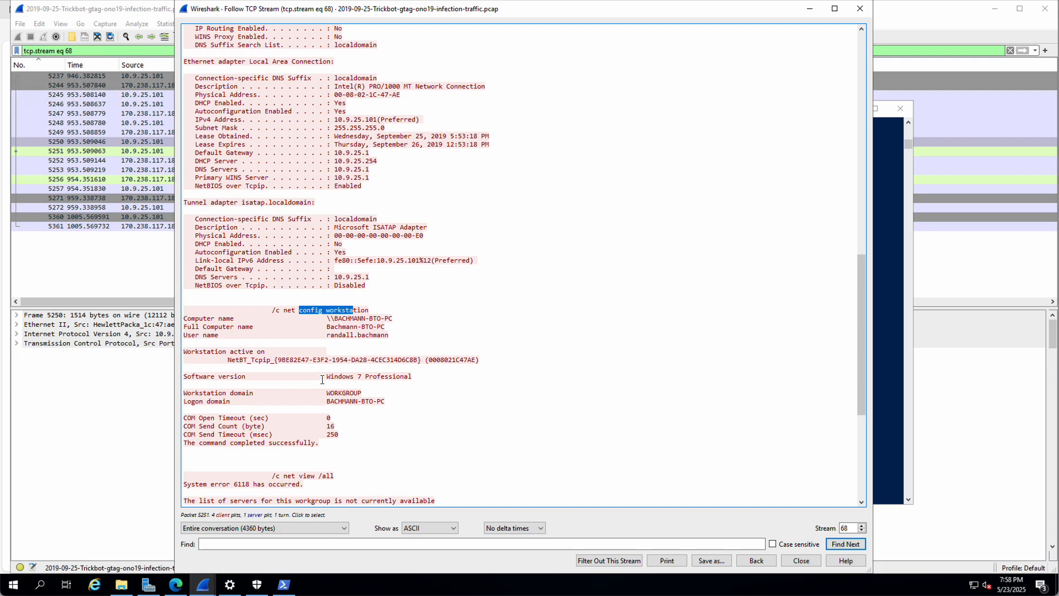
scroll(397, 383, down, 4)
drag(283, 376, 322, 377)
scroll(354, 395, down, 4)
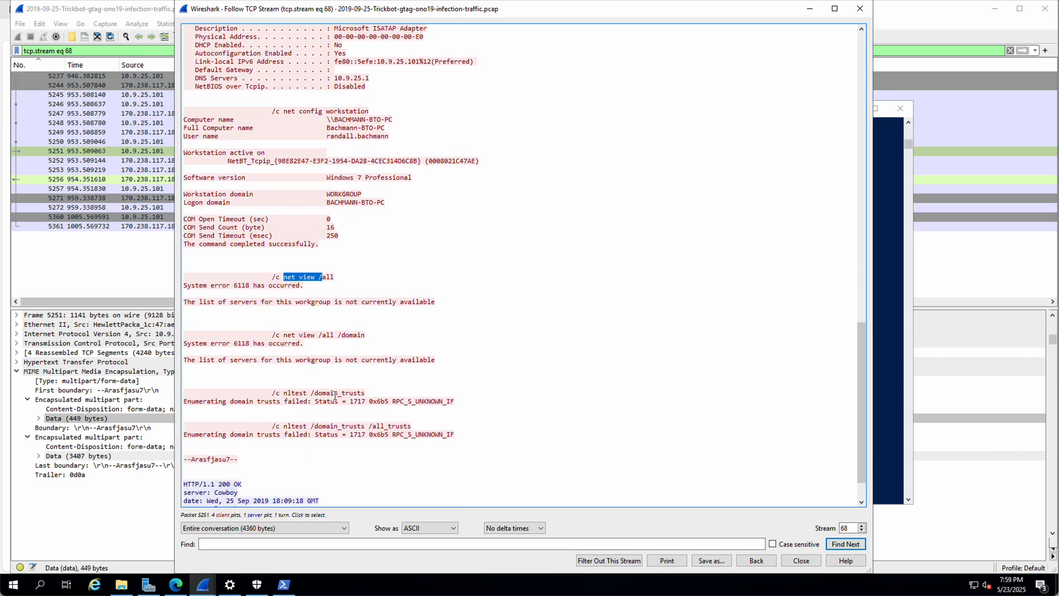
scroll(353, 393, down, 2)
scroll(338, 393, up, 15)
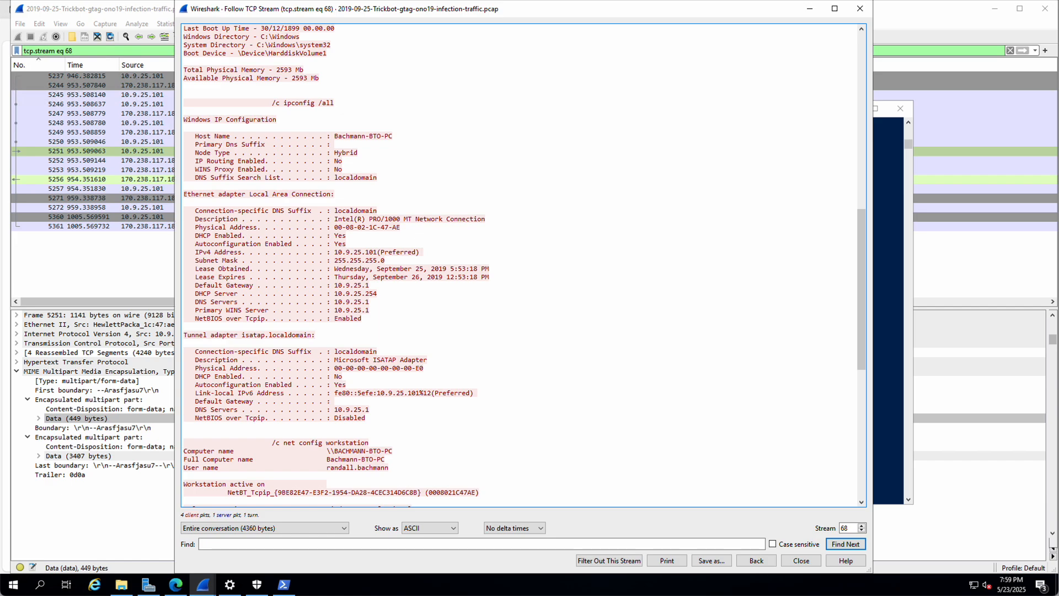
click(859, 9)
Step: Reapply the http.request or tls.handshake.type==1 filter and right-click the GET /tablone.png packet 4523
click(1035, 50)
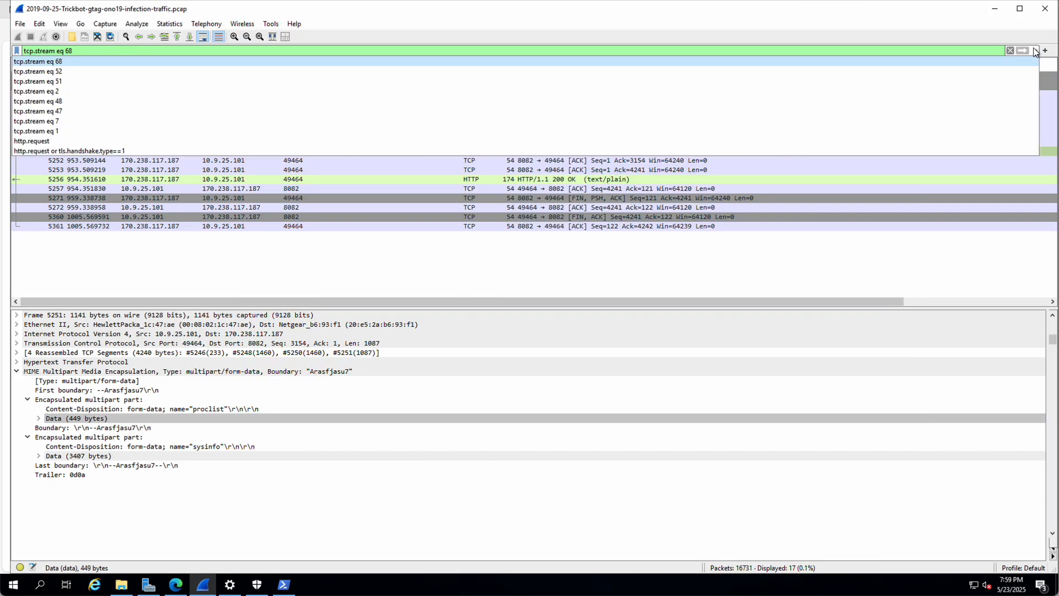
click(105, 151)
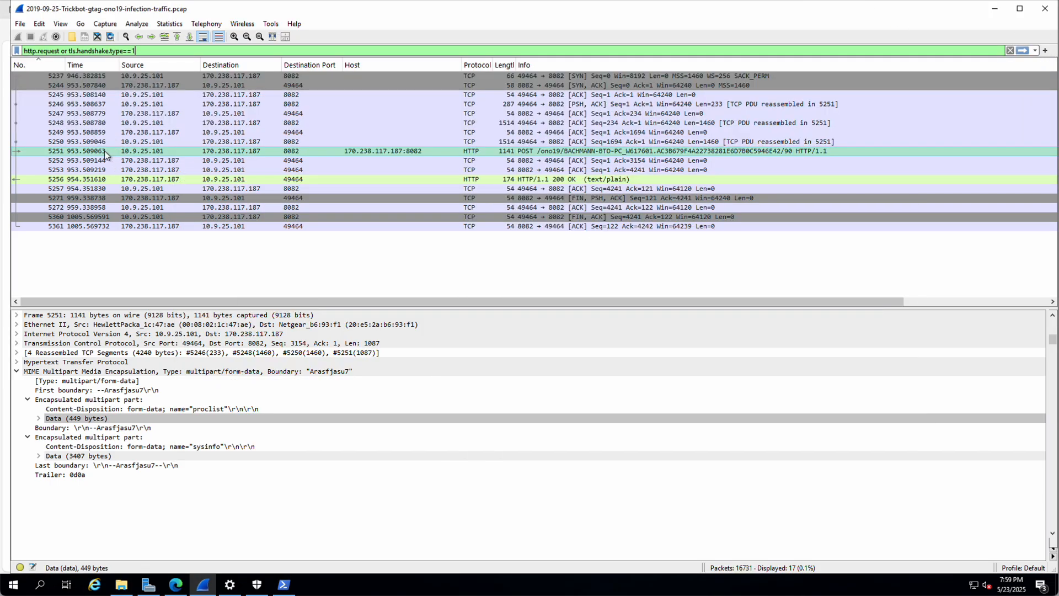
key(Return)
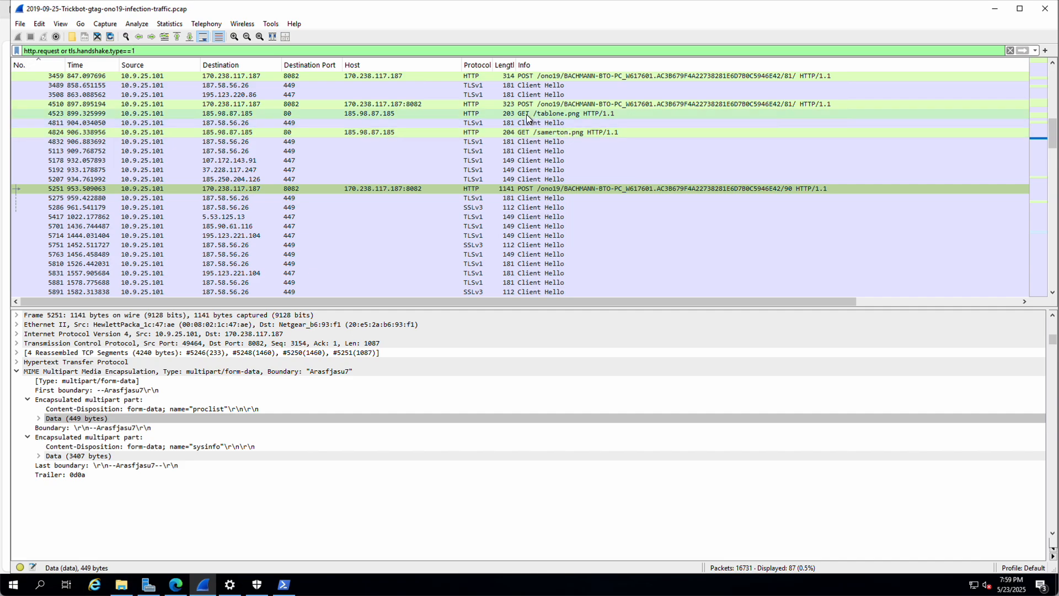
scroll(508, 135, up, 6)
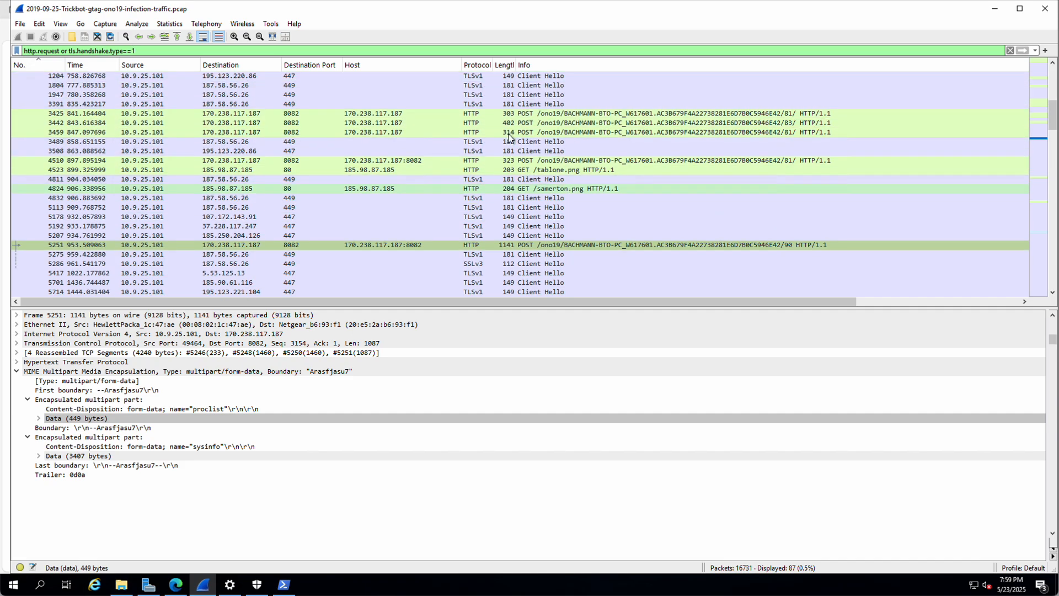
scroll(548, 153, down, 4)
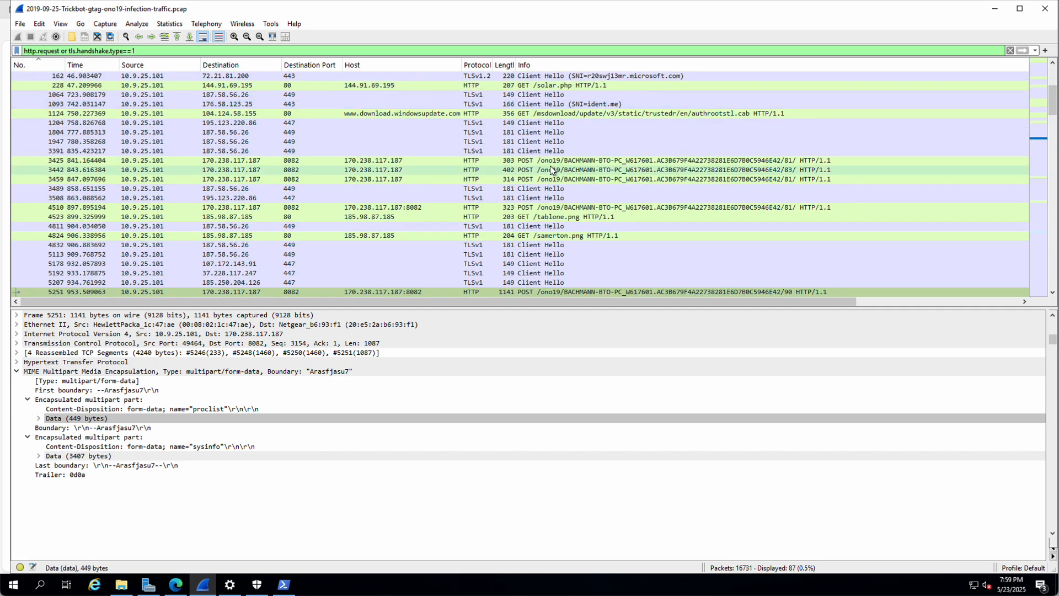
right_click(459, 161)
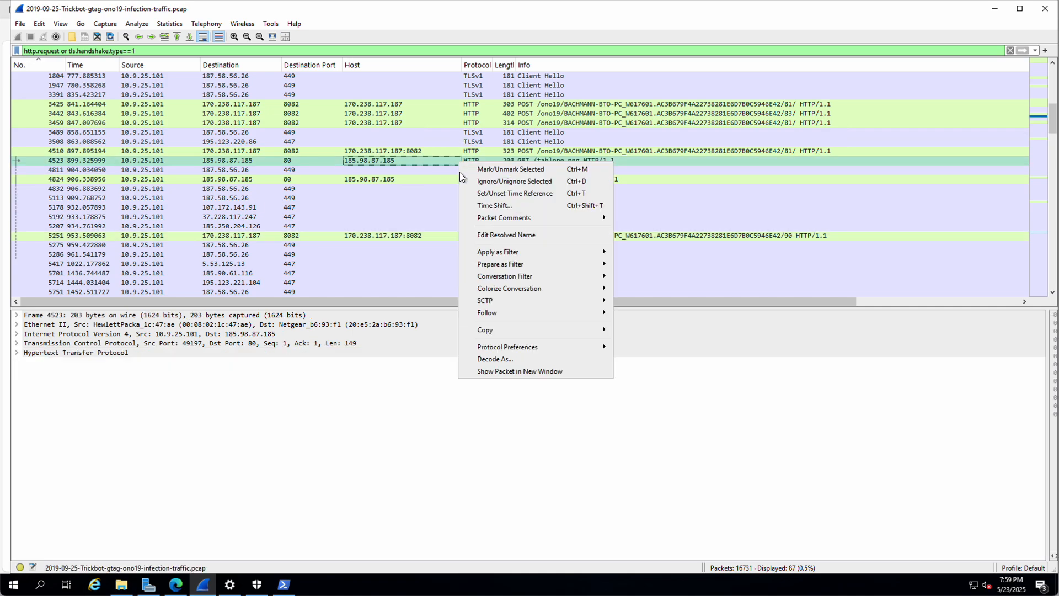
Step: Follow packet 4523's HTTP stream, highlight its DOS-mode message, and close it
mouse_move(538, 313)
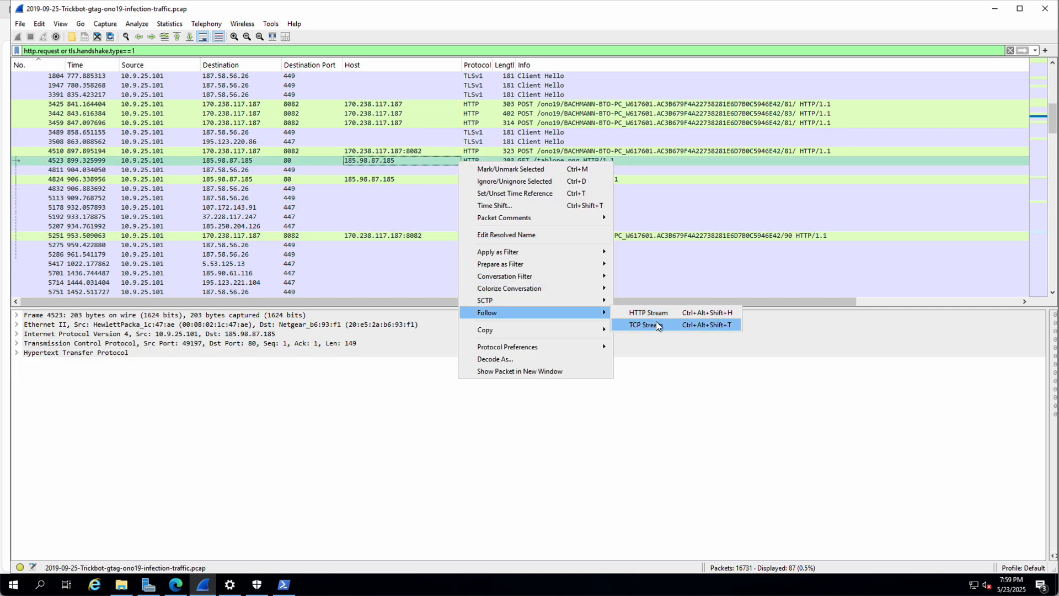
click(647, 312)
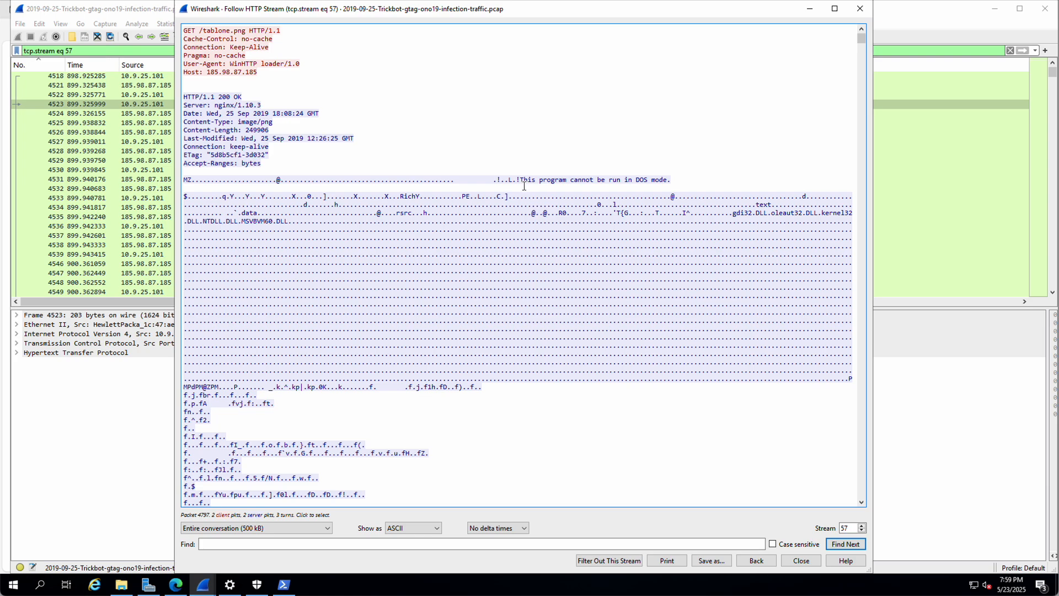
drag(520, 180, 671, 181)
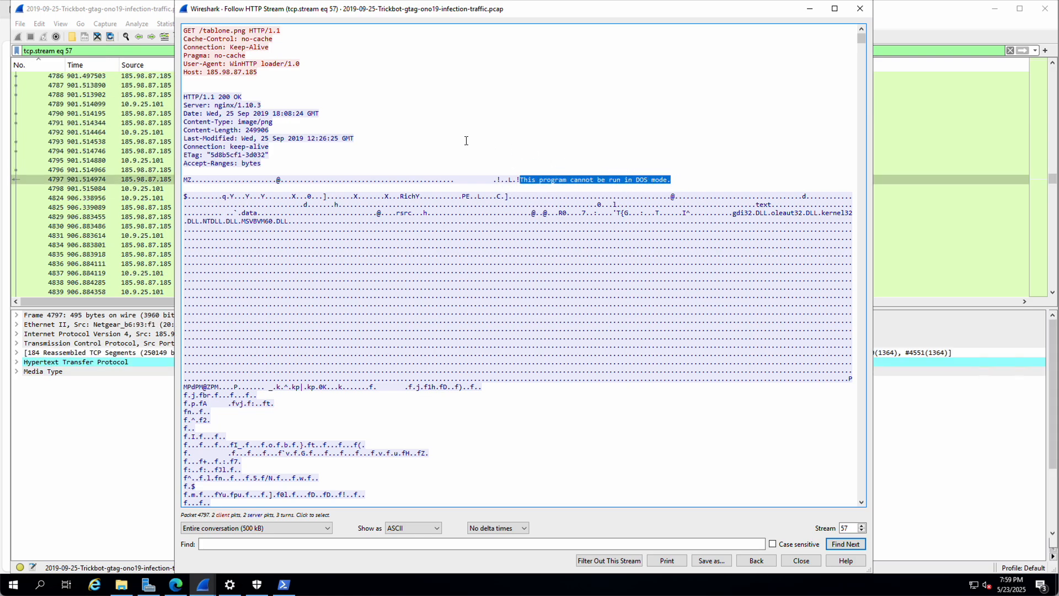
click(861, 10)
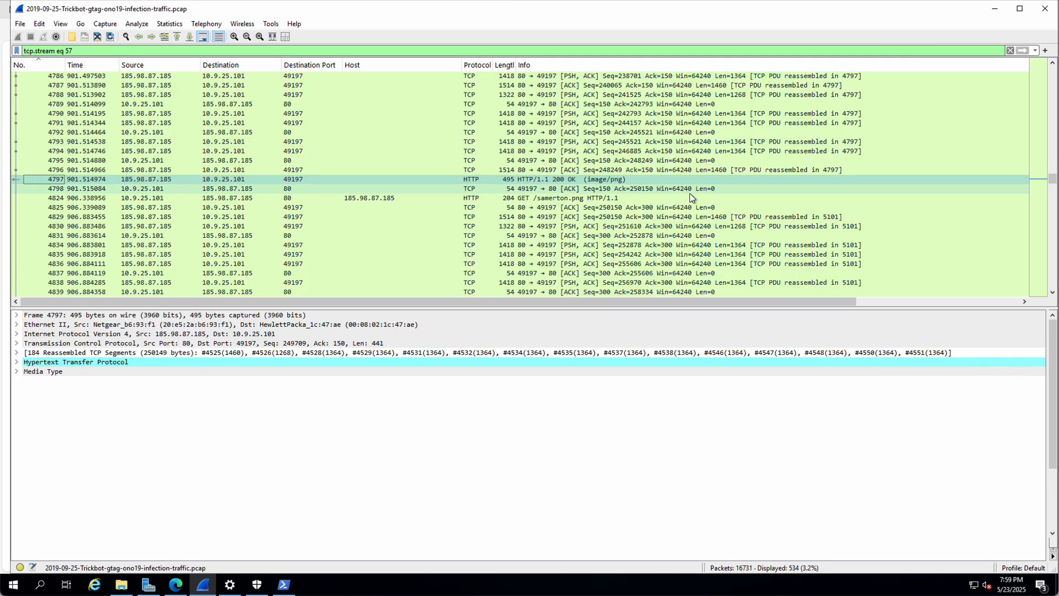
Step: Clear the tcp.stream eq 57 display filter to list all 16731 packets
scroll(689, 193, down, 5)
scroll(692, 193, down, 5)
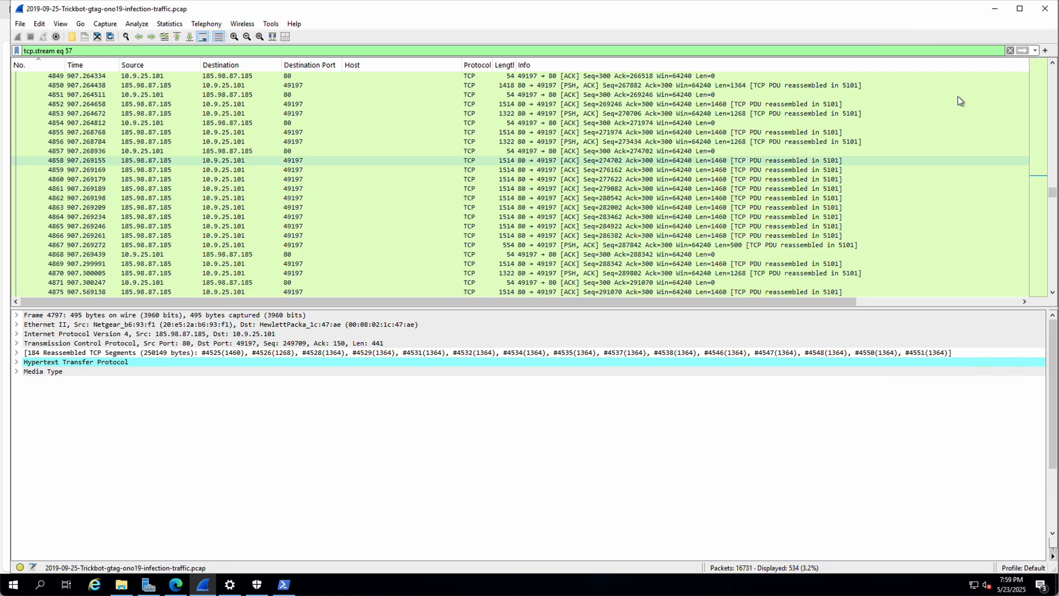
click(1035, 50)
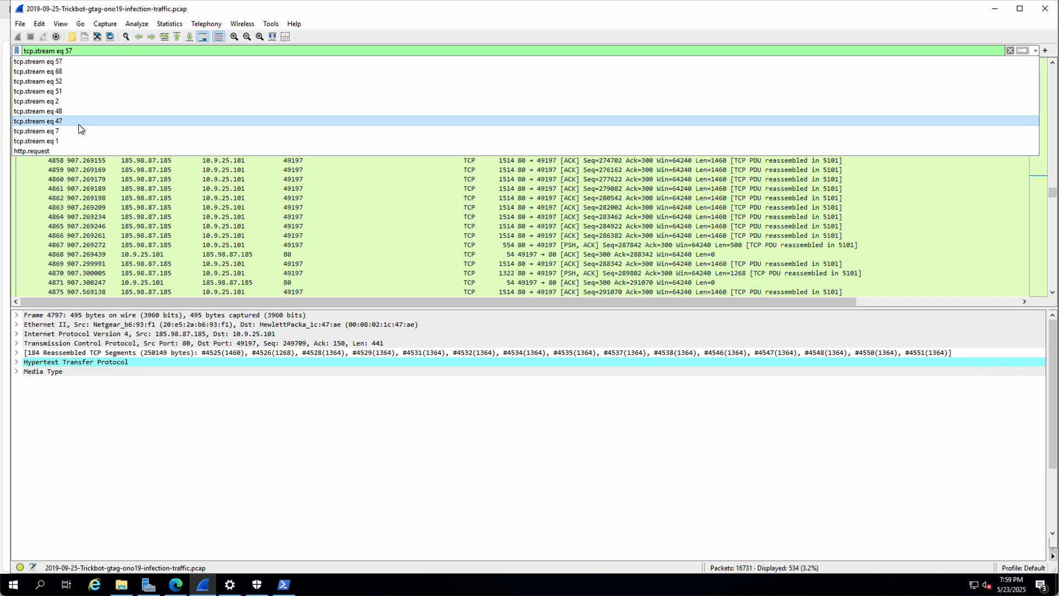
click(1017, 50)
click(1010, 50)
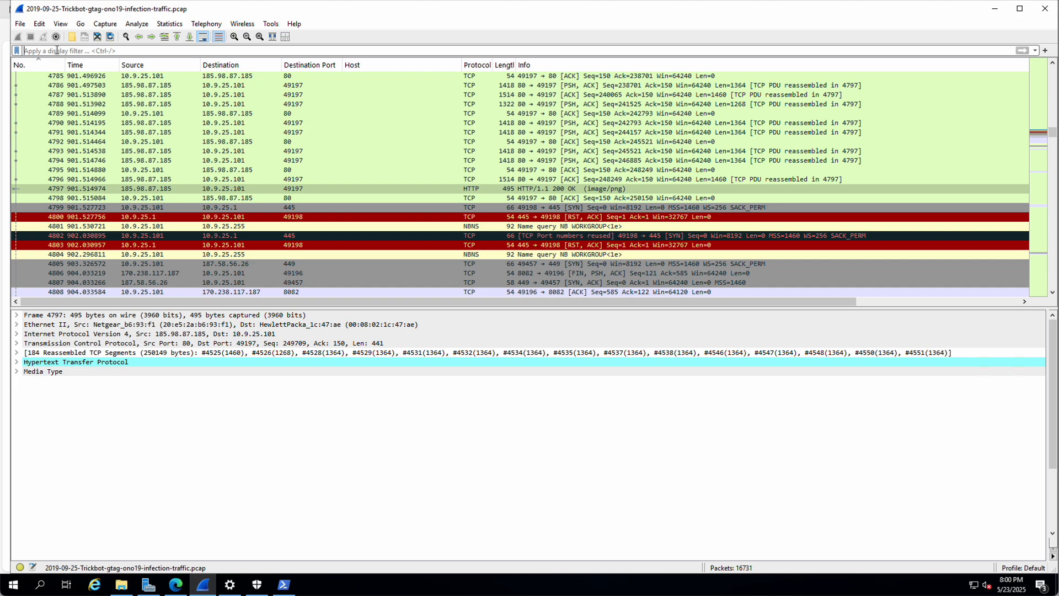
Step: Apply the http.request filter, showing 14 of 16731 packets, and select POST packet 3442
text((htt)
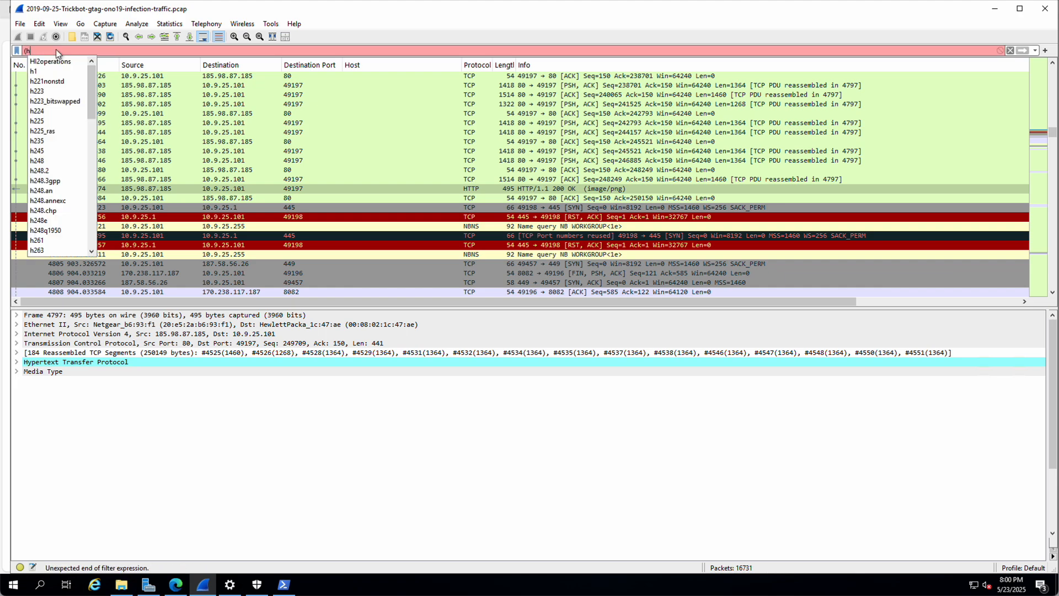
click(1034, 50)
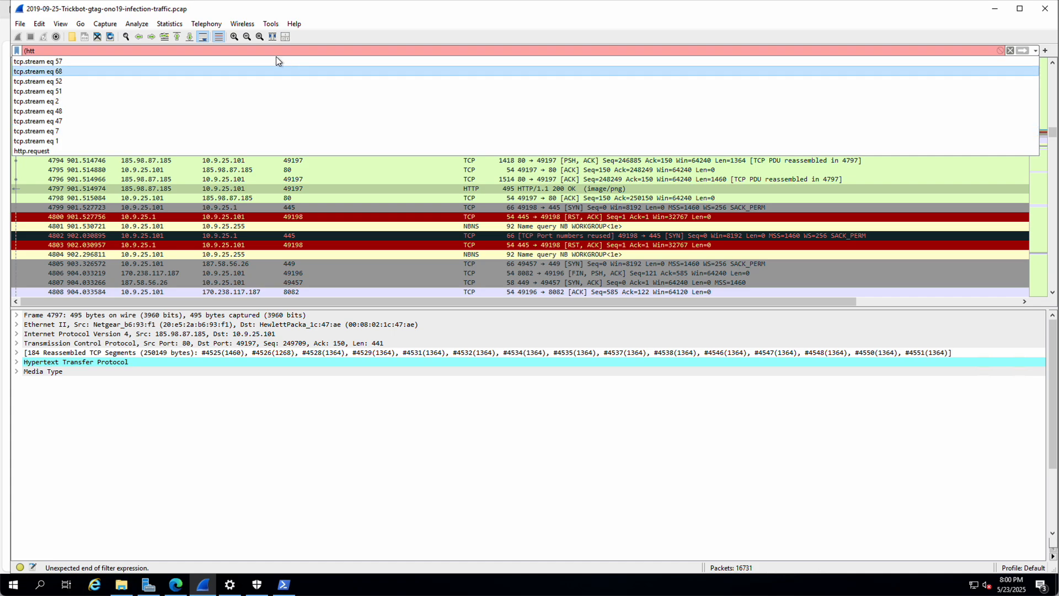
click(270, 51)
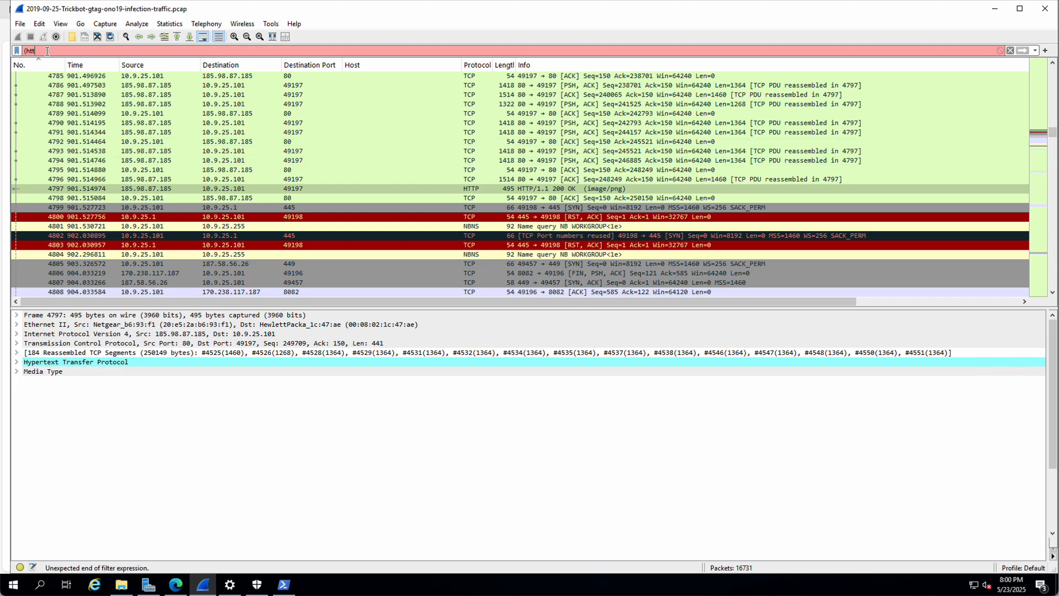
drag(47, 51, 4, 52)
text(http.re)
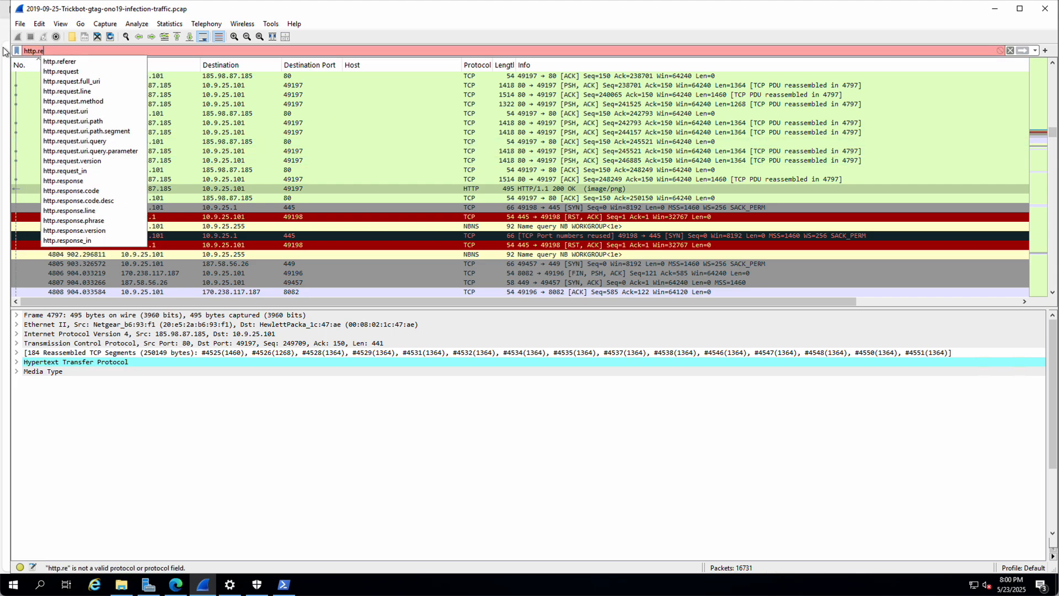
key(Down)
key(Down)
key(Return)
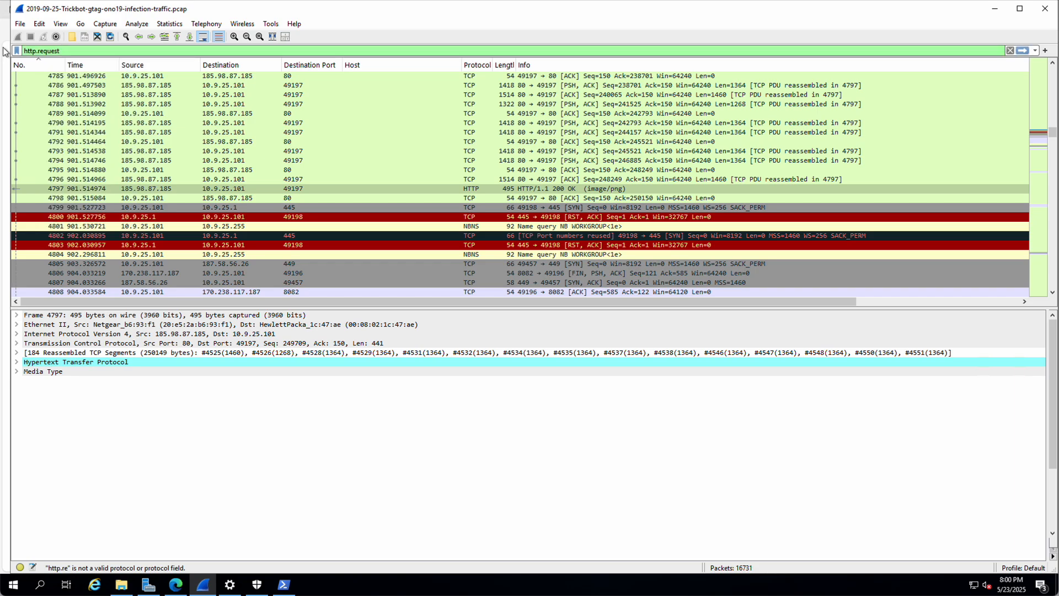
key(Return)
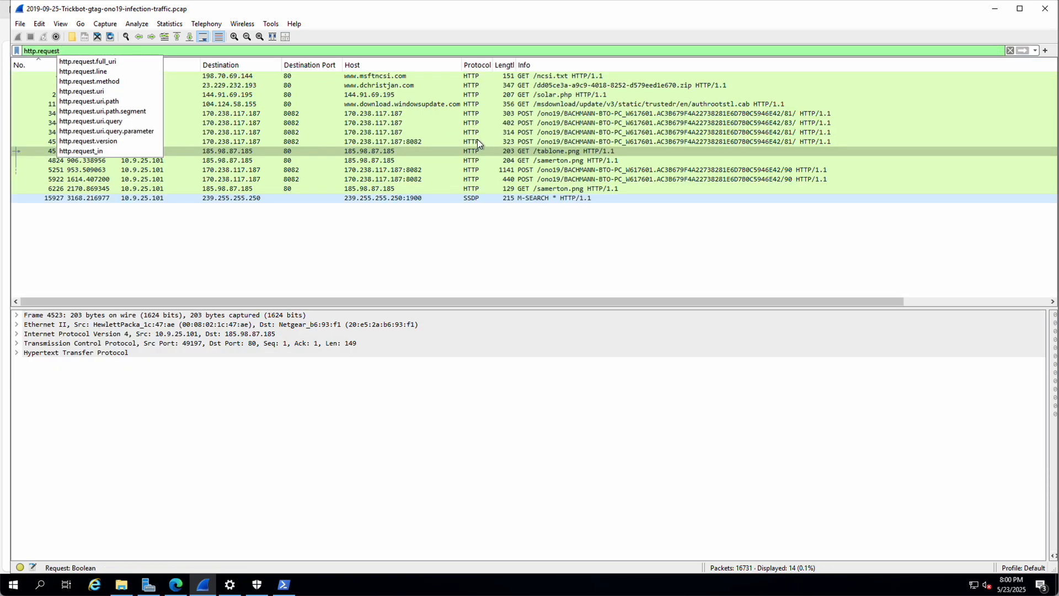
click(487, 124)
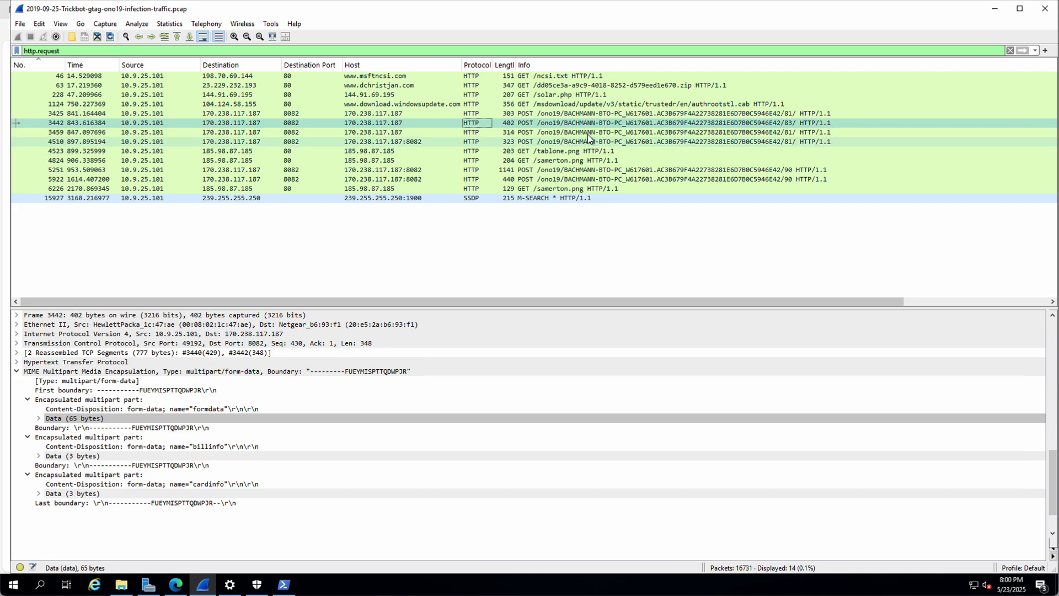
Step: Follow the HTTP stream of packet 3442, then close it, leaving the tcp.stream eq 52 filter
click(17, 371)
right_click(499, 122)
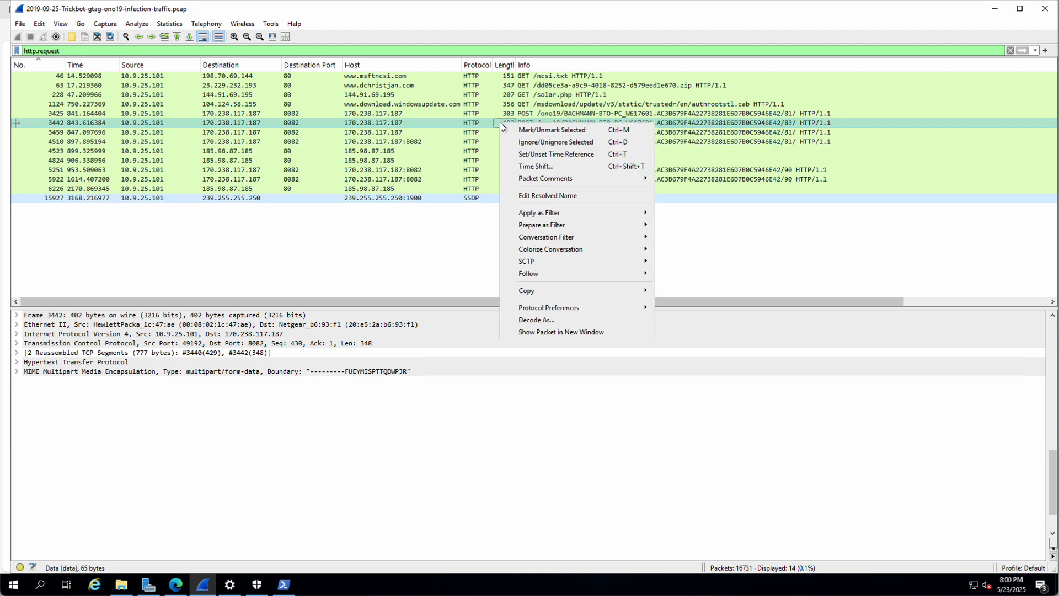
mouse_move(581, 272)
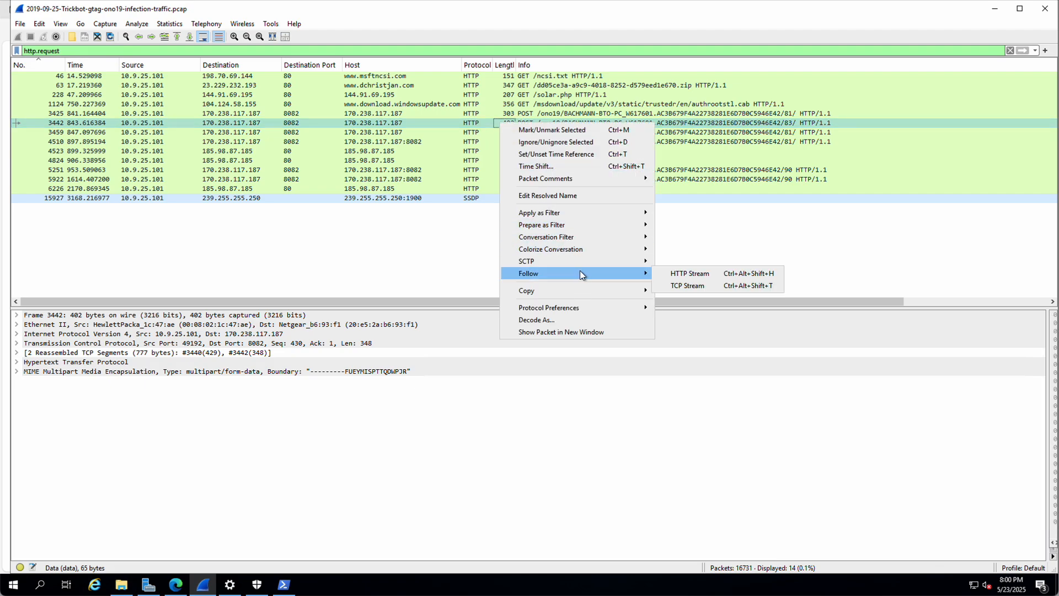
click(684, 274)
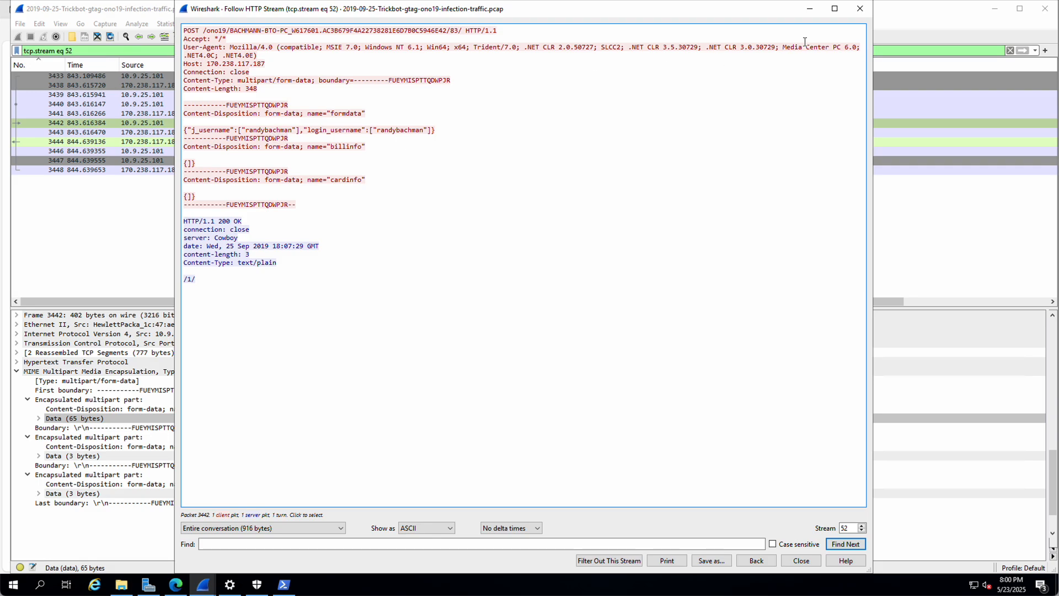
click(860, 8)
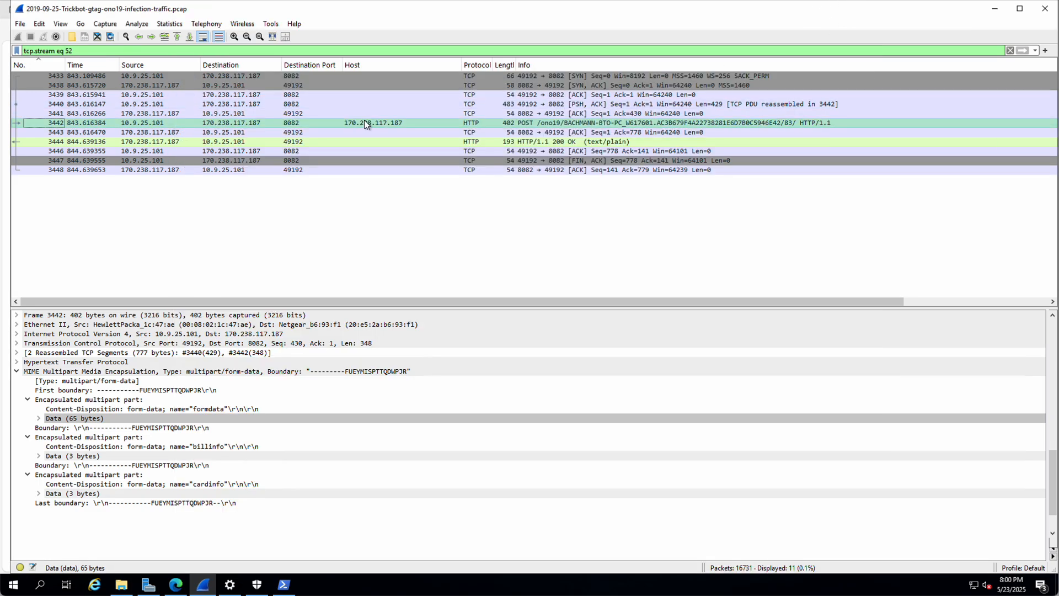
drag(80, 50, 2, 50)
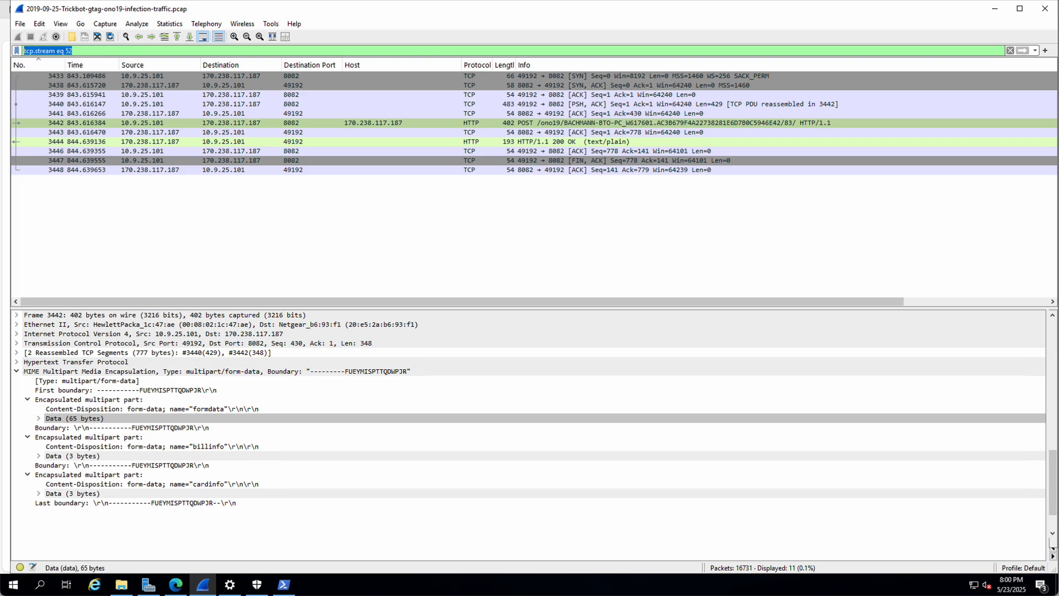
Step: Filter on nbns and expand packet 3405's NetBIOS Name Service additional records
text(n)
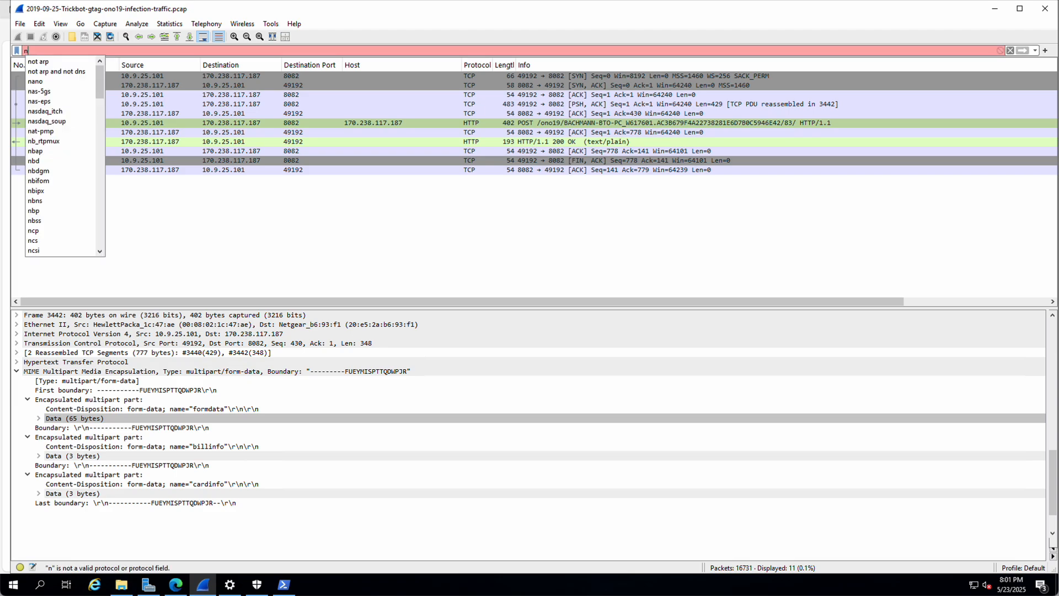
text(bns)
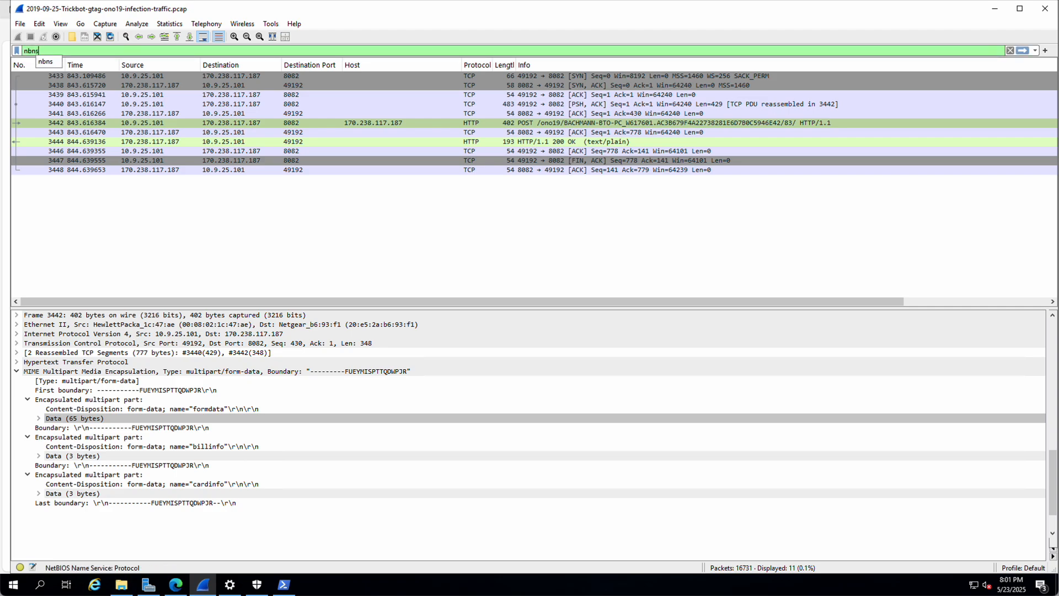
key(Return)
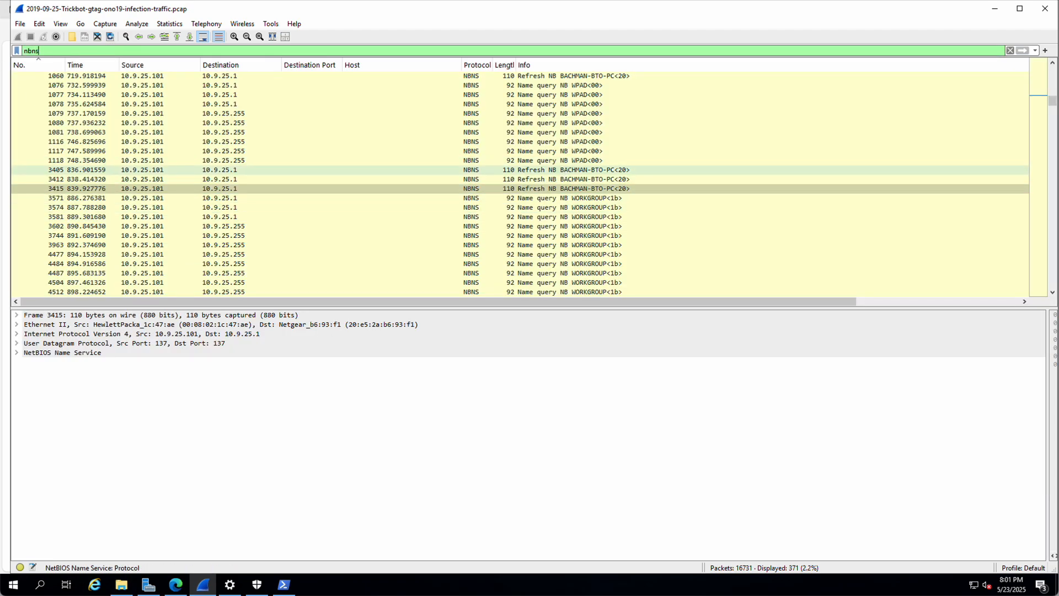
click(562, 171)
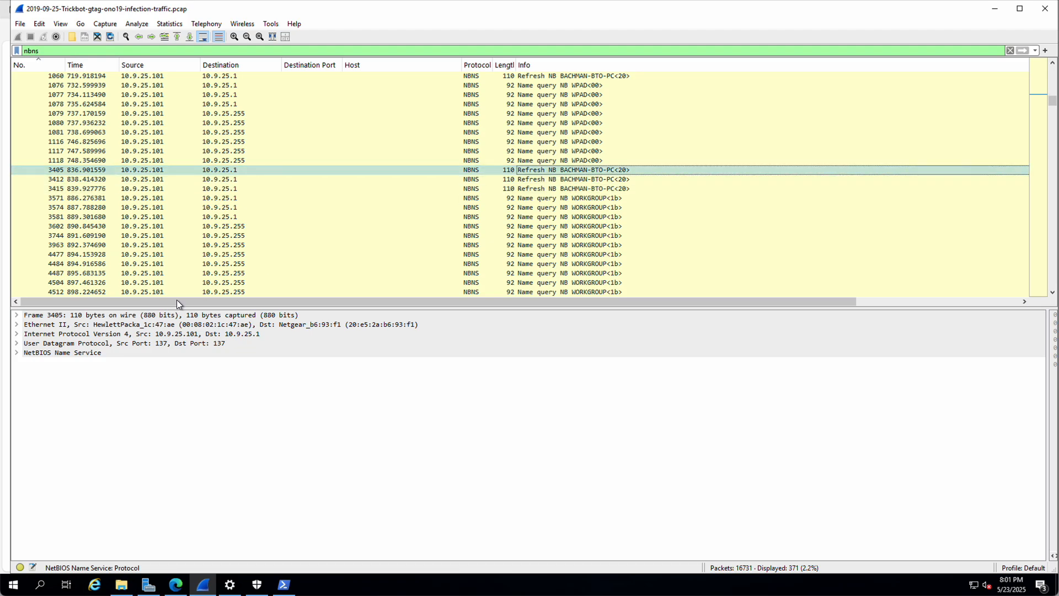
click(16, 353)
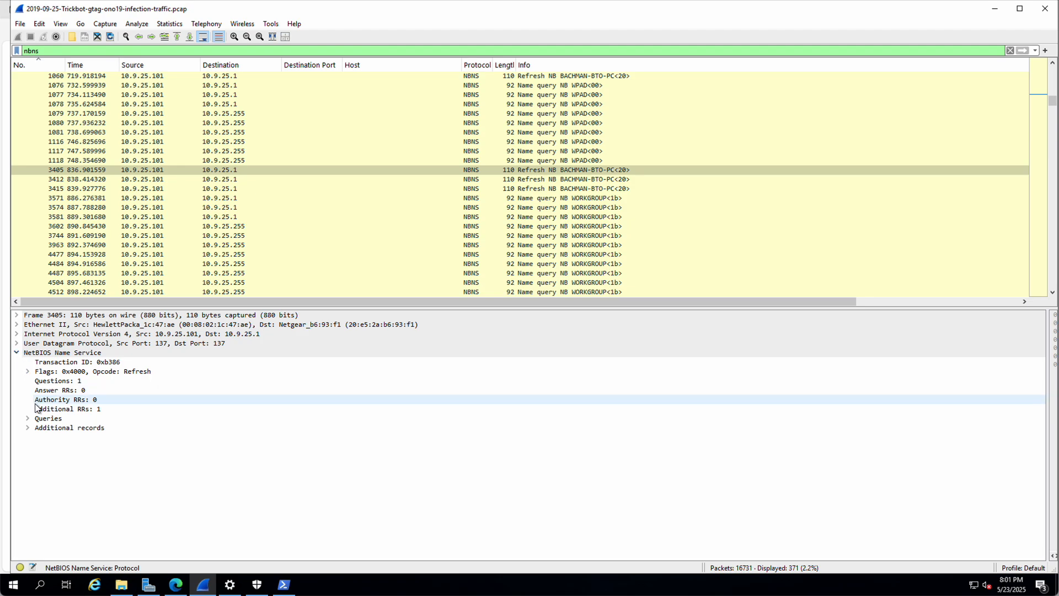
click(29, 427)
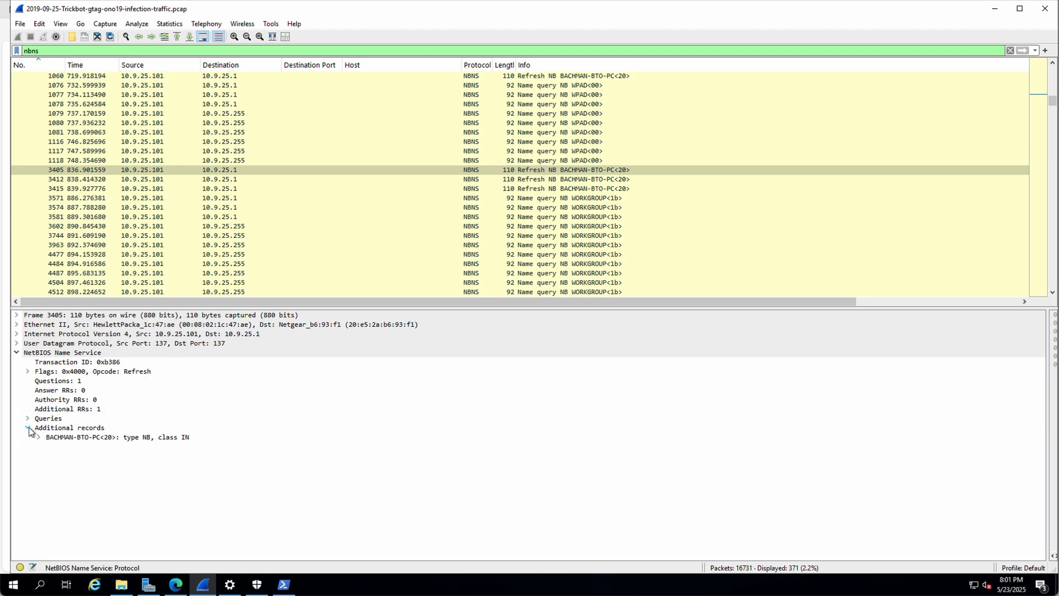
Step: Add the record's NetBIOS Name field as a Name column in the packet list
click(38, 437)
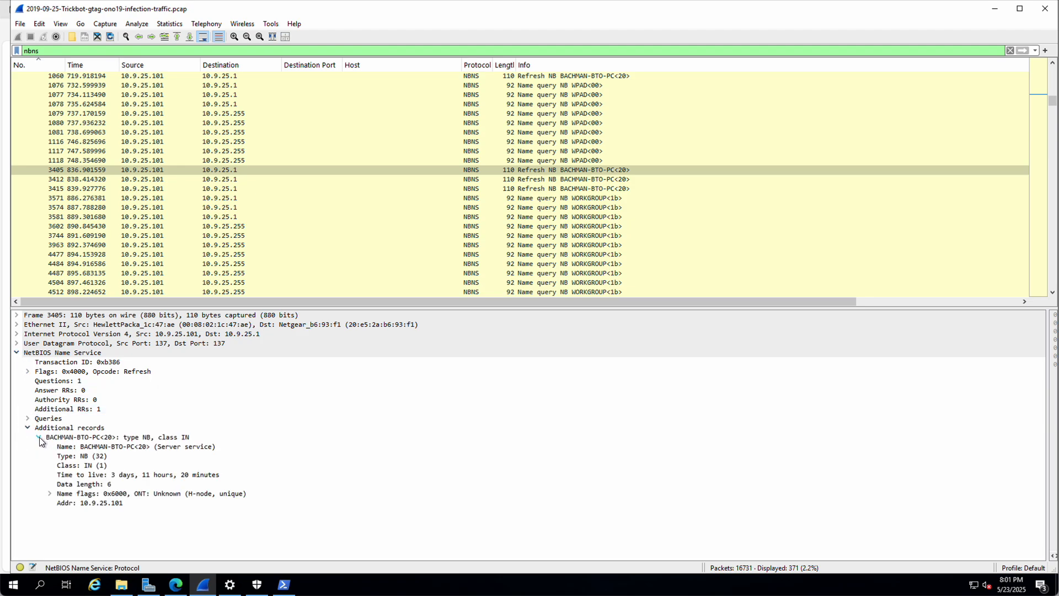
click(137, 447)
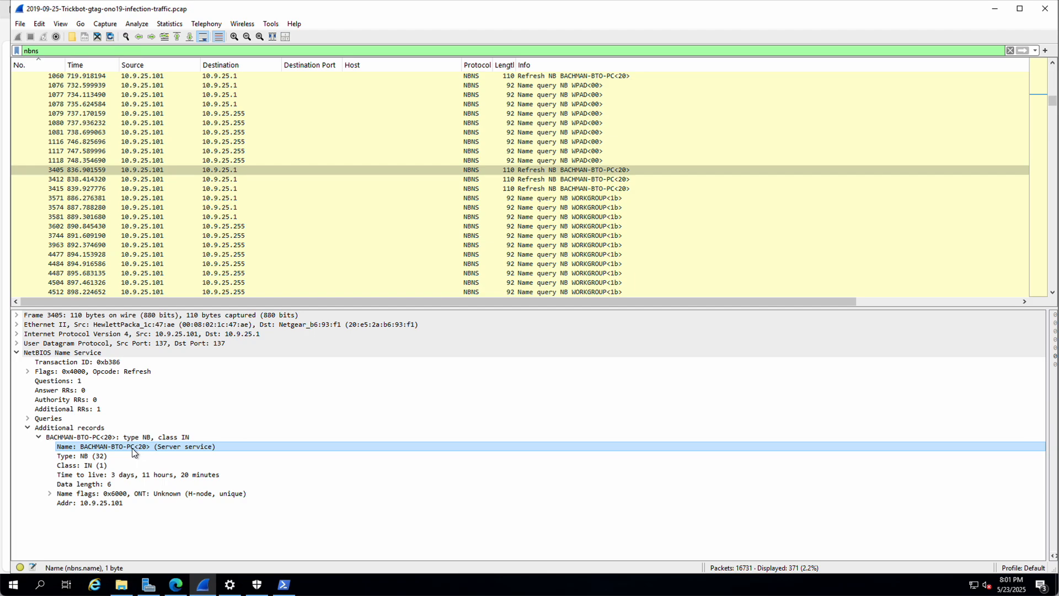
click(50, 493)
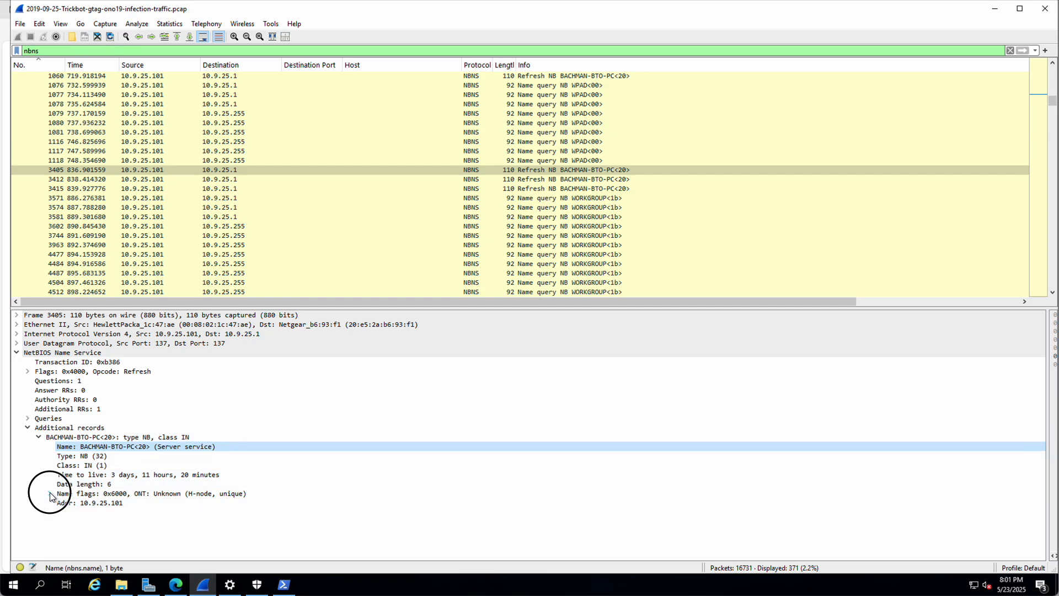
click(50, 493)
right_click(101, 446)
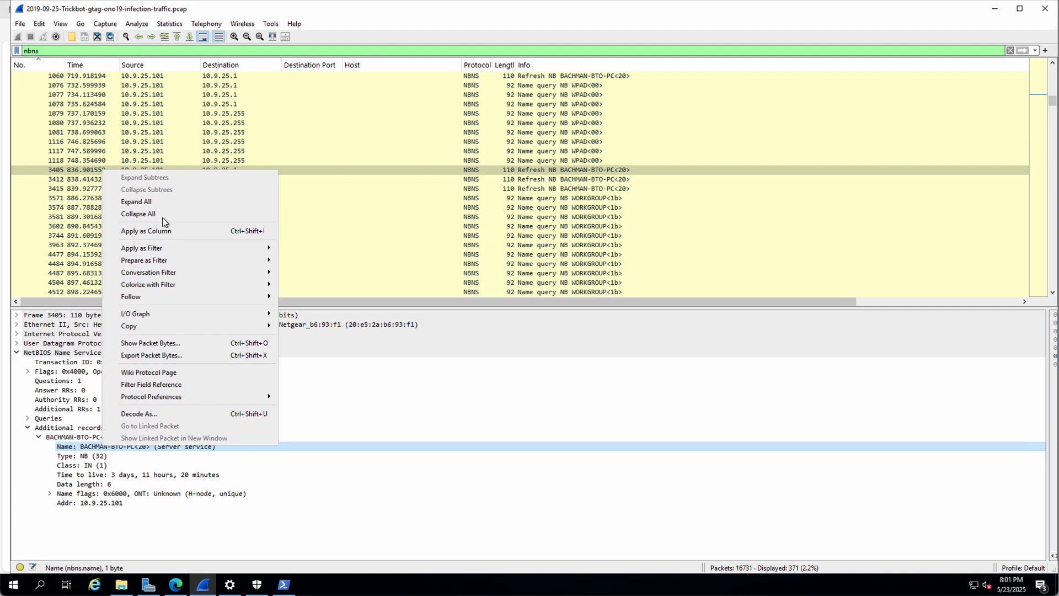
click(160, 235)
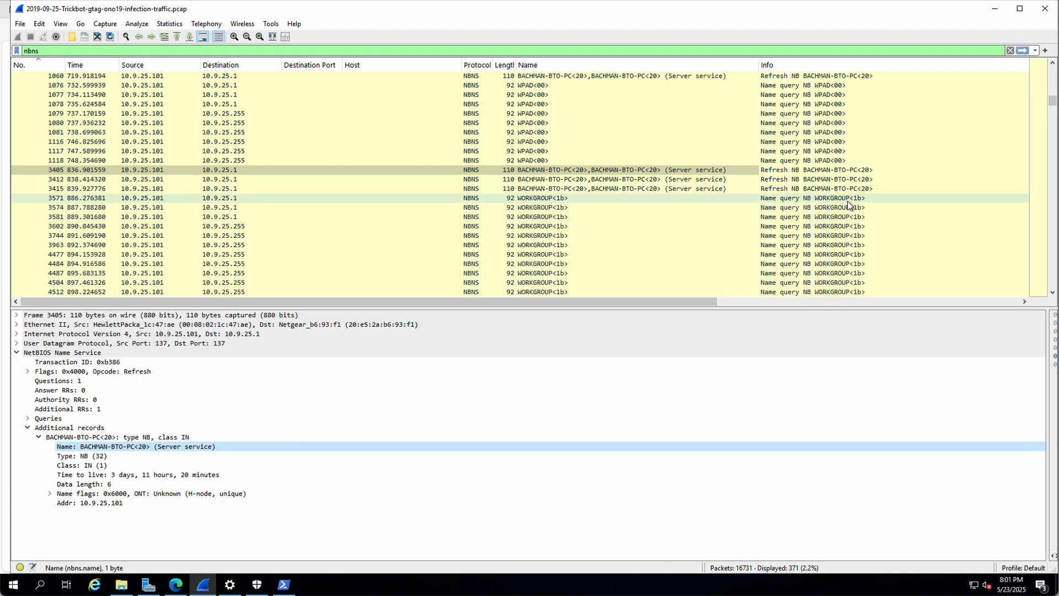
Step: Scroll through the NBNS packets and select the nbns filter text for replacing
scroll(848, 201, down, 8)
scroll(848, 201, down, 8)
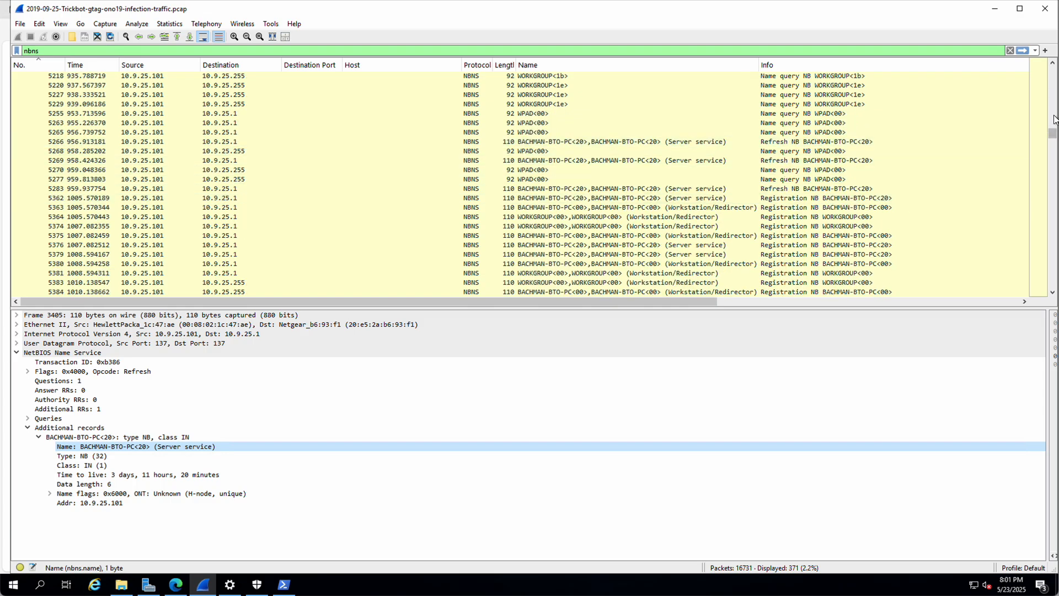
drag(1053, 133, 994, 35)
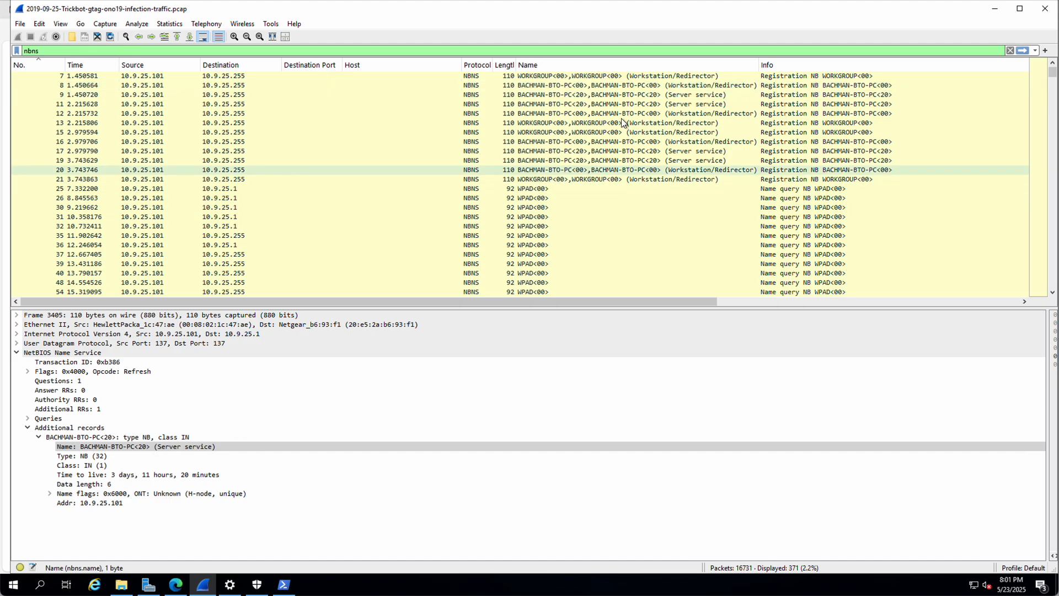
click(87, 50)
drag(87, 49, 2, 45)
Step: Apply the http display filter and scroll the packet list
text(http)
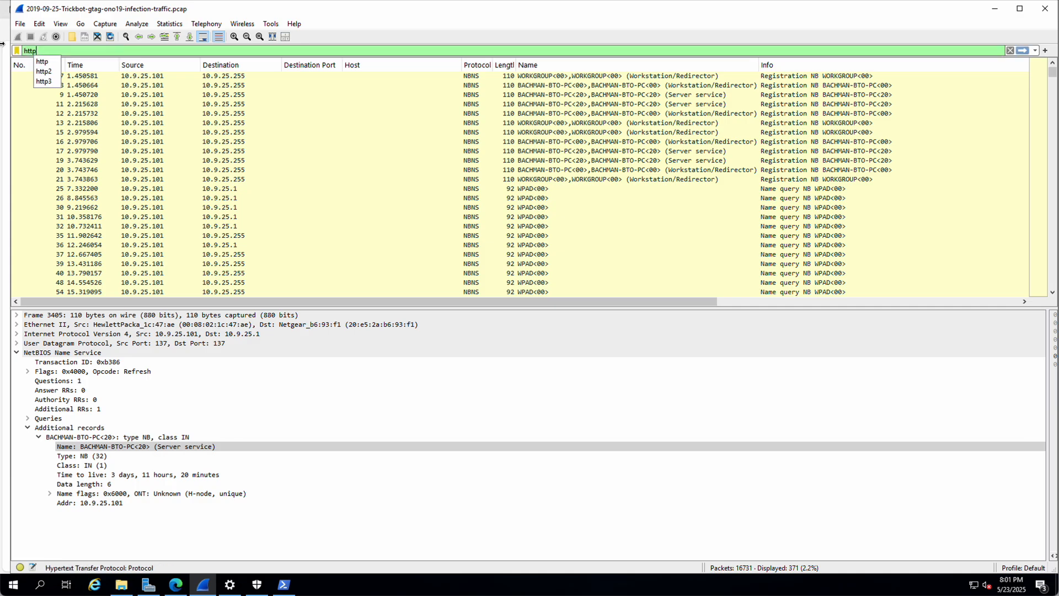
key(Return)
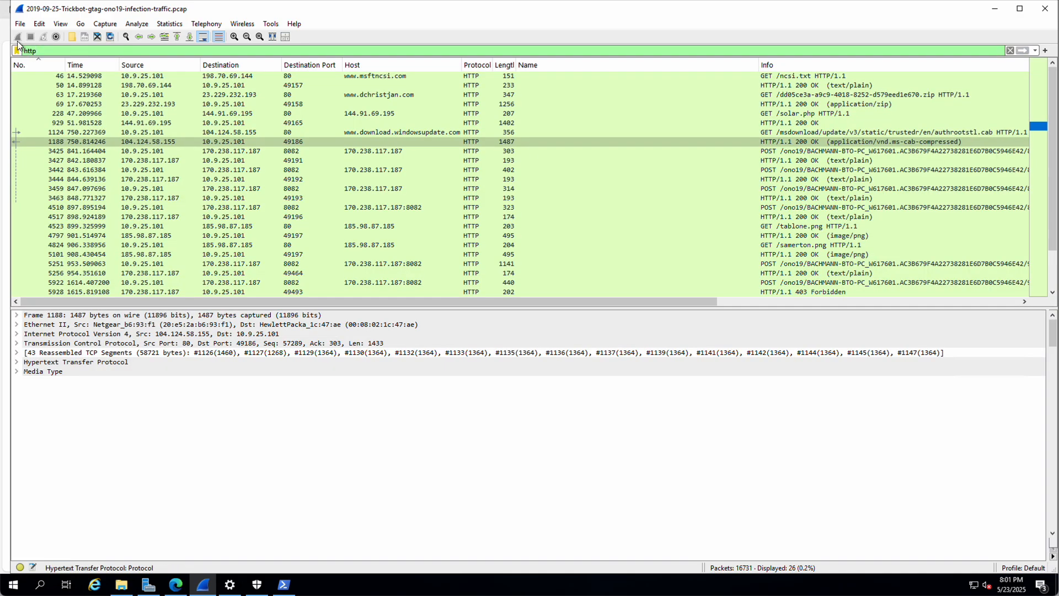
scroll(607, 160, up, 1)
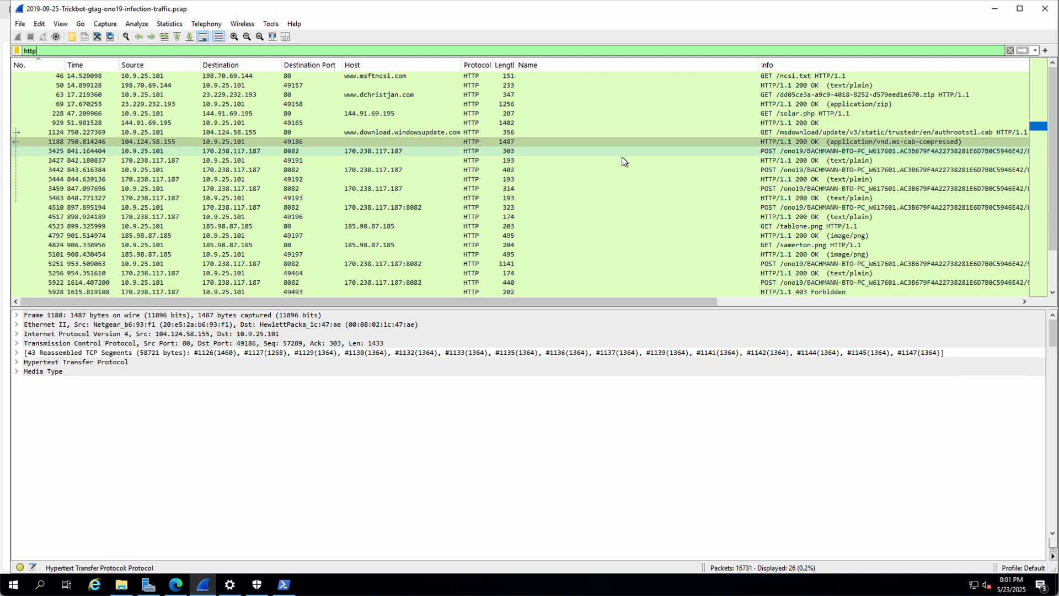
drag(1055, 195, 1021, 145)
Step: Refine the filter to http.request, showing 14 packets, and select packet 63's GET request
drag(46, 50, 5, 53)
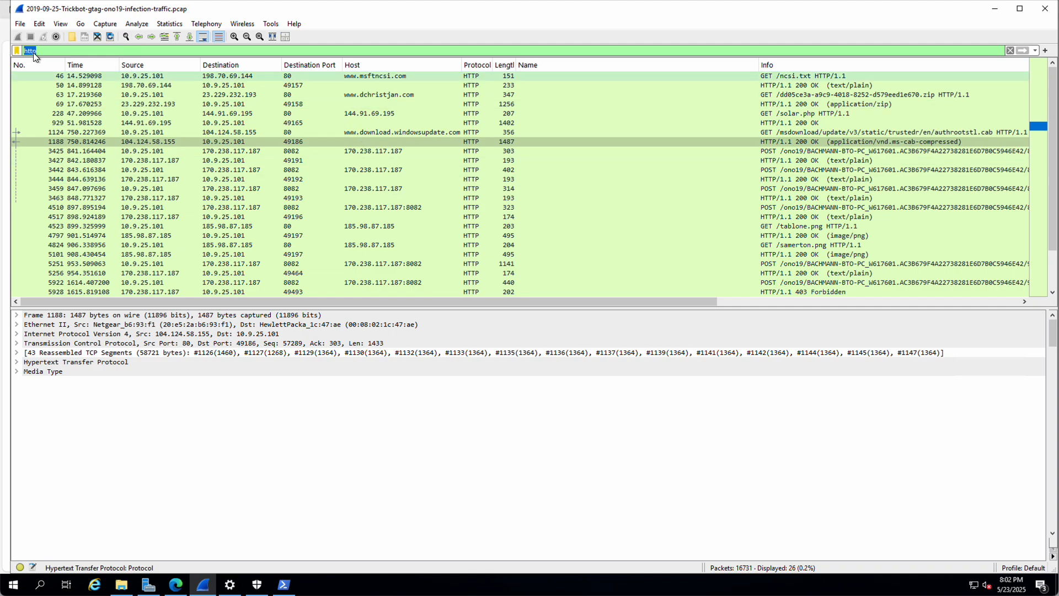
click(49, 52)
text(.requ)
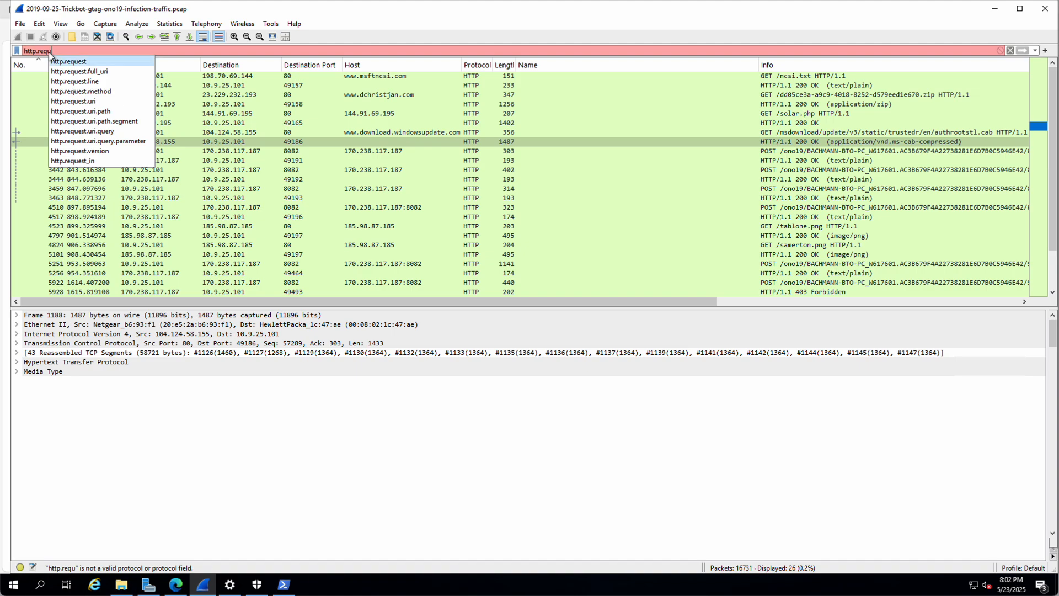
click(69, 61)
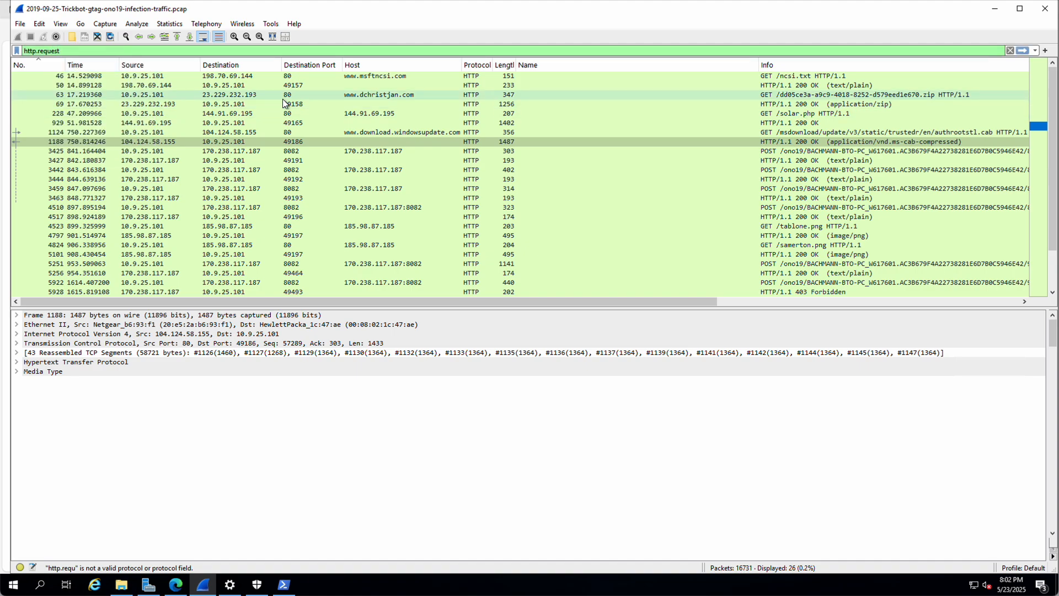
key(Return)
click(555, 88)
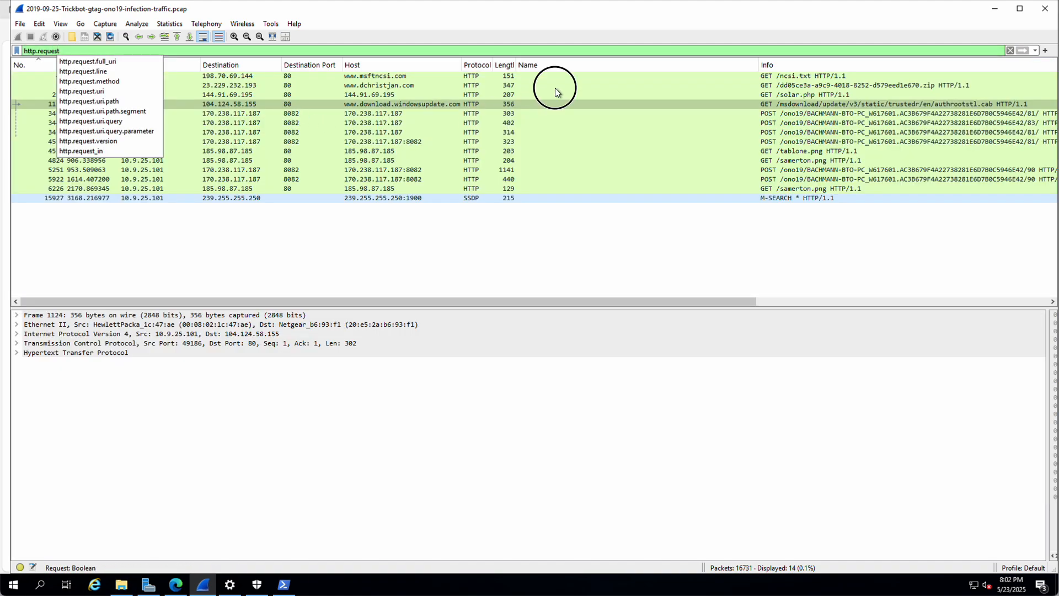
click(368, 85)
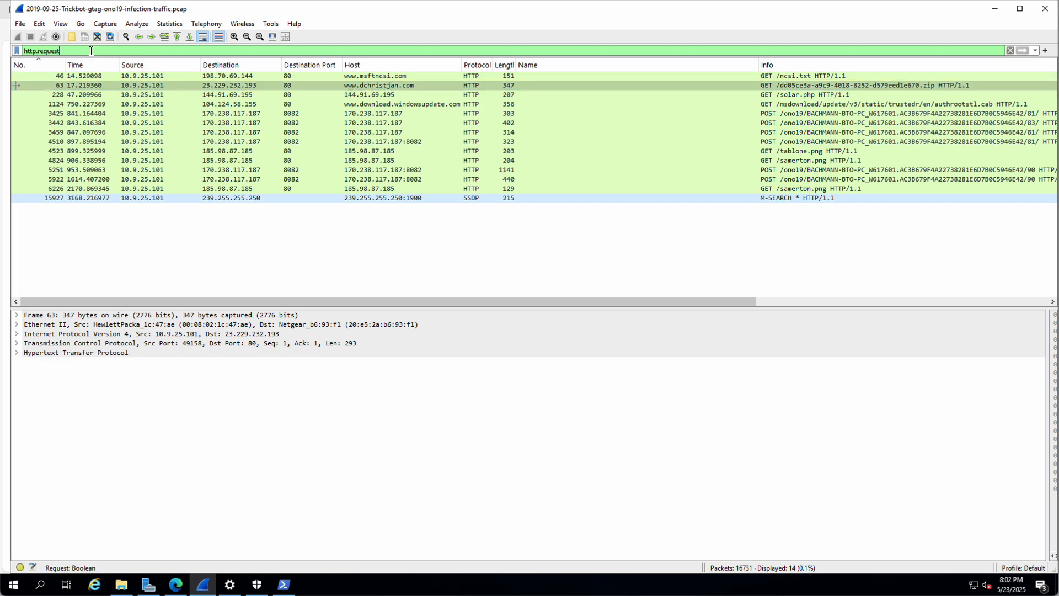
click(37, 47)
Step: Apply the display filter ip.addr==10.9.25.101
key(ctrl+a)
text(10.9.2)
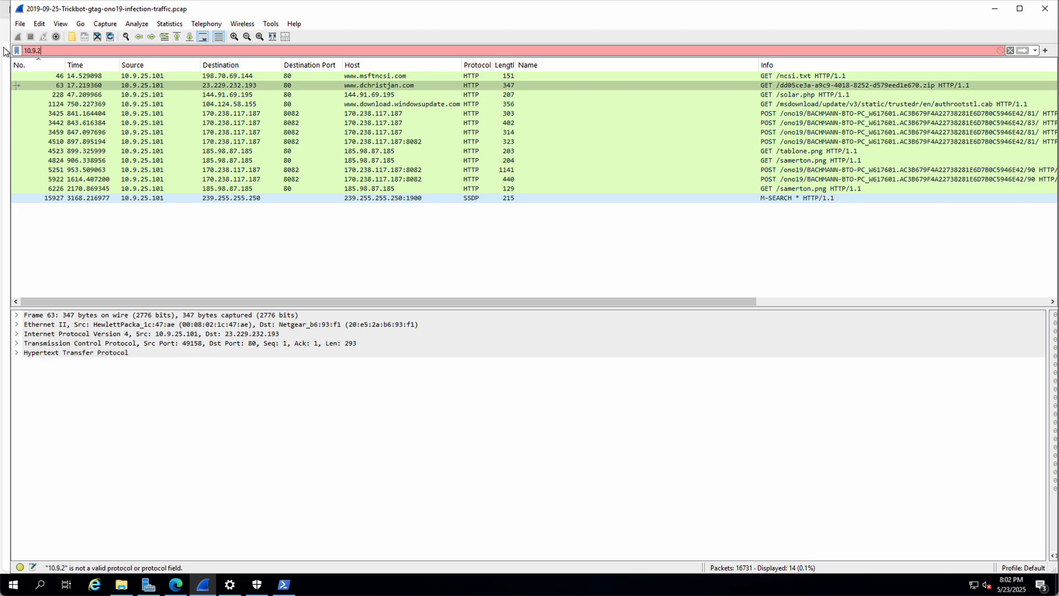
text(5.101)
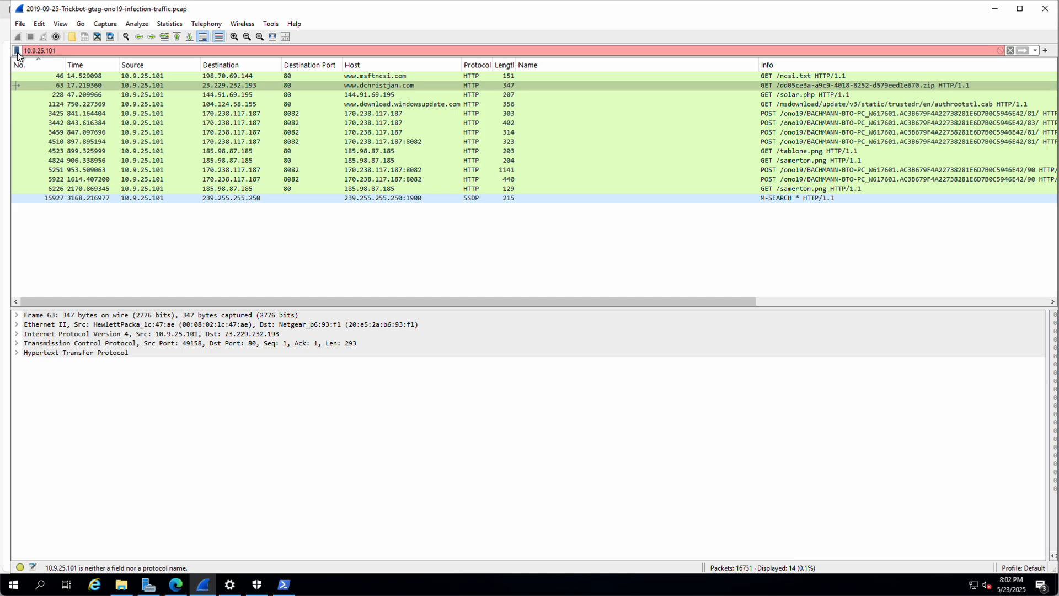
click(22, 50)
text(ip)
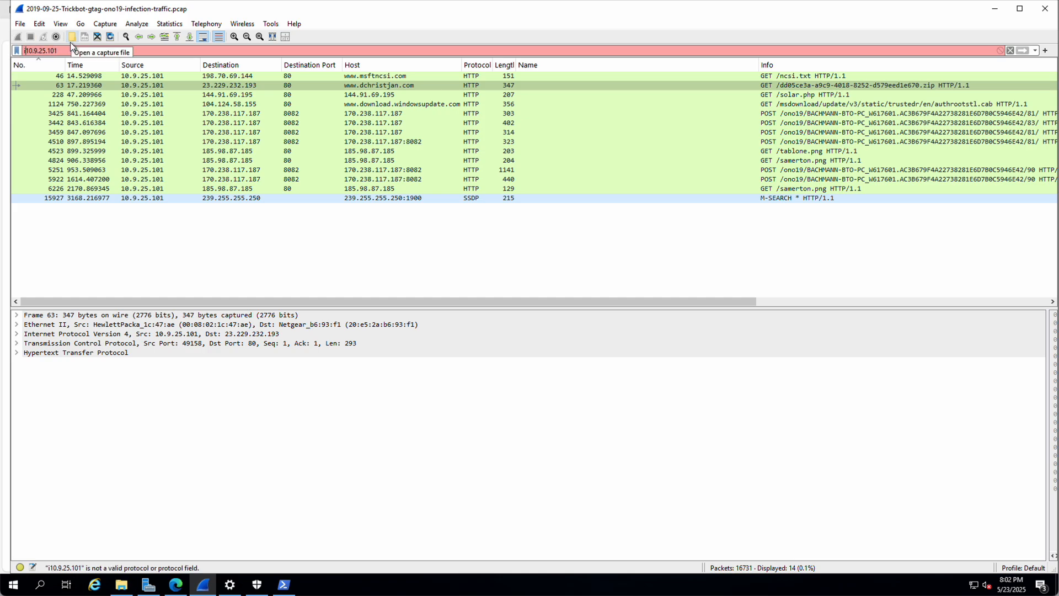
text(.addr)
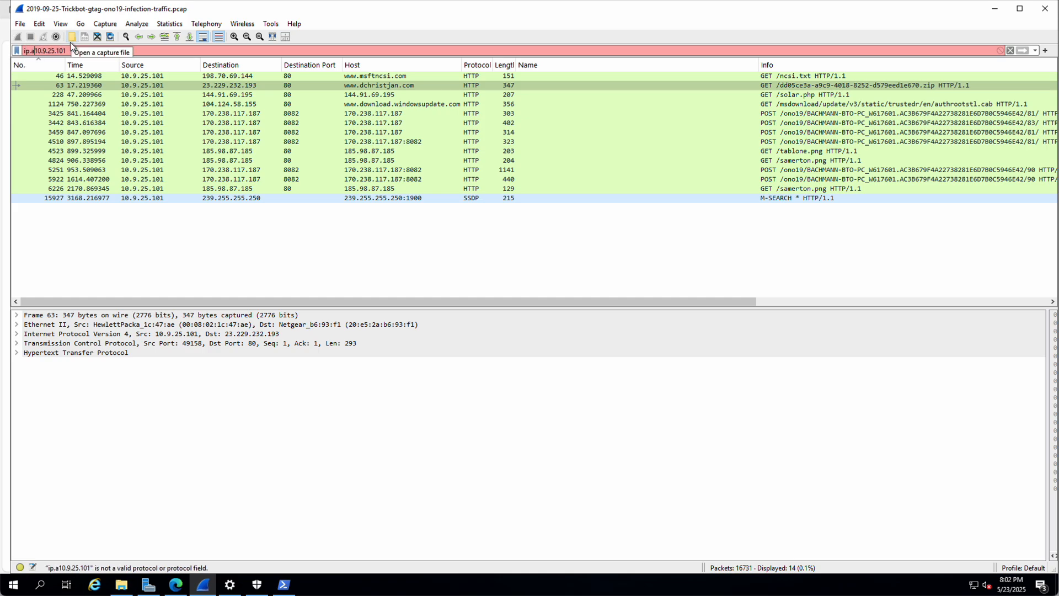
text(==)
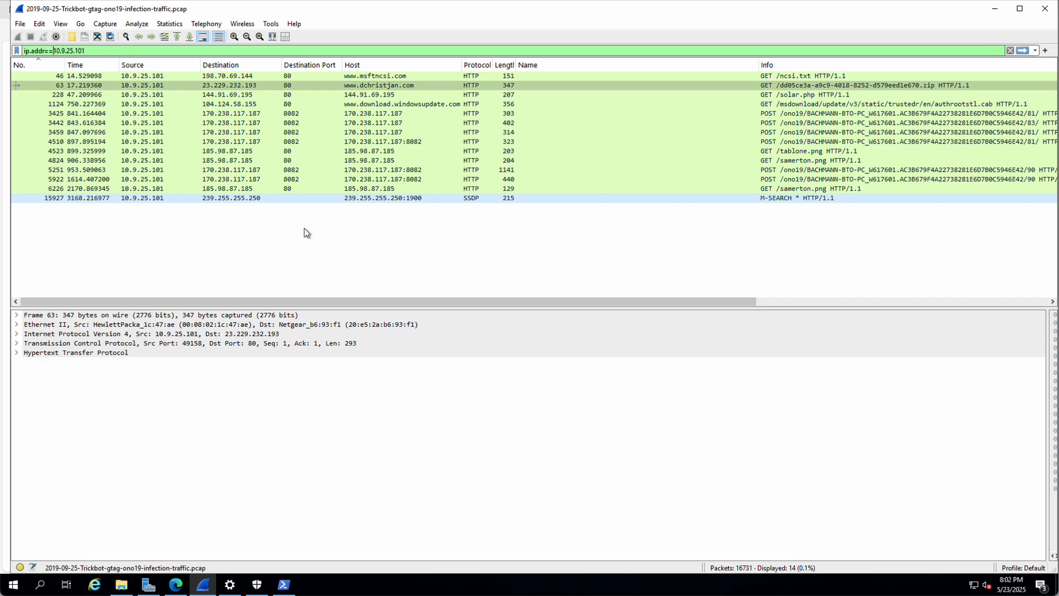
key(Return)
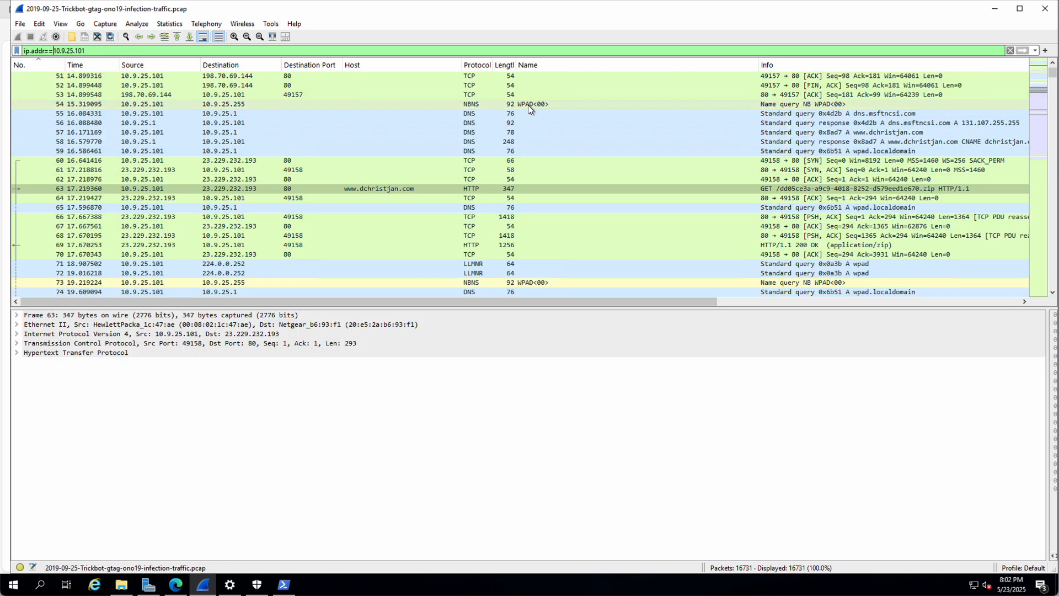
Step: Scroll through all 16731 matching packets to around packet 1185
scroll(528, 106, down, 13)
scroll(531, 116, down, 20)
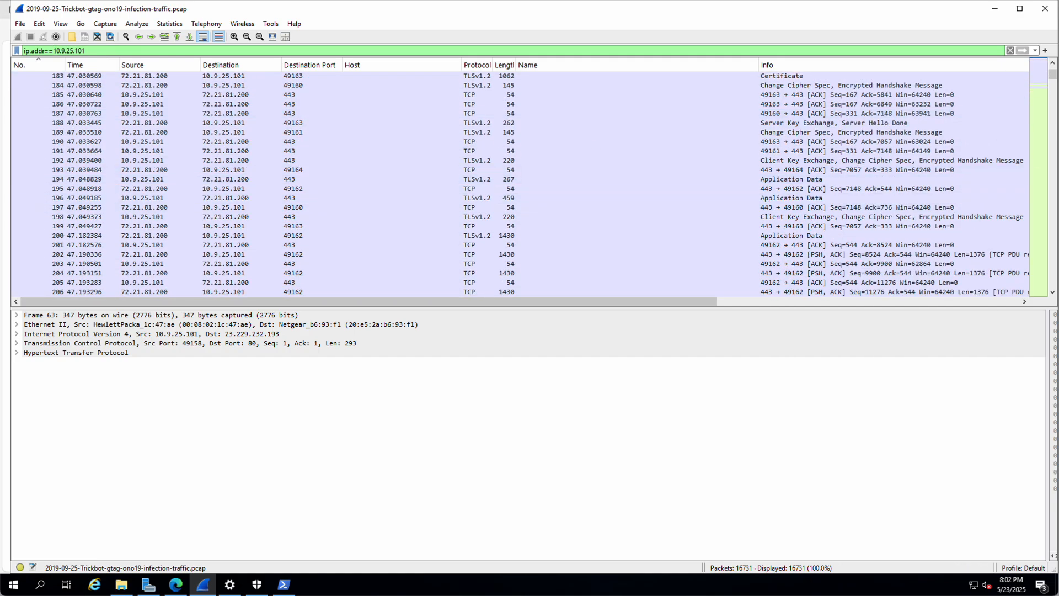
click(1051, 89)
drag(1052, 92, 1051, 140)
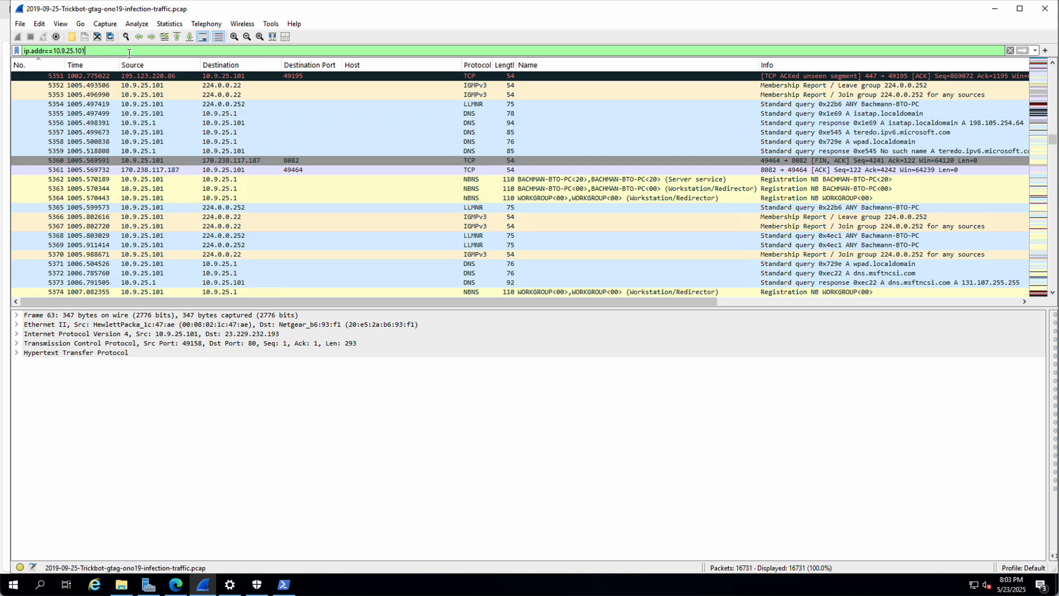
drag(127, 51, 2, 47)
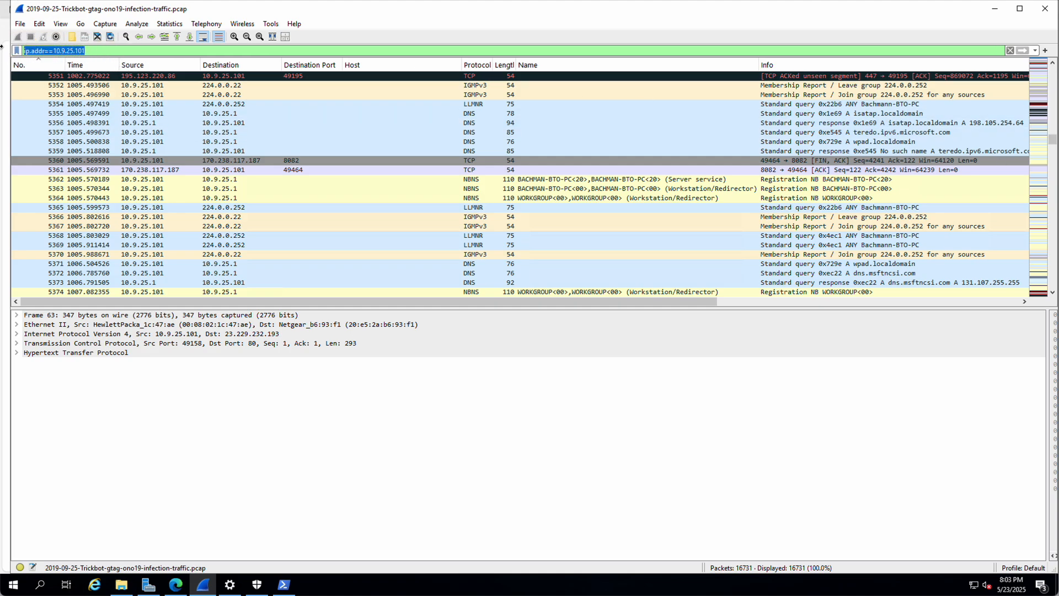
Step: Apply the kerberos filter, which matches 0 of 16731 packets
text(ker)
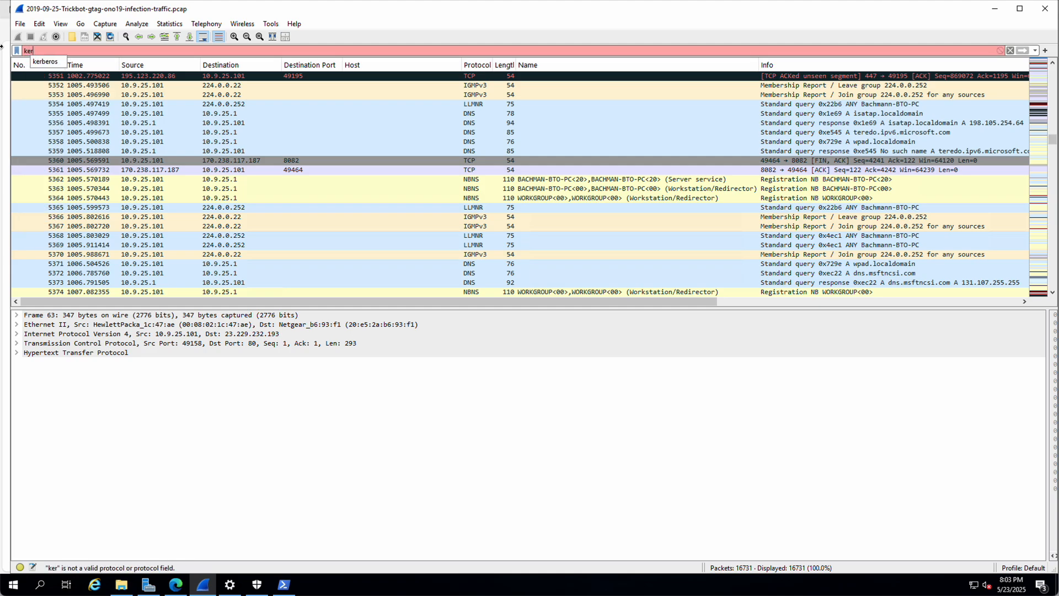
text(beros)
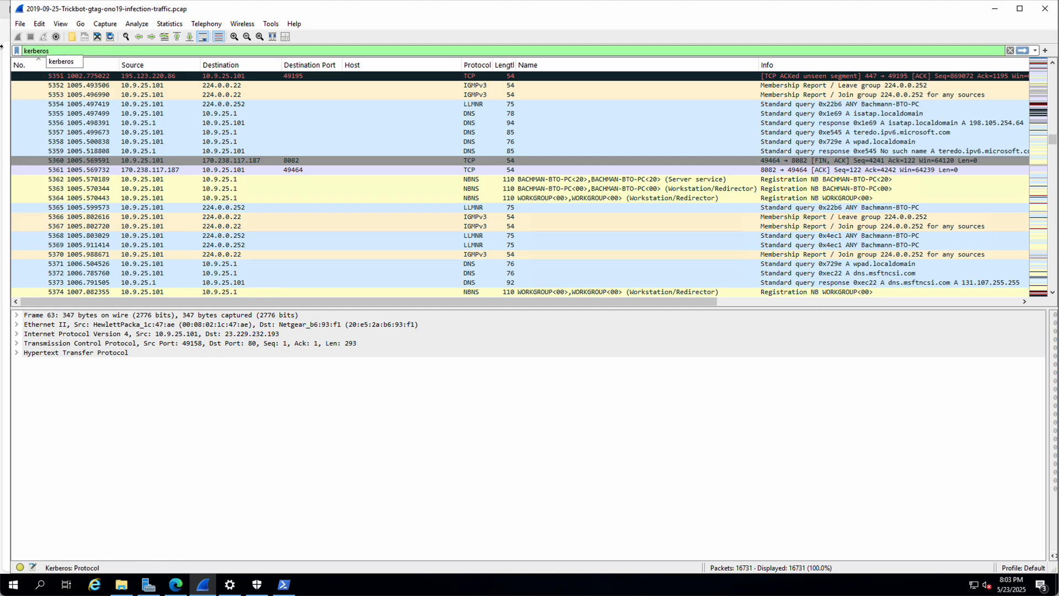
key(Return)
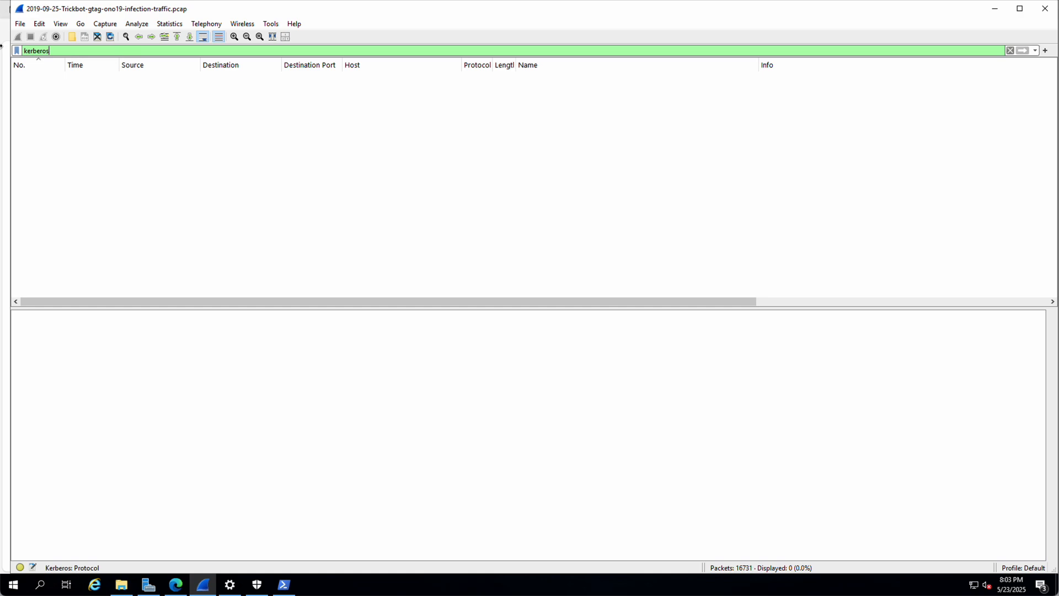
click(53, 52)
drag(53, 52, 8, 50)
click(131, 49)
Step: Replace the filter with dhcp, showing 2 of 16731 packets
key(BackSpace)
key(BackSpace)
key(BackSpace)
key(BackSpace)
key(BackSpace)
key(BackSpace)
key(BackSpace)
key(BackSpace)
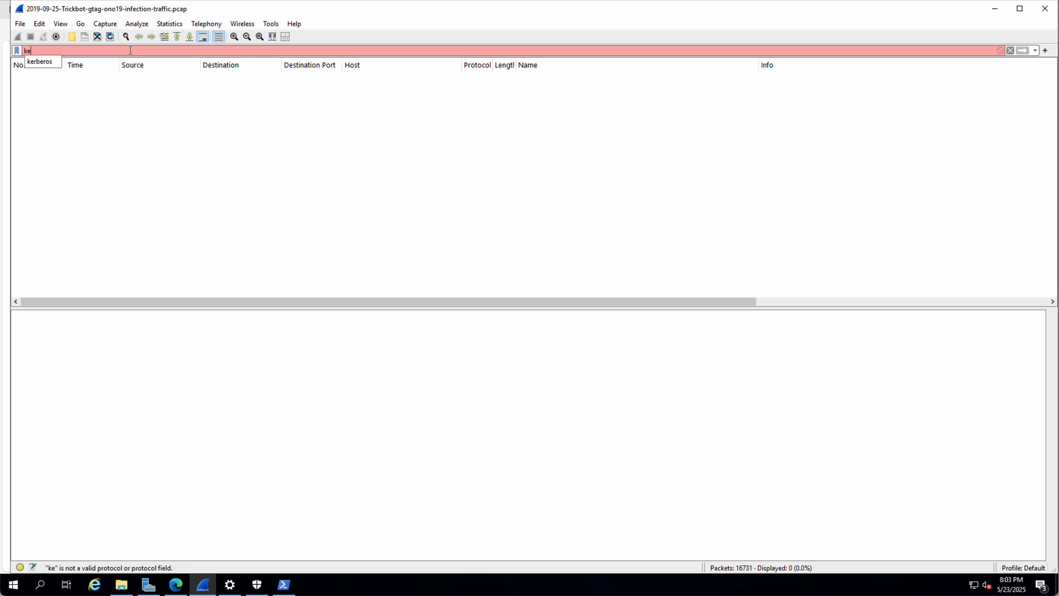
text(dhcp)
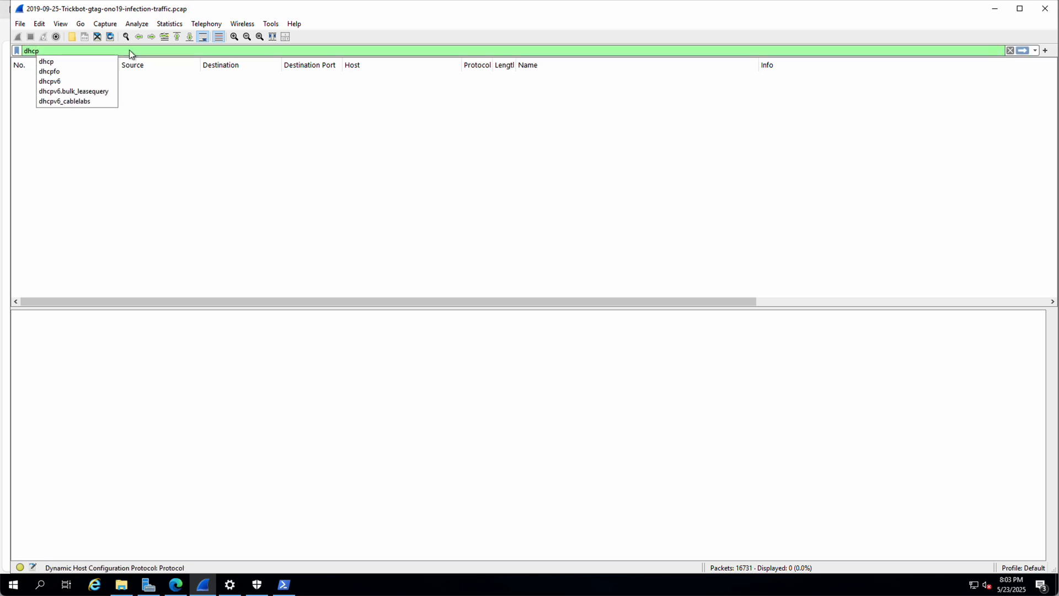
key(Return)
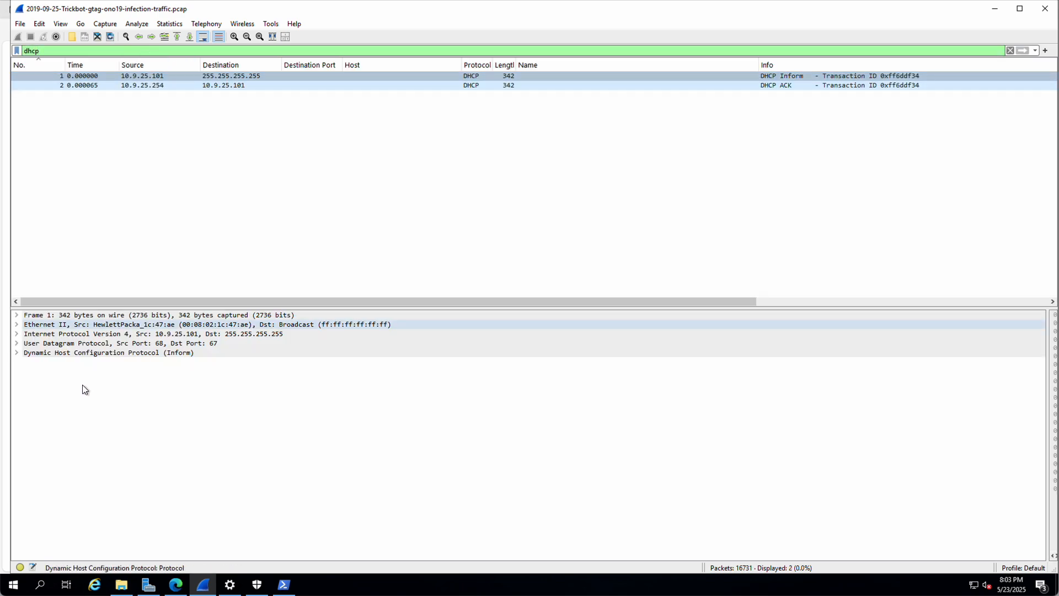
Step: Add the DHCP Option (12) Host Name field as a column and narrow the Name column
click(16, 352)
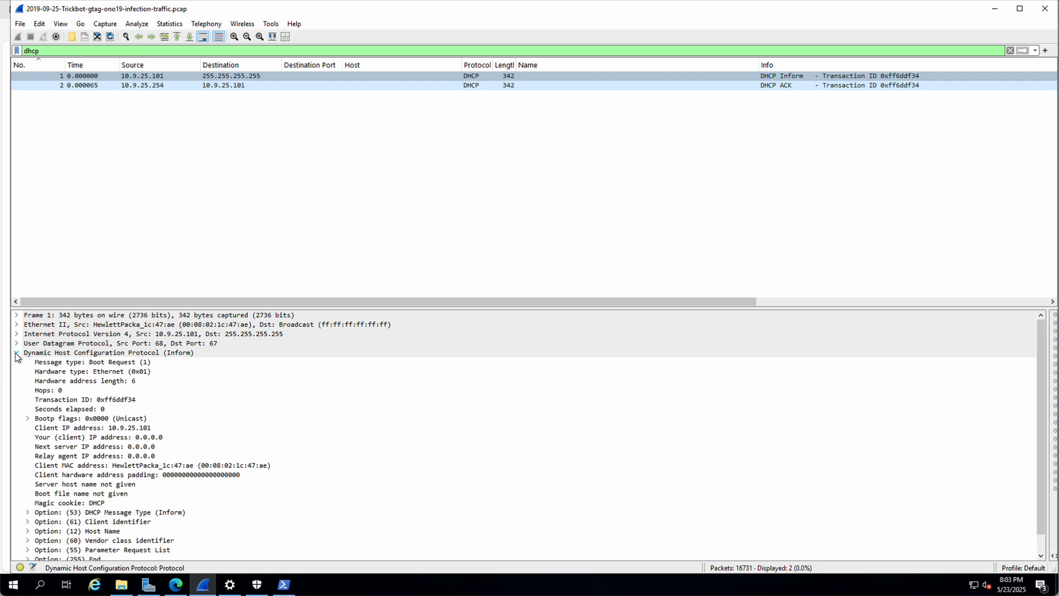
scroll(107, 436, down, 1)
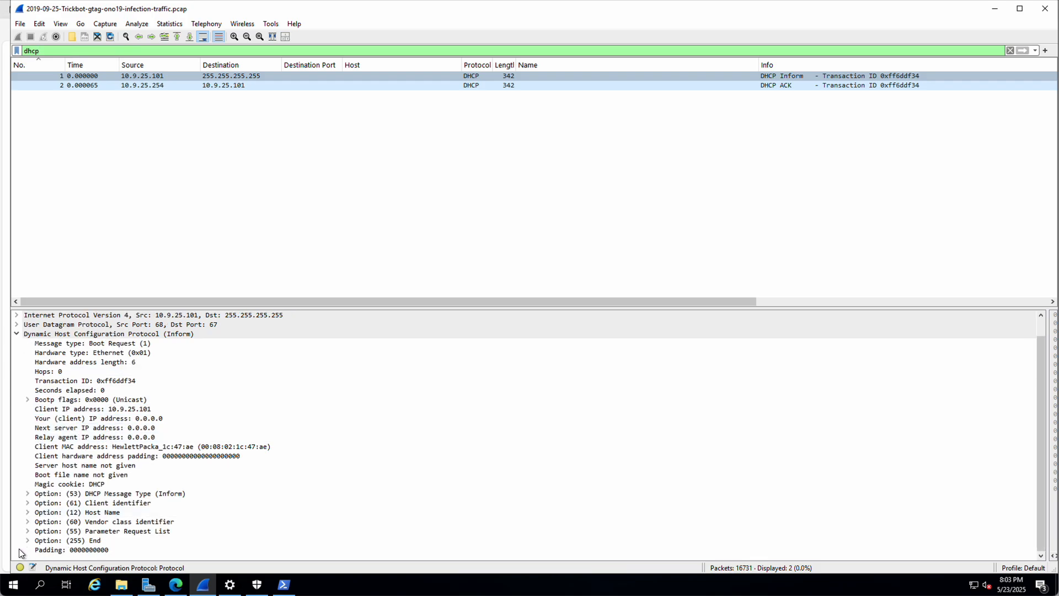
click(27, 512)
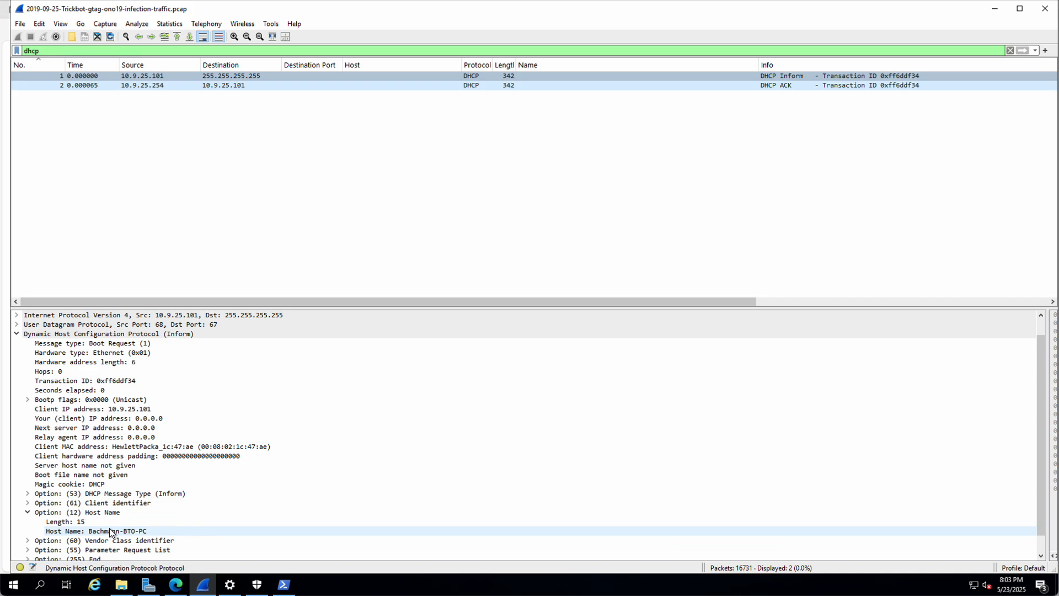
click(79, 533)
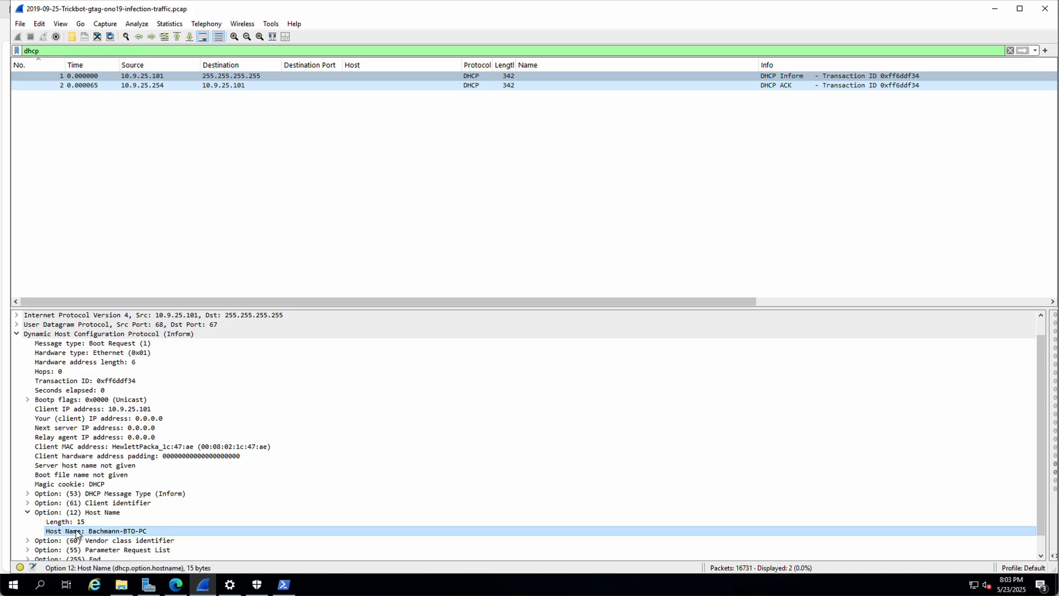
right_click(77, 531)
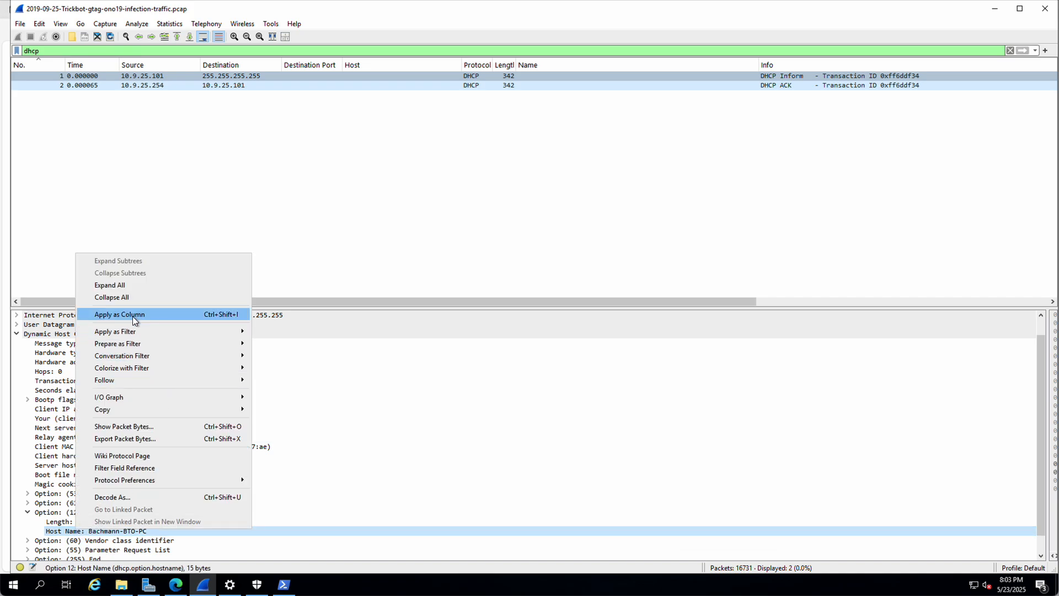
click(132, 316)
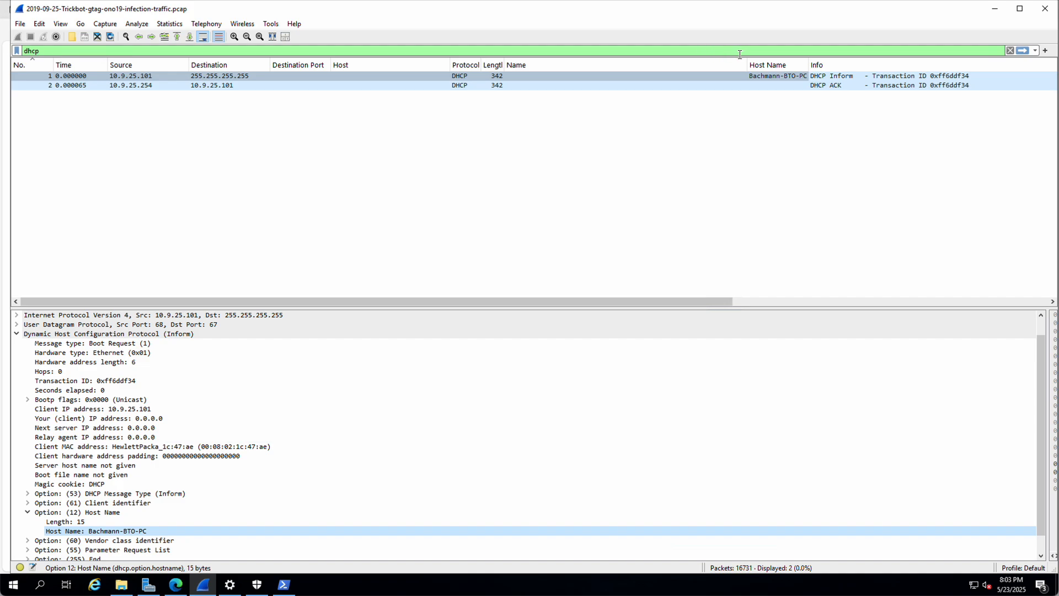
drag(747, 64, 780, 64)
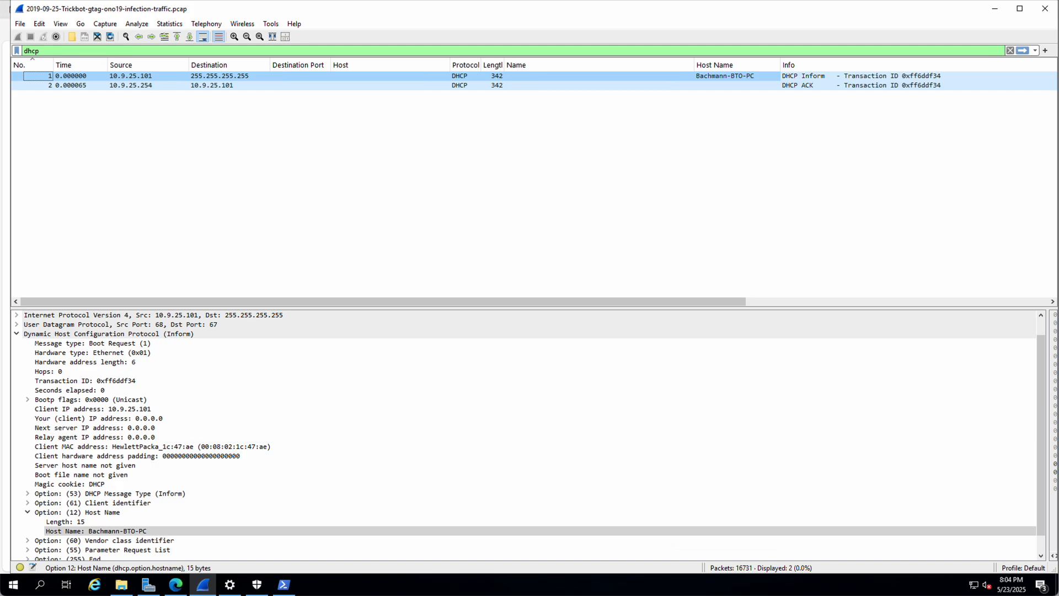
click(176, 586)
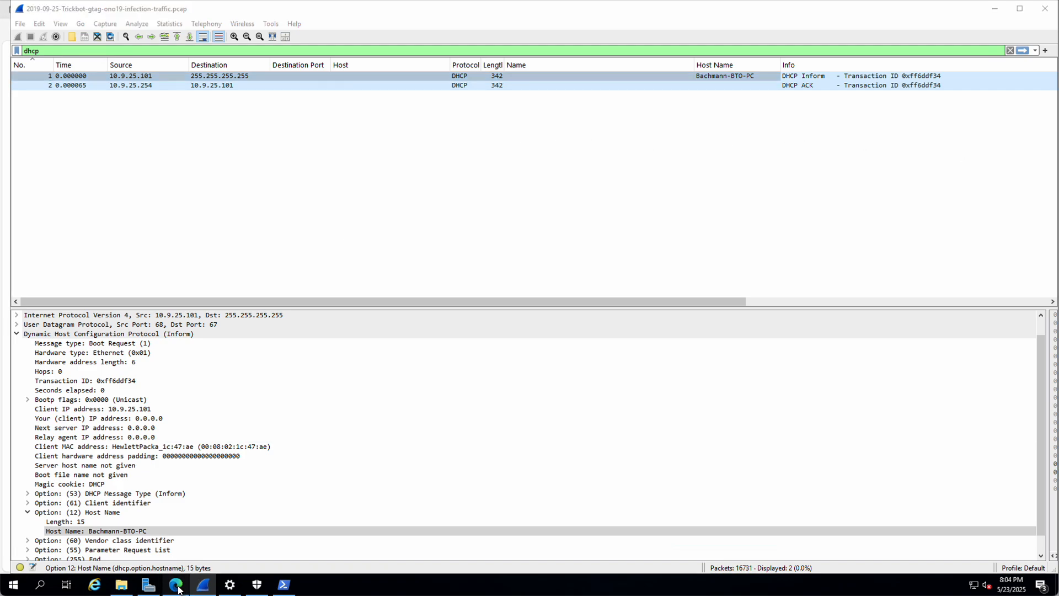
Step: Scroll the Trickbot tutorial to its Conclusion and open 'Identifying Hosts and Users'
scroll(257, 237, down, 20)
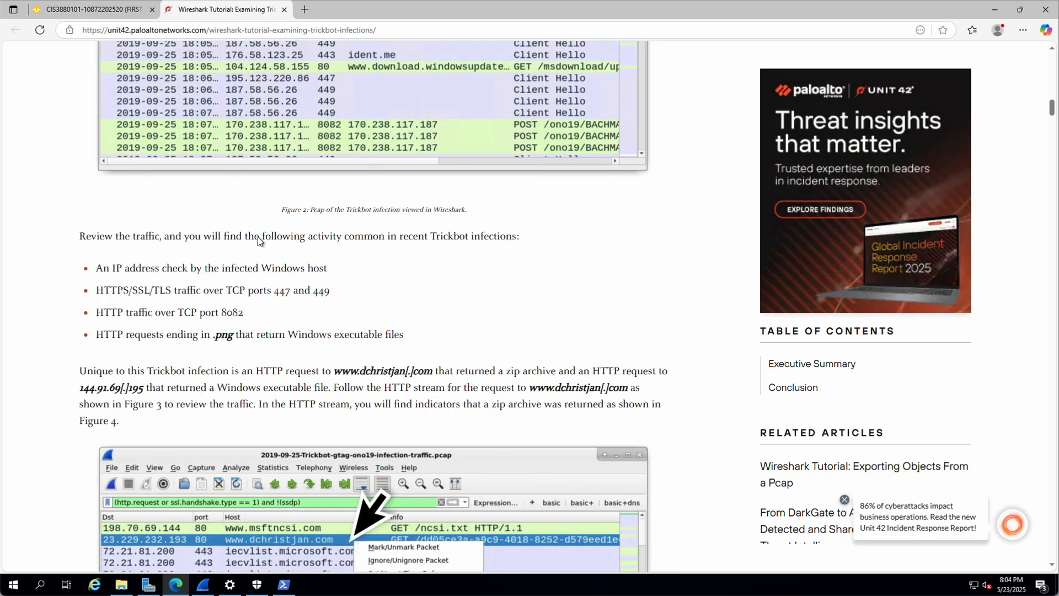
scroll(257, 237, down, 20)
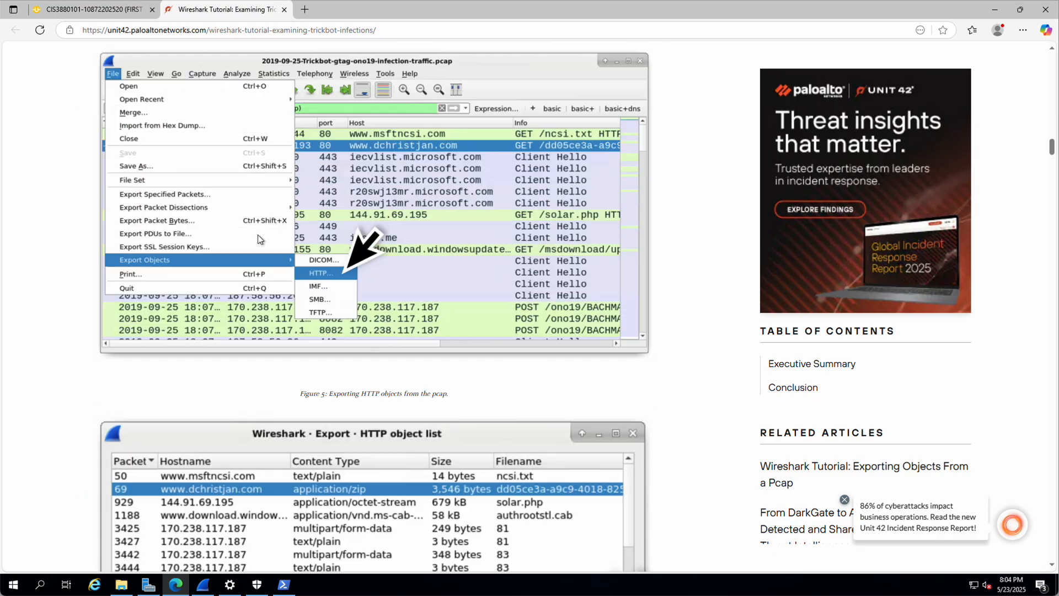
scroll(258, 238, down, 20)
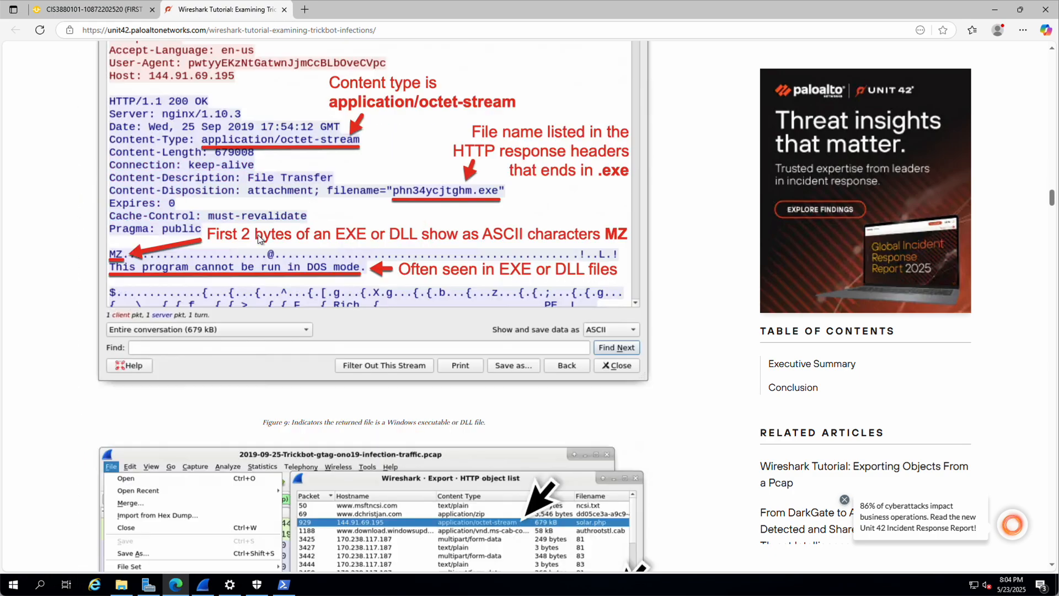
scroll(257, 238, down, 20)
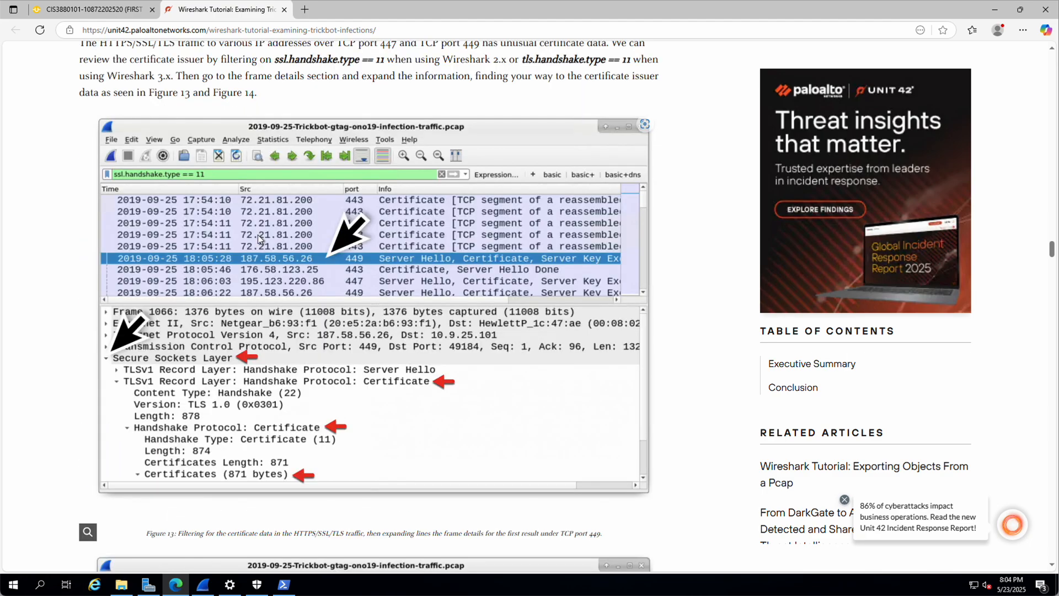
scroll(257, 234, down, 20)
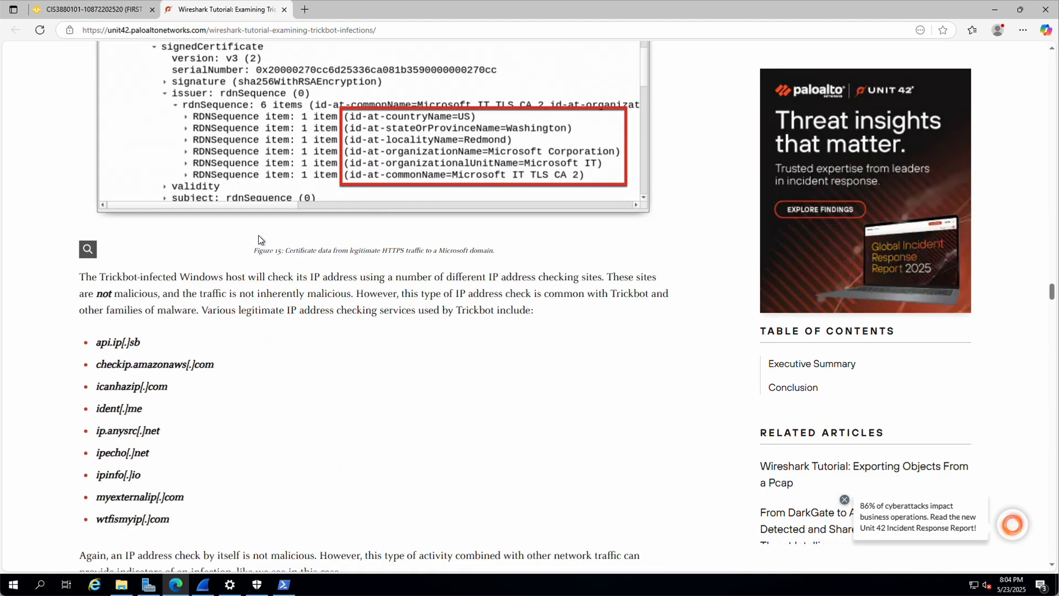
scroll(257, 236, down, 20)
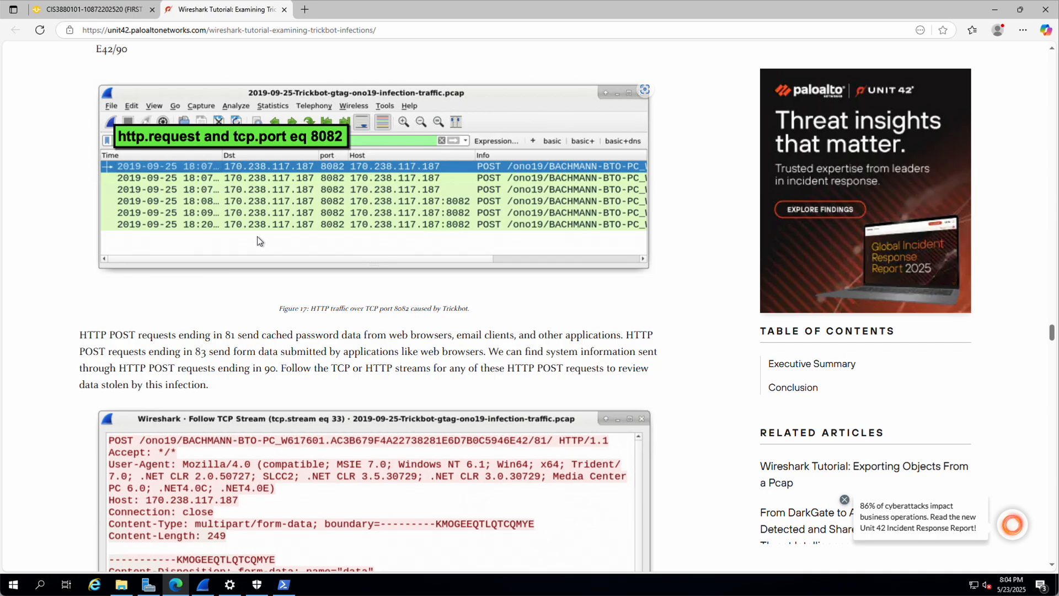
scroll(258, 241, down, 20)
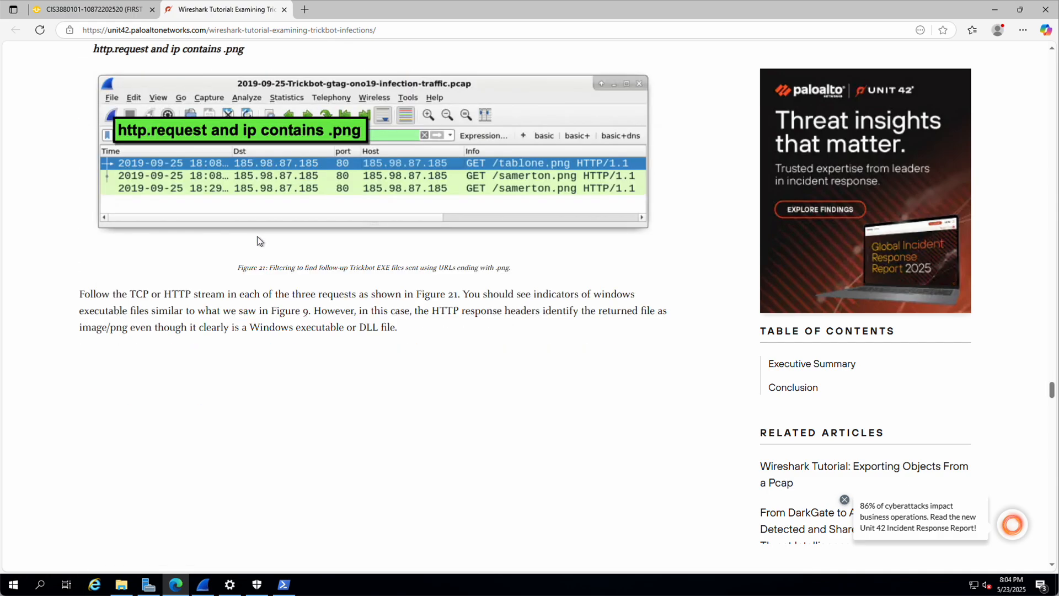
scroll(258, 240, down, 20)
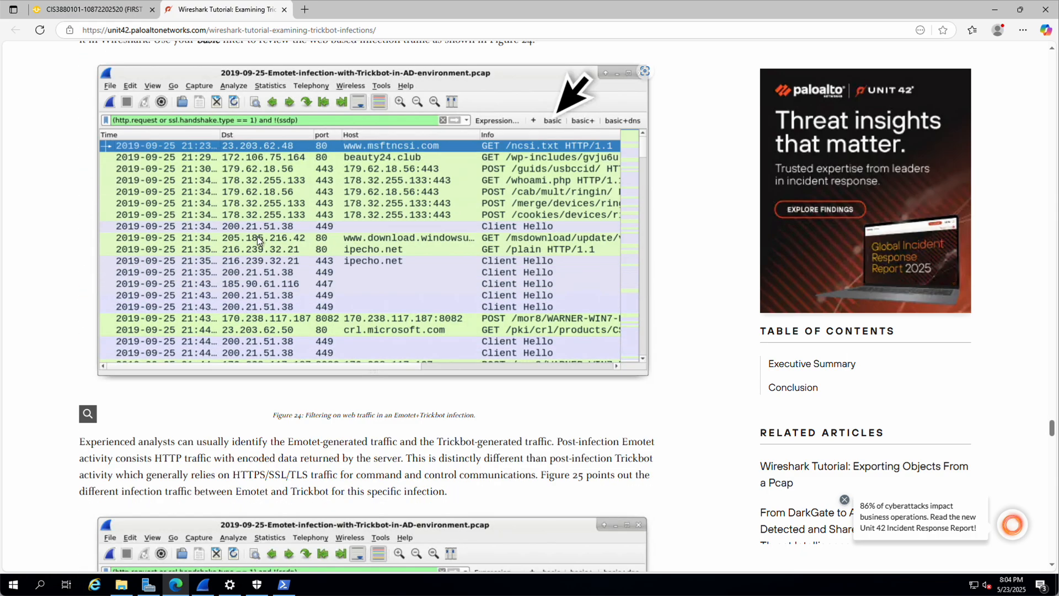
scroll(257, 236, down, 20)
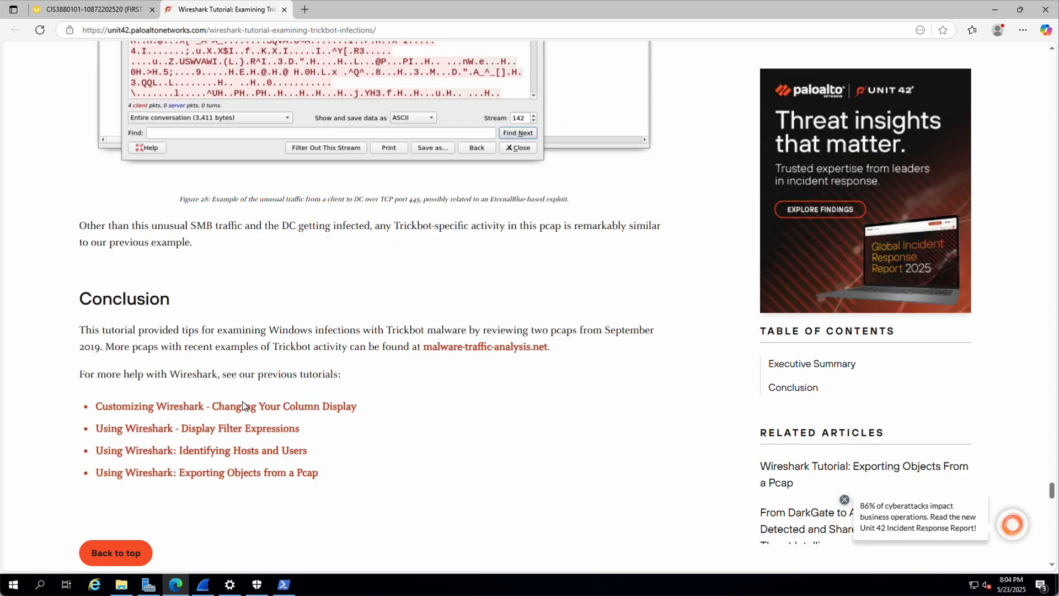
click(243, 455)
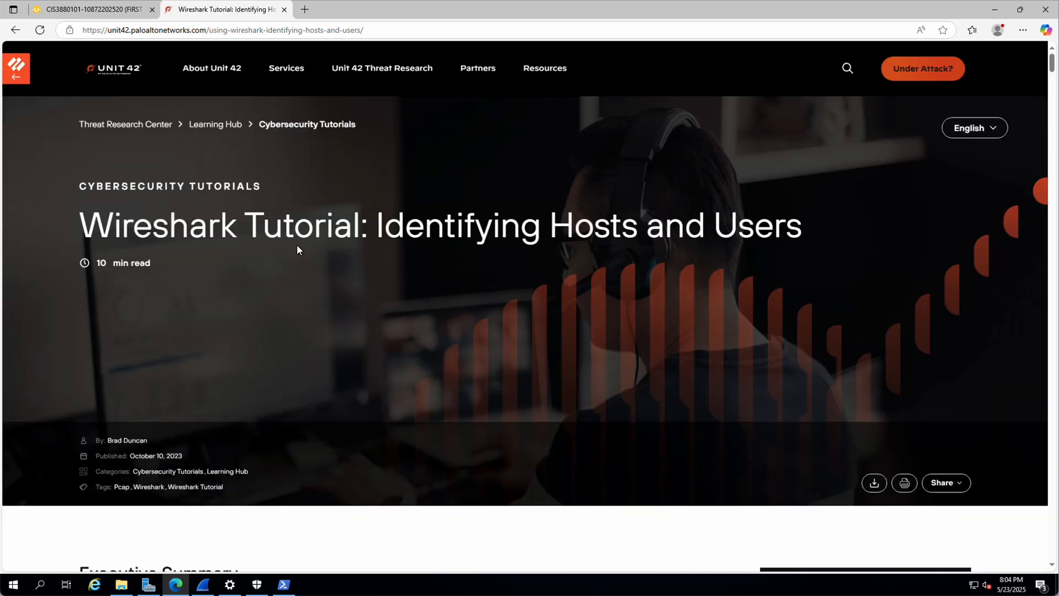
Step: Scroll through the opening sections of the Identifying Hosts and Users tutorial
scroll(297, 245, down, 10)
scroll(301, 241, down, 10)
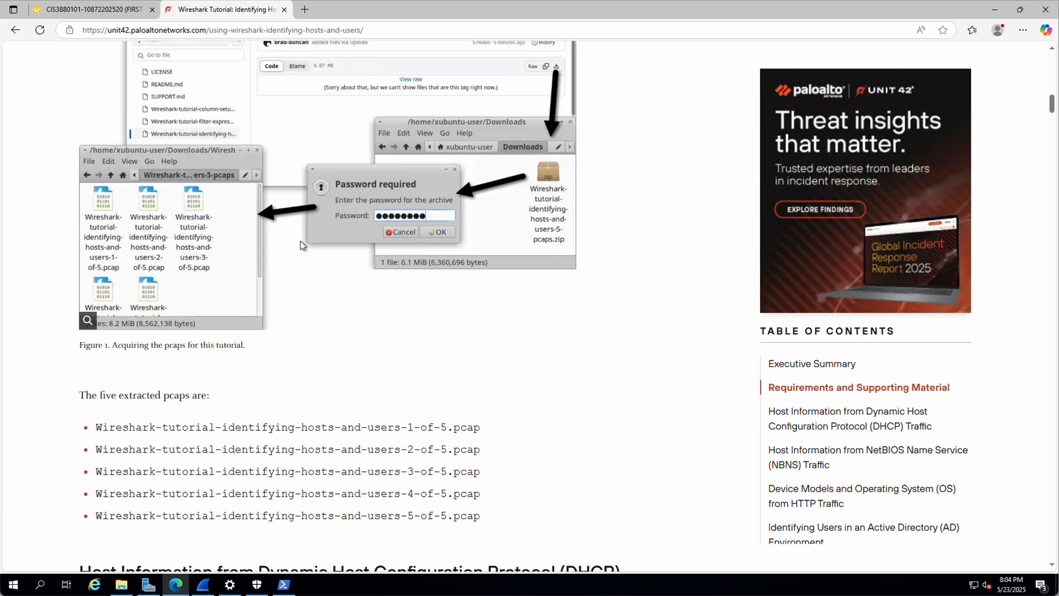
scroll(301, 240, down, 9)
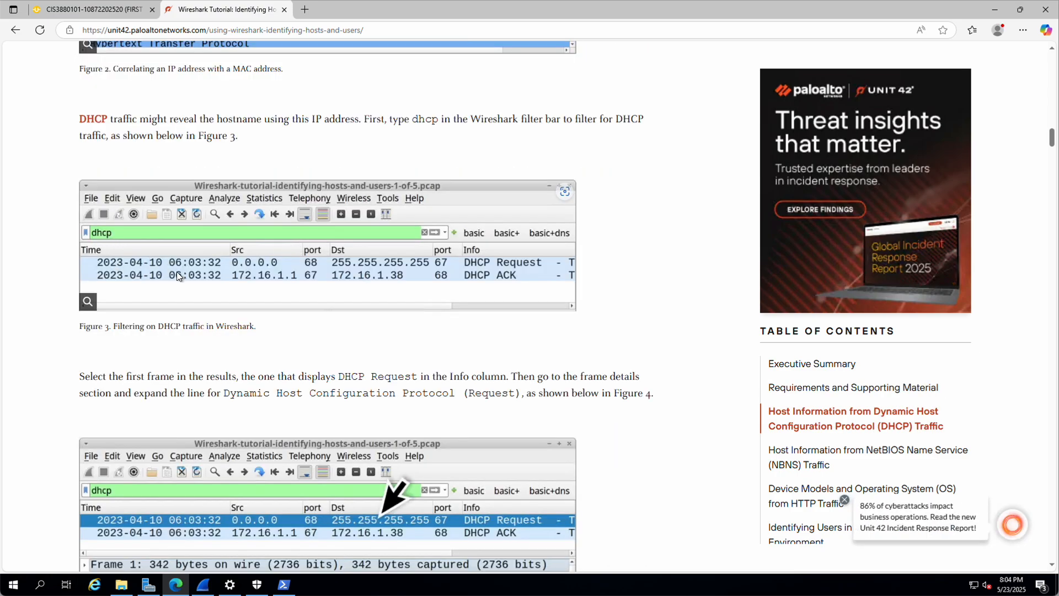
scroll(181, 276, down, 8)
scroll(181, 278, down, 14)
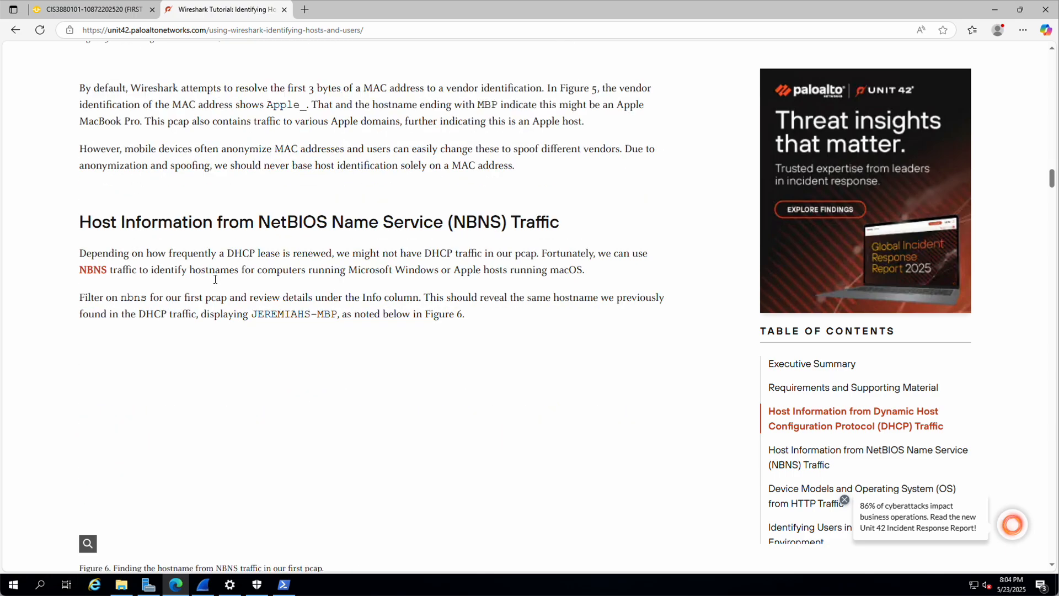
scroll(322, 293, down, 3)
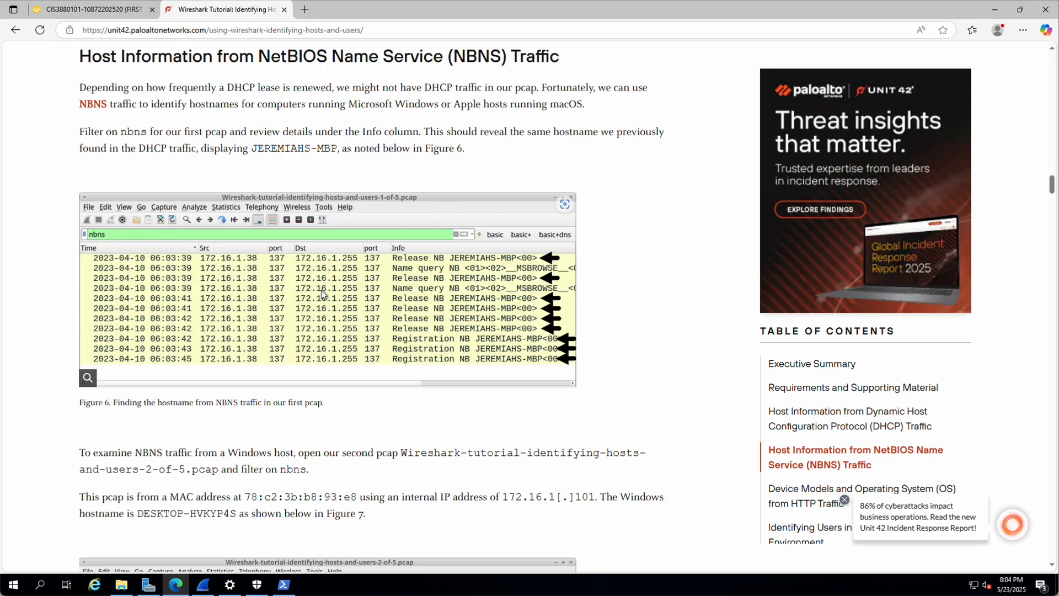
scroll(321, 290, down, 10)
scroll(322, 293, down, 8)
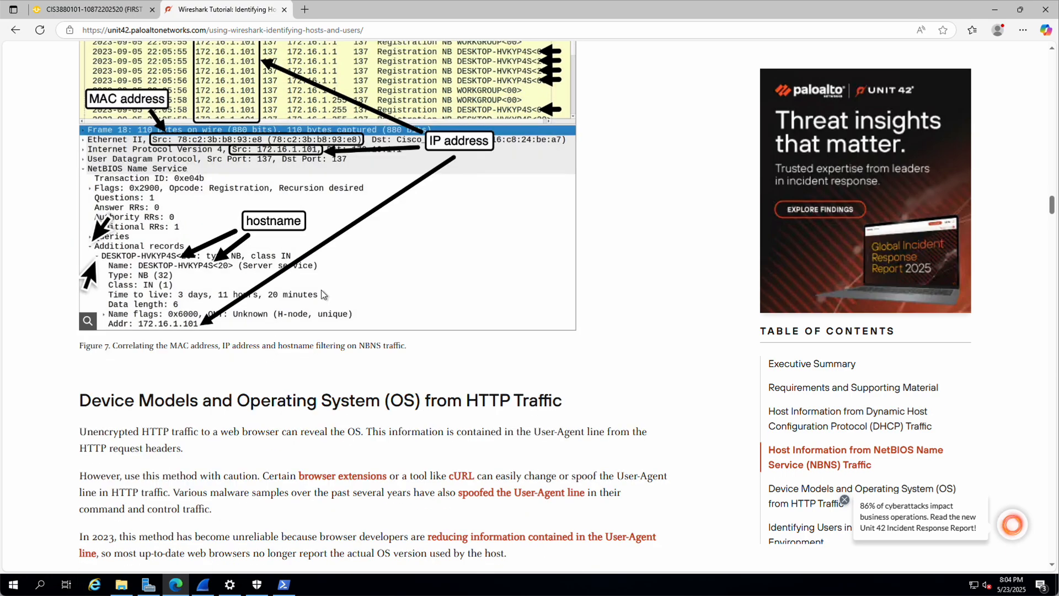
scroll(321, 289, down, 5)
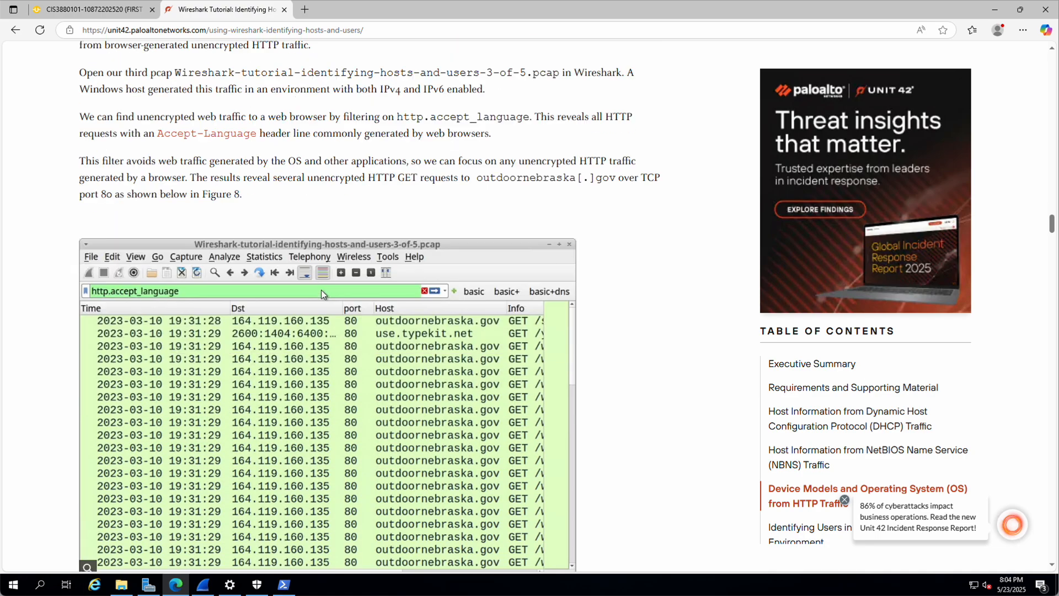
scroll(321, 289, up, 4)
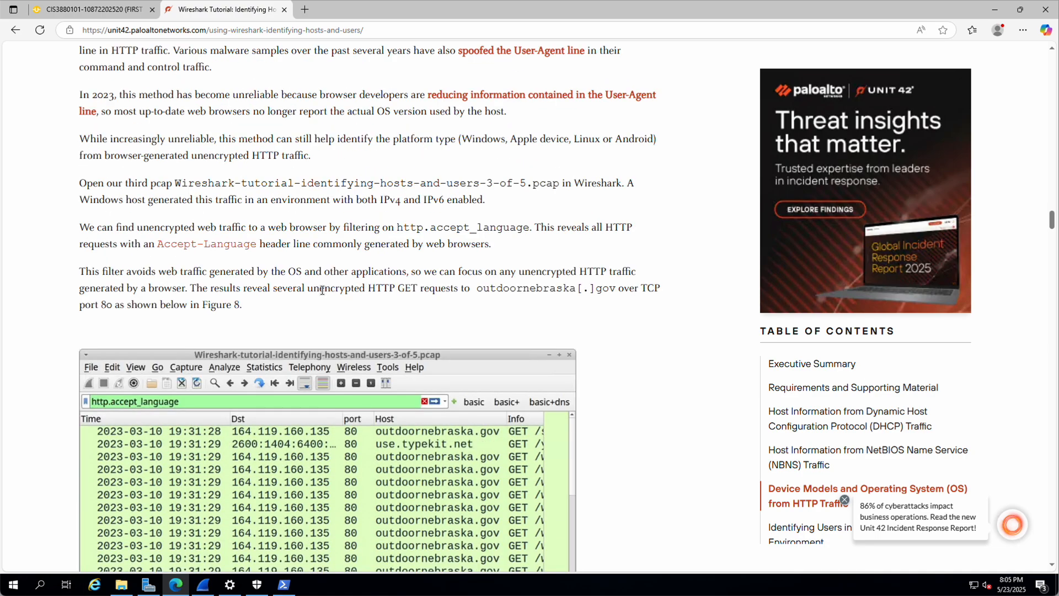
scroll(322, 290, up, 2)
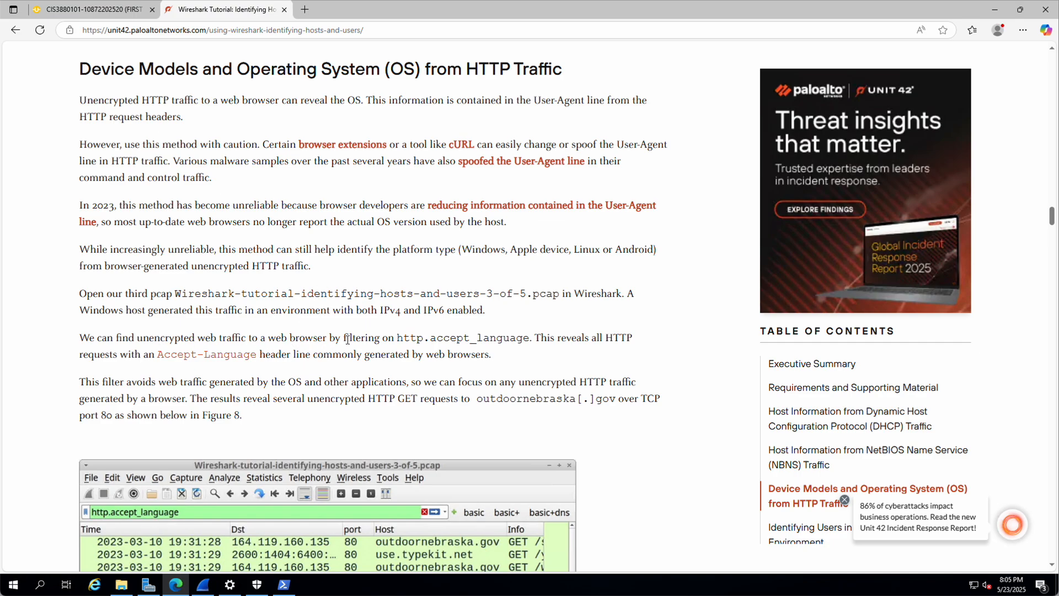
Step: Scroll on to the Figure 10 User-Agent stream example and Table 1
scroll(356, 353, down, 5)
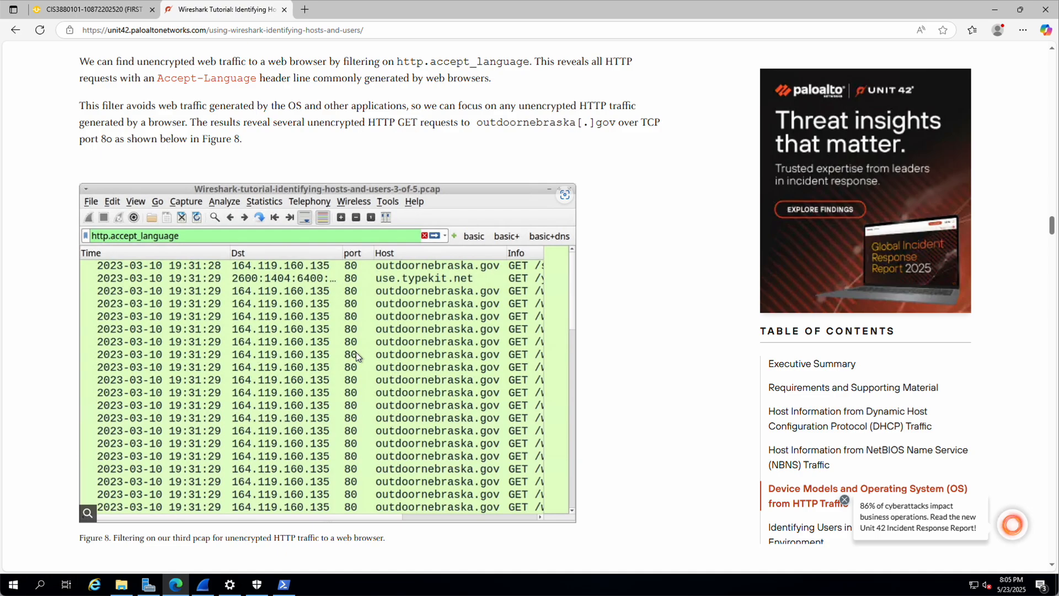
scroll(356, 354, down, 3)
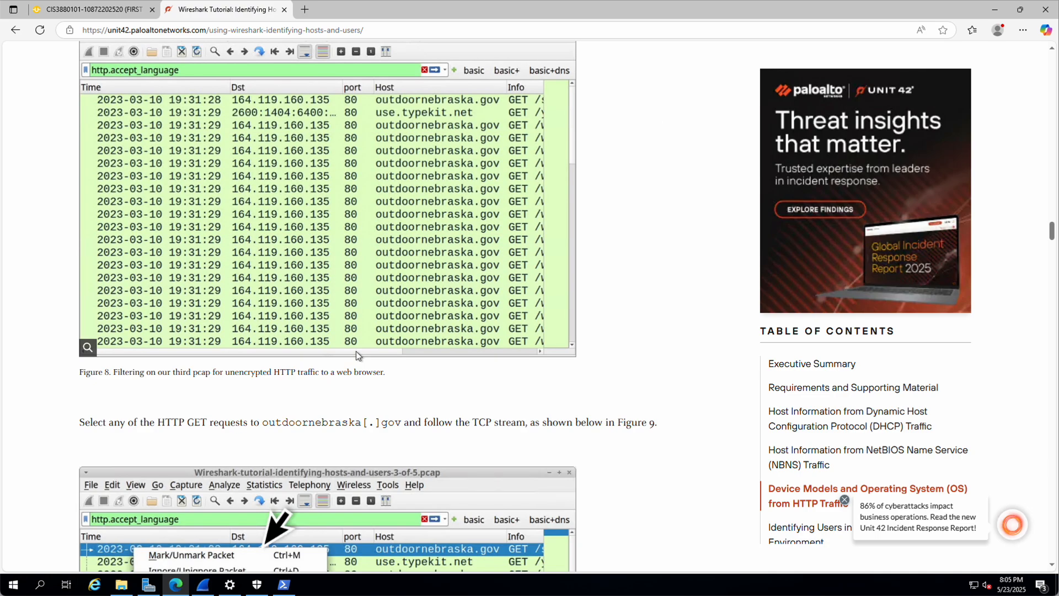
scroll(356, 351, down, 5)
scroll(357, 350, down, 6)
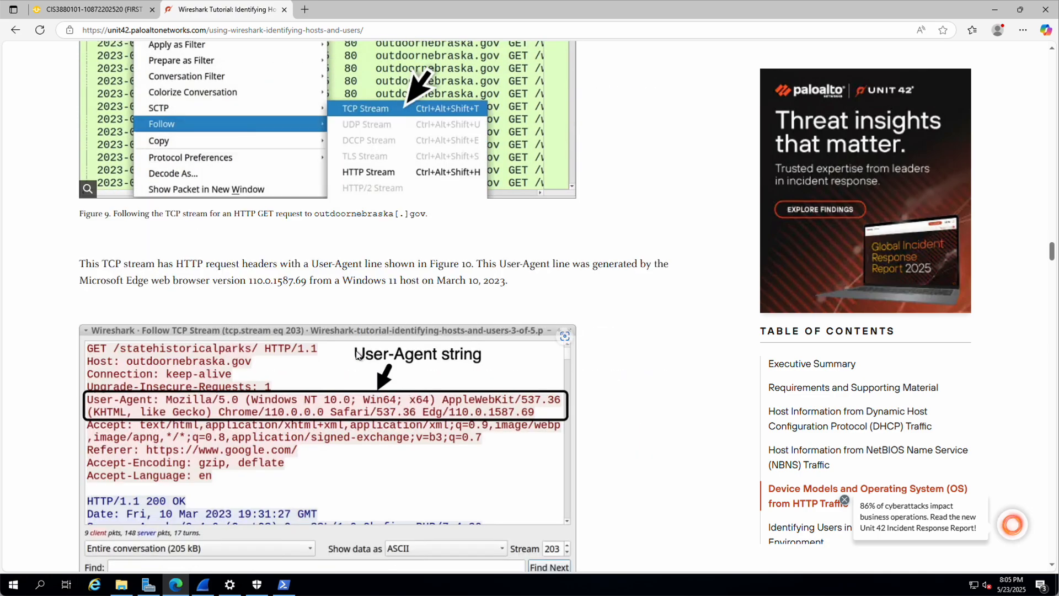
scroll(356, 353, down, 5)
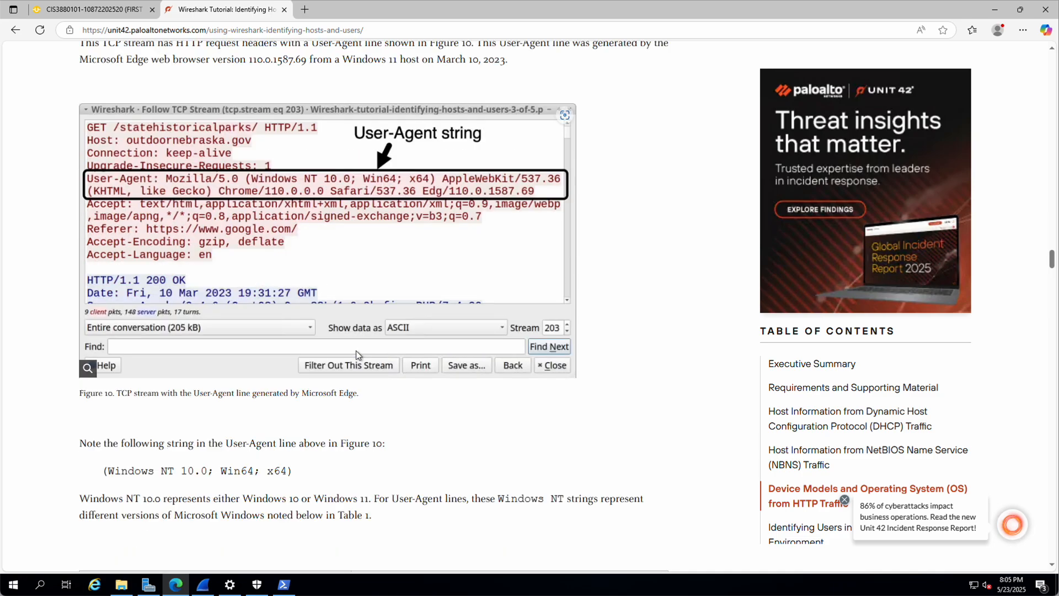
click(203, 584)
Step: Replace the dhcp display filter with http.request and apply it
drag(53, 50, 7, 51)
text(htt)
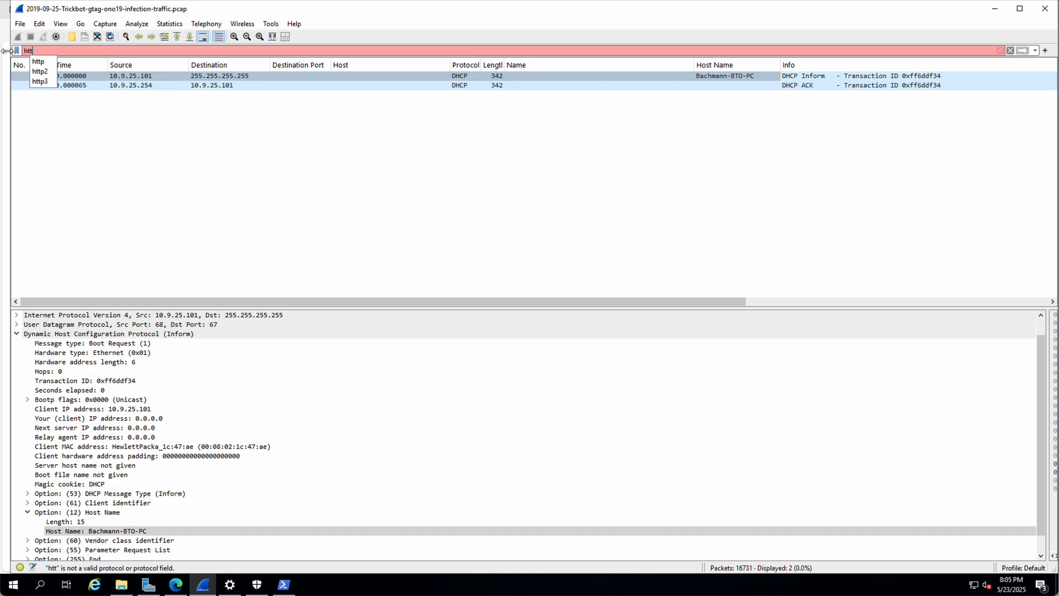
text(p.request)
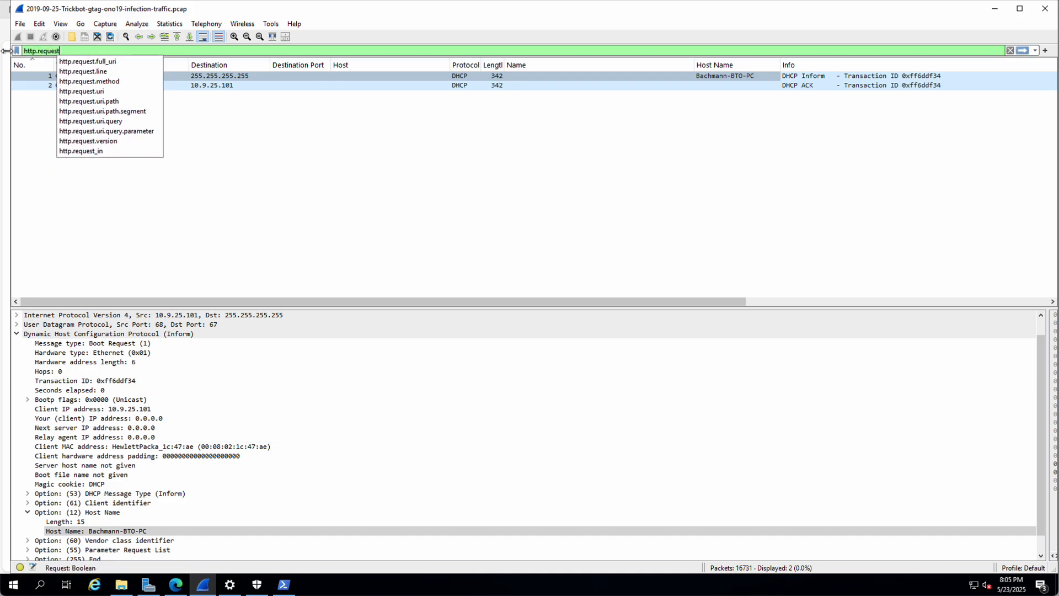
key(Return)
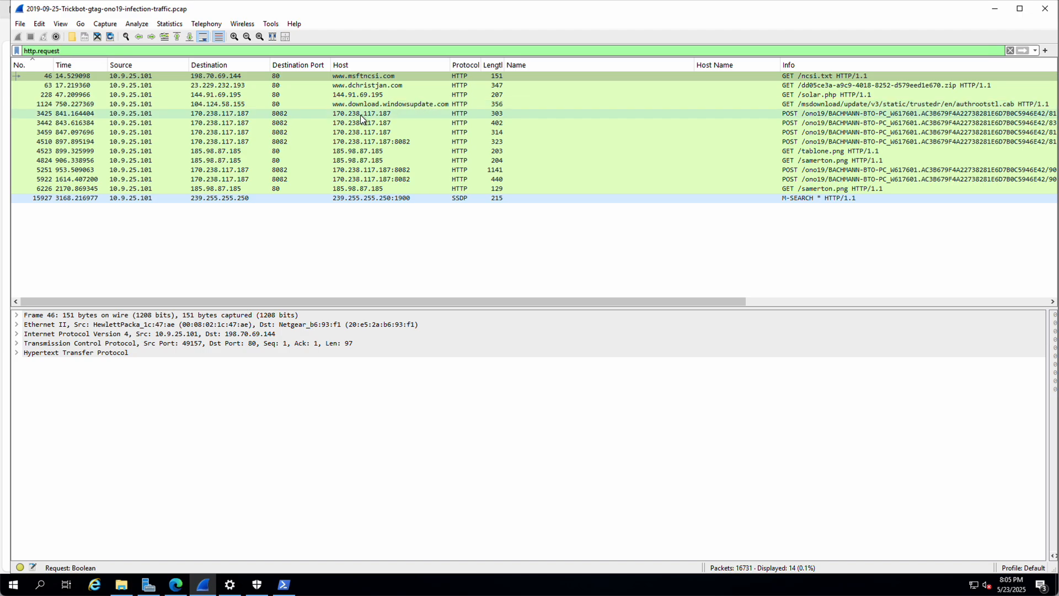
right_click(287, 77)
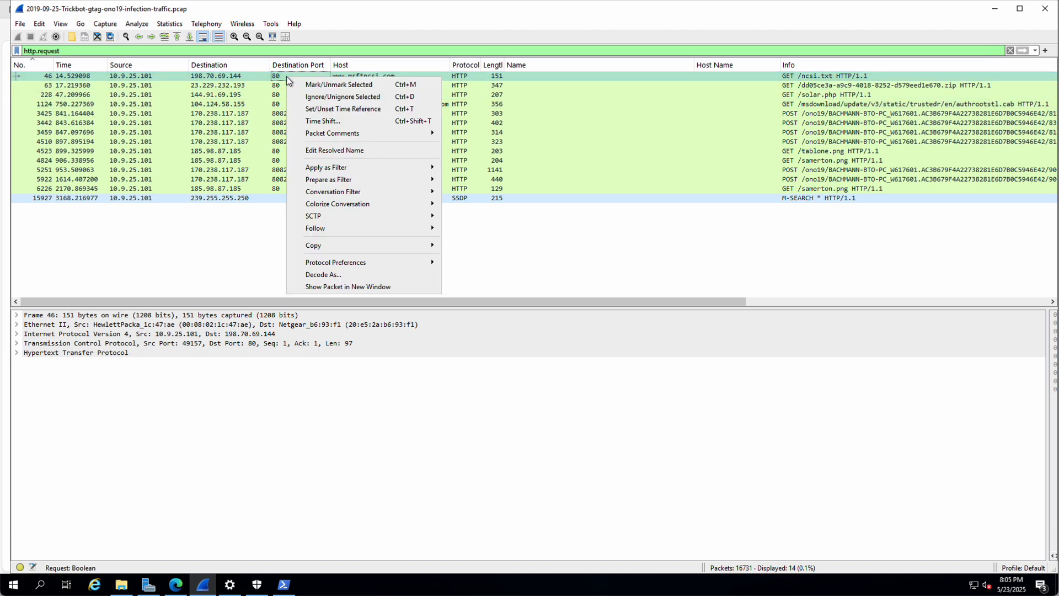
click(284, 78)
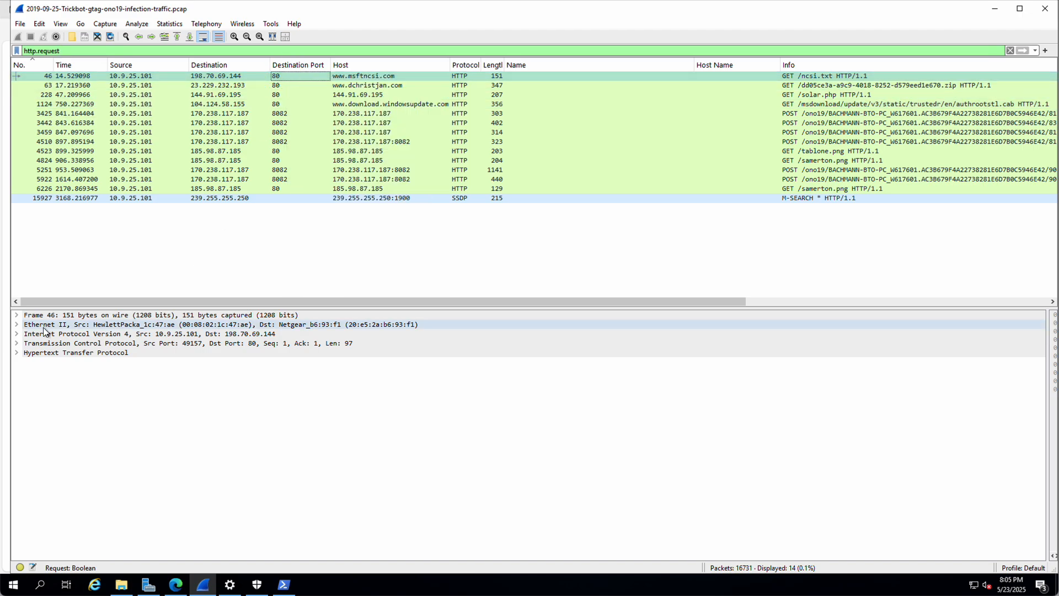
click(16, 353)
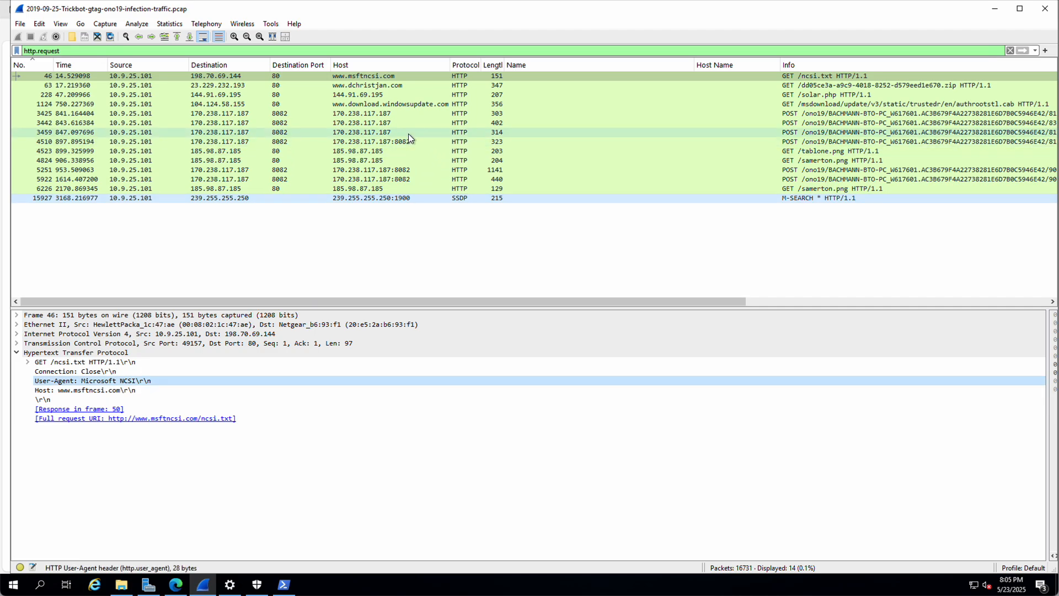
click(379, 86)
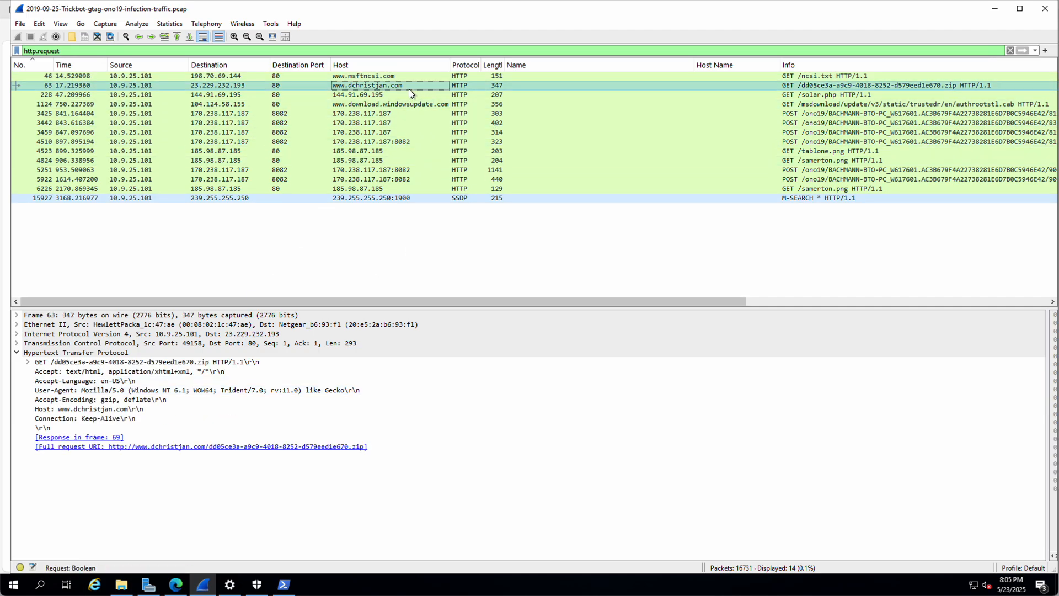
right_click(392, 85)
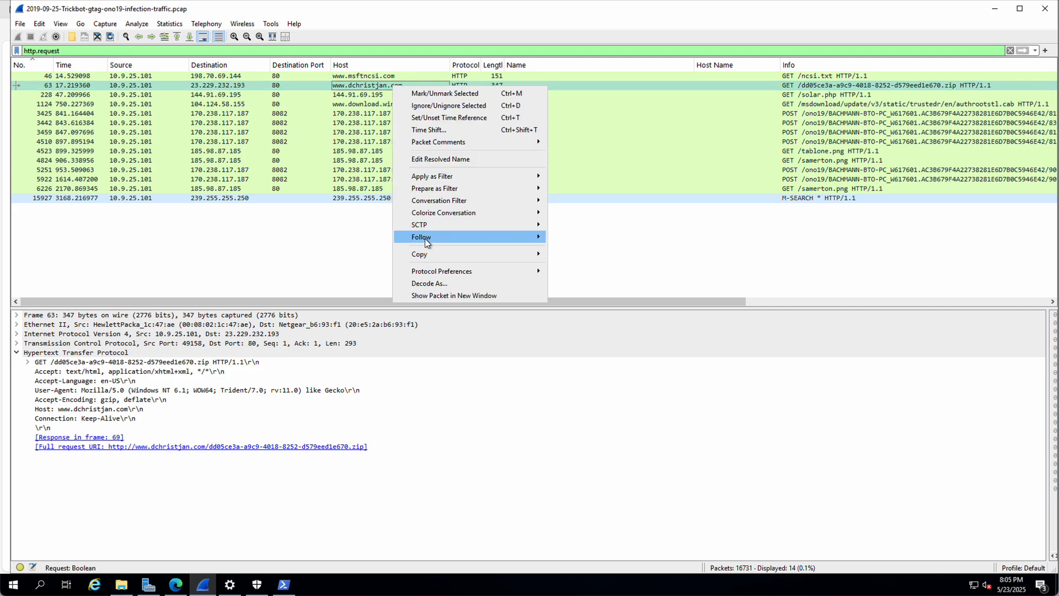
mouse_move(424, 237)
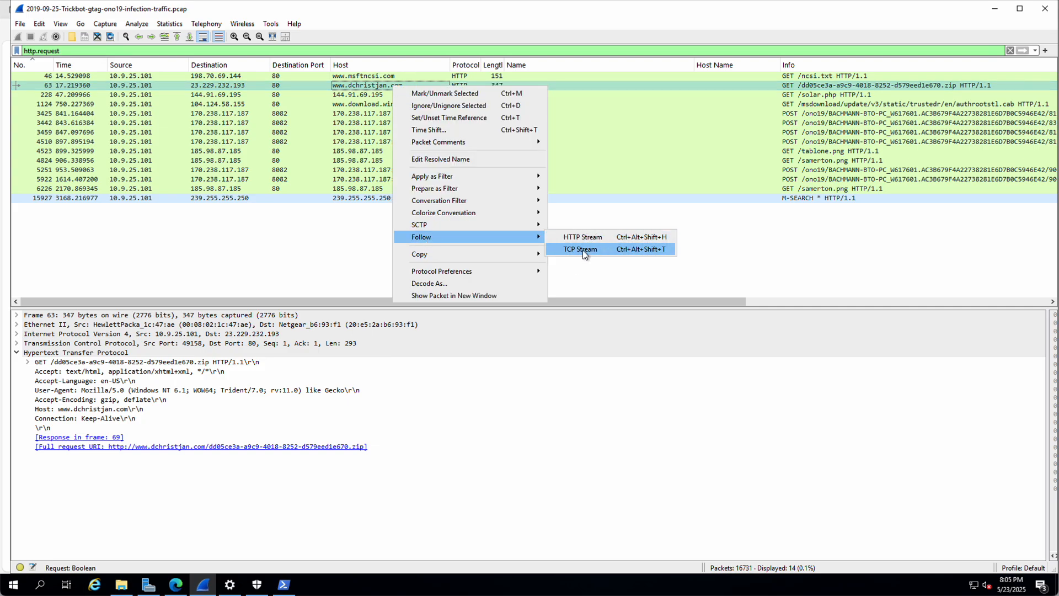
click(582, 250)
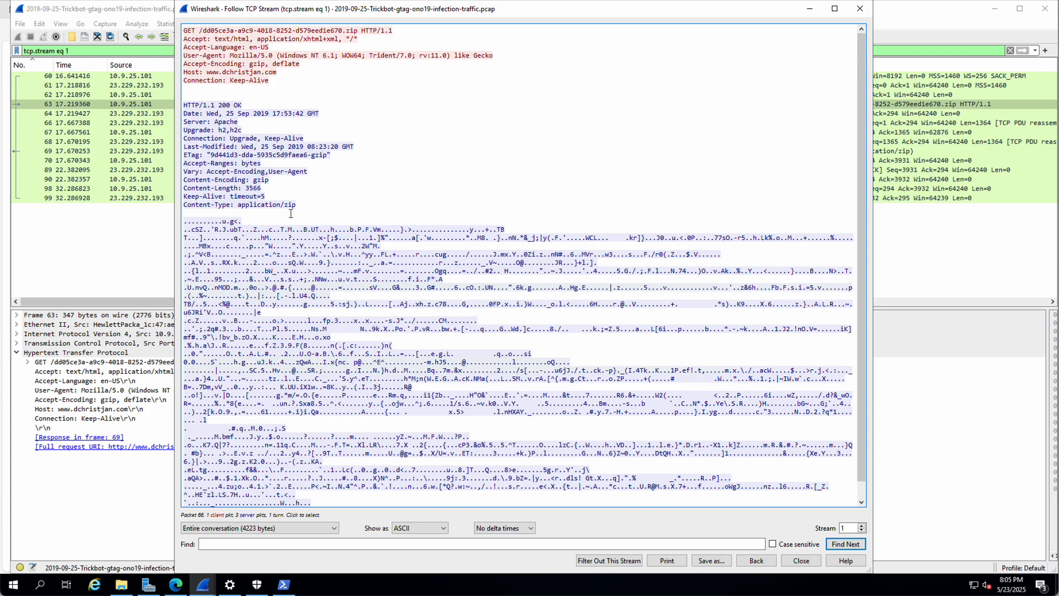
scroll(227, 160, down, 1)
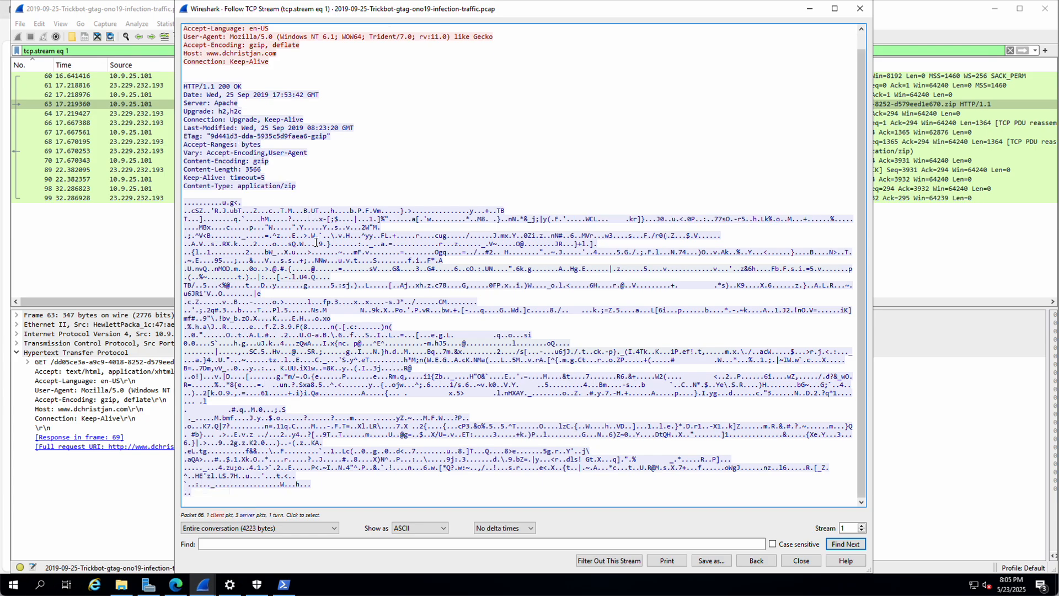
scroll(227, 160, up, 1)
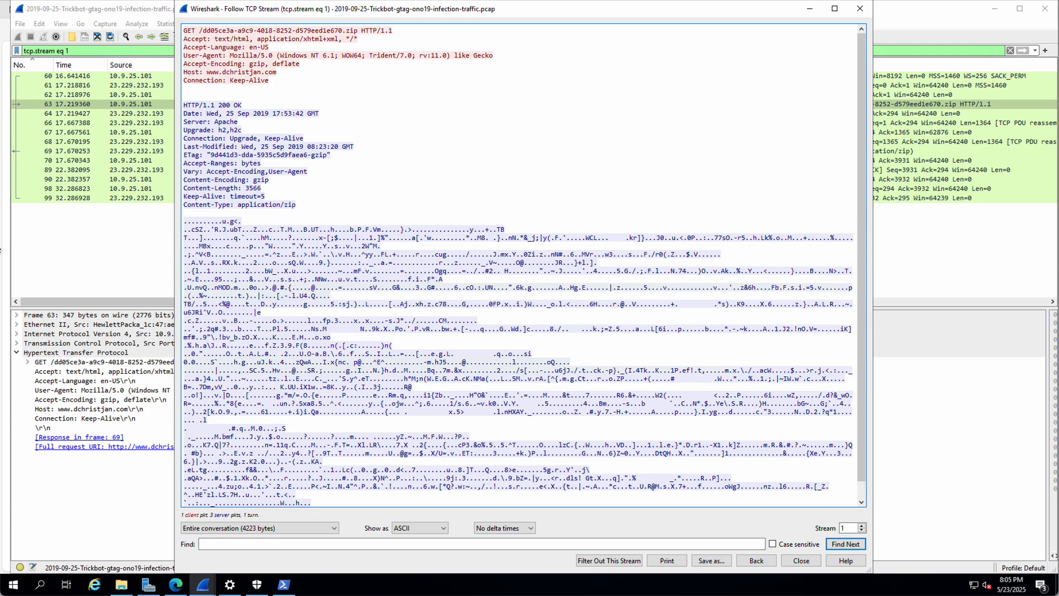
Step: Check the Unit 42 tutorial in Edge, then return to the main Trickbot capture window
click(175, 584)
scroll(339, 312, up, 5)
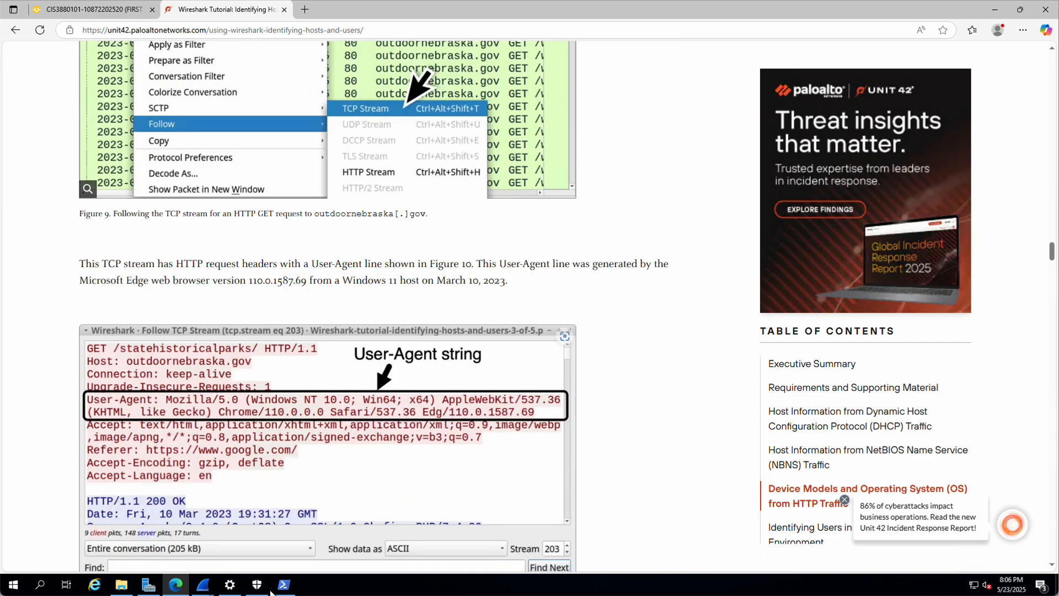
mouse_move(202, 584)
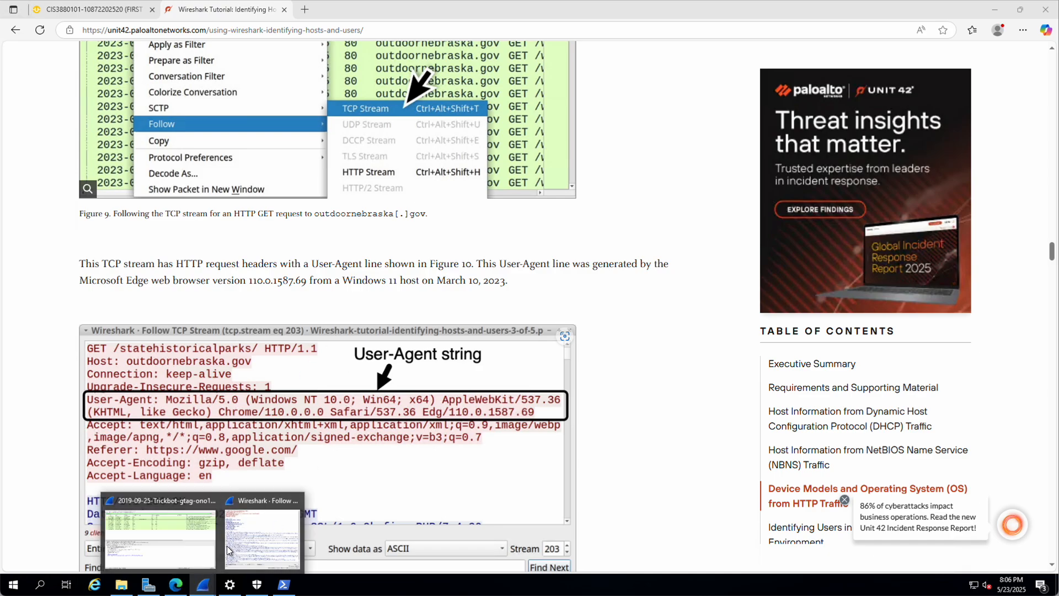
click(207, 543)
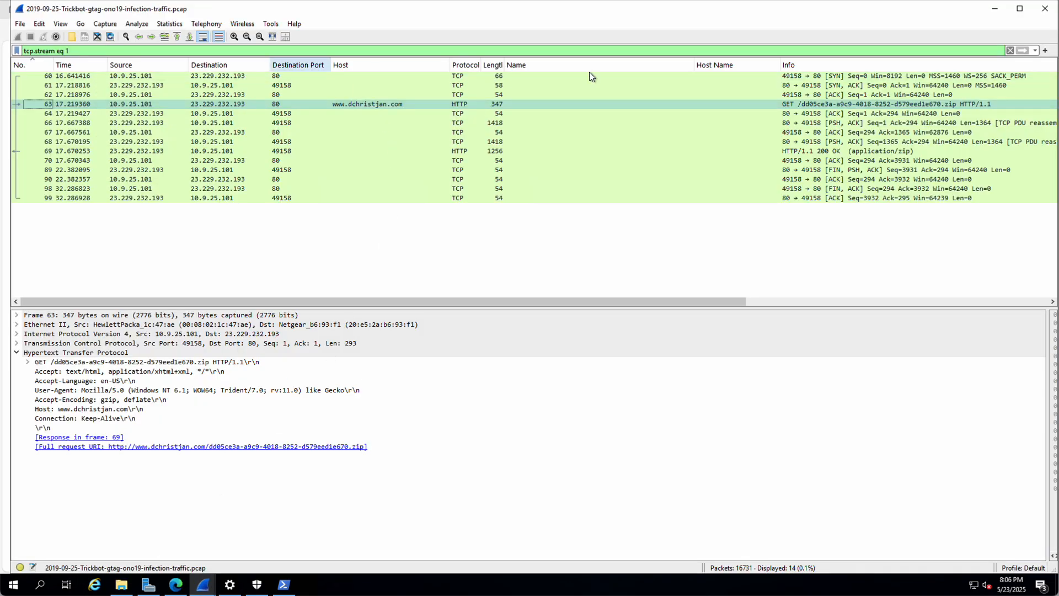
click(1035, 51)
Step: Reapply http.request from filter history and inspect the POST in 3425 and GET /tablone.png in 4523
click(67, 103)
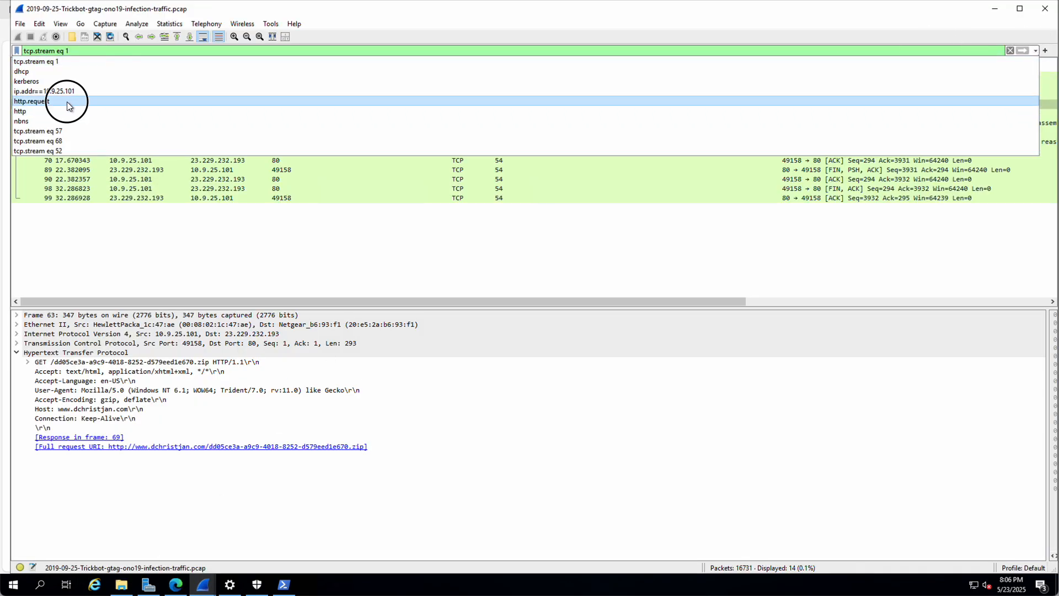
key(Return)
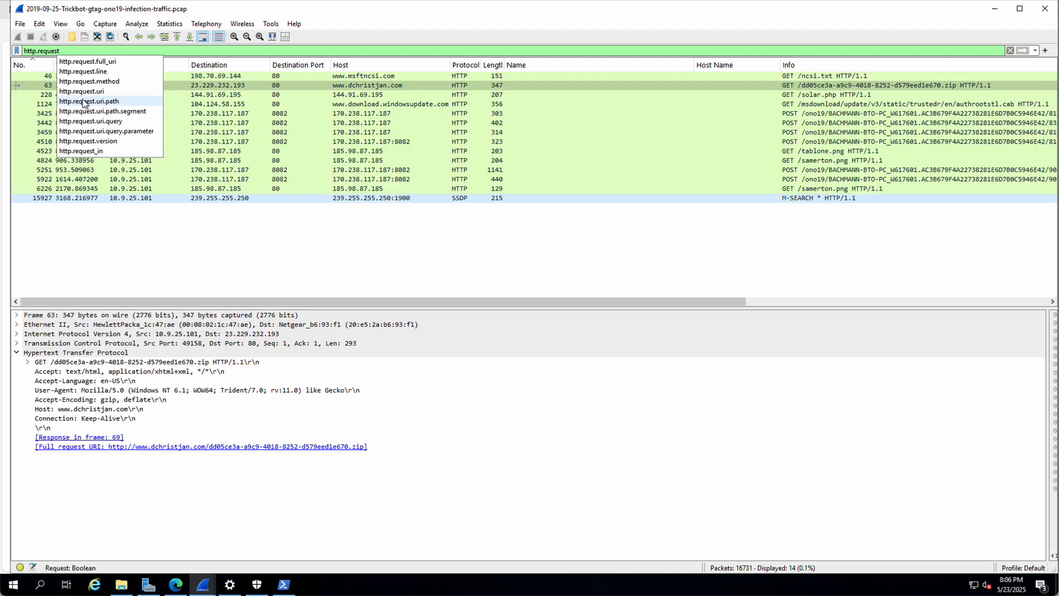
click(286, 114)
click(272, 152)
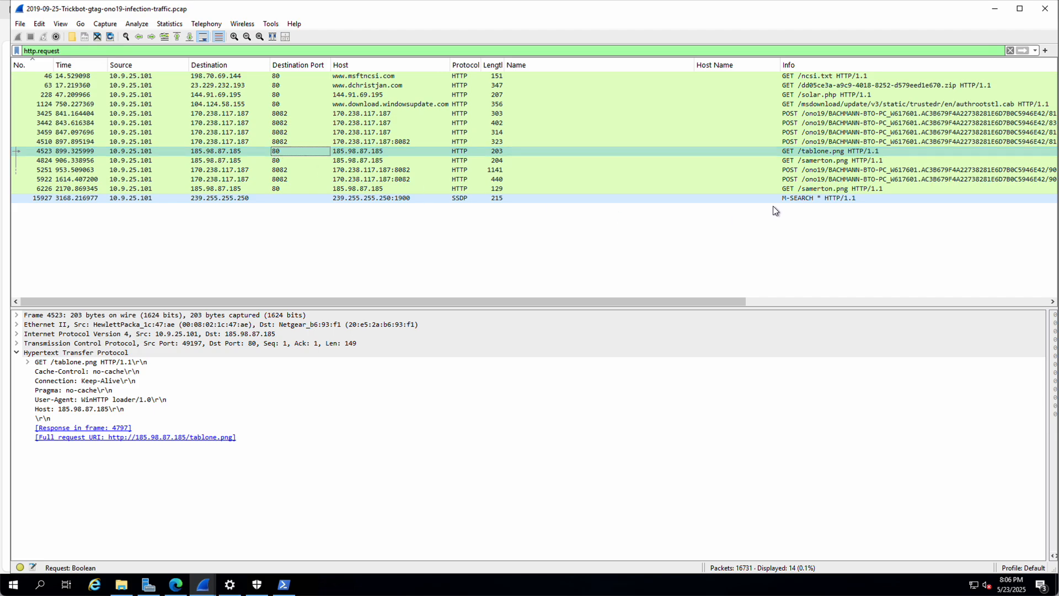
click(362, 77)
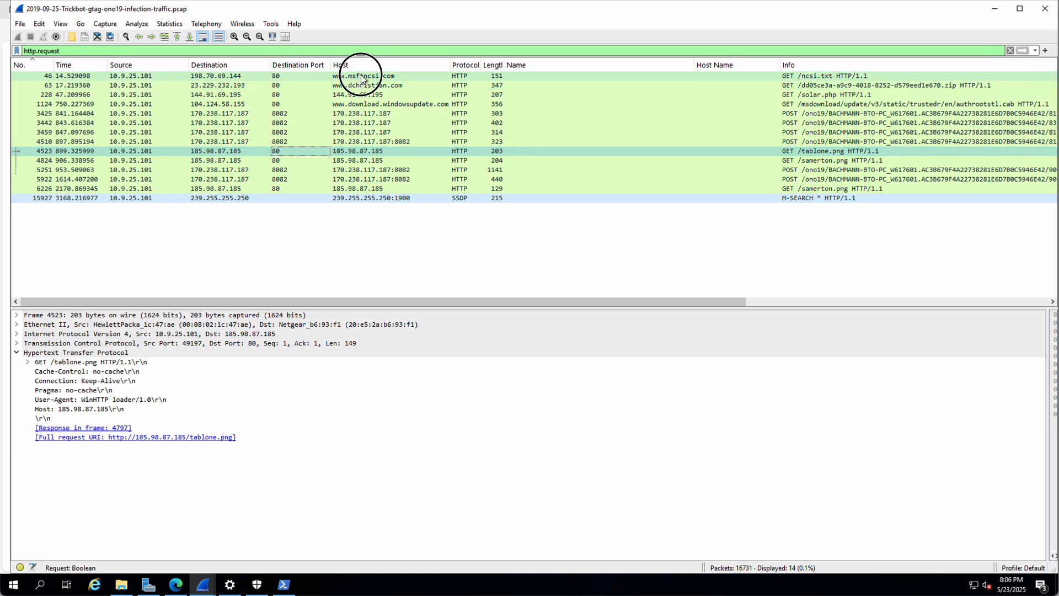
right_click(362, 78)
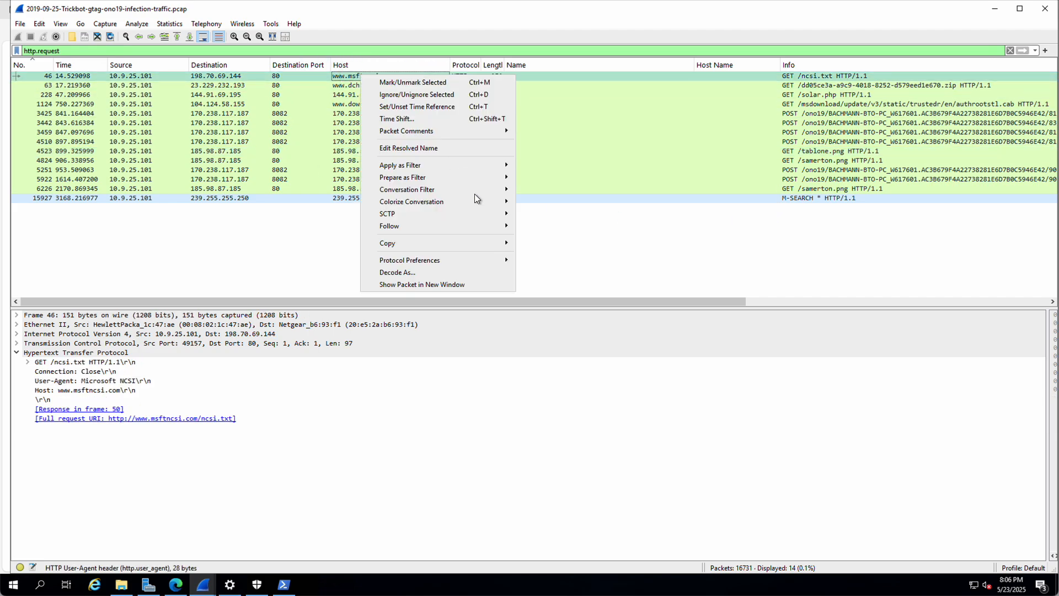
mouse_move(428, 225)
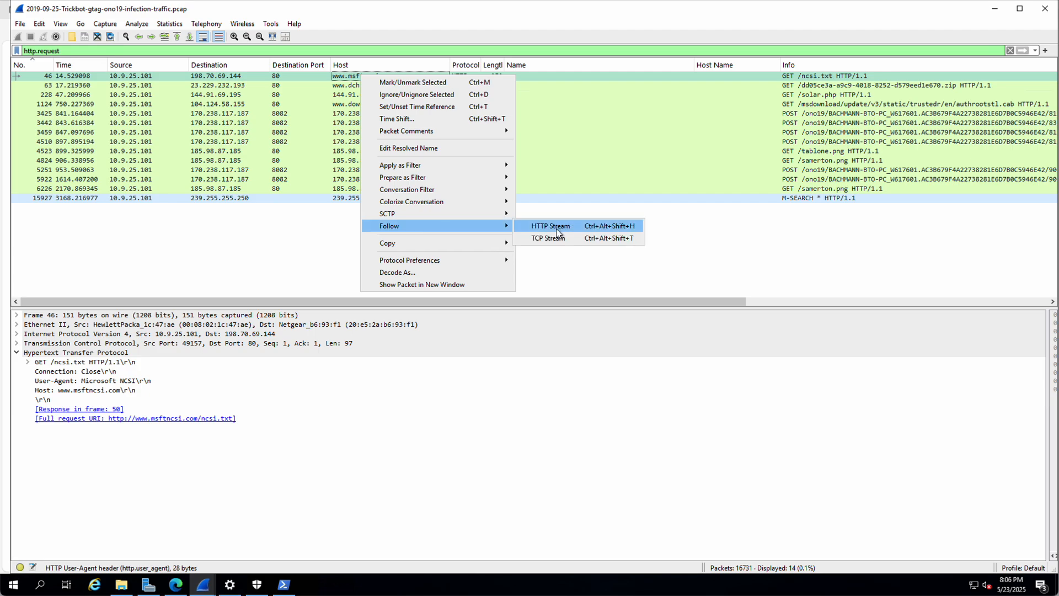
click(557, 238)
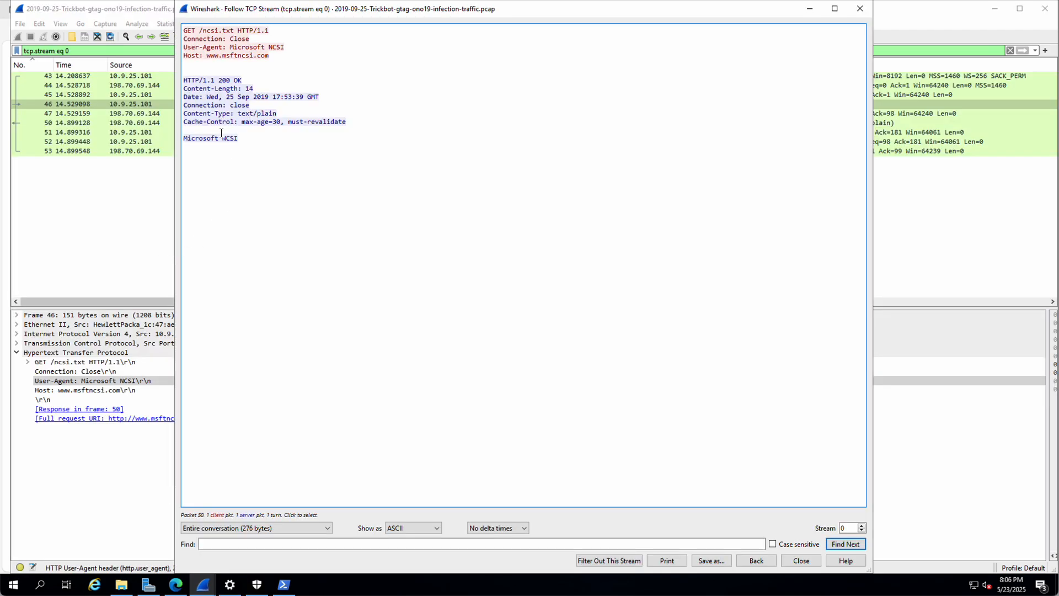
drag(231, 48, 283, 48)
click(787, 561)
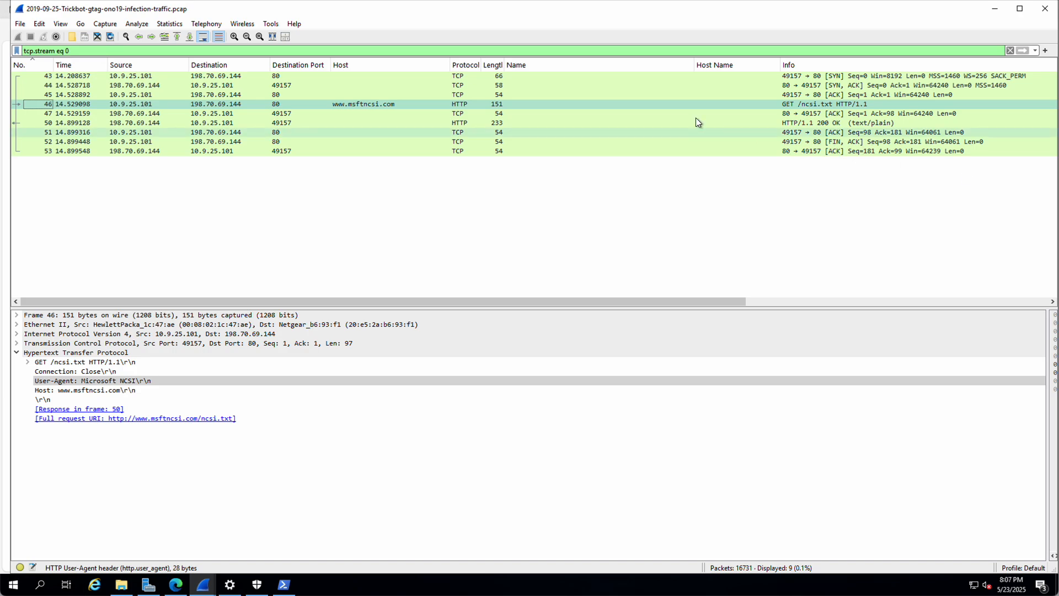
click(97, 36)
Step: Reopen the Trickbot pcap from recent files and apply a kerberos.CNameString filter, which matches nothing
click(104, 52)
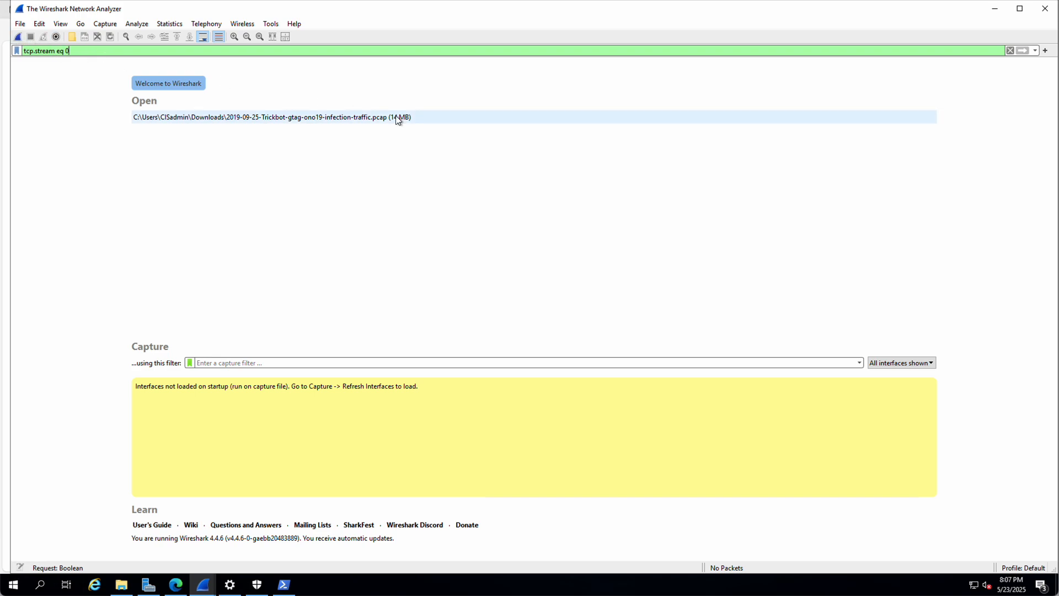
click(229, 116)
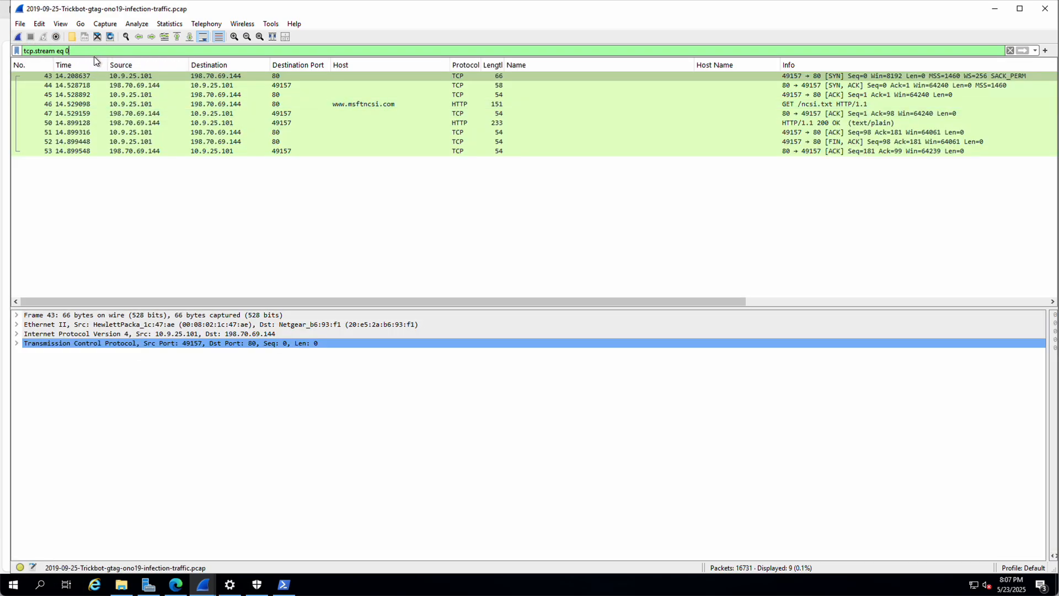
drag(92, 51, 4, 54)
text(kerber)
key(Down)
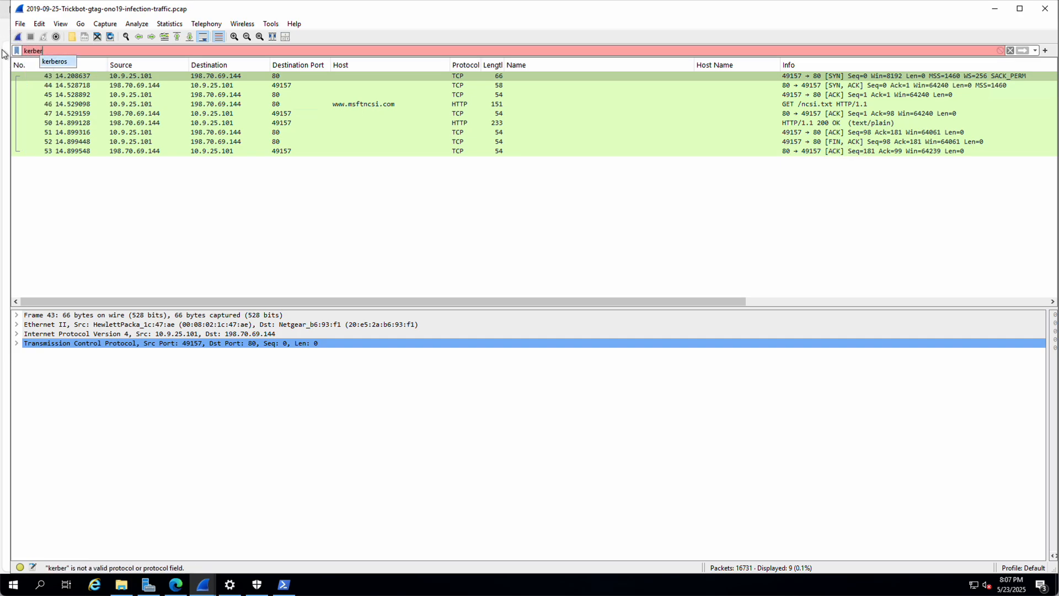
key(Return)
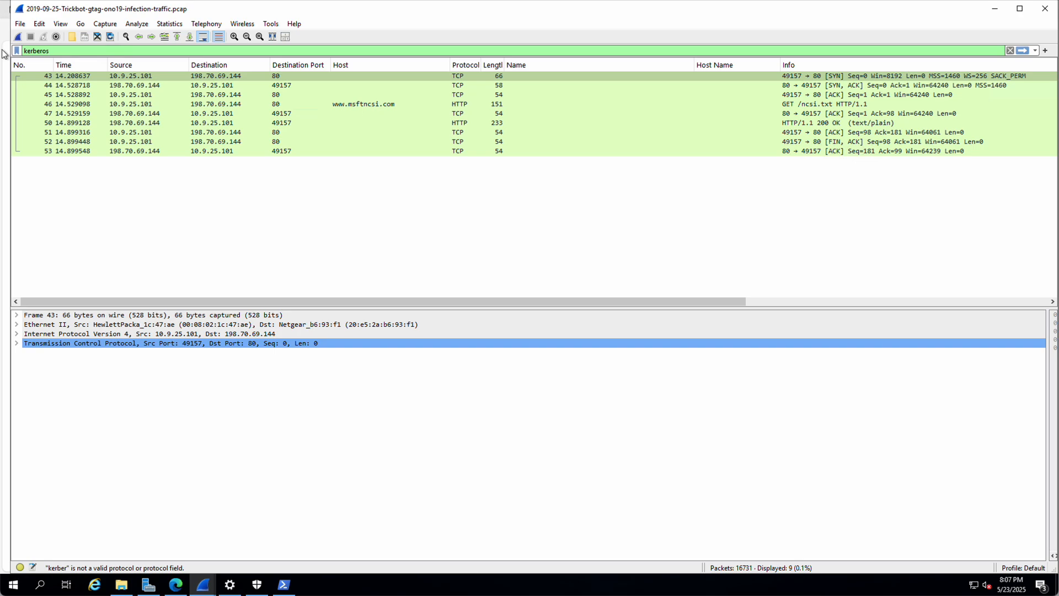
text(.cn)
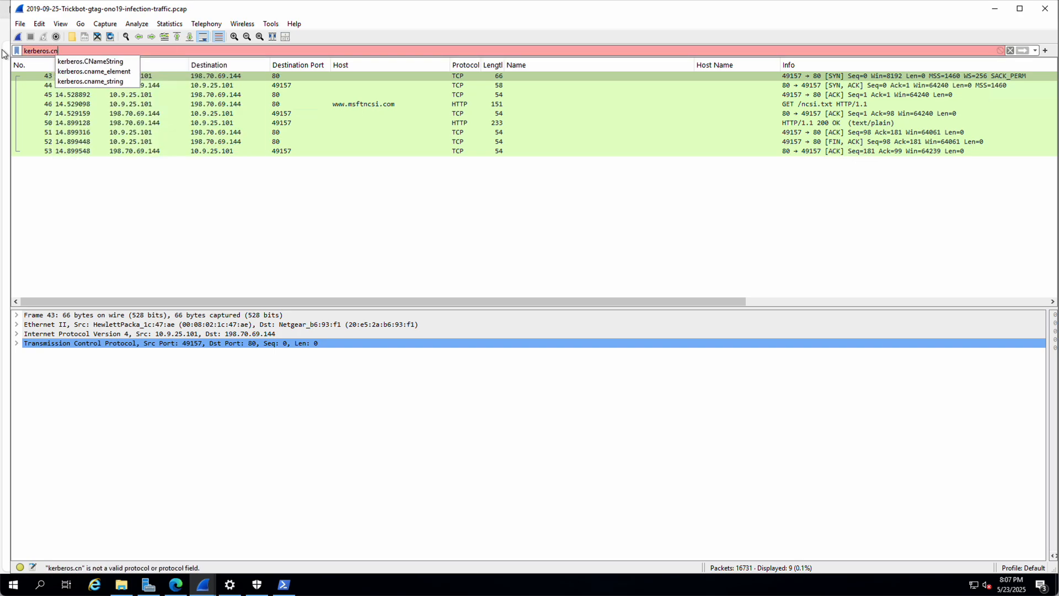
click(114, 62)
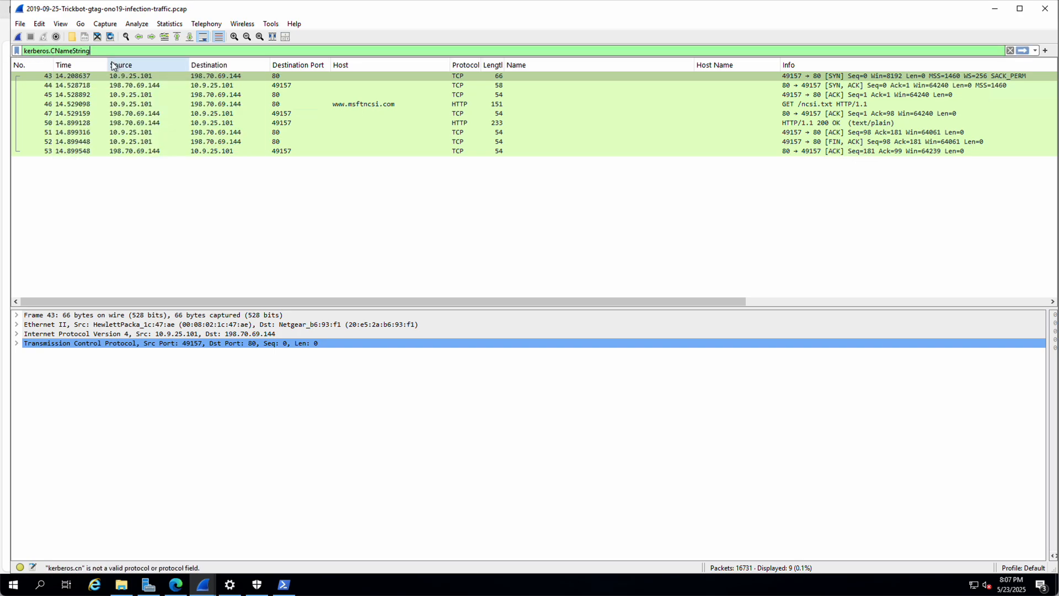
key(Return)
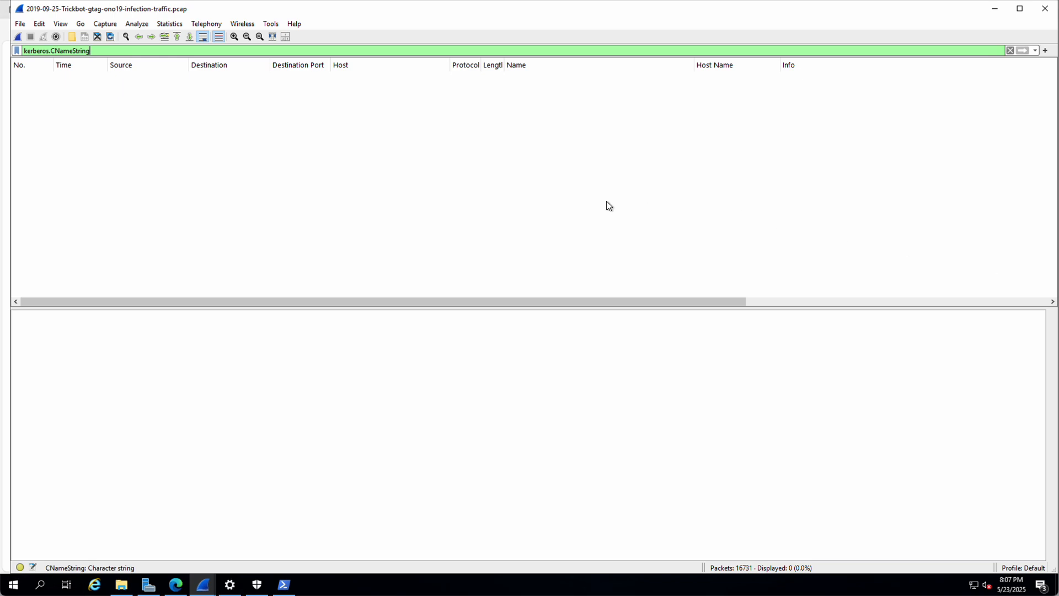
Step: Try an ldap filter instead, then quit Wireshark
triple_click(106, 50)
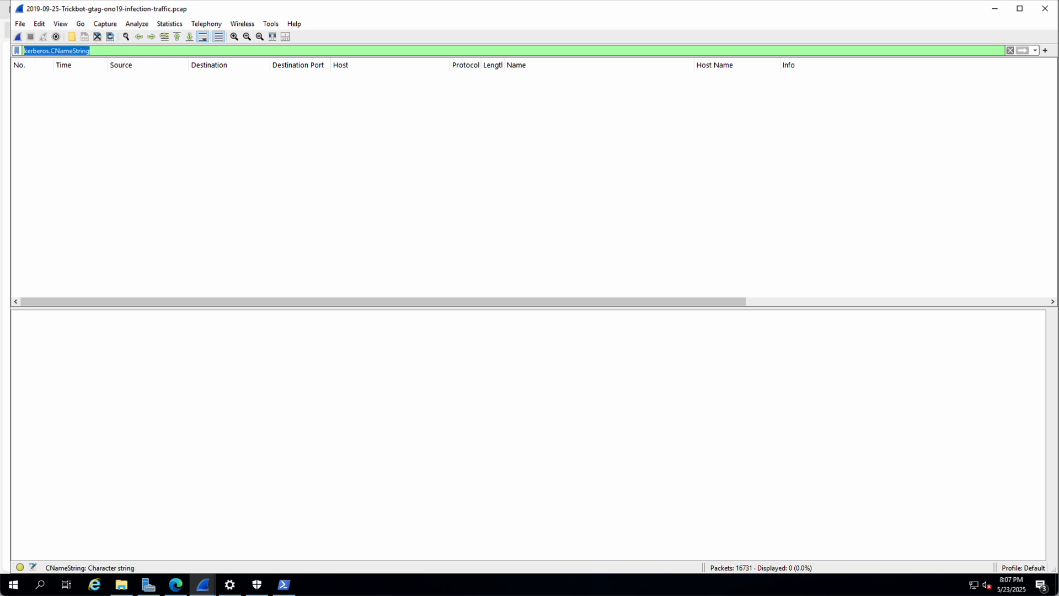
text(ldap)
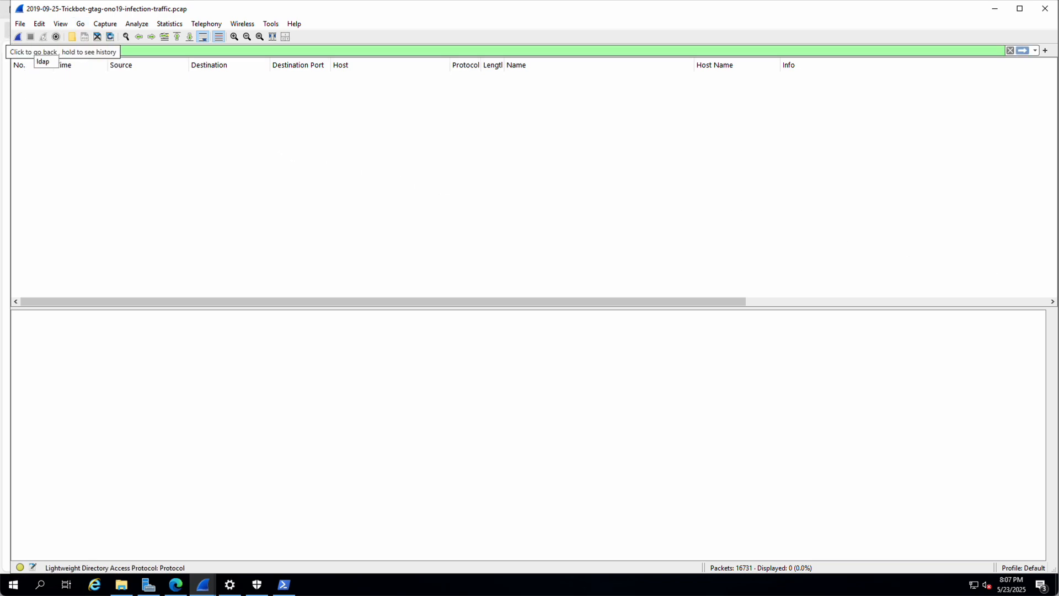
key(Return)
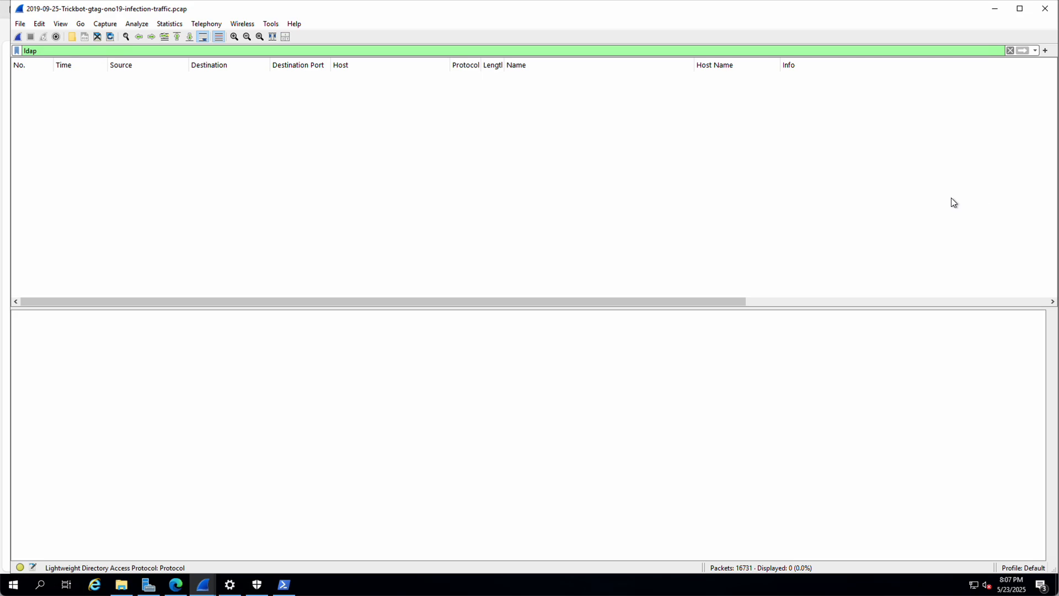
click(1047, 13)
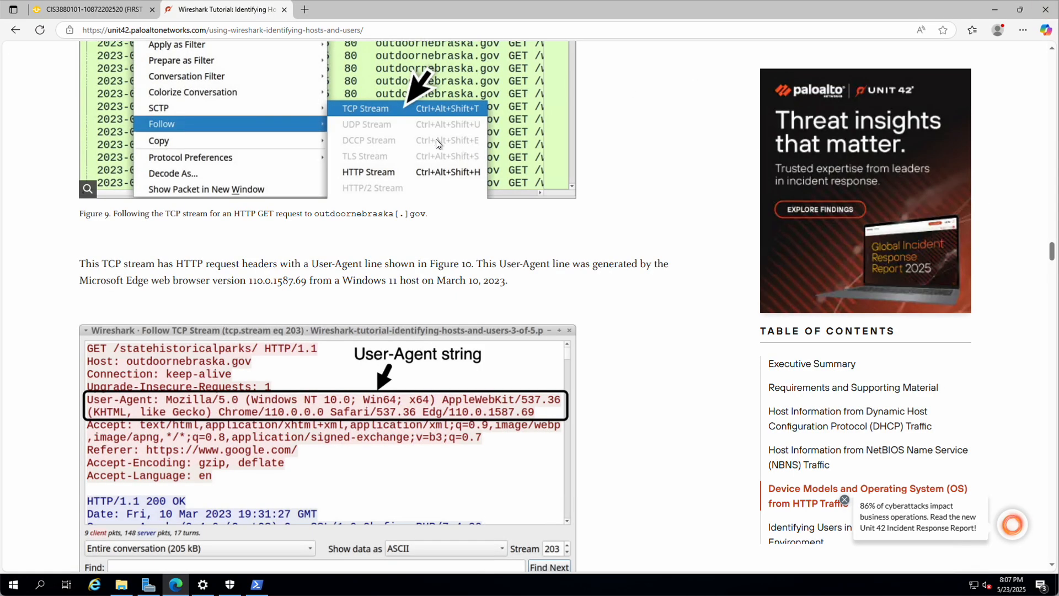
Step: Go to the AsULearn assignment page and highlight the STEELCOFFEE exercise questions
click(80, 11)
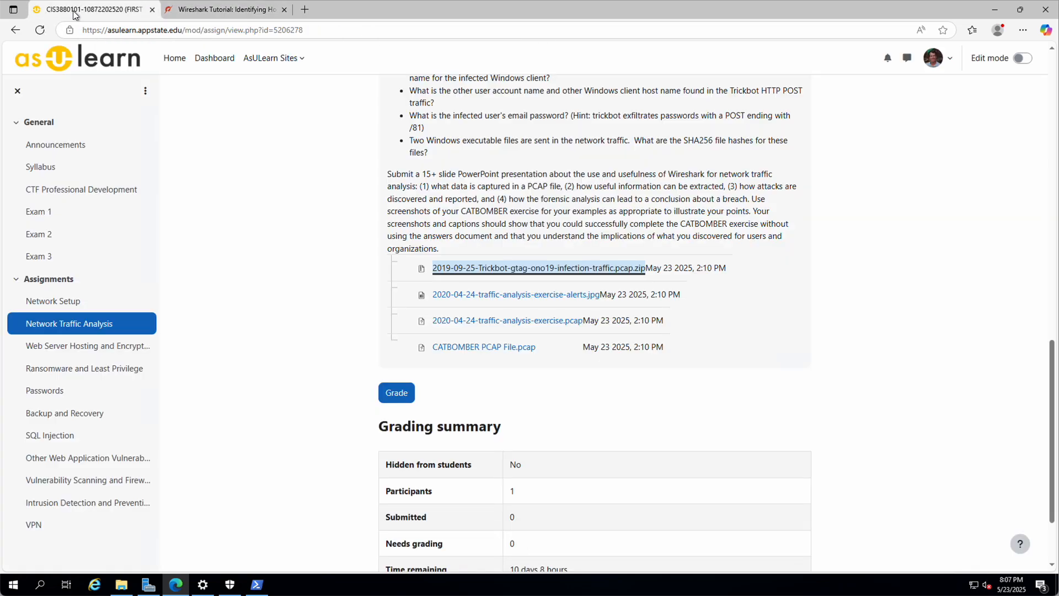
scroll(446, 242, up, 10)
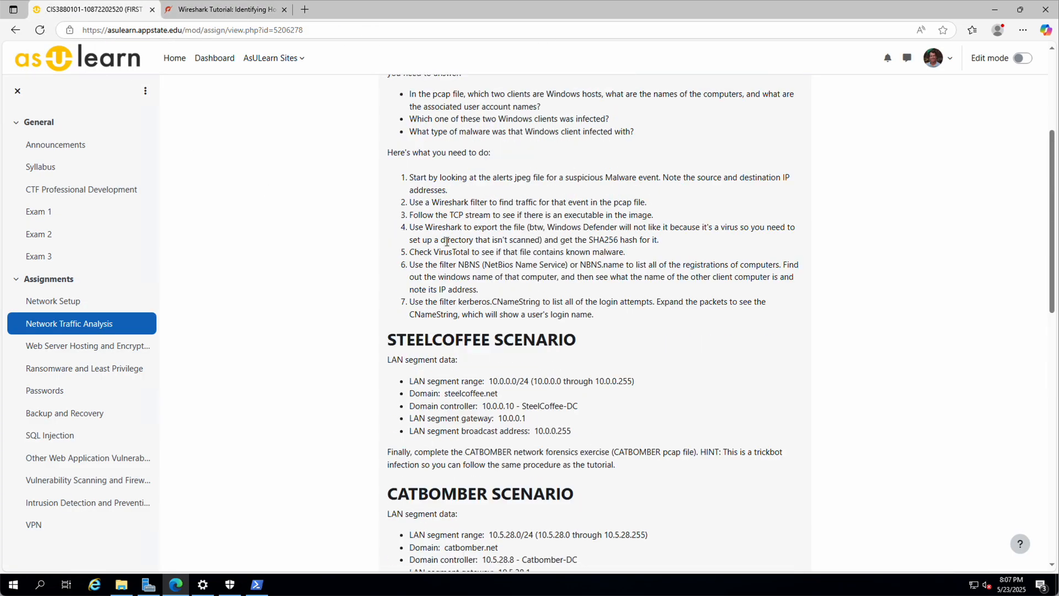
scroll(447, 241, up, 2)
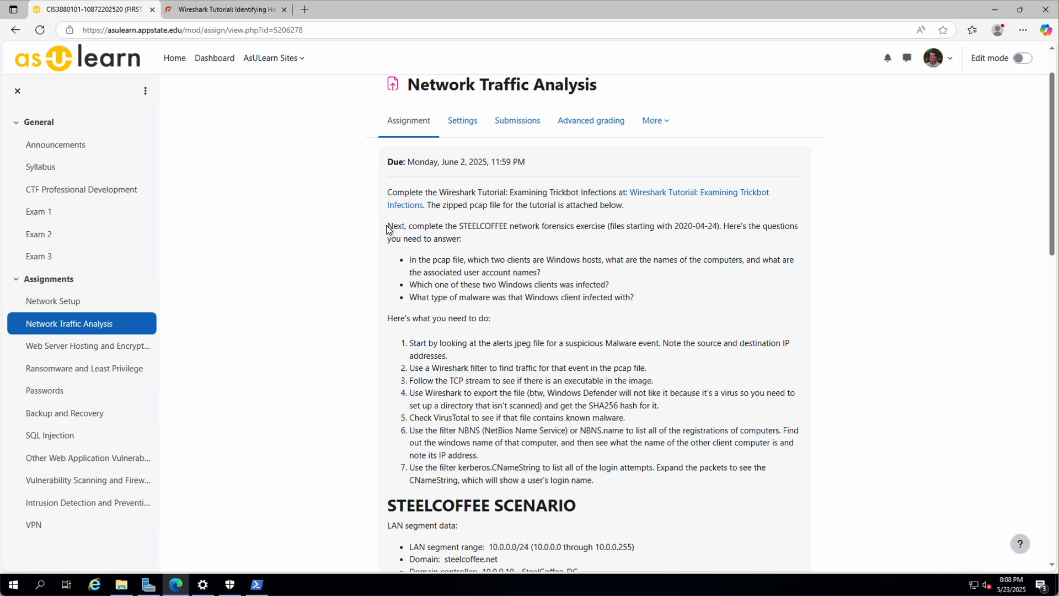
drag(390, 226, 634, 298)
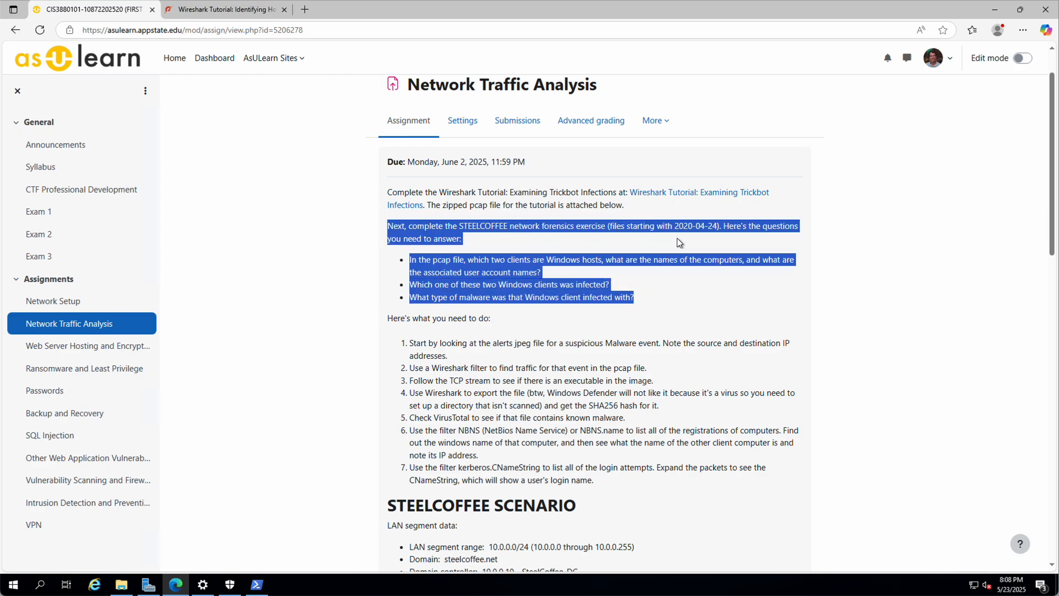
Step: Review the seven to-do steps, marking CNameString in step 7 and the NBNS filter in step 6
scroll(717, 267, down, 4)
scroll(667, 382, down, 9)
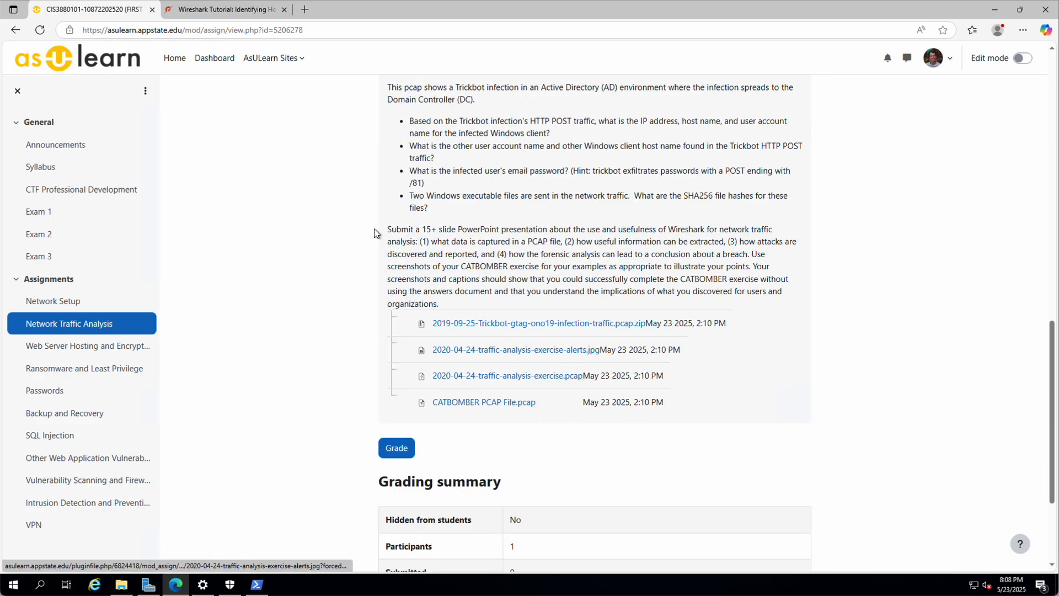
scroll(371, 229, up, 6)
scroll(370, 233, up, 4)
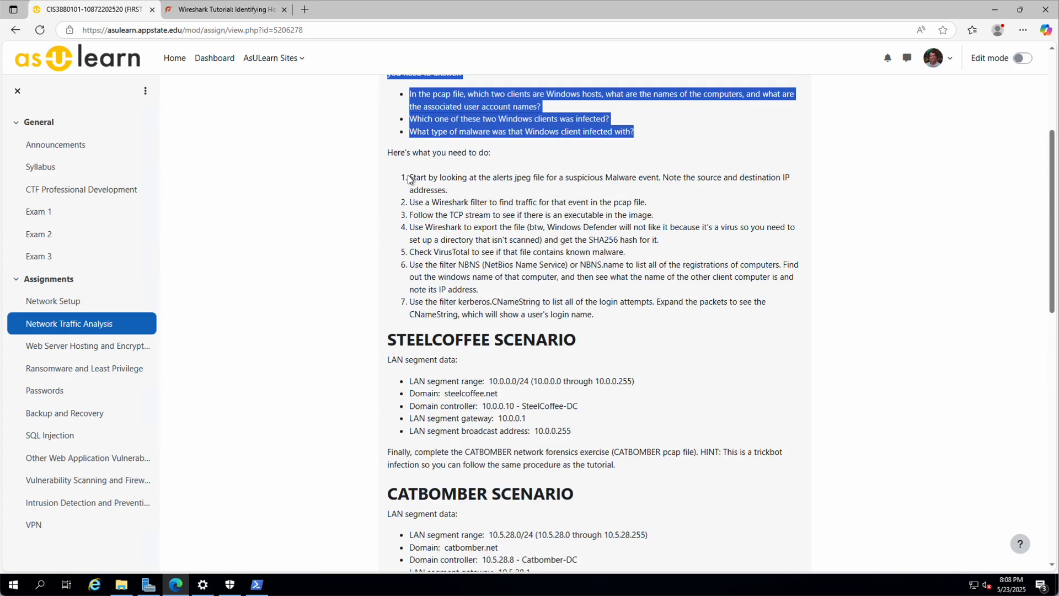
drag(409, 177, 679, 315)
drag(493, 302, 540, 304)
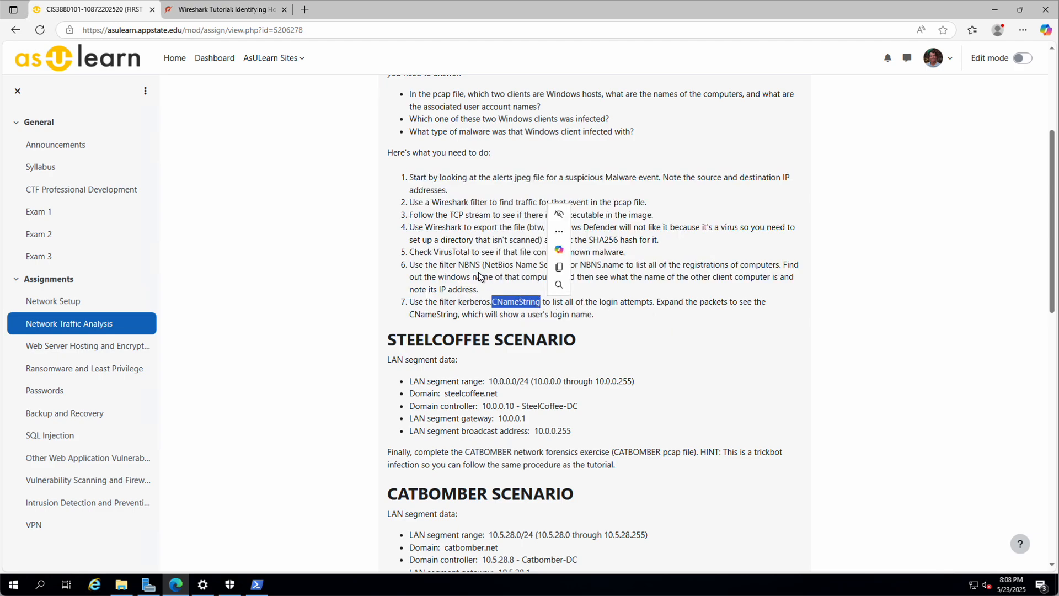
drag(459, 264, 480, 265)
Step: Bring up the link options for the 2020-04-24-traffic-analysis-exercise.pcap attachment
scroll(540, 273, down, 12)
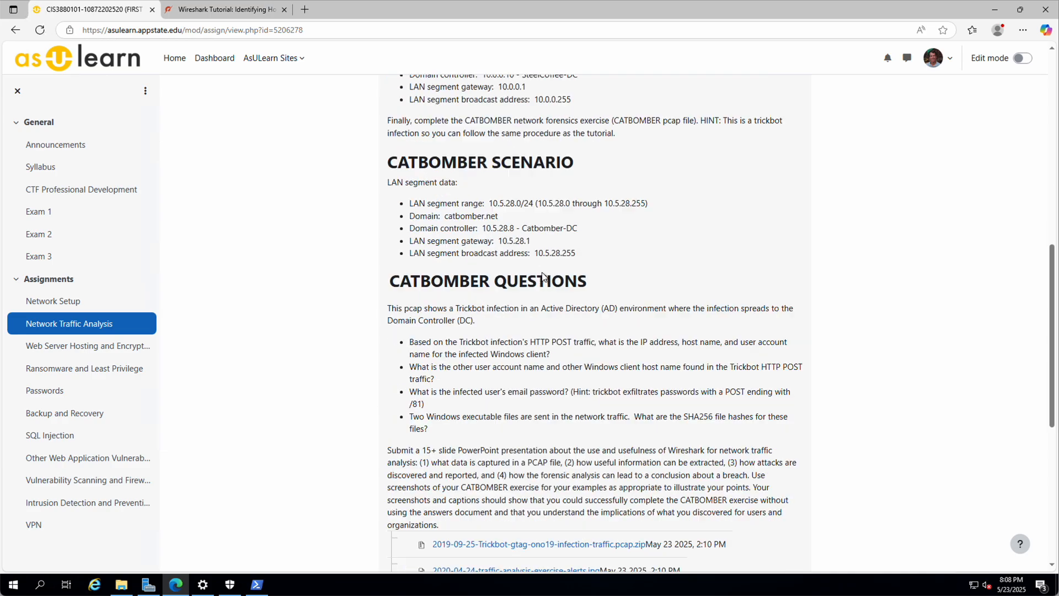
scroll(544, 271, up, 2)
scroll(547, 276, up, 1)
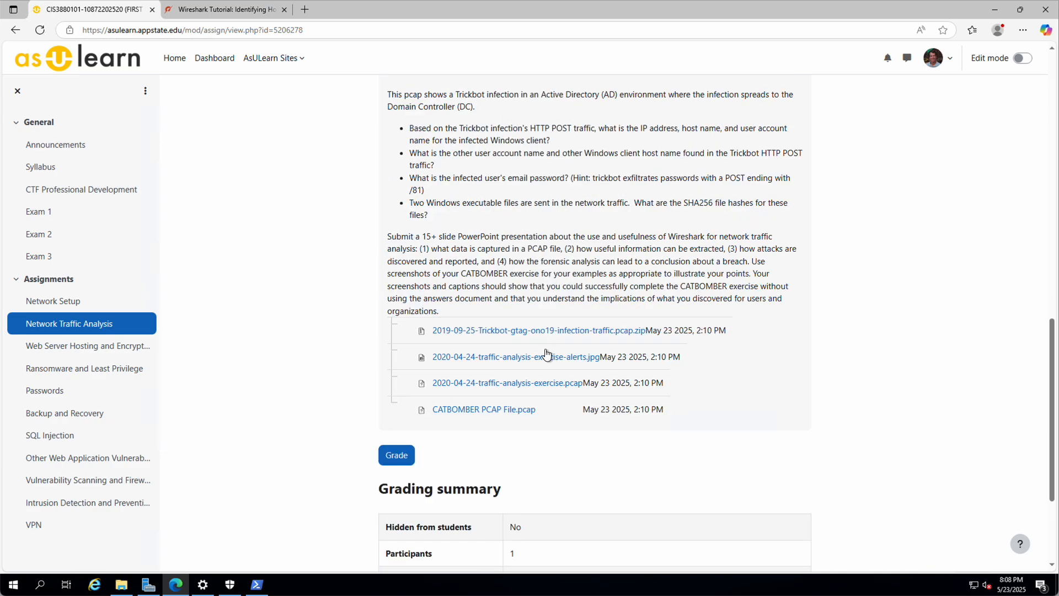
right_click(447, 385)
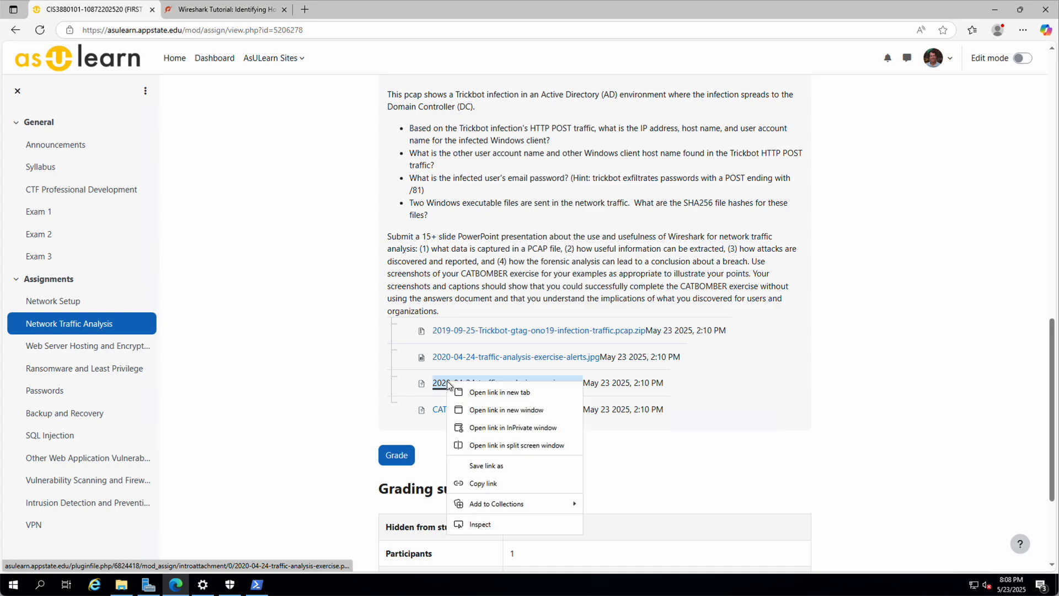
Step: Save 2020-04-24-traffic-analysis-exercise.pcap to Downloads and open it
click(495, 468)
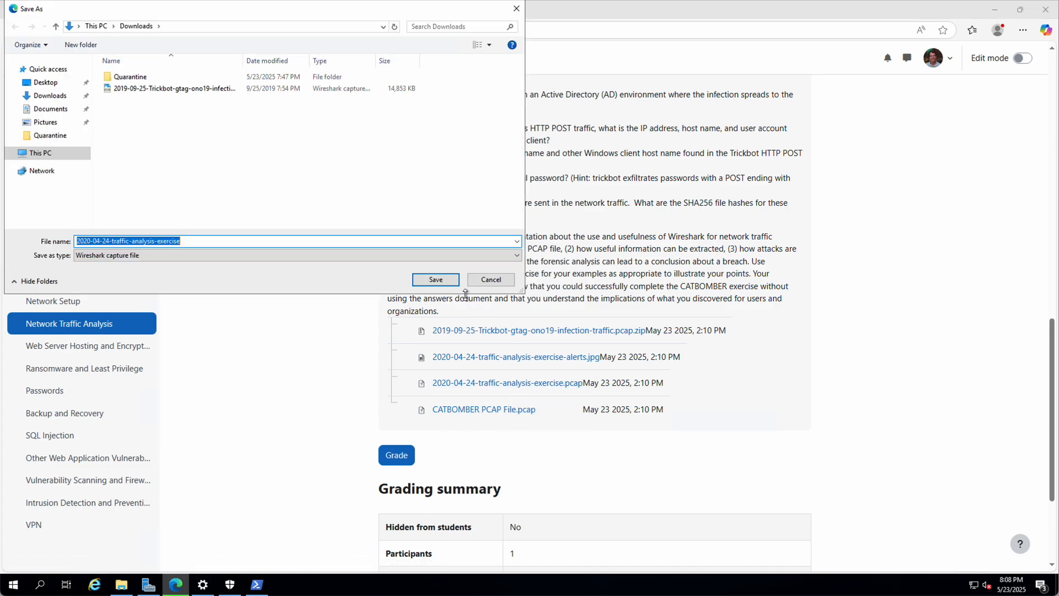
click(435, 279)
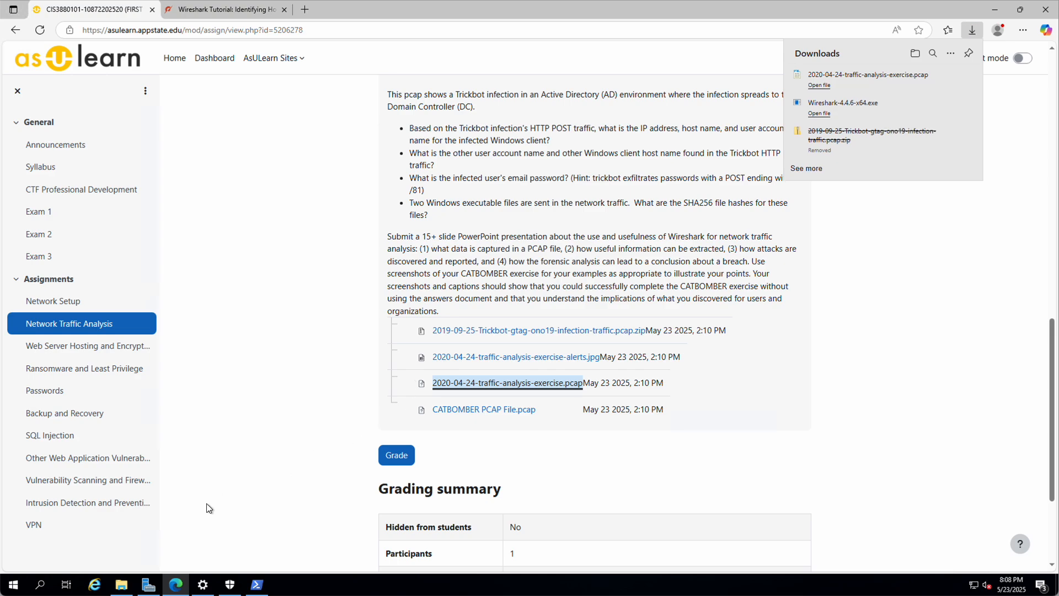
click(819, 85)
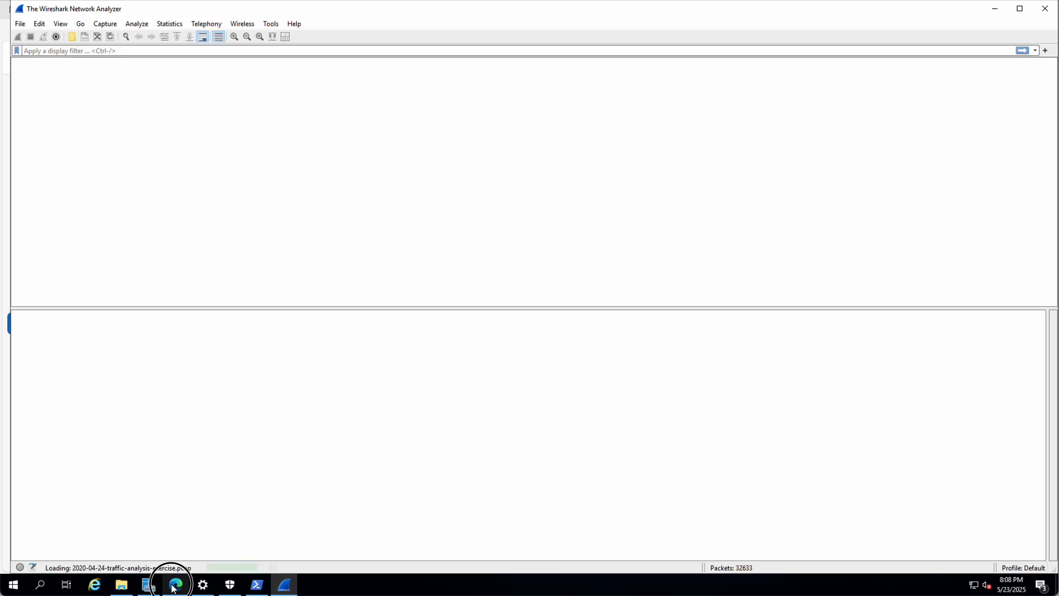
Step: Recheck the kerberos.CNameString filter in step 7 of the assignment, then go to Wireshark
click(175, 584)
scroll(496, 266, up, 10)
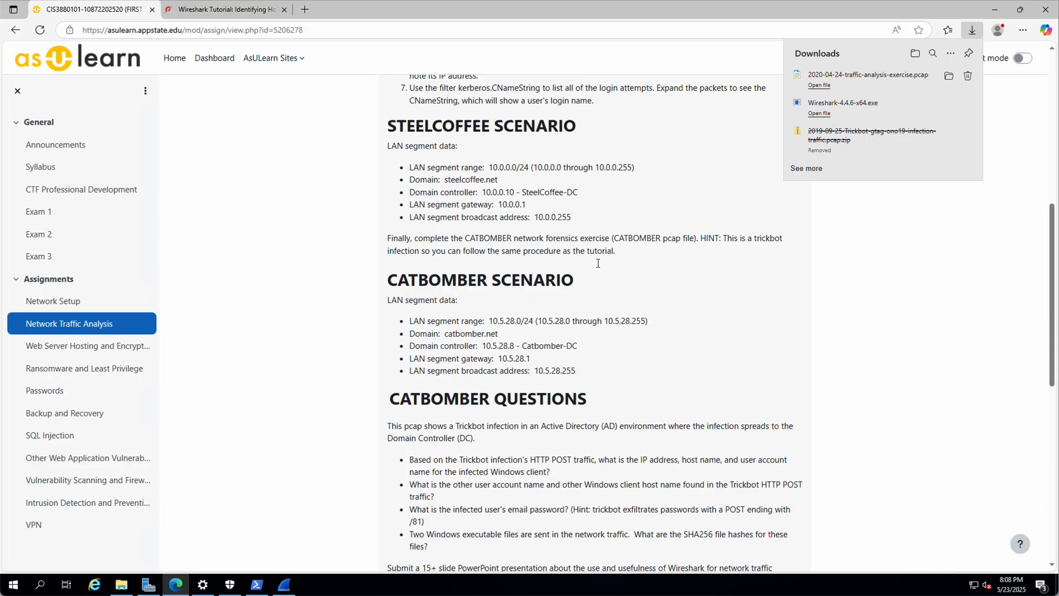
click(465, 272)
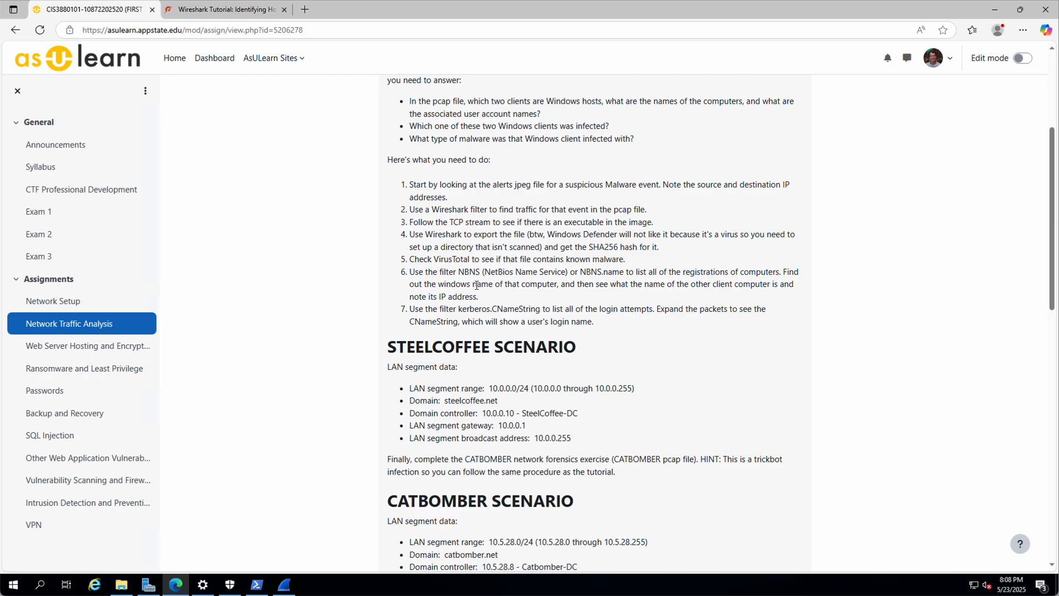
drag(457, 309, 541, 309)
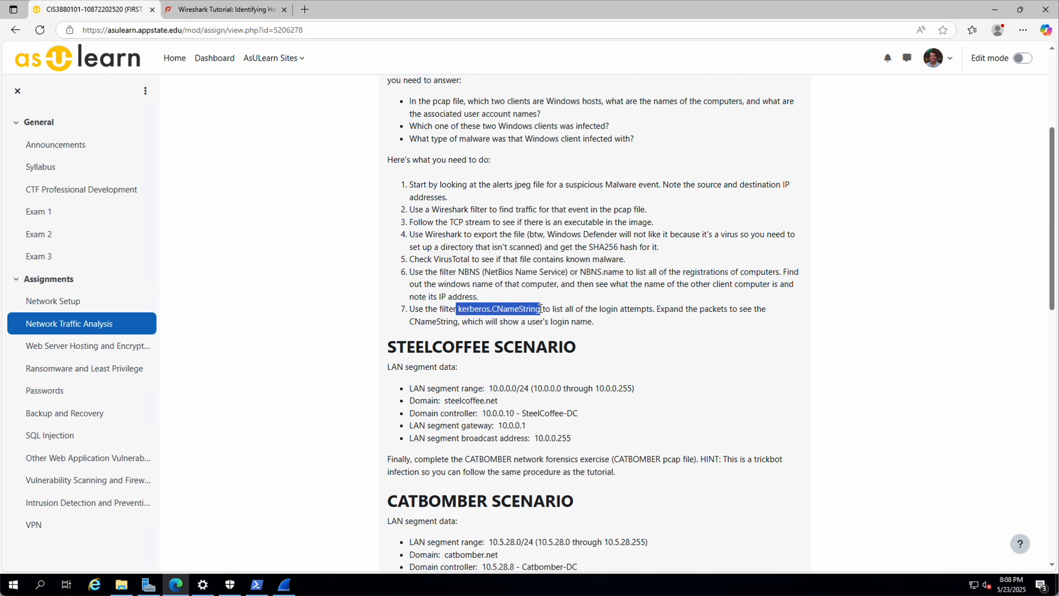
click(284, 584)
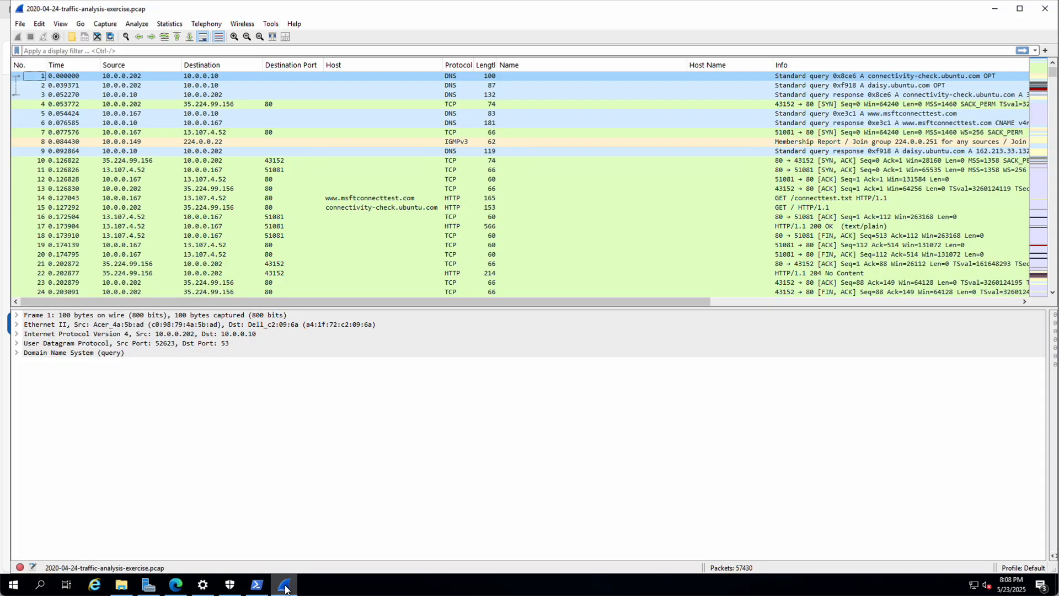
Step: Apply the kerberos.CNameString display filter to the exercise capture
click(93, 50)
text(ker)
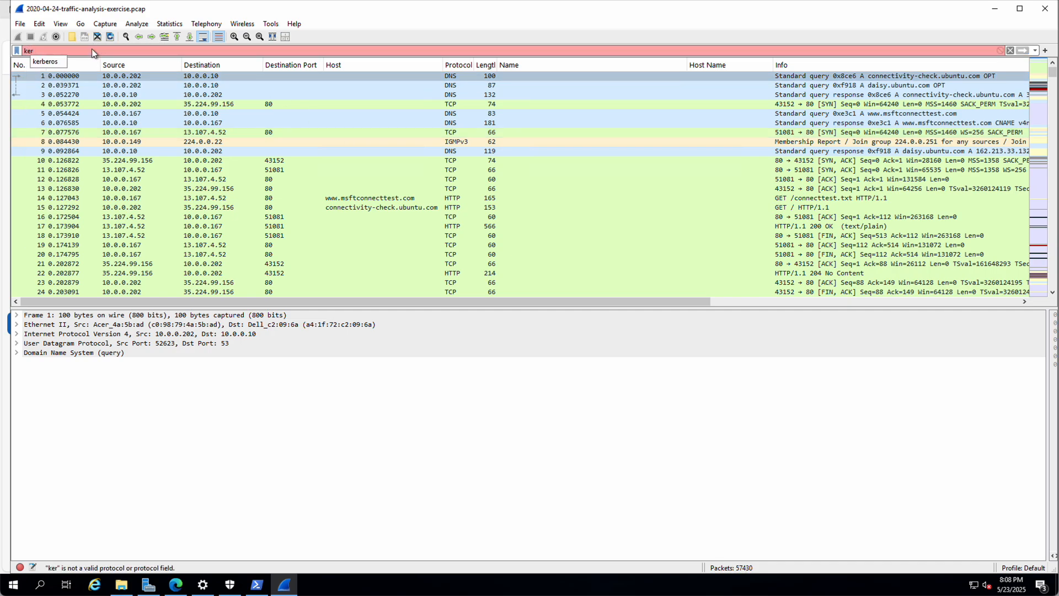
text(beros.c)
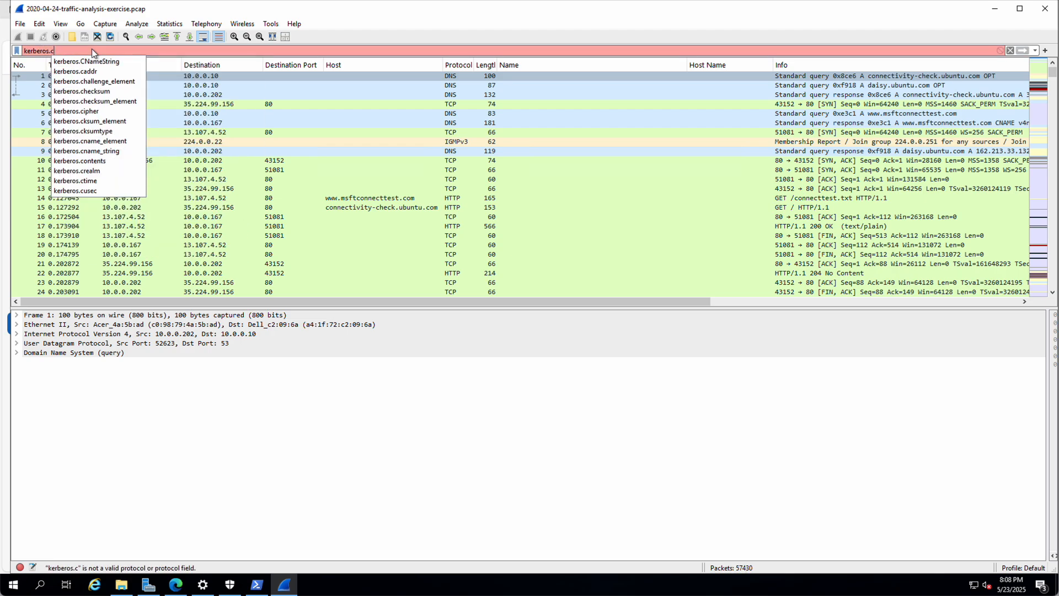
click(94, 61)
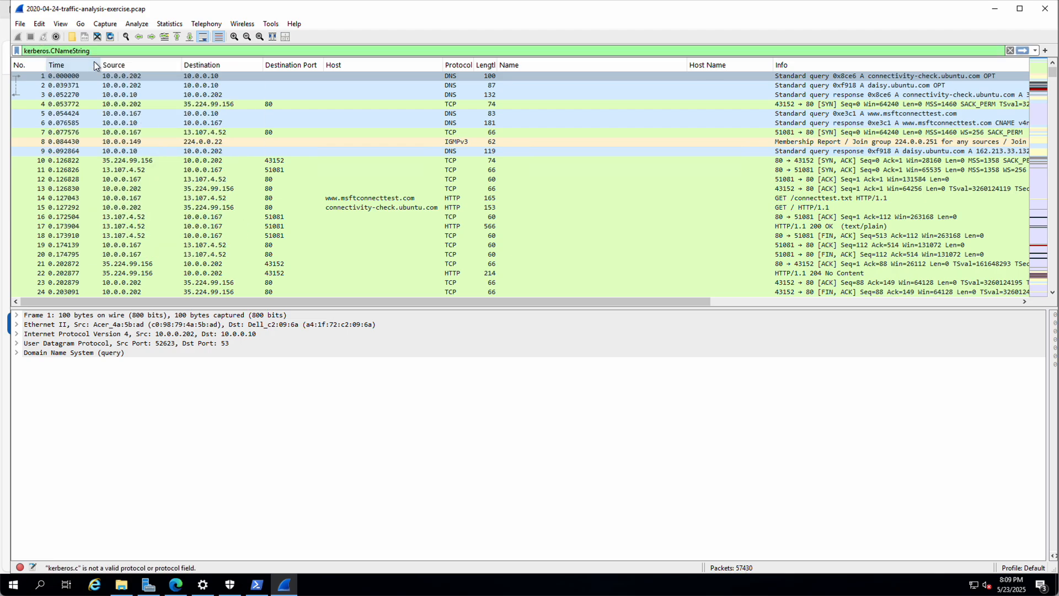
key(Return)
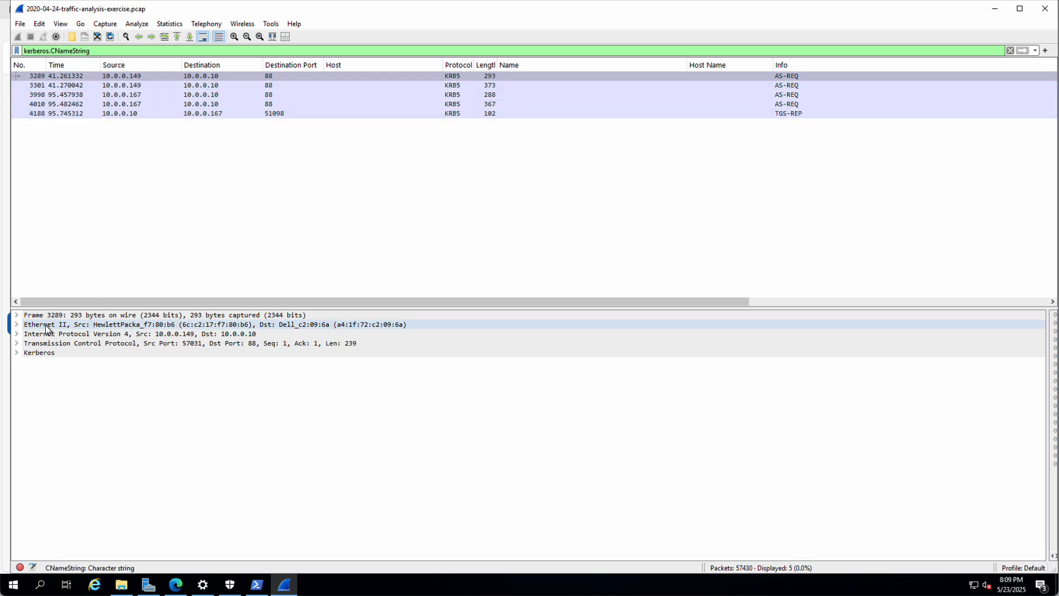
Step: Expand Kerberos > as-req > req-body > cname and apply CNameString as a column
click(16, 353)
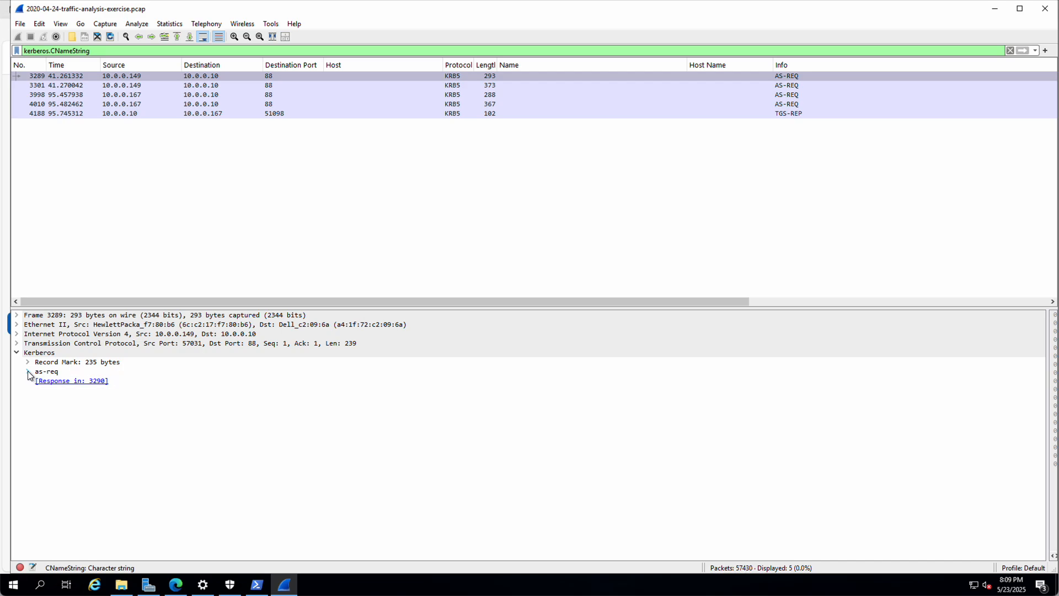
click(28, 372)
click(39, 409)
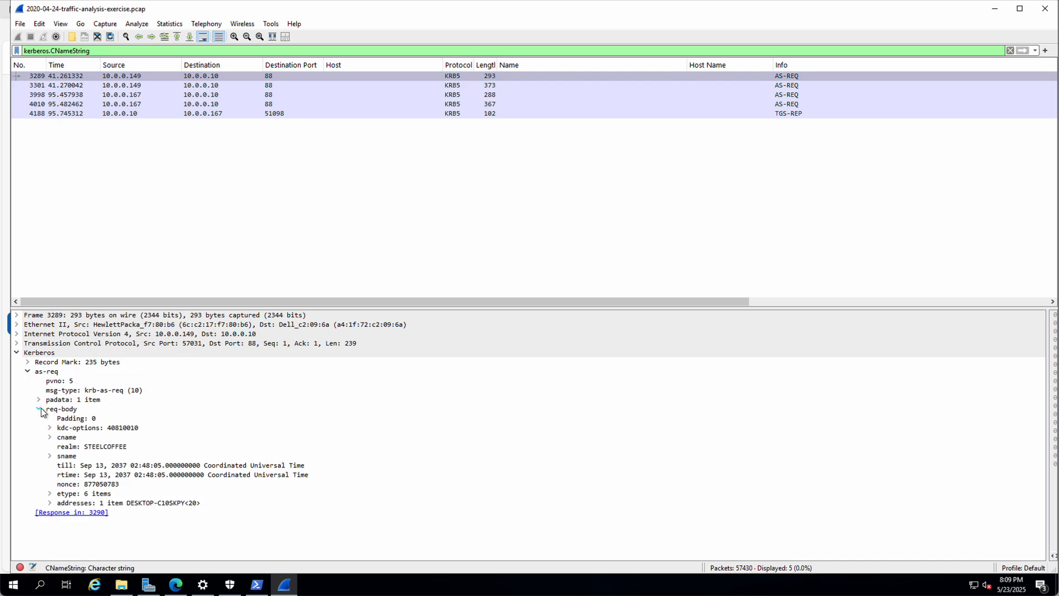
click(50, 437)
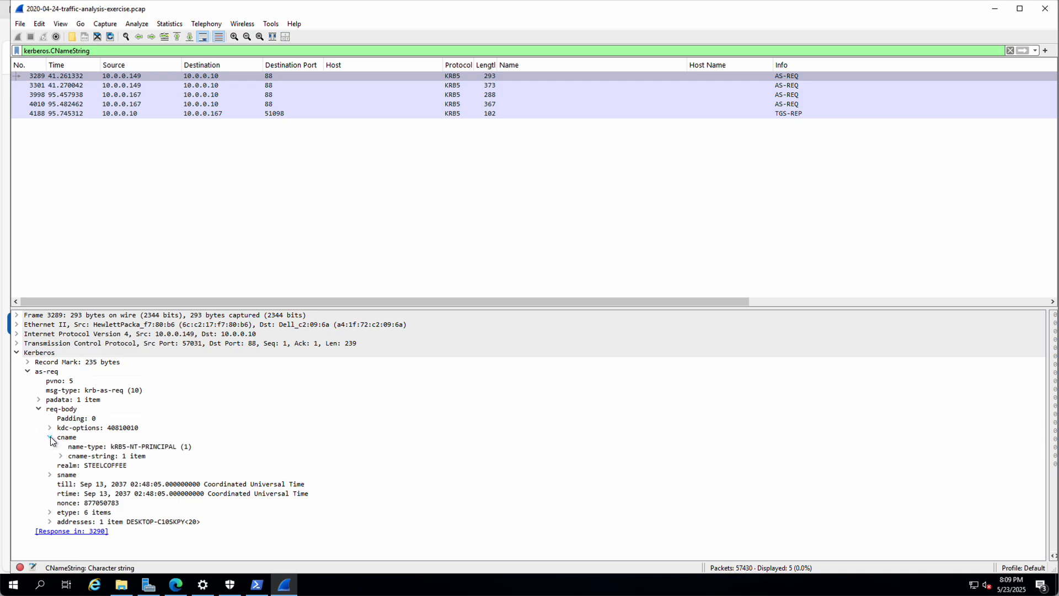
click(60, 456)
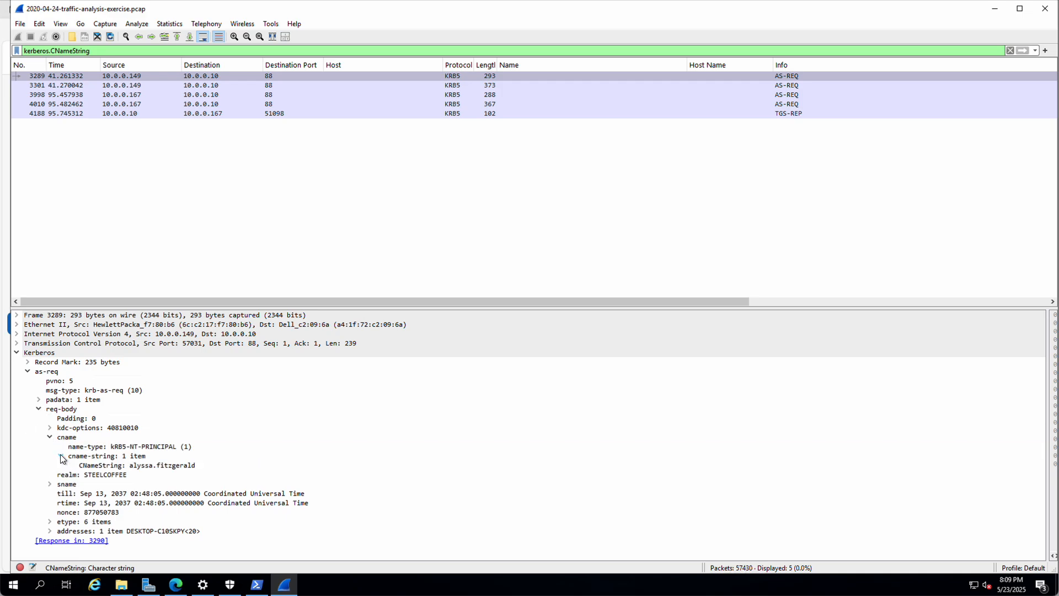
click(130, 466)
right_click(117, 466)
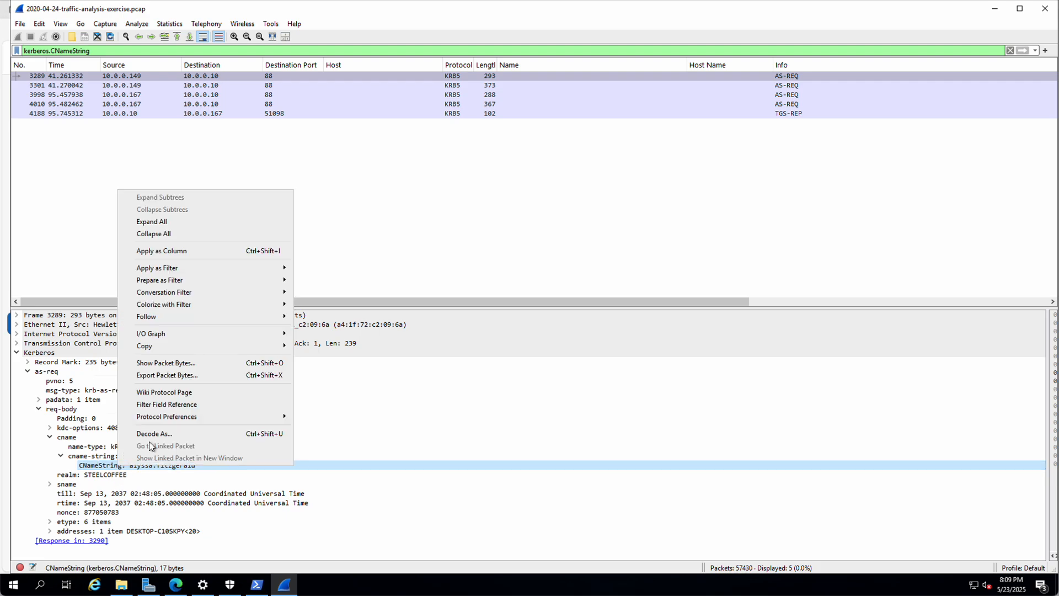
click(171, 253)
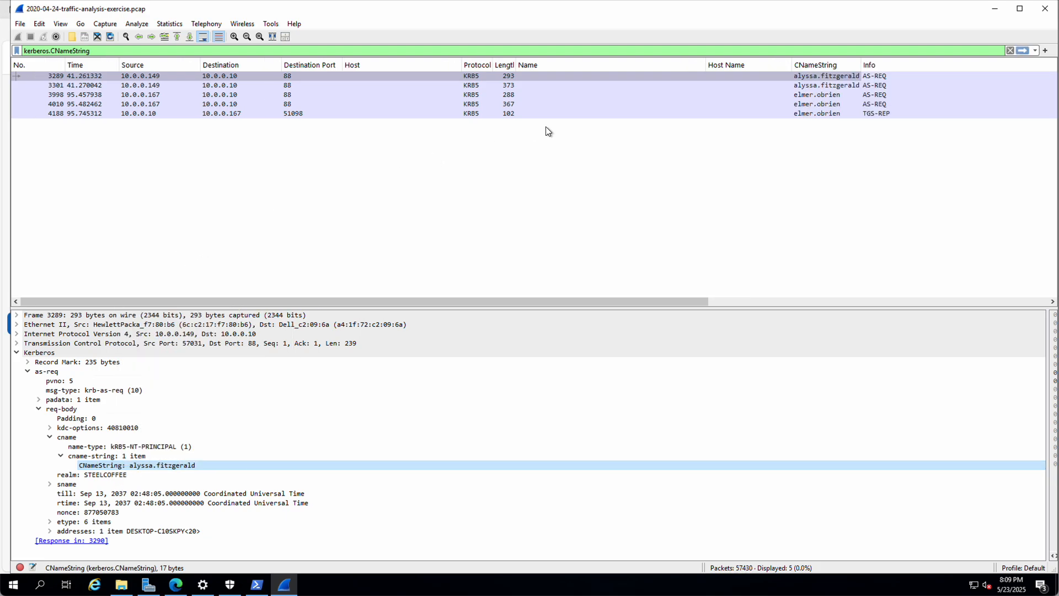
Step: Widen the CNameString column, then return to the assignment page
drag(863, 61, 899, 64)
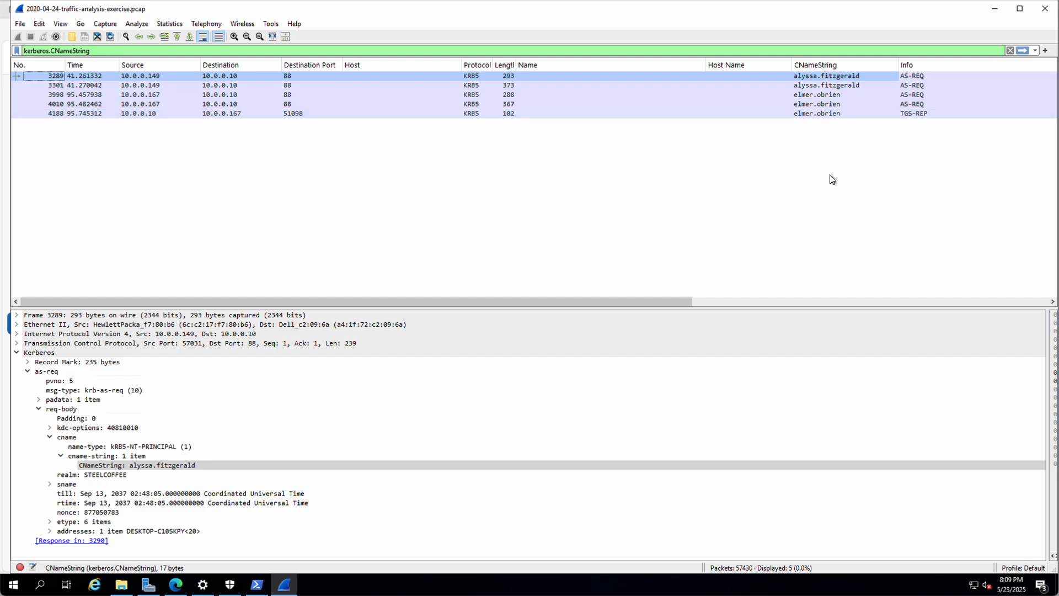
right_click(571, 65)
click(558, 65)
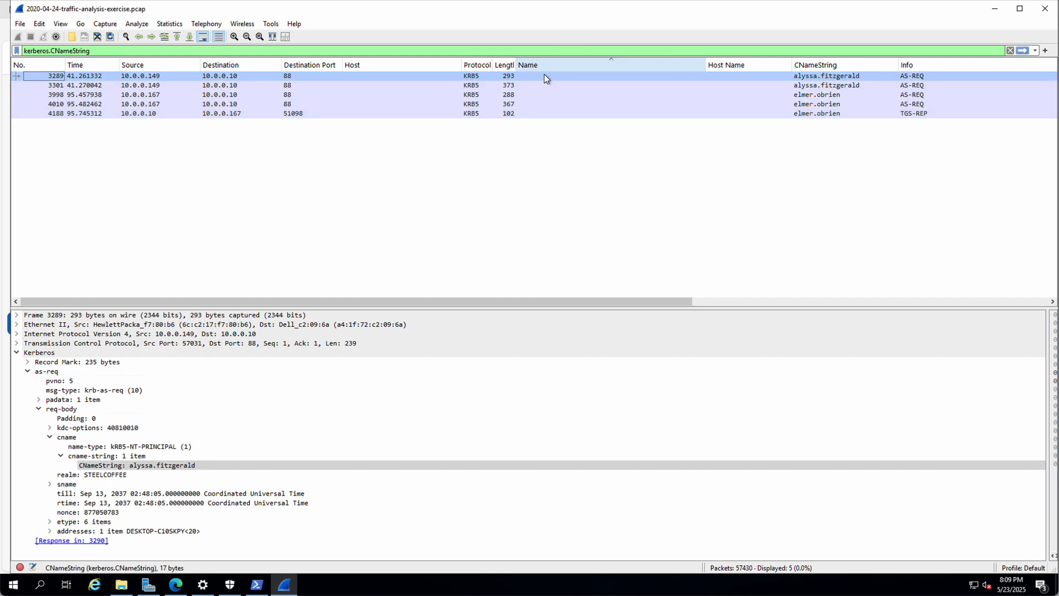
click(175, 584)
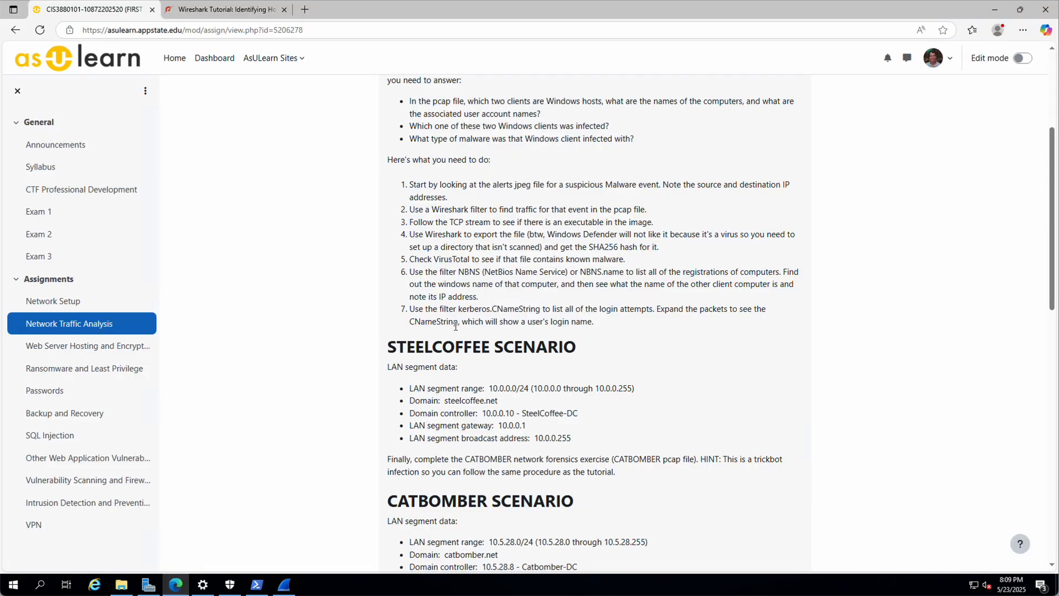
scroll(458, 324, down, 3)
scroll(398, 268, up, 7)
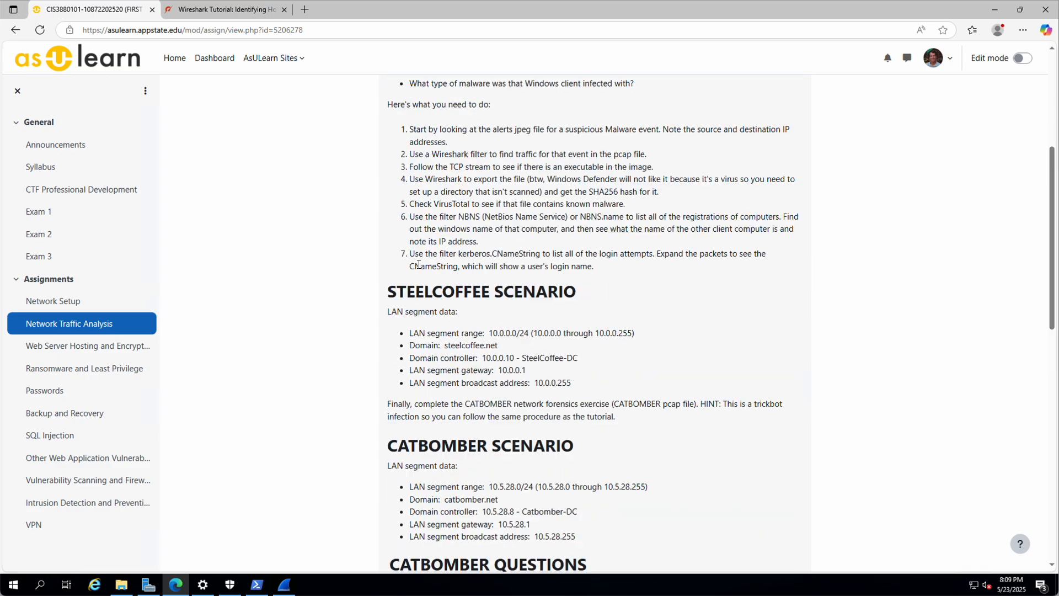
scroll(443, 300, down, 8)
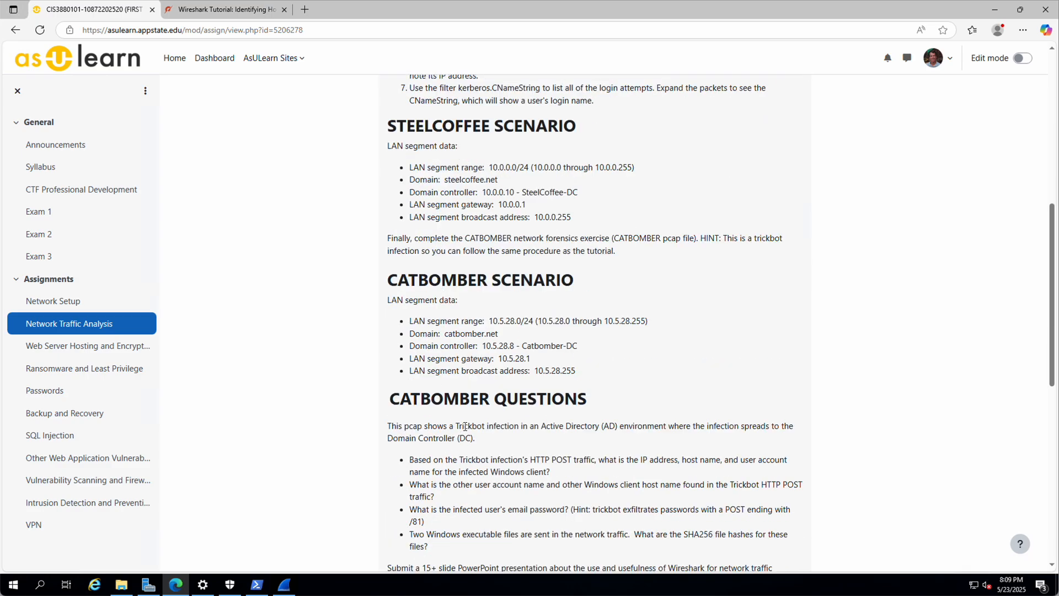
scroll(465, 426, down, 3)
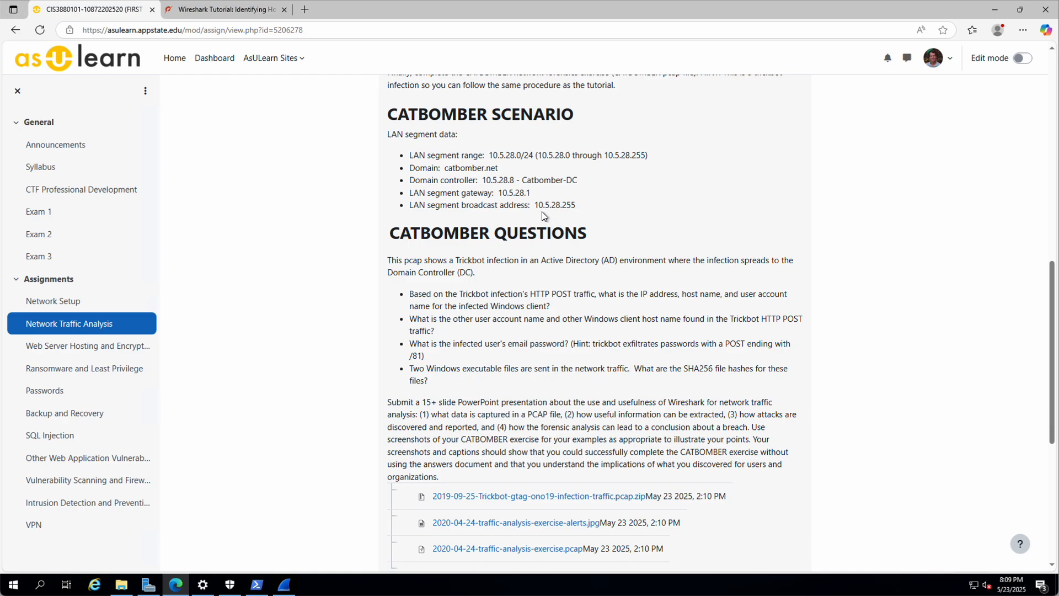
drag(409, 356, 422, 356)
scroll(541, 365, up, 4)
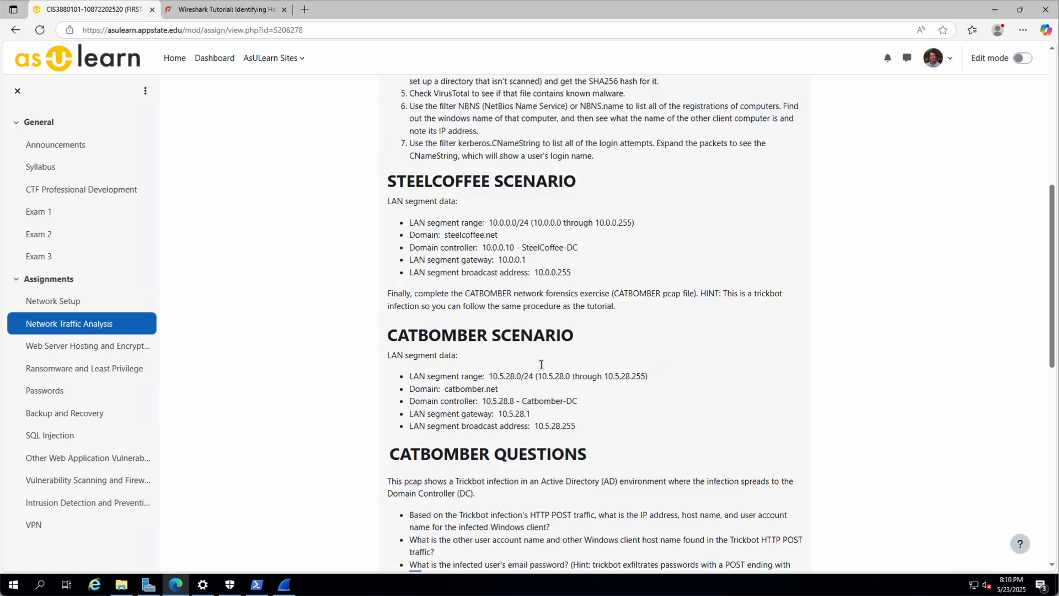